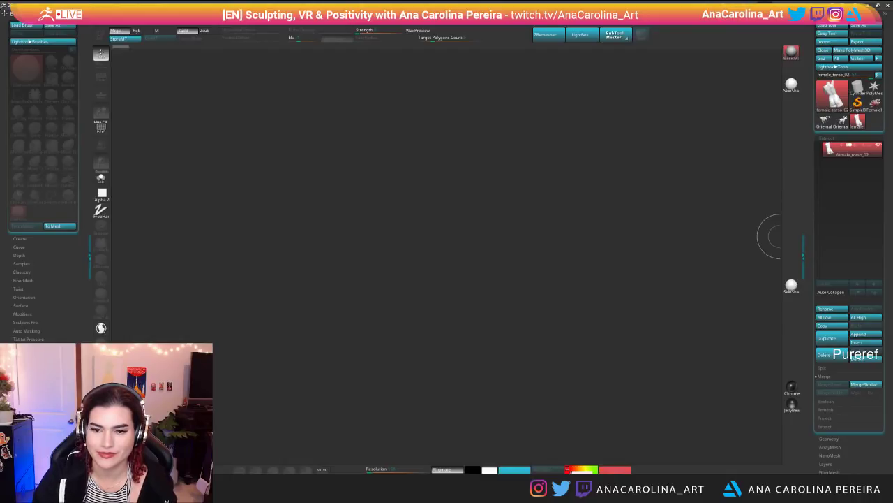
Step: Switch to the web browser and run a Google image search for "tardigrade" in a new tab
drag(892, 209, 537, 2)
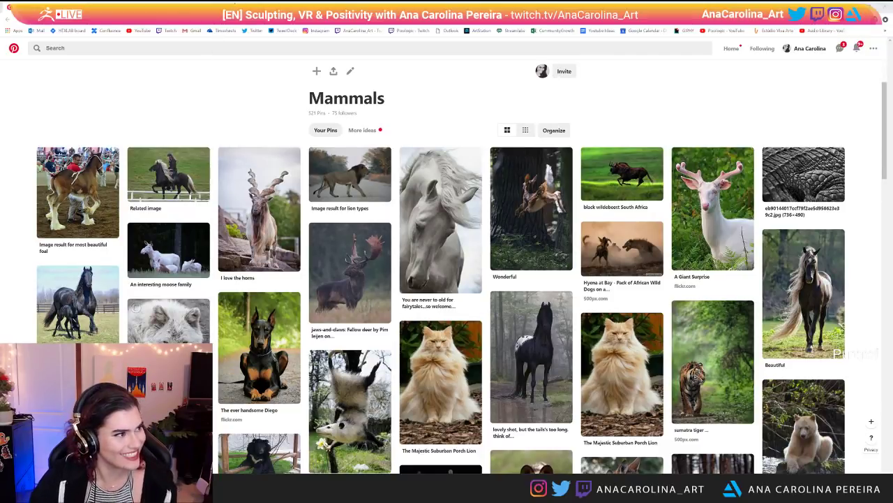
key(ctrl+t)
text(ta)
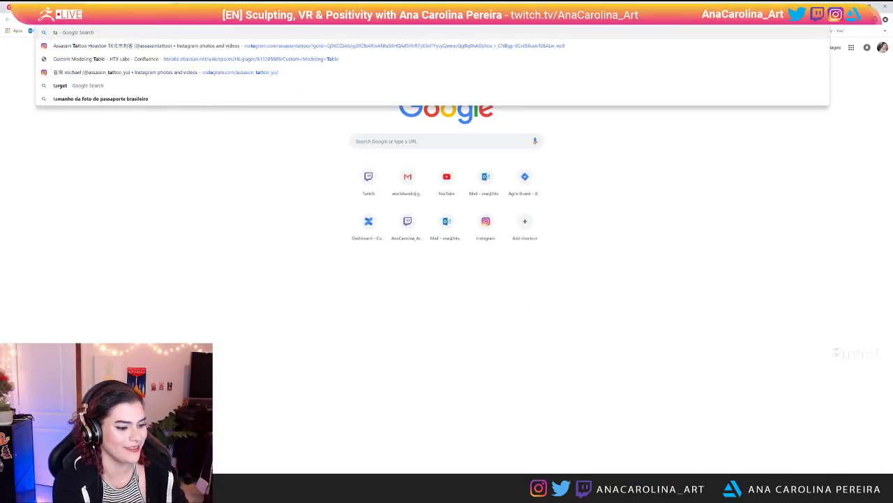
text(rgigrade)
key(Return)
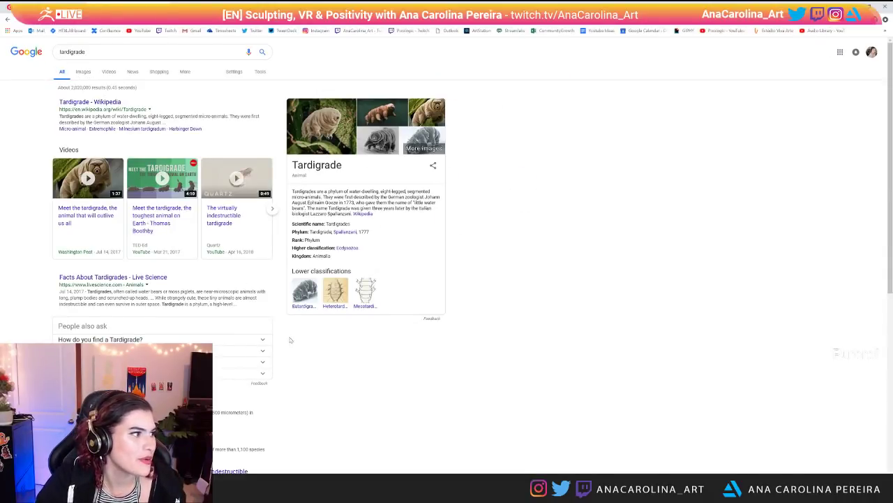
click(83, 71)
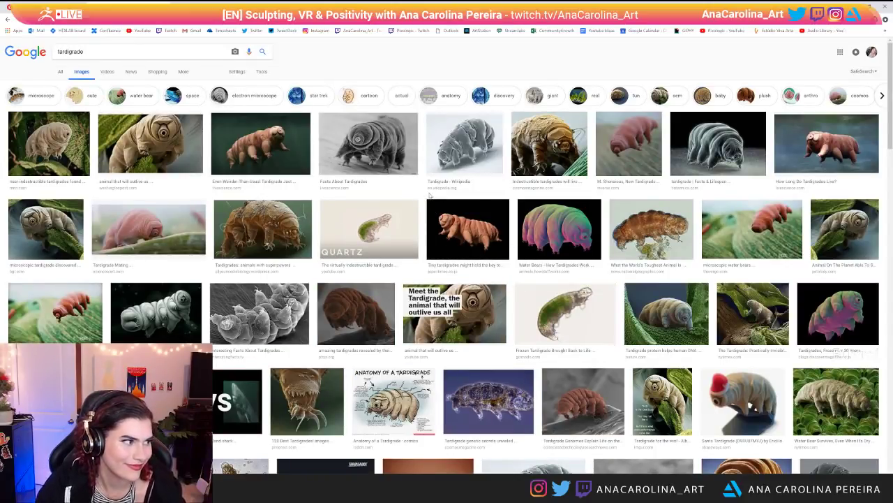
Step: Examine enlarged previews of several tardigrade photos from the first row of image results
click(68, 144)
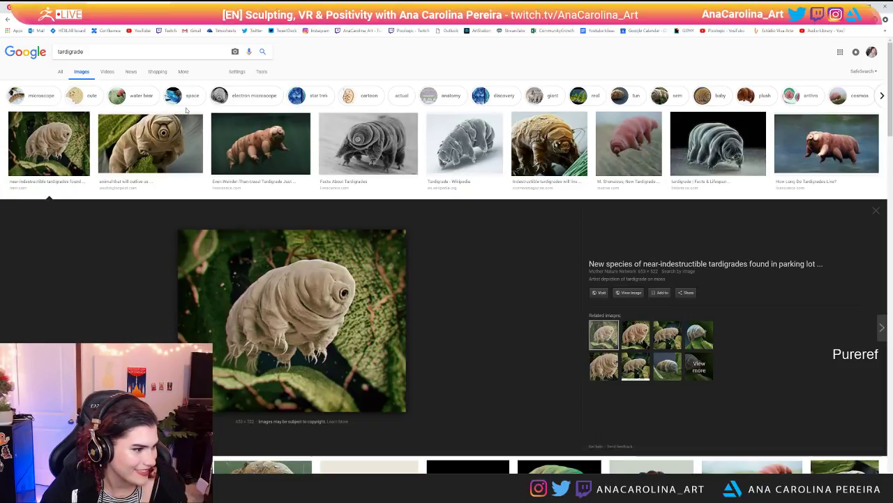
click(193, 134)
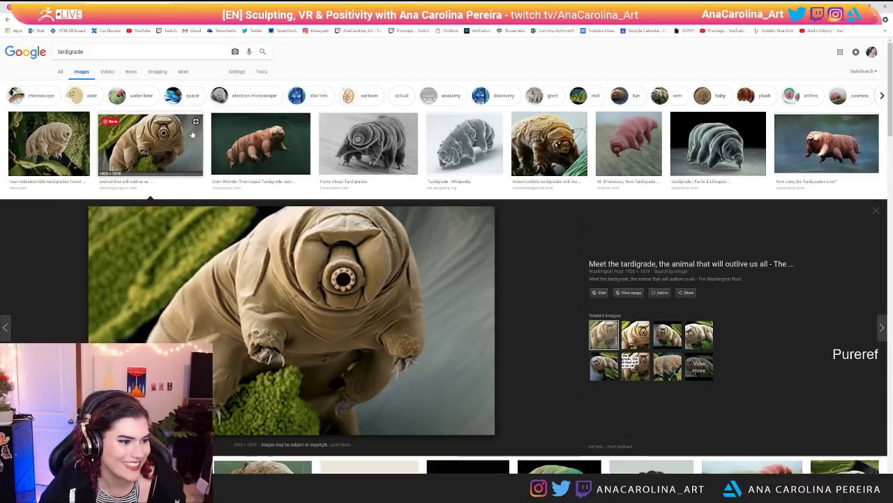
click(257, 147)
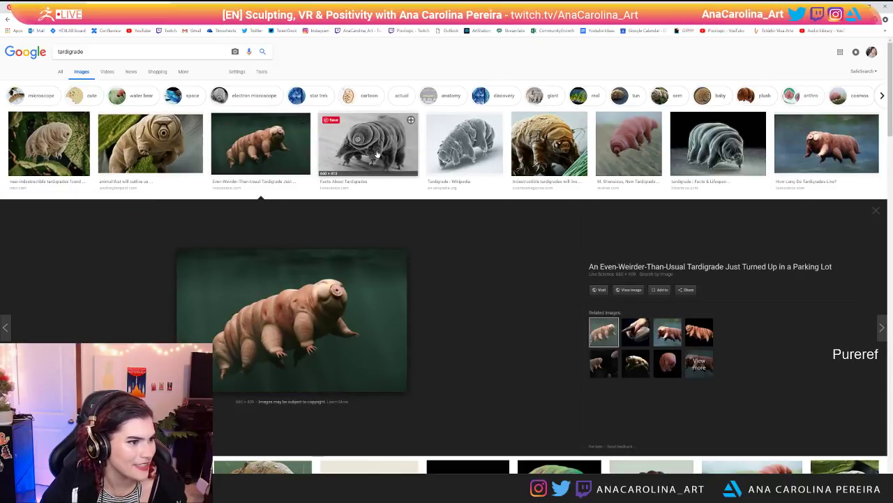
click(337, 160)
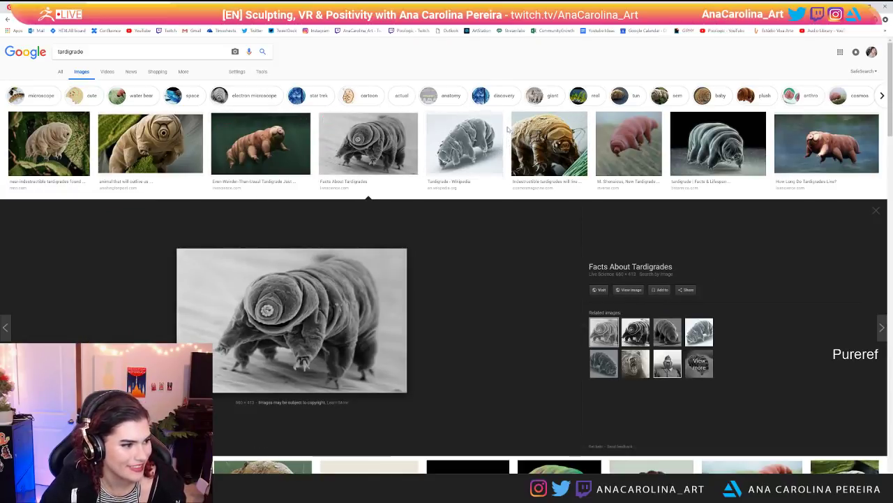
click(576, 152)
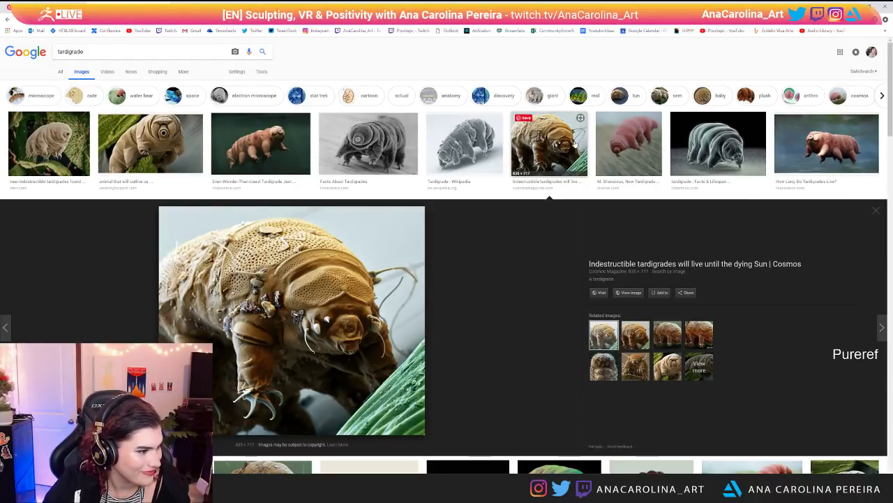
click(656, 143)
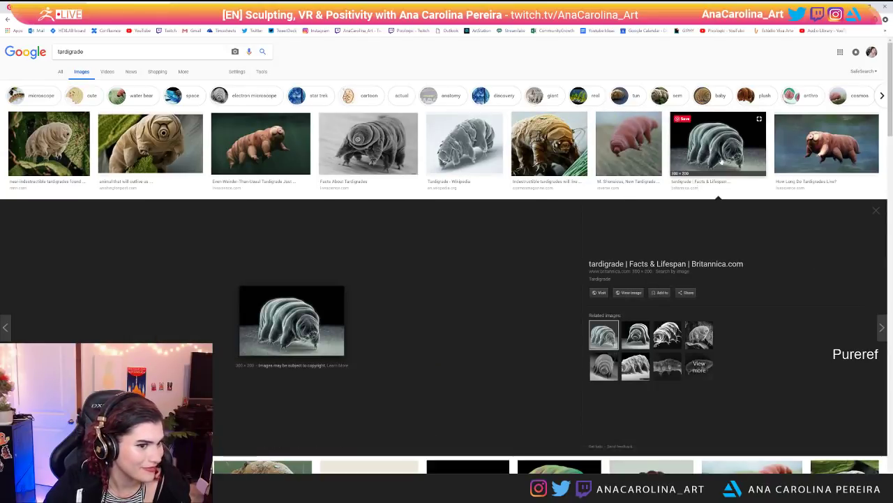
click(770, 151)
Step: Look through the further tardigrade image results for body shapes and anatomy references
scroll(816, 148, down, 3)
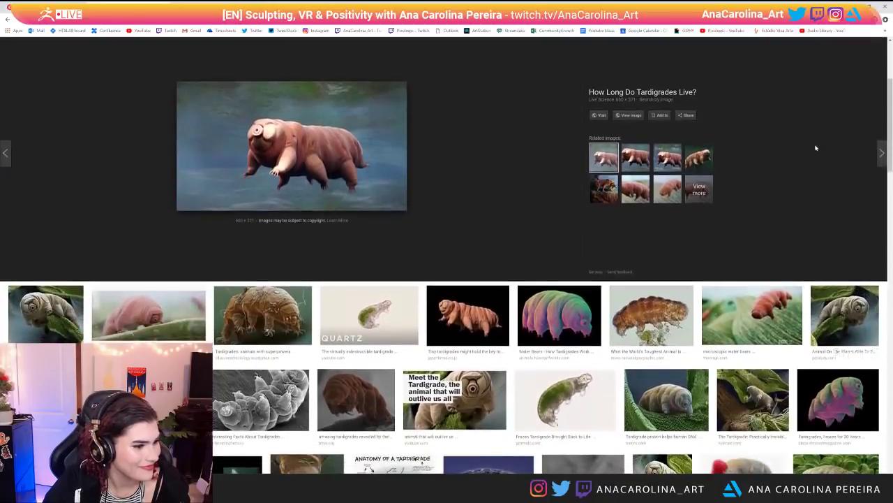
scroll(826, 189, up, 1)
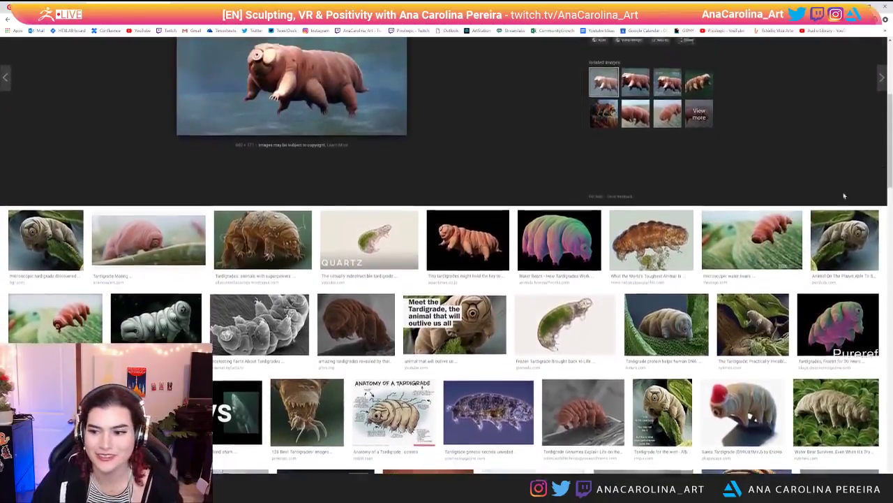
scroll(827, 190, down, 1)
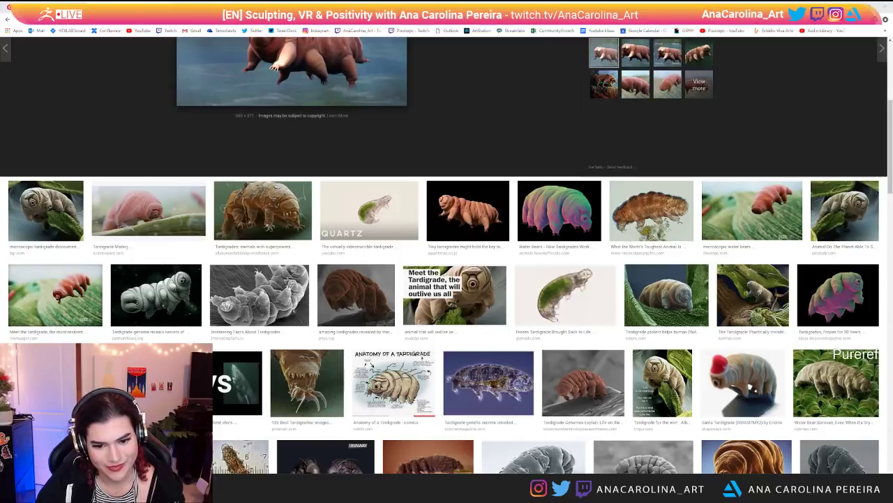
scroll(446, 257, down, 2)
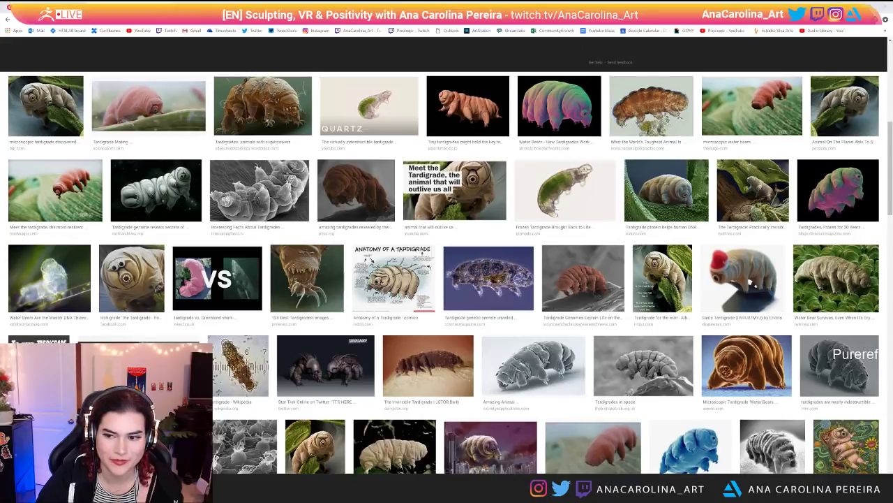
scroll(473, 247, down, 2)
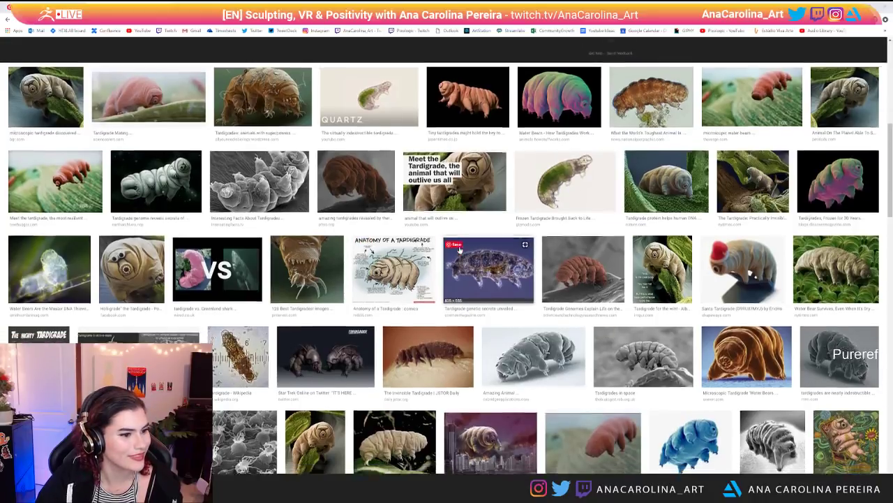
scroll(472, 248, down, 4)
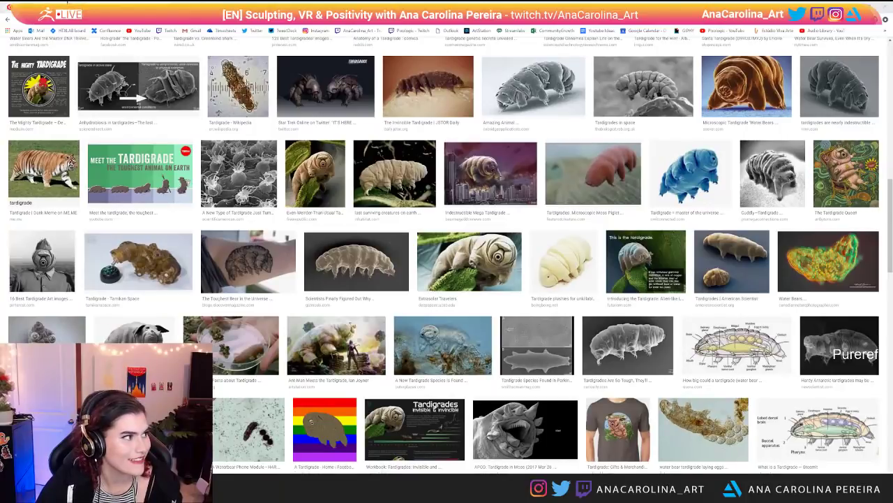
Step: Return to the Pinterest Mammals board, view the spiral-horned goat pin "I love the horns", and go back to the board
click(68, 2)
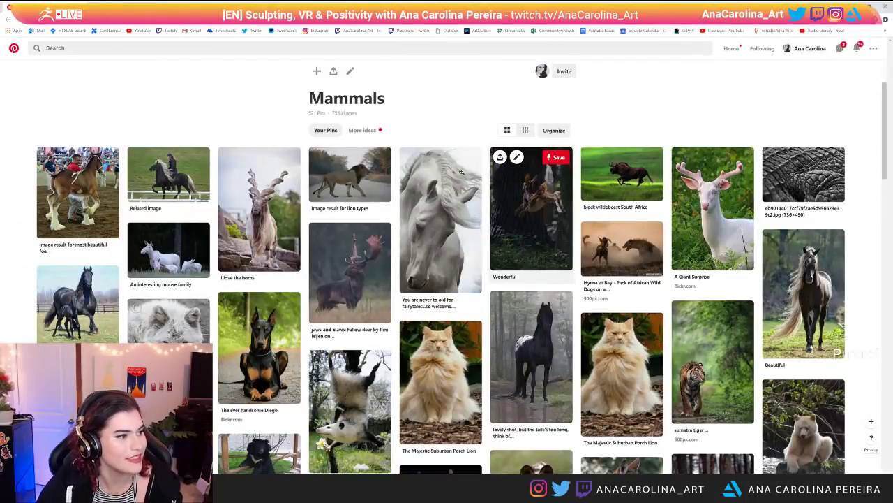
click(294, 215)
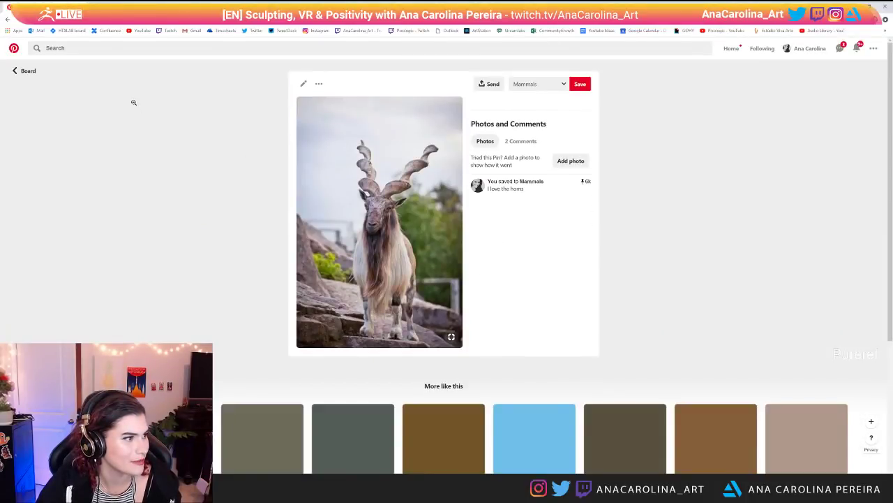
click(12, 67)
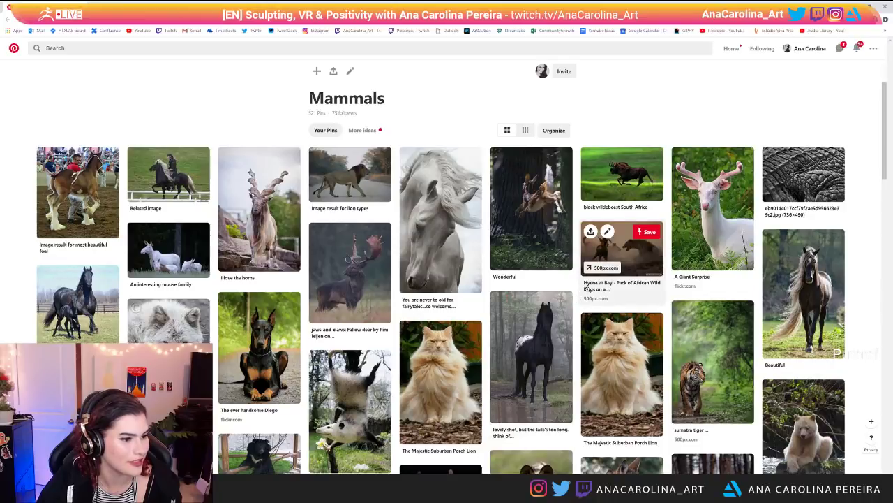
Step: Examine the pins further along the Mammals board for animal references
scroll(606, 298, down, 3)
scroll(606, 296, down, 5)
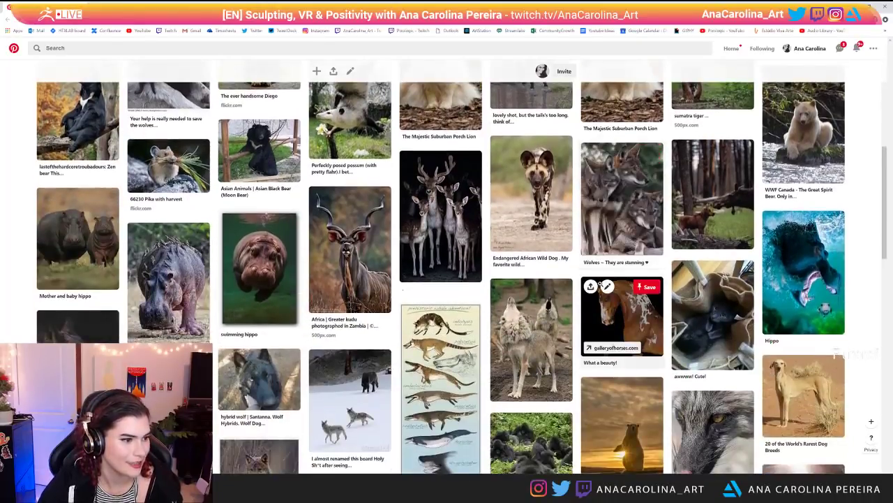
scroll(600, 283, down, 3)
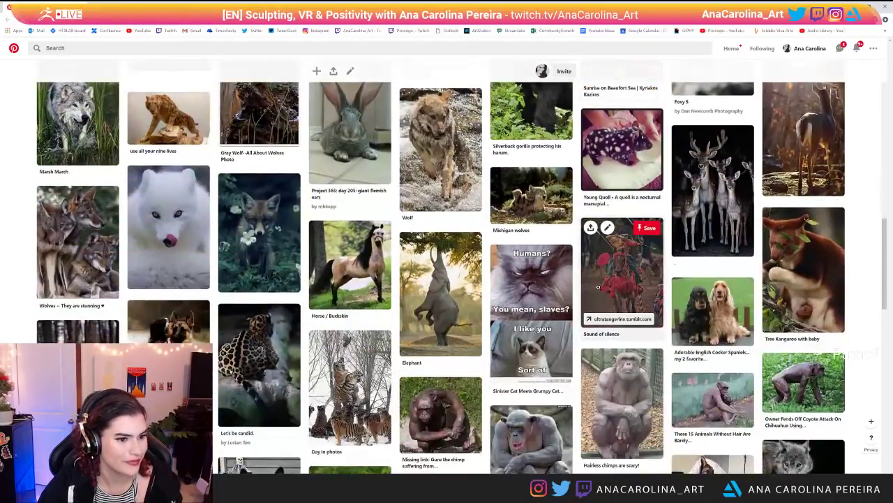
scroll(598, 286, down, 3)
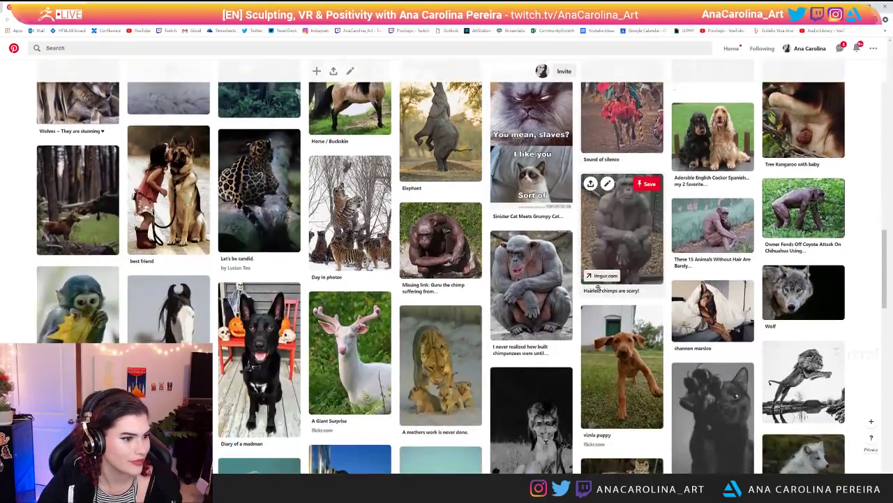
scroll(595, 286, down, 2)
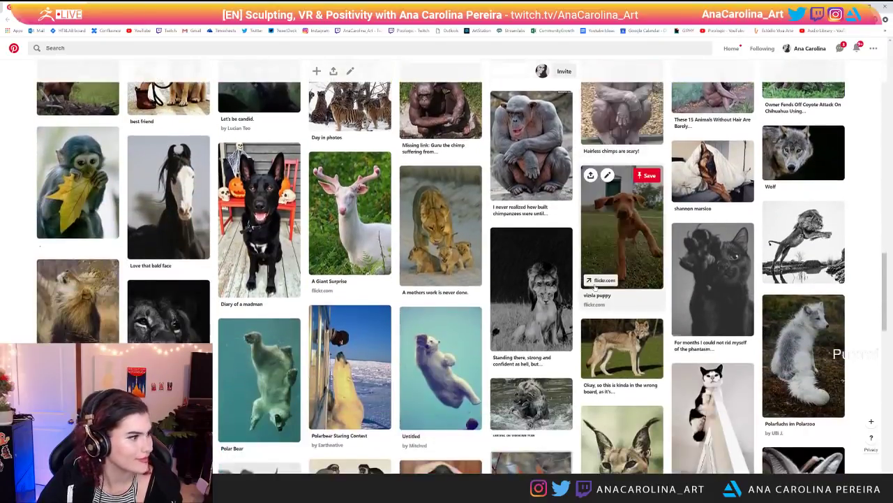
scroll(594, 285, down, 3)
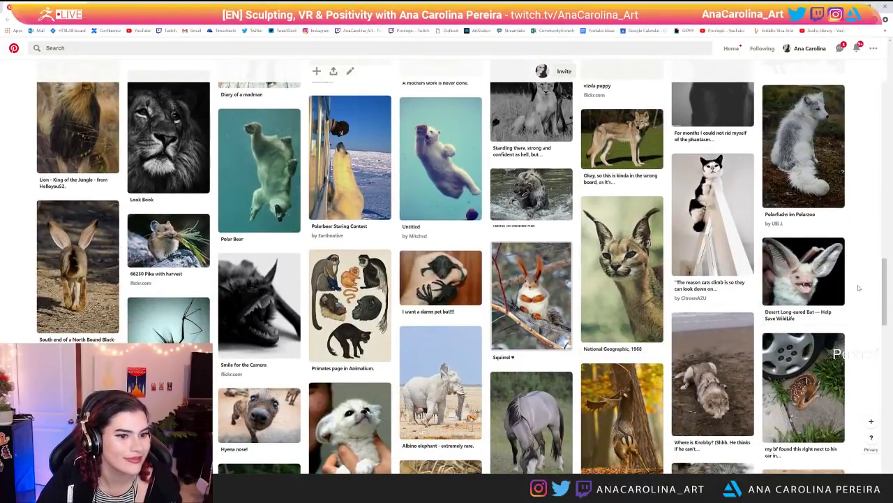
scroll(855, 288, down, 3)
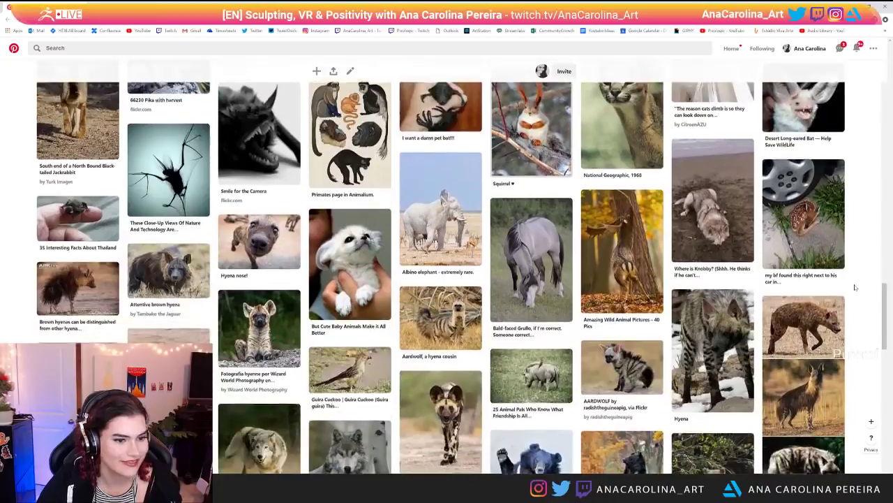
scroll(855, 288, down, 4)
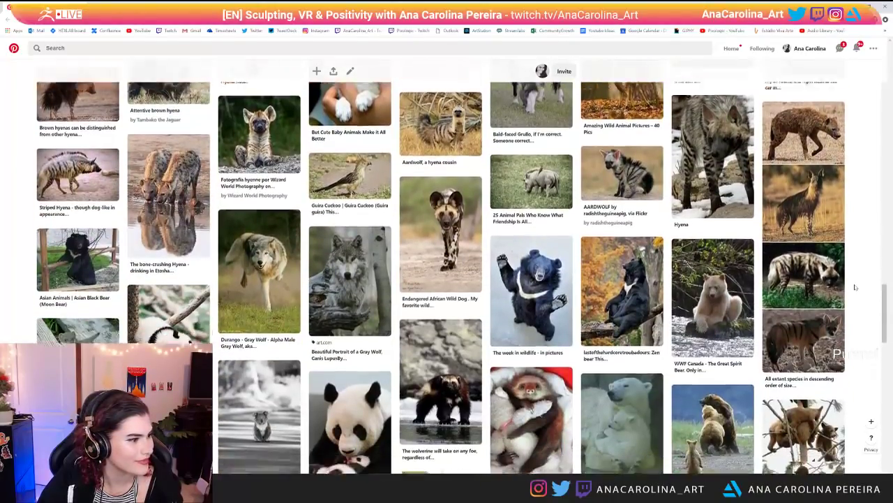
scroll(855, 287, down, 2)
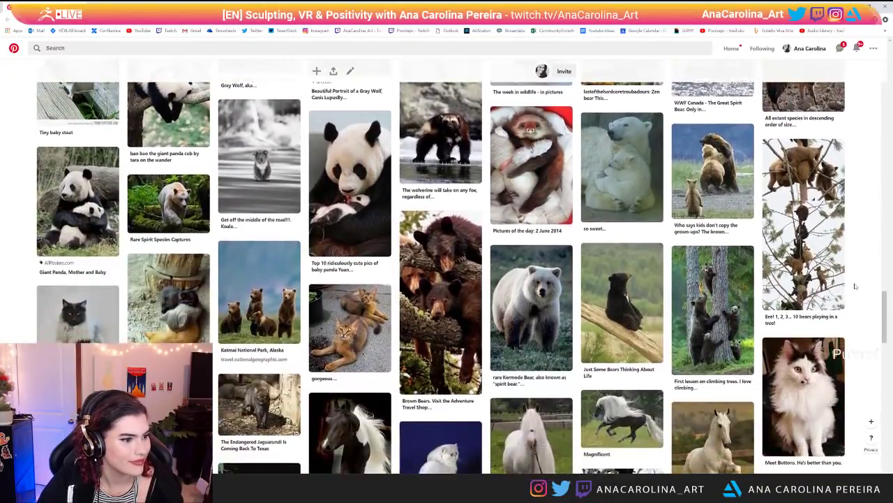
scroll(855, 286, down, 1)
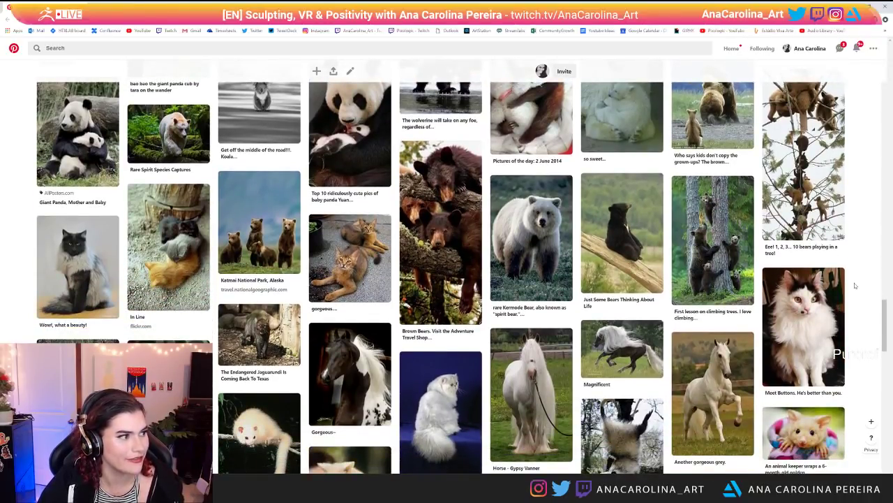
scroll(855, 285, down, 4)
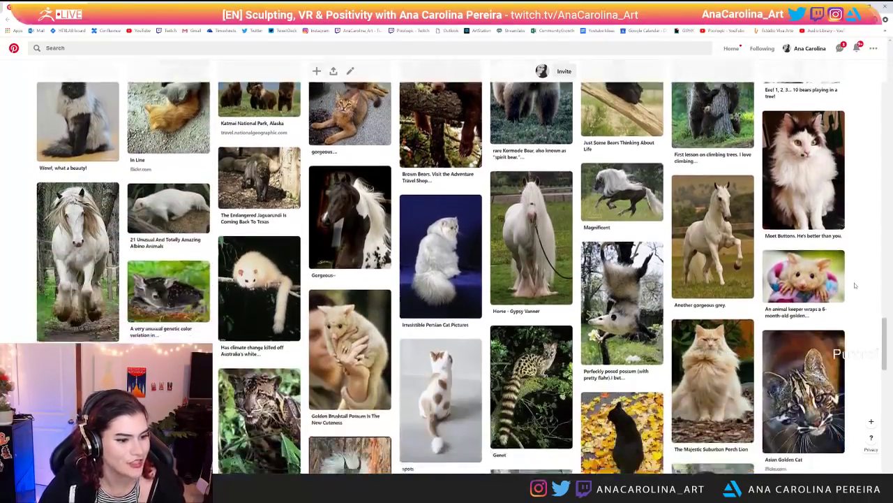
scroll(850, 300, down, 3)
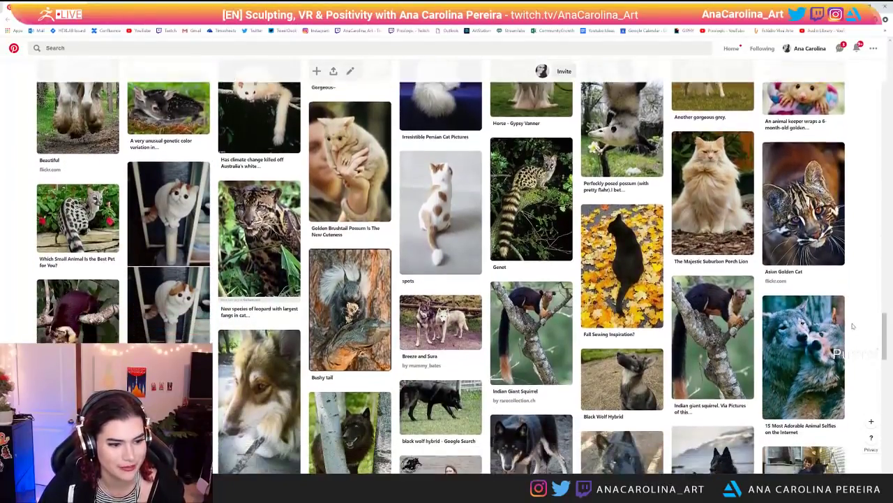
scroll(878, 307, down, 2)
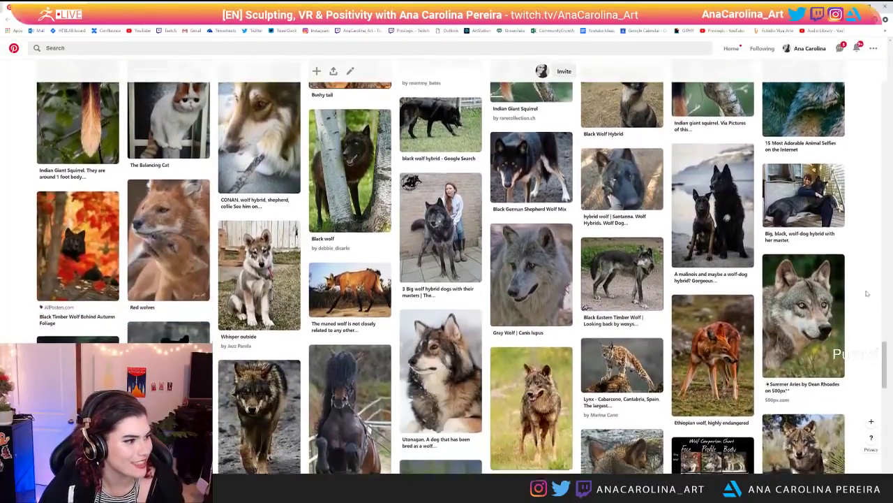
scroll(855, 296, down, 4)
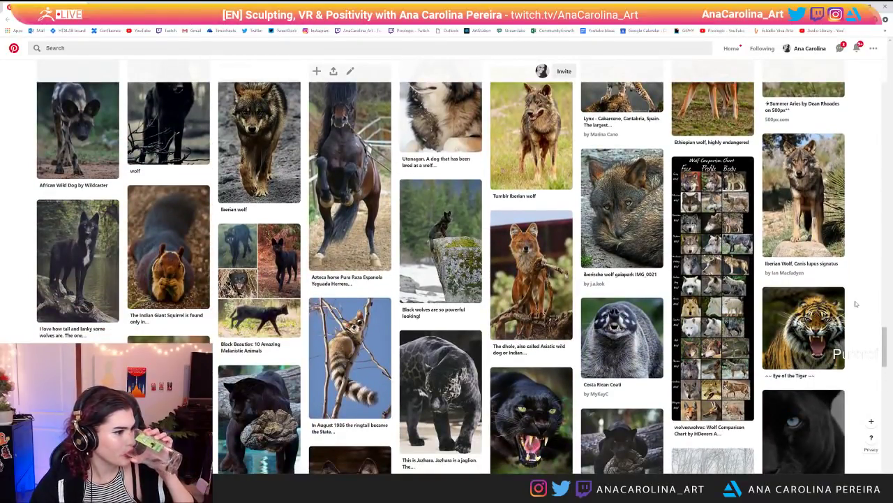
scroll(856, 303, down, 1)
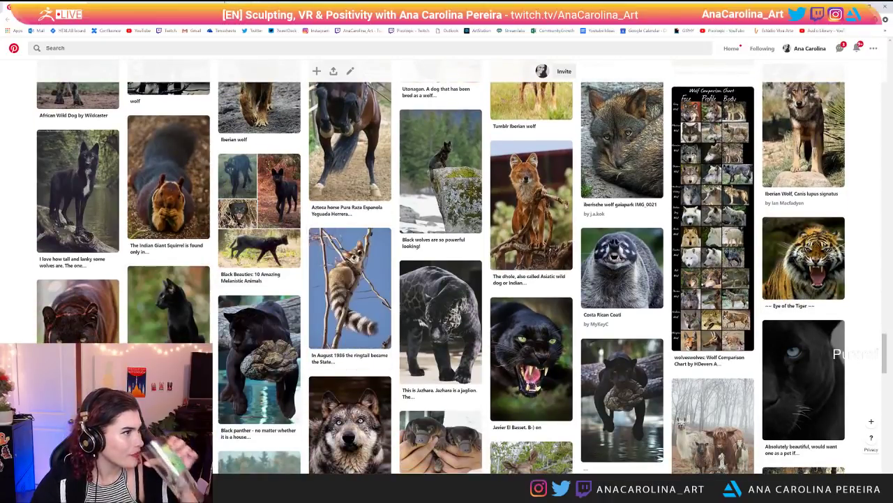
Step: Switch to the tab with the ringtail pin and open the related lynx portrait pin
click(215, 4)
click(245, 5)
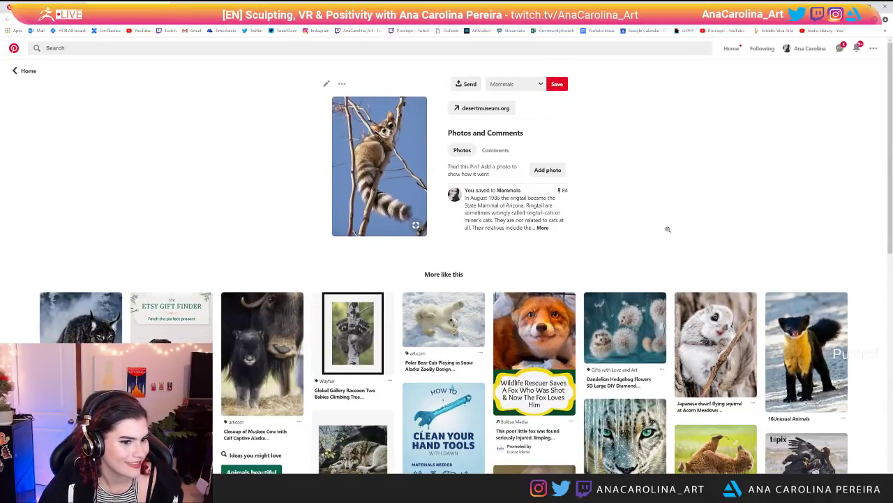
click(77, 315)
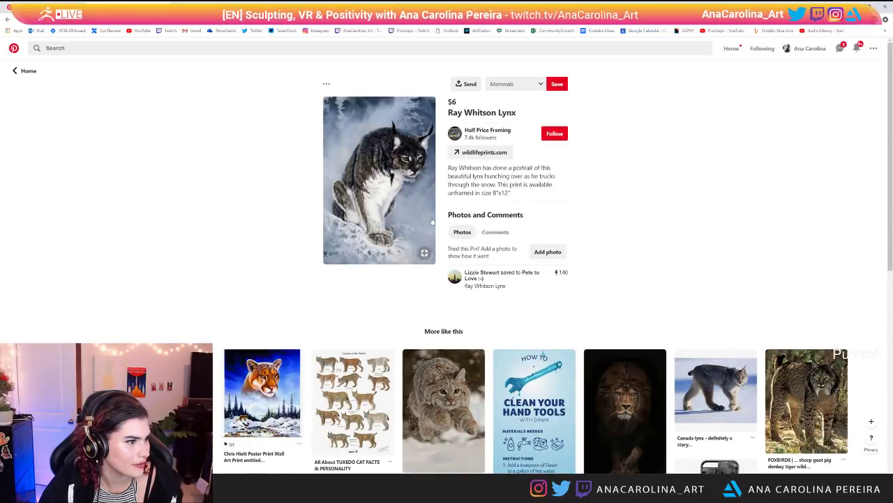
Step: Go back to the Pinterest Mammals board and look through further wolf, moose, panda, lynx and fox pins
scroll(536, 208, down, 10)
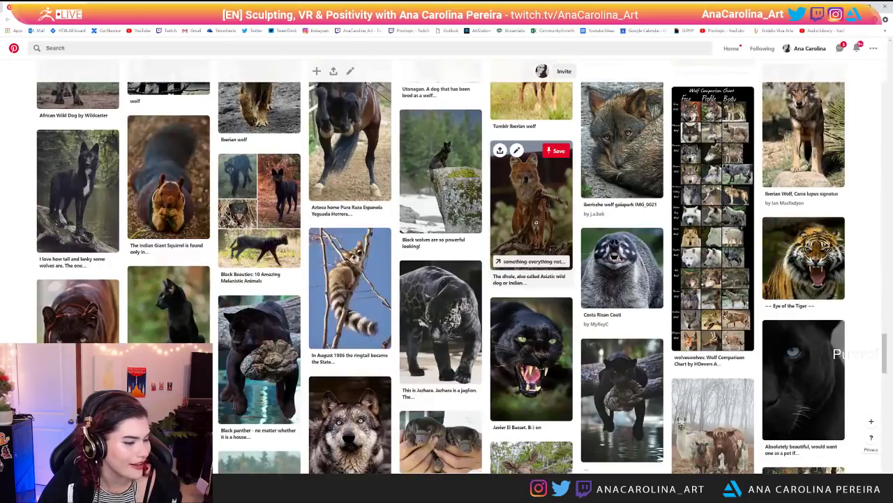
scroll(537, 208, down, 5)
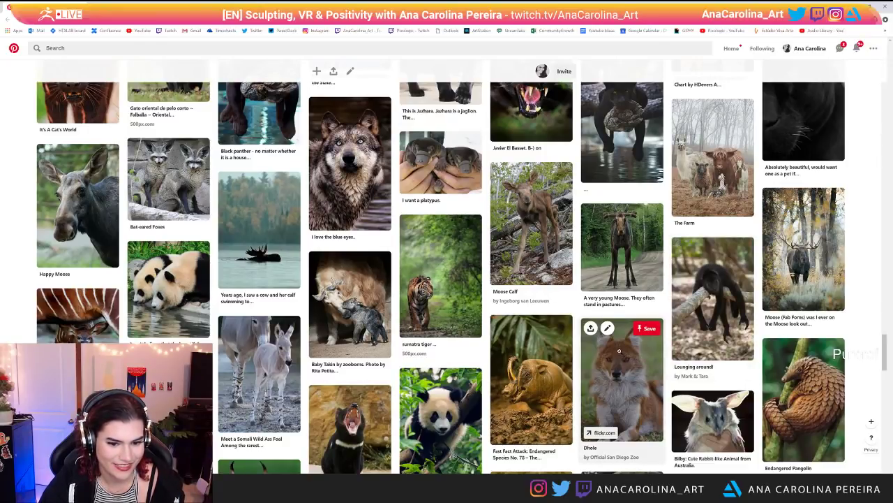
scroll(460, 312, down, 1)
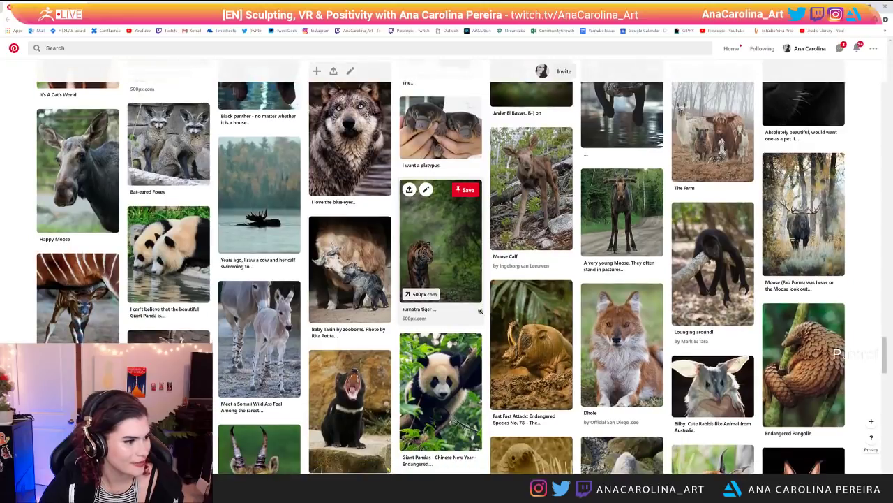
scroll(460, 312, down, 2)
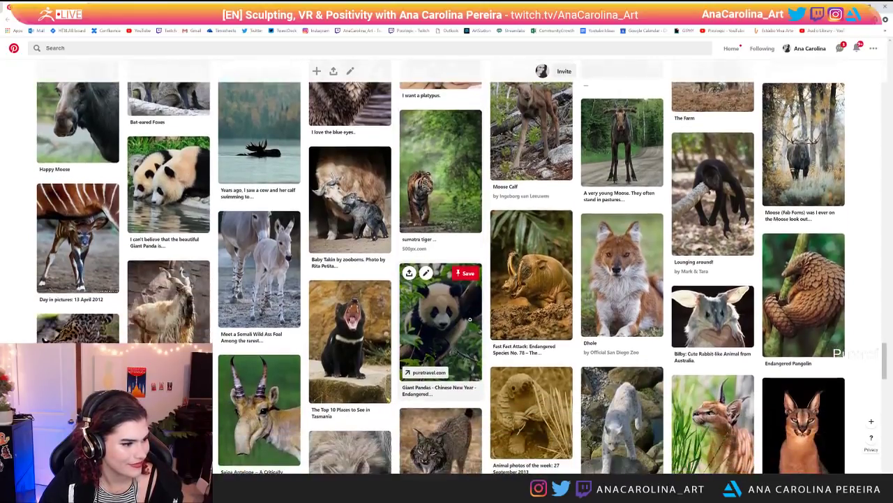
scroll(625, 314, down, 5)
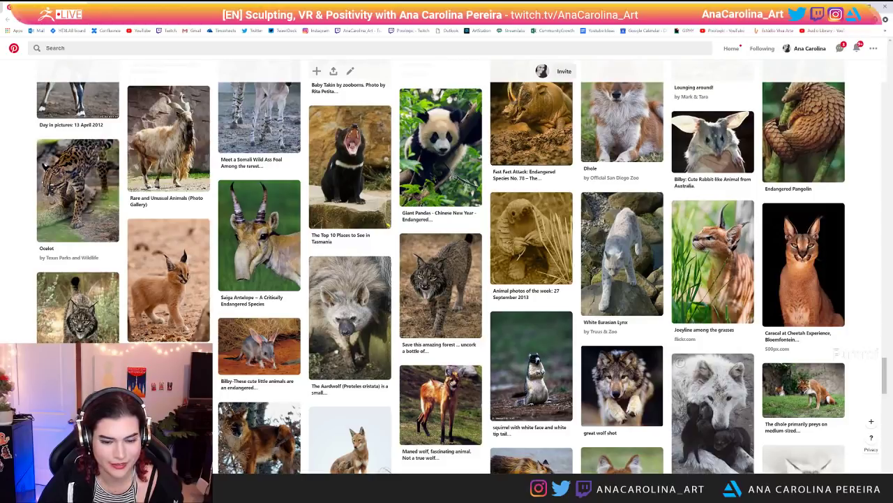
scroll(621, 279, down, 5)
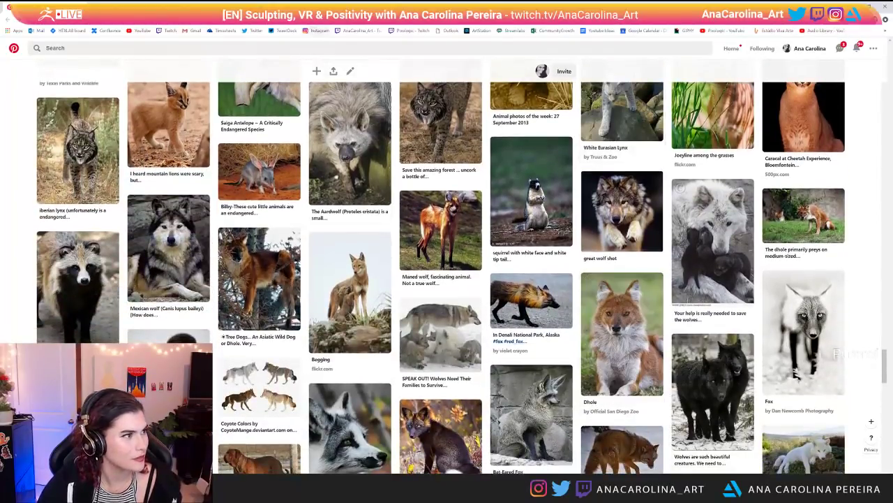
Step: Search Google for "red fox" in a new browser tab and show the image results
key(ctrl+t)
text(re)
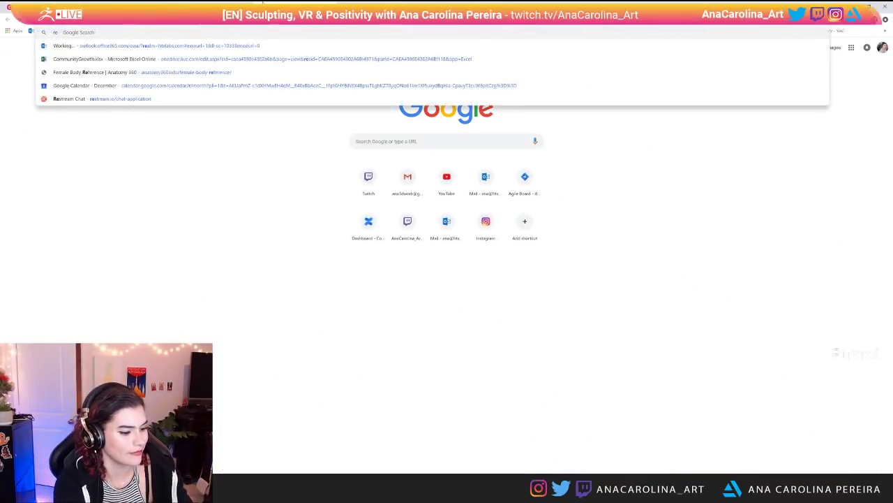
text(d fox)
key(Return)
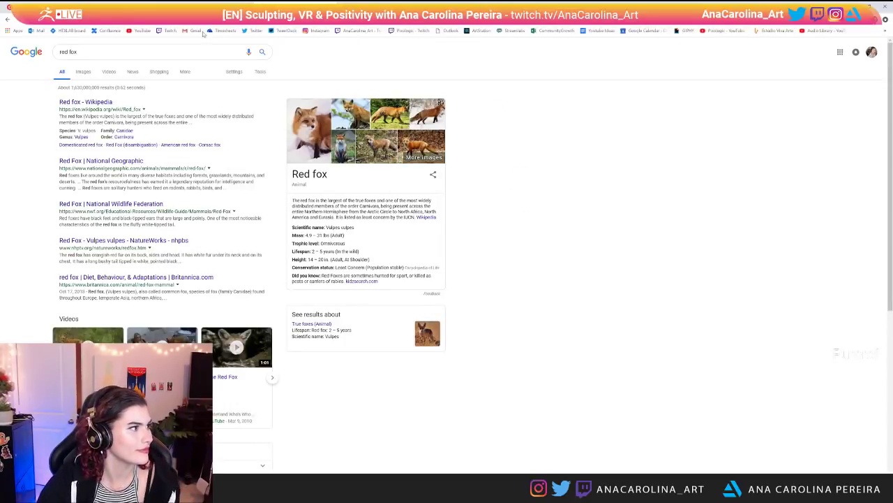
click(83, 72)
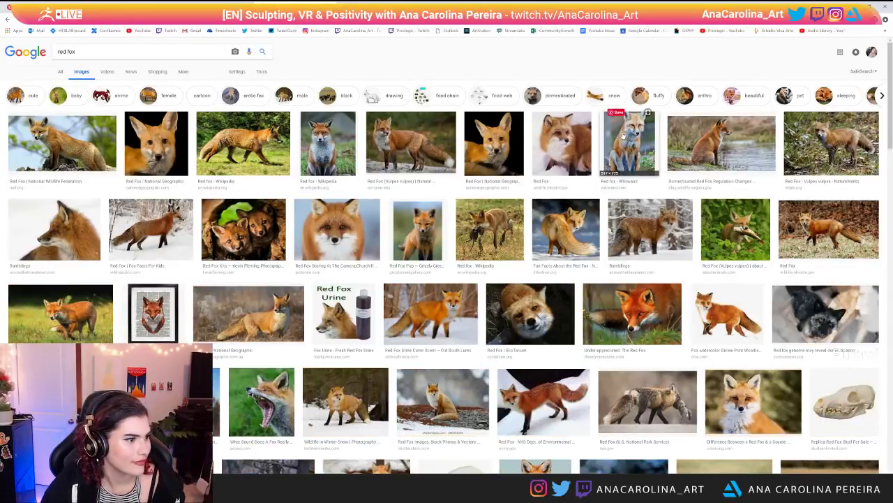
Step: Preview the "Under-appreciated: The Red Fox" image and the dark silver-coated fox image from Science News
scroll(642, 132, down, 2)
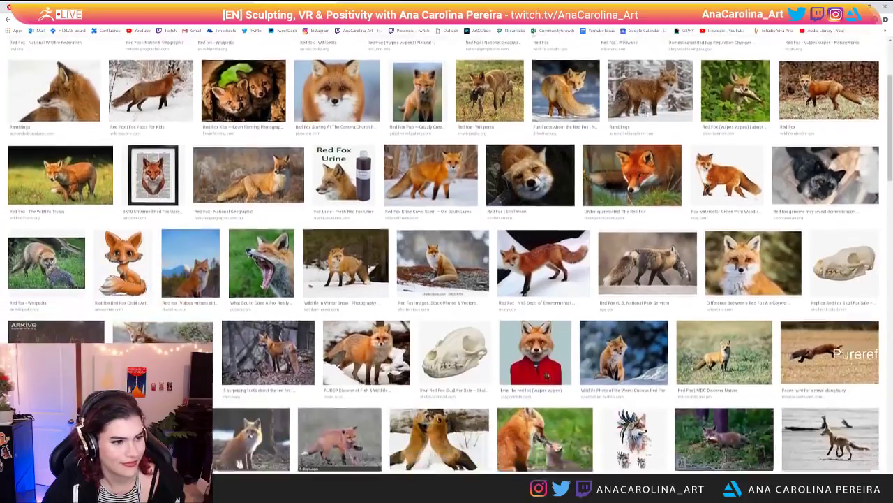
click(654, 185)
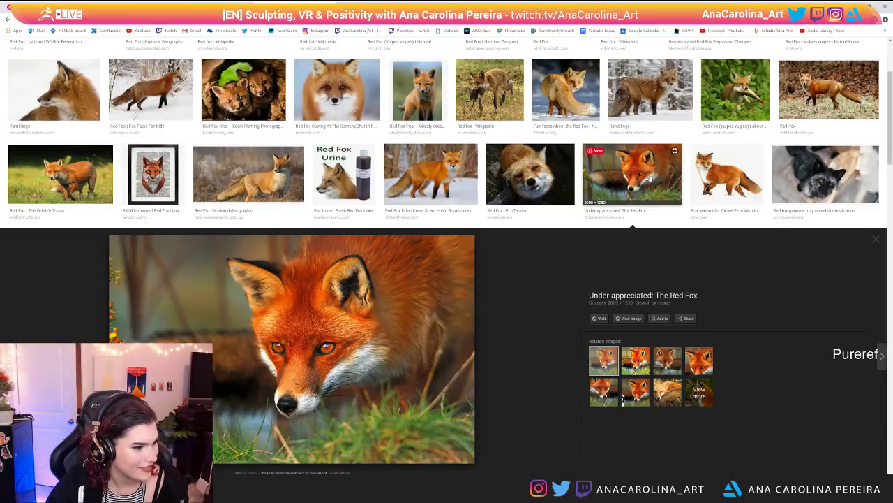
scroll(649, 178, down, 1)
click(828, 95)
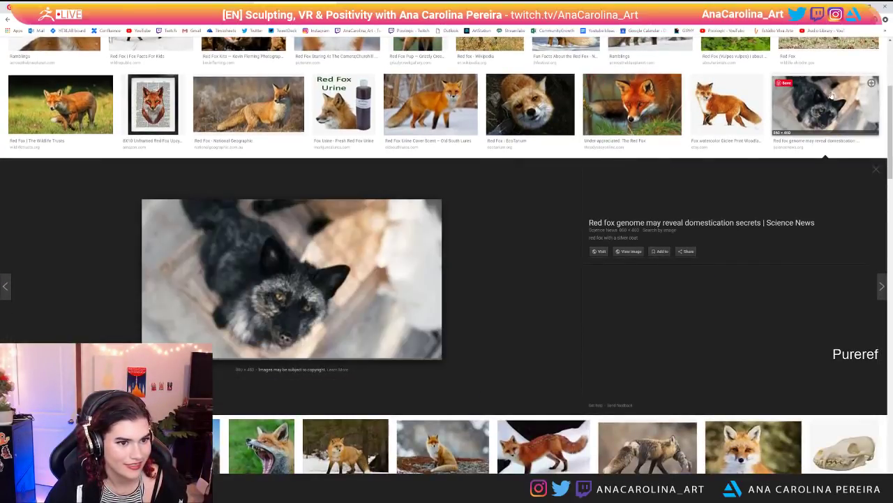
scroll(828, 93, down, 2)
scroll(828, 93, down, 2)
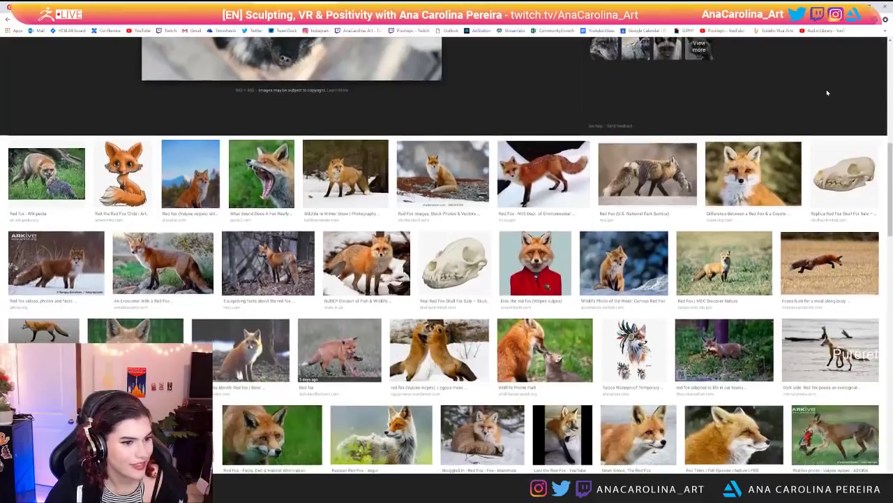
Step: Preview the "Fox Tales" side-profile image from PBS and the white fox image from the Wildlife Science Center
scroll(827, 93, down, 3)
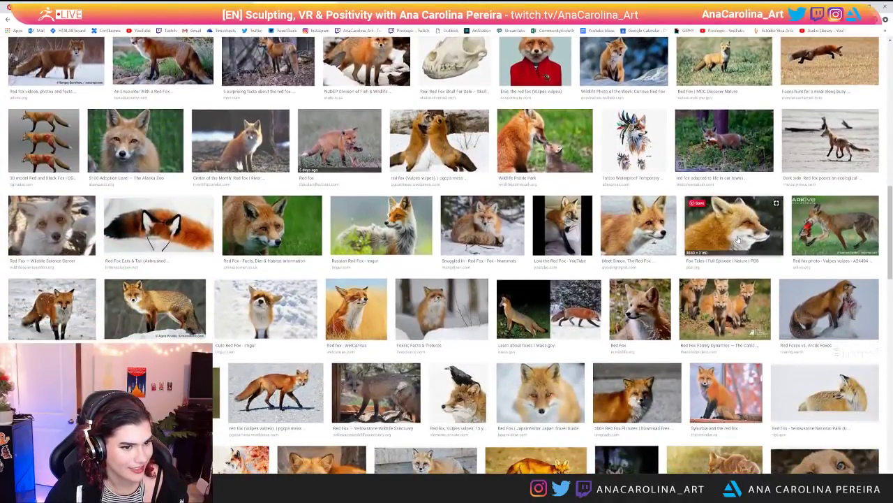
click(738, 240)
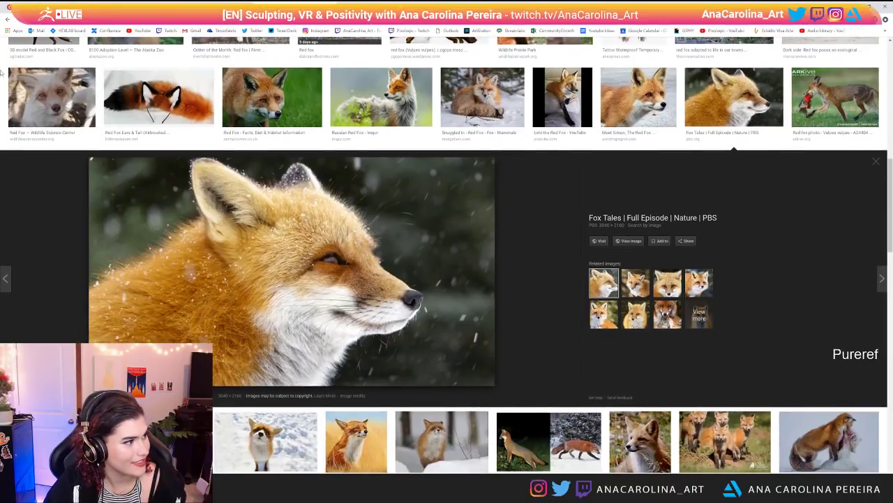
click(51, 98)
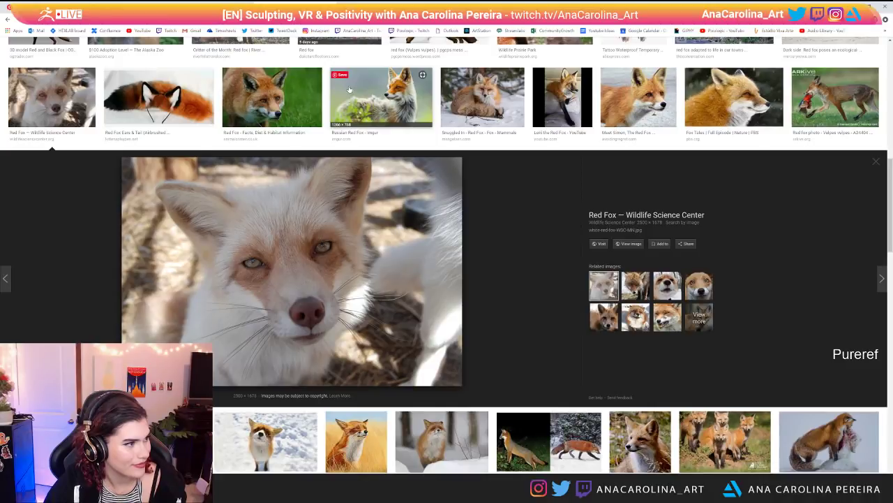
Step: Look through further red fox image results and preview the photo of a mother fox nursing her kits
scroll(349, 88, down, 1)
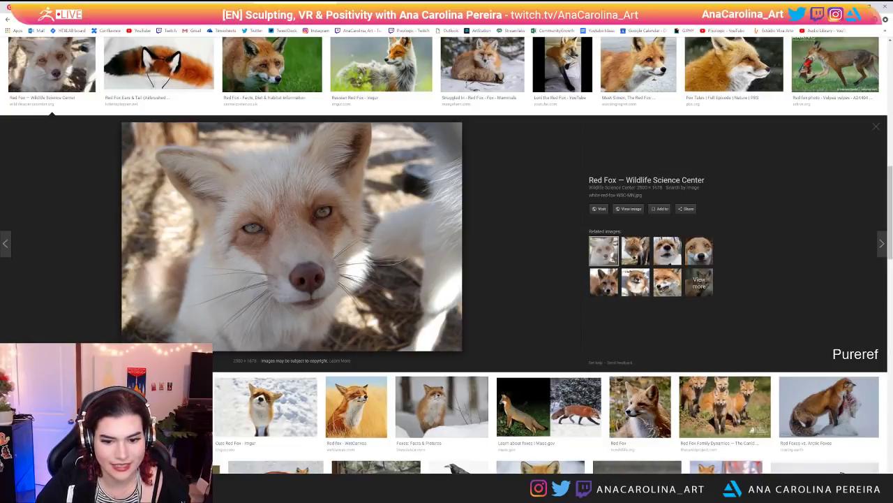
scroll(421, 322, down, 2)
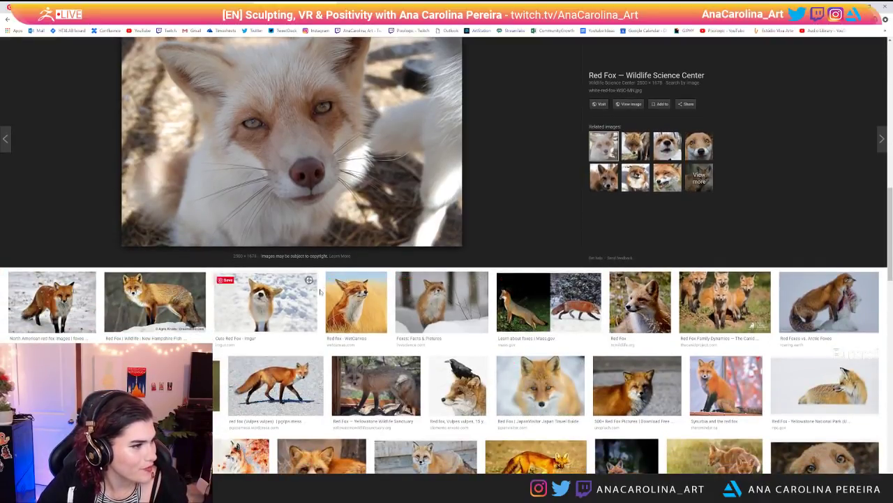
scroll(381, 356, up, 1)
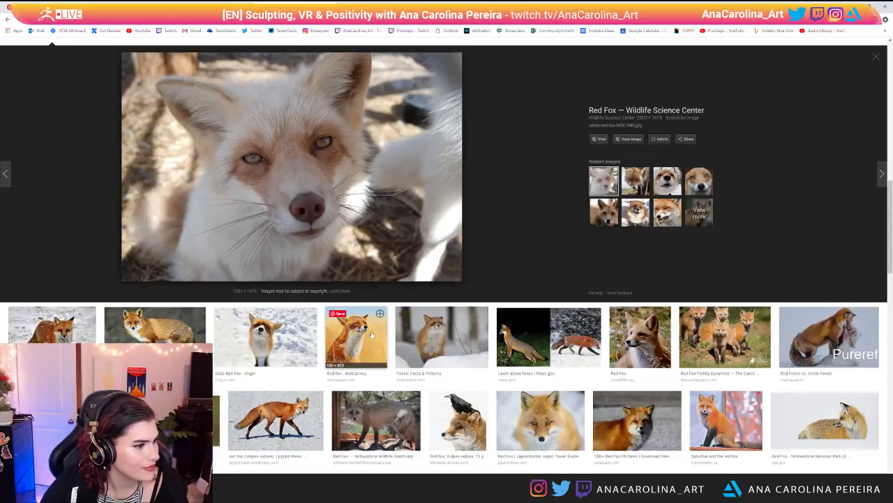
scroll(184, 329, down, 3)
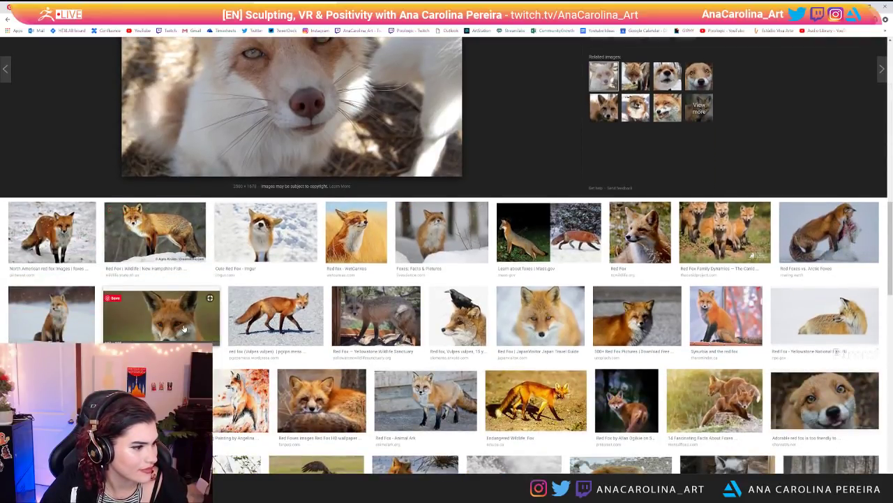
scroll(183, 329, down, 6)
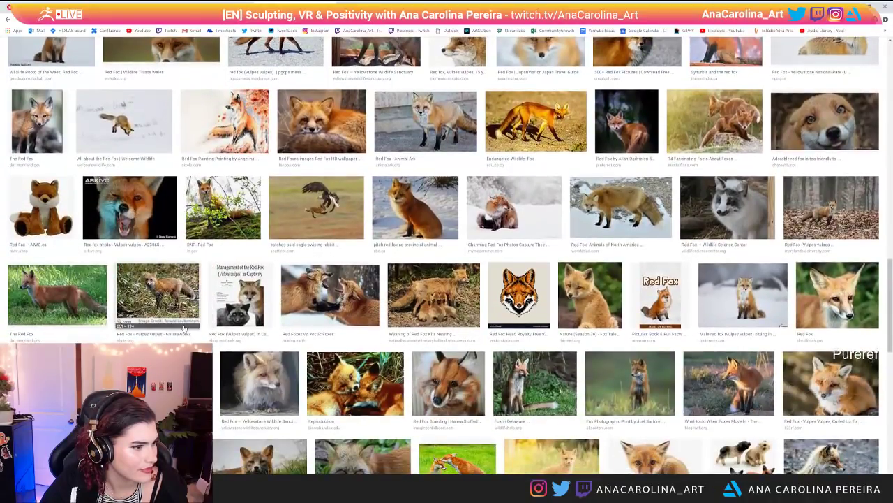
click(433, 295)
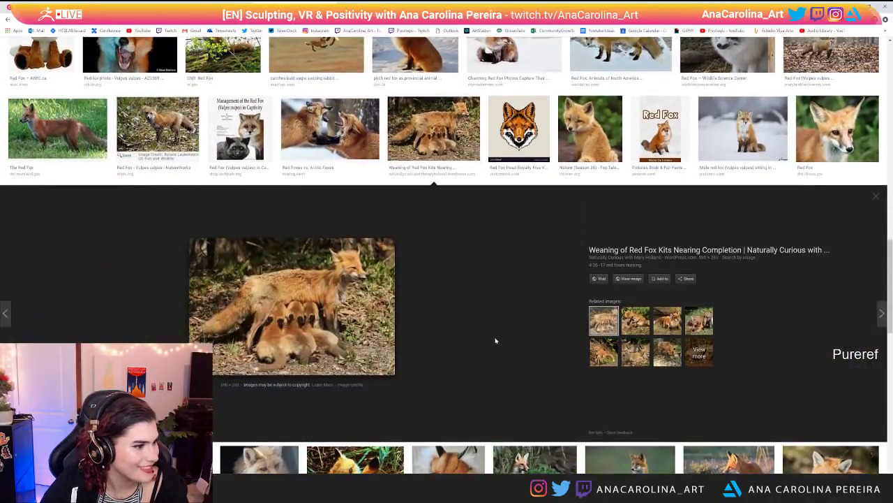
Step: Return to the earlier red fox results and preview the front-facing fox photo from The Alaska Zoo
scroll(494, 338, up, 6)
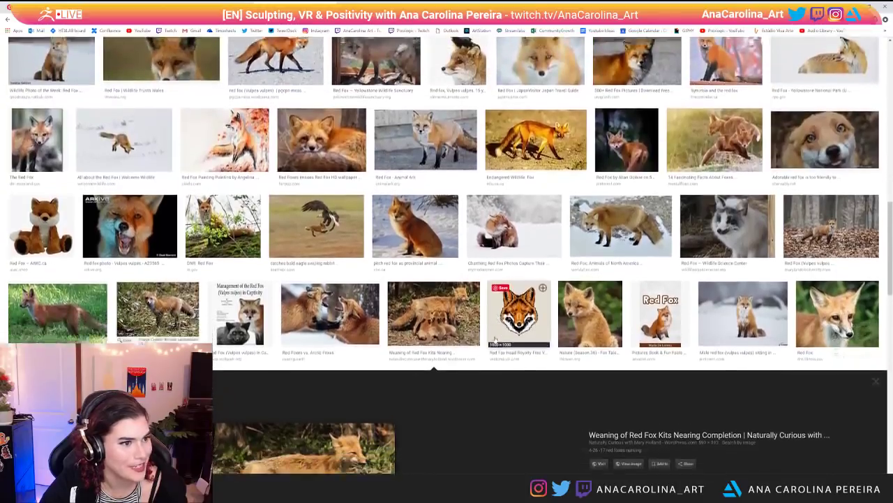
scroll(494, 340, up, 7)
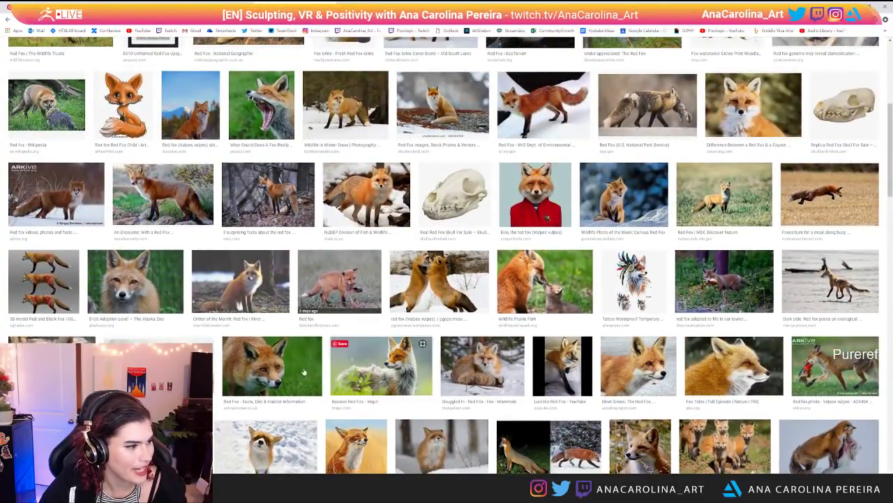
click(152, 270)
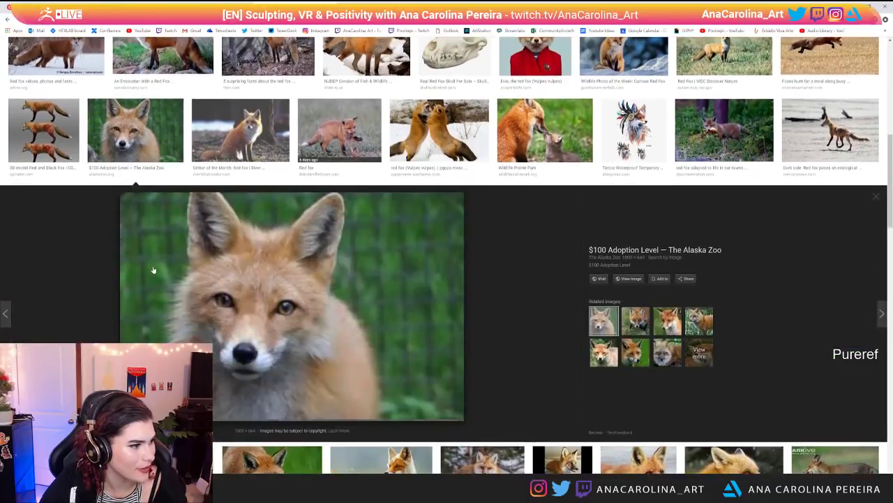
scroll(140, 279, down, 3)
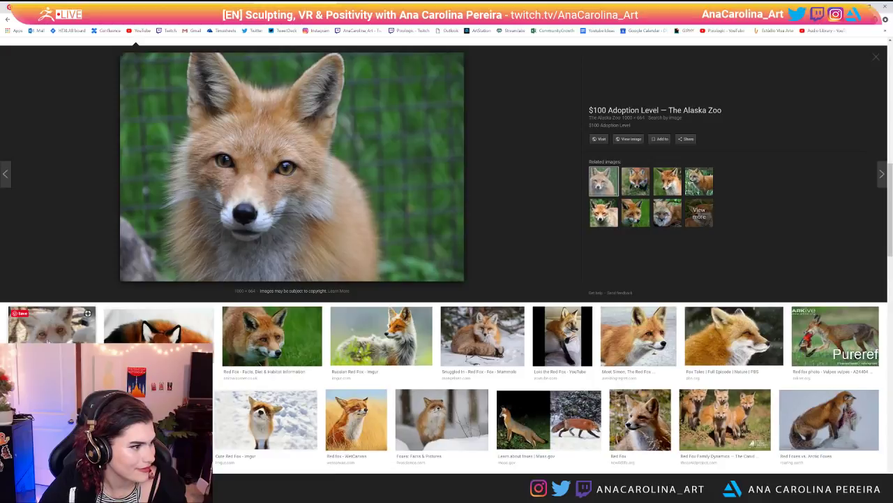
Step: Open the Wildlife Science Center page from the white fox image, enlarge its grey-and-white fox photo, and close the page
click(52, 326)
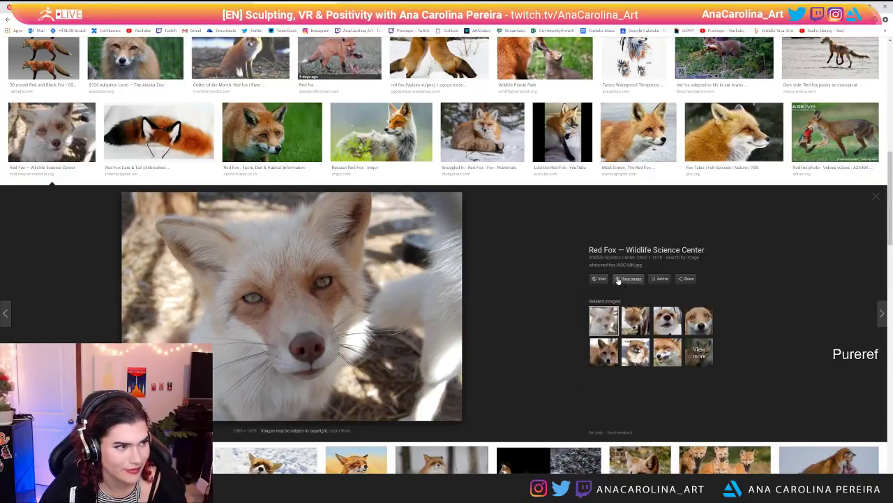
click(454, 275)
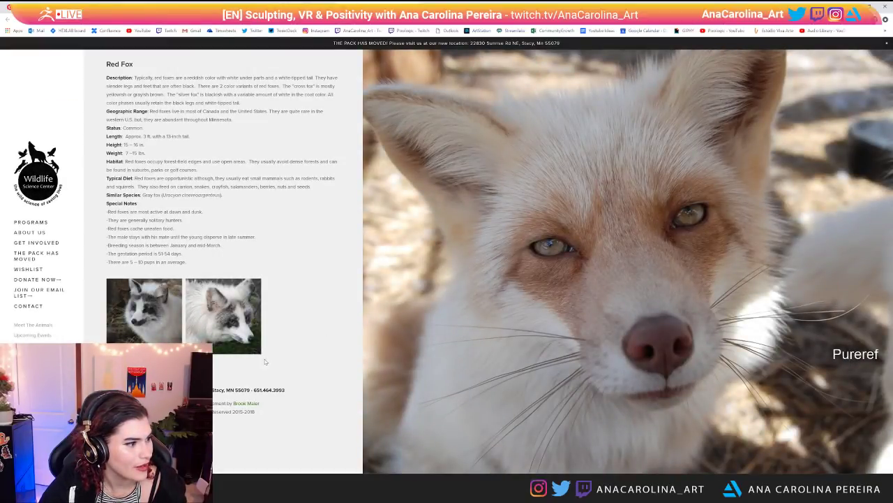
click(237, 335)
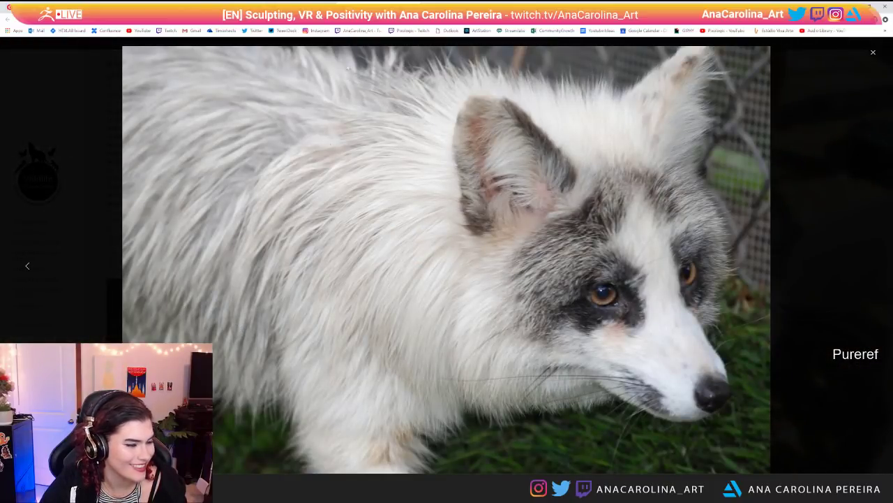
key(ctrl+w)
Step: Preview the CGTrader "3D model Red and Black Fox" image and look through the red fox results below it
scroll(534, 244, down, 2)
scroll(540, 247, up, 3)
click(36, 66)
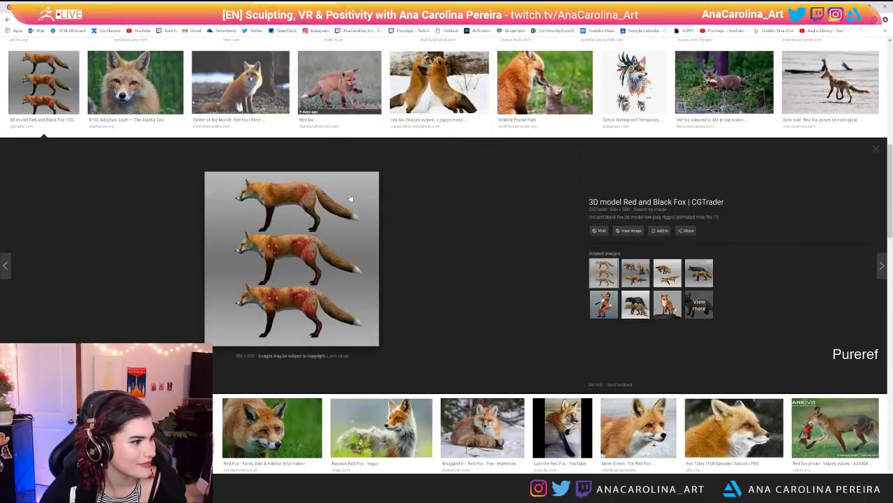
scroll(351, 193, down, 8)
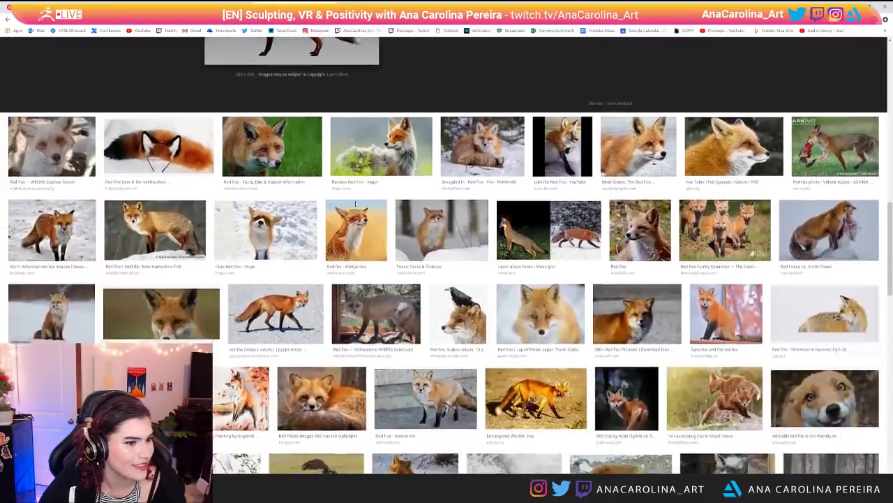
scroll(380, 265, down, 3)
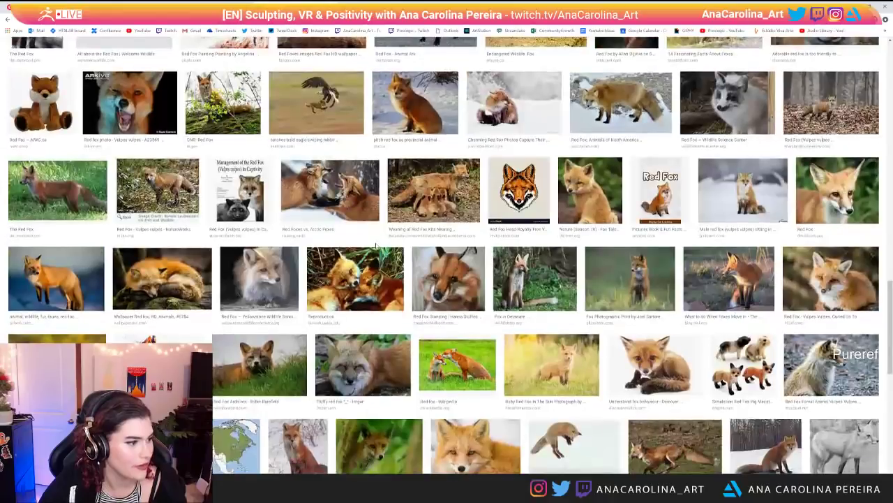
scroll(391, 300, down, 5)
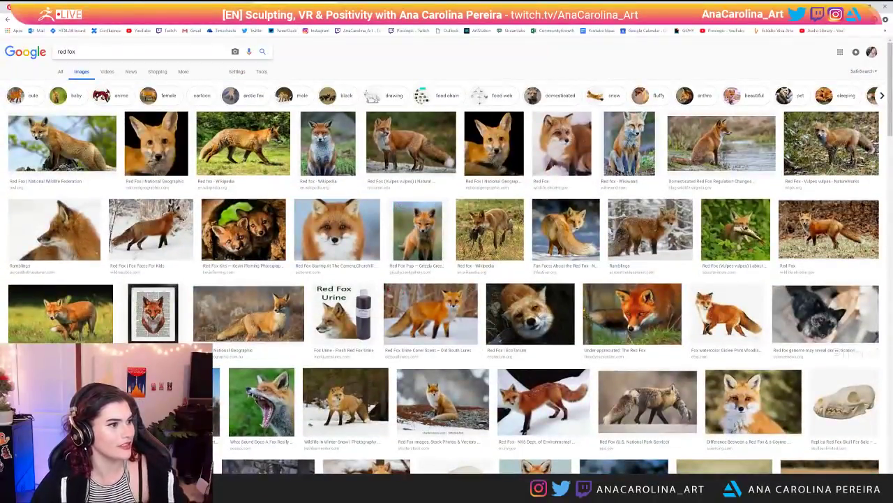
Step: Change the image search to "red fox 3d" and preview the walking fox from "3D model Red Fox | CGTrader"
click(410, 145)
click(162, 59)
text(3d)
key(Return)
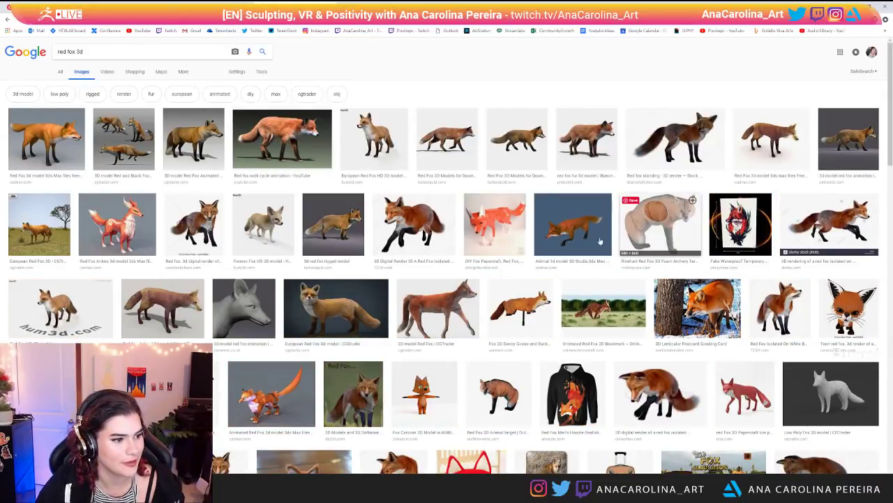
click(457, 316)
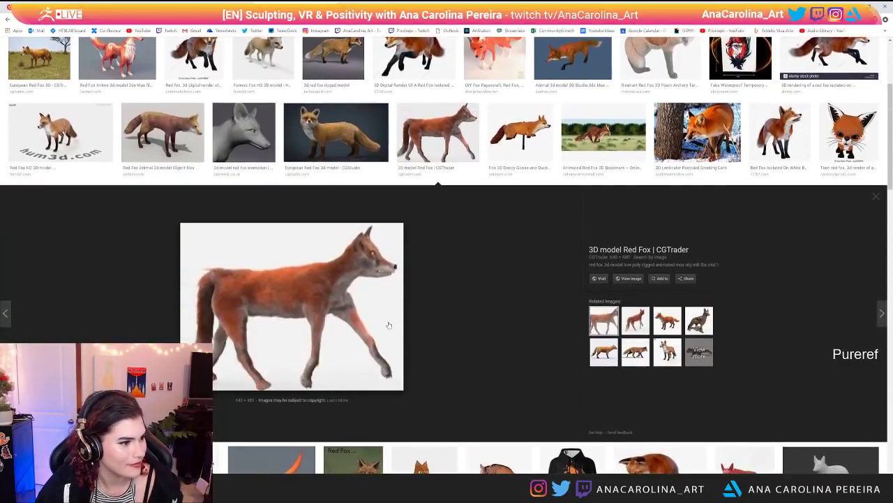
Step: Look further through the "red fox 3d" results and preview the leaping fox from "3d Rendering Red Fox On White Stock Photo"
click(250, 125)
scroll(474, 208, down, 8)
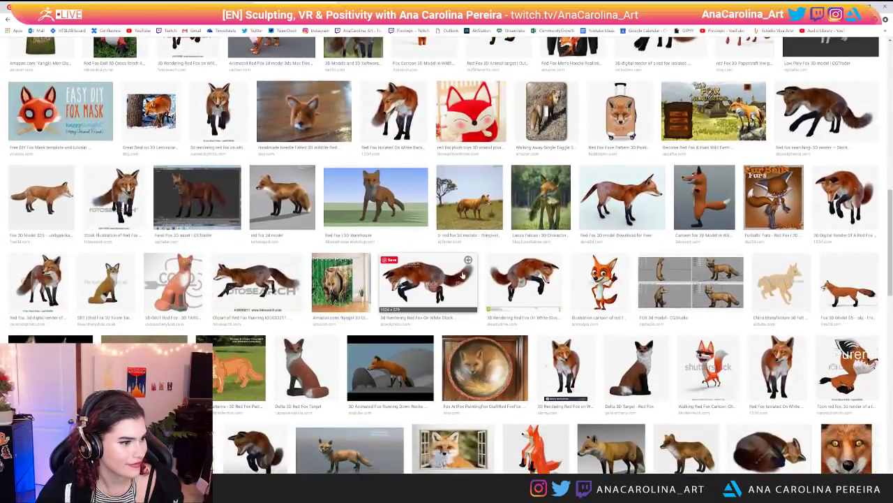
click(463, 274)
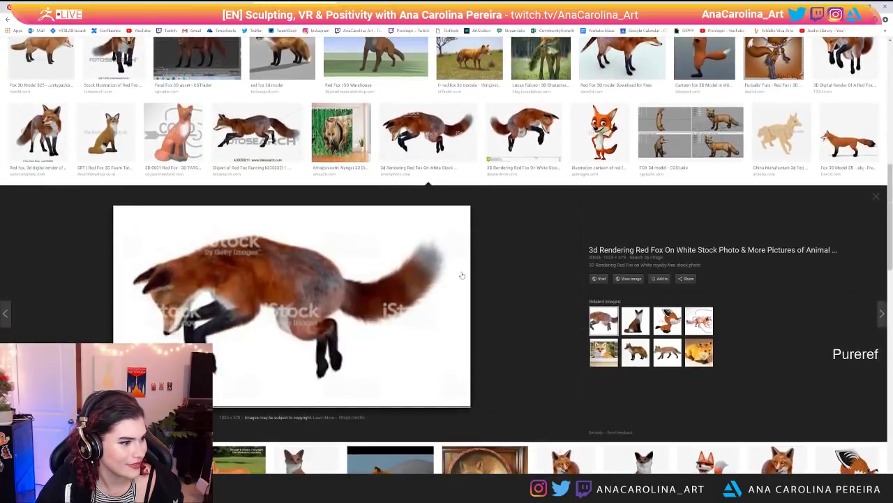
scroll(463, 272, up, 10)
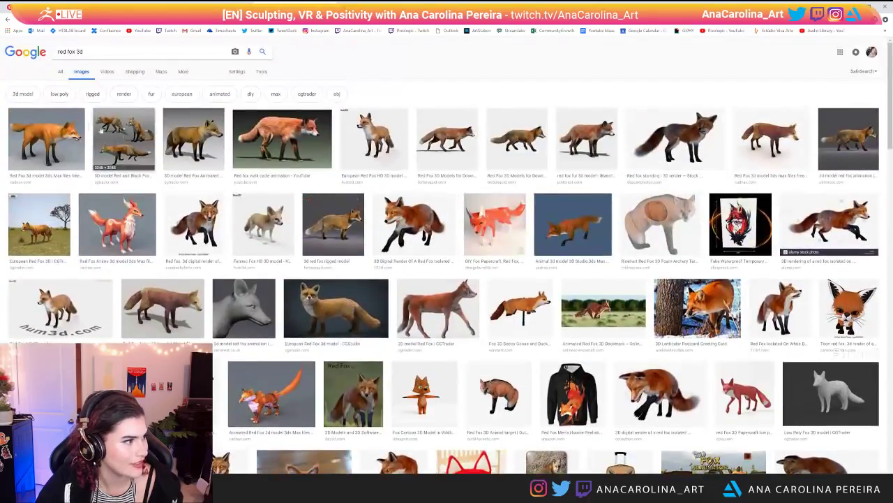
Step: Preview the CGTrader images "3D model Red and Black Fox" and "3D model Red Fox Animated" among the first results
click(46, 138)
click(125, 132)
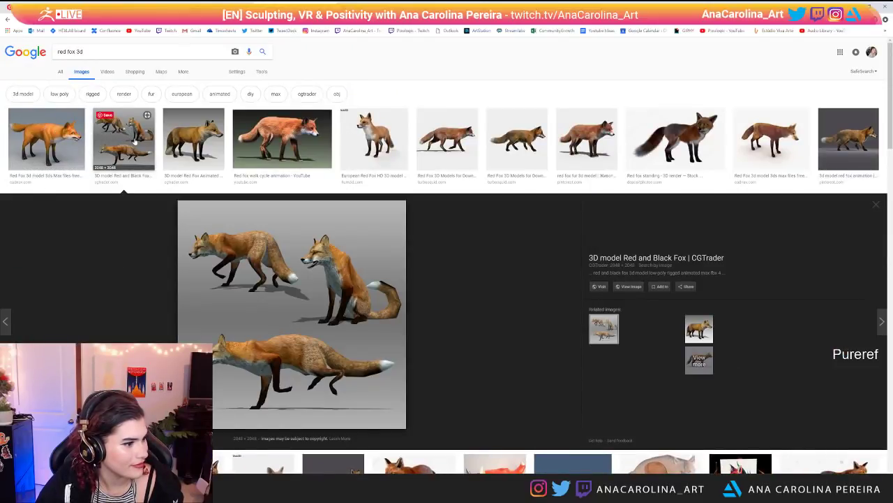
click(200, 157)
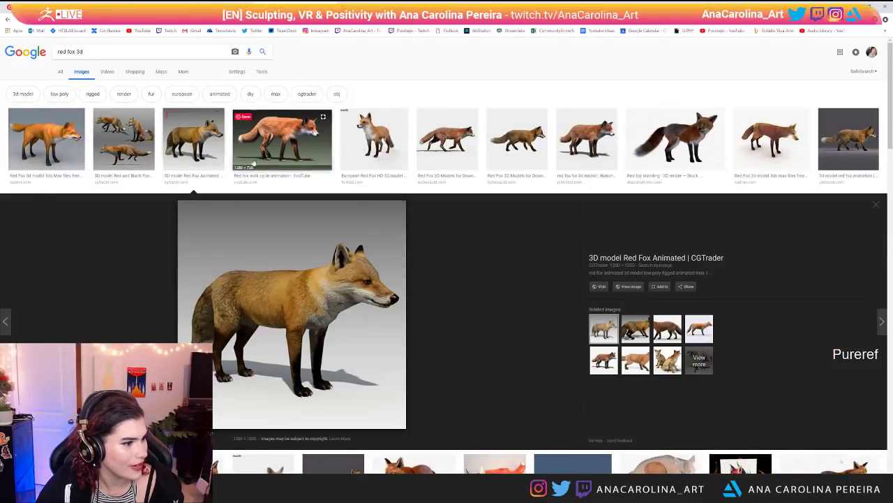
Step: Move the browser out of the way of ZBrush and place the PureRef board in the lower corner of the workspace
click(211, 4)
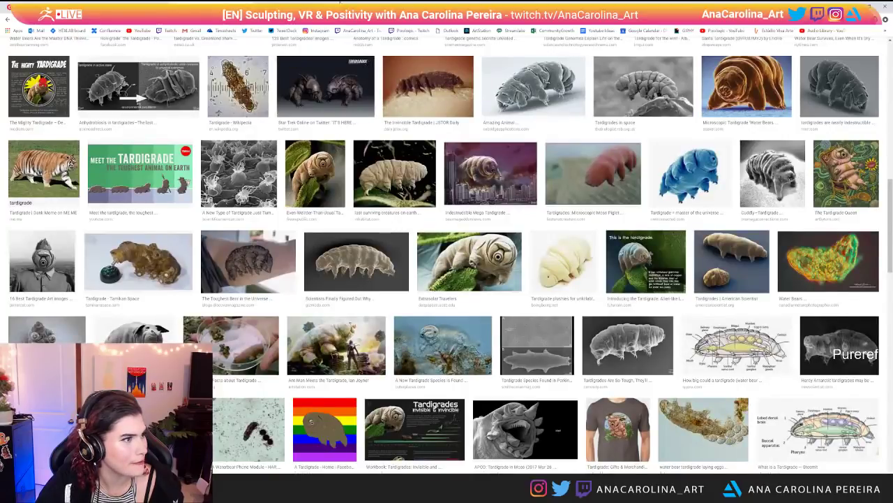
click(370, 4)
drag(475, 4, 892, 237)
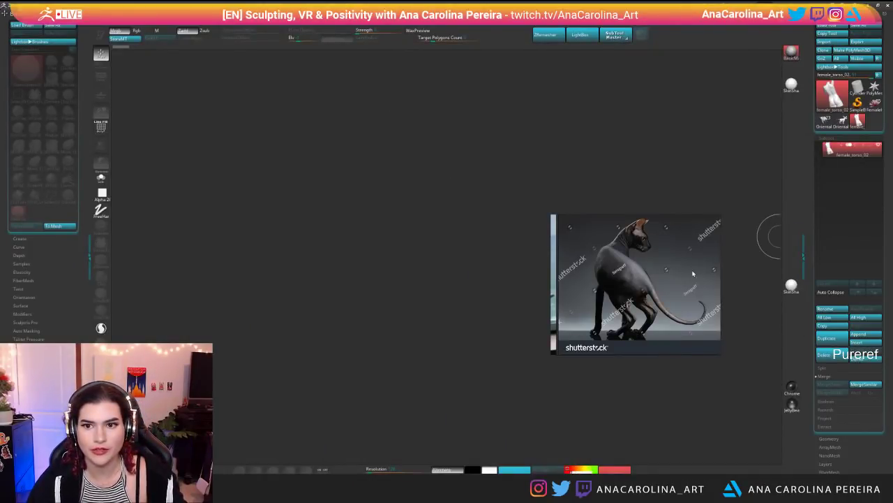
drag(665, 256, 830, 374)
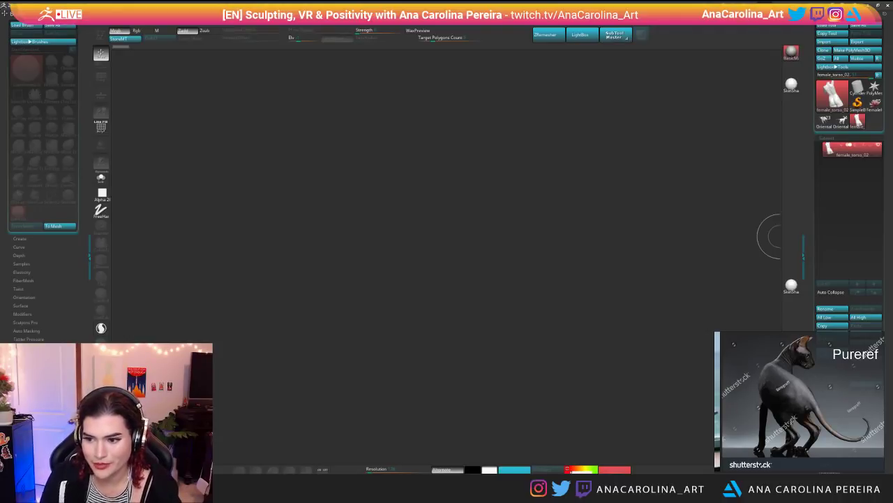
Step: Clear the existing cat reference images from the PureRef board to leave an empty canvas
scroll(790, 395, down, 4)
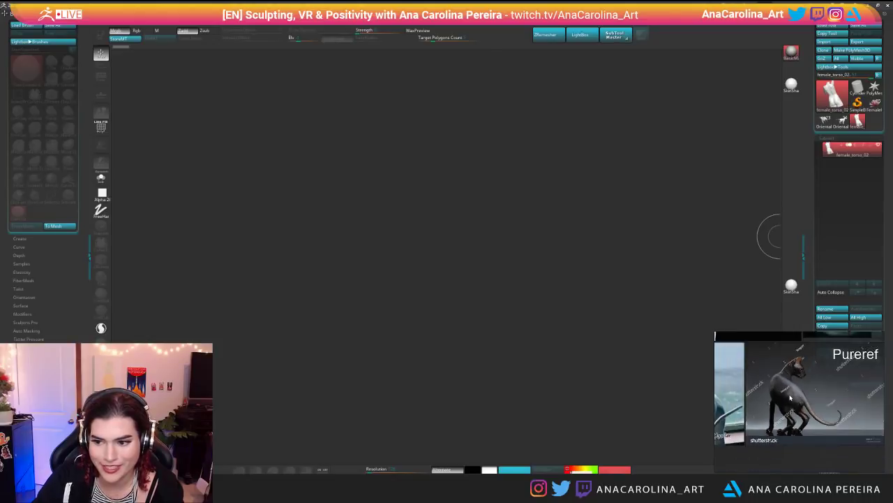
right_click(759, 413)
mouse_move(771, 439)
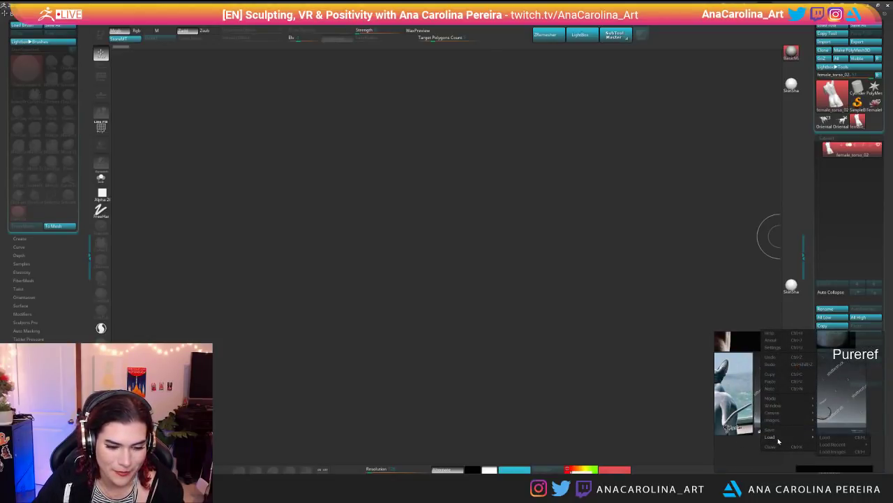
click(842, 431)
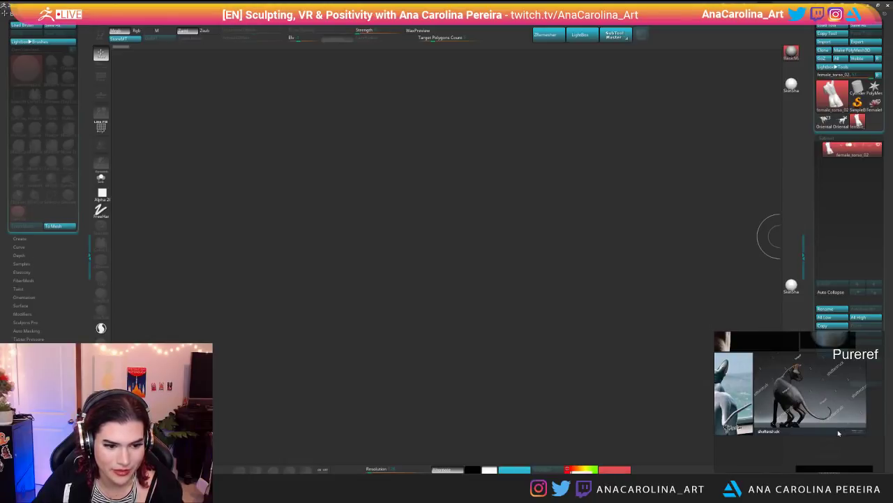
right_click(783, 445)
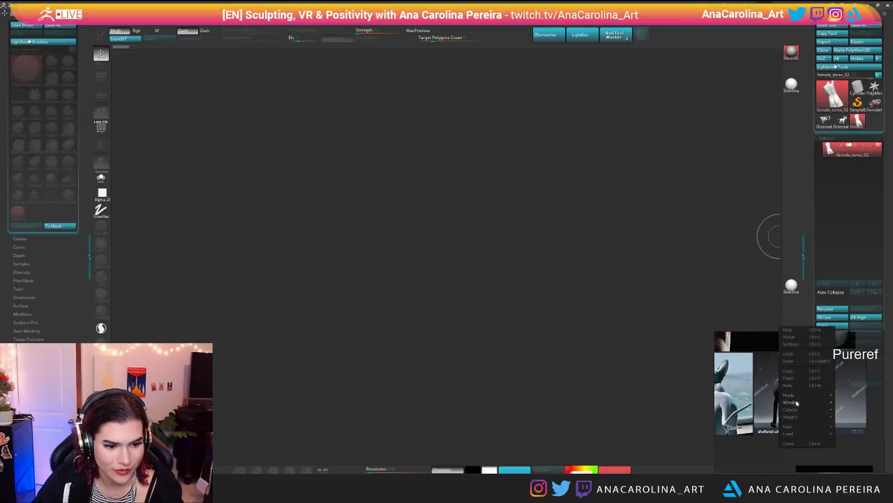
mouse_move(795, 409)
click(733, 447)
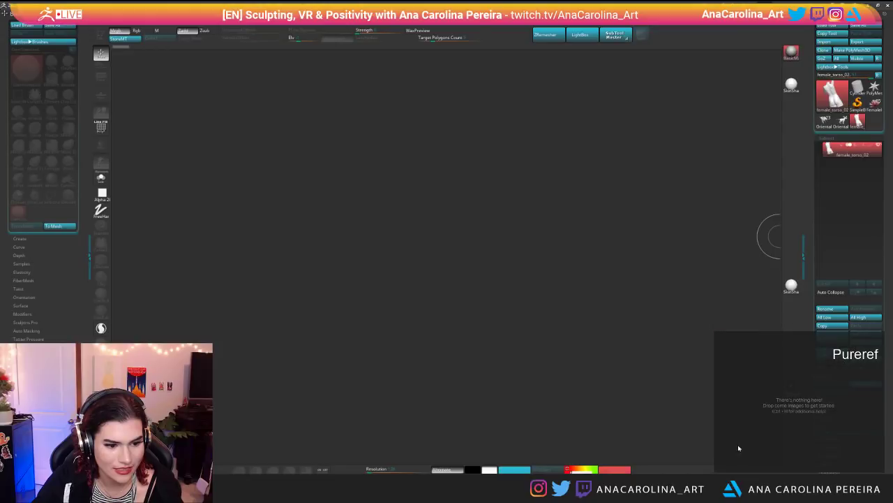
Step: Add the "Under-appreciated: The Red Fox" photo to the empty PureRef board and bring the browser back behind the board
right_click(763, 435)
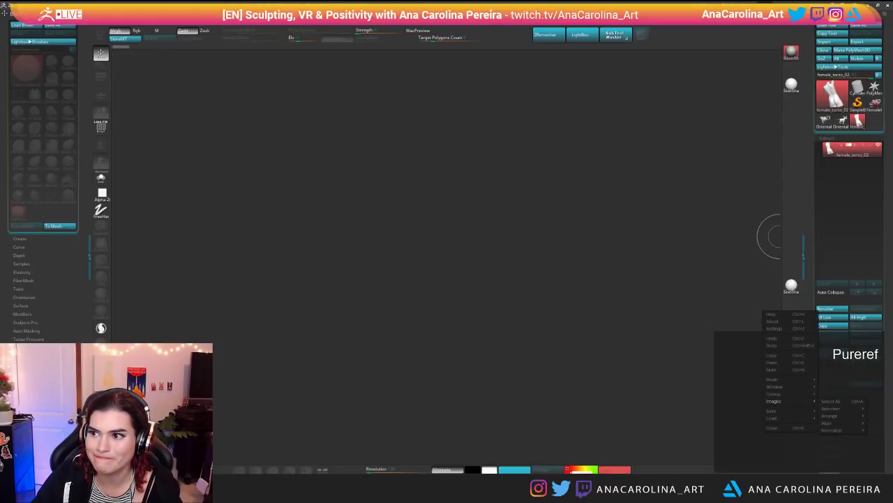
key(Escape)
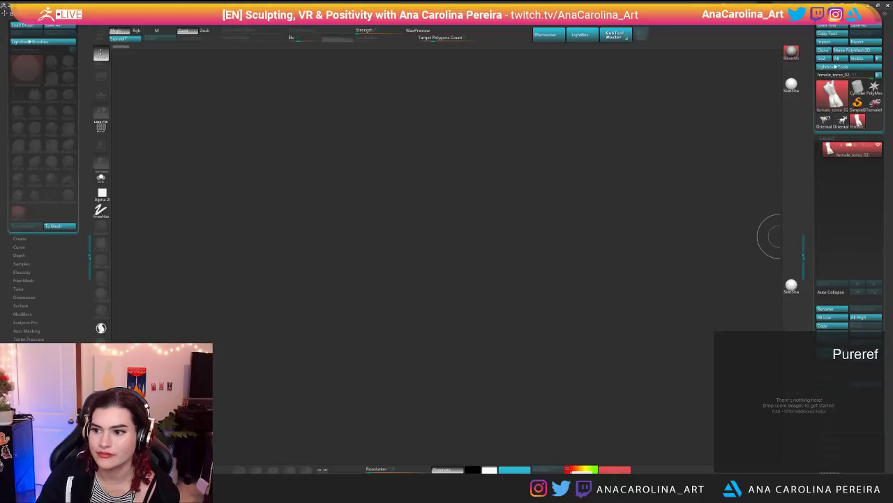
drag(673, 367, 787, 400)
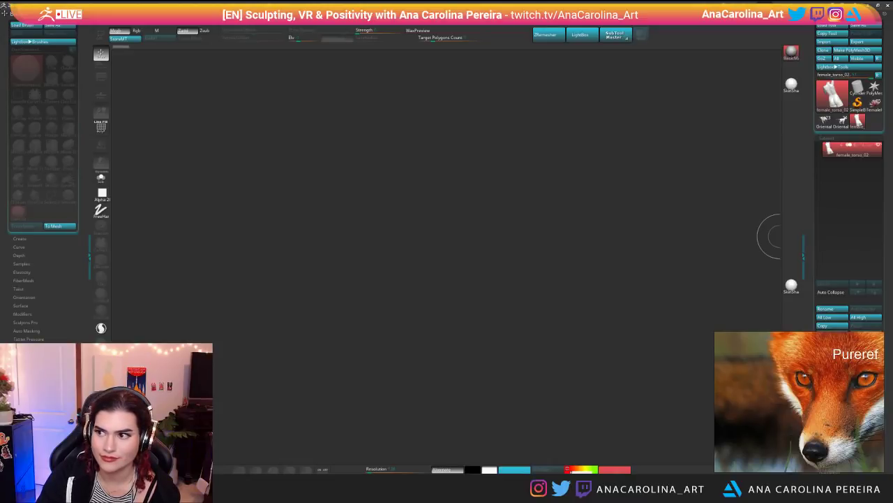
drag(558, 472, 217, 4)
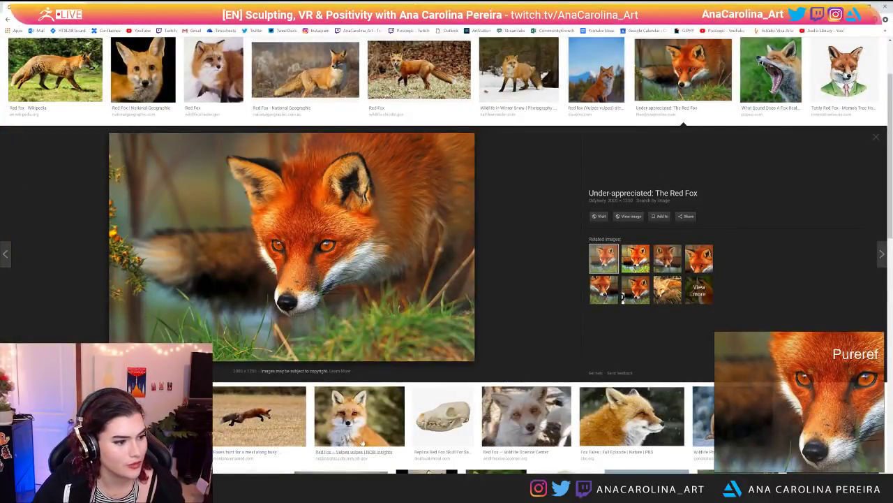
Step: Add the white fox photo from "Red Fox — Wildlife Science Center" to the PureRef board, beside the orange fox photo
scroll(537, 355, down, 1)
click(537, 355)
drag(364, 287, 875, 389)
scroll(784, 392, down, 3)
scroll(782, 391, up, 1)
scroll(776, 393, down, 2)
scroll(762, 390, up, 4)
middle_drag(763, 389, 839, 399)
scroll(830, 399, down, 5)
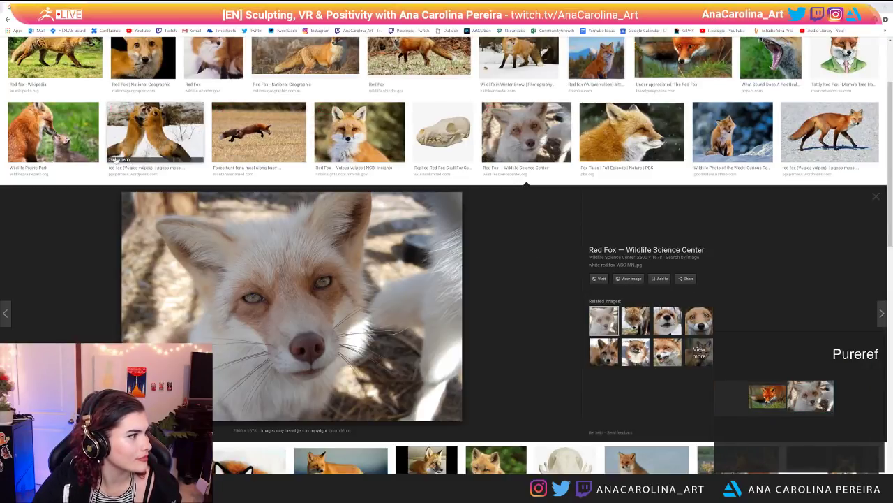
Step: Preview the fox photos "Fox Tales | Full Episode", "Fluffy red fox ^_^" and "Vulpes vulpes - The Red Fox" in the red fox results
click(629, 129)
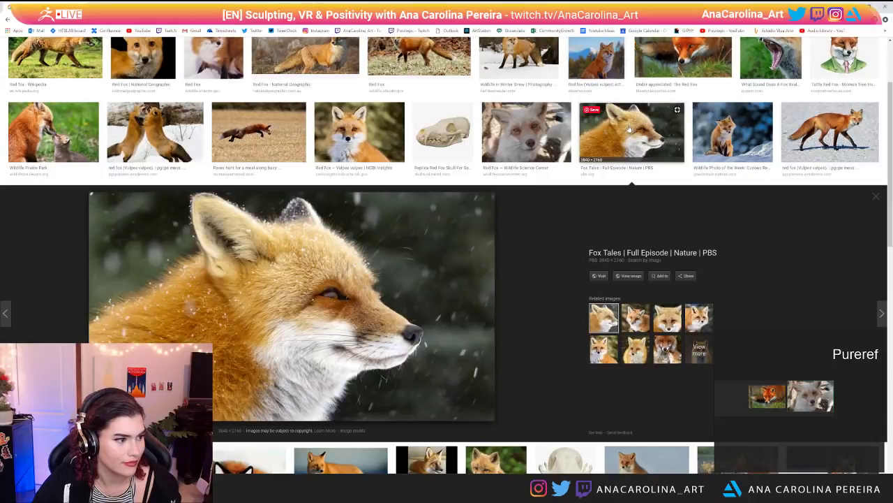
scroll(606, 323, down, 3)
scroll(605, 321, down, 2)
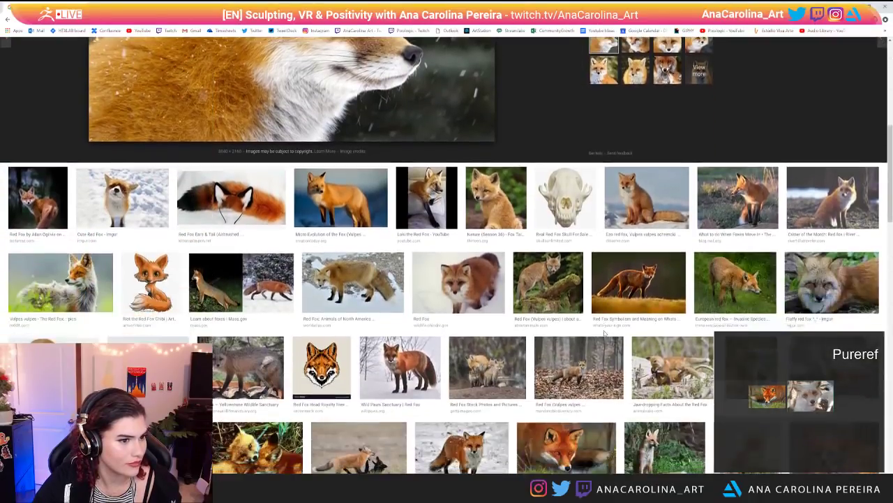
click(839, 273)
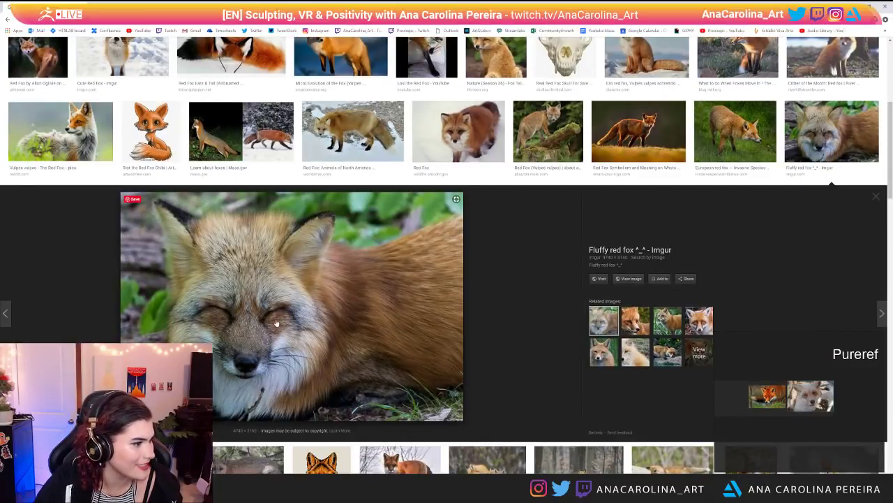
click(61, 131)
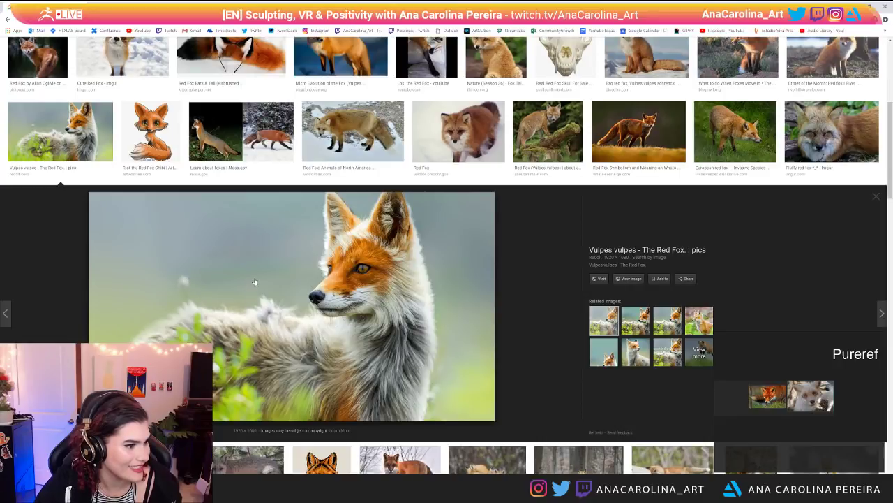
Step: Preview the Canadian Geographic "Why the red fox is the unofficial mammal of Toronto" photo and look through the results around it
scroll(255, 282, down, 5)
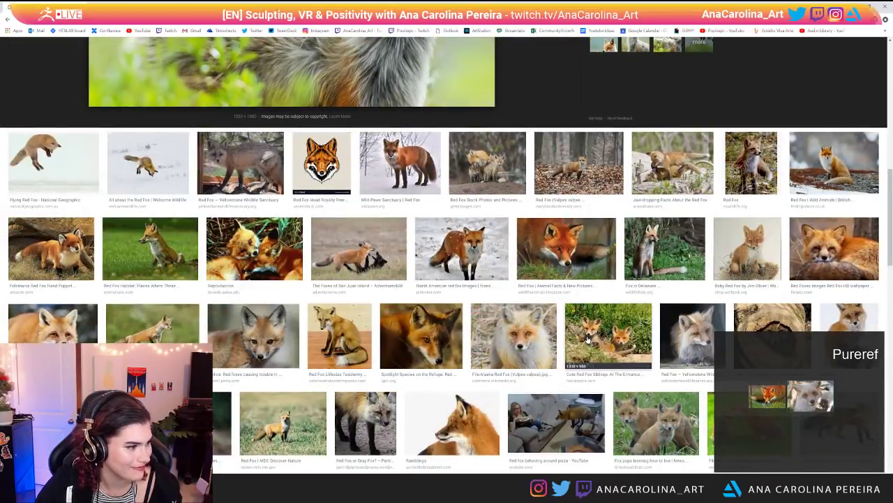
click(69, 328)
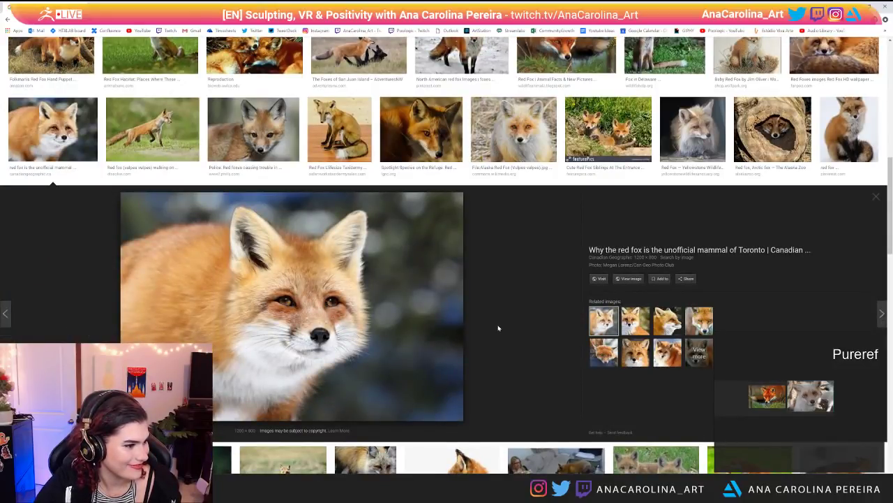
scroll(468, 309, down, 5)
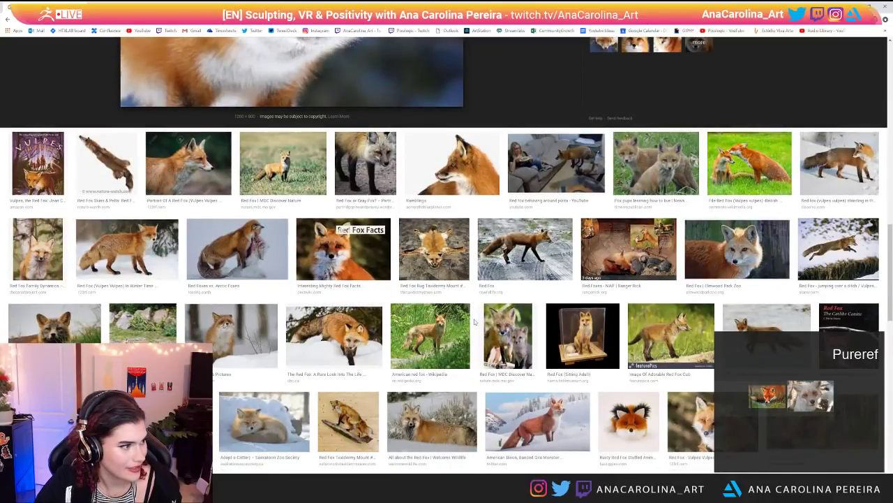
scroll(474, 318, up, 15)
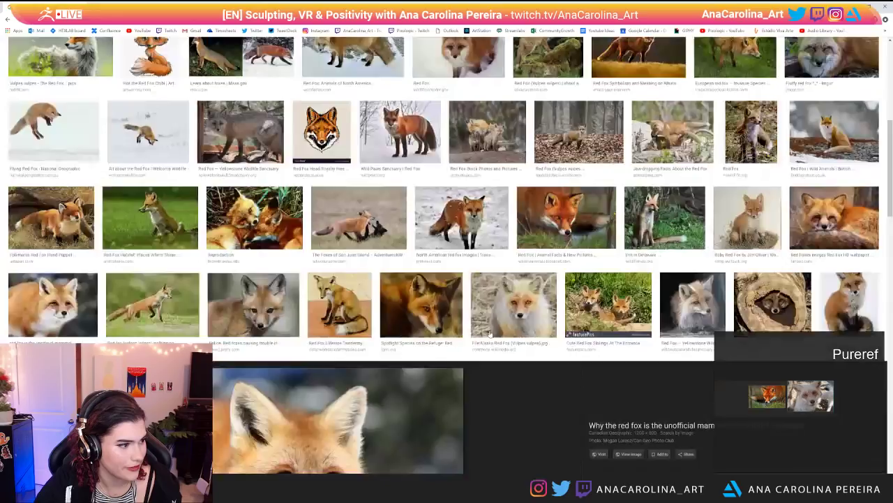
Step: Change the image search to "red fox front view" and preview Shutterstock's front-view photo of a sitting fox
click(150, 51)
text(front)
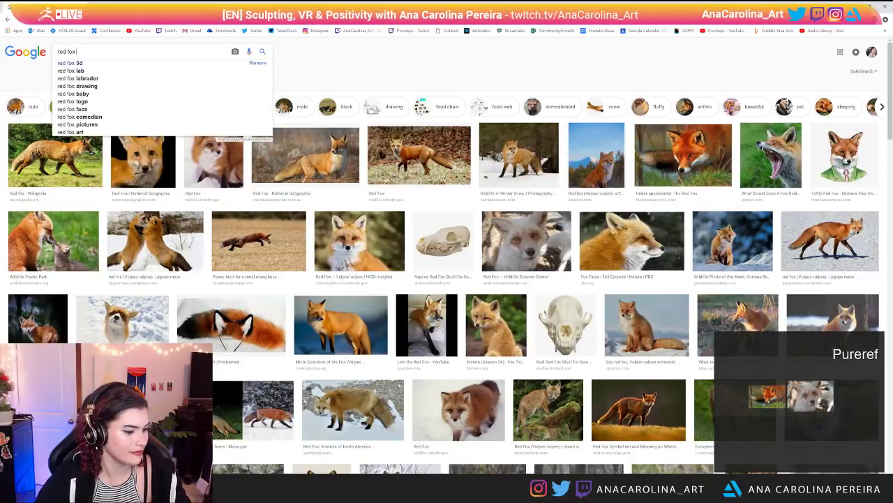
text( view)
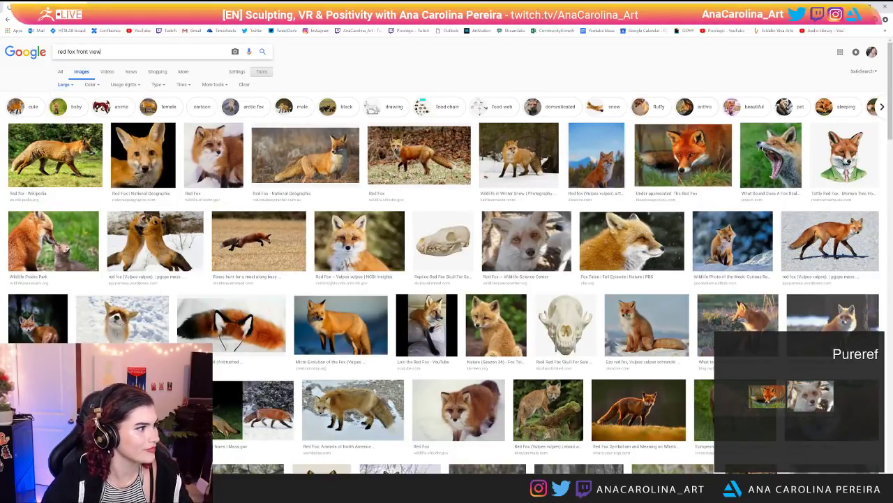
key(Return)
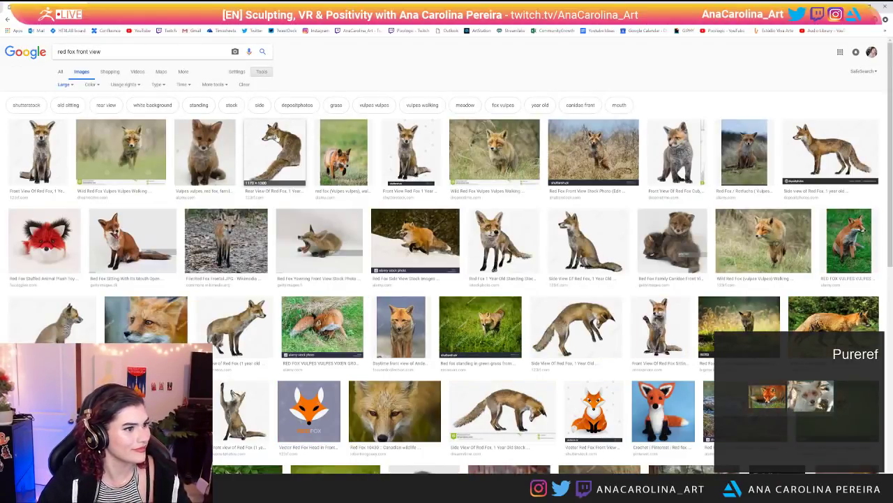
click(412, 149)
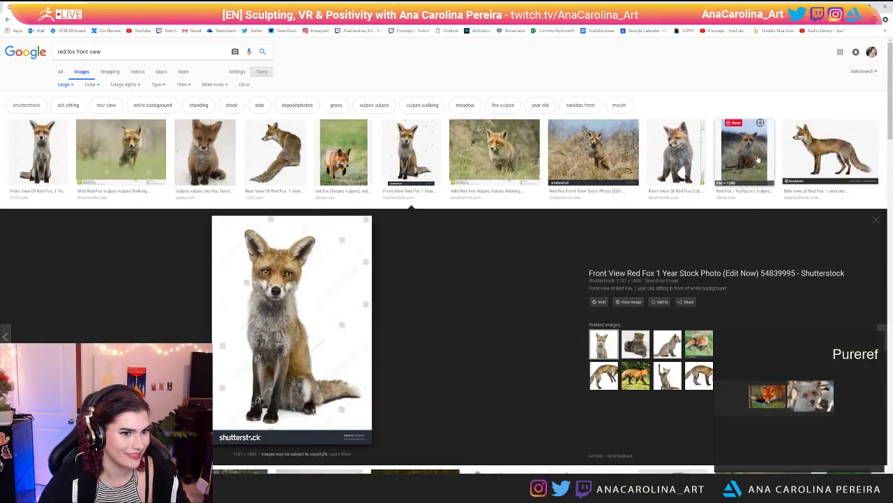
Step: Preview the Alamy "Red Fox / Rotfuchs" photo of a fox sitting on its hind legs and try to open its full image
click(731, 166)
right_click(624, 304)
click(641, 309)
right_click(630, 303)
click(645, 310)
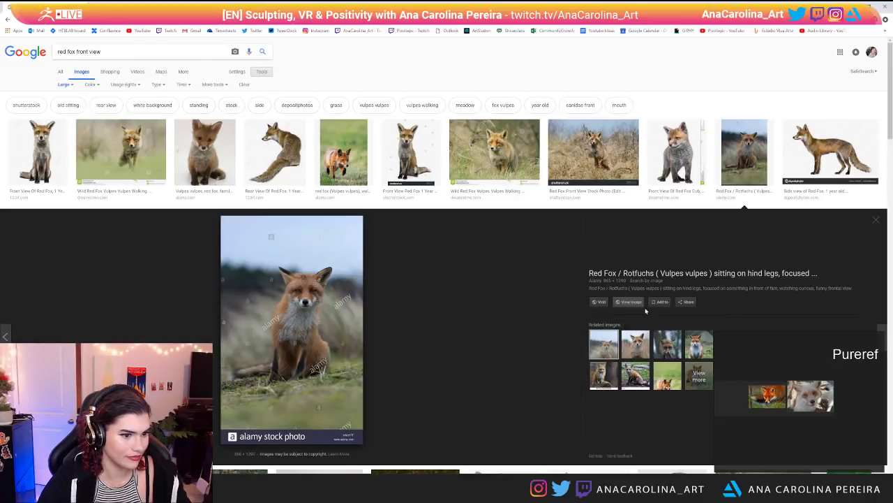
click(627, 338)
Step: Return to the "red fox" results and look through them again down to the Canadian Geographic fox photo
click(8, 20)
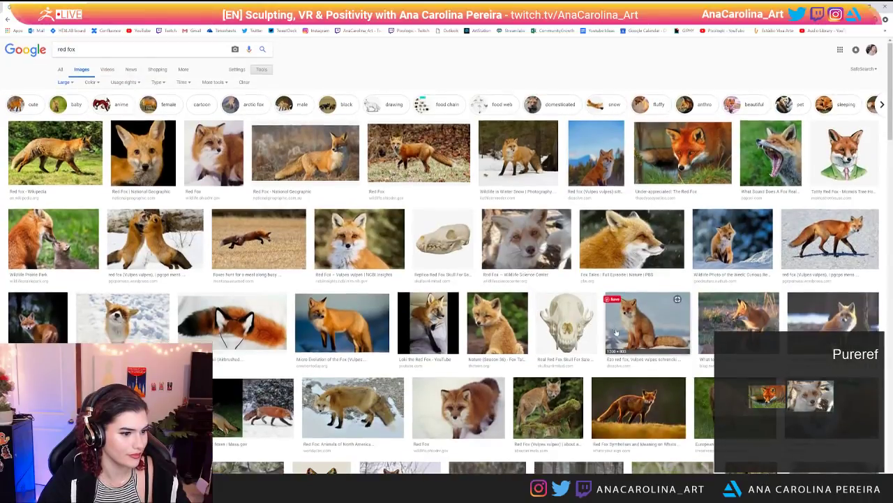
scroll(616, 333, down, 1)
scroll(411, 342, down, 1)
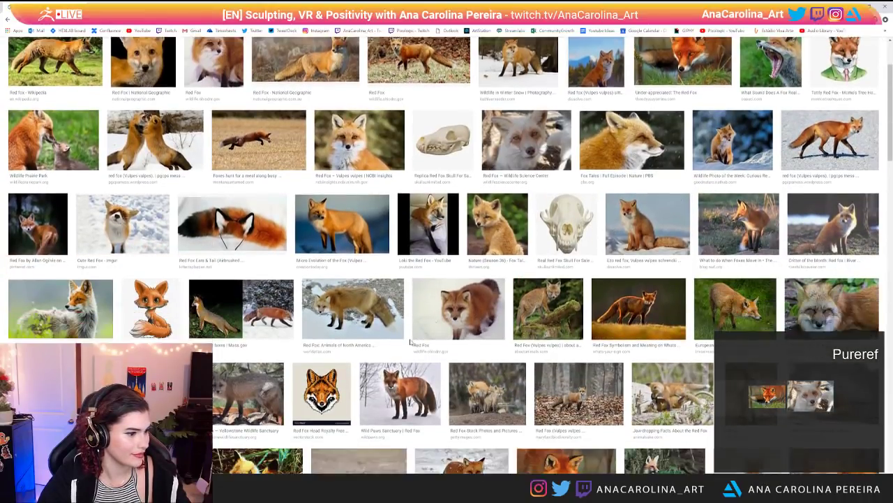
scroll(410, 342, down, 1)
scroll(410, 342, down, 8)
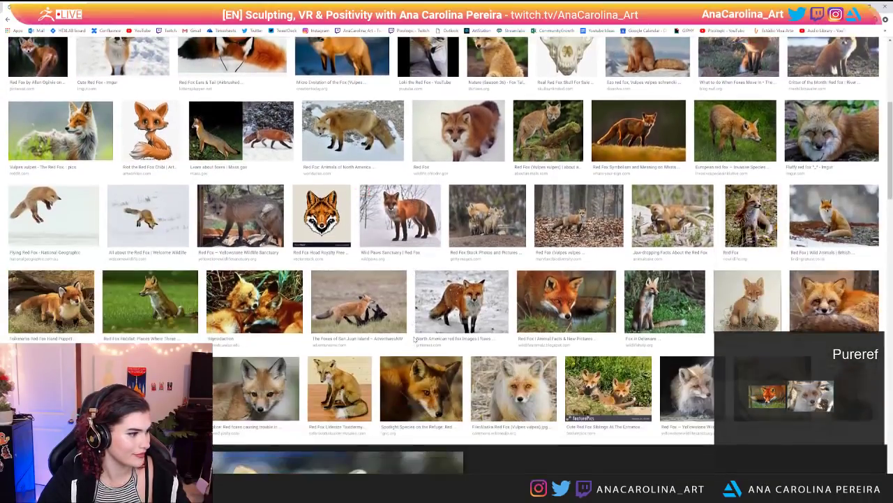
scroll(411, 342, up, 1)
scroll(419, 98, down, 4)
scroll(423, 189, down, 1)
scroll(453, 183, up, 1)
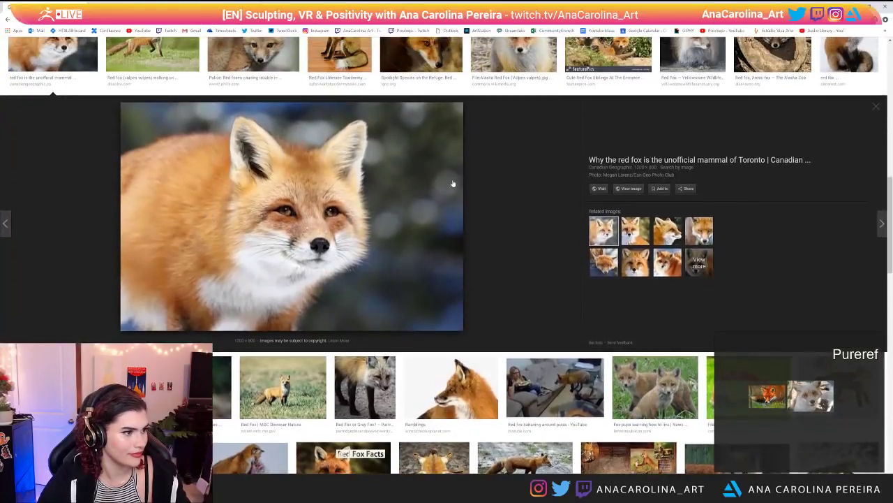
Step: Preview the related snowy profile and close-up face fox photos, and open the face photo's full image in a separate tab
click(635, 231)
click(676, 242)
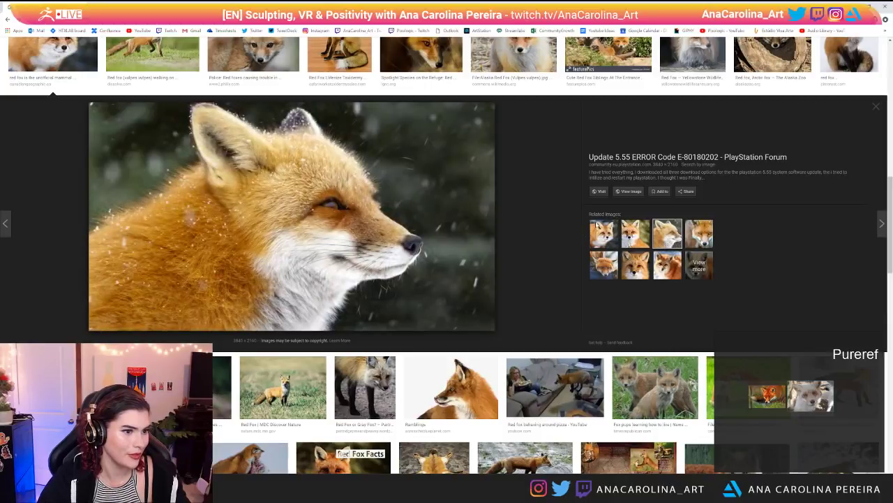
scroll(699, 234, down, 2)
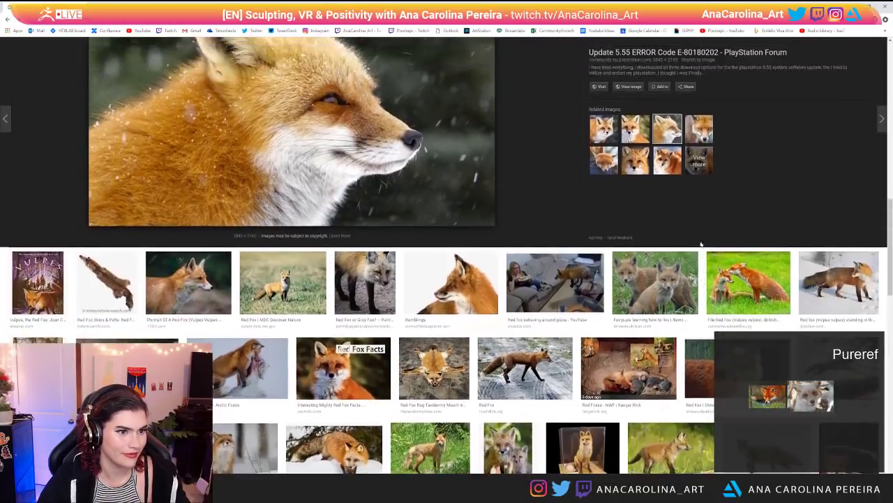
click(703, 134)
scroll(610, 145, up, 1)
right_click(630, 124)
click(641, 129)
Step: Preview the "The Best Foods and Diet for Your Pet Fox" photo and look through the red fox results further down
click(631, 202)
click(603, 200)
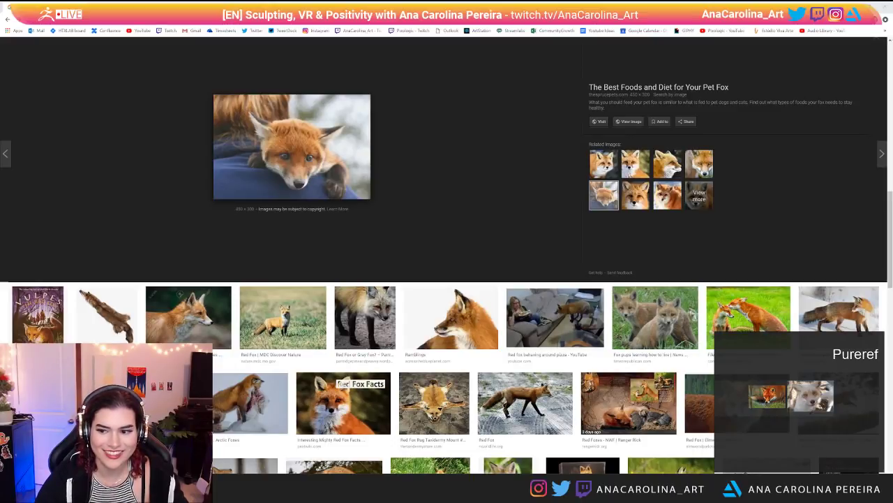
scroll(210, 220, down, 2)
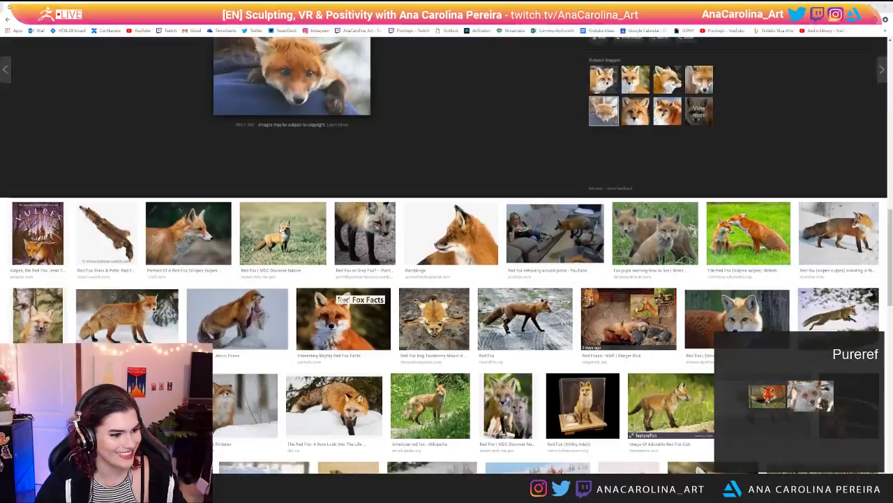
scroll(280, 229, down, 2)
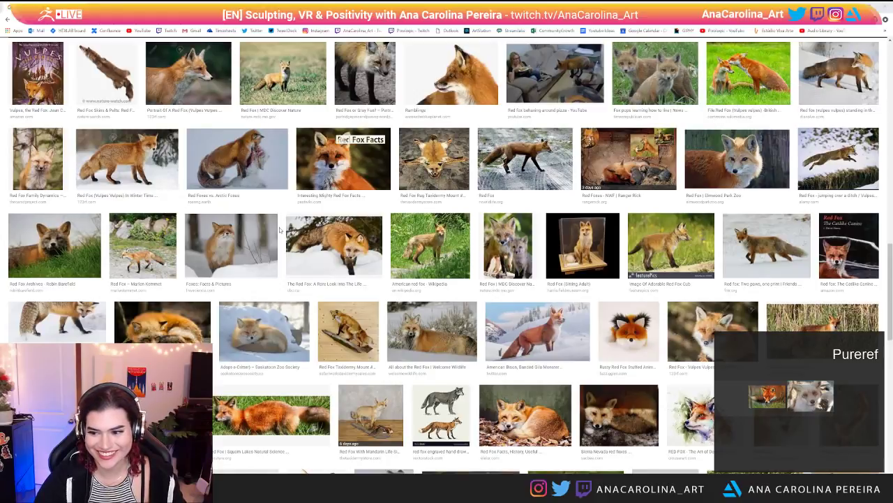
scroll(281, 229, down, 2)
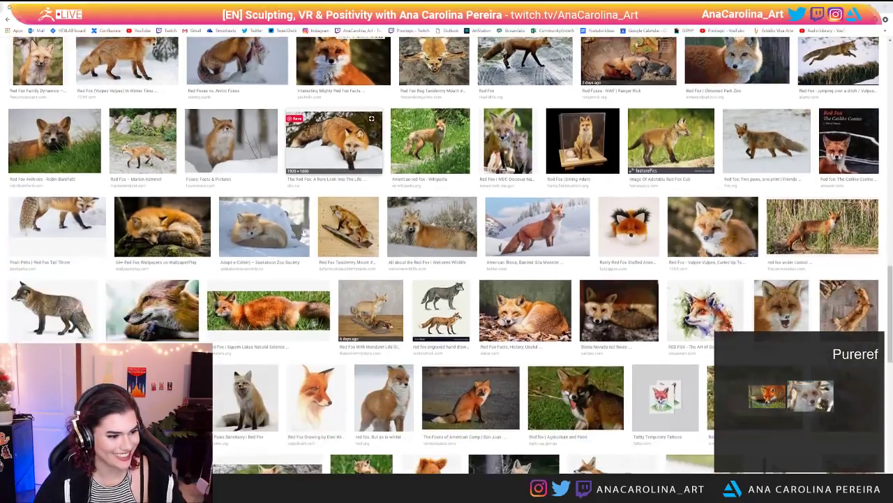
scroll(403, 271, down, 1)
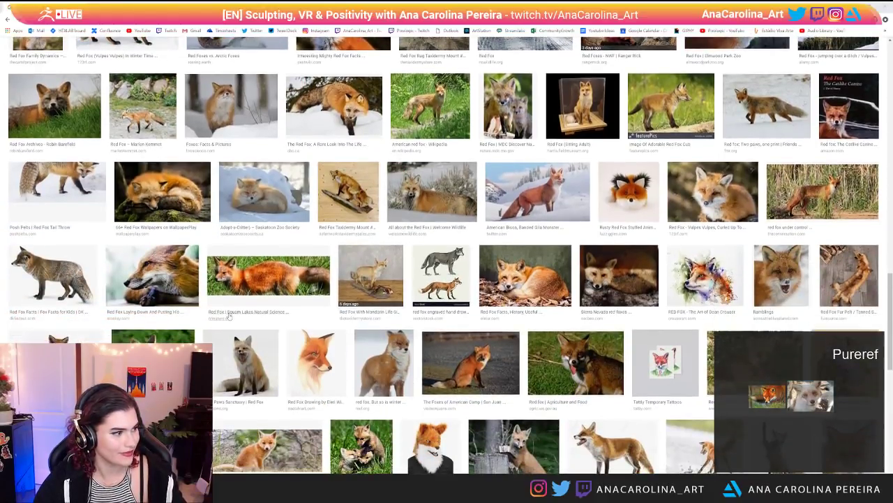
Step: Preview the "European red fox — Invasive Species Initiative" profile photo and open its full image in a separate tab
click(153, 339)
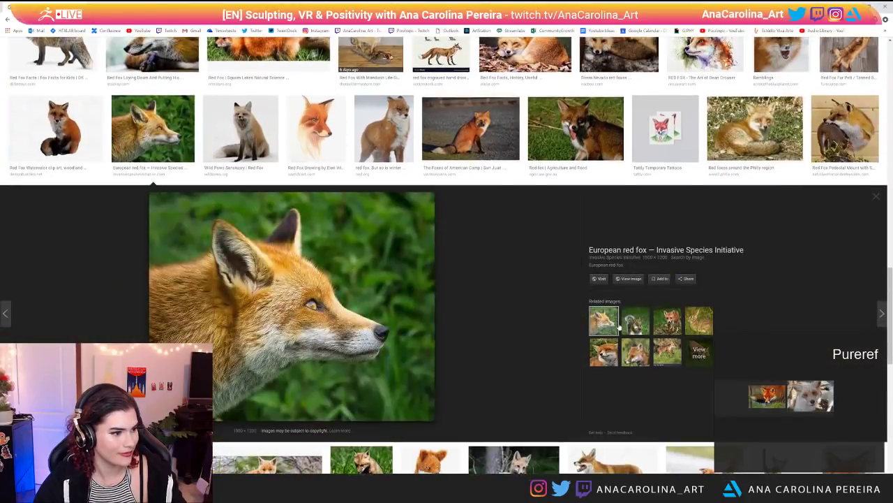
right_click(642, 279)
click(648, 284)
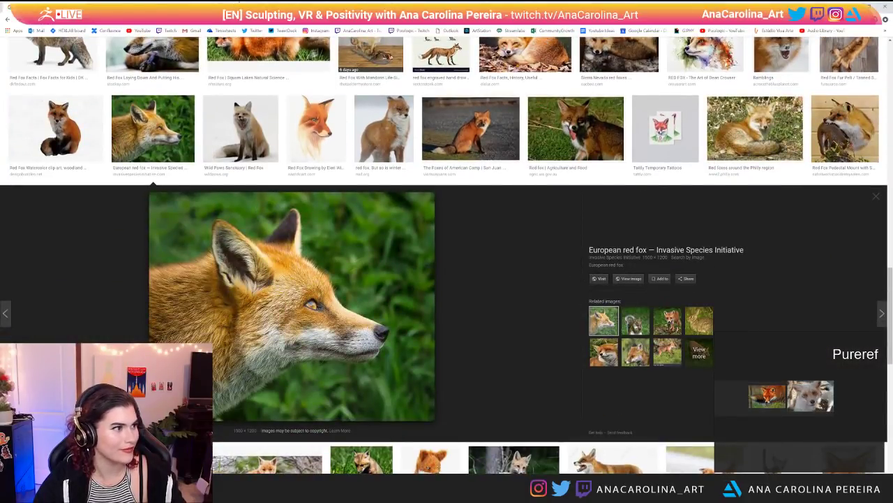
Step: Add the frontal fox face photo and the European red fox profile photo to the PureRef board
click(294, 6)
drag(388, 202, 792, 369)
click(379, 6)
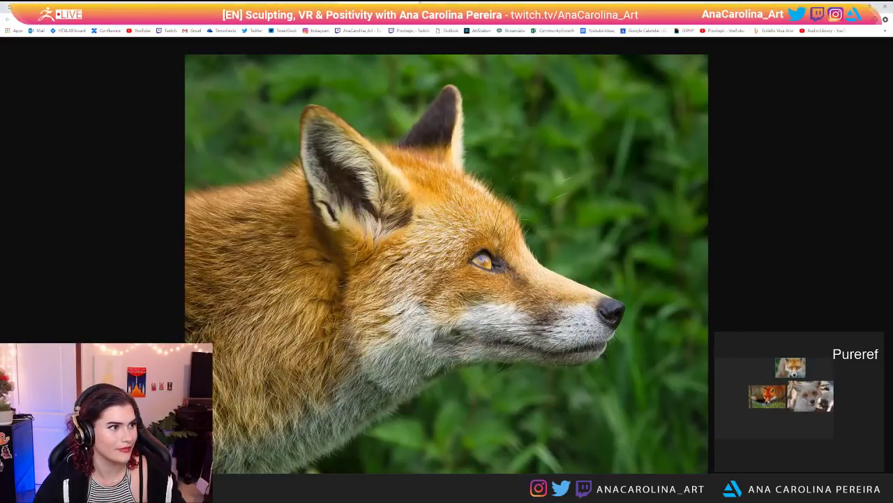
drag(374, 171, 764, 374)
Step: Add the sitting fox photo and the snowy fox profile photo to the PureRef board beside the other references
click(35, 6)
click(471, 6)
drag(468, 218, 744, 389)
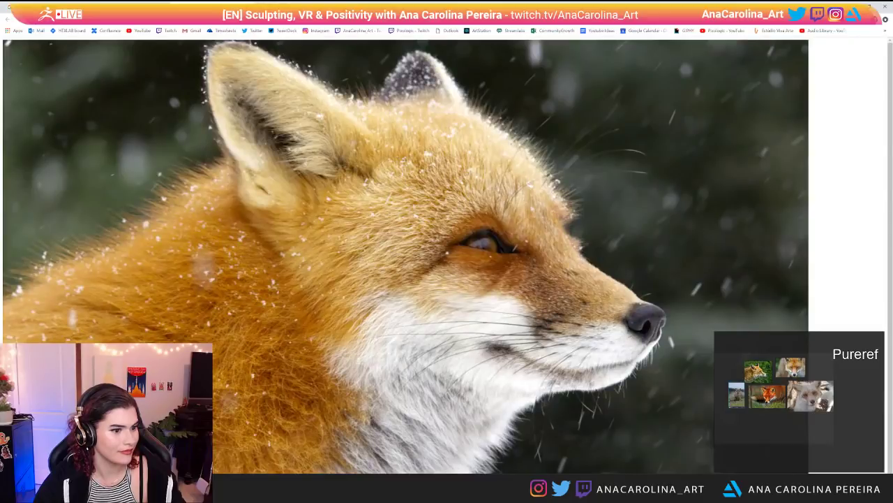
click(561, 329)
drag(754, 386, 705, 362)
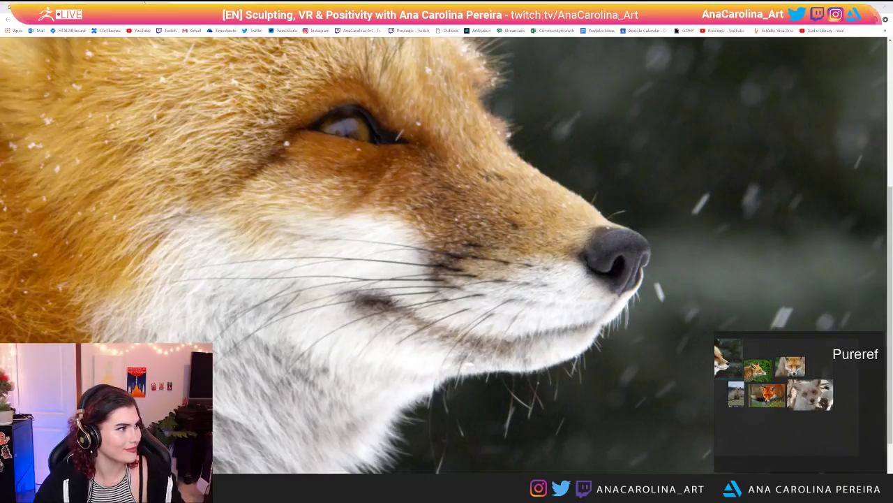
Step: Return to the image results, preview the "Fall is a fine time to be a red fox" photo and look through the surrounding results
click(157, 3)
click(161, 3)
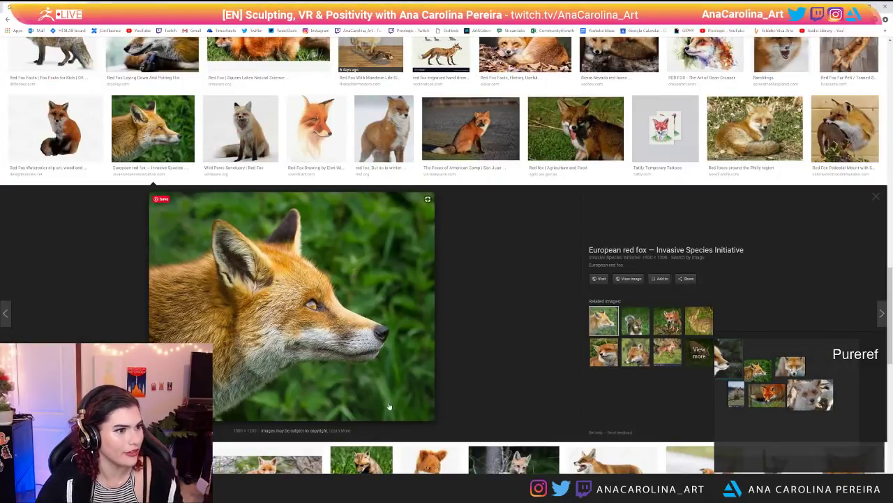
scroll(389, 402, up, 1)
click(405, 172)
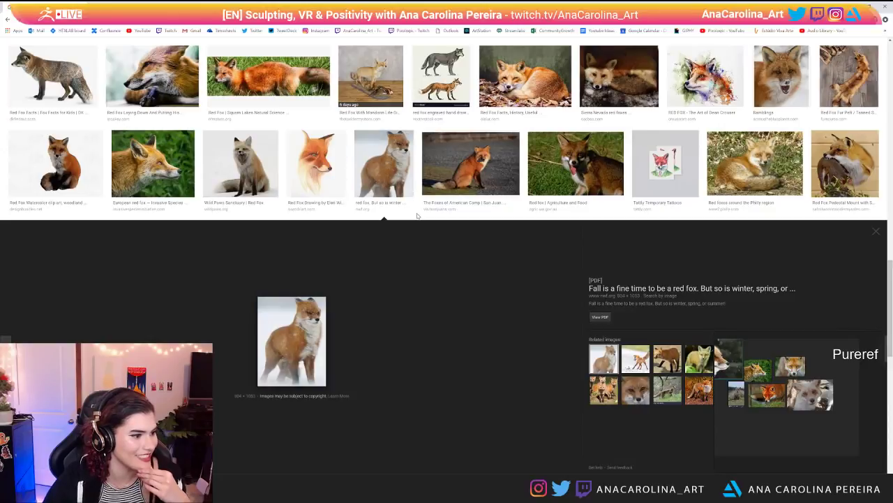
scroll(190, 218, up, 1)
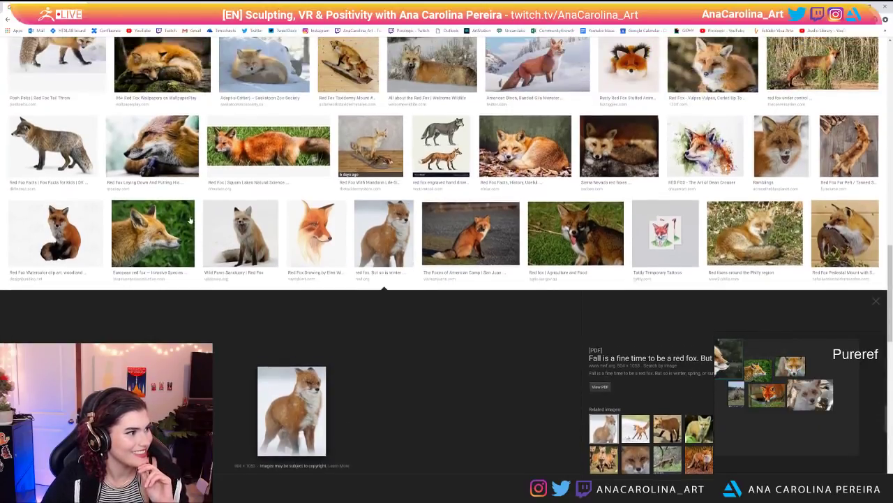
scroll(190, 219, up, 2)
scroll(190, 219, up, 1)
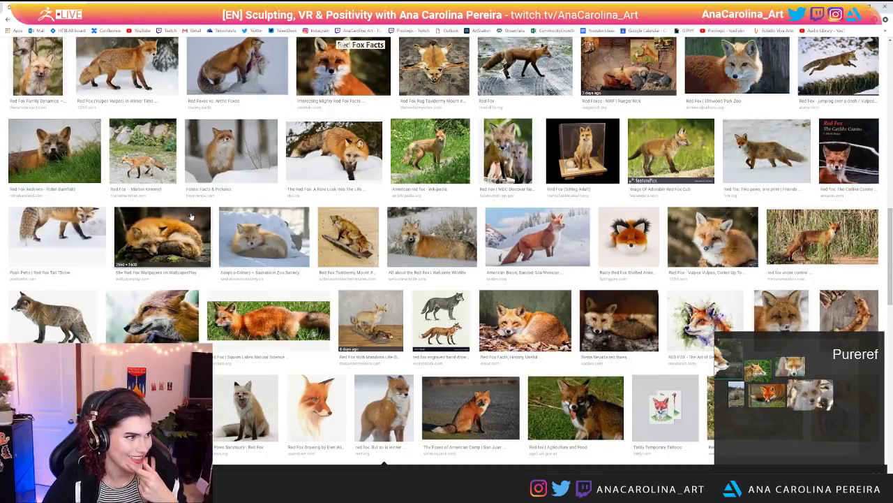
scroll(258, 140, down, 4)
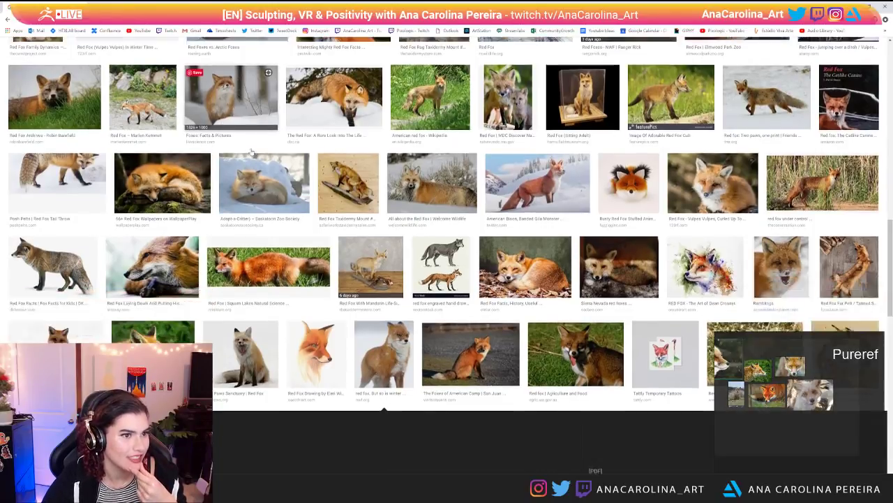
scroll(250, 152, down, 9)
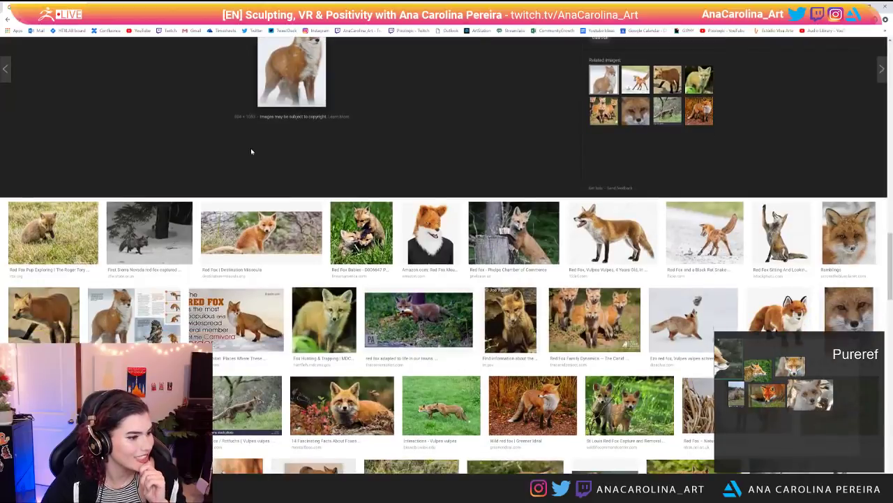
scroll(250, 151, down, 1)
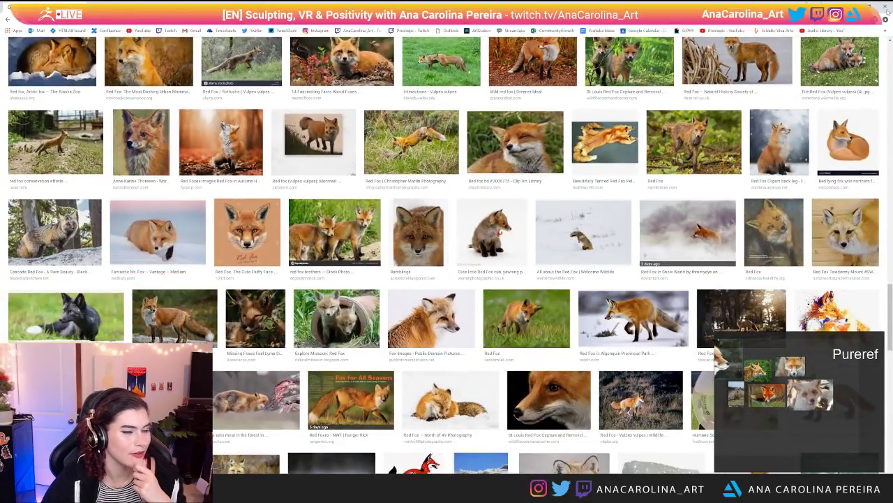
Step: Switch to ZBrush and clear the female torso off the canvas
click(847, 3)
drag(641, 228, 638, 249)
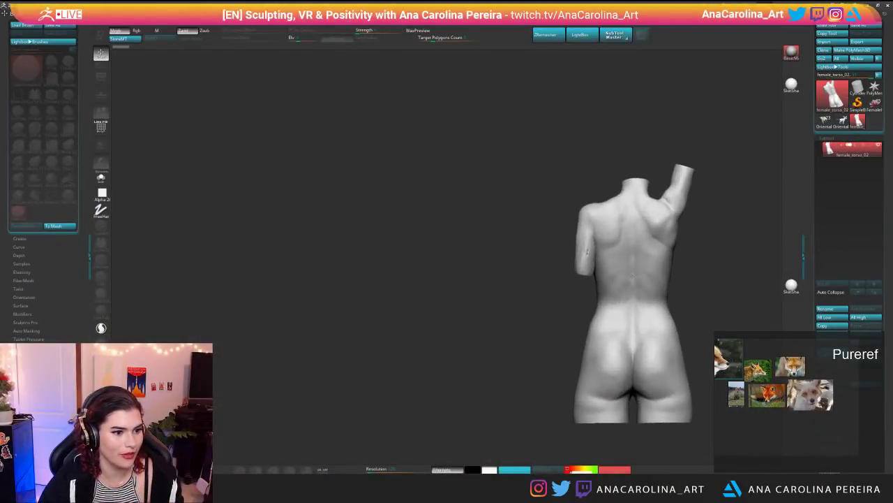
key(ctrl+n)
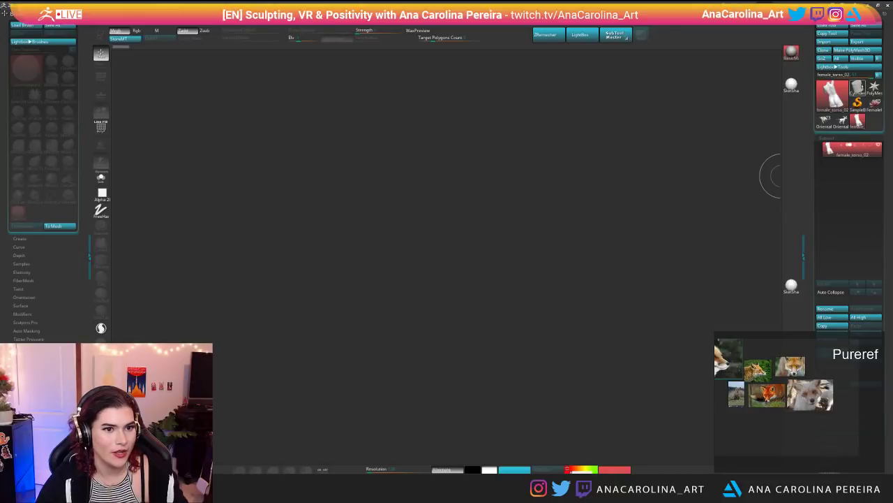
Step: Choose the Sphere3D primitive and draw a large sphere on the empty canvas
click(862, 87)
click(834, 96)
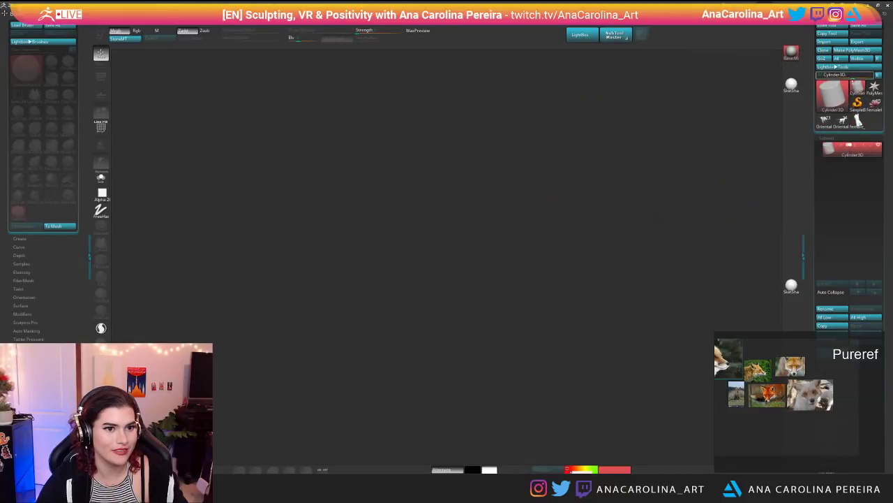
click(836, 94)
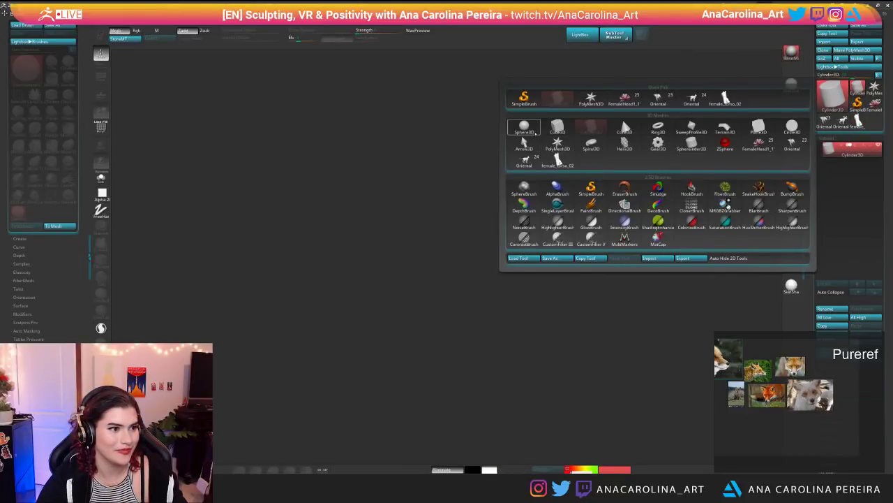
click(525, 125)
drag(535, 173, 534, 392)
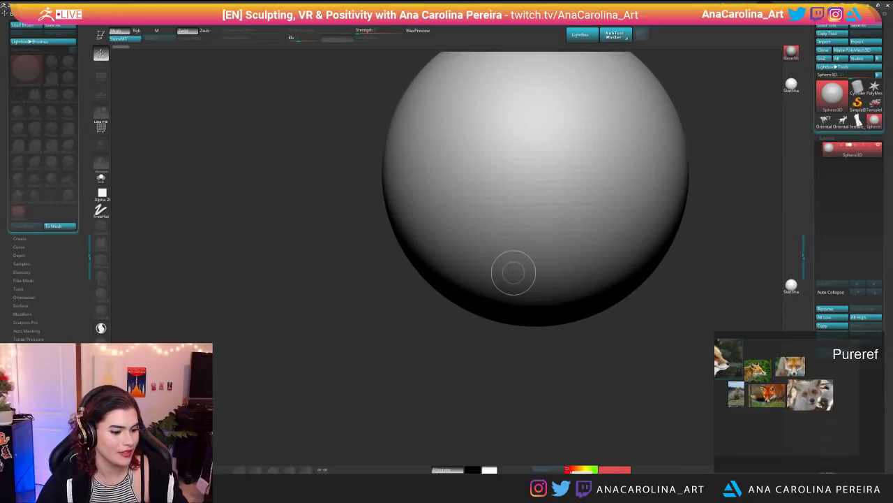
Step: Put the sphere into edit mode as a PolyMesh3D and enlarge the brush's draw size
key(t)
alt+drag(712, 120, 631, 208)
click(856, 51)
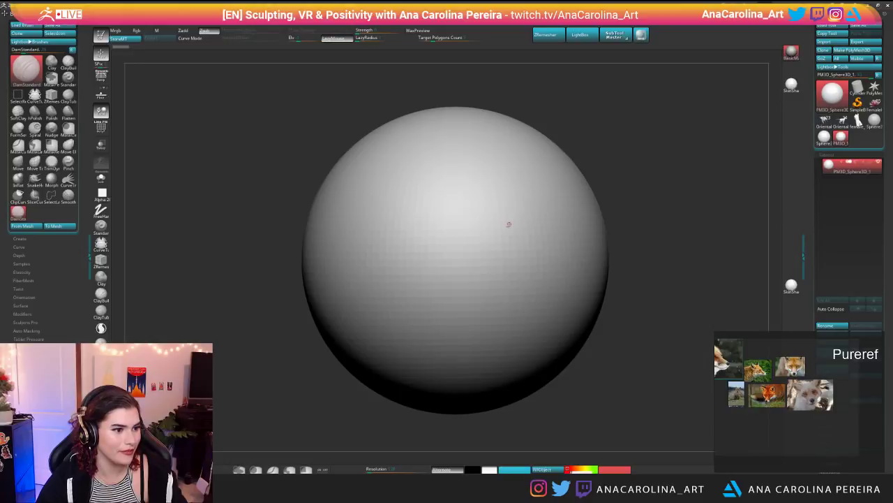
key(space)
drag(512, 220, 561, 222)
Step: Shrink the snowy profile photo on the PureRef board and stack the two frontal fox face photos beneath it
scroll(804, 385, up, 4)
scroll(795, 387, down, 3)
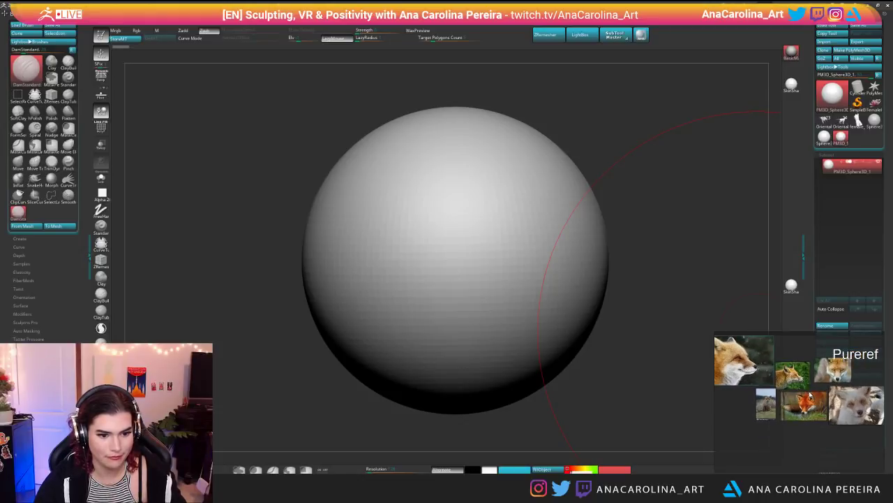
scroll(796, 386, down, 2)
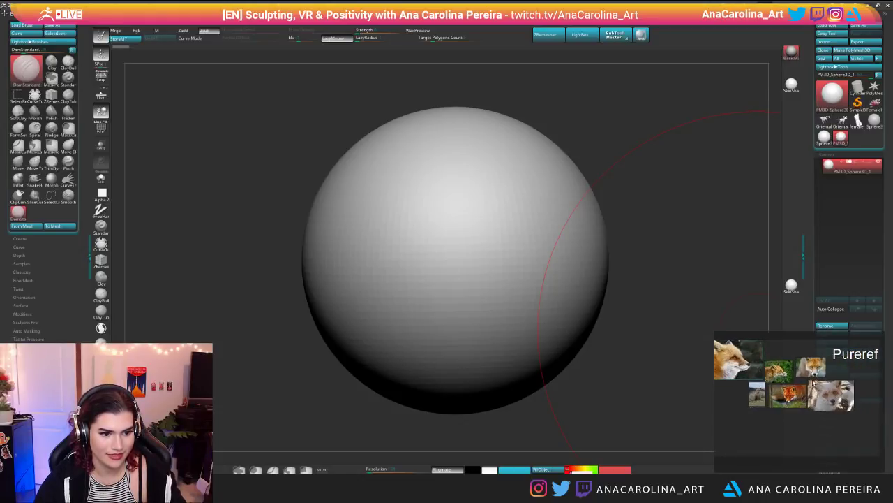
mouse_move(761, 364)
ctrl+alt+mouse_down()
mouse_move(744, 364)
mouse_move(755, 372)
ctrl+alt+mouse_up()
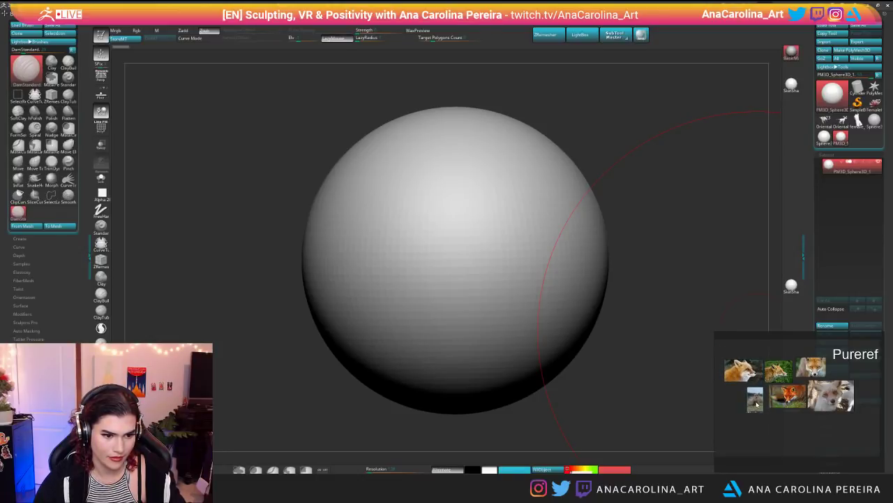
drag(818, 373, 739, 399)
drag(794, 400, 742, 435)
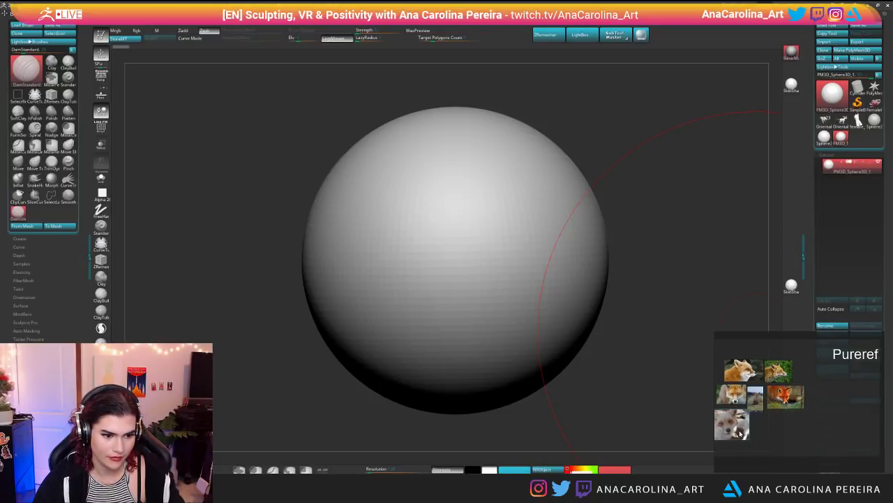
double_click(740, 432)
scroll(795, 411, down, 5)
scroll(796, 411, down, 3)
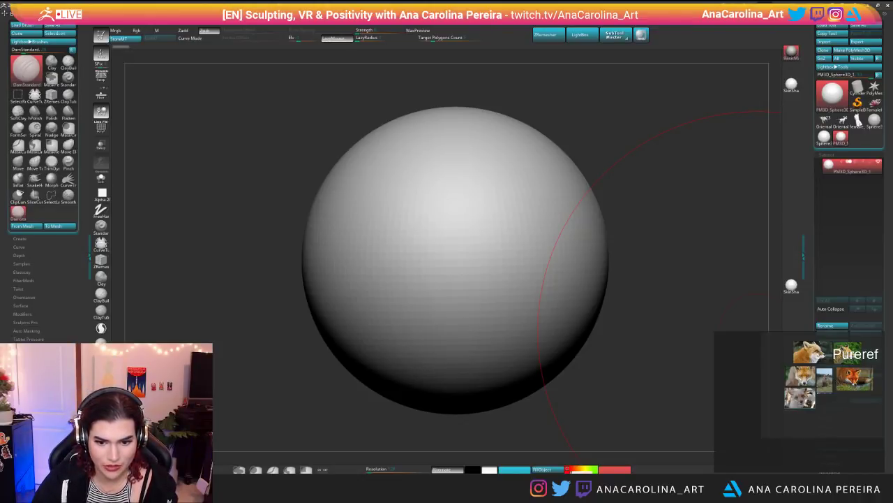
scroll(748, 373, up, 3)
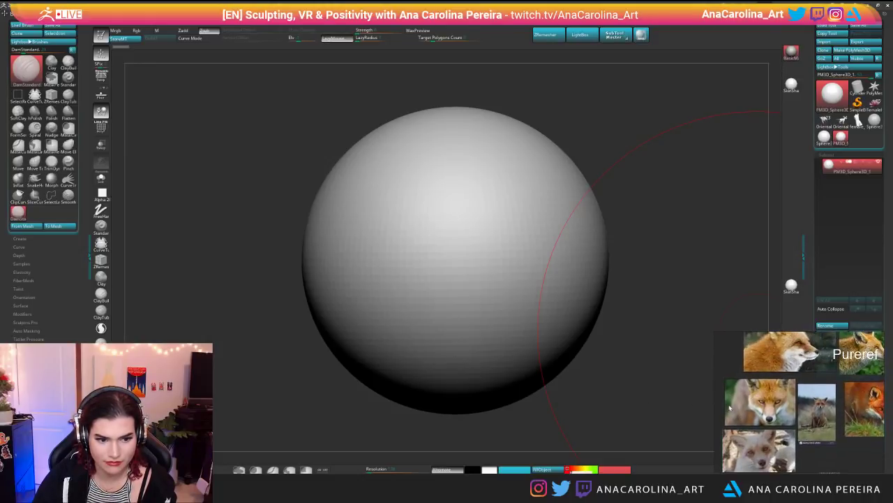
scroll(809, 413, up, 2)
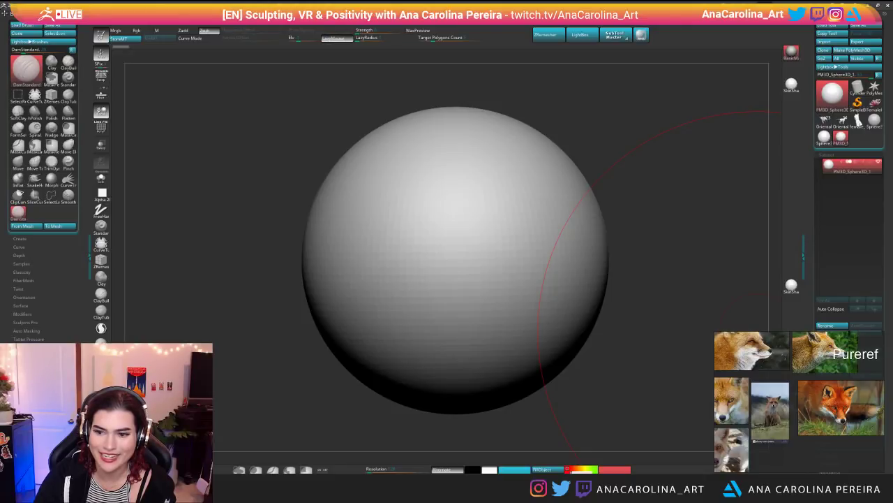
scroll(779, 378, down, 3)
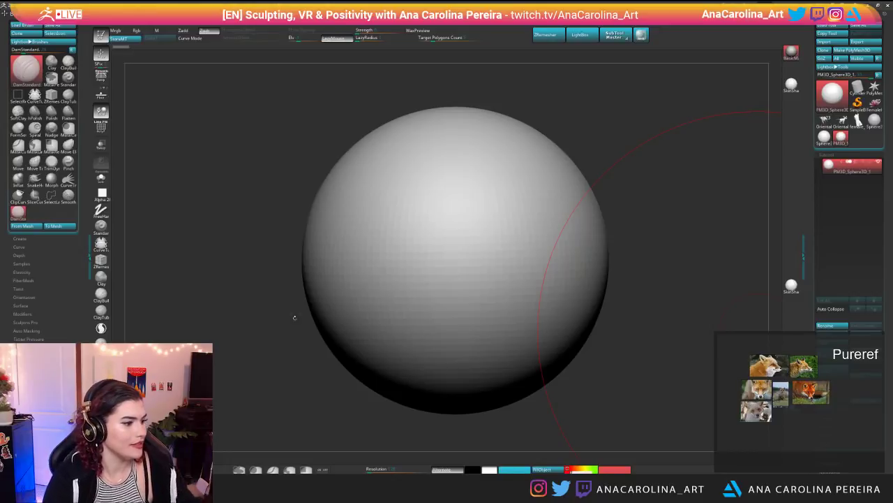
Step: Select the SnakeHook brush and reduce its draw size slightly
key(b)
key(s)
key(h)
key(space)
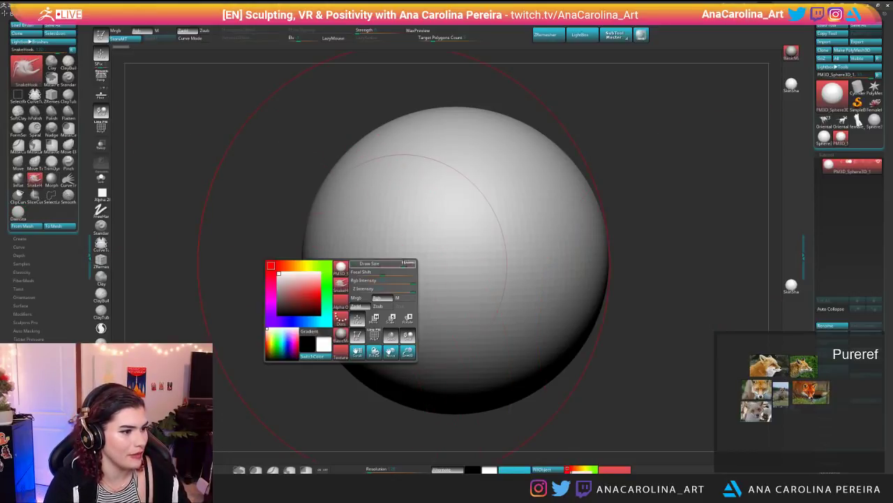
drag(404, 263, 393, 263)
Step: Try pulling out the side of the sphere with the SnakeHook brush, and undo the changes
mouse_move(585, 354)
alt+mouse_down()
mouse_move(566, 274)
mouse_move(576, 274)
alt+mouse_up()
key(space)
mouse_move(590, 206)
mouse_down()
mouse_move(647, 150)
mouse_move(673, 203)
mouse_up()
key(ctrl+z)
key(ctrl+z)
key(ctrl+z)
key(ctrl+z)
key(ctrl+z)
Step: Pull a muzzle out from the sphere's side with the SnakeHook brush
alt+drag(636, 281, 615, 293)
scroll(821, 406, up, 5)
alt+drag(557, 285, 498, 283)
click(496, 243)
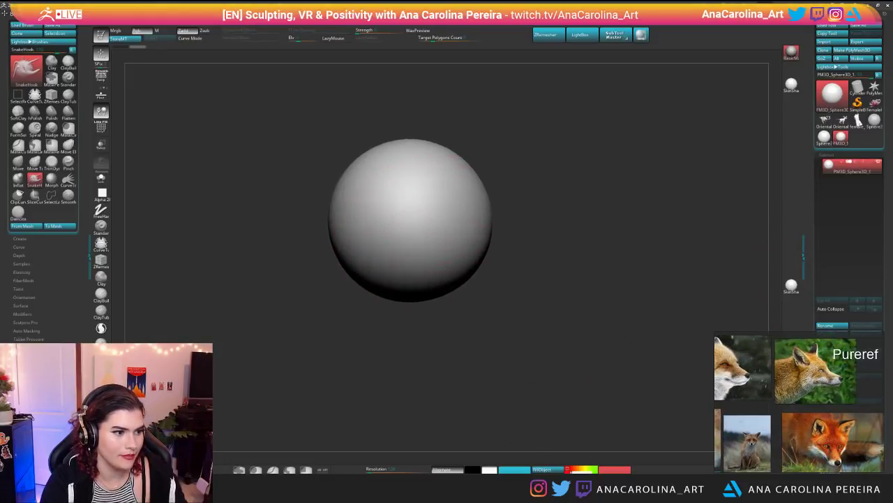
mouse_move(484, 247)
mouse_down()
mouse_move(495, 256)
mouse_move(541, 245)
mouse_up()
key(space)
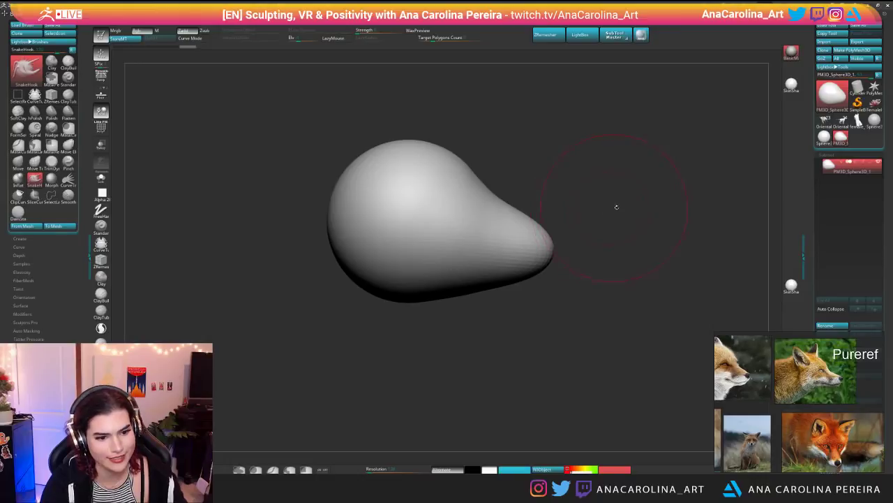
Step: Lower the top of the head with a larger SnakeHook brush and focus the reference board on the green-background profile photo
alt+drag(614, 206, 610, 236)
key(space)
drag(461, 209, 450, 232)
drag(405, 177, 407, 194)
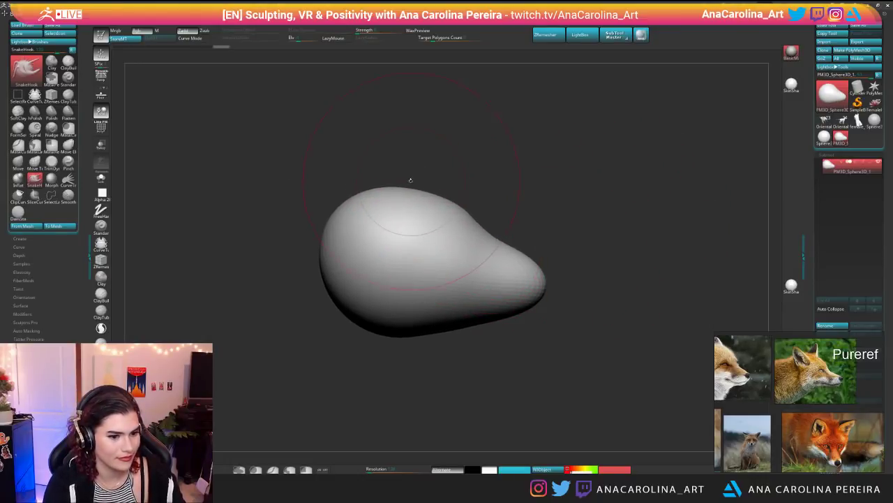
mouse_move(440, 333)
mouse_down()
mouse_move(437, 322)
mouse_move(395, 327)
mouse_up()
drag(482, 349, 365, 347)
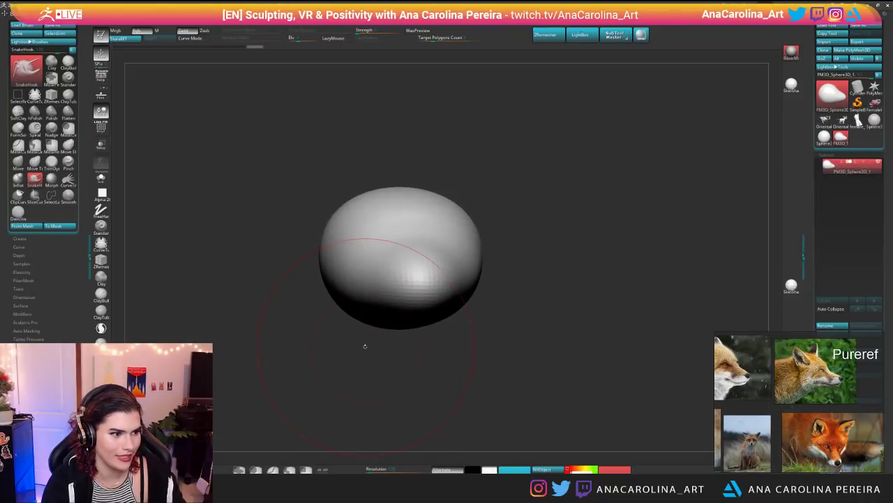
double_click(799, 375)
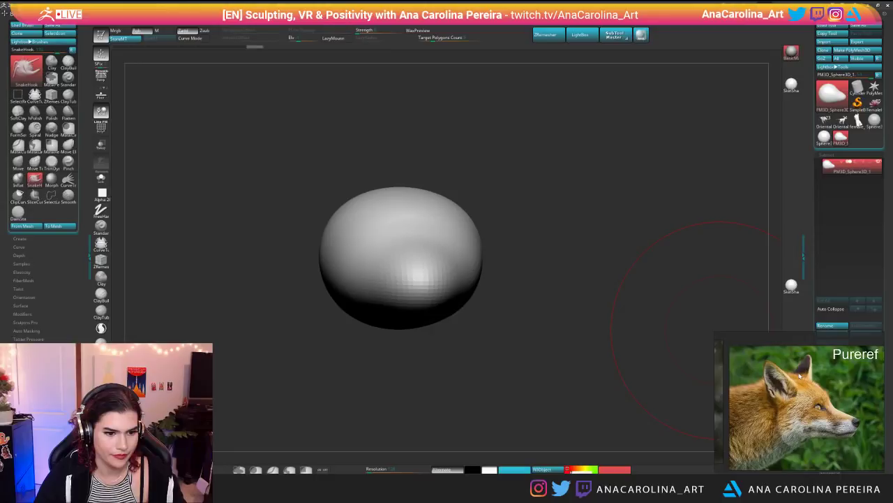
Step: Paint a mask on the head and pull the back of the form out to start the neck
drag(357, 354, 552, 295)
mouse_move(416, 270)
mouse_down()
mouse_move(449, 240)
mouse_move(463, 264)
mouse_move(470, 224)
mouse_move(461, 215)
mouse_up()
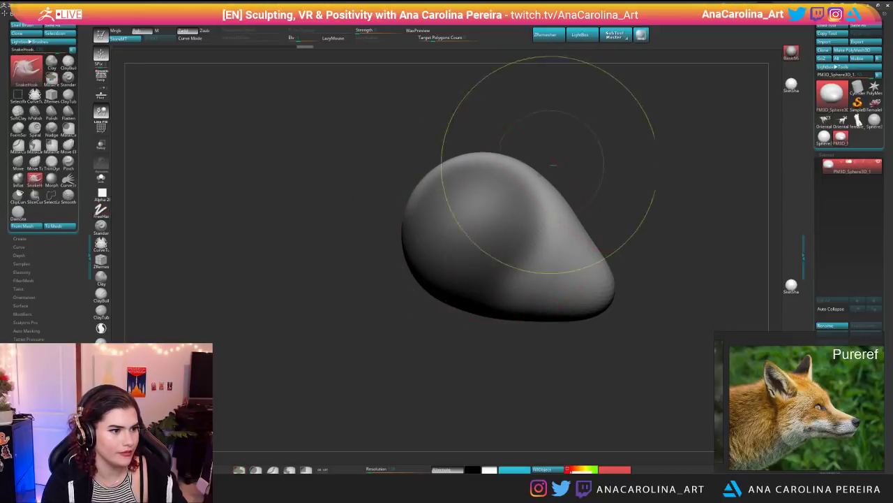
ctrl+click(542, 172)
ctrl+drag(534, 180, 537, 226)
ctrl+click(555, 219)
drag(482, 342, 564, 224)
mouse_move(502, 223)
mouse_down()
mouse_move(417, 291)
mouse_move(411, 257)
mouse_move(375, 273)
mouse_up()
mouse_move(300, 328)
mouse_down()
mouse_move(434, 327)
mouse_move(483, 359)
mouse_move(502, 357)
mouse_move(457, 355)
mouse_up()
Step: Reshape and smooth the transition between head and neck, and undo the last pull
drag(403, 294, 422, 307)
drag(481, 335, 524, 335)
mouse_move(387, 265)
shift+mouse_down()
mouse_move(407, 293)
mouse_move(399, 244)
mouse_move(364, 228)
mouse_move(395, 271)
mouse_move(322, 172)
mouse_move(399, 264)
shift+mouse_up()
drag(454, 339, 431, 340)
drag(411, 293, 462, 255)
key(ctrl+z)
Step: Examine the head and neck from several angles and zoom the reference board in on the orange frontal fox face
drag(473, 299, 307, 301)
drag(621, 333, 605, 320)
alt+drag(656, 388, 576, 368)
drag(697, 383, 573, 398)
key(space)
mouse_move(658, 169)
mouse_down()
mouse_move(660, 239)
mouse_move(541, 323)
mouse_move(542, 334)
mouse_up()
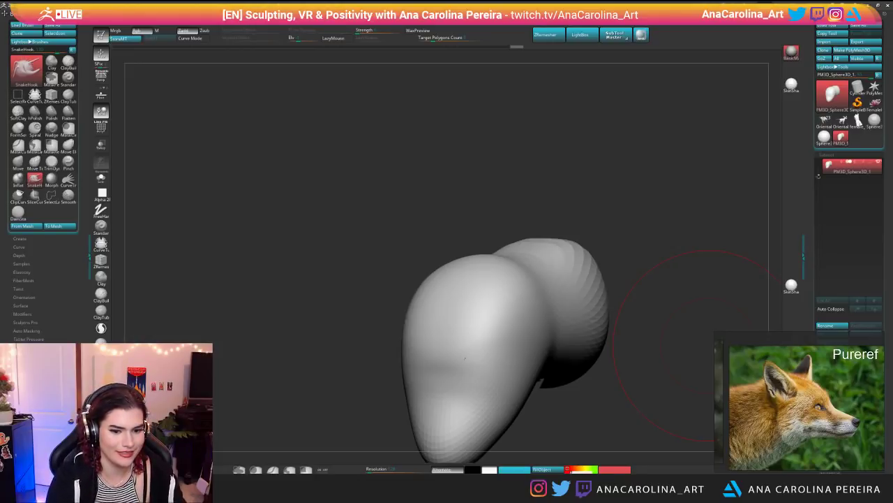
drag(576, 215, 568, 225)
mouse_move(614, 244)
alt+mouse_down()
mouse_move(606, 207)
mouse_move(569, 161)
mouse_move(599, 201)
alt+mouse_up()
right_click(533, 227)
mouse_move(462, 364)
mouse_down()
mouse_move(482, 362)
mouse_move(513, 314)
mouse_move(518, 368)
mouse_up()
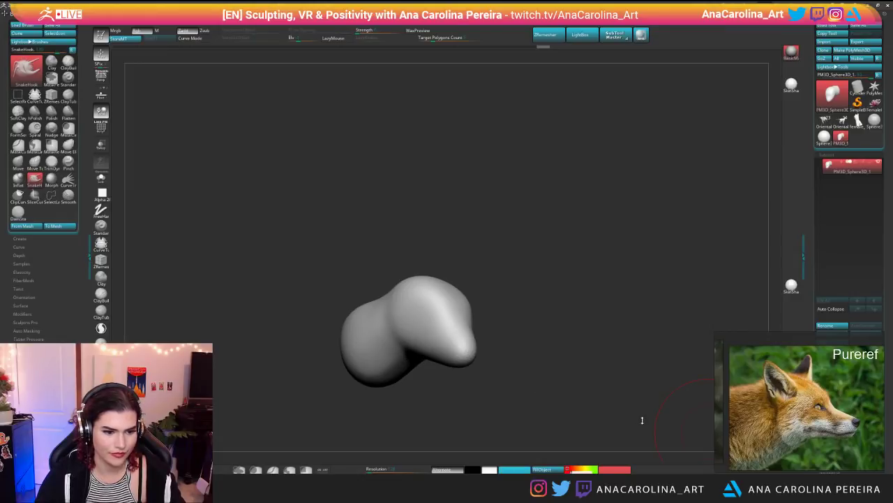
scroll(781, 399, down, 5)
scroll(782, 400, up, 5)
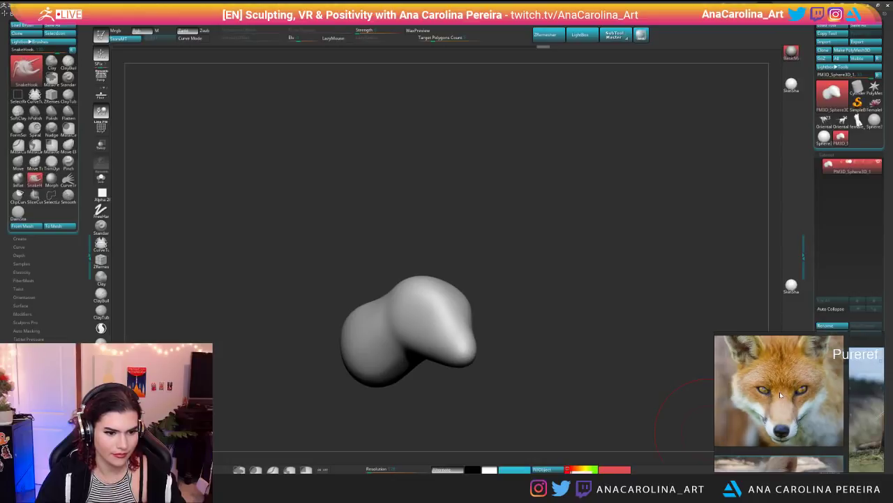
Step: Adjust the sides of the head and the muzzle from the front with the SnakeHook brush to match the frontal photo
shift+drag(594, 335, 541, 328)
mouse_move(541, 245)
alt+mouse_down()
mouse_move(539, 291)
mouse_move(511, 353)
mouse_move(560, 361)
alt+mouse_up()
right_click(511, 354)
drag(495, 349, 482, 351)
drag(551, 409, 518, 358)
drag(532, 351, 592, 364)
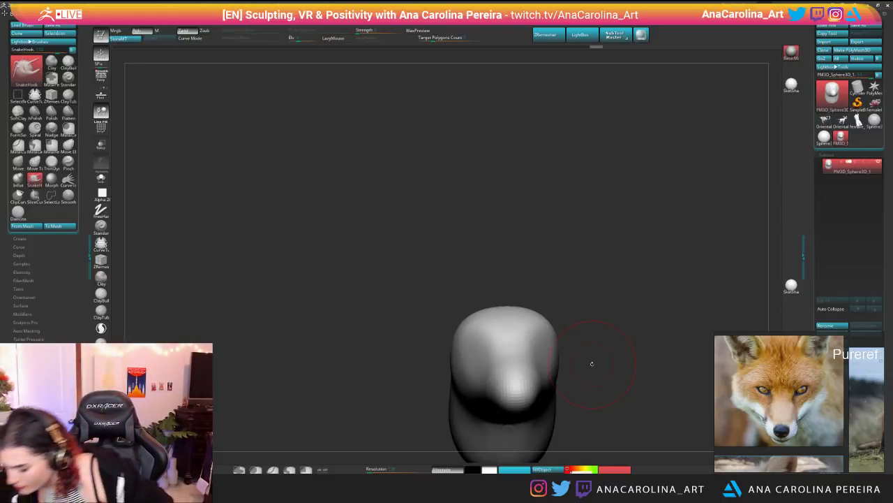
drag(503, 183, 610, 298)
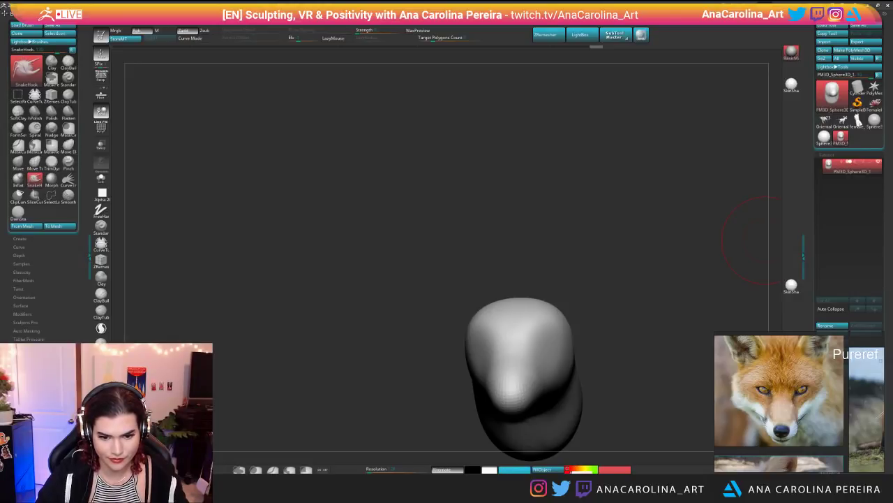
drag(506, 219, 597, 205)
drag(524, 308, 539, 297)
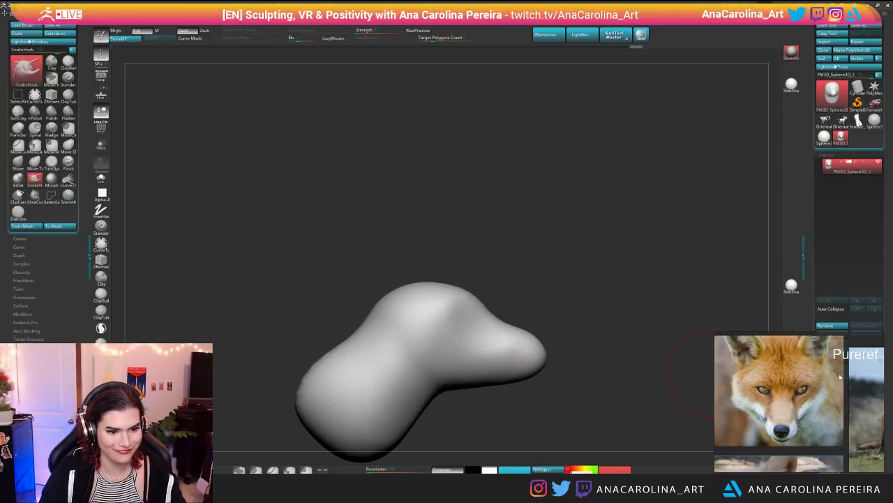
Step: Enlarge the PureRef window and frame the green-background profile photo together with the orange fox photo below it
scroll(813, 380, down, 5)
middle_drag(800, 375, 726, 403)
mouse_move(818, 415)
middle_down()
mouse_move(803, 413)
mouse_move(815, 427)
middle_up()
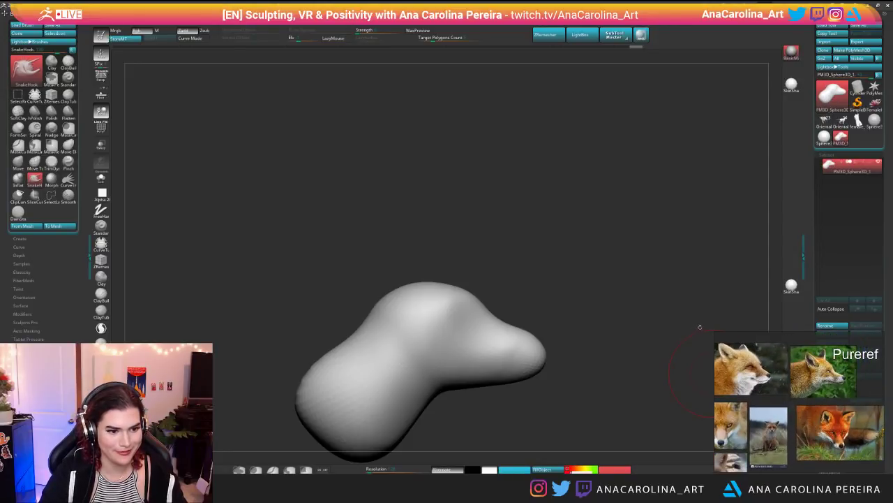
drag(715, 334, 634, 292)
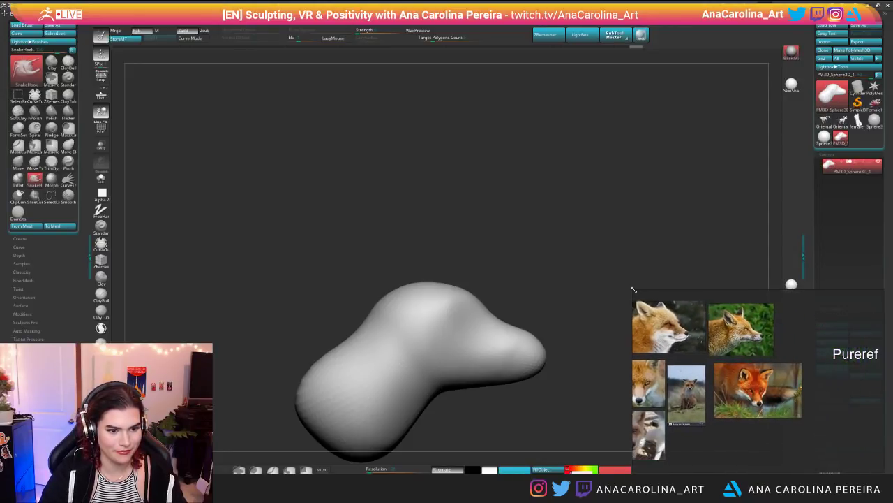
scroll(786, 374, down, 2)
scroll(788, 378, up, 4)
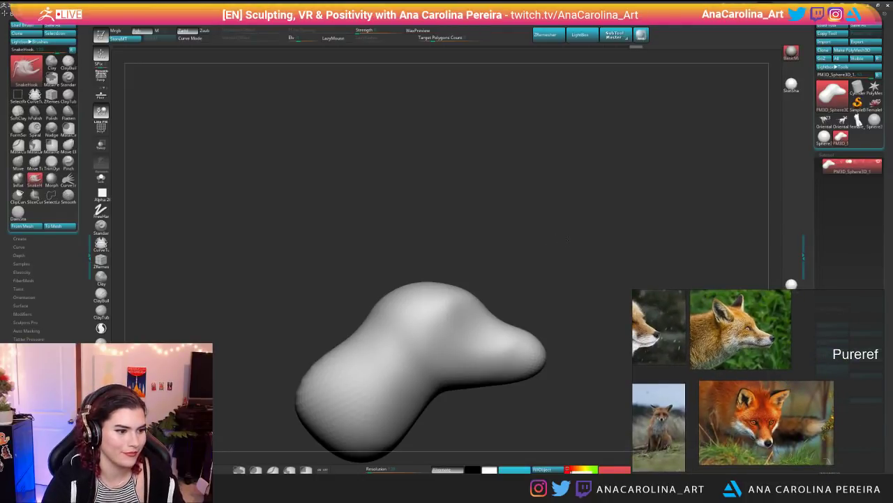
Step: Shorten the muzzle tip, push its underside up and refine the brow in profile with the SnakeHook brush
drag(569, 240, 513, 241)
mouse_move(630, 257)
mouse_down()
mouse_move(545, 259)
mouse_move(614, 259)
mouse_up()
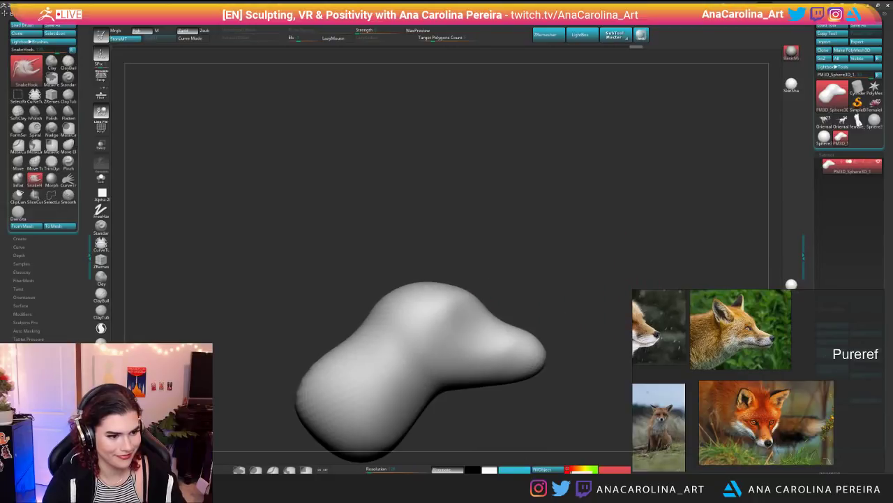
drag(541, 347, 533, 344)
right_click(533, 344)
mouse_move(524, 374)
mouse_down()
mouse_move(450, 379)
mouse_move(483, 367)
mouse_up()
right_click(489, 367)
drag(495, 316, 498, 321)
drag(461, 289, 470, 285)
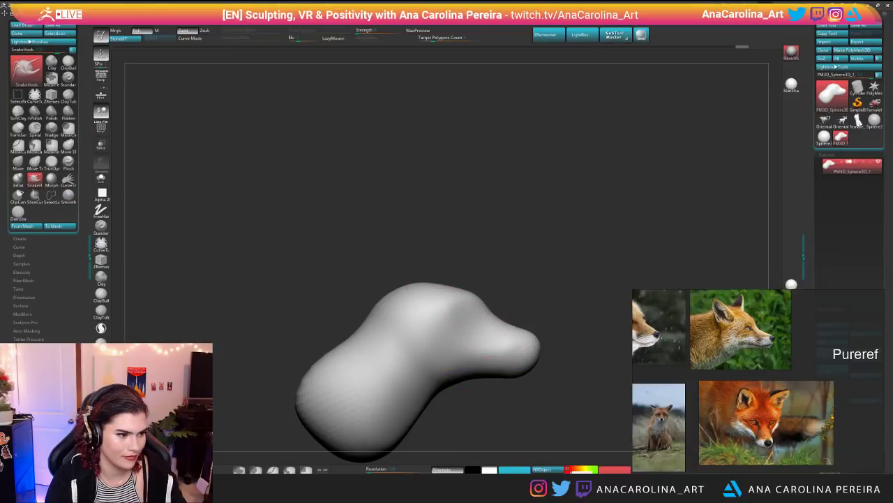
Step: Raise the back of the head and build up the nape with a resized SnakeHook brush
mouse_move(386, 299)
mouse_down()
mouse_move(393, 309)
mouse_move(386, 294)
mouse_up()
key(space)
key(space)
drag(323, 349, 315, 342)
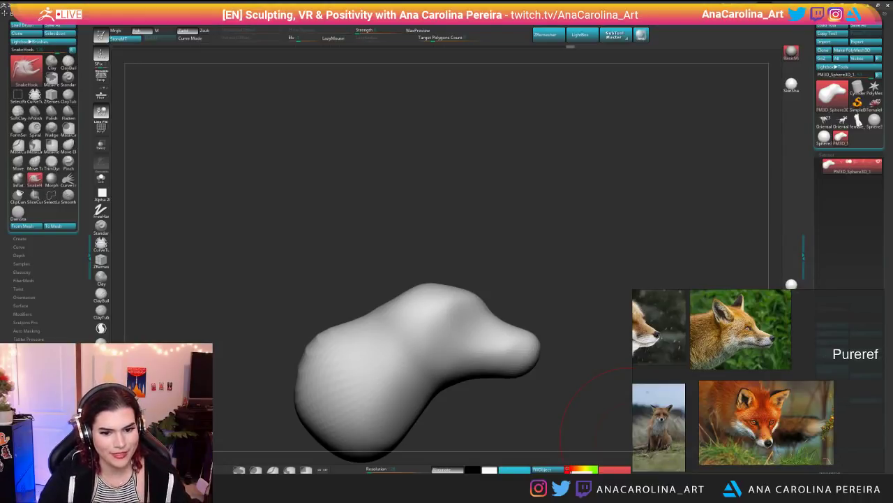
Step: Adjust the volume of the head and neck from several angles, resizing the SnakeHook brush as needed
mouse_move(493, 193)
mouse_down()
mouse_move(514, 216)
mouse_move(479, 255)
mouse_move(429, 279)
mouse_up()
drag(389, 299, 393, 204)
mouse_move(519, 216)
mouse_down()
mouse_move(529, 222)
mouse_move(517, 237)
mouse_move(544, 253)
mouse_move(555, 248)
mouse_move(483, 243)
mouse_up()
key(space)
key(space)
drag(536, 242, 497, 242)
mouse_move(561, 228)
mouse_down()
mouse_move(597, 229)
mouse_move(560, 270)
mouse_move(556, 282)
mouse_move(573, 297)
mouse_move(548, 270)
mouse_move(559, 259)
mouse_move(557, 268)
mouse_up()
Step: Refine the head's contour with small SnakeHook pulls and smooth the crown
key(space)
mouse_move(563, 307)
mouse_down()
mouse_move(554, 301)
mouse_move(580, 294)
mouse_up()
right_drag(580, 294, 588, 305)
drag(570, 243, 563, 248)
right_drag(567, 251, 564, 187)
shift+drag(539, 180, 561, 196)
right_drag(561, 195, 602, 177)
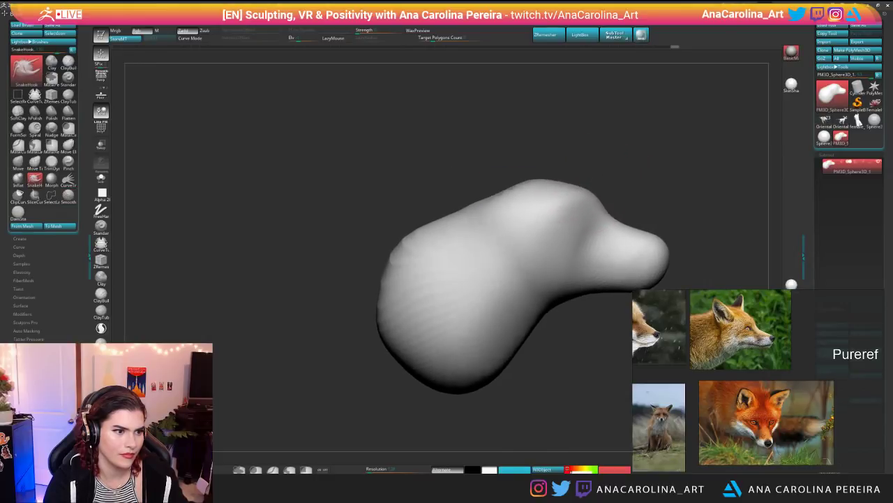
drag(551, 185, 541, 183)
right_drag(660, 168, 616, 170)
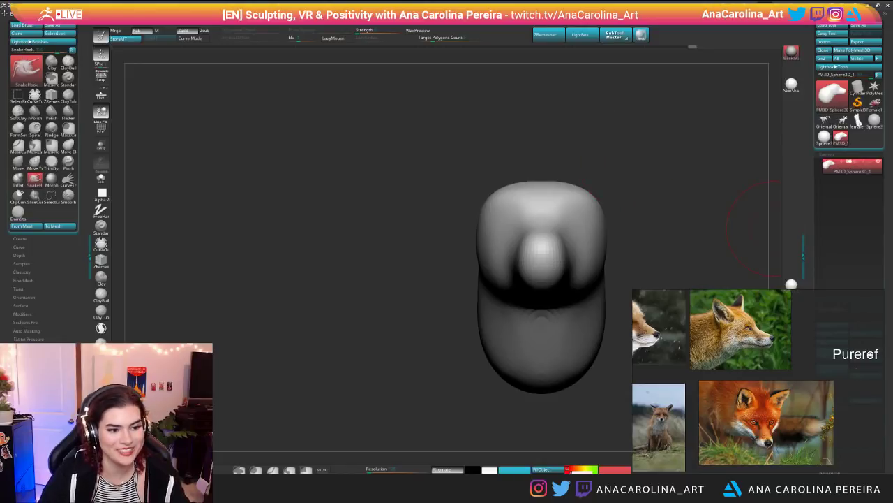
Step: Look over the fox photos on the reference board and zoom in on the white fox's frontal portrait
scroll(758, 403, down, 7)
middle_drag(691, 409, 717, 405)
scroll(715, 403, up, 6)
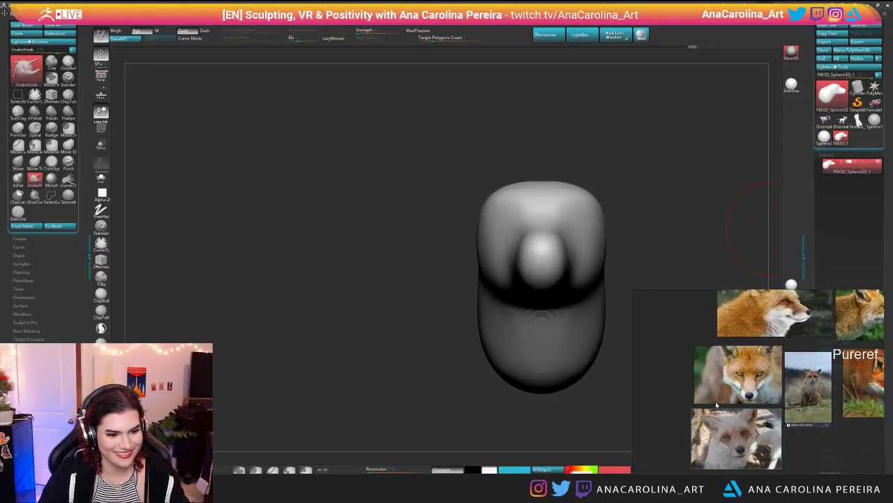
scroll(716, 401, down, 2)
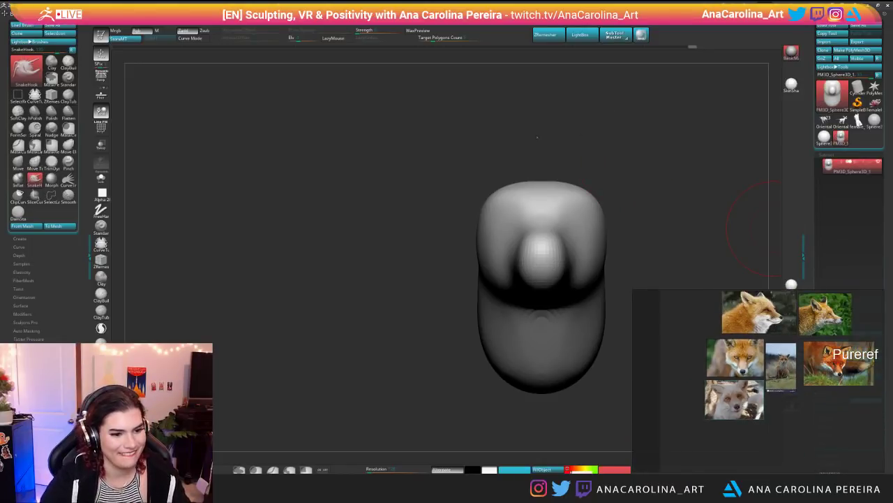
scroll(703, 418, up, 5)
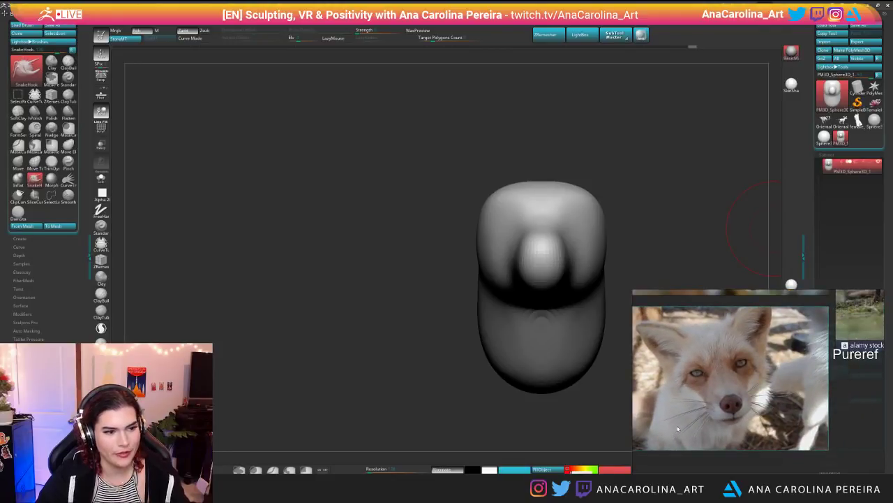
Step: Push in the upper corners of the head from the front to round the skull with the SnakeHook brush
key(space)
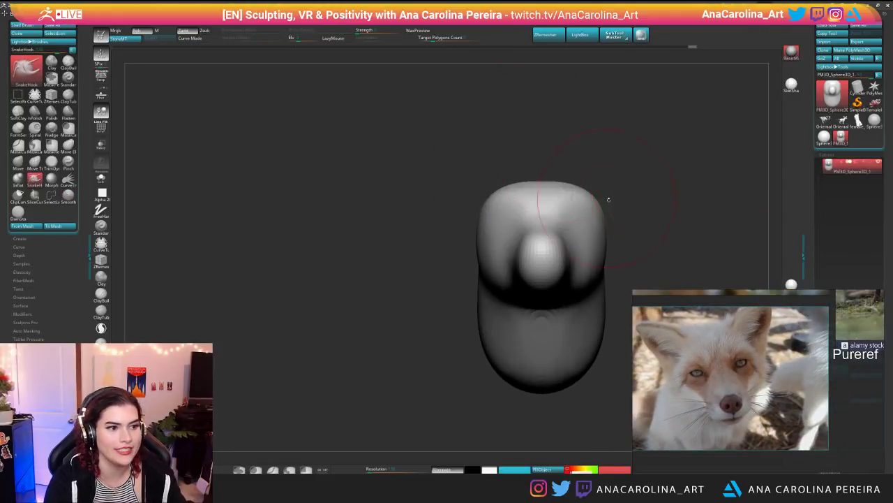
drag(592, 195, 581, 208)
drag(670, 224, 634, 224)
drag(592, 198, 583, 209)
mouse_move(670, 224)
mouse_down()
mouse_move(617, 223)
mouse_move(554, 249)
mouse_up()
key(space)
drag(617, 210, 621, 222)
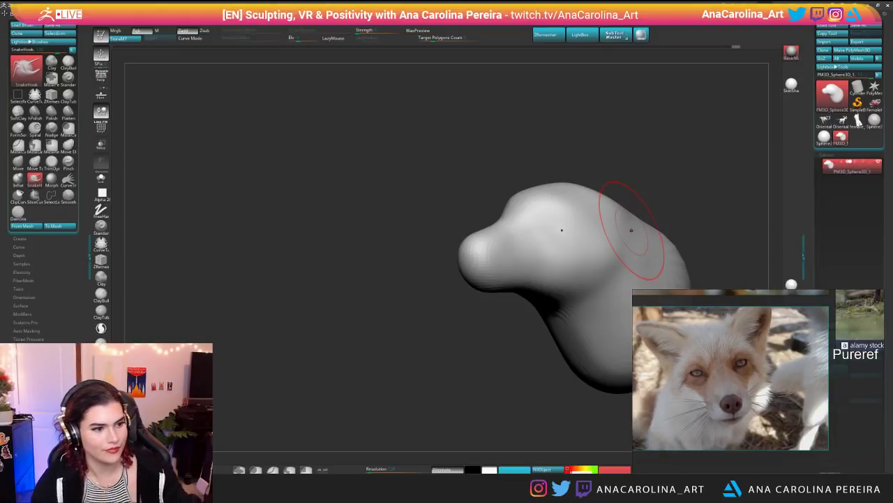
drag(531, 126, 561, 158)
alt+drag(646, 215, 617, 223)
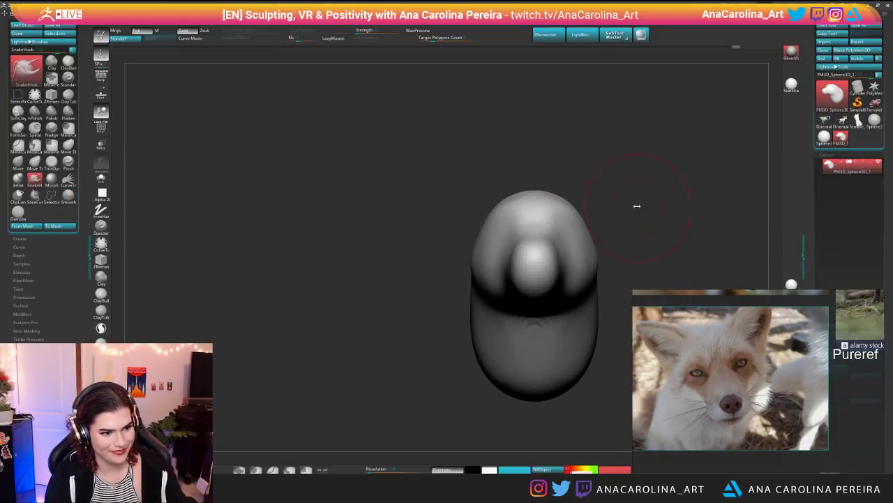
Step: Push up the underside of the cheeks and jaw and taper the muzzle toward the nose
drag(585, 298, 575, 288)
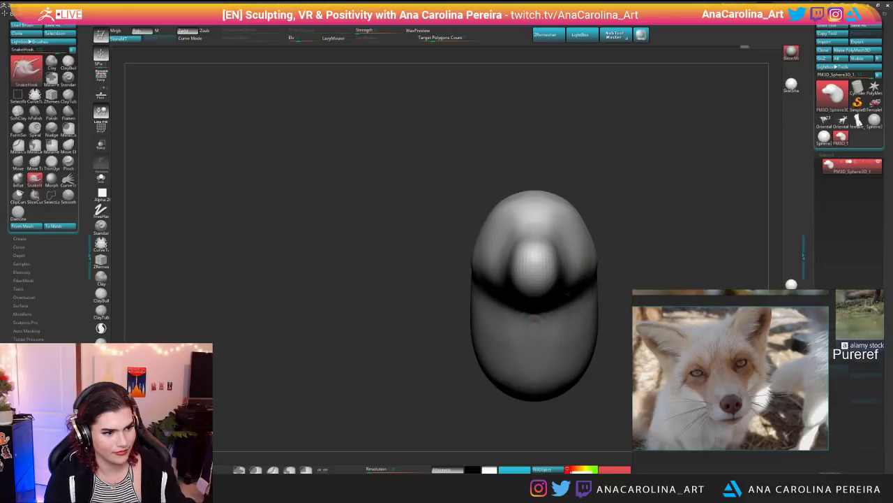
drag(646, 248, 604, 259)
drag(561, 300, 558, 287)
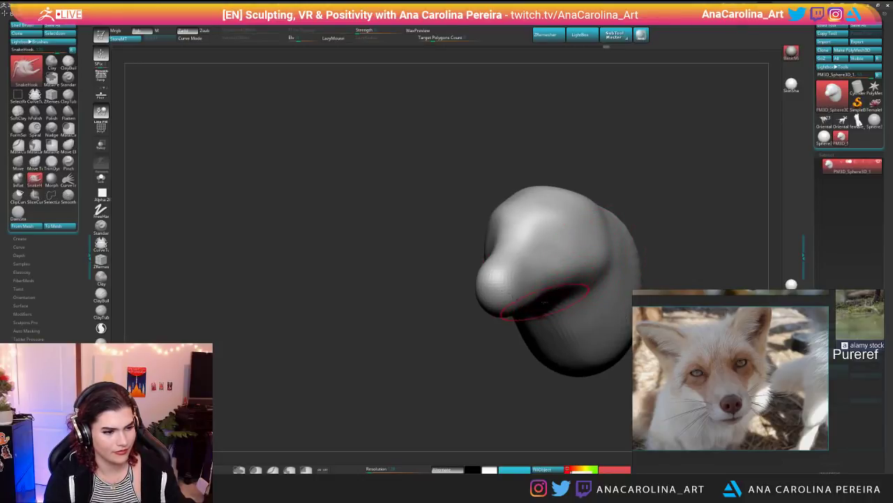
shift+drag(467, 349, 502, 348)
drag(524, 305, 525, 286)
mouse_move(523, 248)
mouse_down()
mouse_move(522, 263)
mouse_move(473, 315)
mouse_move(500, 326)
mouse_up()
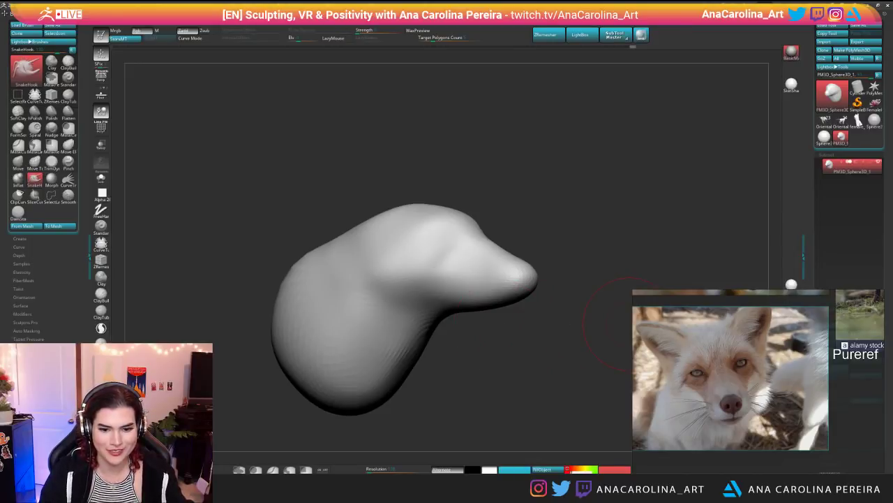
Step: Adjust the throat with a resized SnakeHook brush and smooth the stretched surface of the neck
mouse_move(474, 166)
mouse_down()
mouse_move(515, 202)
mouse_move(489, 230)
mouse_move(394, 239)
mouse_up()
mouse_move(568, 199)
mouse_down()
mouse_move(596, 213)
mouse_move(536, 189)
mouse_move(554, 185)
mouse_up()
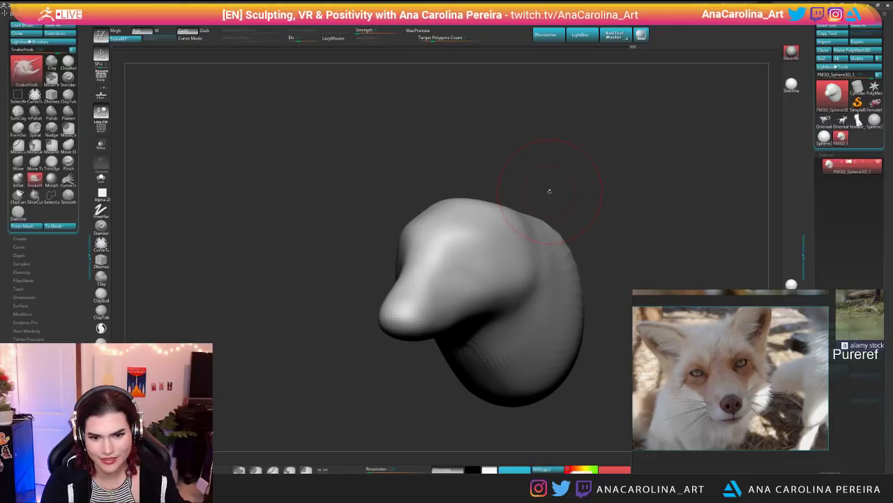
mouse_move(550, 189)
mouse_down()
mouse_move(586, 182)
mouse_move(551, 168)
mouse_move(554, 147)
mouse_up()
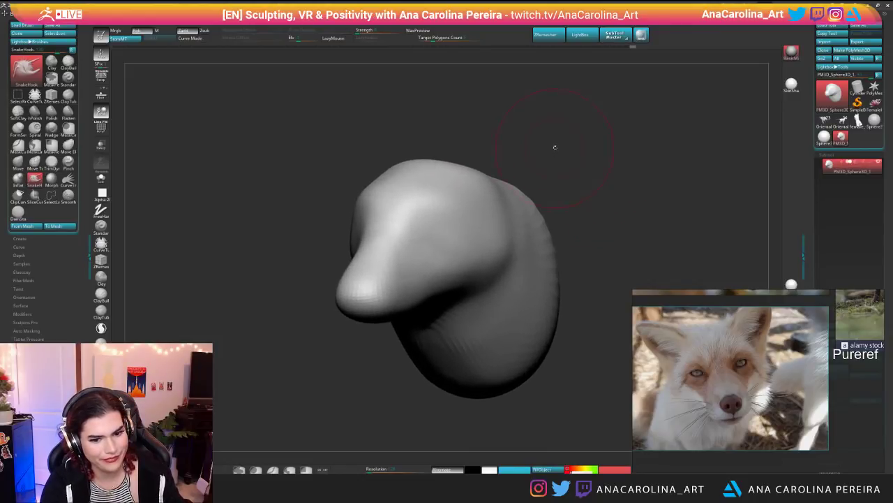
mouse_move(571, 187)
mouse_down()
mouse_move(580, 176)
mouse_move(563, 214)
mouse_move(581, 235)
mouse_up()
key(space)
mouse_move(492, 344)
mouse_down()
mouse_move(481, 340)
mouse_move(484, 328)
mouse_up()
mouse_move(507, 369)
mouse_down()
mouse_move(499, 367)
mouse_move(551, 325)
mouse_move(517, 330)
mouse_move(534, 307)
mouse_move(532, 326)
mouse_move(553, 350)
mouse_up()
key(shift)
alt+drag(496, 352, 477, 371)
key(shift)
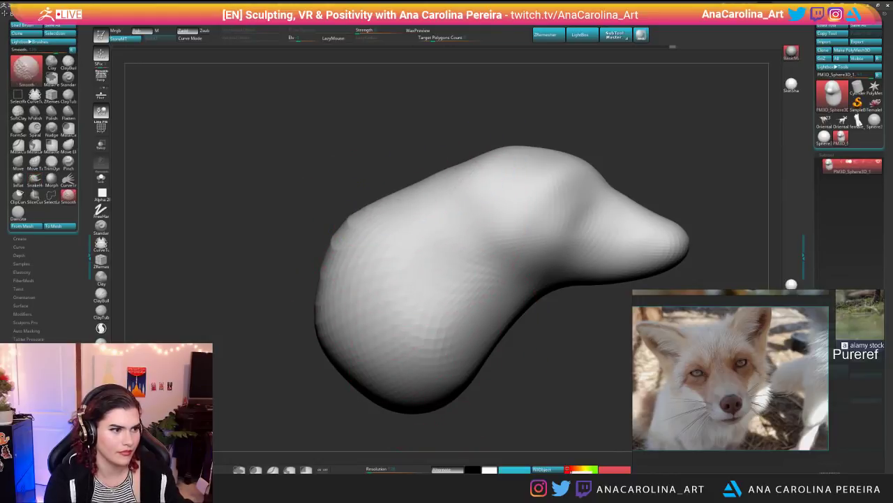
Step: Sink the hollows between the muzzle and cheeks with a resized SnakeHook brush, working from above and from the front
mouse_move(305, 274)
mouse_down()
mouse_move(227, 275)
mouse_move(238, 276)
mouse_up()
alt+drag(237, 277, 272, 312)
key(space)
mouse_move(549, 258)
mouse_down()
mouse_move(556, 271)
mouse_move(549, 335)
mouse_up()
key(space)
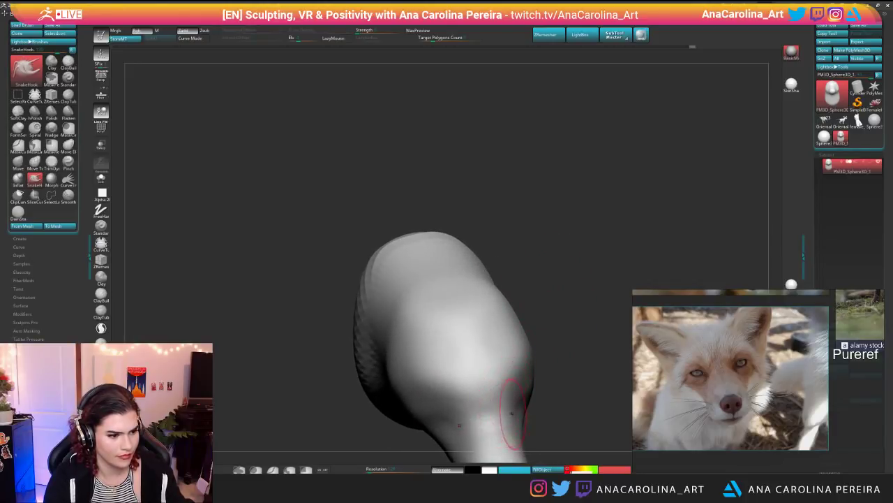
mouse_move(513, 412)
mouse_down()
mouse_move(503, 405)
mouse_move(547, 377)
mouse_move(532, 332)
mouse_move(541, 294)
mouse_move(498, 282)
mouse_up()
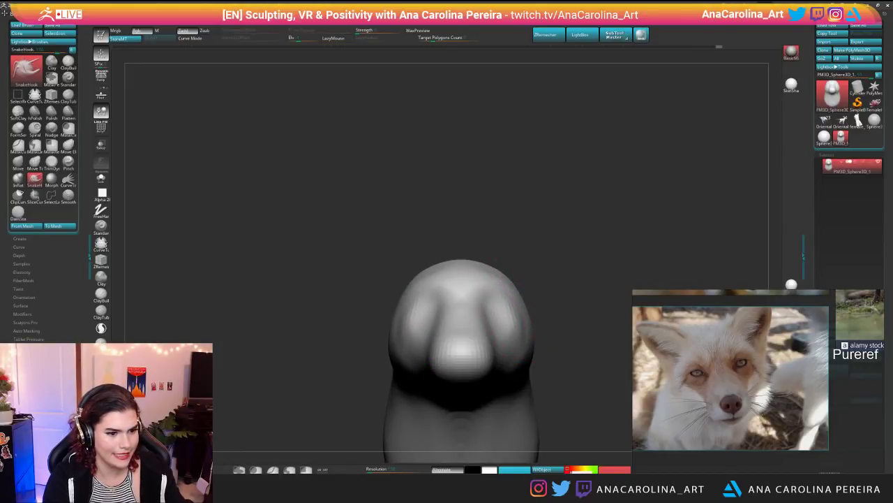
key(space)
mouse_move(561, 344)
alt+mouse_down()
mouse_move(557, 321)
mouse_move(528, 323)
alt+mouse_up()
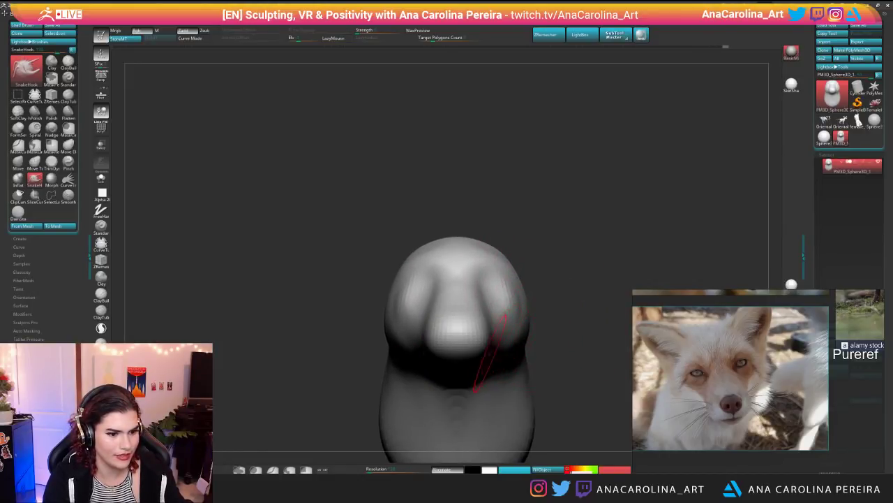
drag(485, 342, 487, 341)
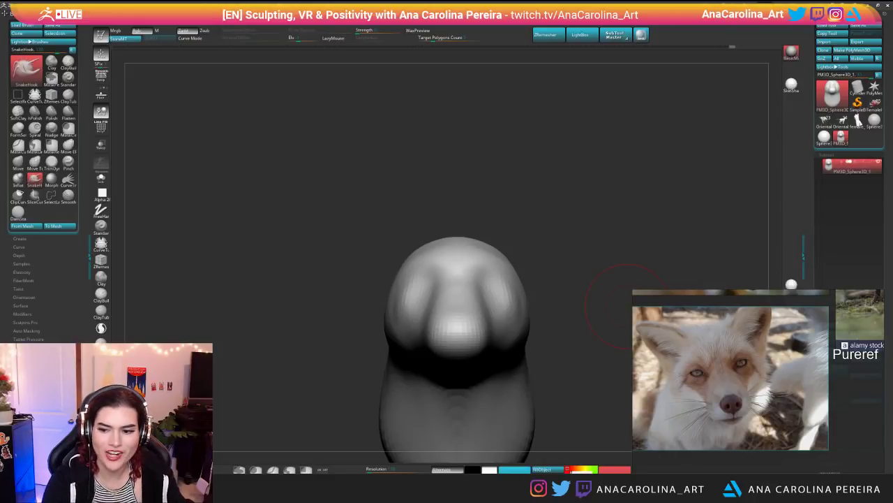
Step: Push the cheeks up and back from several angles and deepen the hollow behind the jaw with the SnakeHook brush
drag(400, 244, 434, 230)
mouse_move(476, 241)
right_down()
mouse_move(469, 250)
mouse_move(531, 224)
mouse_move(535, 241)
right_up()
right_drag(544, 279, 498, 293)
right_click(497, 324)
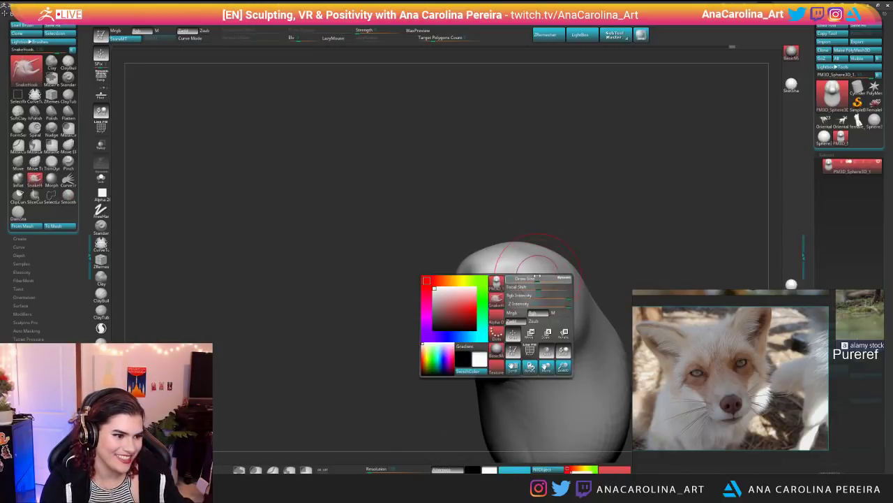
alt+drag(619, 272, 601, 254)
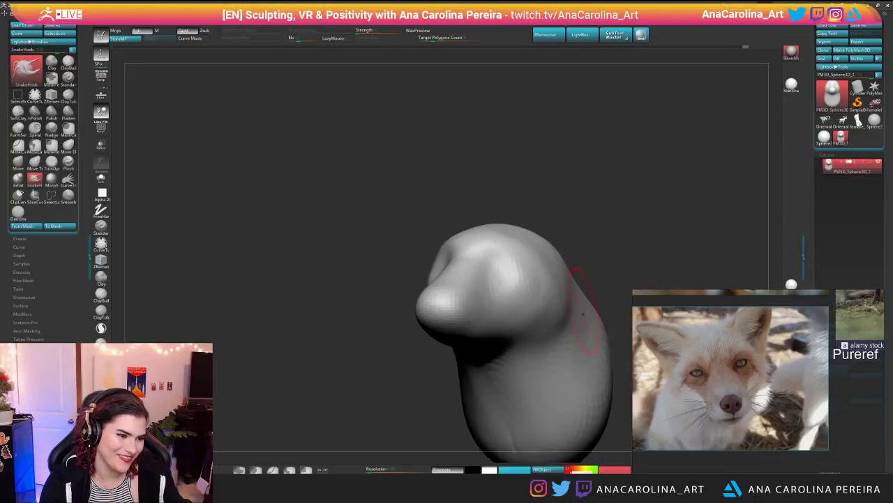
drag(510, 326, 529, 300)
mouse_move(489, 304)
right_down()
mouse_move(534, 314)
mouse_move(522, 319)
mouse_move(559, 318)
mouse_move(551, 321)
right_up()
drag(528, 328, 543, 314)
right_drag(594, 314, 534, 316)
drag(534, 321, 551, 293)
mouse_move(575, 257)
right_down()
mouse_move(621, 263)
mouse_move(538, 263)
right_up()
right_click(541, 290)
right_drag(482, 234, 569, 215)
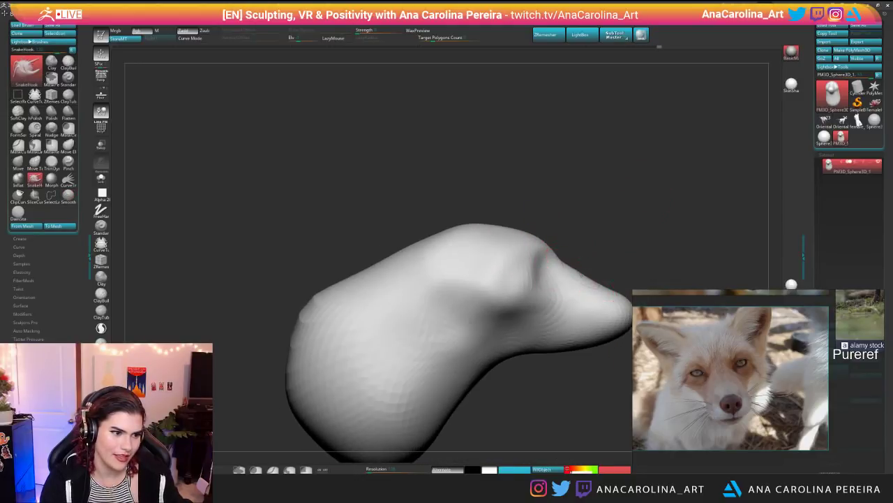
Step: Refine the muzzle's bridge and underside in profile with the SnakeHook brush
drag(610, 287, 615, 279)
alt+right_drag(628, 296, 574, 282)
drag(574, 281, 561, 316)
right_click(576, 284)
alt+right_drag(571, 328, 563, 306)
drag(546, 325, 542, 334)
mouse_move(606, 369)
right_down()
mouse_move(538, 376)
mouse_move(457, 366)
mouse_move(471, 379)
right_up()
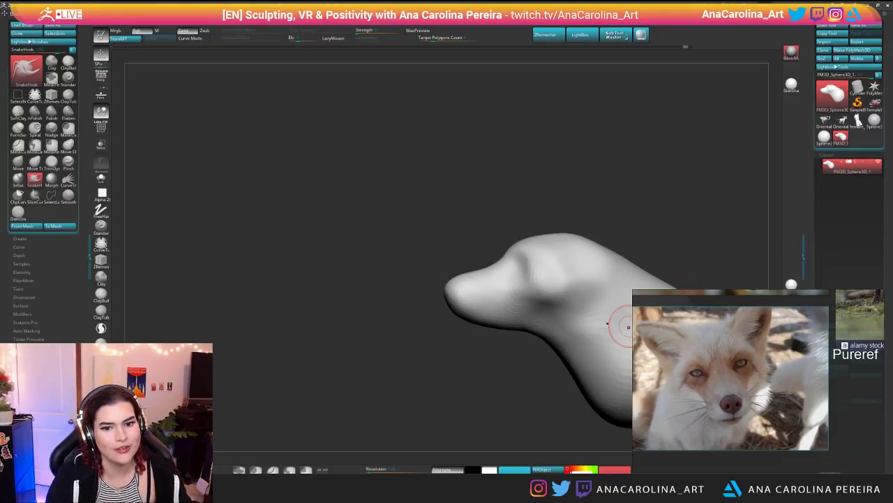
Step: Adjust the cheeks with a resized SnakeHook brush and mask a patch for each ear on the upper back of the head
drag(348, 174, 481, 210)
right_click(494, 252)
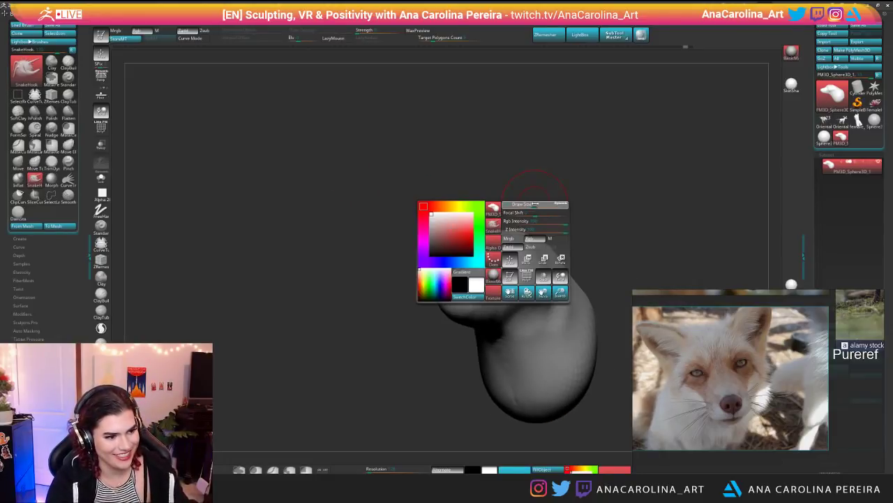
drag(521, 303, 550, 281)
mouse_move(597, 241)
mouse_down()
mouse_move(548, 255)
mouse_move(524, 242)
mouse_up()
right_click(553, 250)
mouse_move(525, 202)
mouse_down()
mouse_move(617, 215)
mouse_move(603, 222)
mouse_move(596, 201)
mouse_move(582, 238)
mouse_up()
right_click(576, 236)
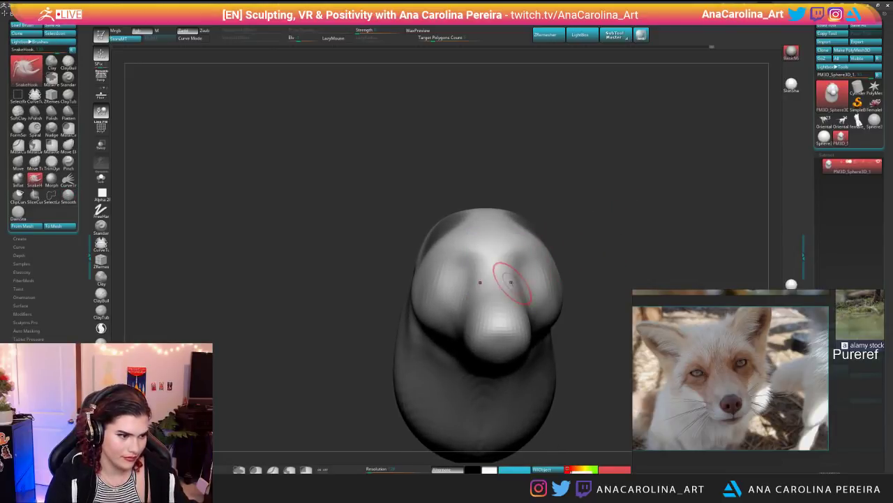
Step: Narrow the muzzle bridge between the eyes, reshape the sides of the snout and smooth the throat below it
drag(508, 284, 496, 277)
right_drag(529, 269, 525, 307)
drag(524, 307, 509, 331)
shift+drag(533, 390, 542, 353)
mouse_move(587, 256)
alt+mouse_down()
mouse_move(585, 240)
mouse_move(614, 259)
alt+mouse_up()
alt+drag(585, 291, 579, 275)
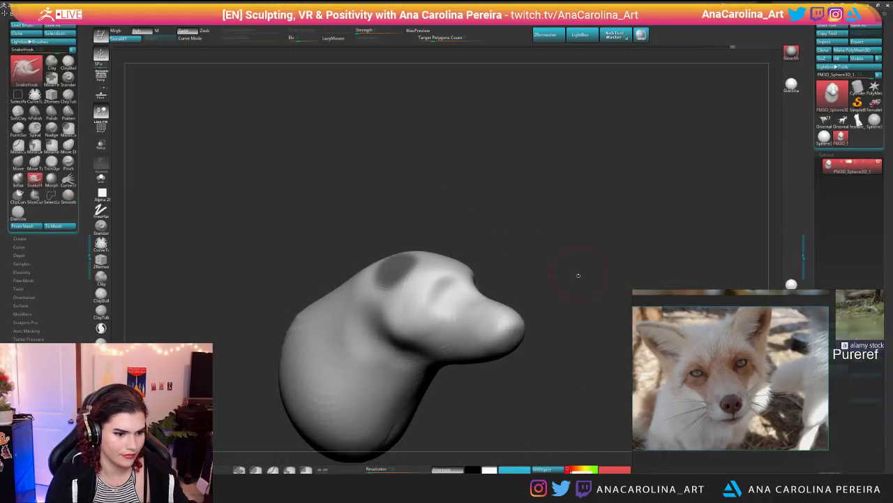
Step: Browse the reference board and zoom in on the photo of the sitting red fox facing the camera
scroll(704, 352, down, 10)
middle_drag(716, 391, 698, 440)
scroll(685, 388, down, 2)
scroll(728, 415, up, 6)
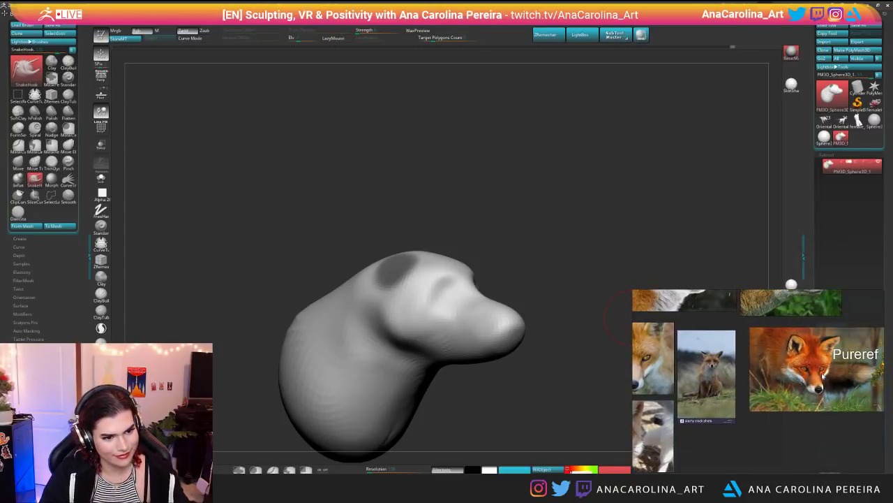
scroll(711, 364, up, 5)
Step: Slim the muzzle from the front and push in the jaw beneath it with a resized SnakeHook brush
drag(566, 279, 523, 279)
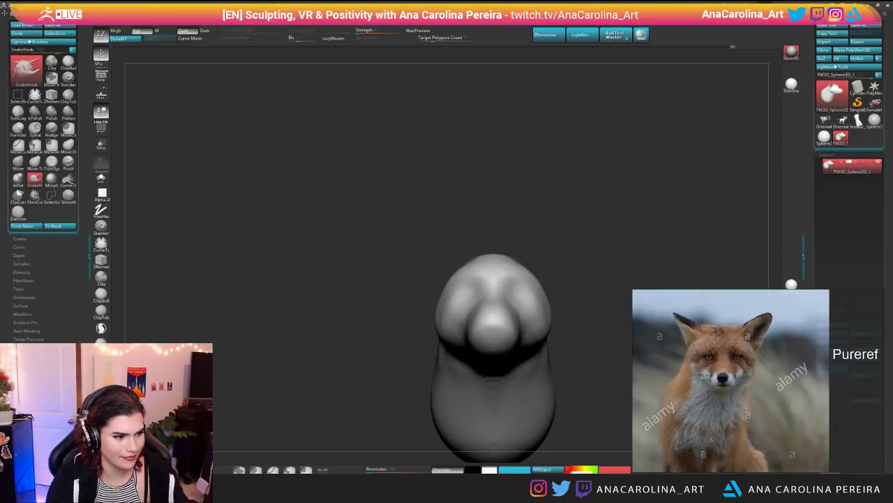
key(space)
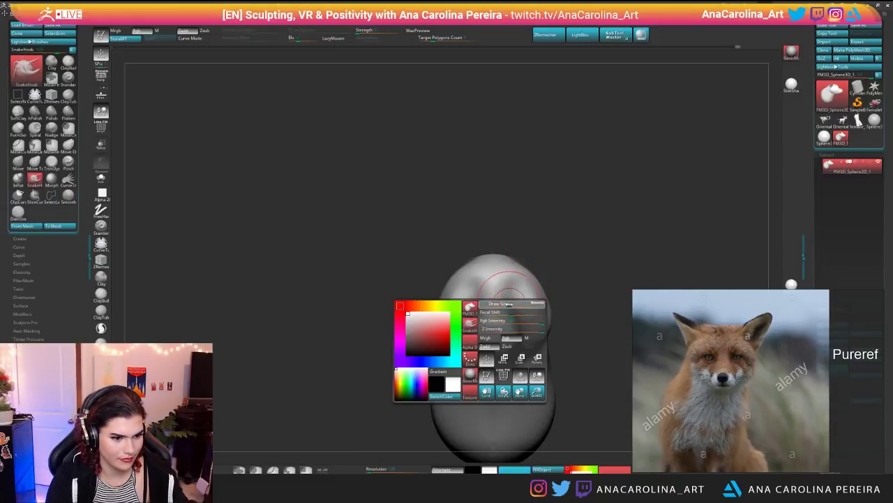
drag(503, 314, 504, 324)
drag(579, 303, 513, 303)
alt+drag(513, 303, 577, 303)
drag(525, 351, 511, 358)
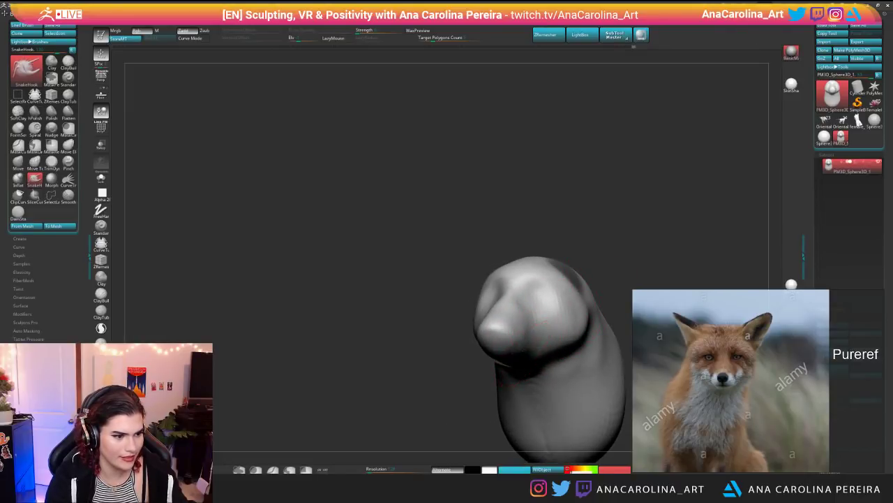
shift+right_drag(513, 367, 520, 366)
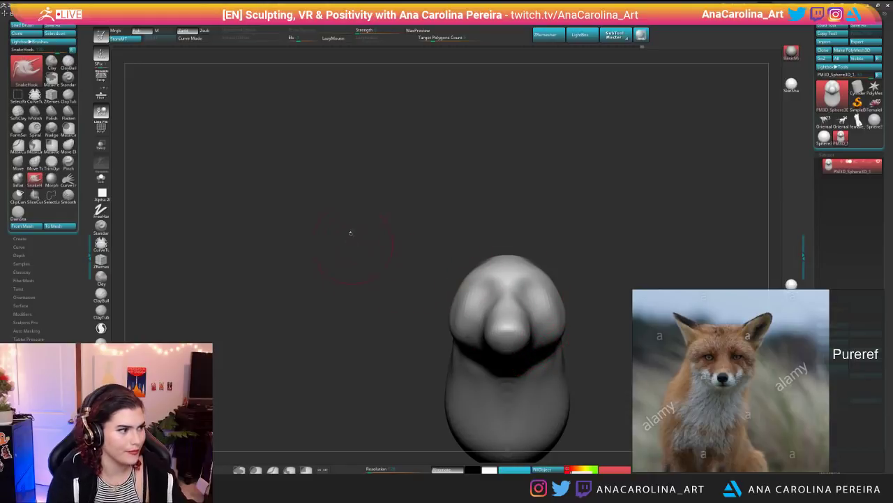
Step: Apply the SkinShade material to the sculpt, lift the jaw corners toward the cheeks and smooth under the chin
click(791, 86)
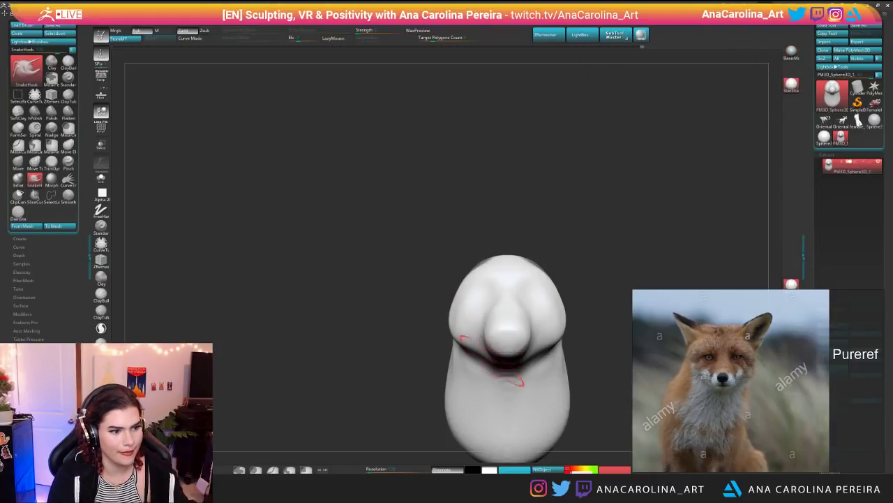
mouse_move(532, 365)
mouse_down()
mouse_move(528, 358)
mouse_move(559, 342)
mouse_up()
right_drag(552, 352, 527, 345)
shift+drag(513, 355, 507, 364)
drag(587, 305, 603, 311)
drag(539, 355, 560, 325)
Step: Invert the mask and pull two pointed ears up from the exposed patches with a resized SnakeHook brush
right_click(568, 318)
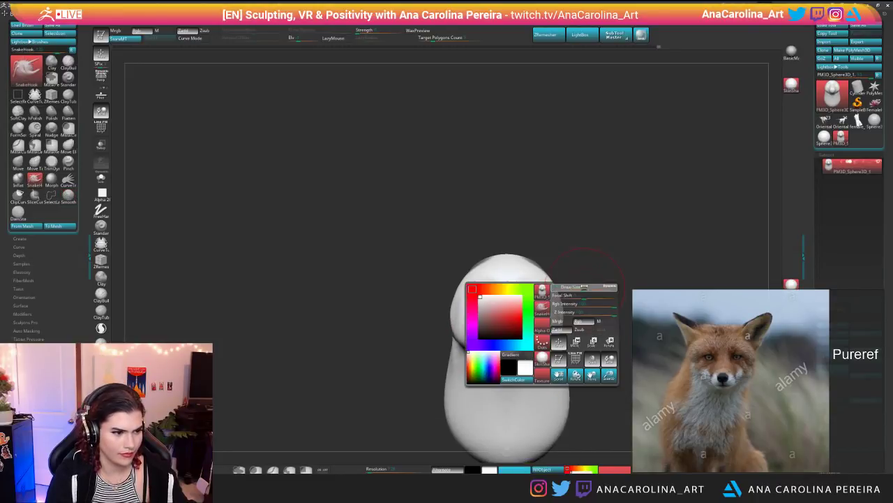
mouse_move(594, 277)
mouse_down()
mouse_move(538, 256)
mouse_move(569, 237)
mouse_move(586, 209)
mouse_move(604, 208)
mouse_up()
ctrl+click(585, 273)
mouse_move(545, 245)
mouse_down()
mouse_move(542, 236)
mouse_move(574, 213)
mouse_move(573, 236)
mouse_move(575, 219)
mouse_move(691, 239)
mouse_up()
drag(601, 247, 615, 247)
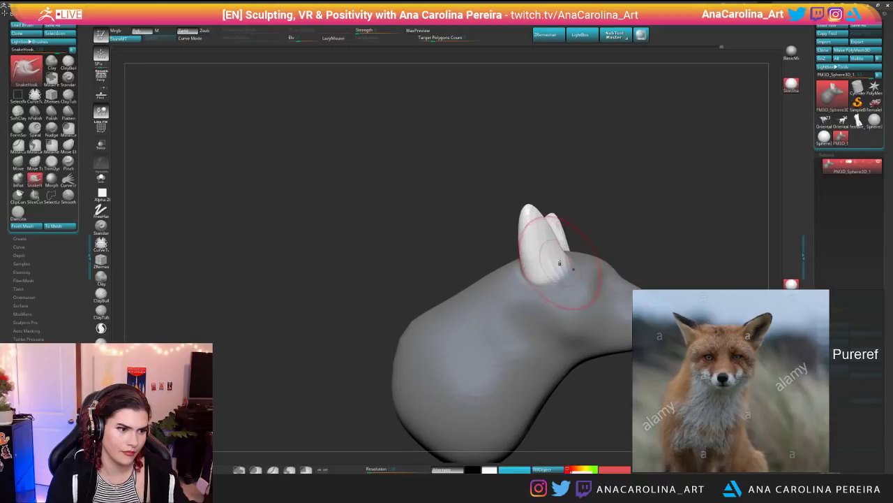
Step: Shape the ears from the front and side, spreading them outward, broadening their bases and smoothing their surface
mouse_move(677, 220)
mouse_down()
mouse_move(516, 213)
mouse_move(596, 208)
mouse_move(552, 217)
mouse_up()
right_click(543, 279)
drag(542, 280, 537, 307)
mouse_move(578, 248)
mouse_down()
mouse_move(538, 220)
mouse_move(570, 218)
mouse_up()
drag(527, 183, 666, 185)
drag(613, 252, 617, 227)
mouse_move(687, 220)
mouse_down()
mouse_move(559, 218)
mouse_move(614, 239)
mouse_move(604, 211)
mouse_move(620, 195)
mouse_move(558, 197)
mouse_up()
shift+drag(592, 238, 581, 219)
alt+drag(645, 202, 547, 202)
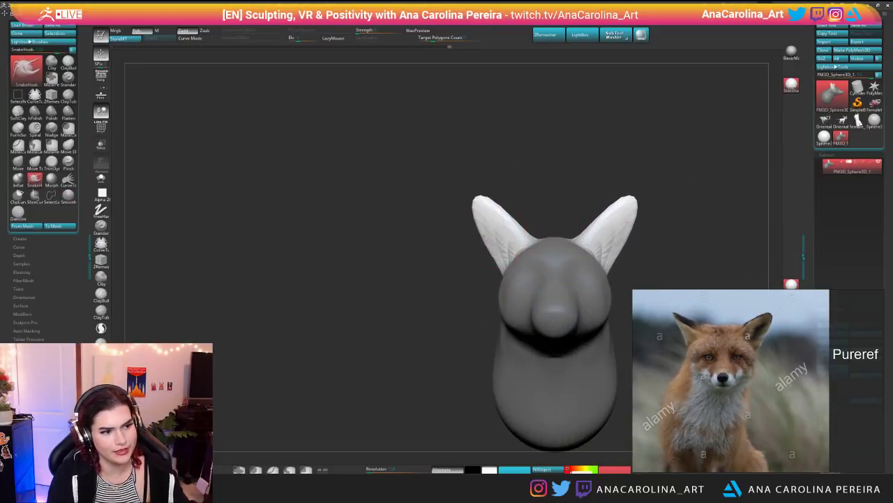
Step: Finish the ear outline, clear the mask from the head and adjust the underside of the muzzle in profile
mouse_move(487, 226)
mouse_down()
mouse_move(498, 227)
mouse_move(487, 225)
mouse_up()
ctrl+drag(528, 192, 541, 201)
alt+drag(541, 201, 524, 187)
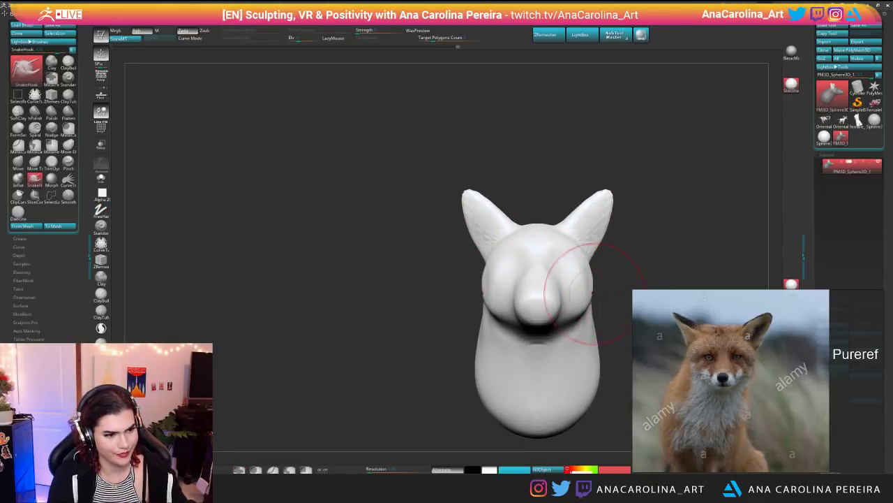
mouse_move(631, 286)
alt+mouse_down()
mouse_move(582, 278)
mouse_move(625, 279)
mouse_move(614, 274)
alt+mouse_up()
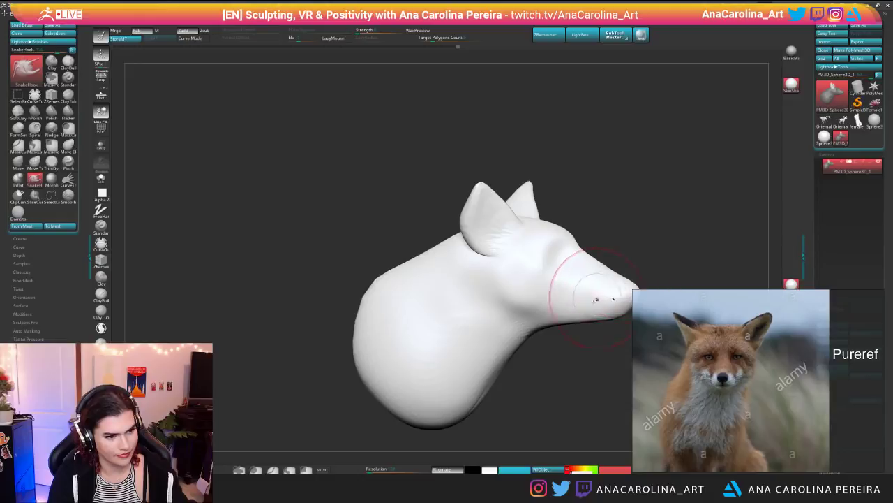
drag(574, 318, 579, 330)
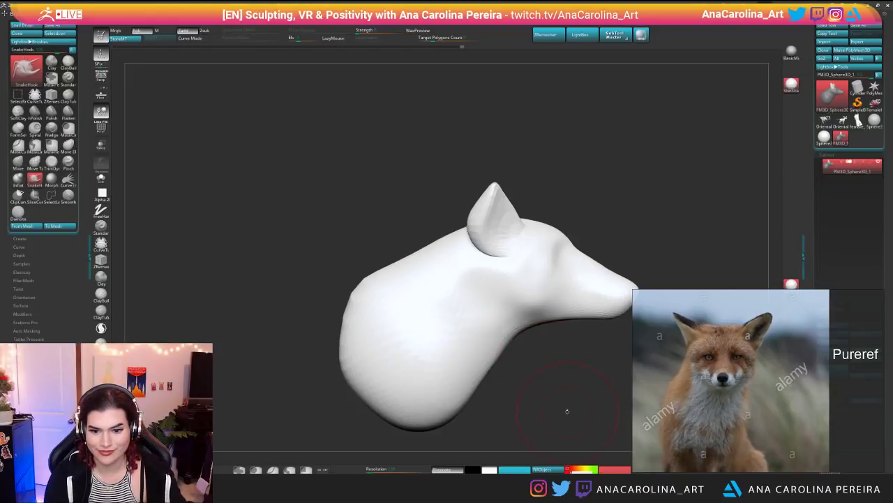
drag(568, 411, 547, 385)
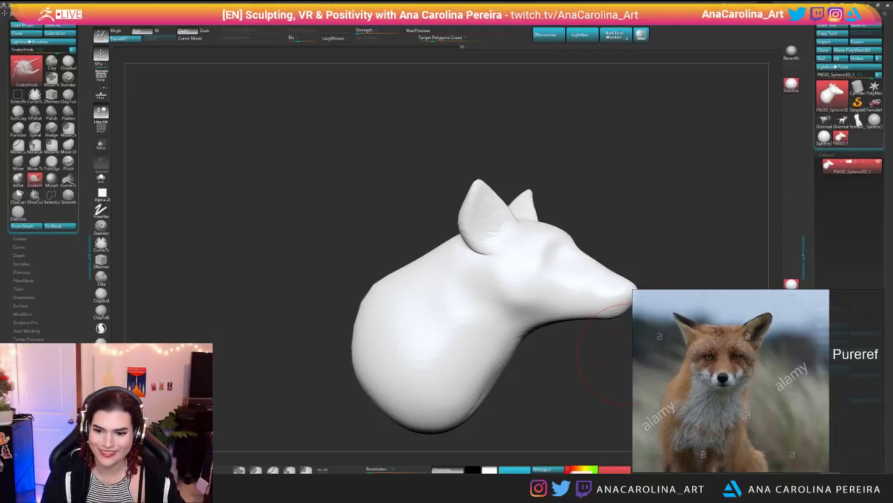
Step: Switch the sculpt back to the BasicMaterial and reshape the ear bases where they meet the forehead
drag(628, 355, 367, 181)
alt+drag(614, 155, 558, 217)
right_click(505, 225)
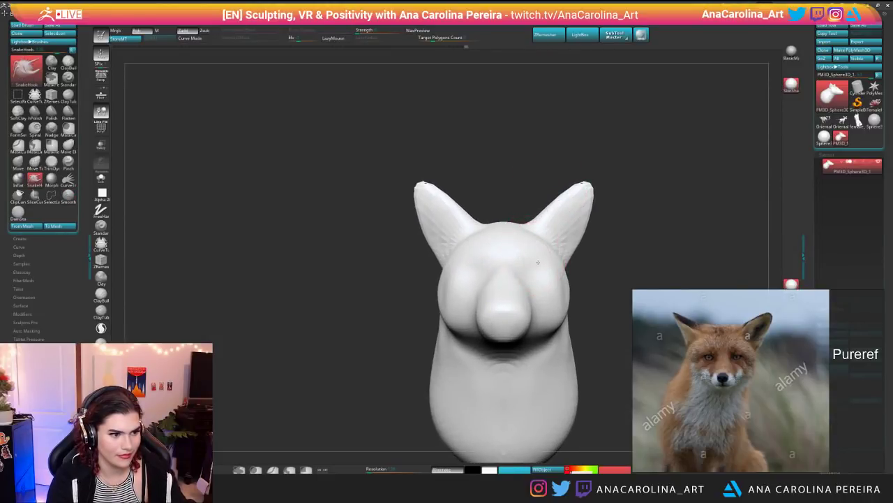
click(788, 57)
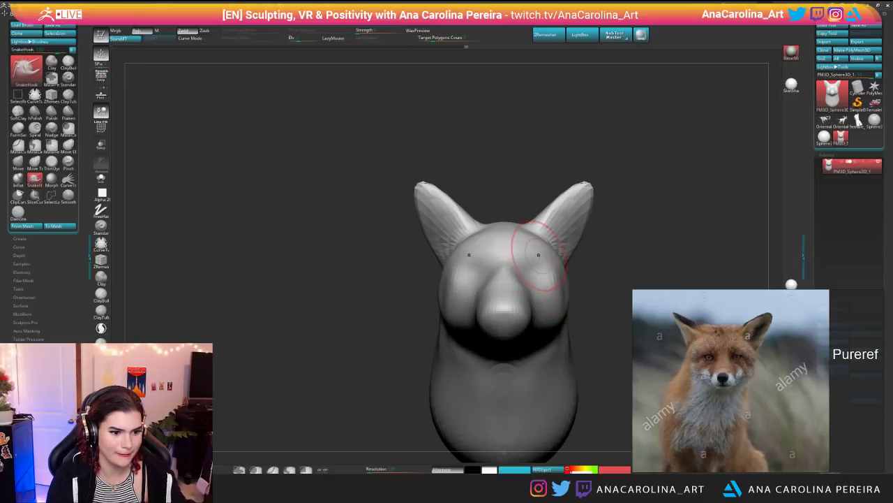
key(s)
drag(546, 239, 550, 239)
mouse_move(612, 239)
right_down()
mouse_move(573, 241)
mouse_move(579, 226)
right_up()
right_click(608, 239)
drag(566, 222, 536, 219)
Step: Adjust the upper line of the muzzle in side view with the SnakeHook brush
mouse_move(649, 147)
shift+right_down()
mouse_move(665, 131)
mouse_move(656, 105)
shift+right_up()
mouse_move(614, 182)
right_down()
mouse_move(646, 199)
mouse_move(642, 227)
mouse_move(617, 235)
right_up()
drag(578, 243, 579, 251)
shift+drag(608, 215, 601, 224)
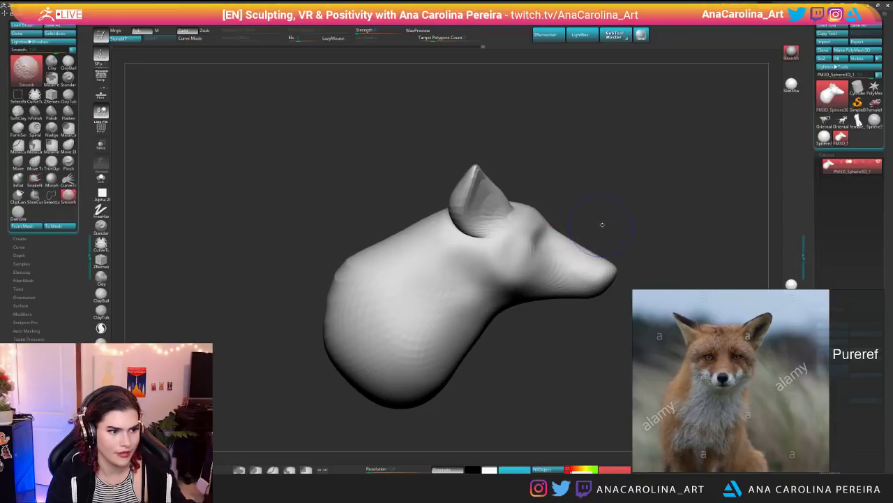
Step: Zoom in on the side-profile photo of the red fox against green foliage on the reference board
scroll(703, 440, down, 4)
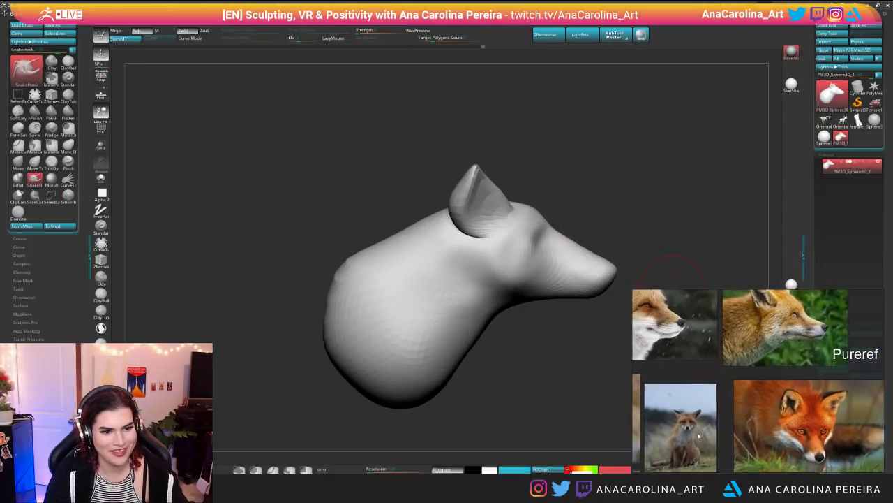
scroll(760, 383, up, 5)
scroll(760, 382, down, 3)
scroll(735, 413, up, 6)
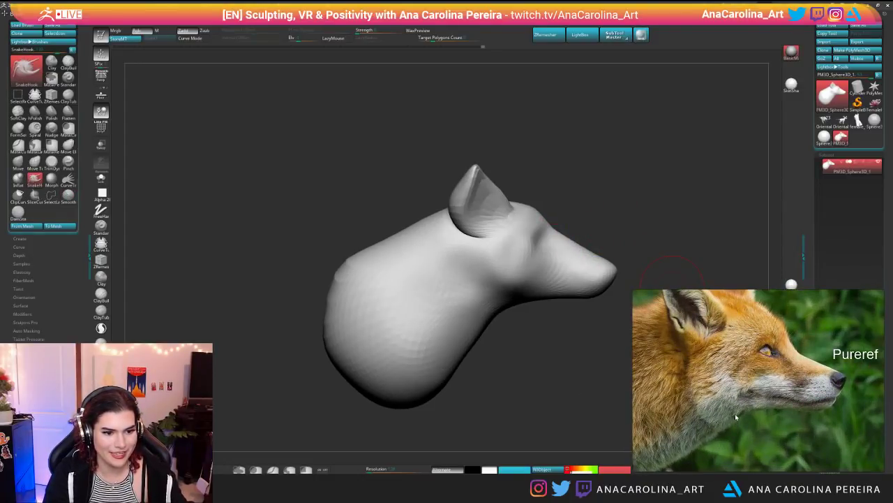
scroll(718, 427, down, 1)
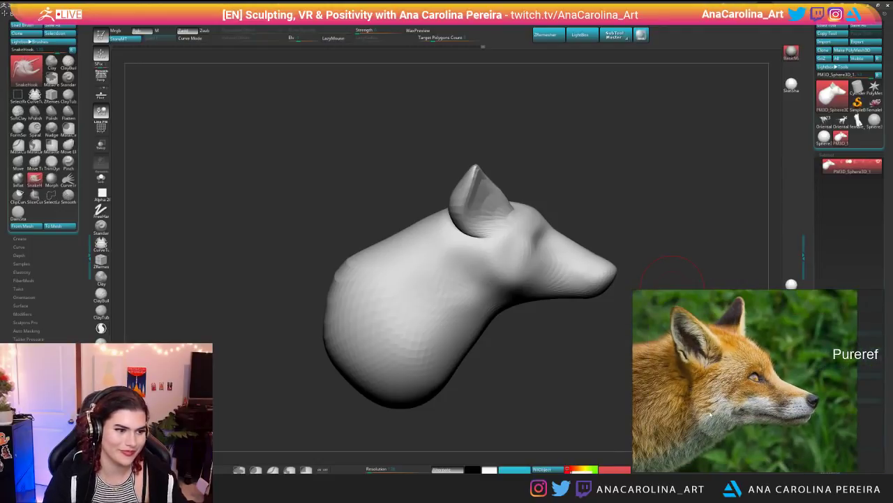
Step: Push the rear edge of the ear forward in side view to narrow its base with a resized SnakeHook brush
key(ctrl+z)
key(ctrl+shift+z)
key(space)
drag(553, 236, 554, 235)
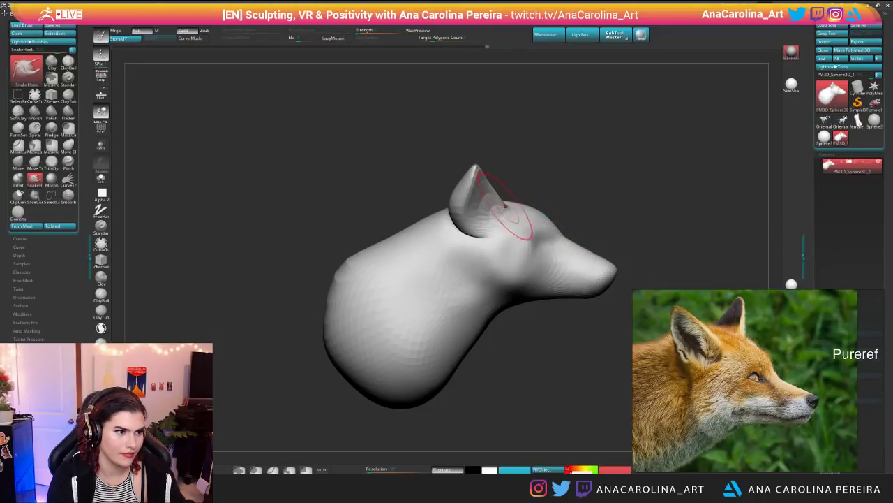
drag(452, 215, 473, 200)
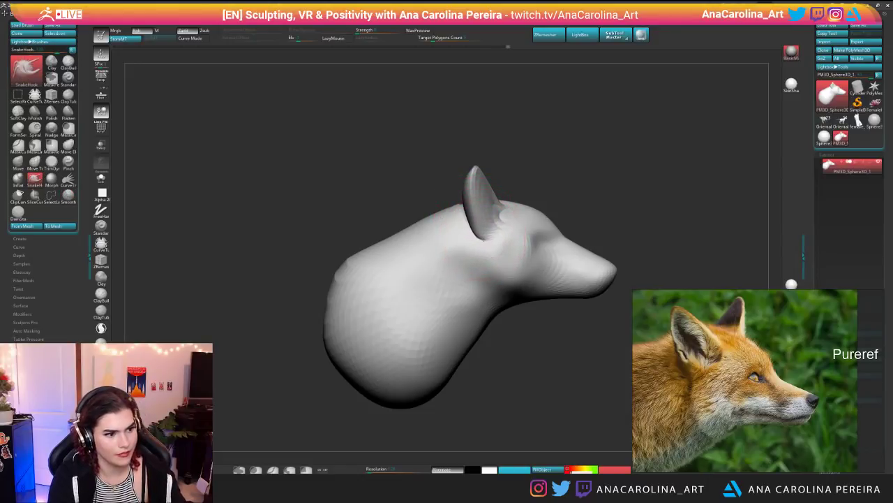
Step: Carve a crease behind the cheek from the ear base down to the jaw with the DamStandard brush and smooth it
key(b)
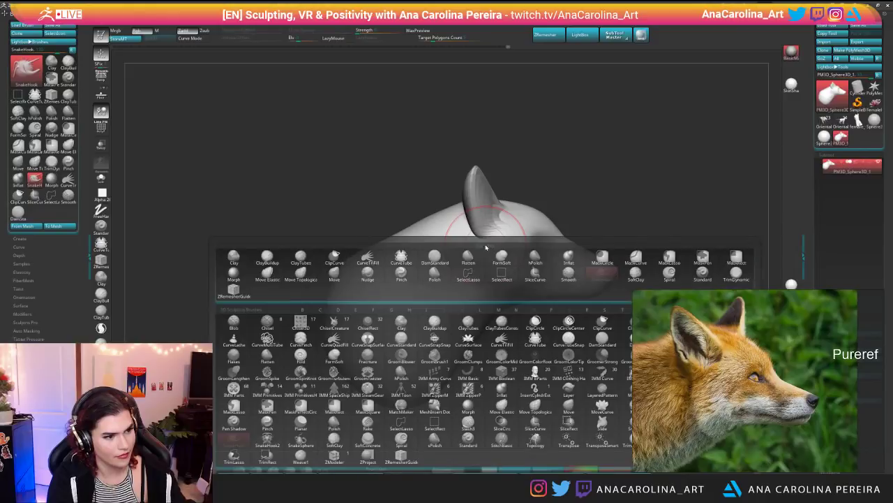
key(s)
key(space)
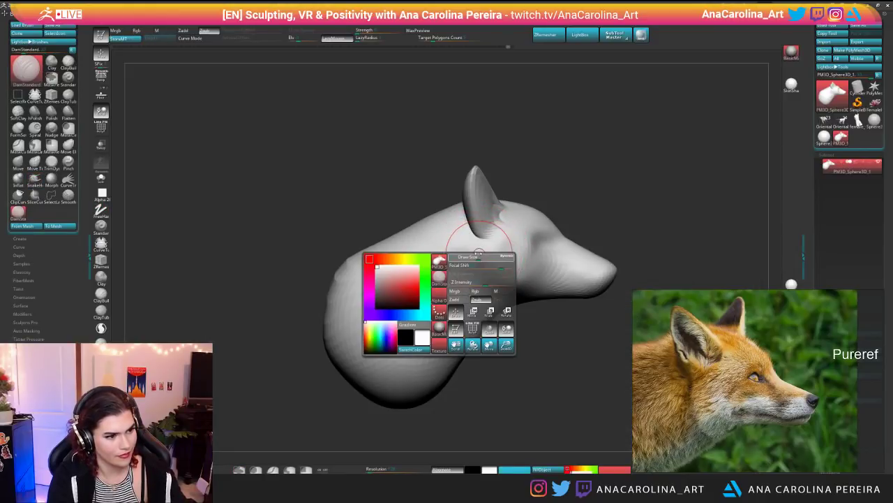
drag(480, 245, 484, 280)
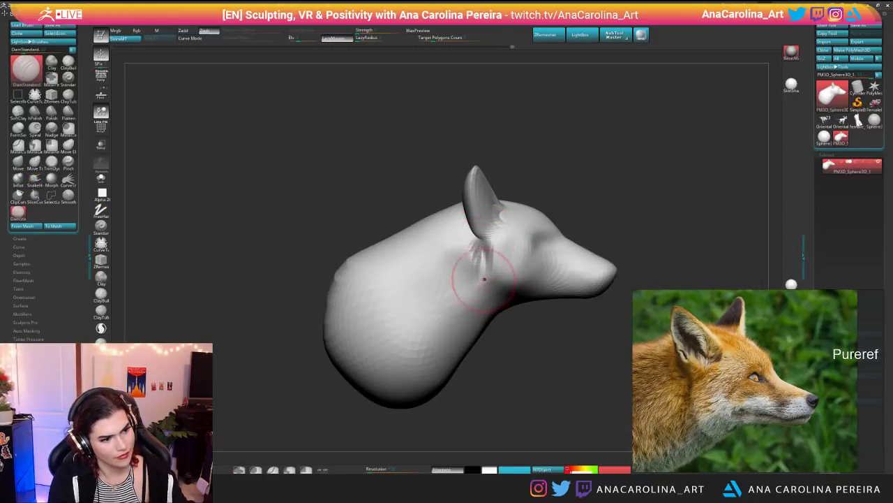
key(space)
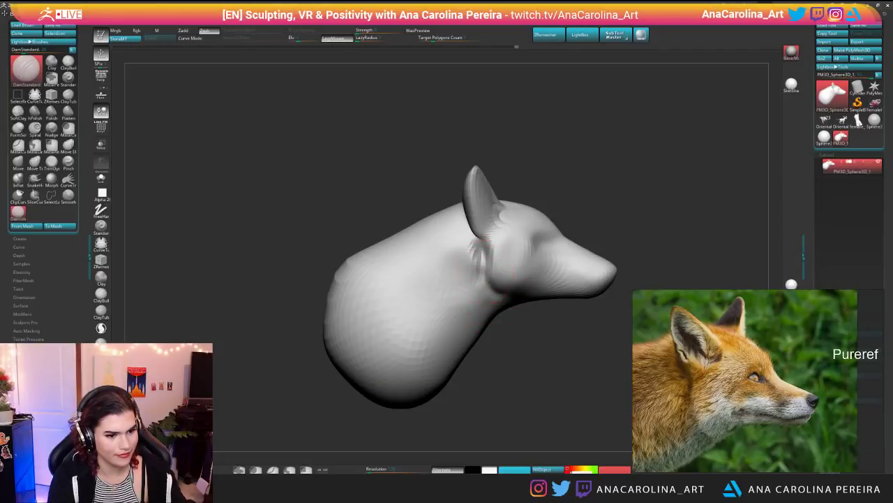
key(shift)
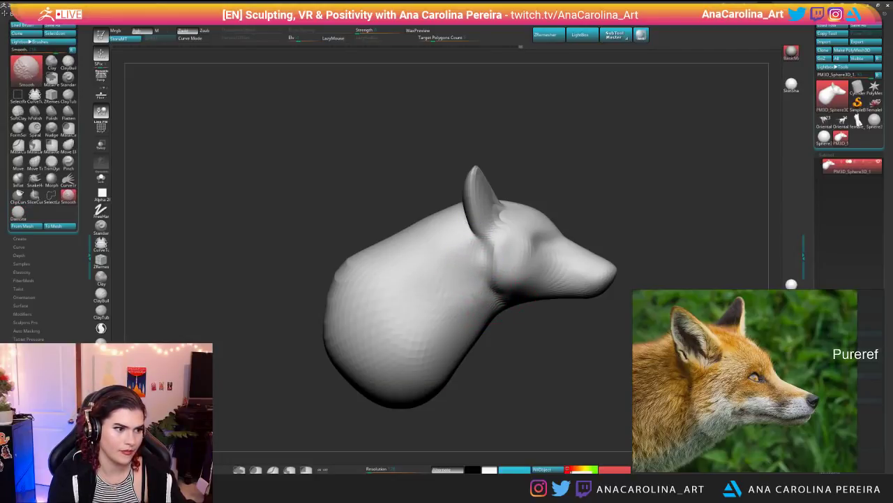
key(shift)
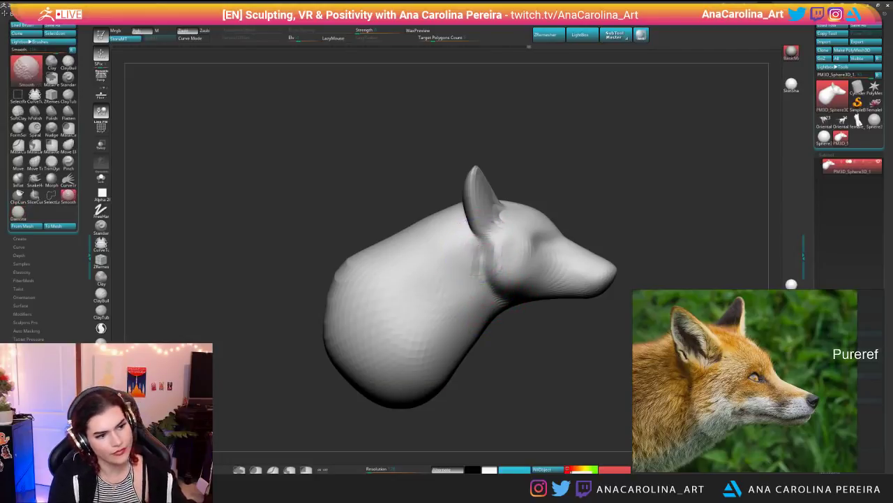
Step: Carve the mouth line from the muzzle tip back along its side with DamStandard and soften it with Smooth
mouse_move(540, 343)
alt+mouse_down()
mouse_move(446, 338)
mouse_move(538, 335)
mouse_move(440, 340)
alt+mouse_up()
mouse_move(619, 209)
mouse_down()
mouse_move(664, 210)
mouse_move(643, 173)
mouse_move(614, 174)
mouse_move(630, 207)
mouse_up()
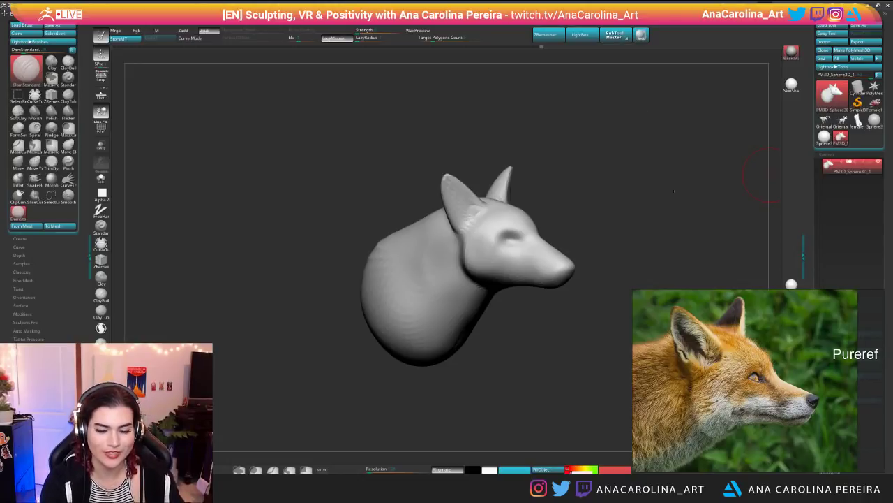
drag(392, 195, 560, 240)
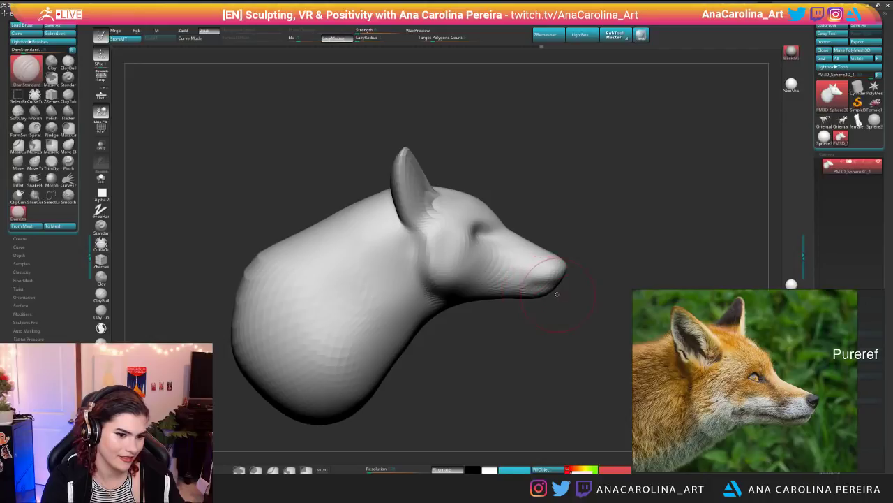
drag(557, 294, 495, 294)
mouse_move(560, 277)
mouse_down()
mouse_move(538, 276)
mouse_move(614, 282)
mouse_move(509, 268)
mouse_move(488, 279)
mouse_up()
key(space)
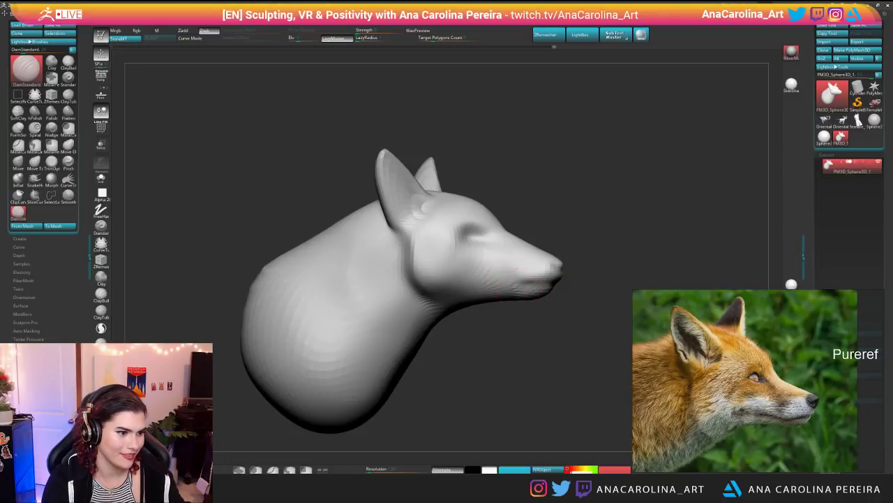
key(shift)
drag(573, 335, 418, 338)
key(shift)
drag(516, 337, 605, 337)
Step: Switch to a resized SnakeHook brush and zoom in on the front-facing sitting fox photo on the reference board
key(b)
key(s)
key(h)
key(space)
key(space)
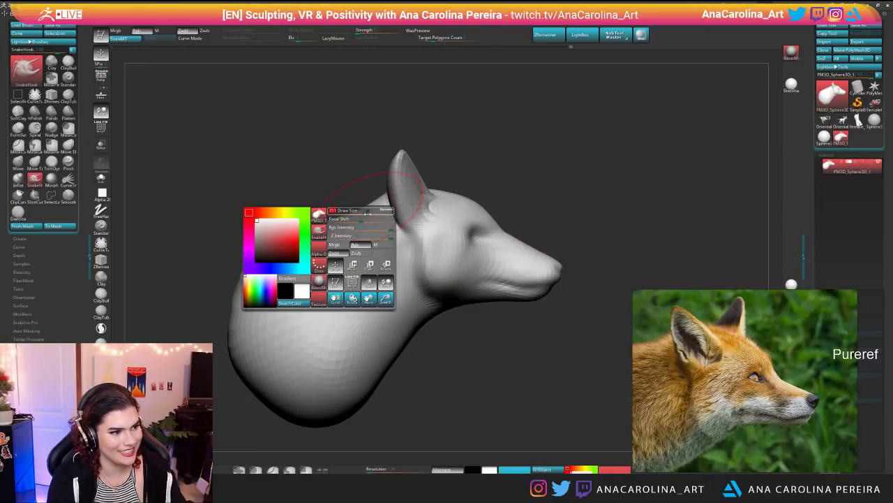
key(space)
alt+drag(449, 409, 447, 342)
drag(447, 342, 471, 380)
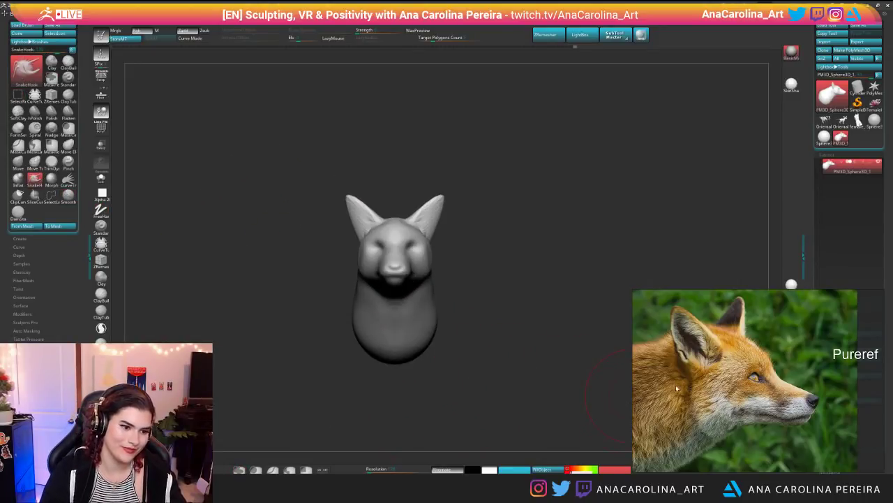
scroll(674, 388, down, 6)
middle_drag(679, 425, 695, 389)
scroll(695, 390, up, 4)
scroll(698, 391, up, 4)
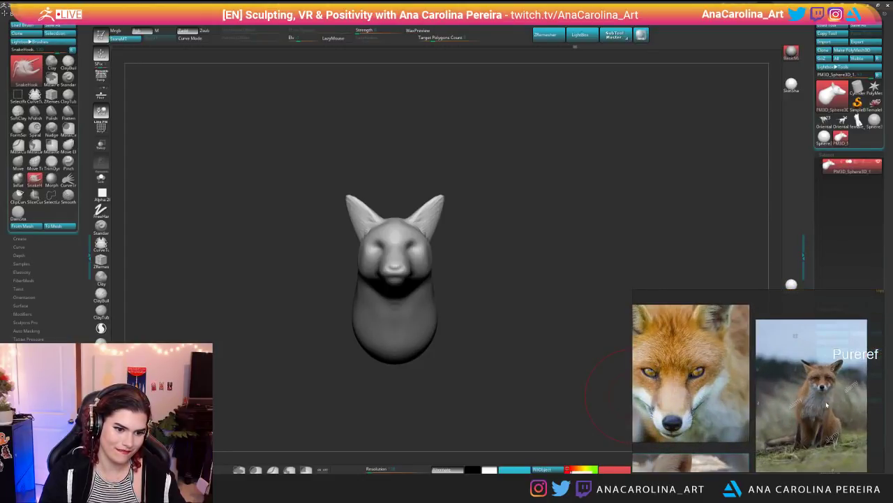
scroll(824, 398, up, 5)
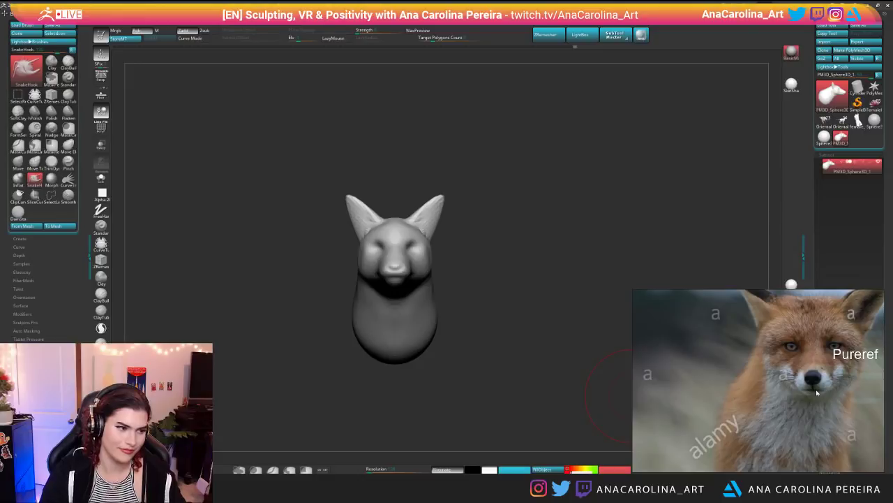
Step: Pull the cheeks outward with the SnakeHook brush to widen the face as in the front-facing fox photo
shift+drag(453, 231, 467, 231)
mouse_move(528, 207)
alt+mouse_down()
mouse_move(563, 272)
mouse_move(555, 297)
alt+mouse_up()
key(space)
click(550, 266)
mouse_move(511, 252)
alt+mouse_down()
mouse_move(507, 277)
mouse_move(480, 281)
mouse_move(487, 285)
alt+mouse_up()
mouse_move(558, 279)
mouse_down()
mouse_move(513, 293)
mouse_move(464, 294)
mouse_move(551, 289)
mouse_move(548, 238)
mouse_up()
mouse_move(548, 238)
mouse_down()
mouse_move(603, 241)
mouse_move(537, 241)
mouse_move(558, 284)
mouse_move(527, 300)
mouse_move(523, 356)
mouse_move(550, 346)
mouse_move(567, 276)
mouse_move(509, 279)
mouse_move(564, 284)
mouse_up()
Step: Carve slanted eye lines beside the muzzle and hollow out the inner ears with the DamStandard brush
key(space)
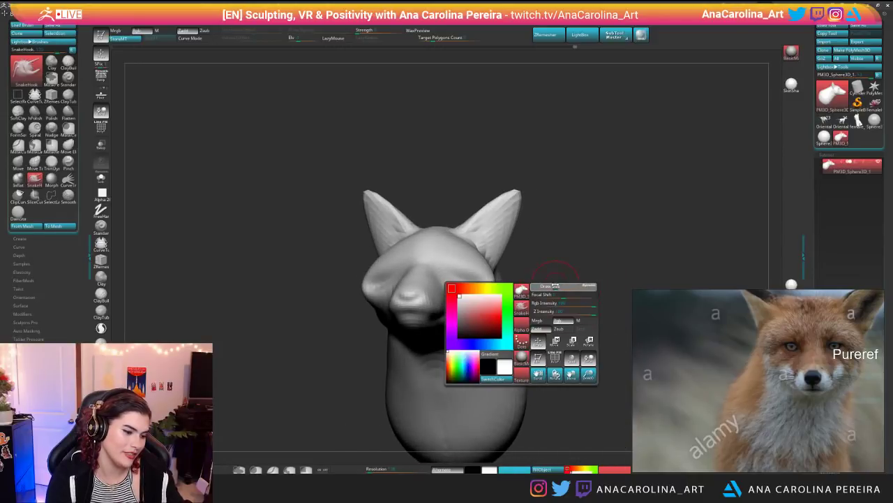
key(b)
key(d)
key(s)
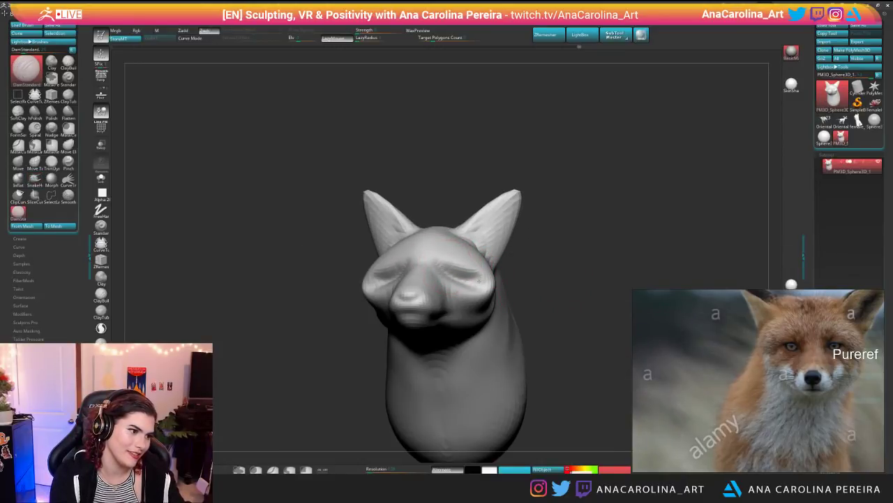
mouse_move(508, 274)
mouse_down()
mouse_move(457, 275)
mouse_move(639, 278)
mouse_move(593, 278)
mouse_move(499, 253)
mouse_move(503, 240)
mouse_up()
mouse_move(517, 252)
mouse_down()
mouse_move(588, 261)
mouse_move(590, 211)
mouse_move(552, 214)
mouse_move(555, 284)
mouse_up()
alt+drag(589, 314, 583, 300)
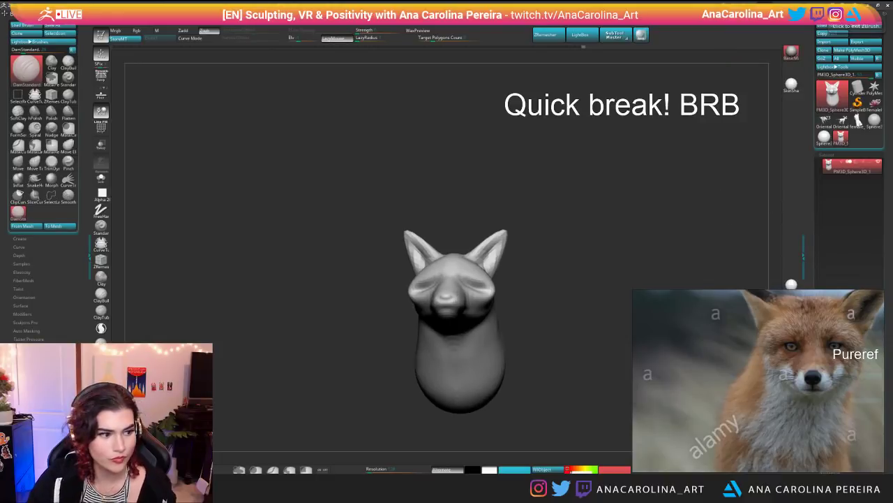
drag(796, 220, 779, 239)
mouse_move(606, 213)
alt+mouse_down()
mouse_move(643, 237)
mouse_move(678, 311)
mouse_move(671, 251)
mouse_move(680, 206)
alt+mouse_up()
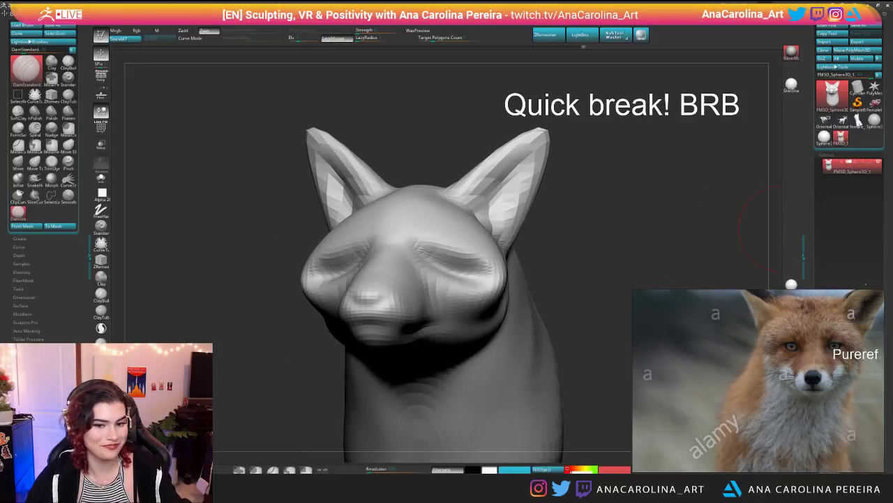
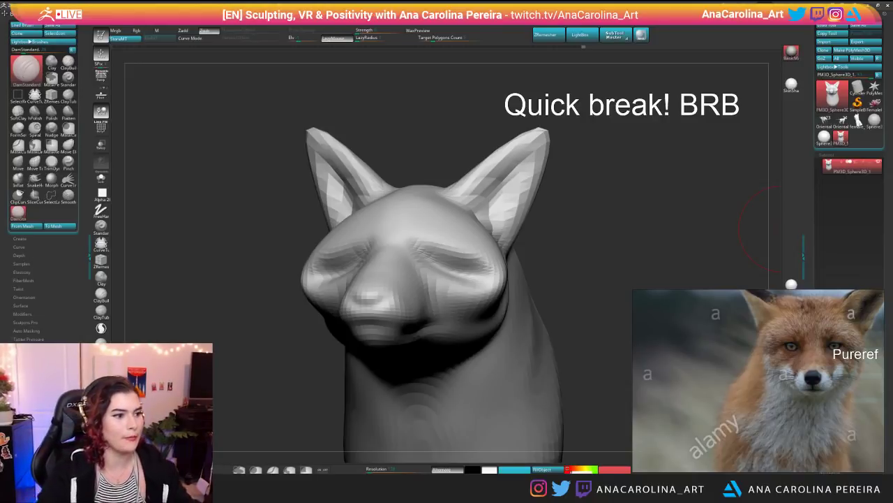
Step: Deepen the eye slits from the inner to the outer corners with a resized DamStandard brush
mouse_move(484, 168)
mouse_down()
mouse_move(562, 184)
mouse_move(553, 190)
mouse_up()
key(space)
mouse_move(428, 205)
mouse_down()
mouse_move(496, 229)
mouse_move(485, 239)
mouse_up()
mouse_move(548, 225)
alt+mouse_down()
mouse_move(550, 211)
mouse_move(552, 265)
alt+mouse_up()
drag(465, 226, 516, 233)
drag(422, 213, 481, 235)
mouse_move(568, 229)
alt+mouse_down()
mouse_move(585, 200)
mouse_move(601, 223)
alt+mouse_up()
Step: Build up the cheek area beneath the eye slits with a resized ClayBuildup brush
key(b)
key(c)
key(b)
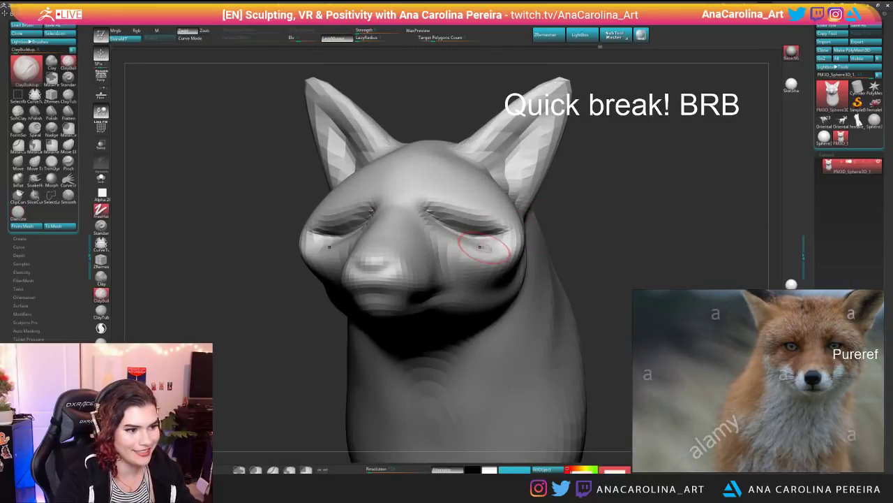
key(space)
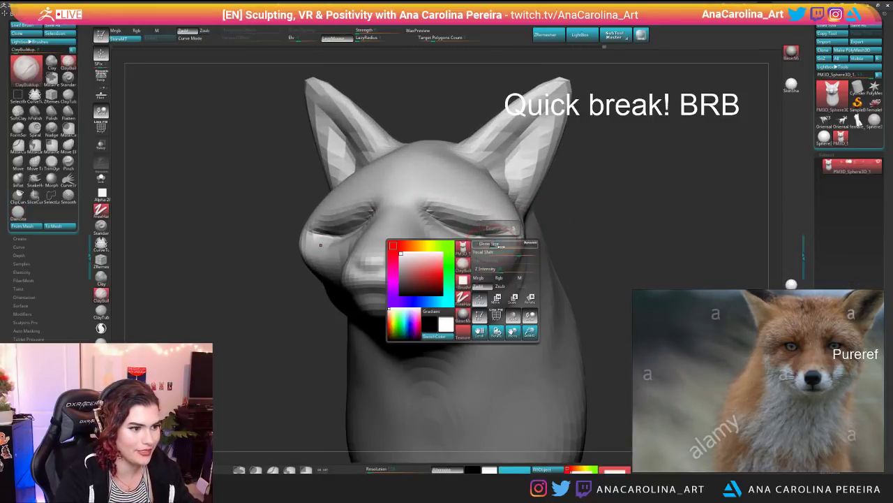
key(space)
drag(495, 246, 482, 247)
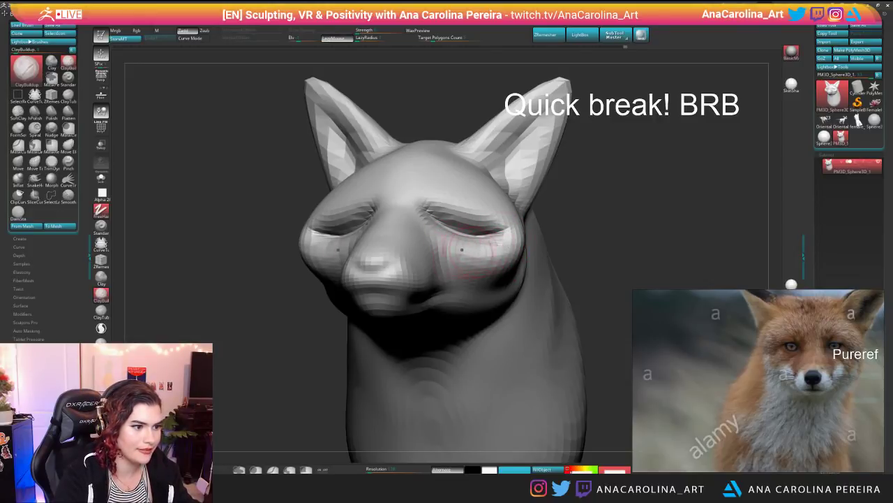
key(space)
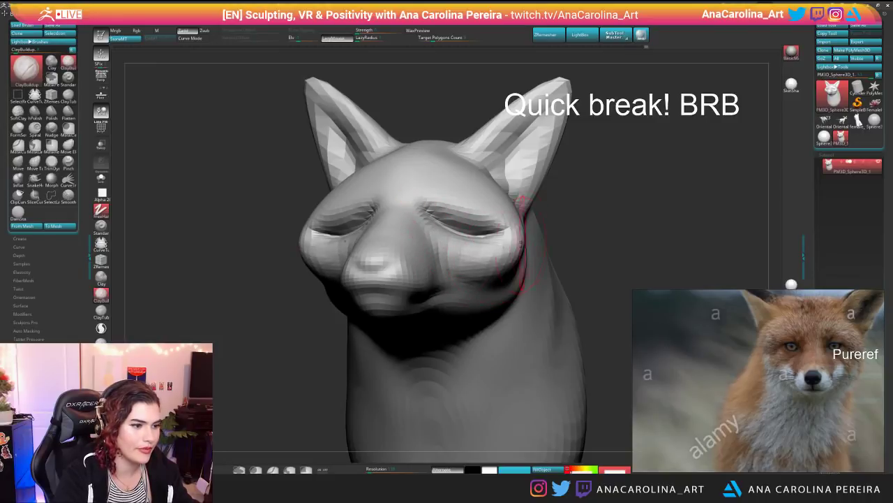
Step: Build up the upper eyelids and brows above the eye slits with ClayBuildup, undoing the last stroke
drag(640, 47, 641, 48)
mouse_move(380, 381)
mouse_down()
mouse_move(391, 386)
mouse_move(436, 279)
mouse_up()
drag(447, 215, 493, 233)
mouse_move(563, 223)
mouse_down()
mouse_move(624, 225)
mouse_move(561, 222)
mouse_up()
mouse_move(447, 178)
mouse_down()
mouse_move(499, 190)
mouse_move(447, 211)
mouse_move(438, 202)
mouse_move(447, 196)
mouse_move(478, 208)
mouse_move(490, 193)
mouse_up()
alt+drag(600, 202, 642, 232)
drag(455, 201, 452, 194)
key(ctrl+z)
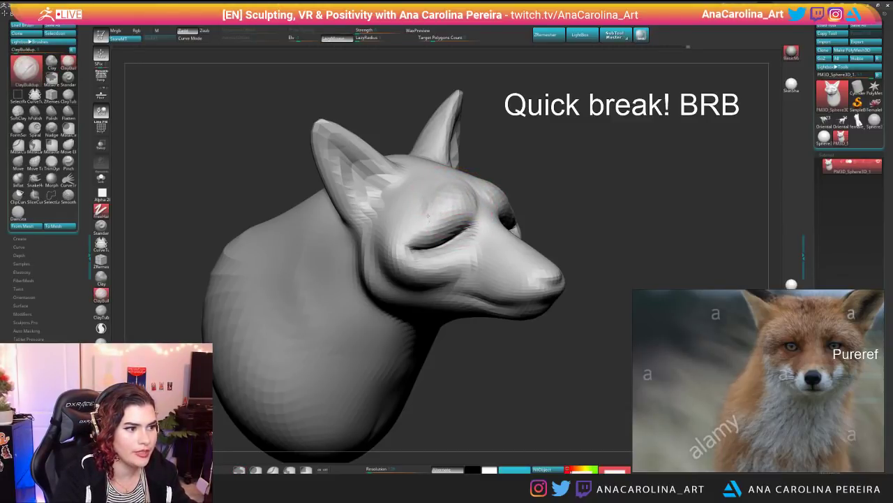
Step: Add more volume to the brow and the forehead beside it with ClayBuildup strokes
drag(638, 195, 522, 186)
drag(688, 209, 615, 219)
mouse_move(650, 192)
alt+mouse_down()
mouse_move(641, 144)
mouse_move(636, 208)
alt+mouse_up()
drag(531, 164, 563, 161)
mouse_move(548, 195)
mouse_down()
mouse_move(566, 146)
mouse_move(542, 142)
mouse_move(562, 144)
mouse_move(525, 203)
mouse_up()
drag(555, 176, 553, 206)
drag(558, 157, 565, 187)
drag(573, 140, 552, 183)
mouse_move(608, 155)
mouse_down()
mouse_move(650, 144)
mouse_move(649, 83)
mouse_move(648, 193)
mouse_move(648, 169)
mouse_move(591, 172)
mouse_move(436, 219)
mouse_move(448, 241)
mouse_move(397, 254)
mouse_move(659, 175)
mouse_up()
Step: Build up the side of the muzzle and the cheek under the eye with the ClayBuildup brush
key(f)
drag(506, 189, 507, 300)
right_click(506, 264)
key(b)
key(c)
key(b)
drag(555, 222, 599, 227)
drag(532, 242, 563, 253)
right_click(476, 273)
right_drag(477, 273, 523, 269)
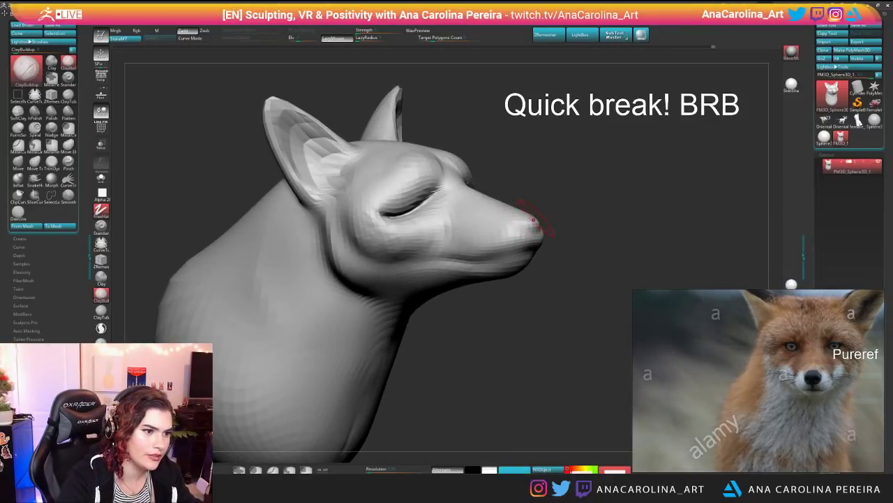
Step: Pull the nose tip up and shape the front of the muzzle beneath it with a resized SnakeHook brush
key(b)
key(s)
key(h)
drag(534, 218, 539, 212)
right_drag(550, 206, 494, 217)
key(space)
drag(518, 218, 508, 223)
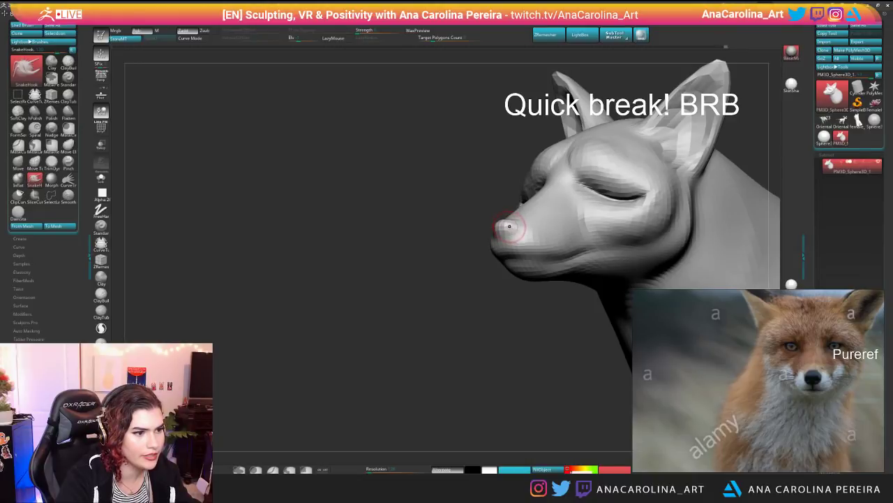
mouse_move(496, 284)
mouse_down()
mouse_move(548, 281)
mouse_move(493, 259)
mouse_move(520, 249)
mouse_up()
drag(662, 221, 636, 217)
drag(504, 246, 501, 249)
Step: Recarve the mouth line along the muzzle and hook its corner up toward the cheek with the DamStandard brush
drag(499, 285, 594, 275)
key(f)
ctrl+right_drag(595, 275, 600, 300)
mouse_move(600, 300)
mouse_down()
mouse_move(555, 299)
mouse_move(561, 275)
mouse_move(533, 273)
mouse_up()
drag(529, 267, 532, 270)
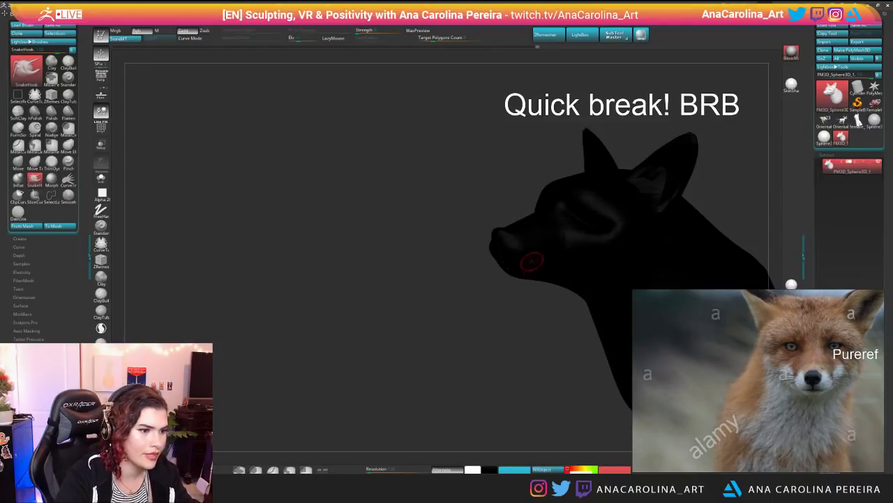
key(b)
key(d)
key(s)
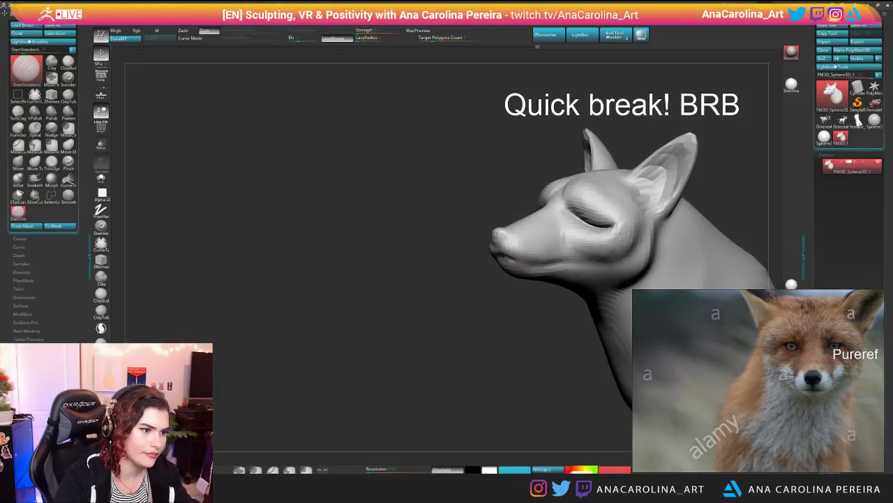
mouse_move(536, 264)
mouse_down()
mouse_move(578, 254)
mouse_move(567, 252)
mouse_up()
drag(577, 309, 687, 312)
drag(477, 263, 512, 247)
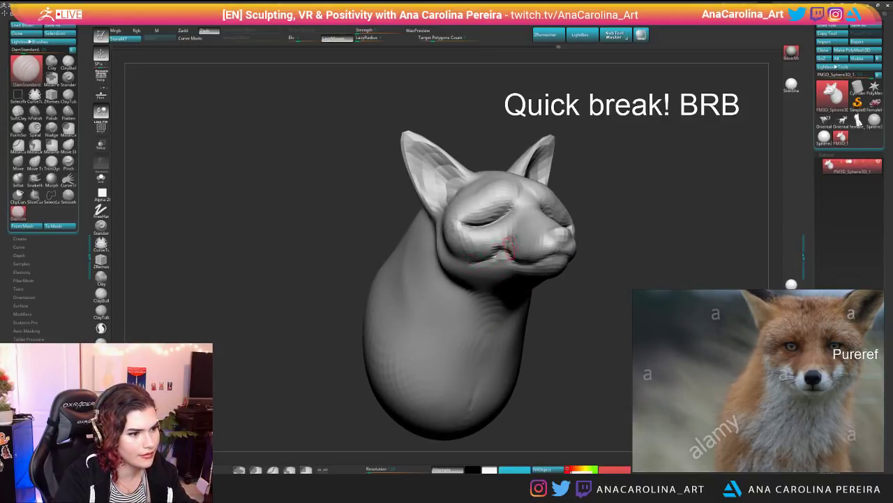
Step: Sharpen the crease at the mouth corner with DamStandard and smooth the lip around it
drag(580, 293, 631, 293)
mouse_move(501, 242)
mouse_down()
mouse_move(518, 233)
mouse_move(518, 243)
mouse_up()
drag(624, 222, 541, 211)
shift+drag(564, 253, 566, 259)
drag(505, 331, 588, 328)
shift+drag(512, 254, 517, 264)
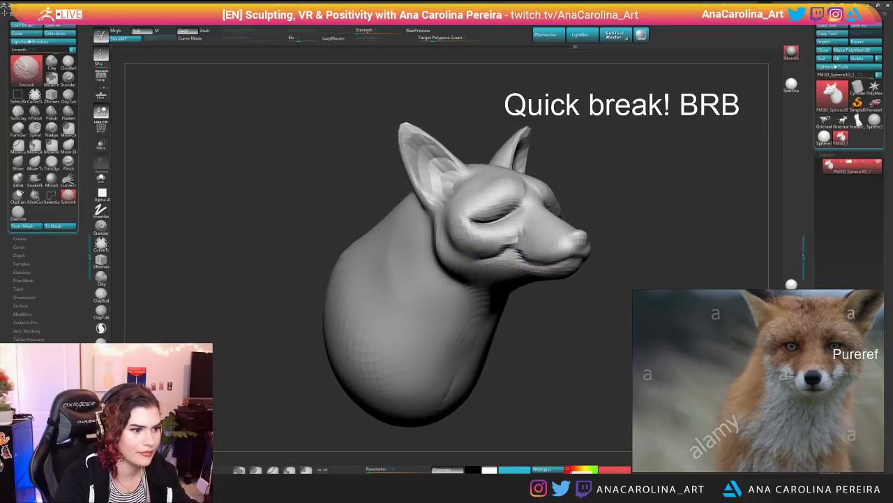
Step: Fill out the upper lip and the side of the muzzle above the mouth line with a resized ClayBuildup brush
mouse_move(600, 300)
alt+mouse_down()
mouse_move(576, 207)
mouse_move(591, 325)
alt+mouse_up()
key(b)
key(c)
key(b)
key(space)
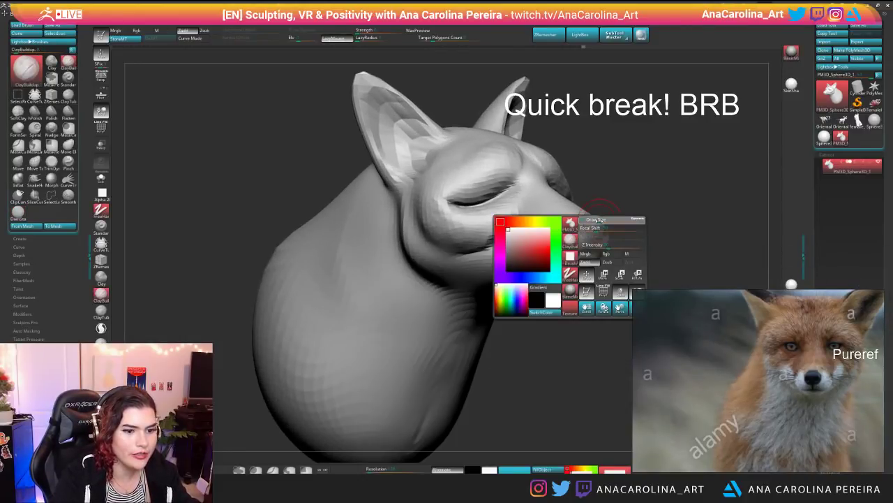
drag(593, 221, 598, 222)
mouse_move(625, 253)
mouse_down()
mouse_move(609, 254)
mouse_move(634, 255)
mouse_up()
drag(574, 234, 567, 239)
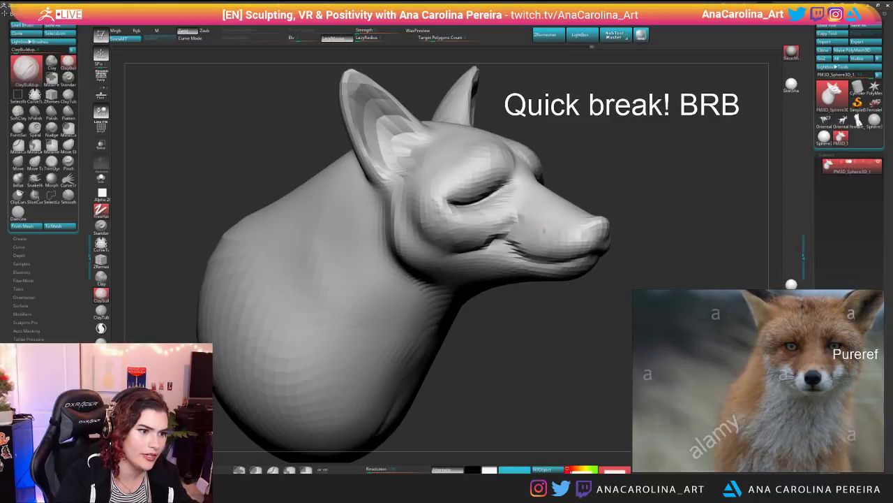
drag(633, 277, 576, 282)
alt+drag(505, 298, 488, 304)
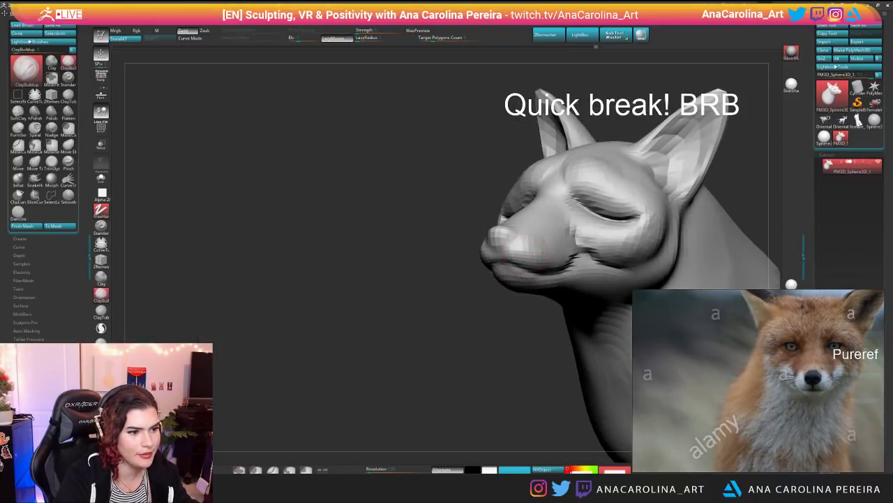
drag(528, 230, 517, 237)
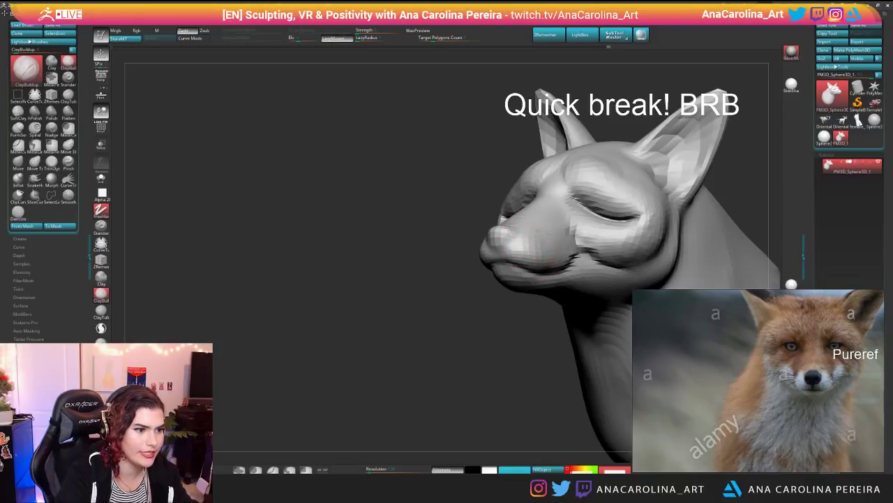
Step: Inspect the fox head and muzzle from both sides, the front and above to judge the mouth and overall proportions
alt+drag(536, 330, 522, 296)
mouse_move(498, 324)
mouse_down()
mouse_move(554, 328)
mouse_move(547, 304)
mouse_move(569, 327)
mouse_up()
mouse_move(593, 258)
alt+mouse_down()
mouse_move(612, 291)
mouse_move(623, 271)
mouse_move(543, 225)
alt+mouse_up()
key(space)
drag(438, 184, 443, 183)
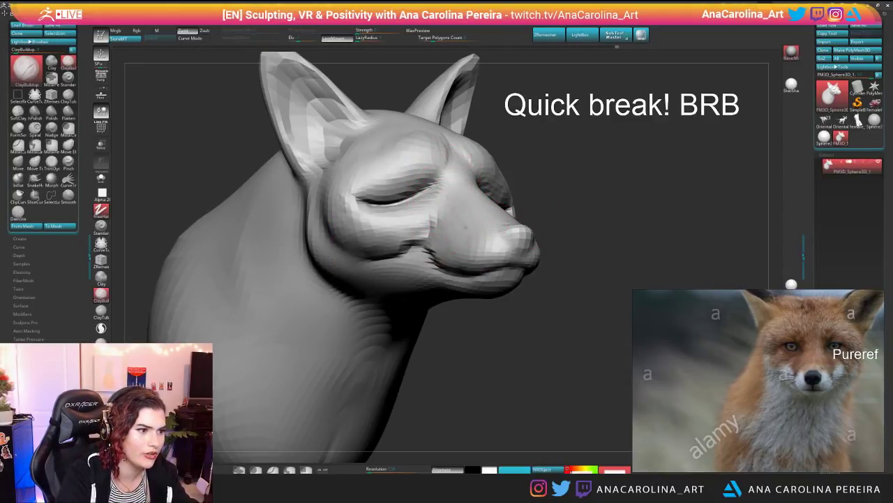
drag(602, 241, 457, 225)
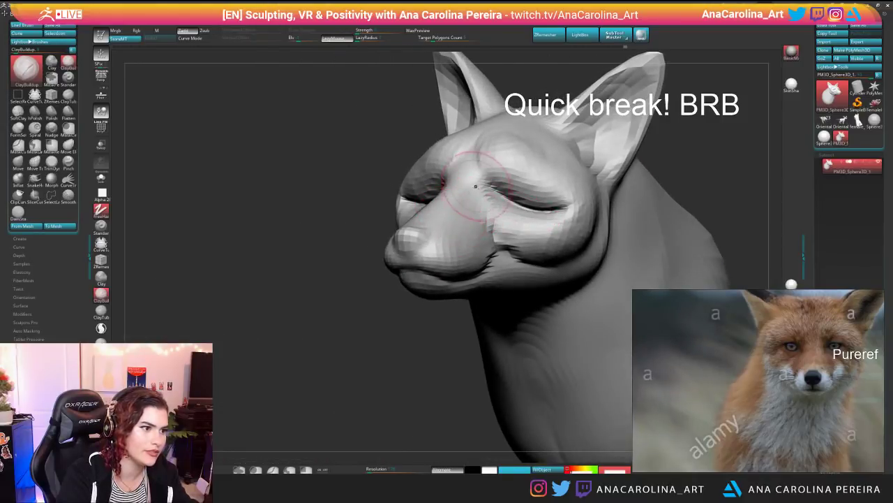
mouse_move(395, 343)
alt+mouse_down()
mouse_move(395, 409)
mouse_move(457, 405)
alt+mouse_up()
right_drag(497, 175, 495, 136)
right_click(496, 135)
mouse_move(568, 132)
right_down()
mouse_move(493, 136)
mouse_move(495, 192)
right_up()
right_click(493, 134)
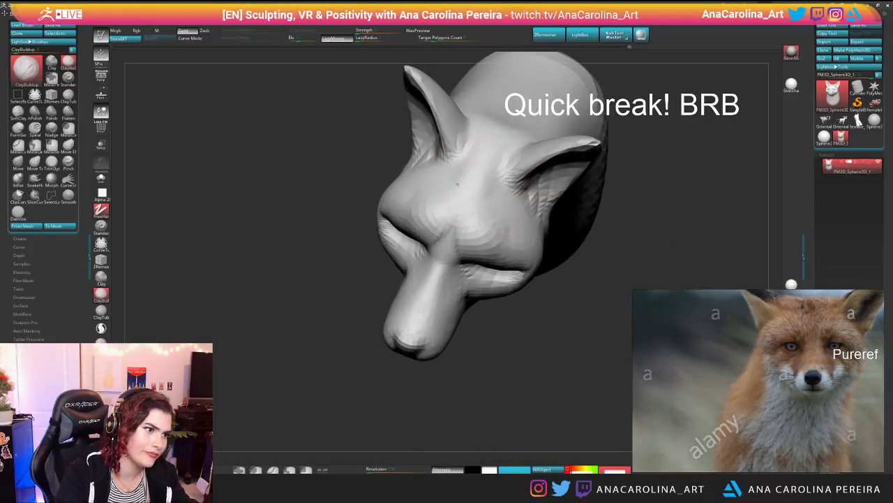
mouse_move(595, 251)
right_down()
mouse_move(642, 223)
mouse_move(628, 183)
right_up()
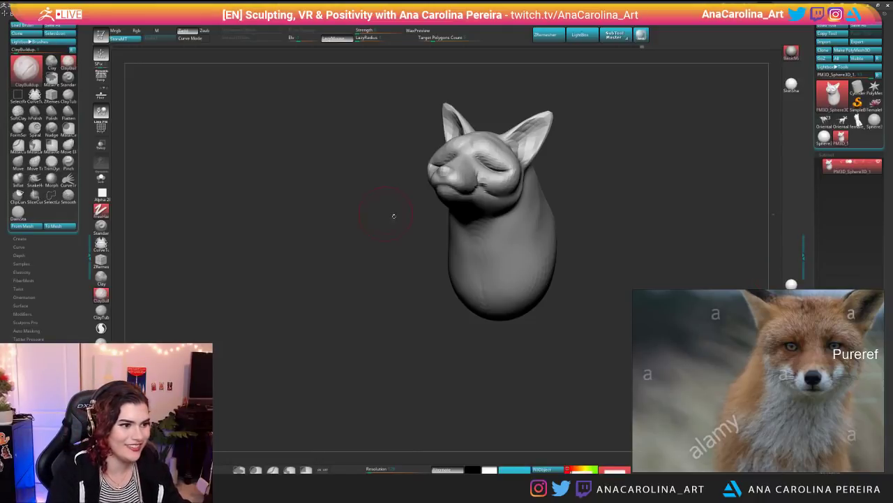
mouse_move(591, 237)
mouse_down()
mouse_move(622, 244)
mouse_move(544, 242)
mouse_up()
right_click(569, 234)
Step: Pull fur tufts out from the side of the cheek below the ear with the SnakeHook brush
mouse_move(535, 242)
right_down()
mouse_move(570, 235)
mouse_move(622, 185)
mouse_move(567, 201)
mouse_move(592, 163)
right_up()
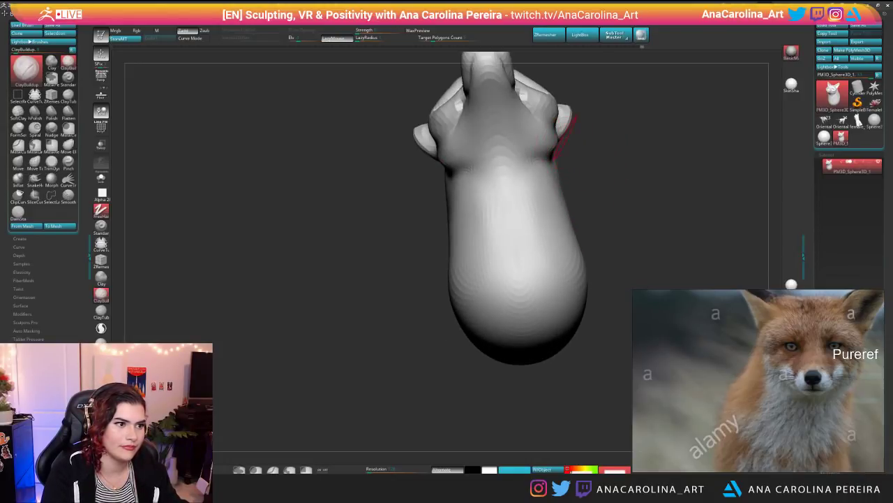
key(b)
key(s)
key(h)
right_drag(568, 144, 579, 187)
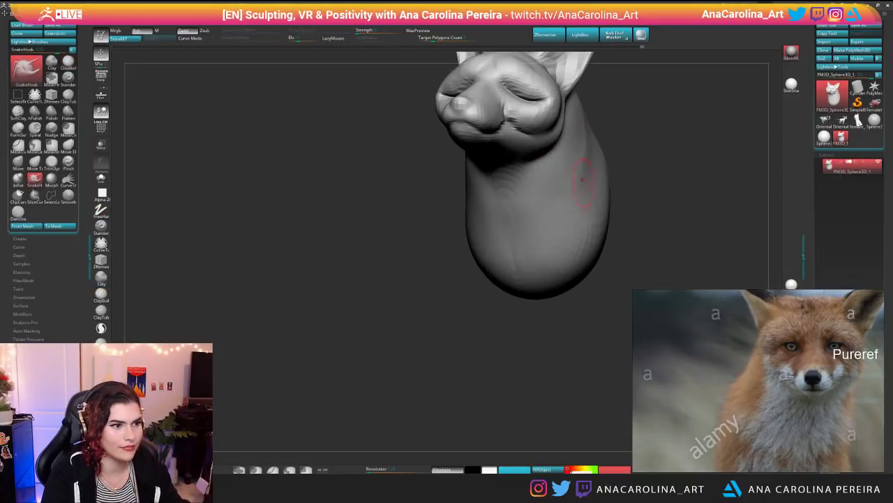
mouse_move(631, 107)
right_down()
mouse_move(638, 117)
mouse_move(588, 182)
mouse_move(559, 199)
right_up()
right_click(555, 203)
drag(545, 184, 562, 179)
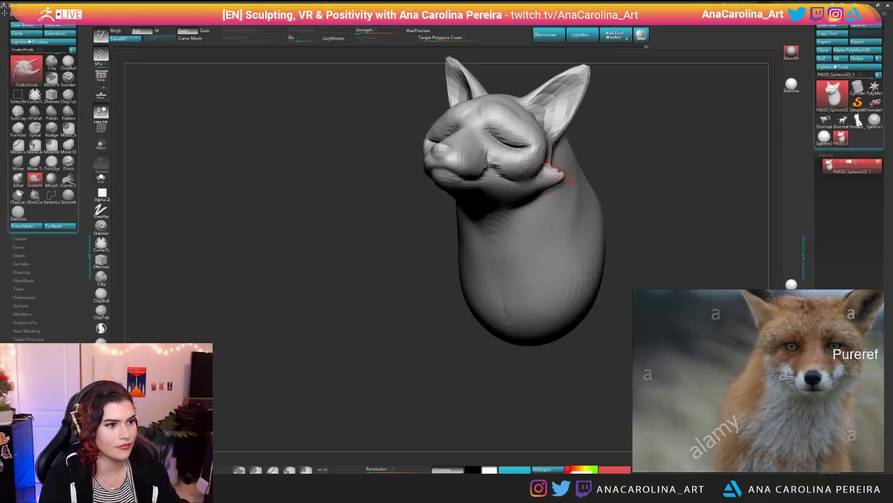
right_click(561, 159)
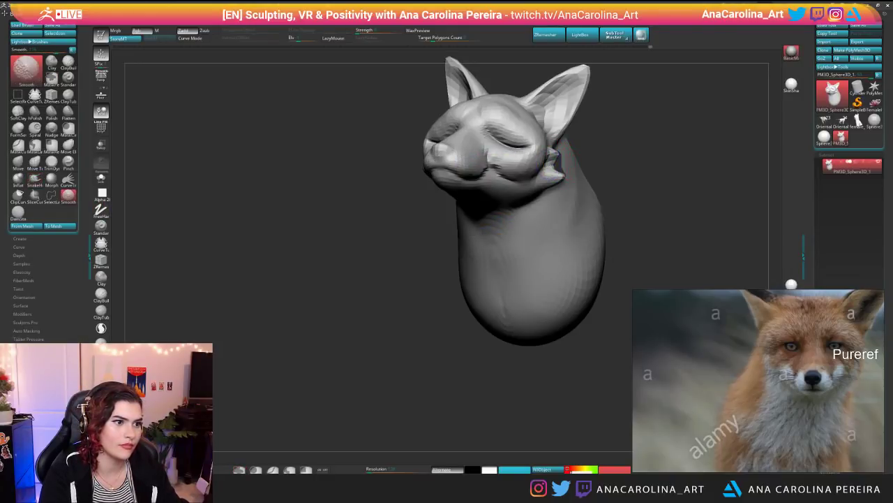
Step: Pull further fur tufts out along the back of the jaw with SnakeHook and smooth the surface around them
mouse_move(548, 189)
right_down()
mouse_move(529, 198)
mouse_move(485, 328)
right_up()
drag(539, 192, 553, 196)
mouse_move(598, 172)
right_down()
mouse_move(612, 170)
mouse_move(581, 110)
mouse_move(590, 201)
right_up()
right_drag(512, 217, 507, 221)
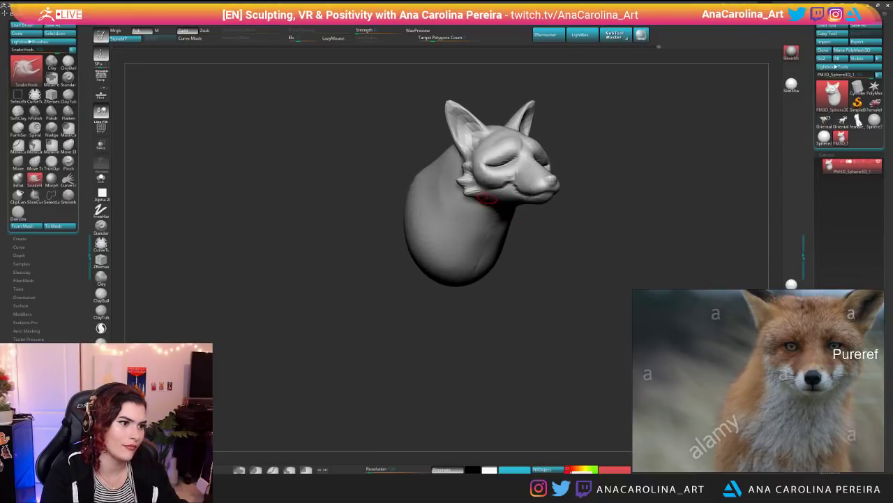
drag(492, 199, 483, 197)
right_drag(542, 241, 507, 239)
shift+drag(493, 199, 491, 192)
right_drag(492, 237, 441, 242)
ctrl+right_drag(441, 241, 487, 405)
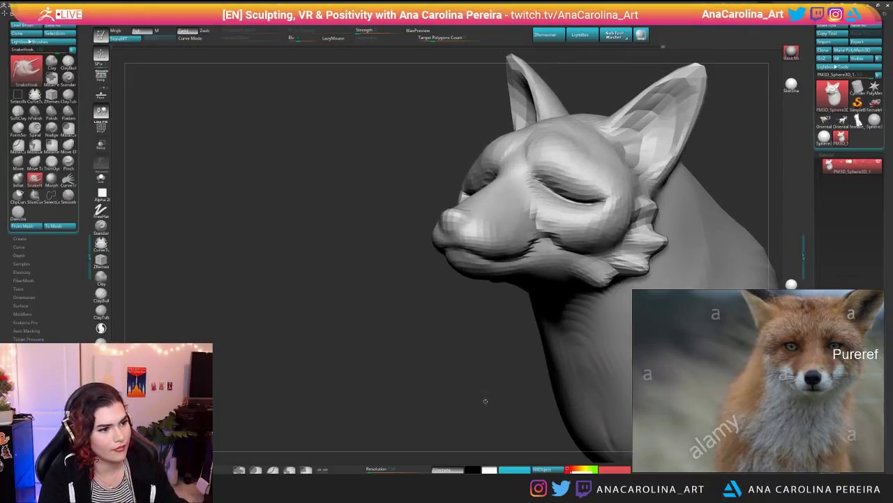
Step: Build up the cheek between the mouth corner and the fur tufts with a resized ClayBuildup brush
alt+right_drag(518, 321, 458, 332)
key(b)
key(c)
key(b)
key(space)
mouse_move(517, 231)
mouse_down()
mouse_move(515, 240)
mouse_move(544, 257)
mouse_up()
key(space)
drag(551, 225, 577, 269)
Step: Fill the underside of the jaw where it meets the throat with ClayBuildup and smooth the transition
ctrl+right_drag(558, 307, 544, 209)
right_drag(391, 231, 552, 251)
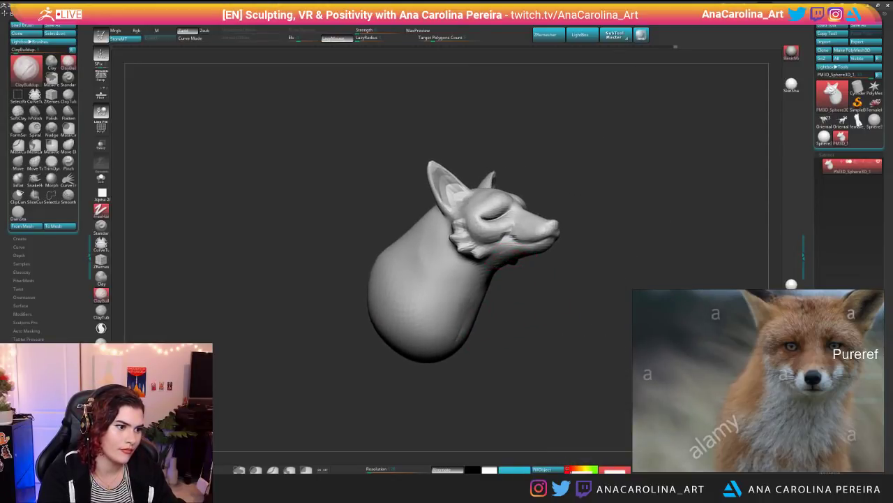
mouse_move(501, 267)
right_down()
mouse_move(507, 278)
mouse_move(534, 262)
mouse_move(506, 275)
mouse_move(535, 314)
right_up()
drag(494, 266, 476, 291)
right_drag(498, 302, 475, 292)
shift+drag(475, 289, 487, 275)
mouse_move(523, 293)
right_down()
mouse_move(493, 302)
mouse_move(562, 305)
mouse_move(572, 277)
right_up()
Step: Pull the upper back behind the neck outward in side view with an enlarged SnakeHook brush
key(b)
key(b)
key(s)
key(h)
right_drag(606, 171, 567, 187)
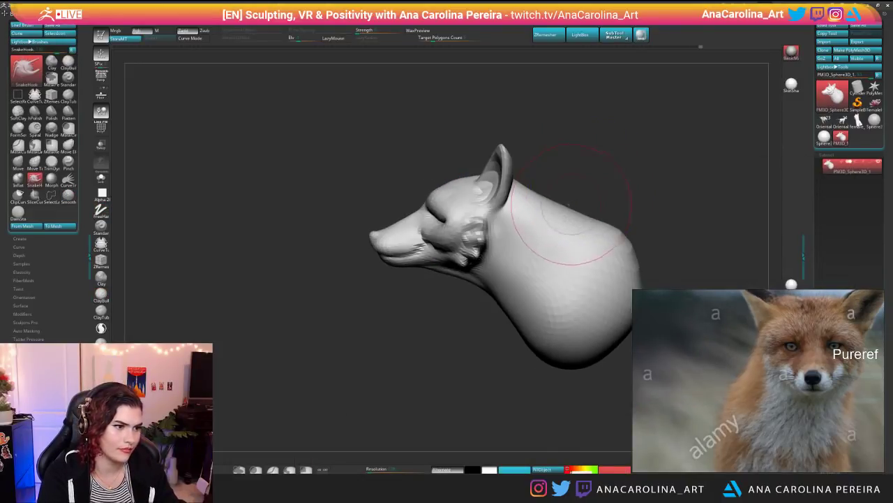
key(space)
mouse_move(592, 218)
mouse_down()
mouse_move(593, 201)
mouse_move(635, 232)
mouse_up()
alt+right_drag(619, 216, 560, 187)
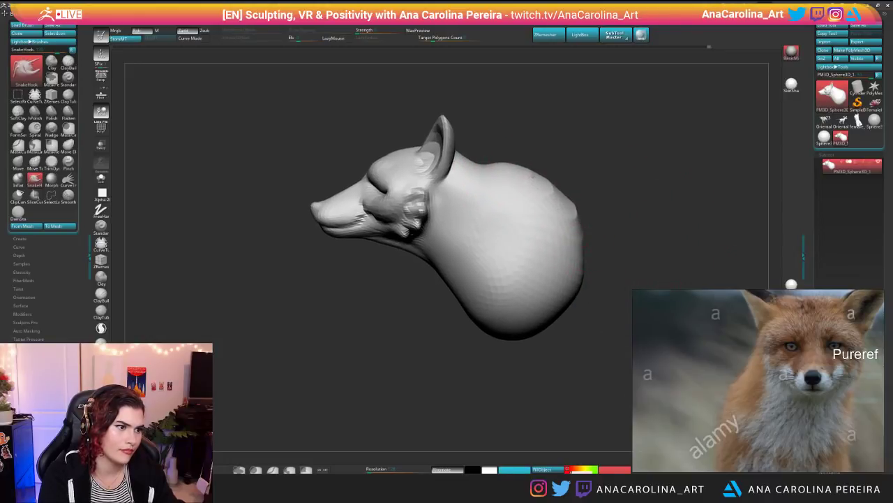
Step: Extend the rear and lower back of the body outward with large SnakeHook strokes
drag(574, 211, 589, 219)
drag(571, 260, 579, 348)
mouse_move(581, 260)
right_down()
mouse_move(600, 259)
mouse_move(585, 254)
right_up()
drag(581, 254, 588, 256)
mouse_move(606, 258)
shift+right_down()
mouse_move(649, 257)
mouse_move(606, 270)
shift+right_up()
Step: Reshape the lower eyelid and the inner eye area with a smaller SnakeHook brush, checking it from several angles
right_click(547, 238)
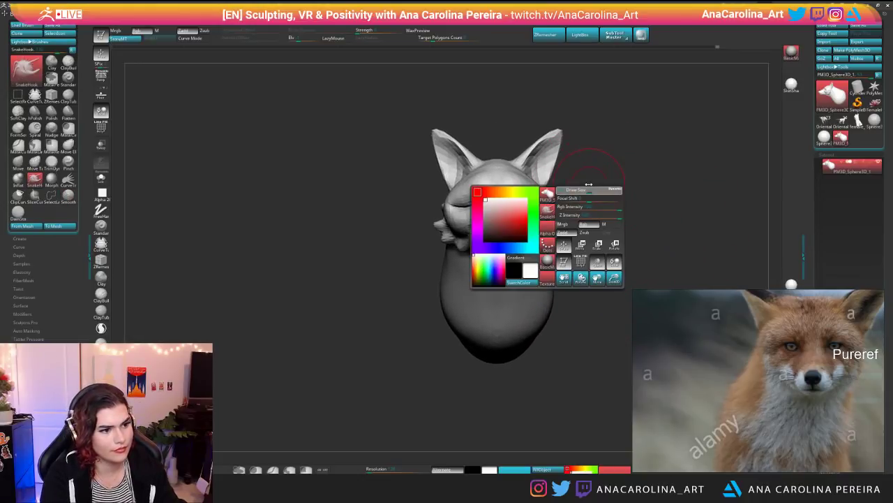
mouse_move(516, 176)
right_down()
mouse_move(568, 184)
mouse_move(552, 171)
mouse_move(516, 179)
right_up()
right_drag(462, 192, 522, 185)
right_drag(541, 135, 504, 137)
right_drag(631, 124, 639, 241)
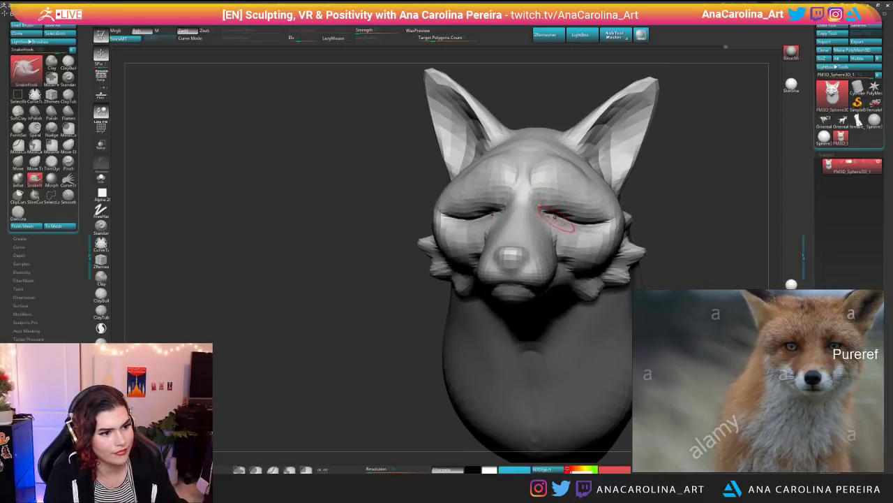
right_drag(633, 232, 586, 222)
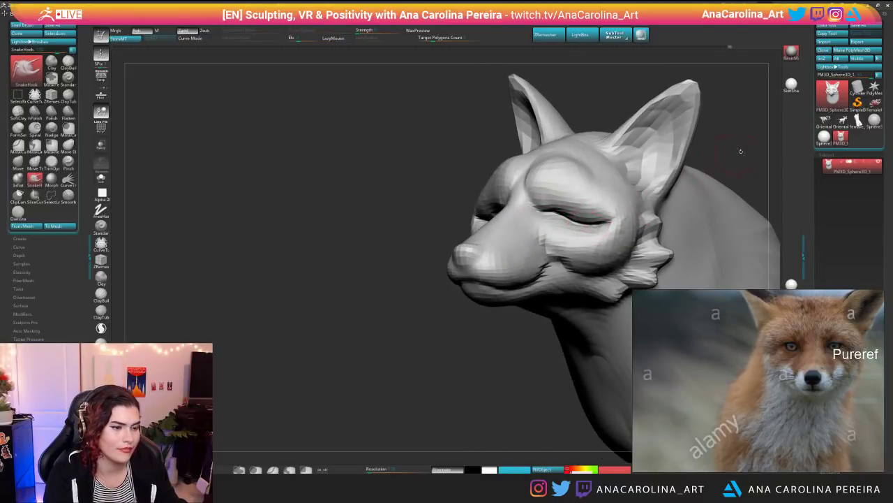
right_drag(734, 153, 566, 219)
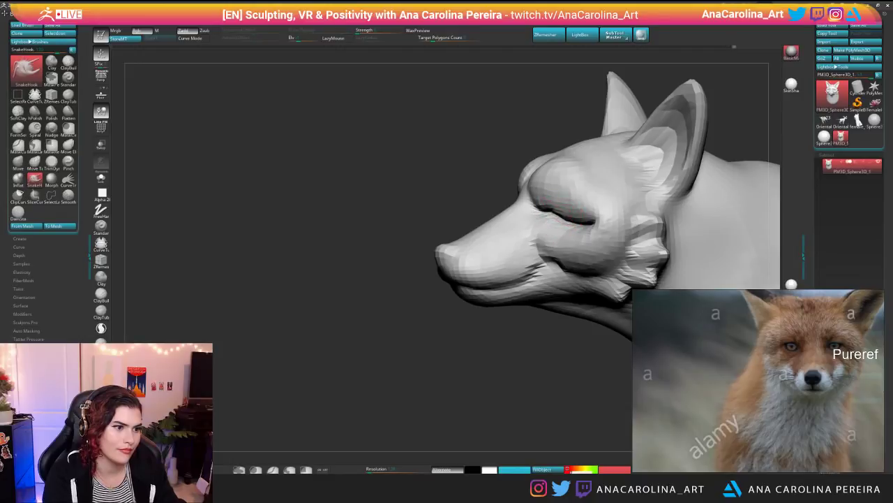
right_drag(557, 242, 586, 237)
key(space)
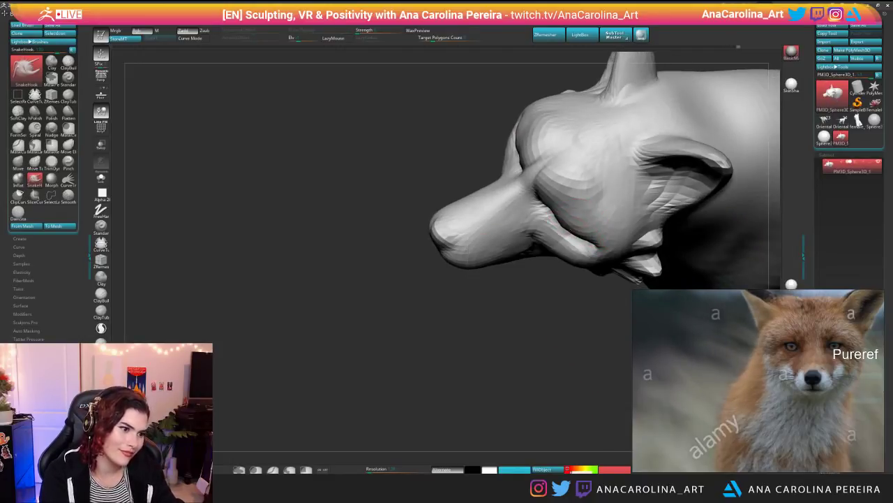
right_drag(558, 219, 621, 206)
drag(621, 206, 661, 230)
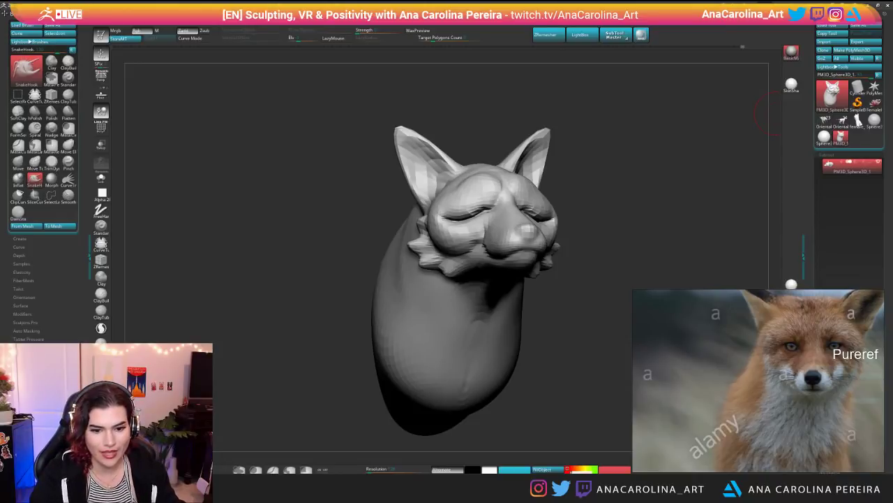
Step: Reshape the front of the chest below the head with a resized SnakeHook brush
right_drag(564, 253, 515, 246)
alt+right_drag(615, 243, 526, 208)
right_click(587, 251)
right_drag(587, 251, 534, 250)
mouse_move(531, 243)
mouse_down()
mouse_move(549, 237)
mouse_move(559, 296)
mouse_move(547, 336)
mouse_up()
ctrl+right_drag(546, 338, 517, 359)
right_click(518, 361)
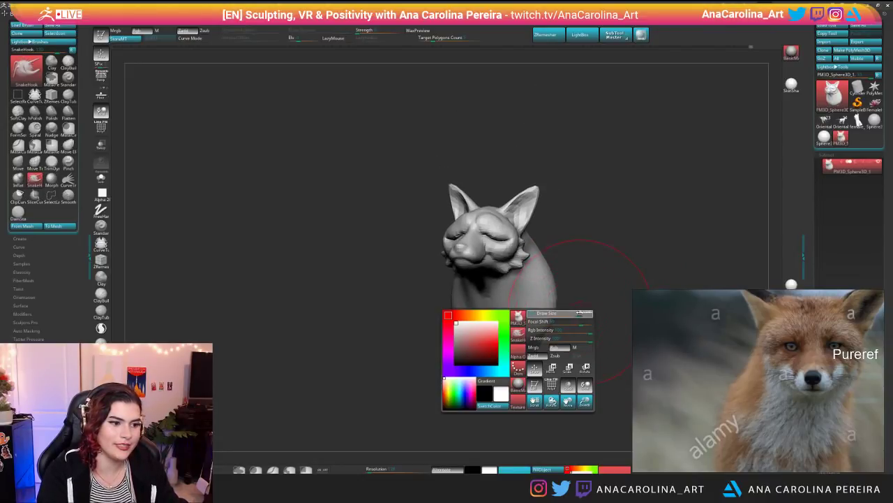
Step: Stretch the chest downward and narrow the base of the body with a large SnakeHook brush
alt+right_drag(600, 356, 519, 304)
mouse_move(549, 273)
mouse_down()
mouse_move(552, 302)
mouse_move(535, 301)
mouse_move(581, 285)
mouse_move(573, 335)
mouse_move(522, 331)
mouse_up()
mouse_move(522, 361)
right_down()
mouse_move(619, 357)
mouse_move(566, 369)
mouse_move(564, 349)
right_up()
right_click(494, 389)
right_click(488, 388)
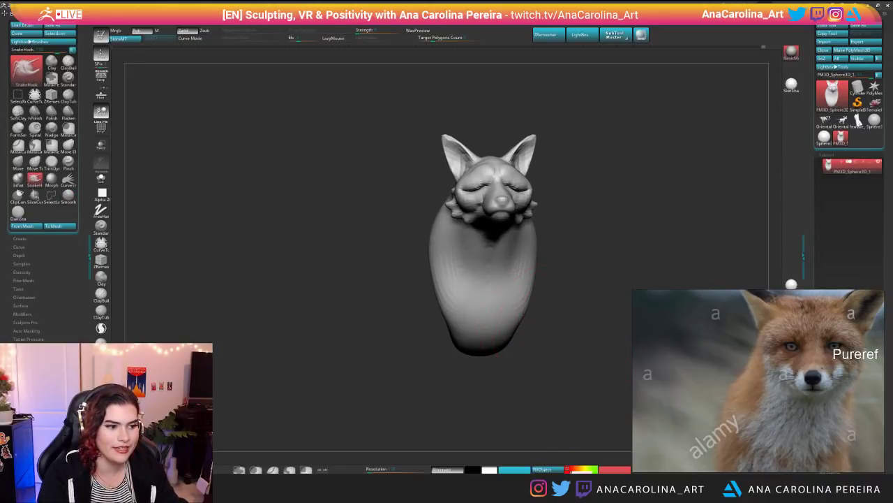
Step: Draw the base of the body down and shape its lower sides with SnakeHook, smoothing the flank
drag(538, 317, 525, 305)
right_drag(551, 328, 670, 328)
drag(505, 327, 536, 343)
mouse_move(536, 278)
mouse_down()
mouse_move(556, 274)
mouse_move(555, 284)
mouse_up()
right_drag(559, 300, 536, 301)
mouse_move(606, 405)
right_down()
mouse_move(544, 409)
mouse_move(478, 391)
right_up()
mouse_move(598, 244)
shift+mouse_down()
mouse_move(584, 217)
mouse_move(586, 252)
shift+mouse_up()
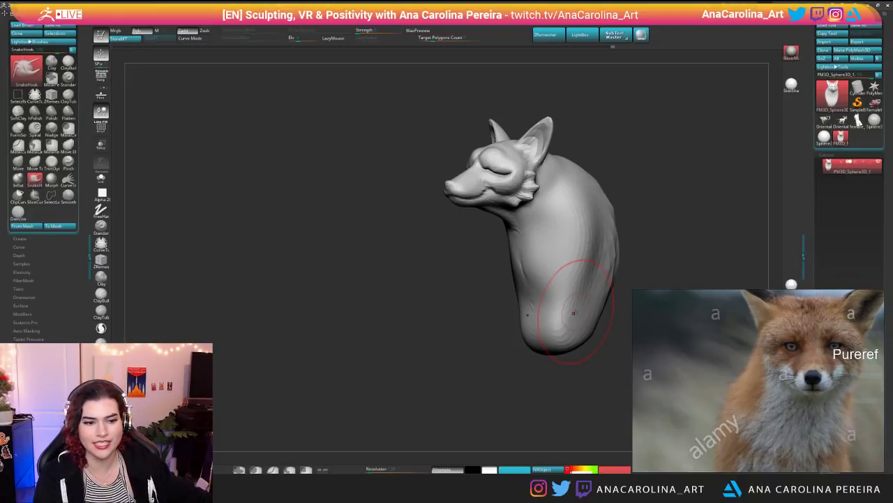
drag(609, 363, 553, 359)
Step: Raise a rounded shoulder hump on the upper back with a larger SnakeHook brush and smooth the rear of the back
key(shift)
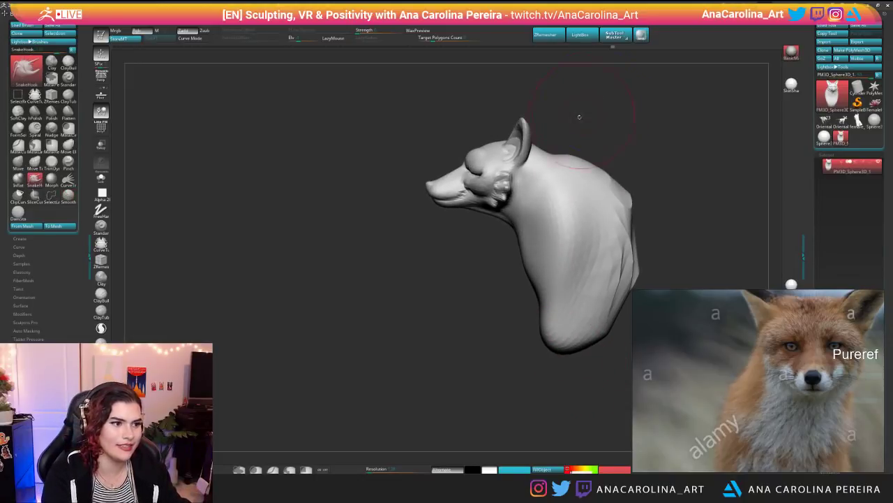
key(space)
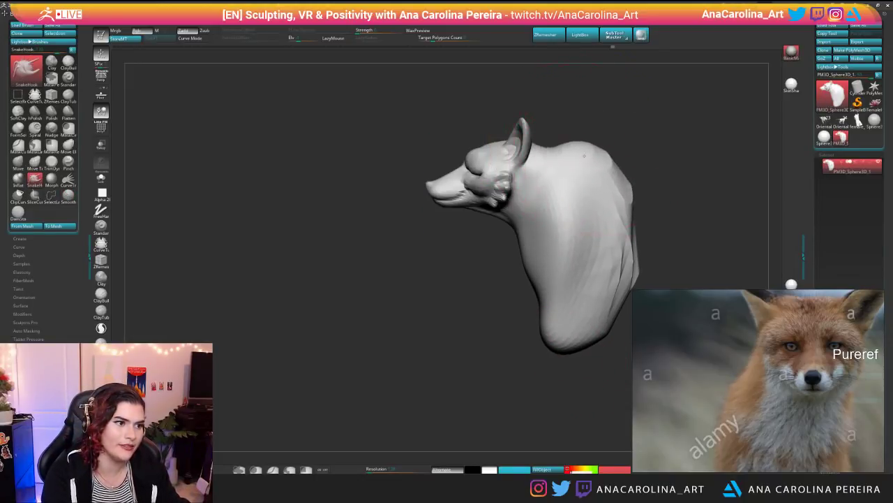
drag(642, 196, 643, 190)
drag(621, 187, 630, 185)
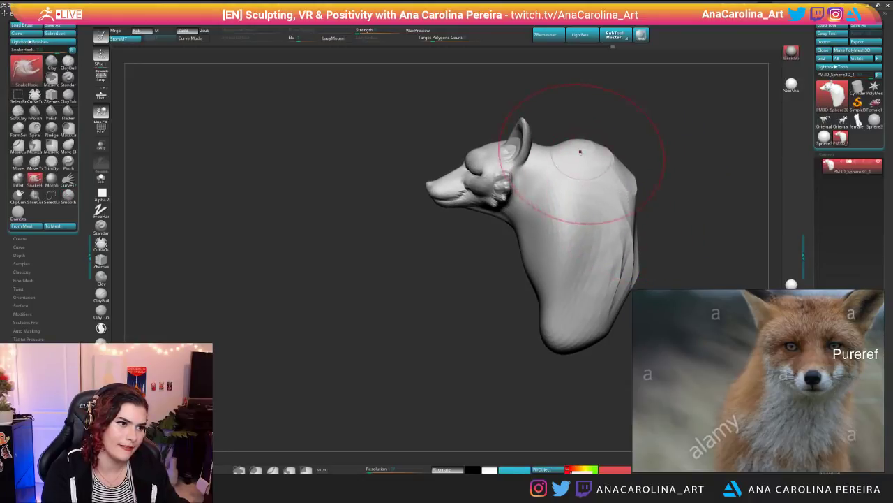
drag(580, 151, 578, 144)
mouse_move(644, 203)
mouse_down()
mouse_move(636, 223)
mouse_move(649, 221)
mouse_move(640, 222)
mouse_up()
key(space)
shift+drag(626, 216, 618, 250)
drag(621, 214, 739, 221)
Step: Shape the bottom of the chest into two front-leg masses with a resized SnakeHook brush
drag(600, 226, 575, 217)
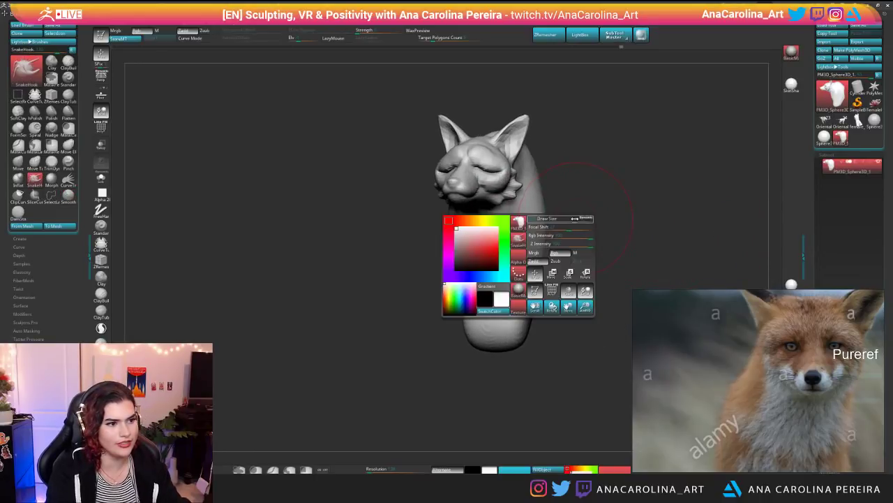
key(space)
mouse_move(547, 184)
mouse_down()
mouse_move(520, 185)
mouse_move(546, 179)
mouse_up()
shift+drag(580, 212, 630, 256)
mouse_move(558, 282)
mouse_down()
mouse_move(584, 302)
mouse_move(564, 324)
mouse_move(543, 333)
mouse_move(517, 325)
mouse_up()
drag(537, 381, 558, 364)
drag(511, 334, 515, 325)
drag(551, 373, 520, 367)
drag(538, 329, 541, 322)
drag(558, 370, 461, 366)
Step: Smooth the side of the shoulder and back, and readjust the brush size
mouse_move(643, 224)
shift+mouse_down()
mouse_move(654, 225)
mouse_move(619, 213)
mouse_move(636, 217)
mouse_move(625, 197)
shift+mouse_up()
key(space)
key(space)
drag(649, 209, 637, 209)
mouse_move(622, 168)
mouse_down()
mouse_move(695, 186)
mouse_move(643, 190)
mouse_move(614, 206)
mouse_move(558, 202)
mouse_up()
Step: Carve creases separating the neck from the shoulder and the two front legs with DamStandard, softening the leg surface
key(b)
key(d)
key(s)
drag(620, 186, 616, 175)
key(space)
mouse_move(563, 183)
mouse_down()
mouse_move(535, 250)
mouse_move(524, 235)
mouse_move(536, 243)
mouse_move(523, 245)
mouse_up()
drag(620, 239, 563, 243)
drag(516, 217, 536, 259)
drag(547, 206, 534, 235)
drag(564, 194, 541, 222)
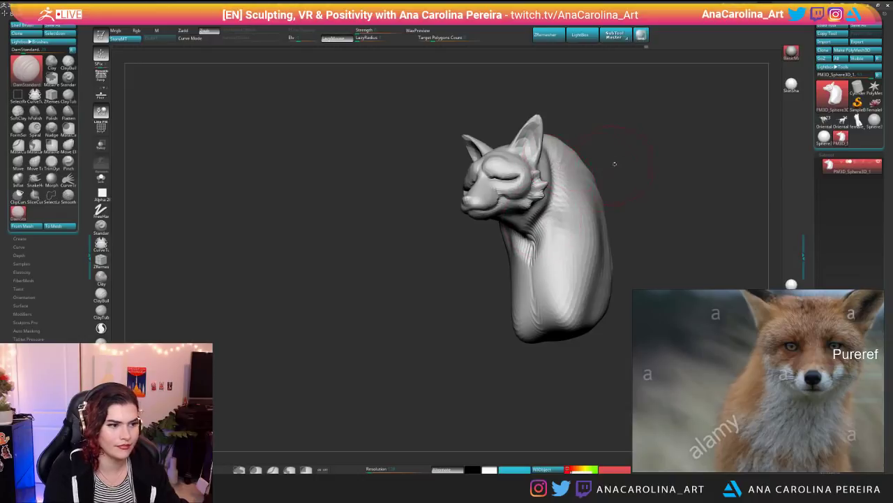
drag(608, 168, 660, 172)
mouse_move(562, 260)
shift+mouse_down()
mouse_move(525, 270)
mouse_move(555, 294)
shift+mouse_up()
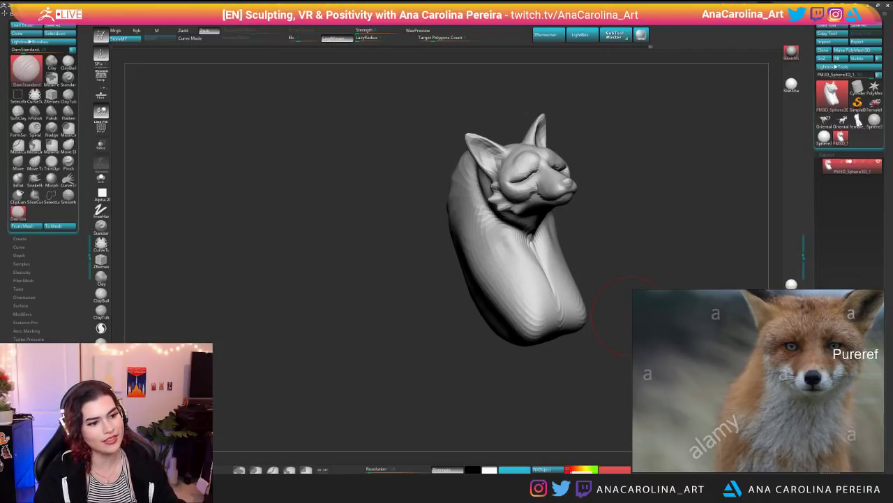
Step: Smooth the crease between the neck and shoulder, and check the body's silhouette from the side
drag(600, 223, 575, 236)
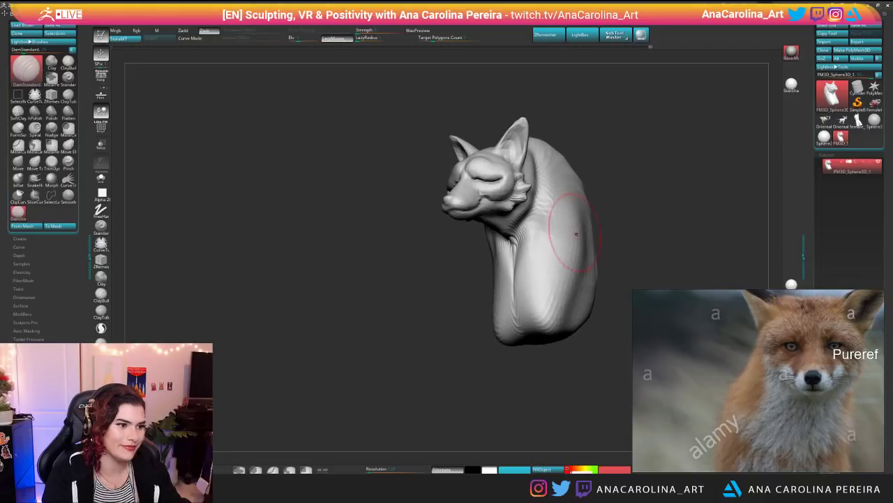
right_drag(551, 186, 562, 174)
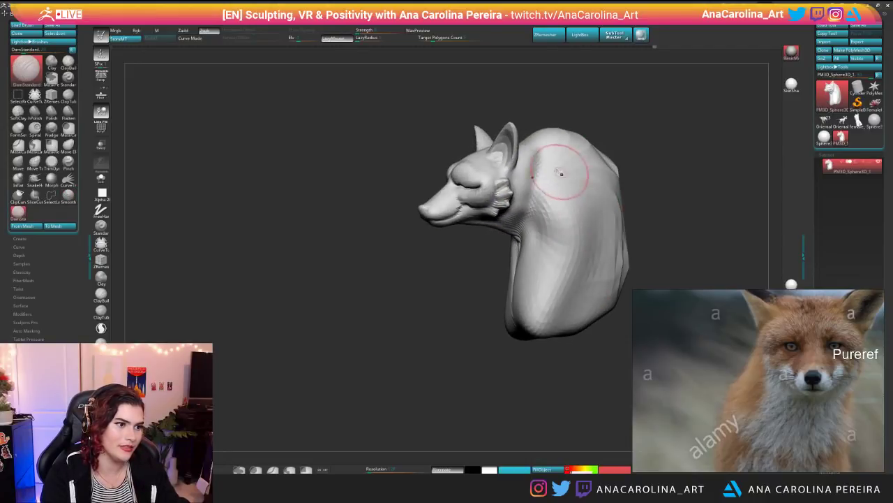
shift+drag(535, 218, 523, 242)
mouse_move(482, 272)
mouse_down()
mouse_move(613, 271)
mouse_move(585, 271)
mouse_up()
key(f)
key(f)
right_click(564, 271)
mouse_move(584, 271)
right_down()
mouse_move(564, 271)
mouse_move(542, 232)
right_up()
drag(663, 208, 651, 204)
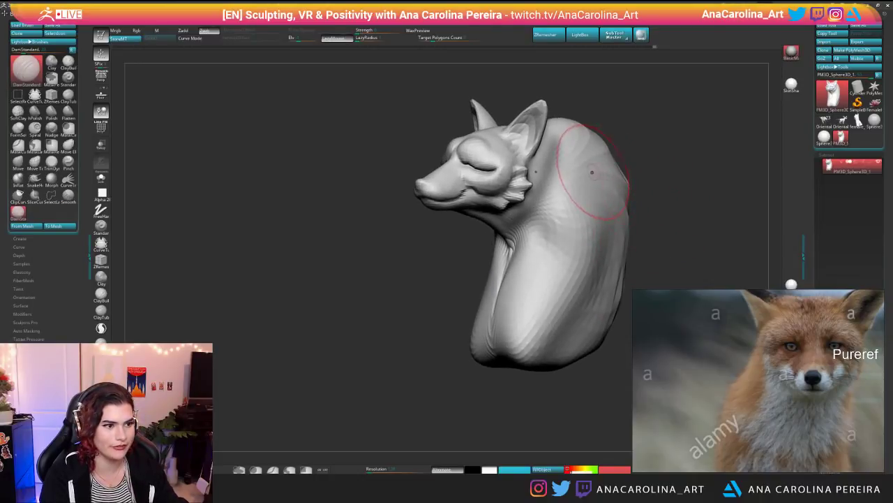
right_click(596, 173)
mouse_move(604, 167)
right_down()
mouse_move(653, 170)
mouse_move(671, 181)
mouse_move(558, 238)
right_up()
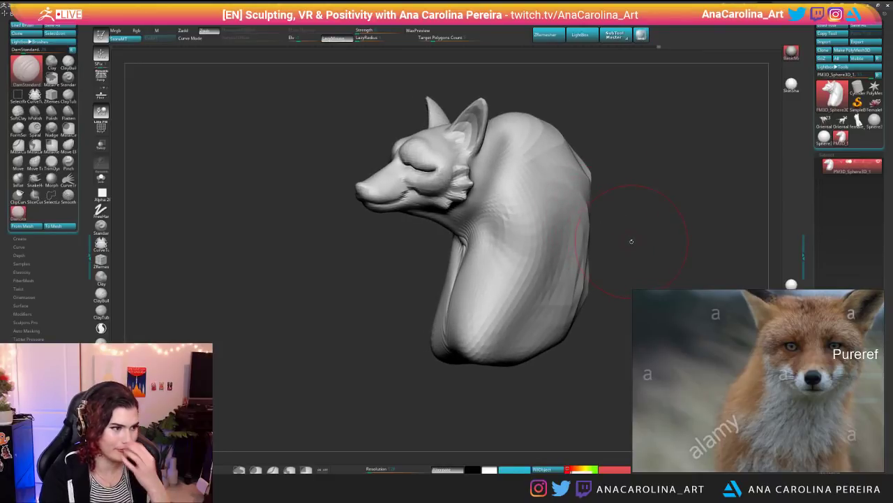
Step: Insert a sphere from the IMM Primitives brush onto the side of the fox's shoulder
key(b)
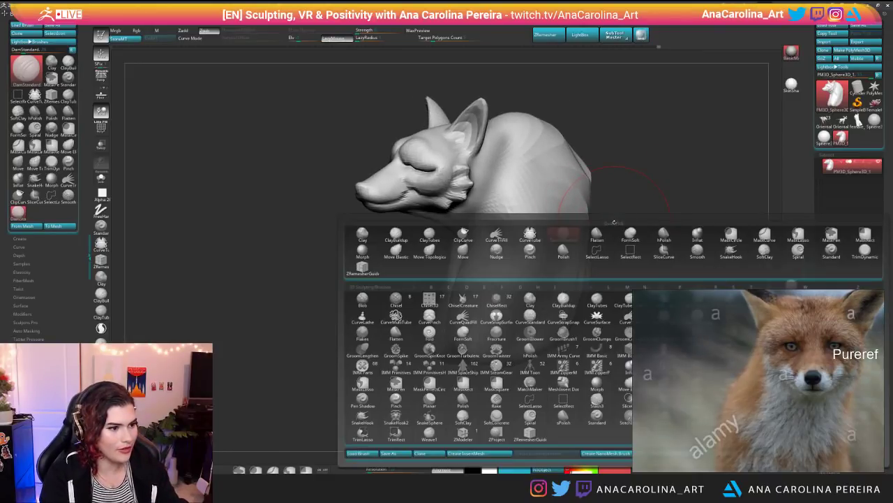
key(b)
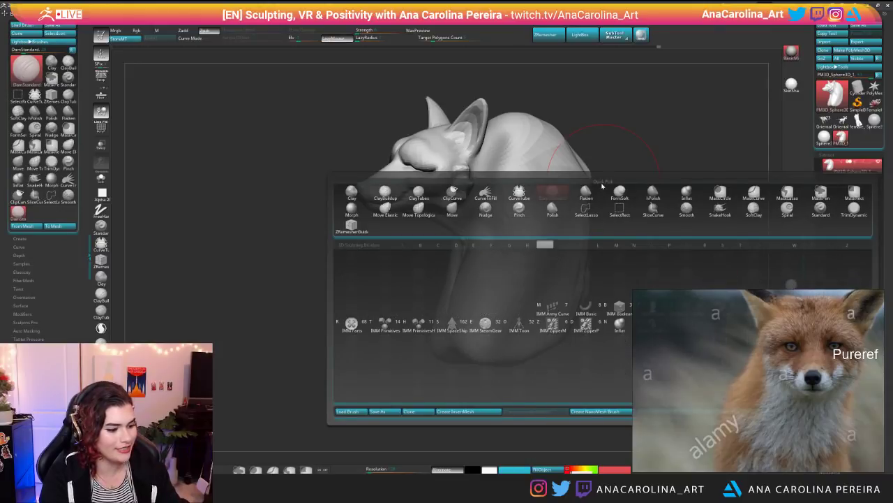
click(384, 322)
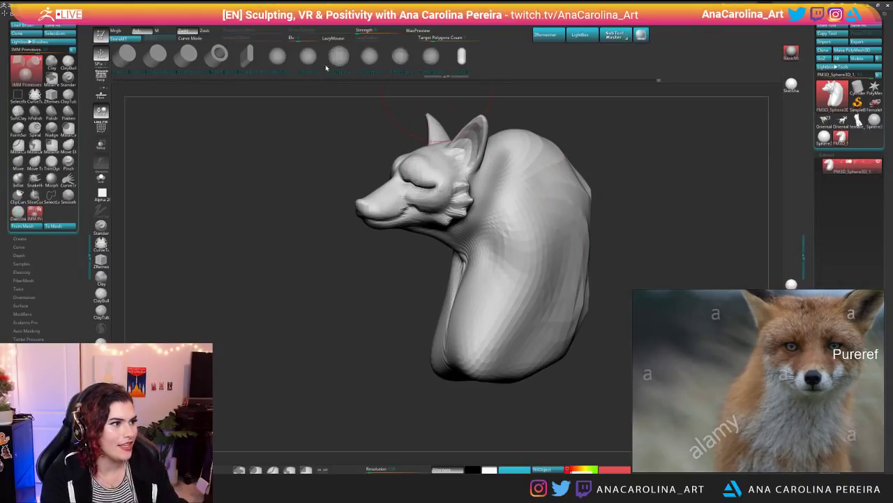
click(312, 60)
alt+drag(595, 159, 539, 171)
drag(595, 209, 625, 201)
drag(506, 207, 535, 209)
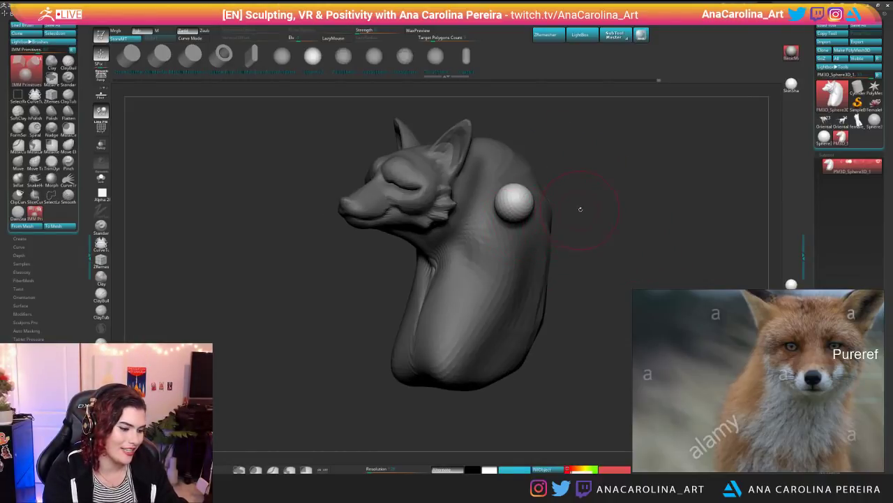
Step: Reposition the inserted sphere against the side of the shoulder with the transform gizmo, adjusting it from front and side
key(w)
shift+drag(595, 209, 645, 208)
drag(540, 198, 511, 206)
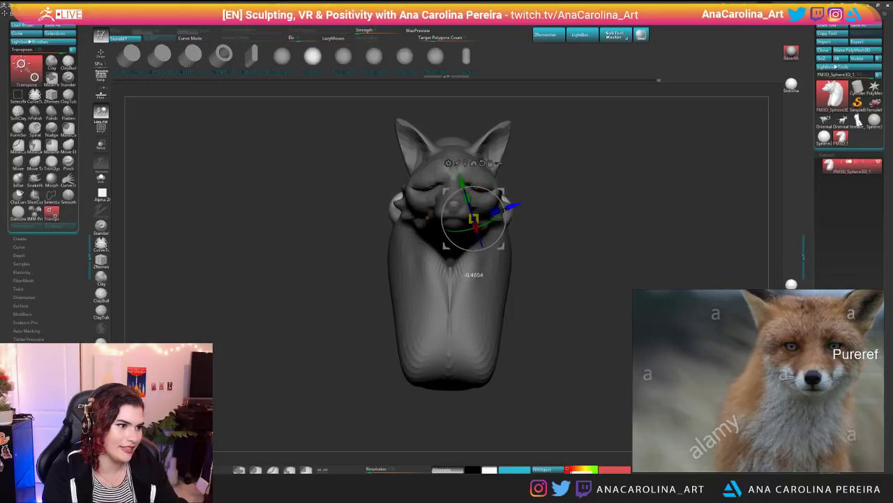
drag(595, 210, 548, 213)
drag(445, 219, 399, 219)
drag(463, 183, 465, 190)
drag(435, 237, 416, 244)
mouse_move(376, 272)
mouse_down()
mouse_move(457, 269)
mouse_move(419, 271)
mouse_up()
Step: Stretch the unmasked sphere with SnakeHook into a shoulder and a backward-slanting upper arm
key(b)
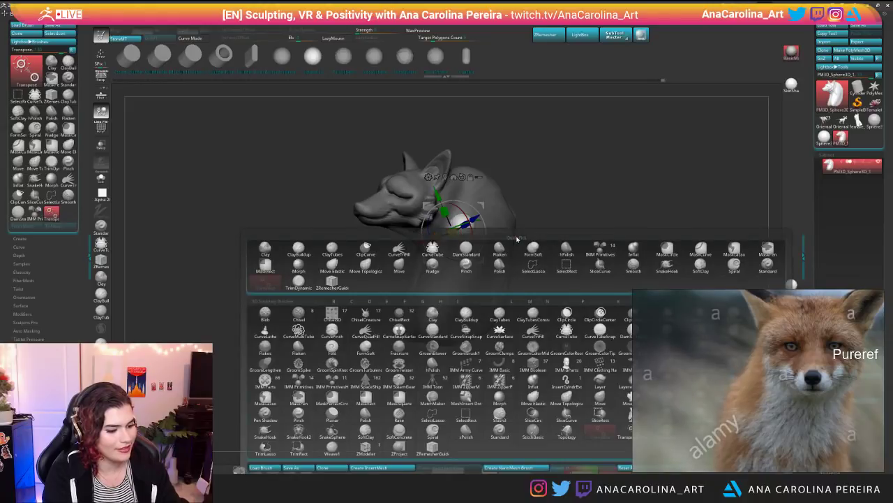
key(s)
key(h)
right_click(492, 298)
drag(538, 251, 568, 250)
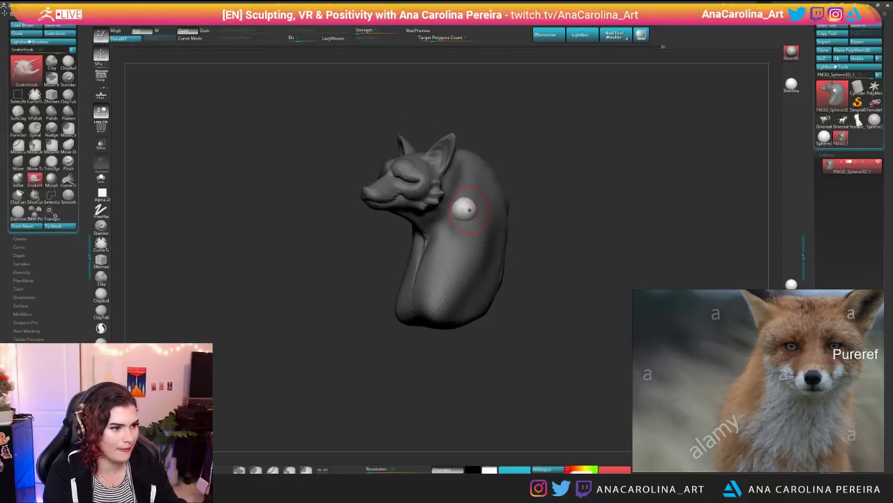
mouse_move(530, 258)
mouse_down()
mouse_move(560, 273)
mouse_move(580, 261)
mouse_move(548, 255)
mouse_move(508, 209)
mouse_move(510, 200)
mouse_move(532, 206)
mouse_move(527, 195)
mouse_move(481, 168)
mouse_up()
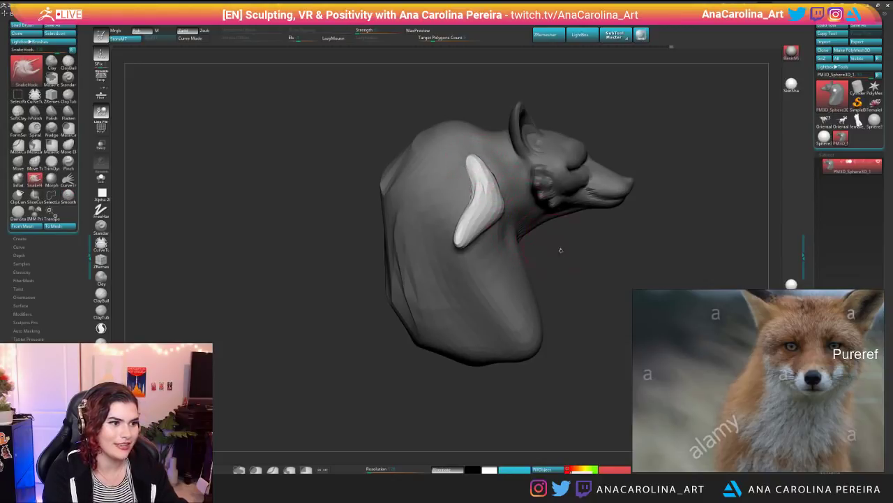
drag(556, 245, 517, 245)
drag(639, 194, 601, 184)
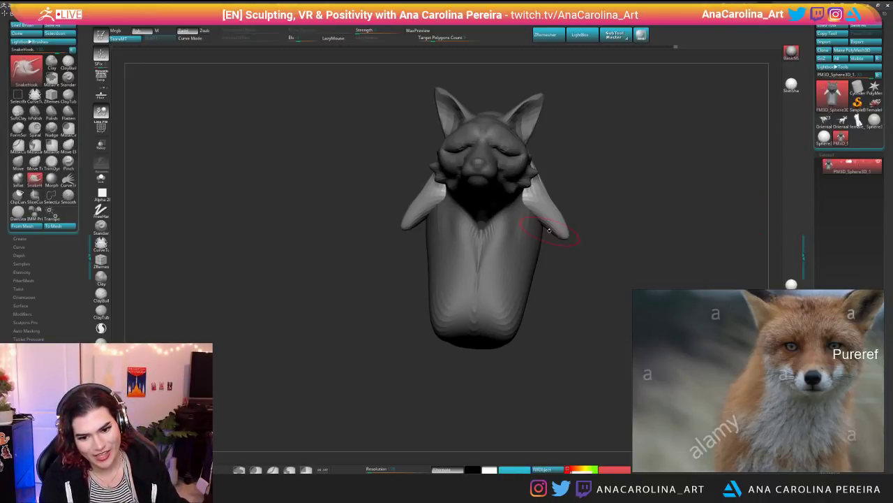
Step: Pull a forearm forward from the end of the upper arm with SnakeHook and smooth the elbow bend
right_drag(550, 238, 512, 310)
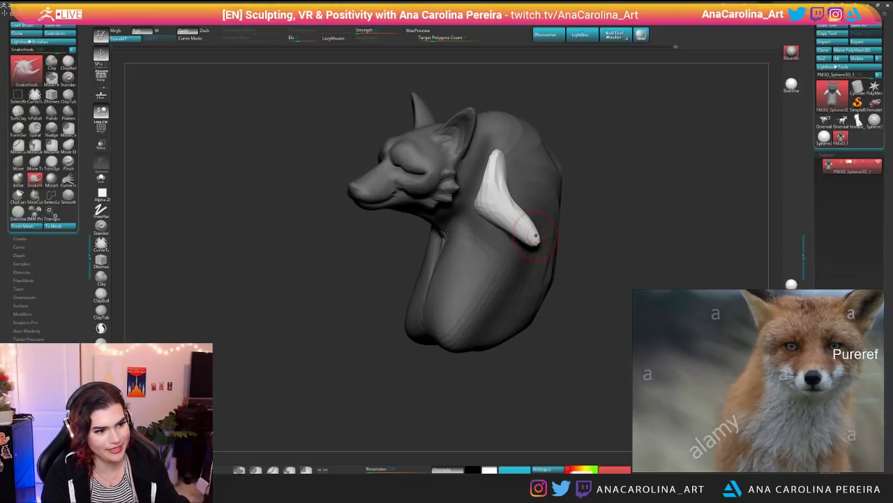
right_click(547, 250)
shift+right_drag(548, 250, 559, 251)
right_click(559, 251)
right_drag(543, 386, 531, 279)
drag(540, 253, 486, 293)
mouse_move(488, 293)
right_down()
mouse_move(530, 297)
mouse_move(548, 355)
mouse_move(527, 317)
mouse_move(496, 303)
mouse_move(430, 325)
right_up()
mouse_move(639, 187)
alt+right_down()
mouse_move(589, 188)
mouse_move(639, 192)
alt+right_up()
mouse_move(359, 259)
mouse_down()
mouse_move(380, 262)
mouse_move(408, 286)
mouse_move(372, 259)
mouse_up()
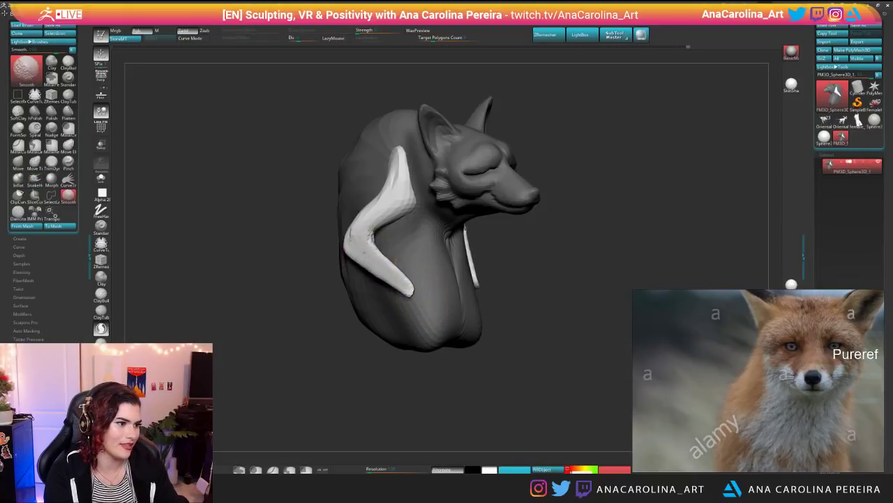
Step: Adjust the forearm's tip and the arm's placement beside the shoulder with SnakeHook from front and side views
right_drag(555, 279, 519, 282)
drag(506, 285, 499, 287)
mouse_move(509, 296)
right_down()
mouse_move(520, 297)
mouse_move(523, 279)
right_up()
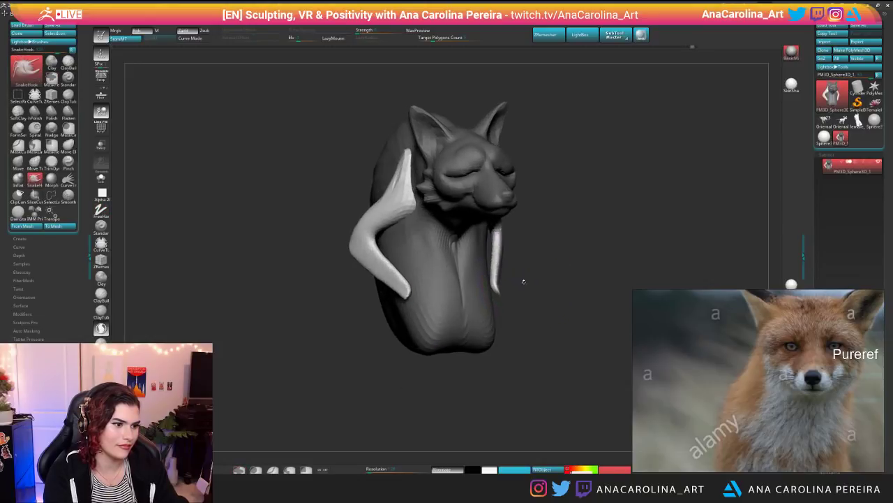
drag(496, 268, 504, 285)
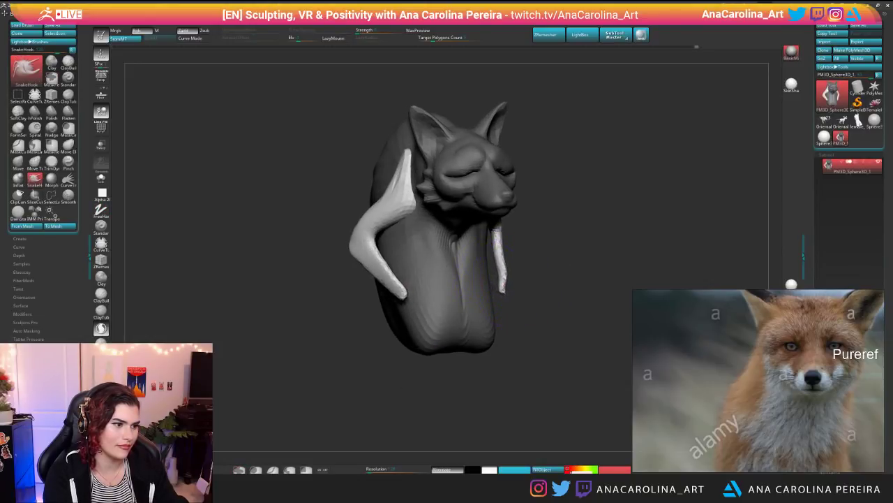
right_click(525, 300)
mouse_move(579, 263)
shift+right_down()
mouse_move(552, 261)
mouse_move(475, 287)
shift+right_up()
drag(512, 179, 509, 190)
mouse_move(510, 182)
right_down()
mouse_move(553, 183)
mouse_move(449, 227)
right_up()
right_click(449, 226)
right_drag(488, 105, 533, 94)
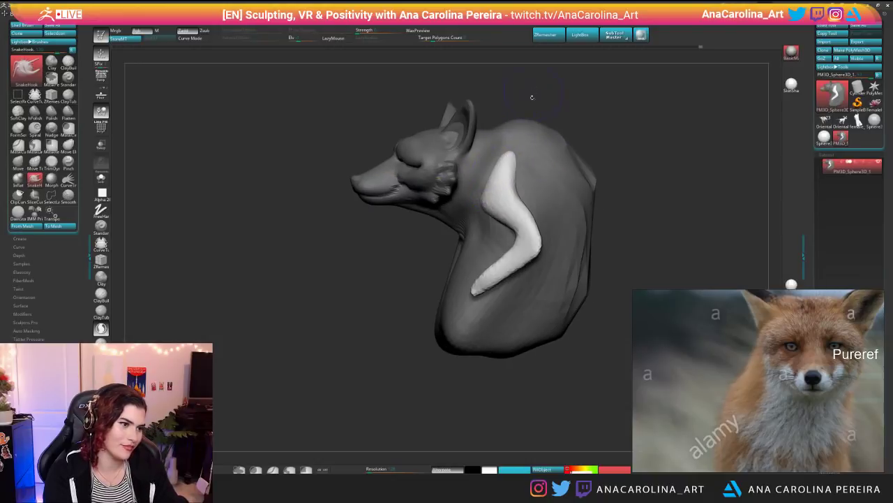
drag(487, 180, 502, 221)
right_drag(506, 203, 608, 162)
key(ctrl+z)
Step: Reshape the upper arms and pull the elbows outward with a resized SnakeHook brush
mouse_move(645, 198)
right_down()
mouse_move(602, 188)
mouse_move(632, 208)
right_up()
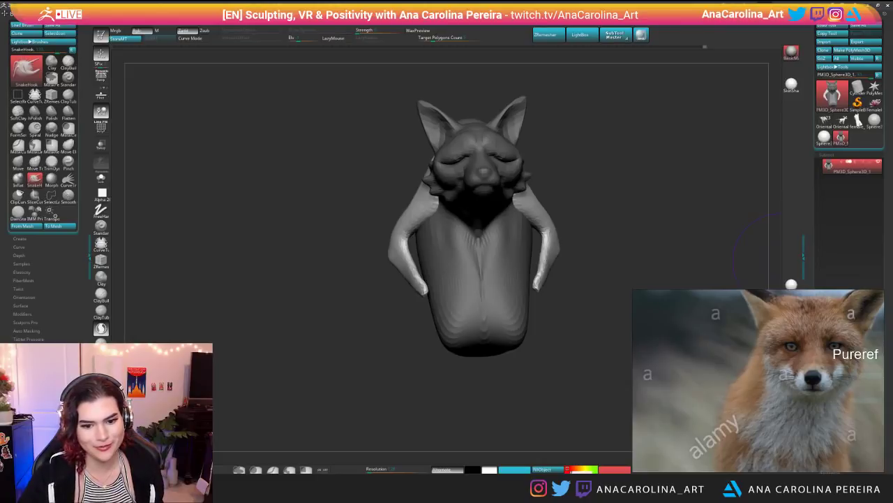
drag(391, 182, 558, 204)
mouse_move(670, 203)
mouse_down()
mouse_move(569, 205)
mouse_move(500, 256)
mouse_up()
key(space)
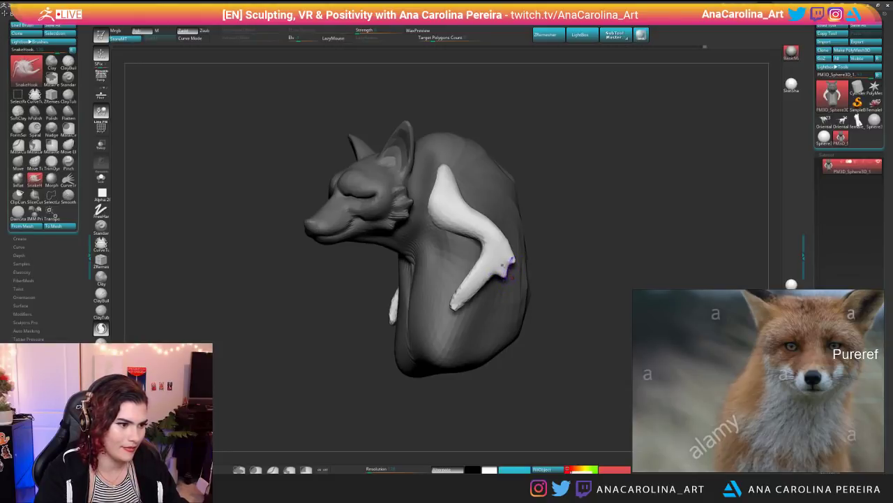
alt+drag(538, 323, 520, 308)
mouse_move(520, 308)
mouse_down()
mouse_move(577, 337)
mouse_move(558, 344)
mouse_up()
Step: Thicken the arms along the upper arm and forearm with the Inflat brush
key(b)
key(i)
key(n)
key(space)
key(space)
drag(368, 294, 419, 288)
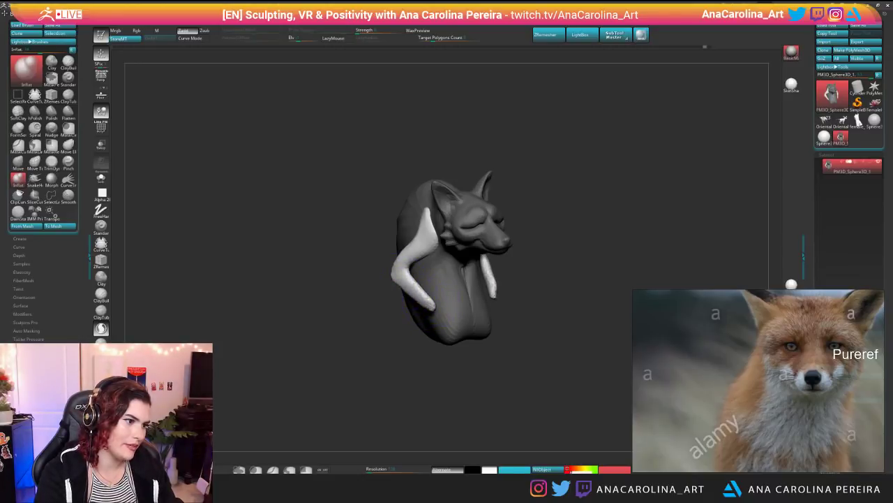
mouse_move(538, 240)
mouse_down()
mouse_move(507, 244)
mouse_move(488, 299)
mouse_up()
mouse_move(534, 307)
mouse_down()
mouse_move(548, 304)
mouse_move(571, 267)
mouse_move(574, 331)
mouse_up()
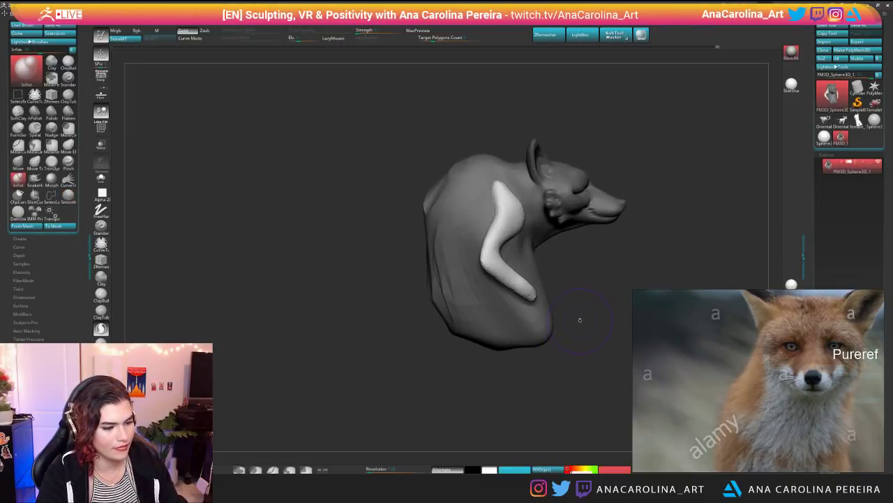
Step: Invert the mask to protect the arms and push the lower front of the chest inward with a resized SnakeHook
ctrl+click(572, 323)
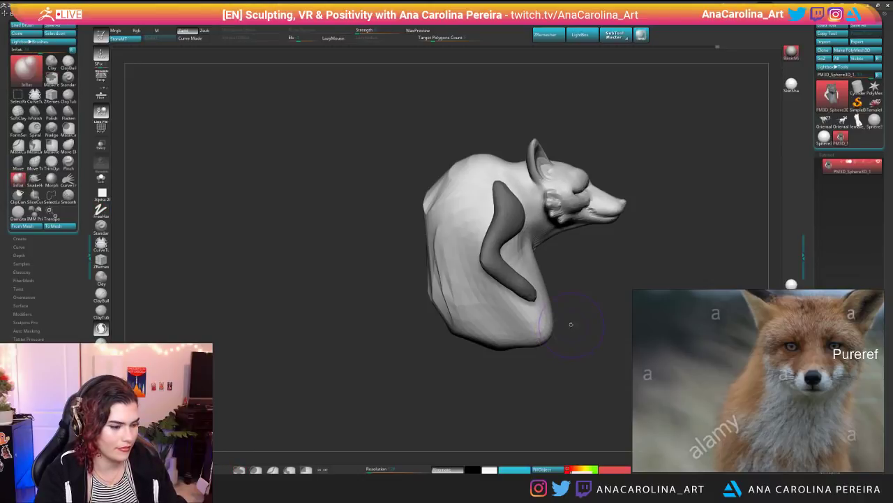
key(b)
key(s)
key(h)
key(space)
mouse_move(555, 292)
mouse_down()
mouse_move(564, 293)
mouse_move(523, 330)
mouse_move(546, 331)
mouse_up()
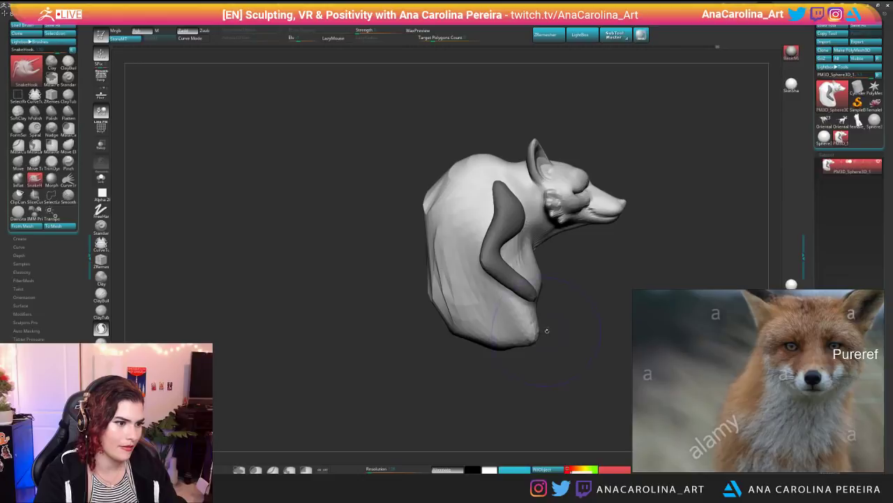
mouse_move(539, 276)
mouse_down()
mouse_move(520, 287)
mouse_move(515, 325)
mouse_move(448, 299)
mouse_move(457, 189)
mouse_move(447, 314)
mouse_move(482, 338)
mouse_up()
Step: Reshape and smooth the lower chest, belly and back of the torso around the masked arms with SnakeHook
shift+drag(573, 356, 398, 363)
ctrl+alt+drag(444, 297, 398, 307)
drag(515, 361, 474, 360)
shift+drag(411, 293, 419, 300)
mouse_move(449, 339)
mouse_down()
mouse_move(488, 353)
mouse_move(497, 346)
mouse_move(457, 341)
mouse_up()
mouse_move(377, 272)
mouse_down()
mouse_move(391, 297)
mouse_move(405, 300)
mouse_move(391, 279)
mouse_up()
drag(476, 339, 447, 339)
mouse_move(440, 286)
mouse_down()
mouse_move(415, 295)
mouse_move(428, 265)
mouse_move(448, 259)
mouse_up()
key(b)
key(s)
key(h)
drag(484, 166, 489, 154)
Step: Build up volume on the chest, belly and sides with ClayBuildup, smoothing the surface
key(b)
key(c)
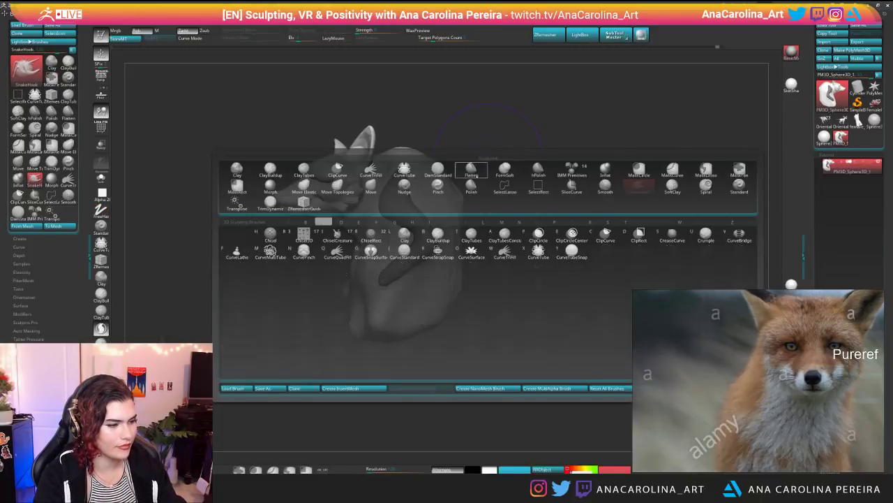
key(b)
mouse_move(420, 269)
mouse_down()
mouse_move(402, 307)
mouse_move(394, 290)
mouse_up()
mouse_move(405, 259)
mouse_down()
mouse_move(398, 227)
mouse_move(416, 290)
mouse_up()
drag(475, 299, 435, 239)
mouse_move(506, 313)
mouse_down()
mouse_move(457, 262)
mouse_move(422, 307)
mouse_up()
drag(521, 389, 555, 419)
mouse_move(416, 285)
mouse_down()
mouse_move(446, 280)
mouse_move(488, 296)
mouse_move(504, 234)
mouse_up()
mouse_move(492, 300)
shift+mouse_down()
mouse_move(480, 263)
mouse_move(493, 199)
shift+mouse_up()
drag(530, 244, 565, 341)
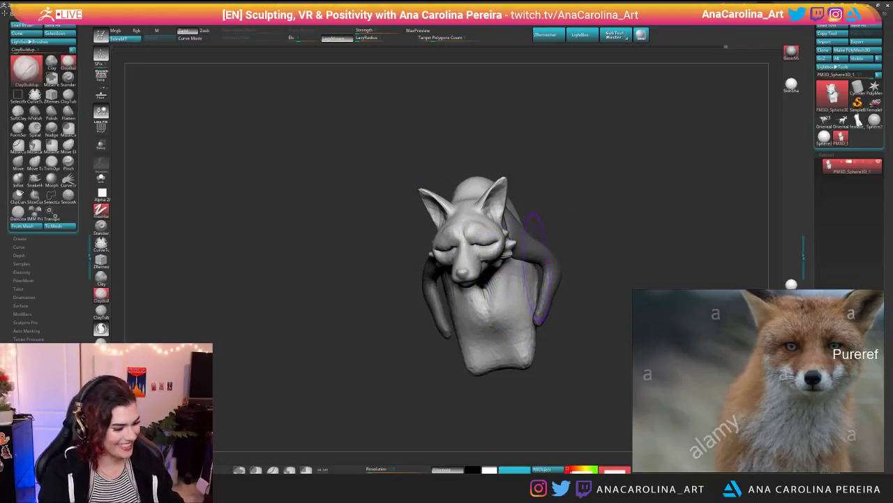
Step: Smooth the back into a rounded side silhouette around the masked arm
mouse_move(557, 209)
mouse_down()
mouse_move(426, 202)
mouse_move(577, 191)
mouse_move(522, 166)
mouse_move(559, 190)
mouse_up()
mouse_move(620, 180)
mouse_down()
mouse_move(597, 177)
mouse_move(629, 145)
mouse_move(621, 146)
mouse_up()
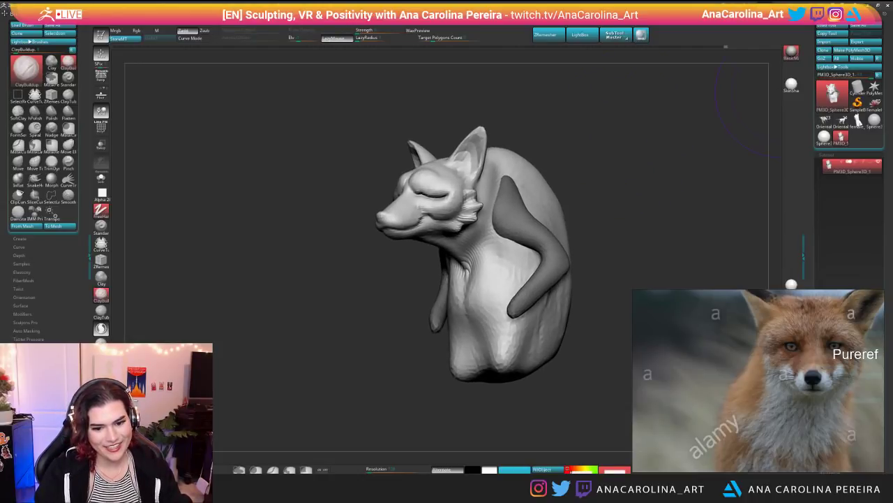
mouse_move(628, 193)
mouse_down()
mouse_move(601, 195)
mouse_move(594, 184)
mouse_up()
mouse_move(534, 179)
shift+mouse_down()
mouse_move(550, 192)
mouse_move(556, 247)
shift+mouse_up()
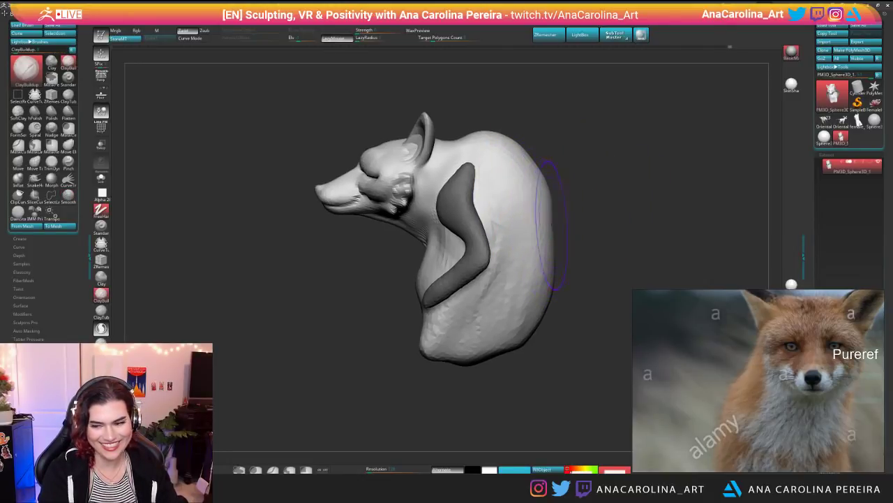
shift+drag(545, 184, 518, 178)
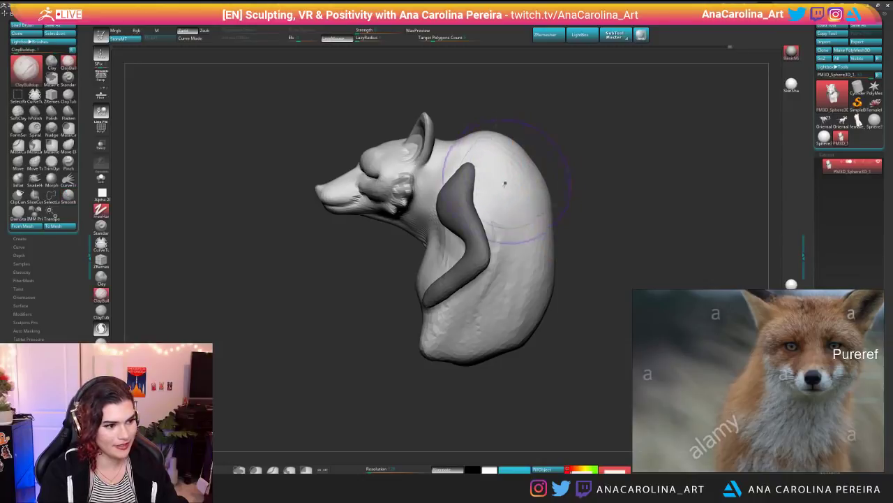
drag(380, 349, 477, 366)
mouse_move(578, 252)
shift+mouse_down()
mouse_move(581, 314)
mouse_move(569, 236)
shift+mouse_up()
Step: Narrow the lower body under the belly and pull out small hind-leg stubs with a resized SnakeHook
mouse_move(584, 381)
mouse_down()
mouse_move(580, 407)
mouse_move(515, 366)
mouse_up()
right_click(512, 391)
mouse_move(527, 312)
mouse_down()
mouse_move(510, 344)
mouse_move(520, 322)
mouse_move(548, 312)
mouse_up()
key(b)
key(s)
key(h)
drag(472, 228, 487, 236)
drag(469, 327, 615, 335)
right_click(459, 357)
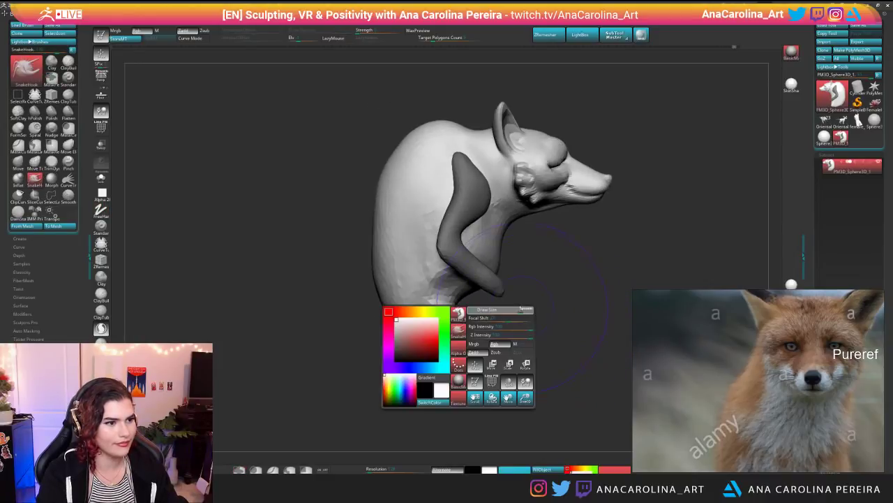
drag(522, 310, 511, 310)
drag(466, 257, 476, 246)
drag(599, 328, 525, 330)
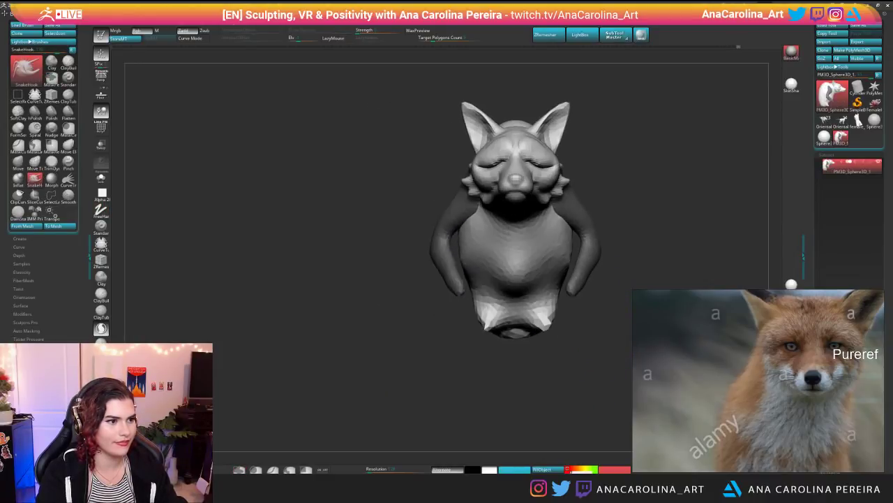
Step: Shape the space between the hind-leg stubs and smooth the lower belly from front and three-quarter views
drag(612, 190, 570, 192)
shift+drag(522, 321, 554, 314)
drag(539, 367, 580, 367)
drag(515, 302, 520, 330)
shift+drag(481, 247, 513, 276)
drag(517, 307, 520, 341)
drag(580, 370, 538, 370)
key(space)
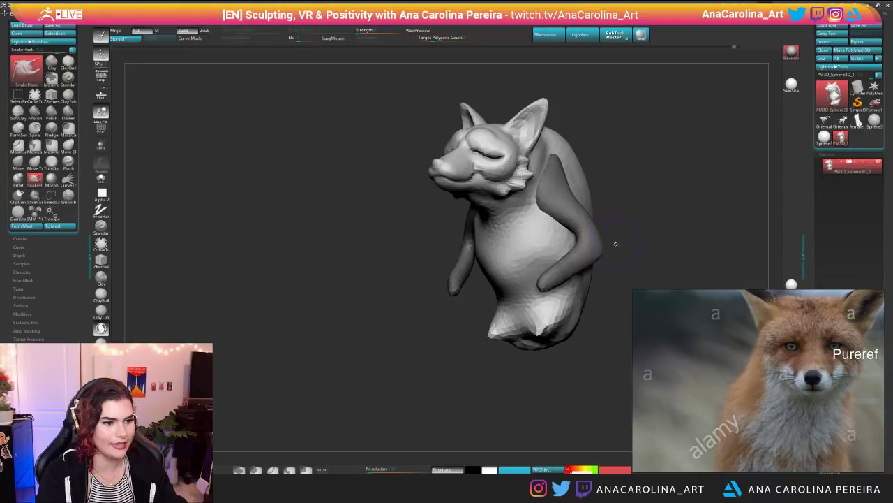
Step: Invert the mask to free the arms and reshape the upper arms and forearms with a resized SnakeHook
mouse_move(632, 235)
alt+mouse_down()
mouse_move(593, 226)
mouse_move(636, 221)
mouse_move(654, 234)
mouse_move(567, 245)
alt+mouse_up()
ctrl+click(614, 223)
key(space)
key(space)
key(space)
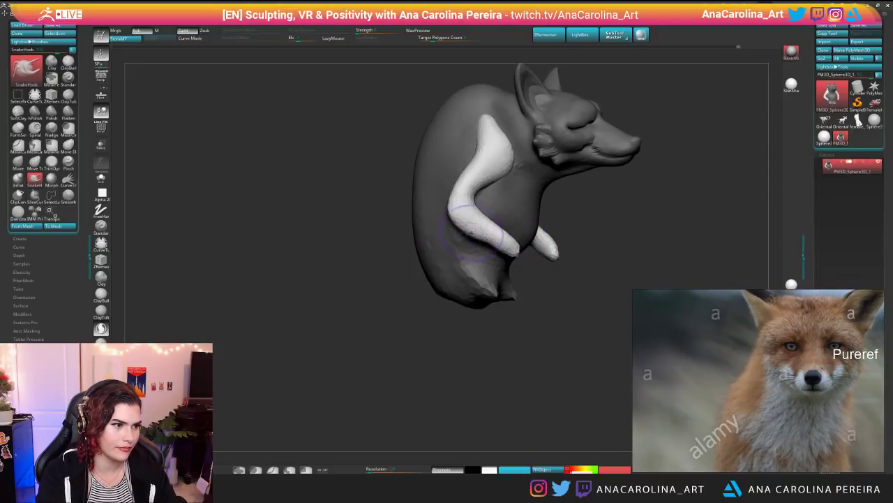
mouse_move(491, 232)
mouse_down()
mouse_move(495, 224)
mouse_move(477, 211)
mouse_move(496, 170)
mouse_up()
mouse_move(653, 204)
mouse_down()
mouse_move(588, 197)
mouse_move(599, 195)
mouse_up()
mouse_move(684, 218)
mouse_down()
mouse_move(648, 227)
mouse_move(612, 168)
mouse_move(580, 220)
mouse_move(491, 258)
mouse_move(493, 270)
mouse_up()
Step: Form blunt paws at the ends of the forearms with SnakeHook and check the arms in side view
key(space)
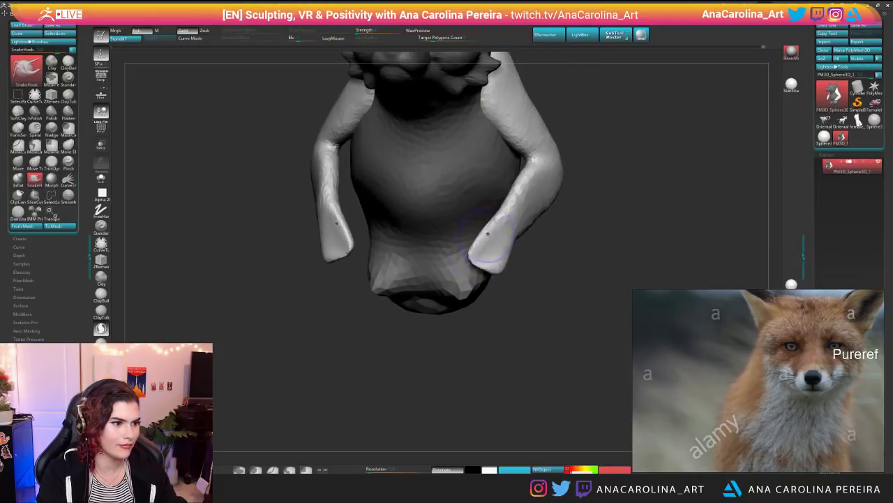
drag(484, 233, 542, 282)
key(space)
mouse_move(482, 246)
mouse_down()
mouse_move(490, 257)
mouse_move(495, 241)
mouse_move(487, 234)
mouse_move(485, 253)
mouse_up()
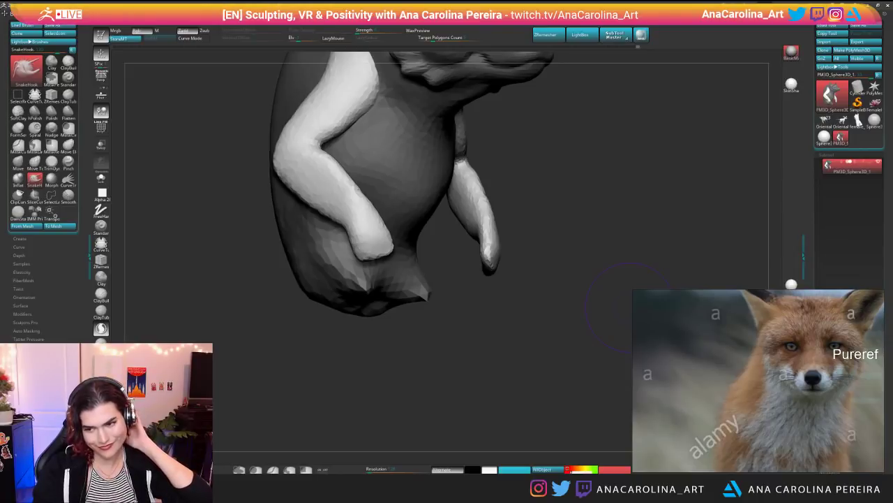
drag(444, 273, 397, 210)
drag(628, 312, 549, 317)
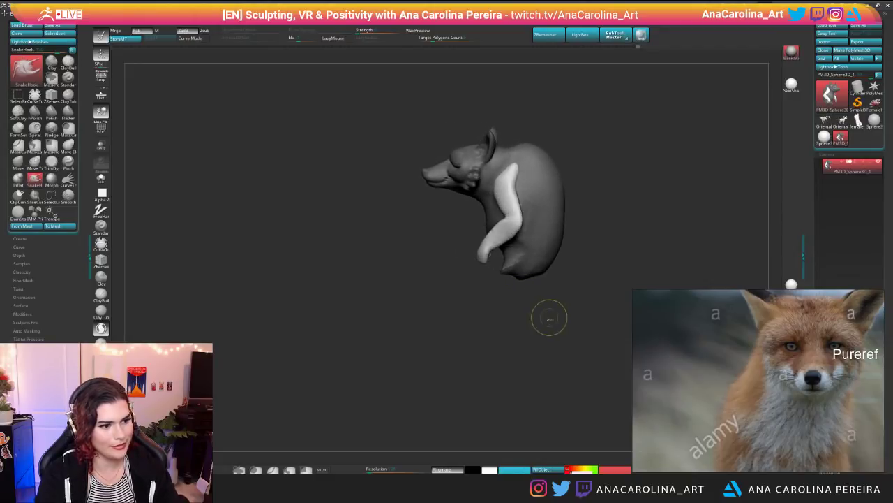
Step: Invert the mask so the arms are masked and the body is free, and append a ZSphere as a new subtool
ctrl+click(550, 316)
scroll(831, 224, down, 8)
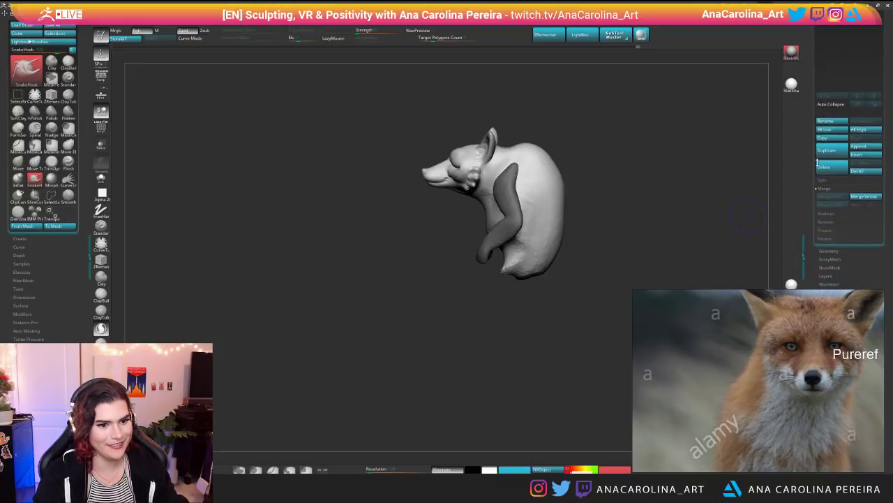
scroll(835, 220, up, 6)
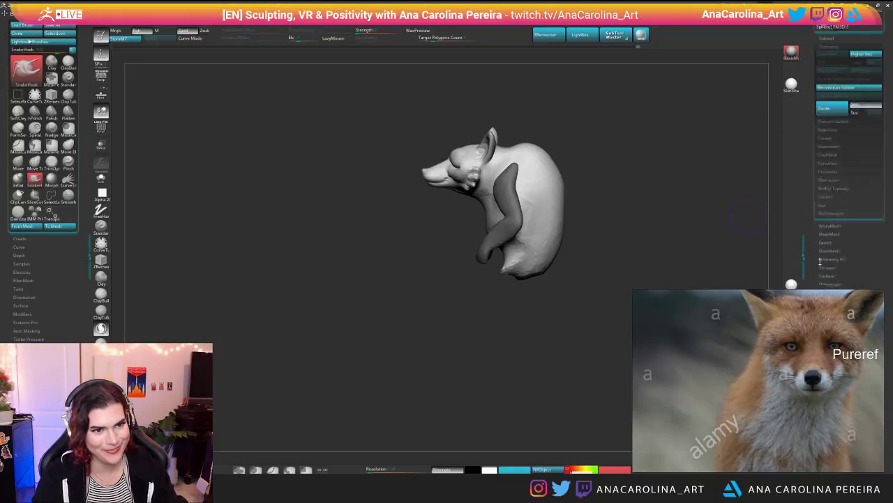
scroll(831, 209, down, 4)
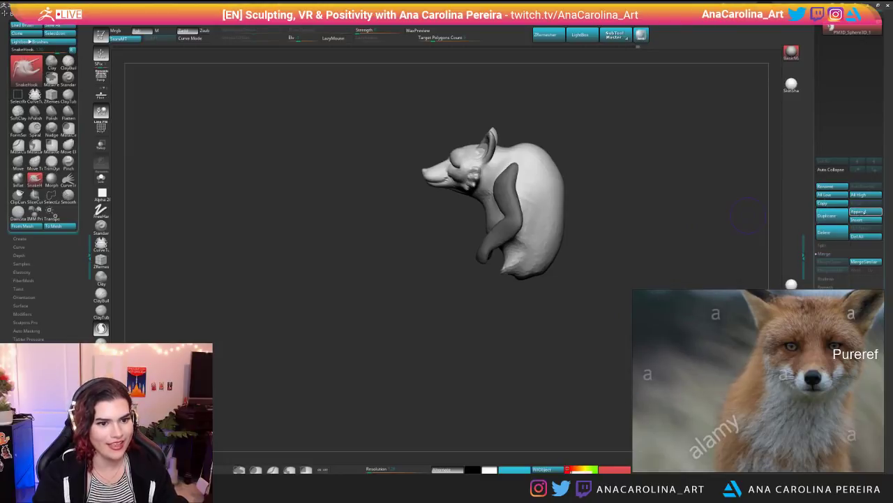
click(860, 210)
click(765, 289)
drag(672, 249, 667, 242)
key(w)
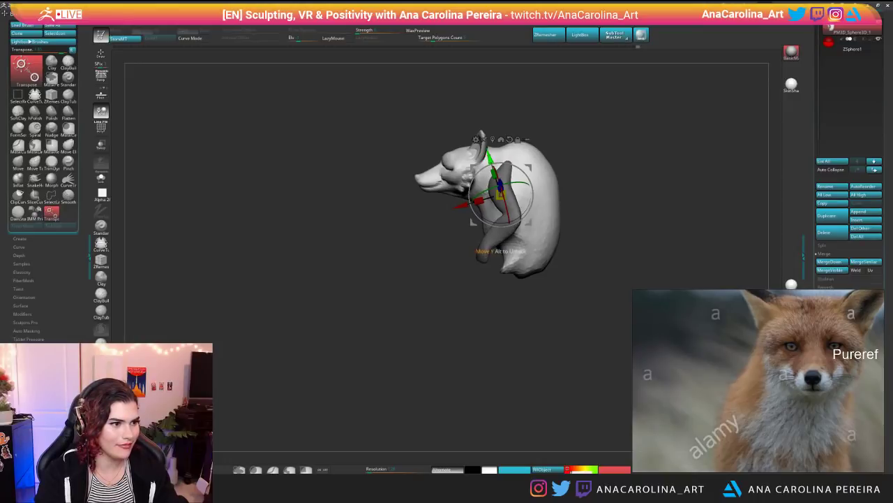
drag(487, 157, 493, 179)
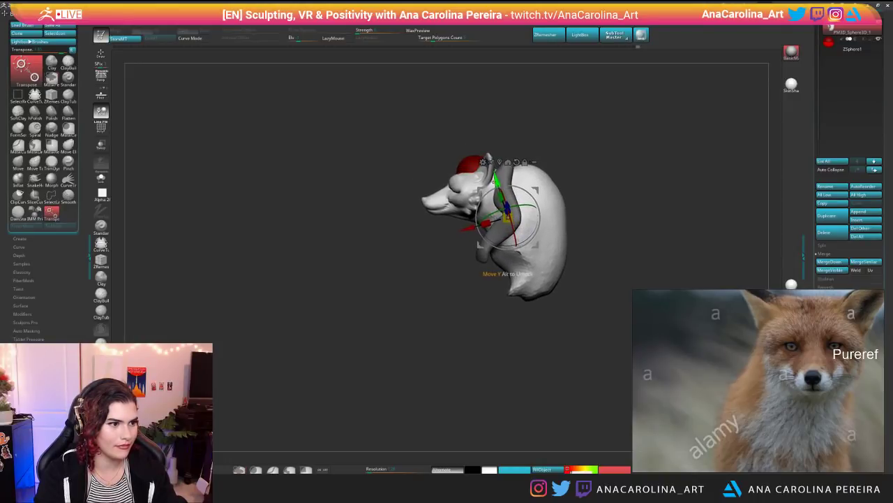
key(ctrl+z)
Step: Make the ZSphere the active subtool, hide the fox body, and move the ZSphere down from its starting position to the lower body area
click(837, 43)
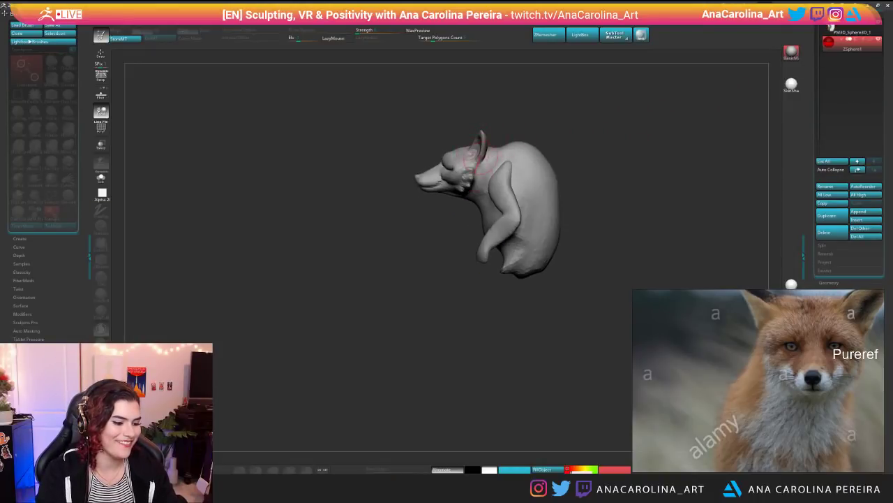
mouse_move(495, 286)
mouse_down()
mouse_move(601, 288)
mouse_move(499, 283)
mouse_up()
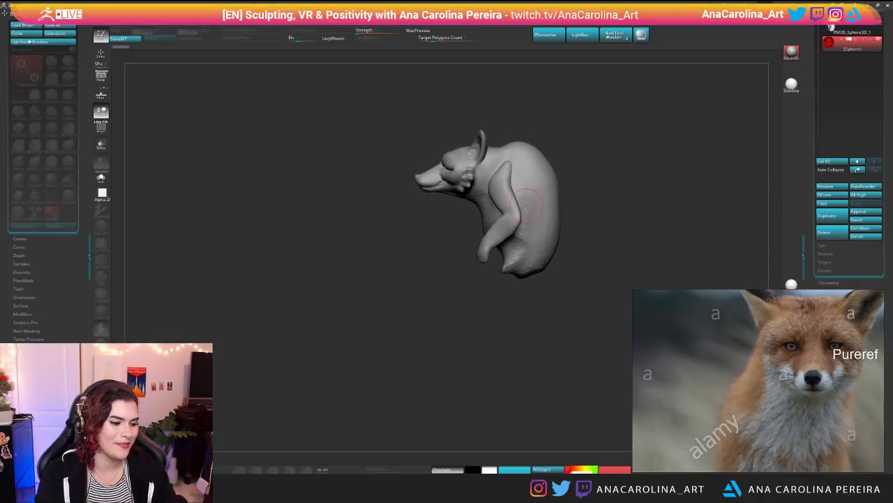
drag(506, 195, 583, 171)
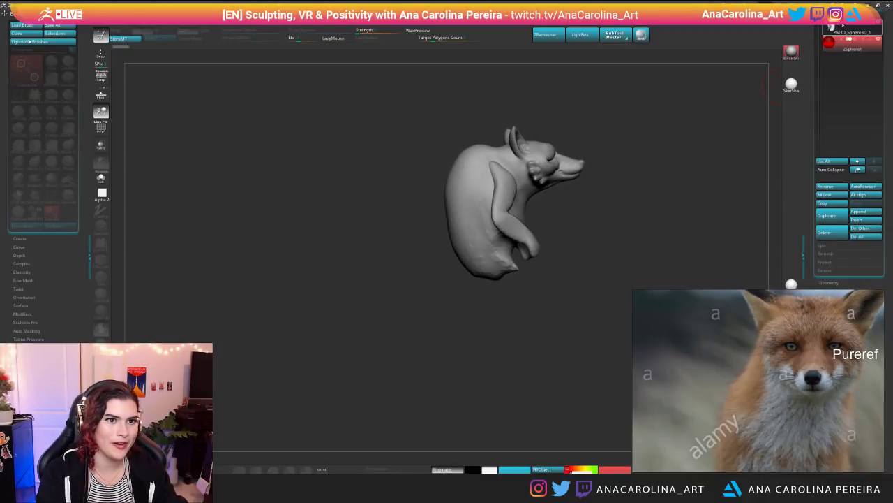
click(879, 25)
drag(664, 136, 618, 140)
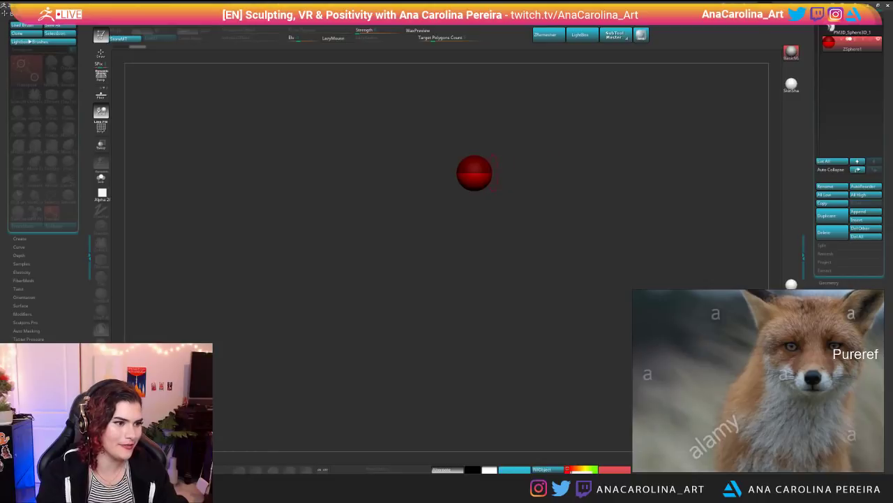
drag(472, 174, 543, 258)
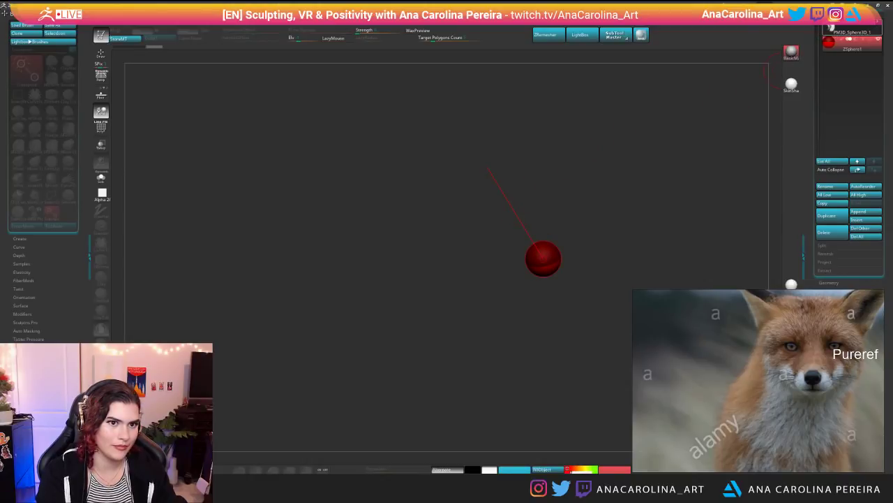
Step: Show the fox body and place a scaled-down ZSphere at the base of its back as the tail root
click(879, 25)
drag(649, 209, 698, 210)
drag(550, 261, 575, 252)
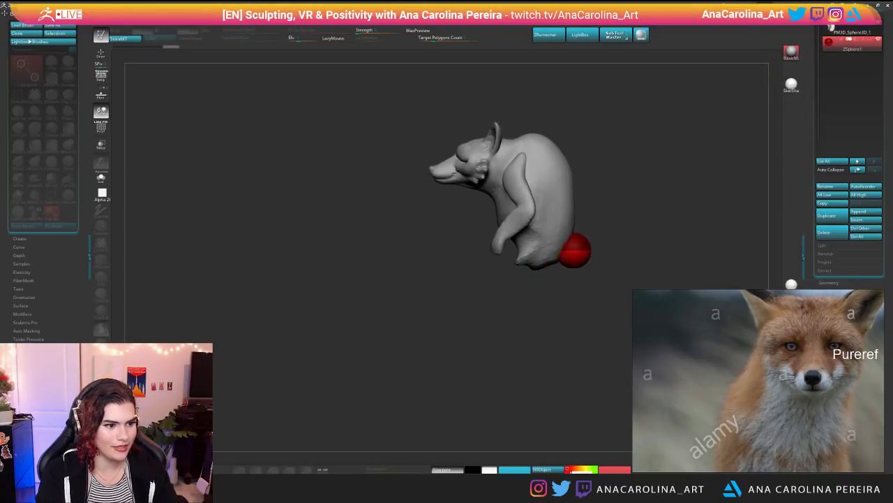
alt+drag(628, 265, 526, 312)
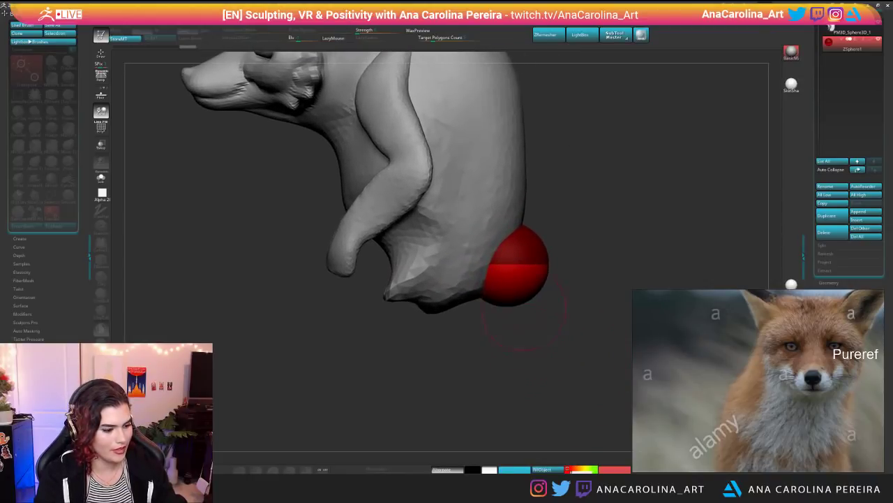
drag(525, 281, 513, 270)
mouse_move(628, 272)
mouse_down()
mouse_move(558, 272)
mouse_move(635, 272)
mouse_up()
drag(513, 277, 508, 287)
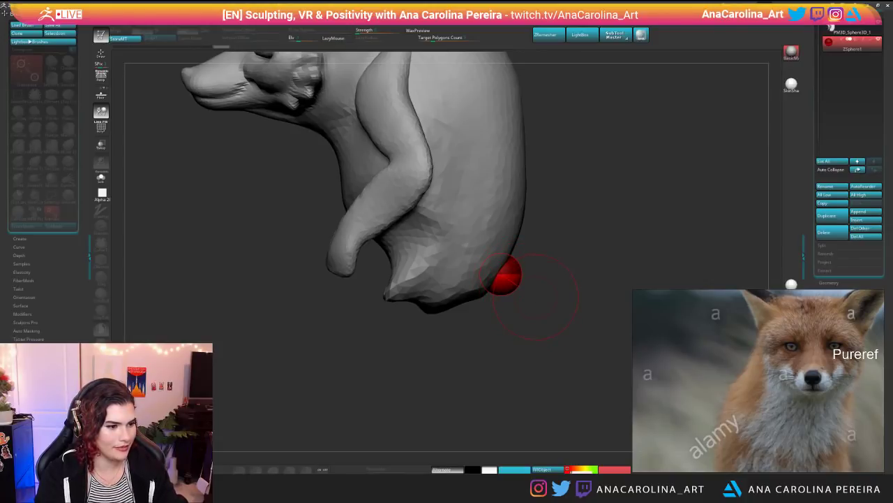
Step: Grow a first short ZSphere segment backwards from the tail root
key(q)
key(shift+a)
drag(586, 279, 516, 272)
mouse_move(533, 313)
mouse_down()
mouse_move(532, 280)
mouse_move(610, 277)
mouse_up()
key(space)
drag(592, 324, 579, 384)
drag(613, 283, 550, 306)
drag(587, 391, 558, 259)
key(q)
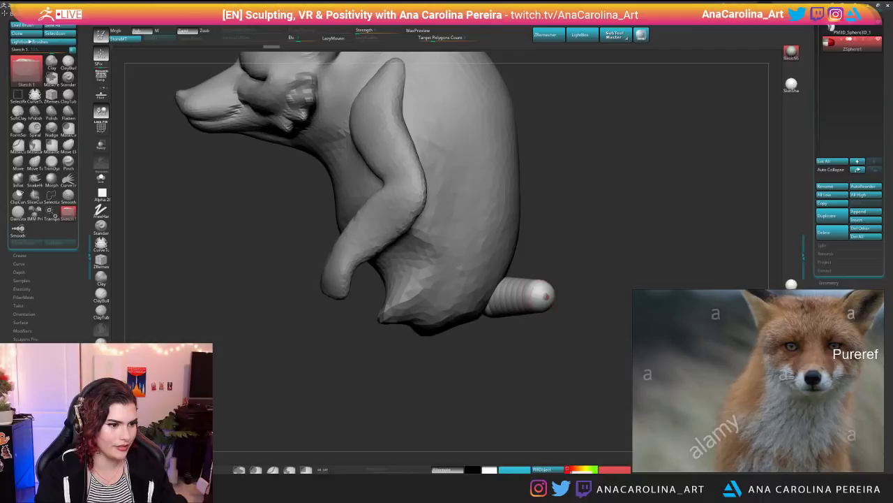
Step: Add three more ZSphere segments so the tail bends around the body's side toward the front
mouse_move(547, 296)
mouse_down()
mouse_move(561, 300)
mouse_move(555, 317)
mouse_move(567, 360)
mouse_move(564, 335)
mouse_move(543, 359)
mouse_move(541, 385)
mouse_move(546, 299)
mouse_up()
key(w)
mouse_move(543, 388)
mouse_down()
mouse_move(542, 365)
mouse_move(544, 375)
mouse_up()
mouse_move(574, 409)
mouse_down()
mouse_move(574, 336)
mouse_move(560, 349)
mouse_move(590, 374)
mouse_move(591, 415)
mouse_move(597, 381)
mouse_up()
key(q)
key(w)
mouse_move(563, 324)
mouse_down()
mouse_move(550, 351)
mouse_move(442, 373)
mouse_move(349, 357)
mouse_up()
drag(566, 307, 462, 370)
drag(349, 359, 349, 368)
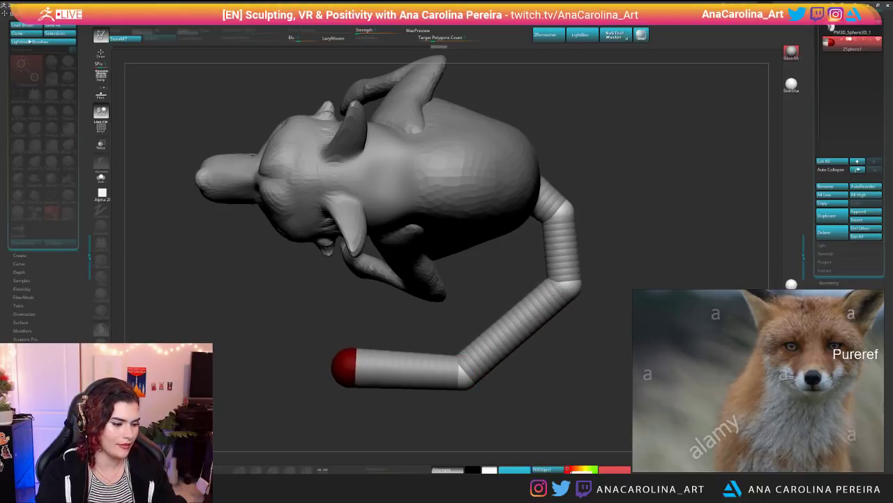
Step: Reposition the last tail ZSpheres to tighten the tail's bend around the body
drag(293, 401, 391, 394)
mouse_move(350, 367)
mouse_down()
mouse_move(358, 376)
mouse_move(345, 365)
mouse_up()
key(q)
mouse_move(419, 419)
shift+mouse_down()
mouse_move(333, 421)
mouse_move(412, 412)
shift+mouse_up()
key(w)
drag(413, 363, 370, 311)
drag(370, 443, 446, 349)
Step: Raise the tail's tip above the preceding joint so the last segment angles upward
mouse_move(503, 405)
mouse_down()
mouse_move(426, 418)
mouse_move(509, 409)
mouse_up()
alt+drag(510, 377, 516, 397)
drag(447, 306, 452, 259)
drag(520, 391, 443, 393)
drag(441, 260, 441, 249)
drag(483, 294, 480, 292)
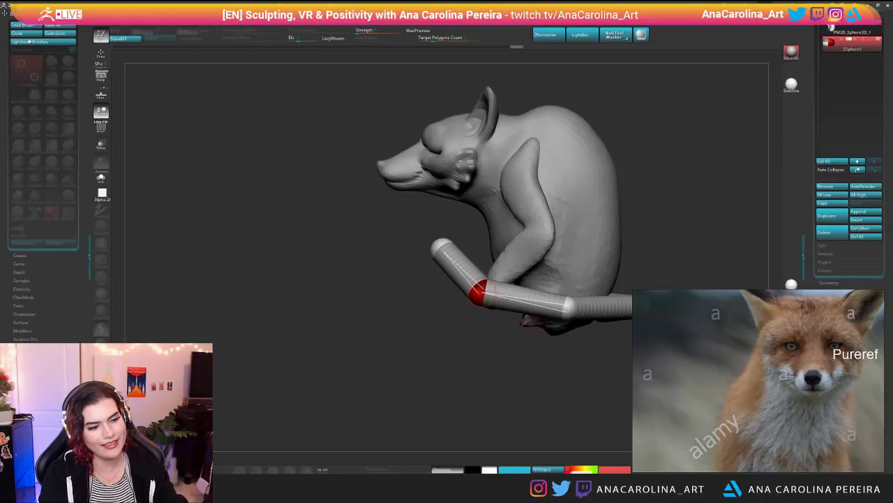
Step: Lower the tail's middle joints to the level of the body's base, keeping the tip raised
alt+drag(551, 372, 484, 385)
drag(501, 322, 499, 333)
drag(551, 371, 408, 353)
drag(483, 313, 470, 325)
drag(542, 310, 551, 326)
drag(552, 371, 614, 350)
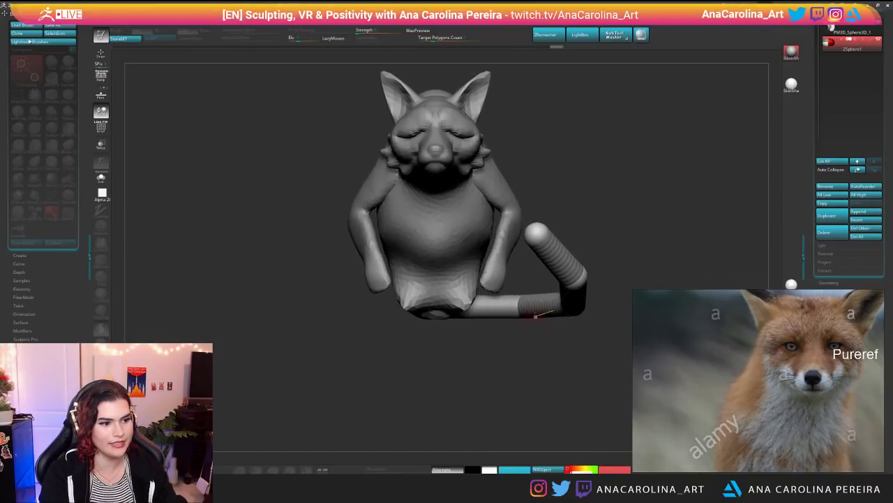
drag(574, 281, 575, 278)
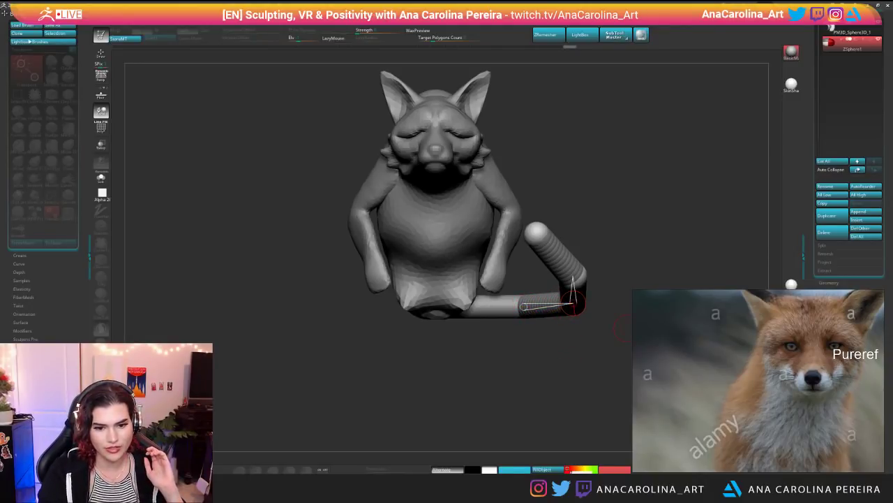
drag(554, 185, 618, 148)
drag(618, 148, 576, 151)
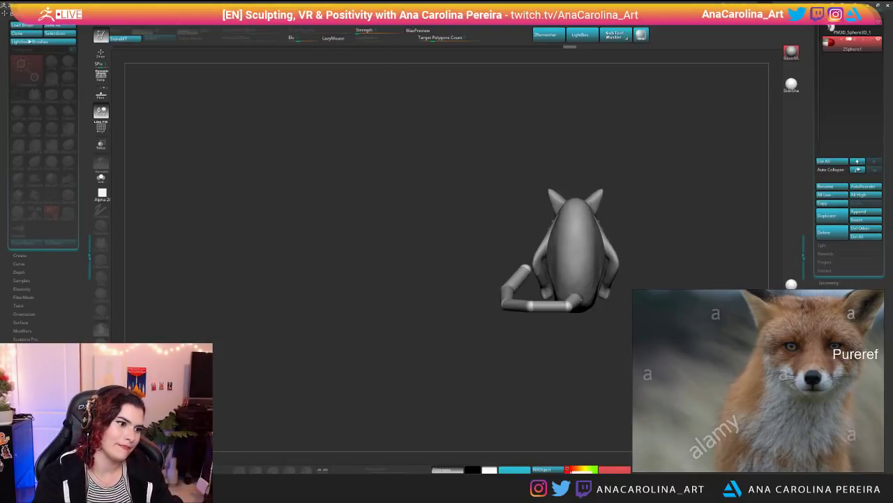
drag(446, 356, 576, 373)
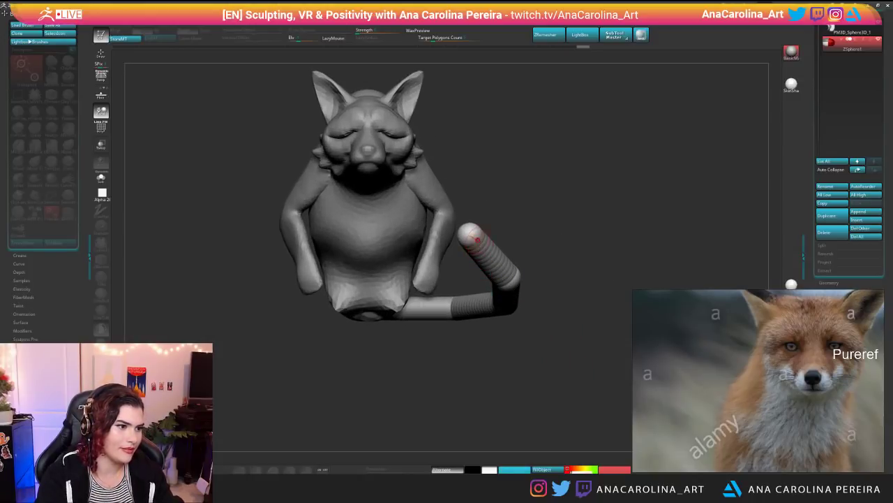
Step: Taper the tail's end into a narrow, pointed tip
drag(469, 236, 427, 159)
drag(470, 235, 466, 229)
drag(446, 356, 356, 356)
click(506, 277)
alt+drag(502, 328, 413, 294)
drag(506, 268, 497, 273)
drag(670, 363, 564, 367)
Step: Enlarge the middle ZSpheres to thicken the tail between its root and tip
drag(524, 269, 547, 325)
drag(602, 269, 606, 281)
drag(593, 342, 530, 342)
drag(594, 275, 593, 309)
drag(602, 404, 559, 344)
drag(561, 310, 542, 302)
drag(473, 316, 472, 313)
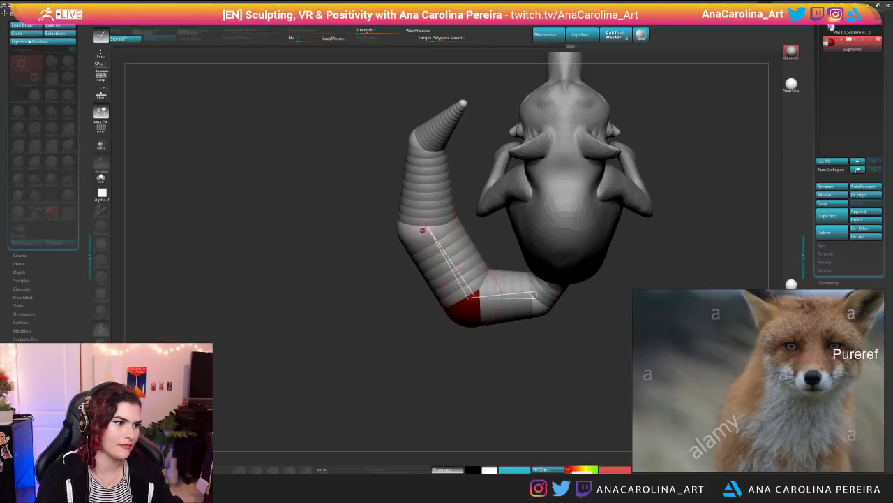
Step: Shift the tail's joints to round its curve around the side of the body
drag(424, 229, 423, 234)
drag(432, 349, 530, 314)
alt+drag(447, 308, 489, 391)
drag(489, 391, 548, 388)
alt+drag(473, 284, 509, 305)
drag(472, 272, 475, 251)
drag(512, 319, 517, 391)
drag(508, 285, 506, 284)
Step: Insert a ZSphere in the segment before the tail's tip and move it to soften the bend
key(q)
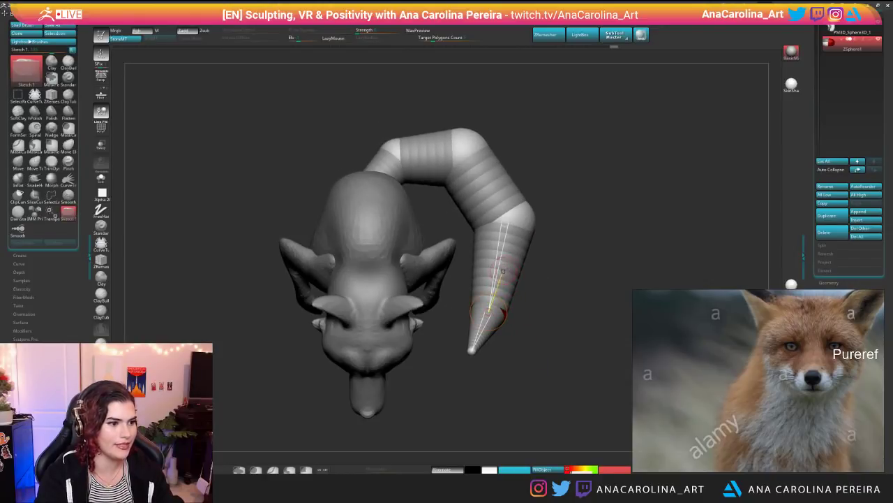
key(w)
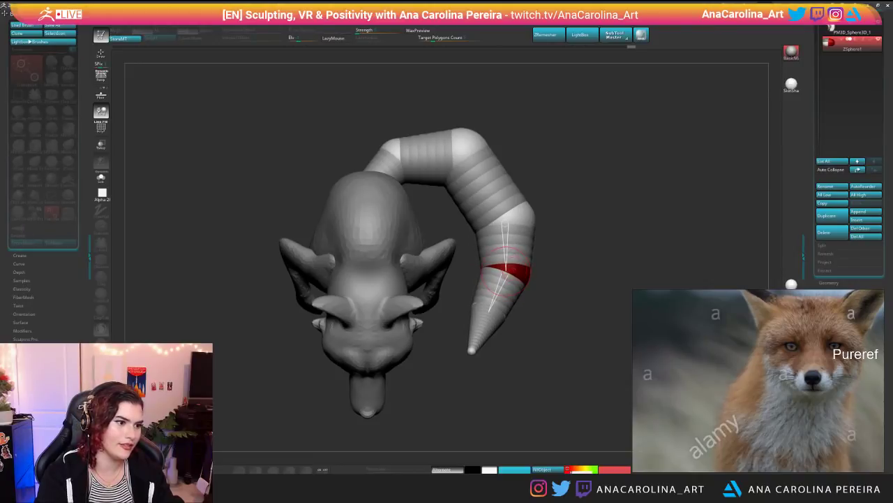
drag(566, 370, 568, 296)
drag(490, 258, 494, 256)
drag(567, 328, 602, 276)
drag(491, 253, 494, 249)
drag(579, 279, 558, 322)
alt+drag(559, 321, 559, 286)
mouse_move(558, 293)
mouse_down()
mouse_move(586, 300)
mouse_move(558, 296)
mouse_up()
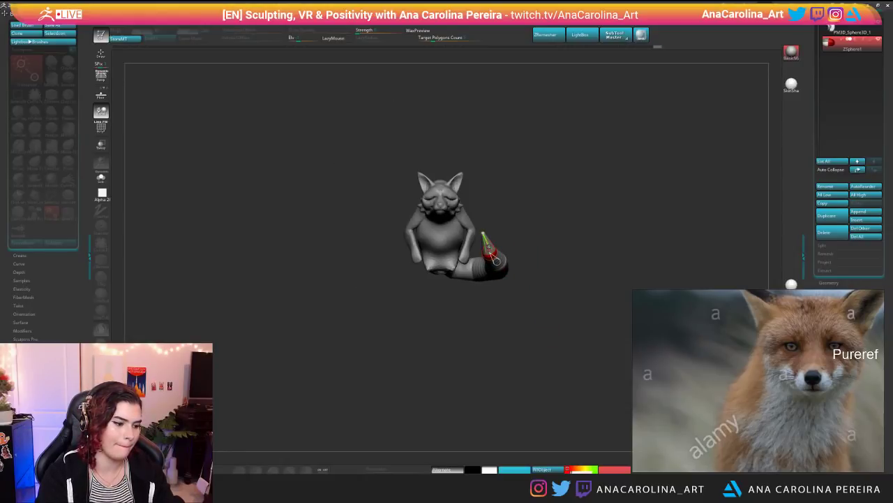
Step: Insert more ZSpheres in the tail's middle and base segments and position them to smooth the curve
scroll(487, 243, up, 5)
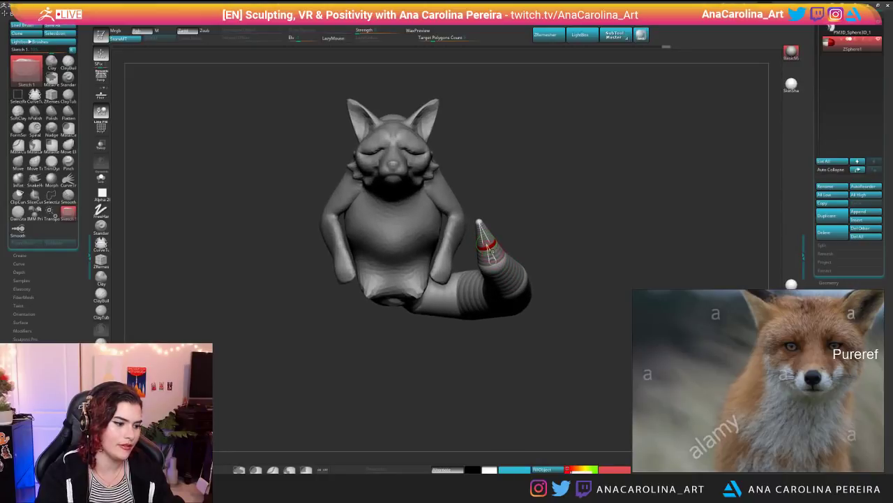
key(w)
scroll(482, 242, down, 5)
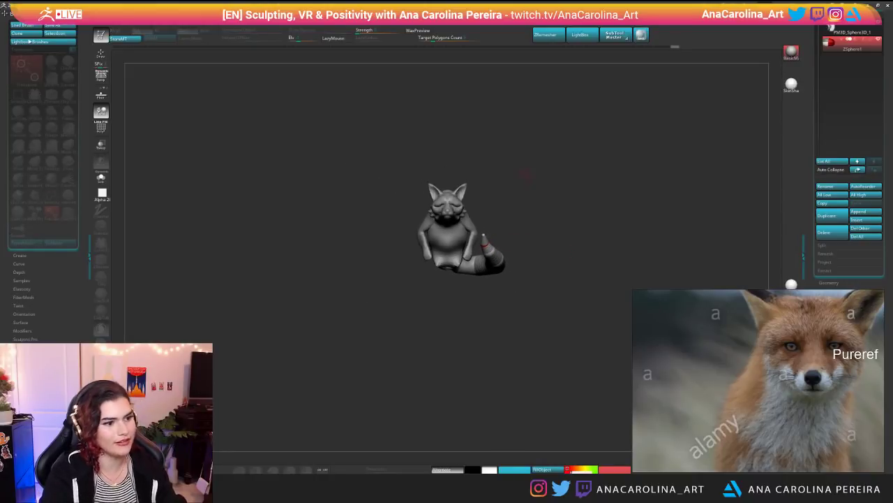
mouse_move(564, 242)
mouse_down()
mouse_move(554, 295)
mouse_move(482, 335)
mouse_move(510, 363)
mouse_move(486, 393)
mouse_up()
key(q)
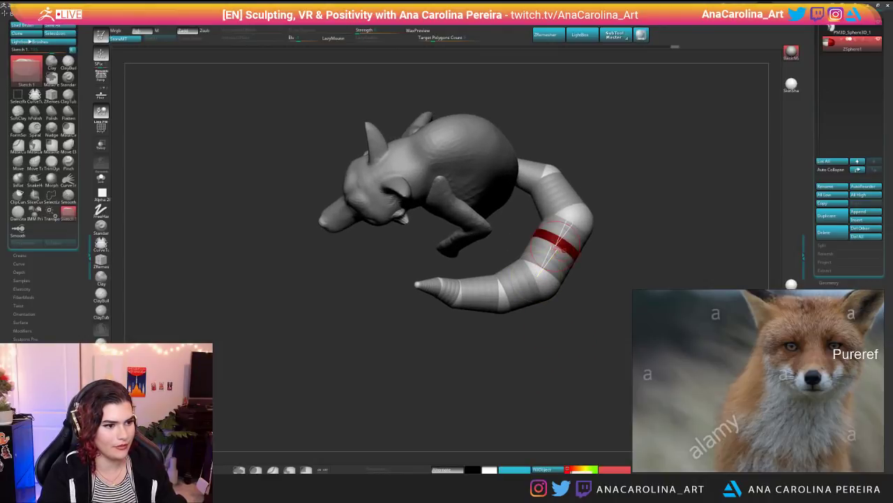
mouse_move(601, 261)
mouse_down()
mouse_move(583, 260)
mouse_move(555, 190)
mouse_up()
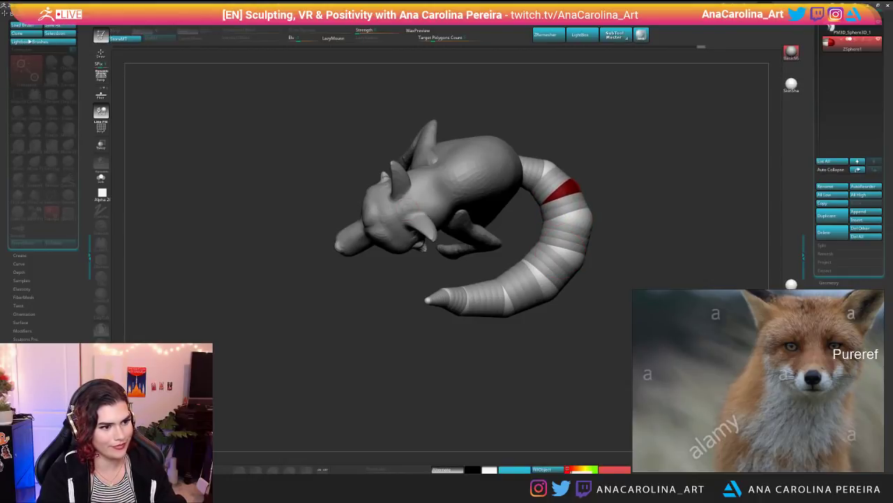
drag(594, 148, 577, 155)
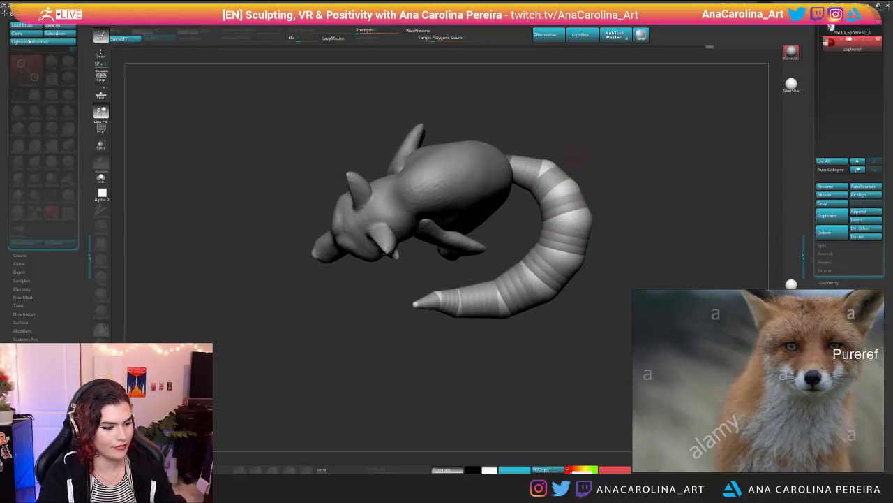
click(529, 166)
drag(594, 143, 753, 161)
drag(627, 167, 626, 176)
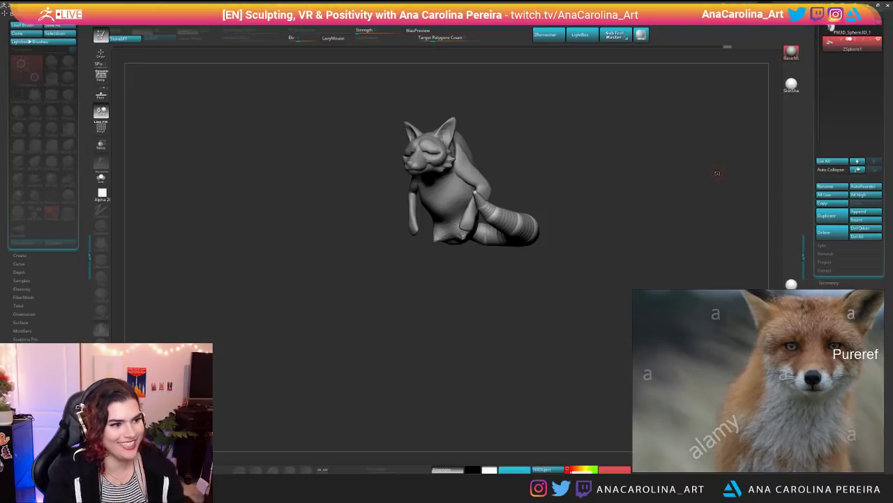
Step: Fine-tune the ZSpheres from the tail's tip to its middle in side view
mouse_move(433, 412)
mouse_down()
mouse_move(481, 405)
mouse_move(390, 391)
mouse_up()
mouse_move(503, 328)
alt+mouse_down()
mouse_move(619, 334)
mouse_move(342, 285)
alt+mouse_up()
drag(324, 204, 329, 201)
click(332, 227)
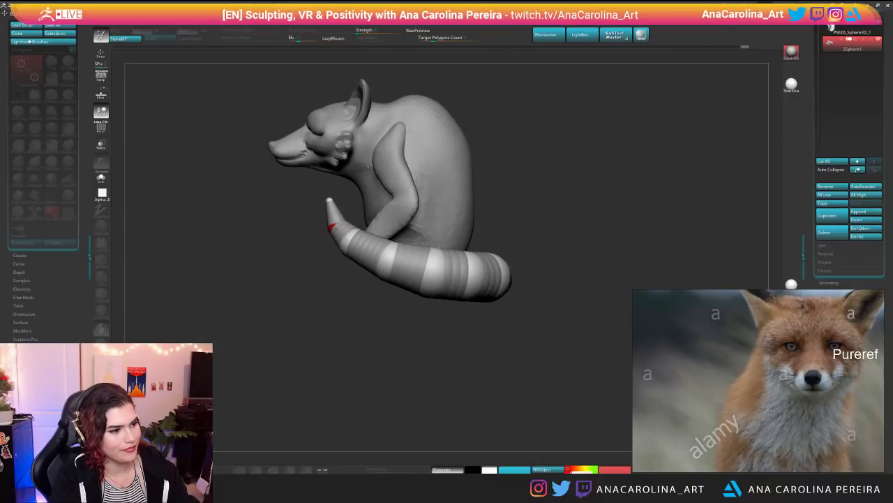
drag(353, 246, 360, 250)
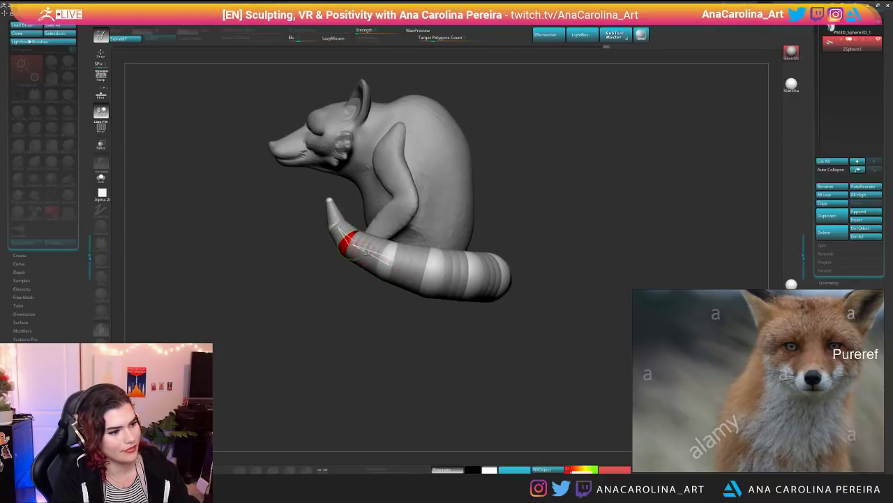
drag(398, 321, 463, 309)
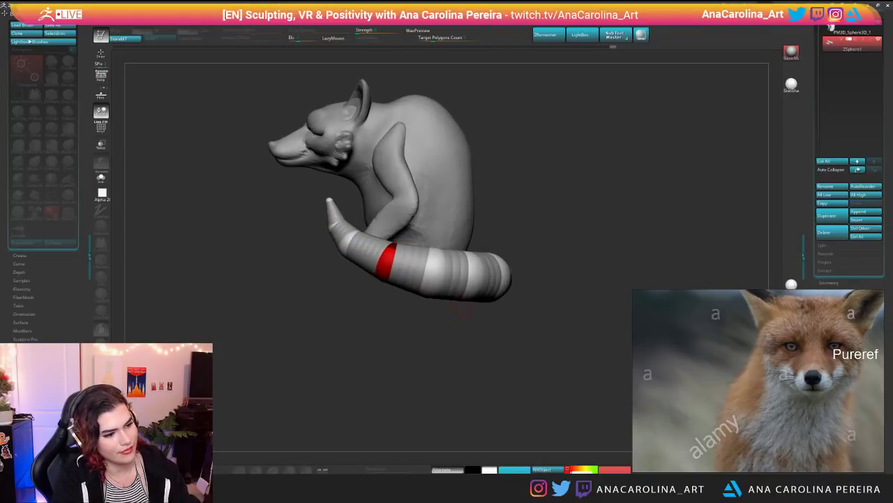
click(437, 280)
drag(430, 272, 435, 273)
Step: Switch to the fox body subtool and invert its mask so only the arms are unmasked
drag(419, 342, 475, 254)
drag(422, 140, 462, 143)
key(w)
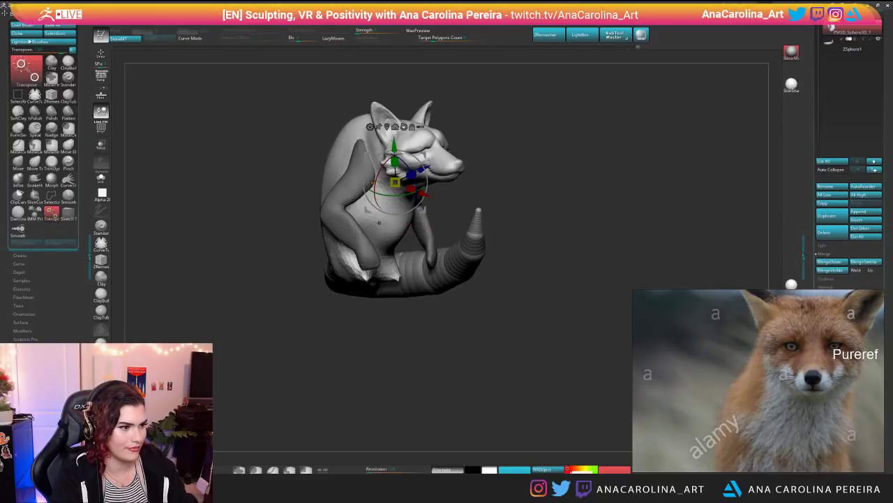
key(ctrl+i)
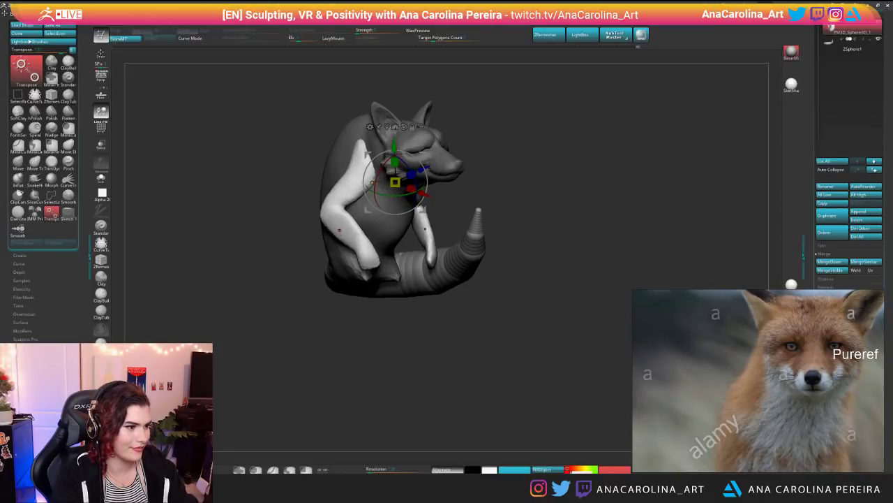
Step: Split the masked body from the unmasked arms into separate subtools with Split Masked Points
drag(834, 253, 834, 204)
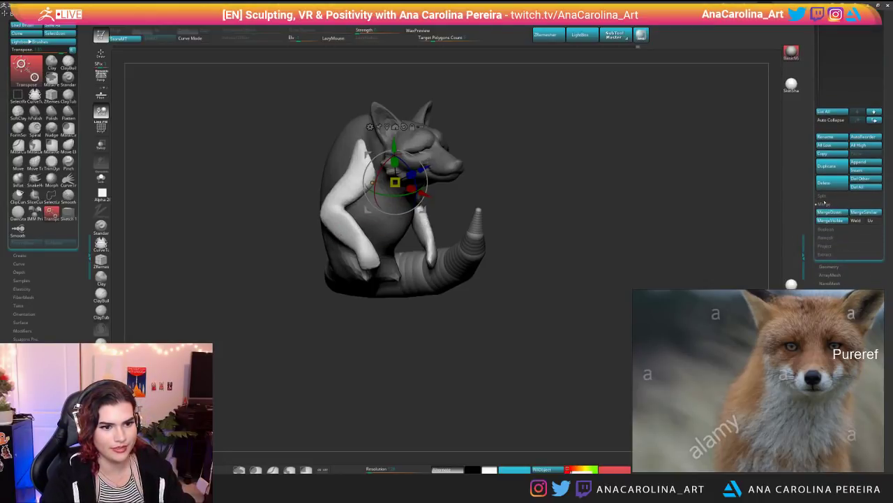
click(824, 196)
click(839, 237)
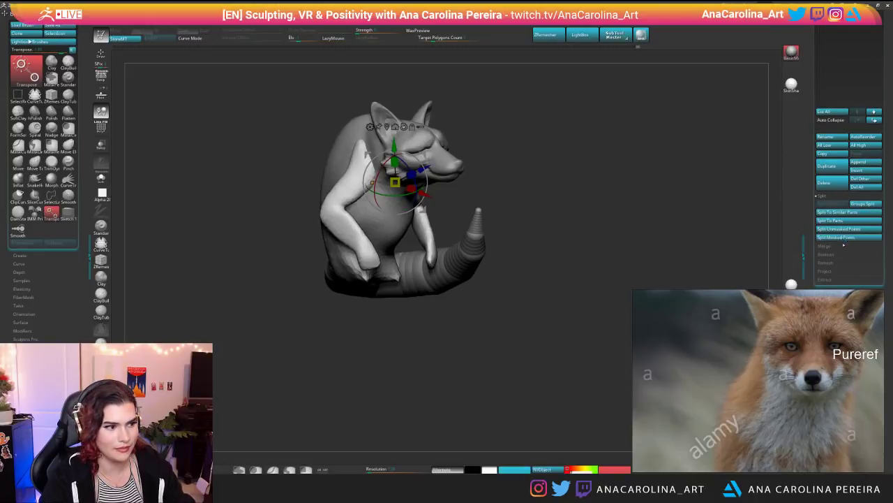
drag(823, 99, 804, 133)
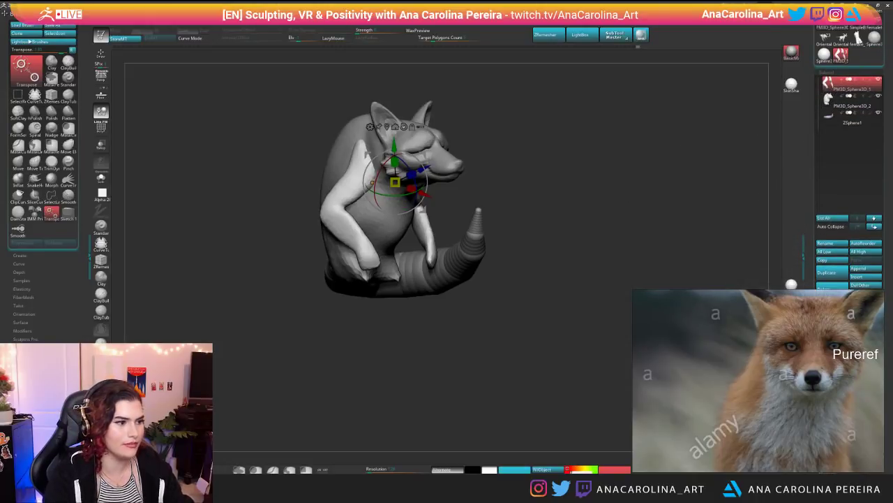
Step: Try to lasso-mask the upper part of the arms in side view
drag(558, 230, 611, 224)
shift+drag(531, 209, 551, 210)
ctrl+drag(377, 62, 352, 182)
key(ctrl)
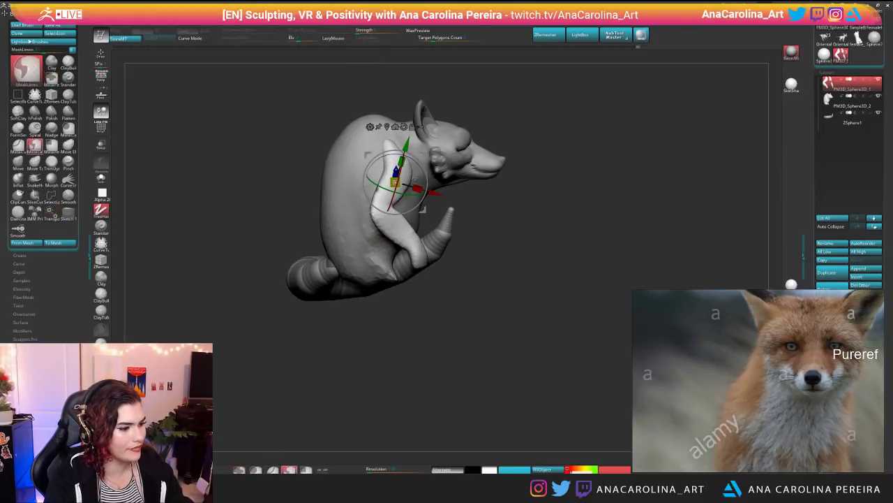
Step: Restore the standard user interface and open the tray with the brush palette
click(357, 29)
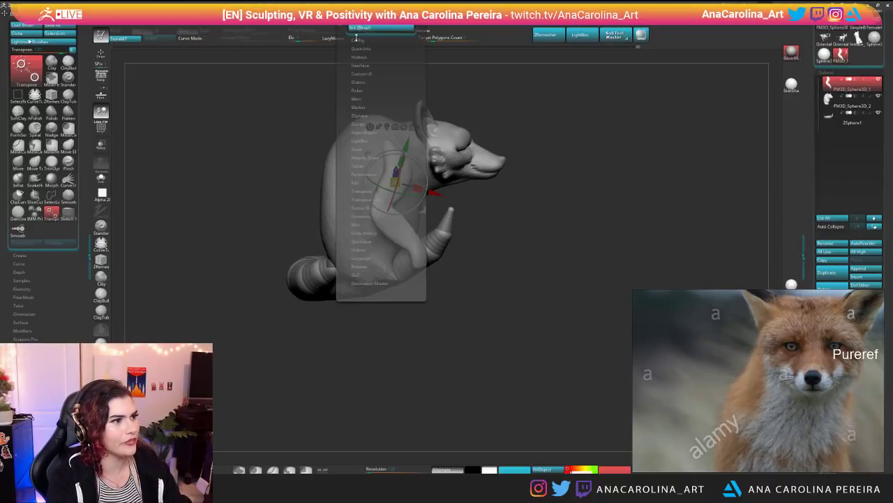
click(364, 40)
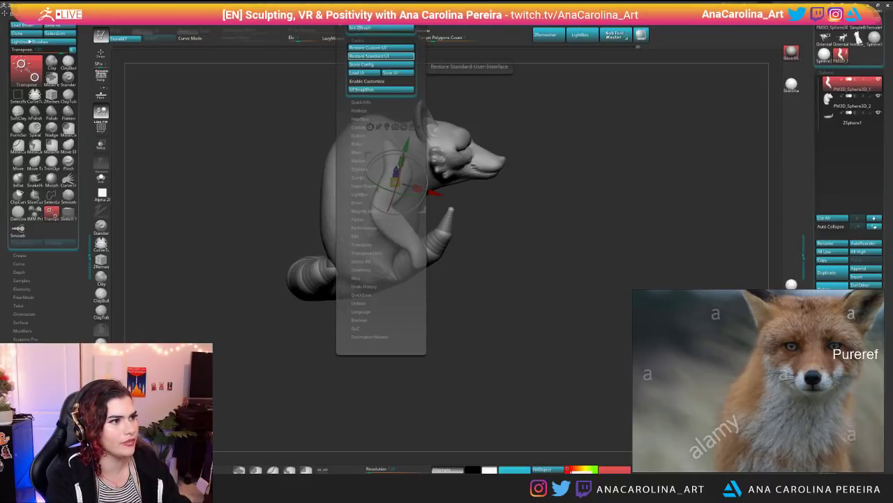
click(368, 48)
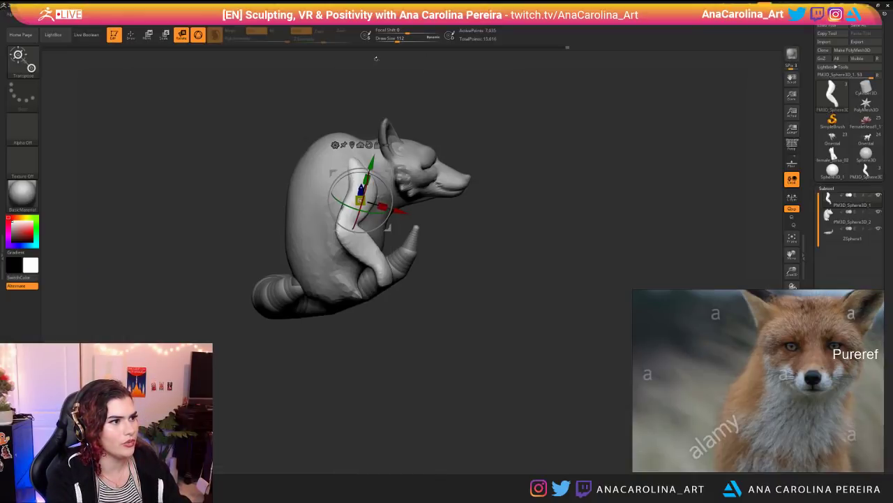
click(5, 255)
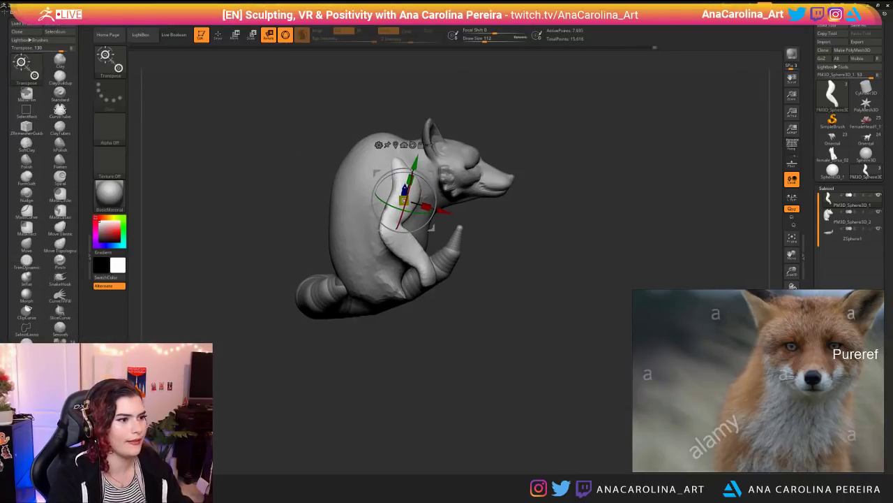
Step: Mask the upper arms and place the transform gizmo at the elbow
mouse_move(359, 74)
ctrl+mouse_down()
mouse_move(335, 180)
mouse_move(349, 229)
mouse_move(386, 231)
mouse_move(462, 166)
ctrl+mouse_up()
alt+click(395, 229)
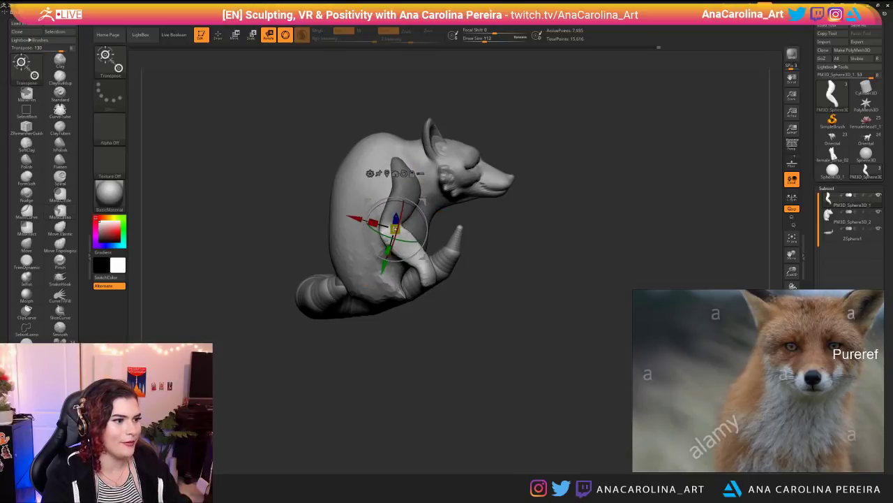
key(ctrl+i)
mouse_move(427, 233)
mouse_down()
mouse_move(424, 215)
mouse_move(427, 228)
mouse_up()
key(ctrl+z)
key(ctrl+i)
Step: Rotate the unmasked forearms about the elbows
drag(531, 272, 440, 272)
drag(400, 224, 388, 227)
mouse_move(403, 271)
mouse_down()
mouse_move(391, 279)
mouse_move(401, 264)
mouse_up()
Step: Reposition the unmasked forearms with the move gizmo from the side and front so the paws sit before the belly
key(w)
drag(517, 279, 615, 279)
mouse_move(558, 279)
alt+mouse_down()
mouse_move(555, 216)
mouse_move(558, 293)
mouse_move(502, 279)
mouse_move(524, 279)
alt+mouse_up()
drag(411, 219, 385, 223)
mouse_move(451, 174)
mouse_down()
mouse_move(569, 175)
mouse_move(568, 133)
mouse_up()
mouse_move(416, 222)
right_down()
mouse_move(457, 222)
mouse_move(442, 222)
right_up()
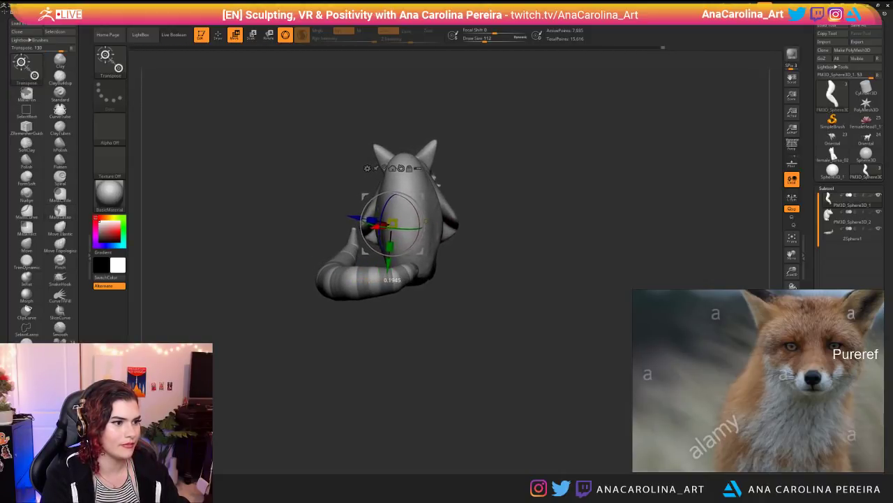
mouse_move(427, 222)
right_down()
mouse_move(446, 229)
mouse_move(394, 224)
right_up()
drag(425, 215, 420, 215)
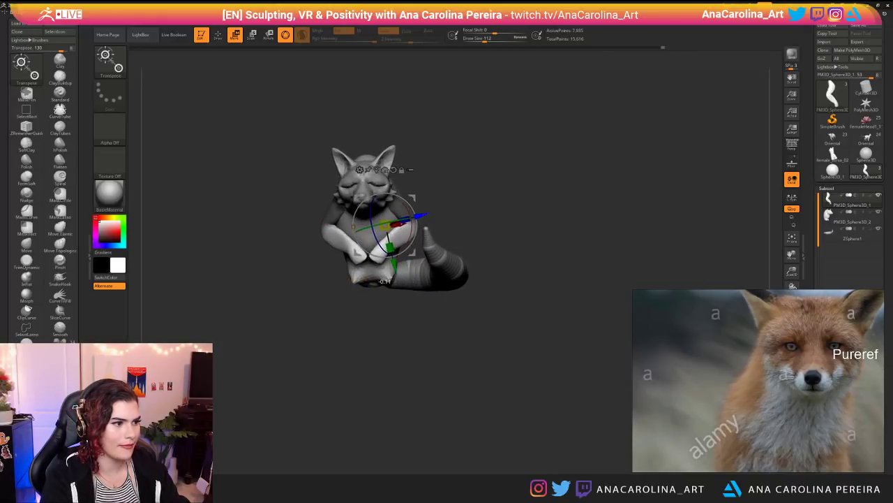
ctrl+right_drag(402, 171, 401, 143)
right_drag(401, 220, 343, 224)
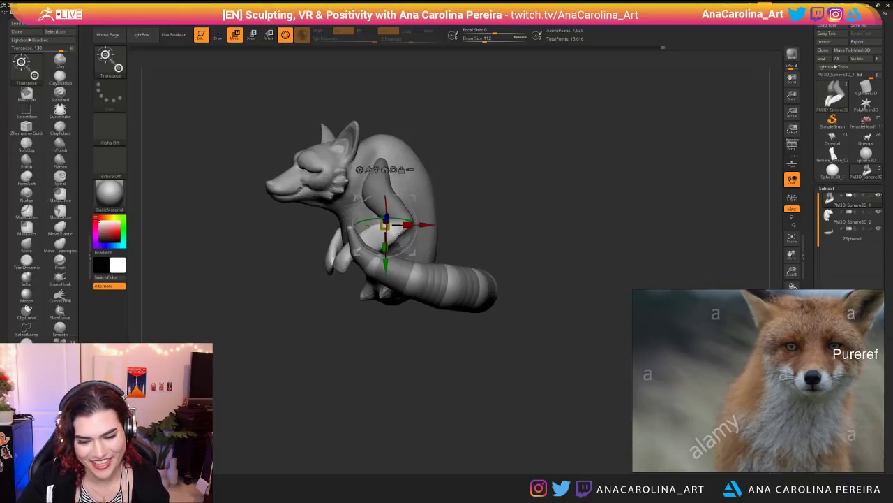
drag(580, 389, 698, 388)
alt+drag(480, 339, 482, 369)
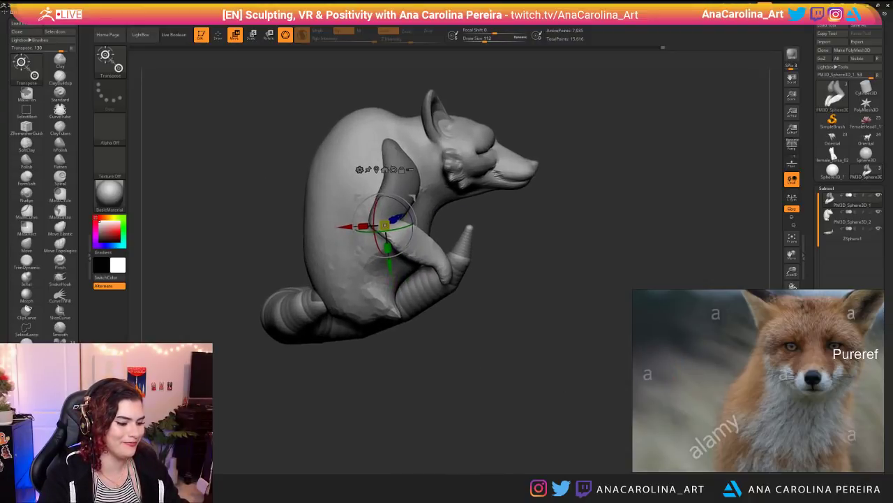
Step: Clear the canvas, redraw the fox model and return it to Edit mode
key(r)
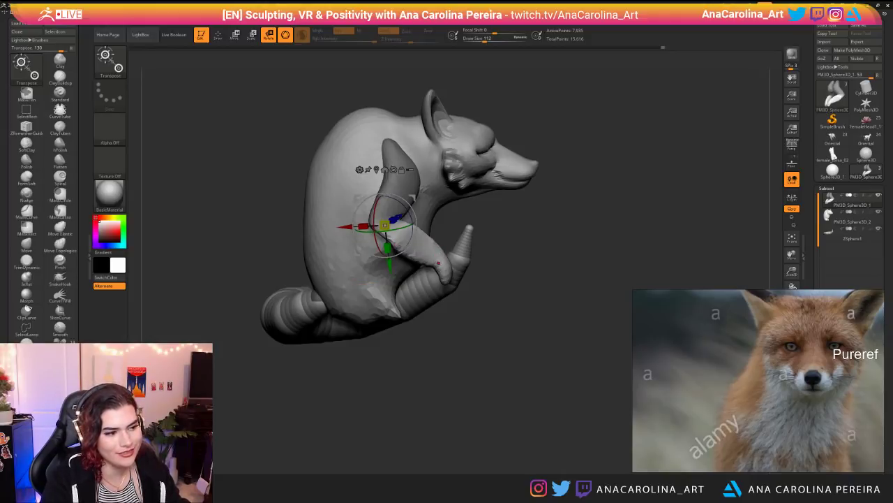
key(q)
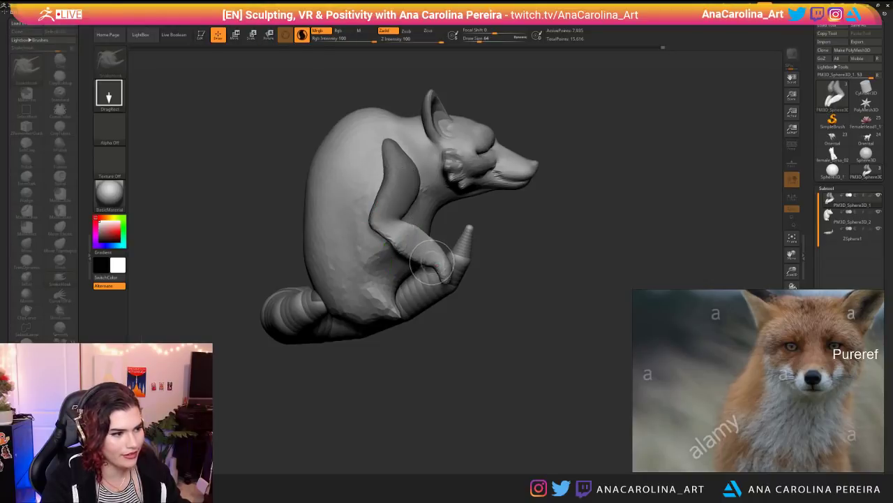
key(w)
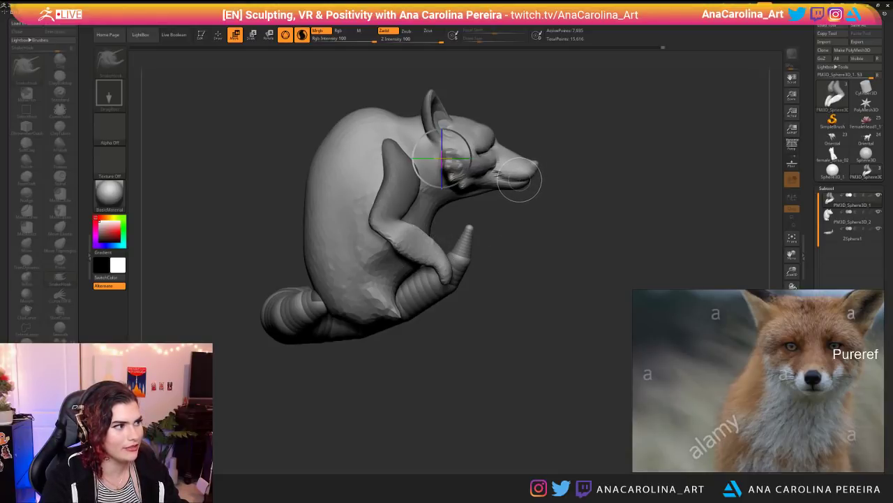
click(201, 35)
click(201, 35)
mouse_move(239, 150)
mouse_down()
mouse_move(157, 154)
mouse_move(240, 151)
mouse_up()
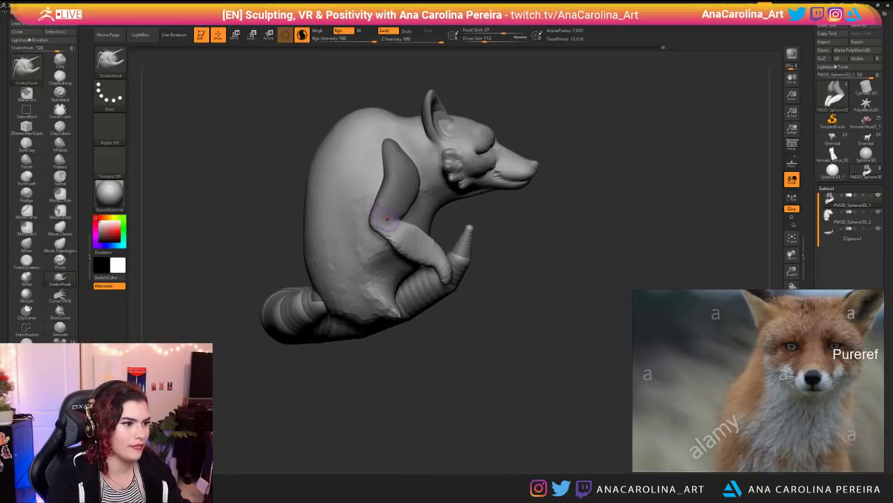
key(t)
key(ctrl+n)
drag(500, 257, 344, 402)
click(201, 35)
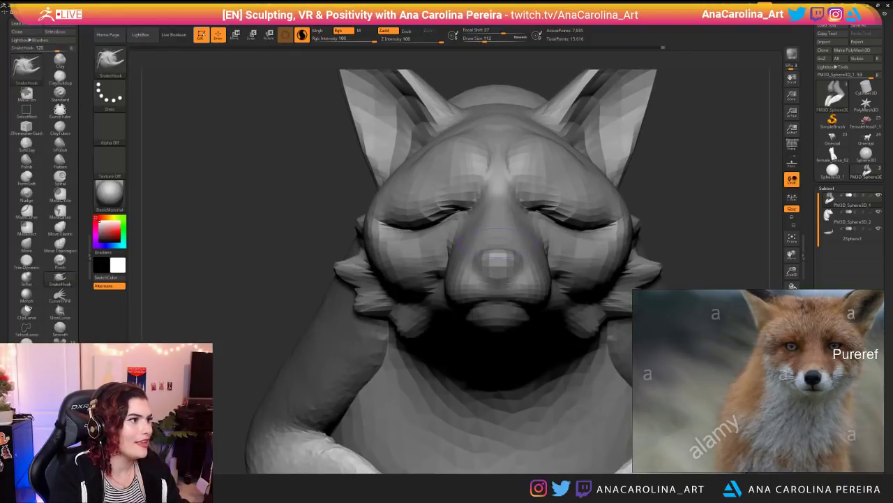
Step: Switch from the transform gizmo to the transpose line and apply it to the forearm in side view
alt+drag(279, 209, 334, 234)
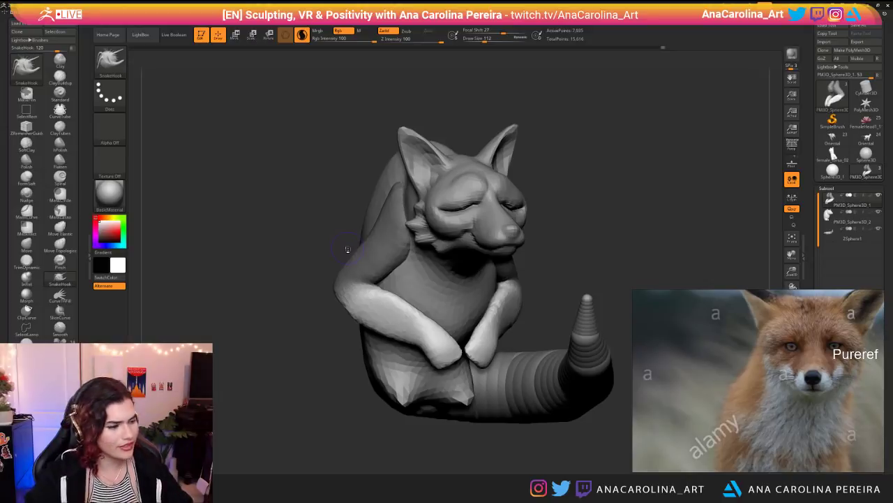
shift+drag(326, 418, 370, 412)
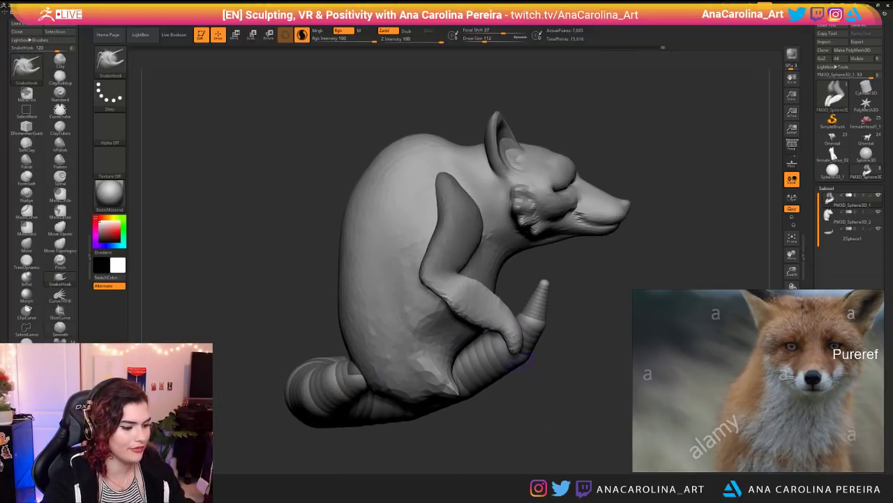
key(w)
key(y)
mouse_move(483, 300)
mouse_down()
mouse_move(536, 275)
mouse_move(502, 283)
mouse_move(511, 287)
mouse_up()
drag(593, 300, 426, 300)
mouse_move(670, 287)
mouse_down()
mouse_move(439, 230)
mouse_move(454, 224)
mouse_move(555, 239)
mouse_up()
Step: Select the ZSphere tail and toggle its adaptive skin preview to check the mesh up close
alt+click(530, 278)
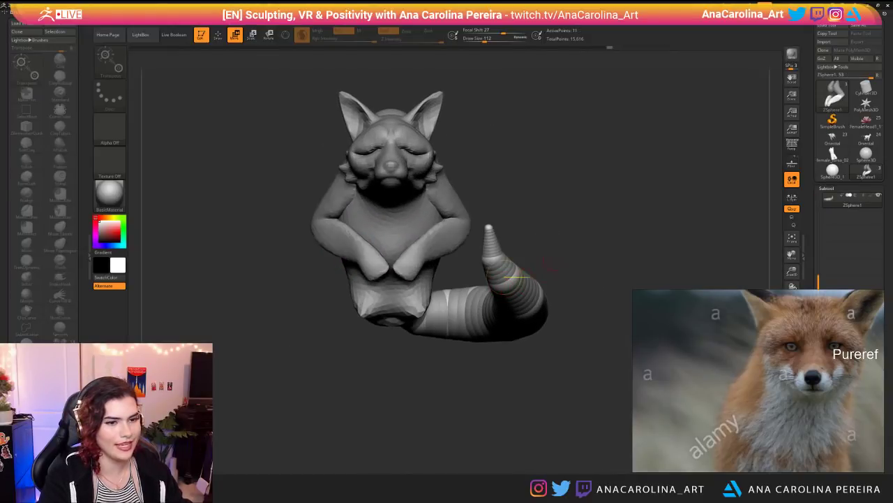
key(a)
drag(809, 244, 808, 174)
alt+drag(342, 241, 272, 194)
key(a)
key(a)
key(a)
key(a)
alt+drag(560, 203, 209, 317)
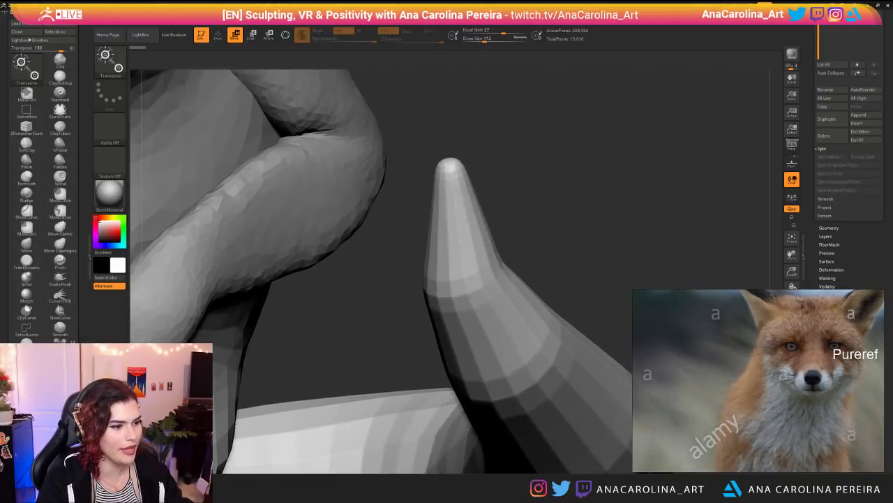
key(a)
key(a)
drag(515, 211, 415, 128)
Step: Move the fox reference image clear of the tool settings and shrink it
right_drag(779, 337, 665, 102)
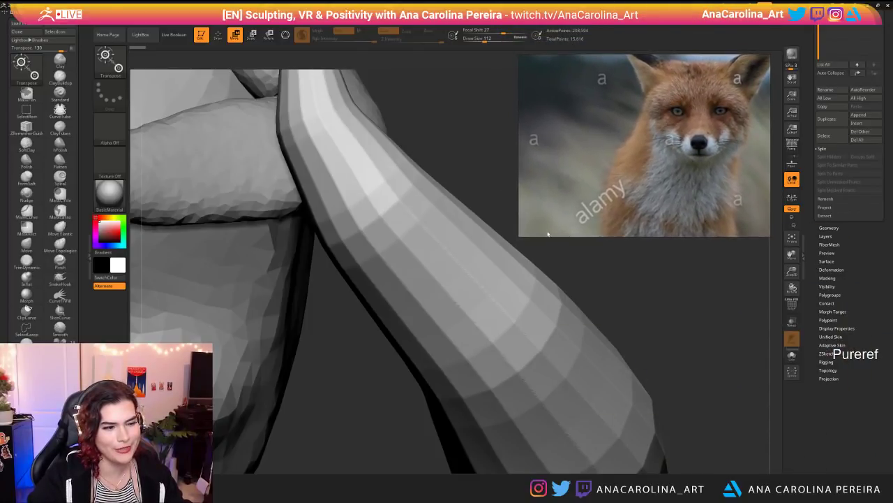
drag(518, 237, 560, 199)
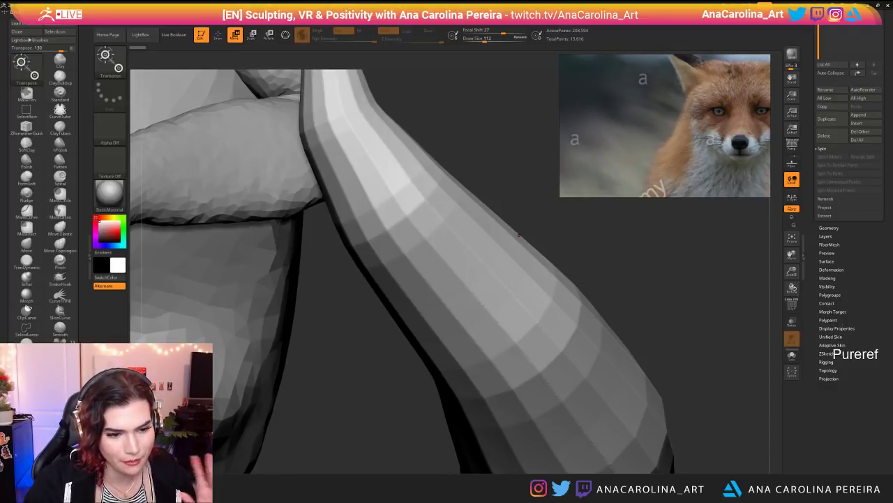
Step: Set the tail's adaptive skin DynaMesh resolution to 0 and preview the low-poly skin
click(832, 345)
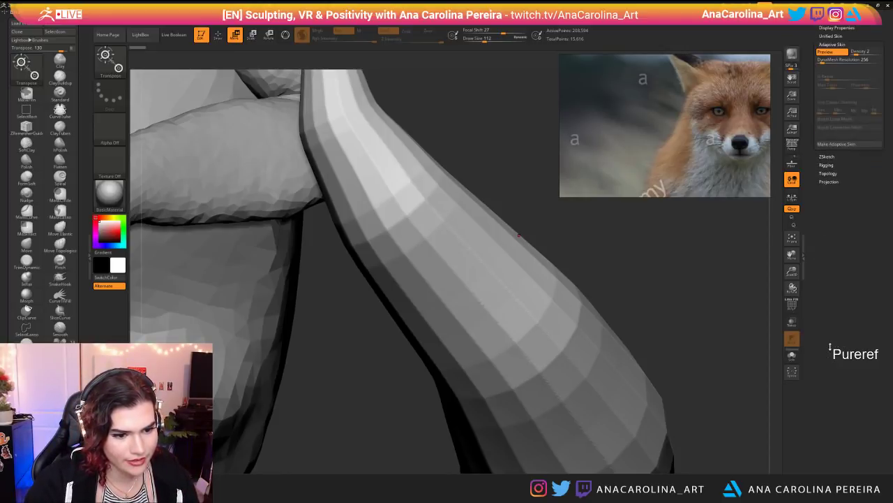
key(a)
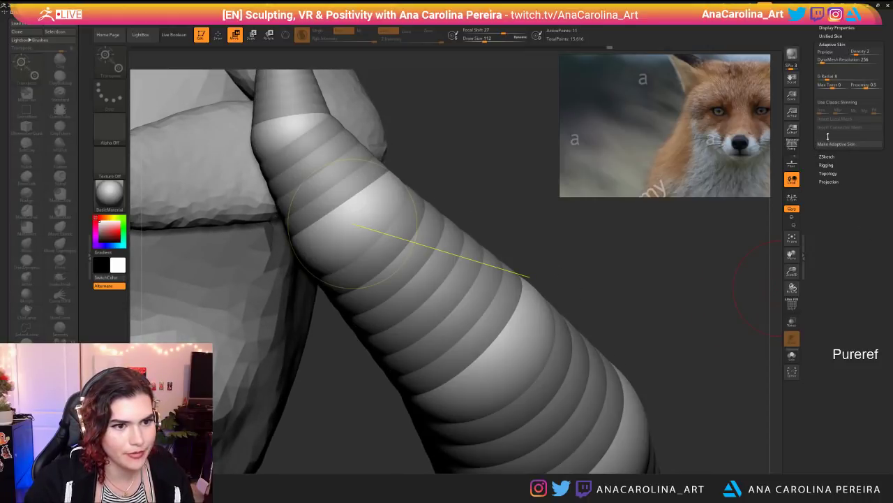
click(828, 62)
text(0)
key(Return)
drag(766, 265, 730, 268)
key(a)
Step: Convert the previewed tail skin into a PolyMesh3D and switch back to the fox tool
alt+drag(363, 314, 558, 335)
drag(814, 139, 819, 273)
click(860, 50)
click(864, 171)
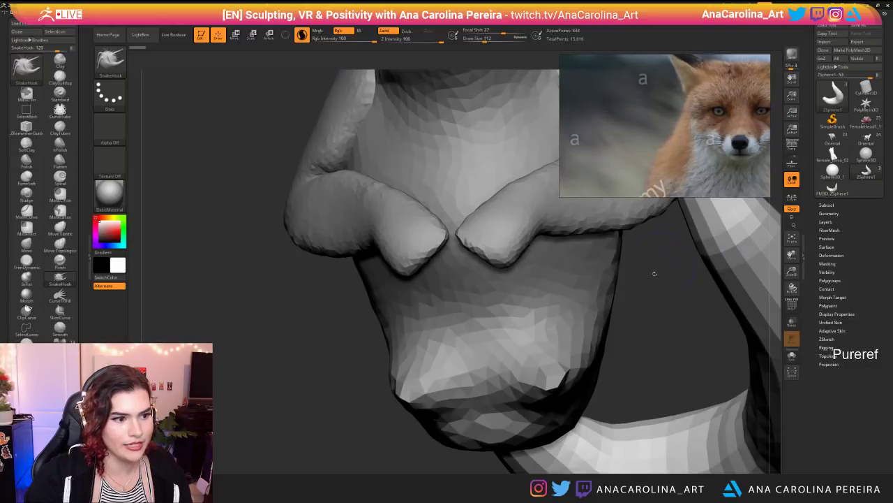
Step: Append the converted PM3D_ZSphere1 tail to the fox as a new subtool
click(827, 204)
drag(819, 312, 814, 207)
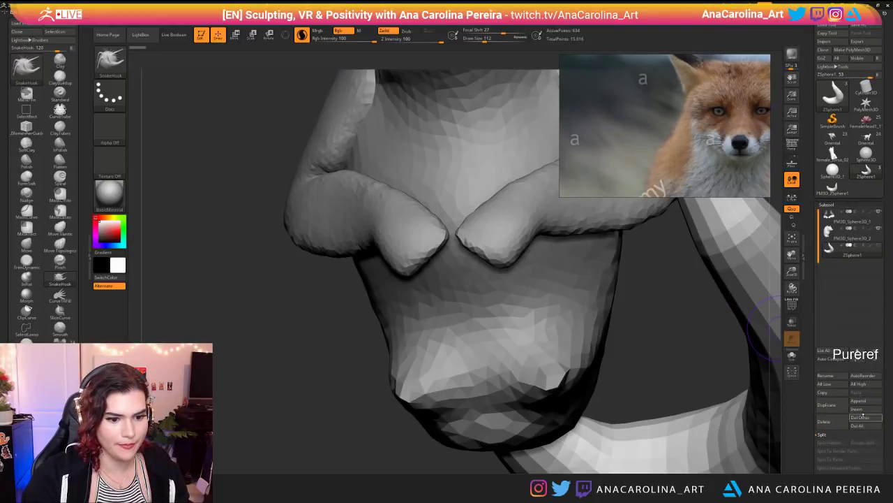
click(859, 400)
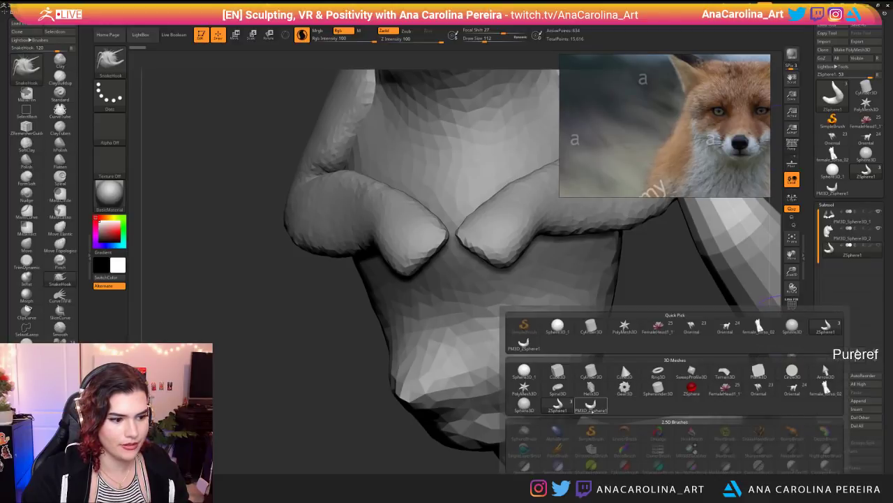
click(591, 405)
alt+drag(644, 348, 663, 311)
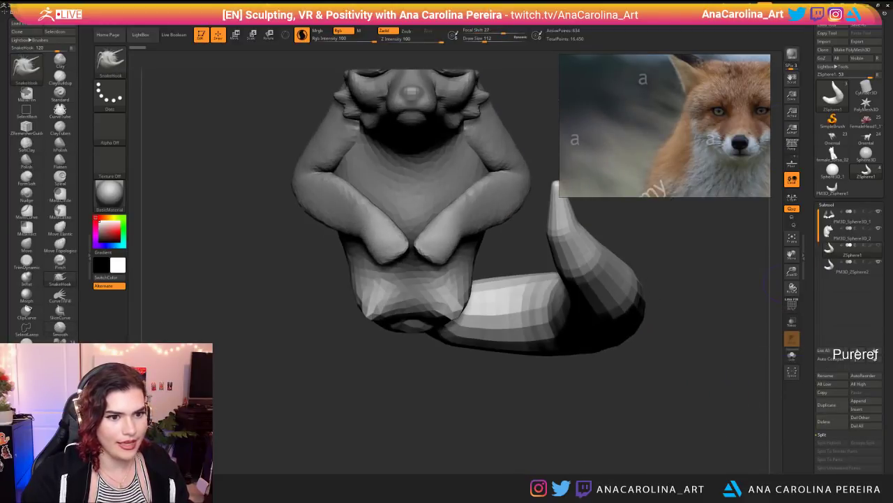
Step: Select the polymesh tail subtool and divide its geometry once
drag(803, 474, 802, 440)
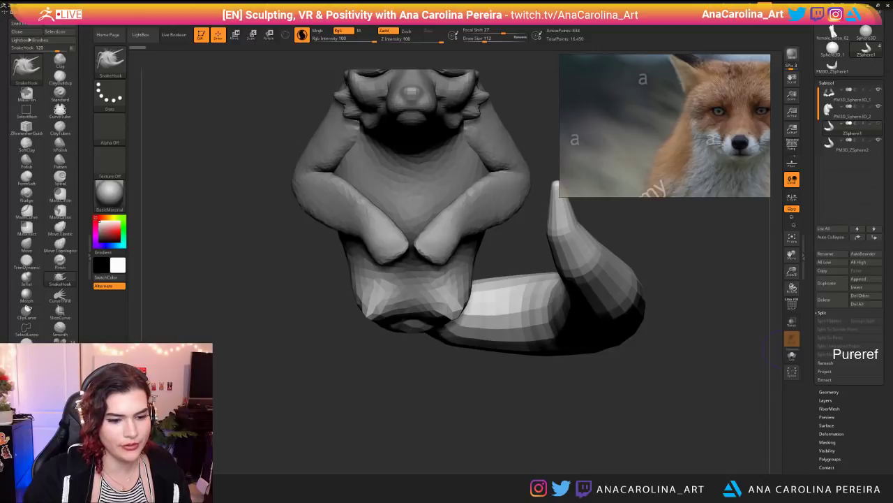
click(829, 391)
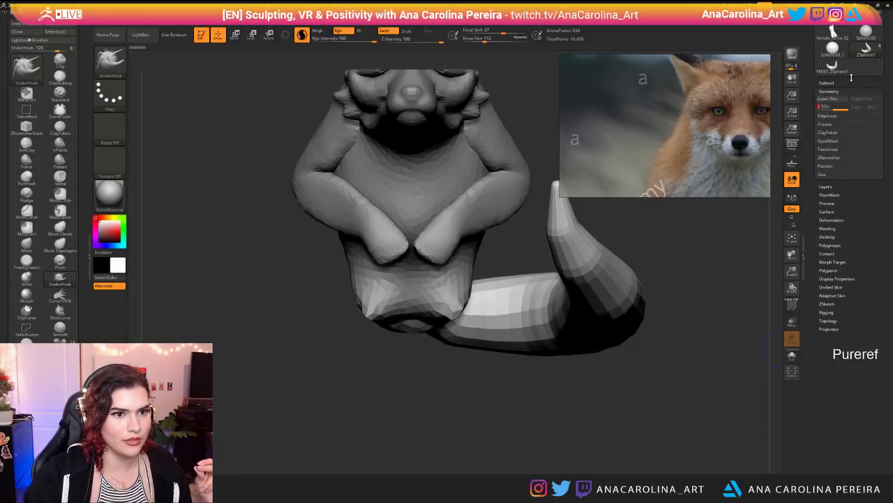
click(827, 82)
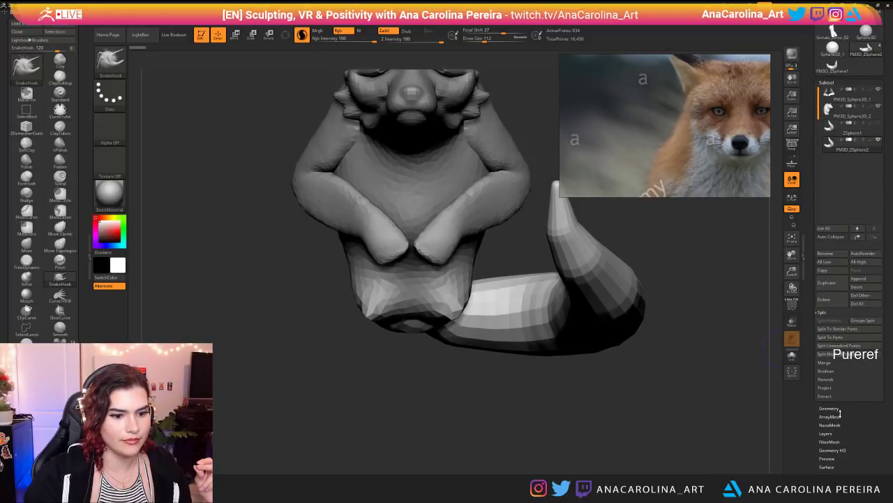
click(834, 391)
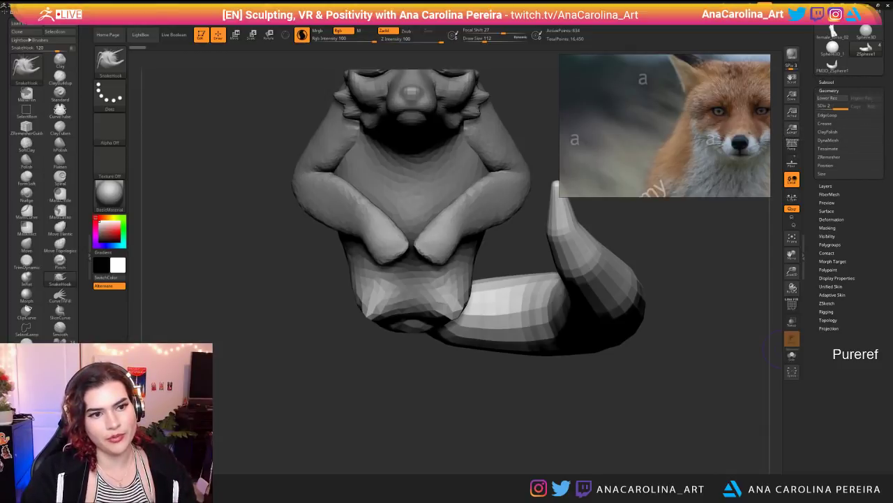
mouse_move(649, 258)
mouse_down()
mouse_move(684, 272)
mouse_move(742, 264)
mouse_up()
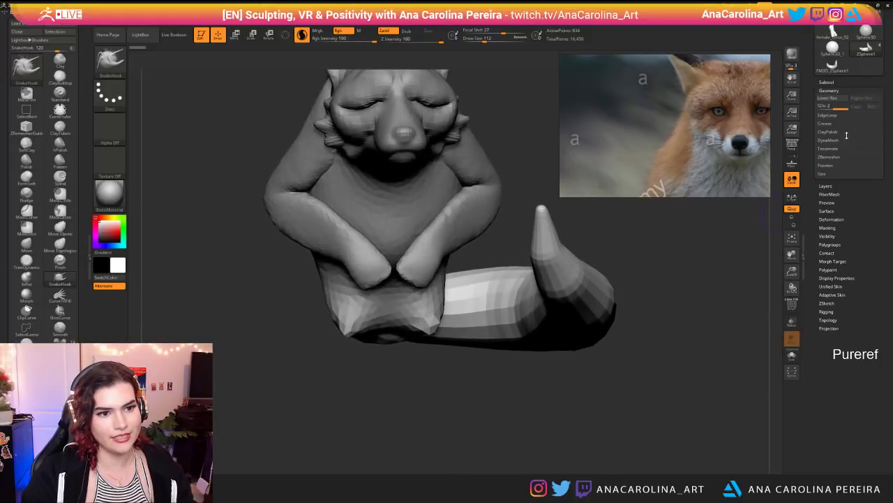
click(830, 82)
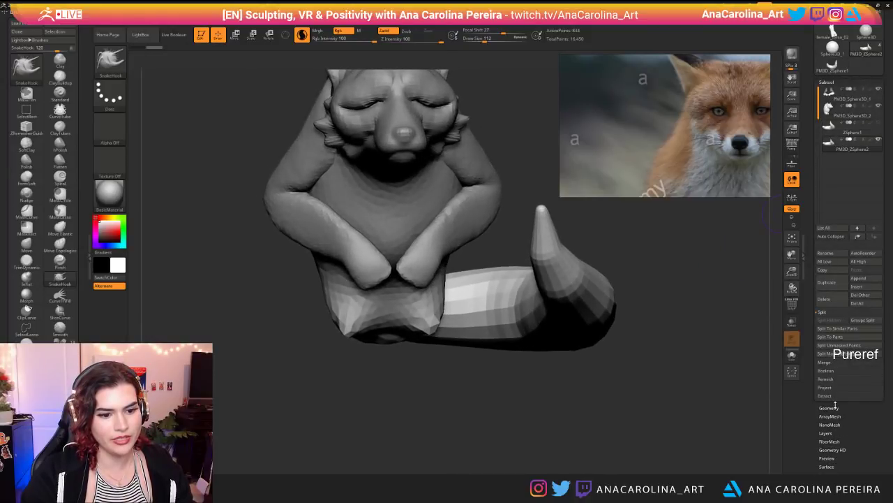
click(829, 407)
click(830, 158)
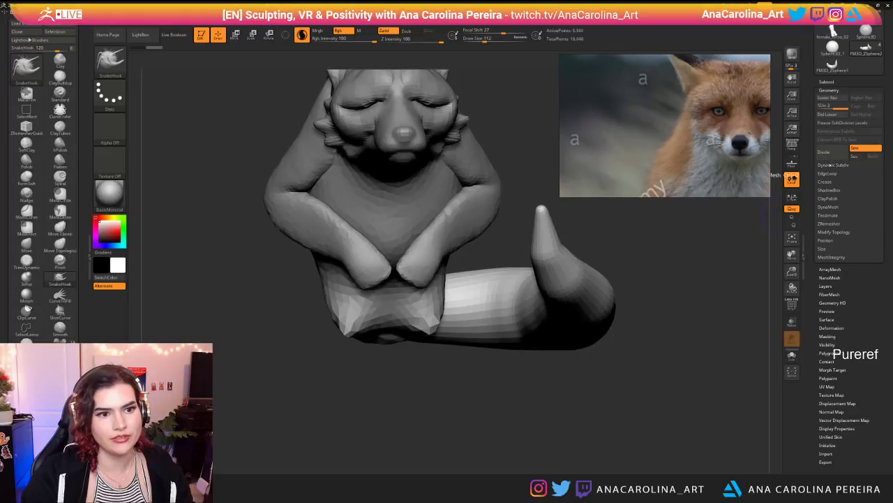
Step: Step the tail down to its lower subdivision level and set the brush size to 372
mouse_move(726, 288)
mouse_down()
mouse_move(716, 287)
mouse_move(716, 263)
mouse_move(681, 260)
mouse_up()
key(shift+d)
key(space)
drag(610, 308, 623, 308)
Step: Smooth the polymesh tail along its length, from the tip around the outer bend to the base
mouse_move(523, 277)
shift+mouse_down()
mouse_move(538, 300)
mouse_move(547, 298)
shift+mouse_up()
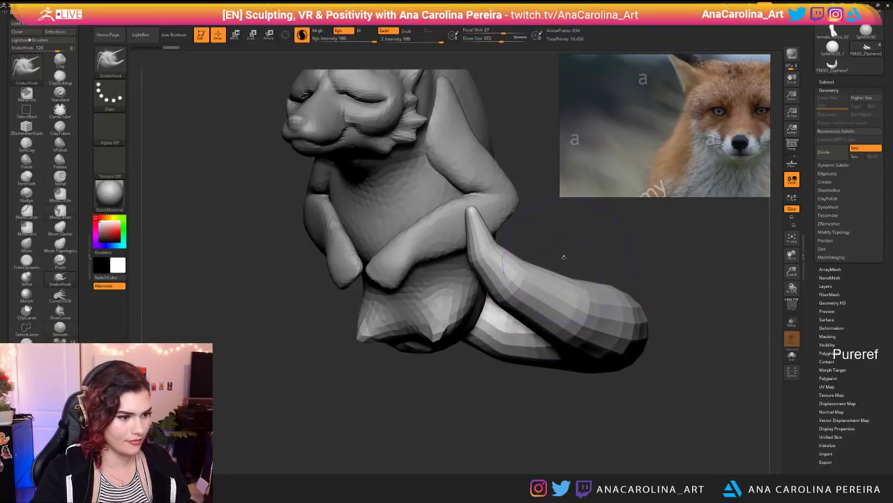
key(ctrl+z)
key(backslash)
mouse_move(493, 257)
shift+mouse_down()
mouse_move(500, 275)
mouse_move(558, 319)
shift+mouse_up()
drag(656, 359, 590, 368)
alt+drag(709, 385, 575, 403)
shift+drag(514, 319, 535, 352)
mouse_move(697, 293)
mouse_down()
mouse_move(707, 365)
mouse_move(606, 444)
mouse_up()
shift+drag(474, 419, 613, 252)
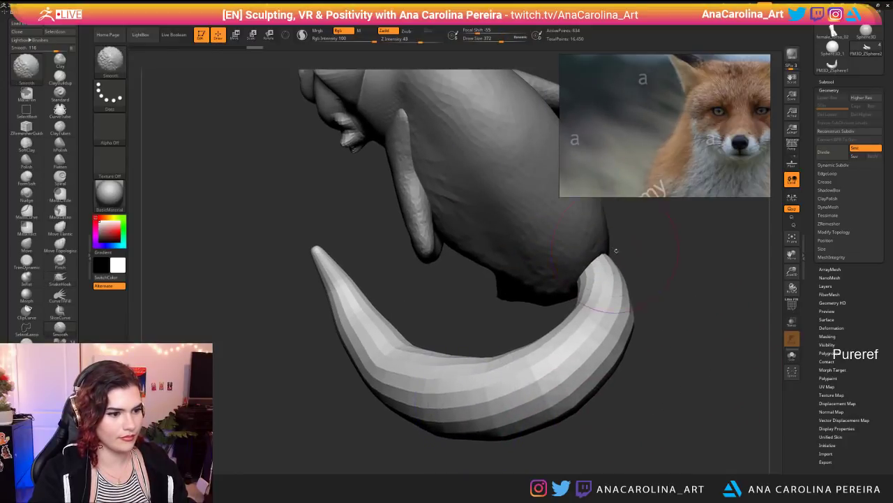
drag(663, 238, 664, 321)
shift+drag(633, 389, 537, 352)
Step: Reduce the SnakeHook brush size slightly and save the project
drag(461, 314, 554, 305)
alt+drag(592, 271, 588, 335)
drag(621, 370, 618, 280)
mouse_move(649, 373)
alt+mouse_down()
mouse_move(575, 447)
mouse_move(607, 437)
mouse_move(569, 429)
mouse_move(608, 415)
mouse_move(484, 491)
alt+mouse_up()
key(space)
mouse_move(668, 286)
mouse_down()
mouse_move(601, 341)
mouse_move(661, 293)
mouse_up()
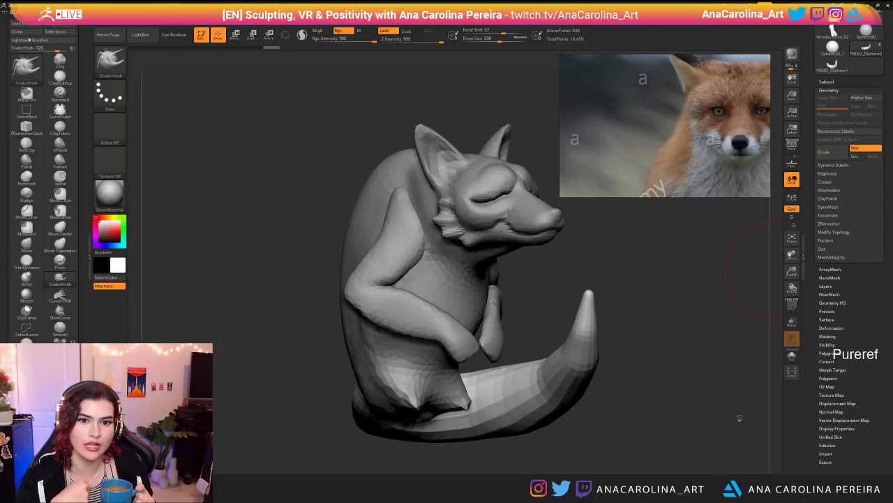
key(ctrl+s)
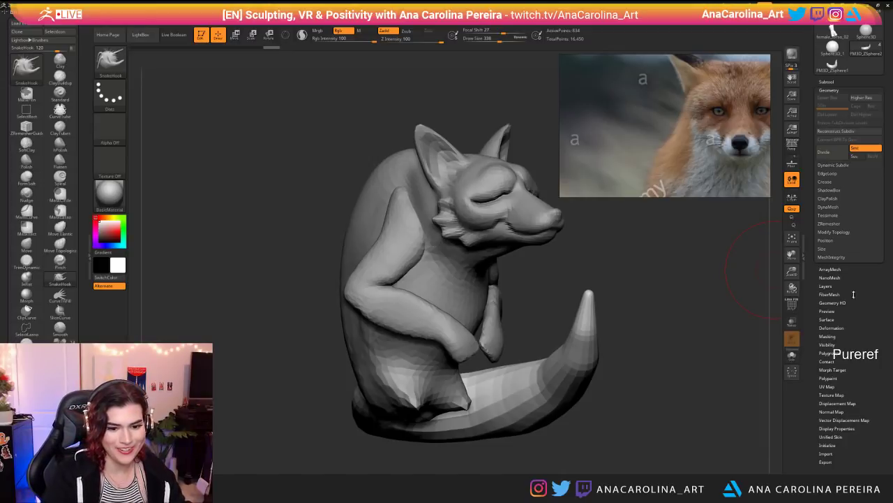
drag(590, 301, 563, 297)
key(ctrl+z)
key(ctrl+z)
Step: Reshape the tail's tip and upper curve with the SnakeHook brush, increasing the draw size to 415
drag(612, 316, 639, 289)
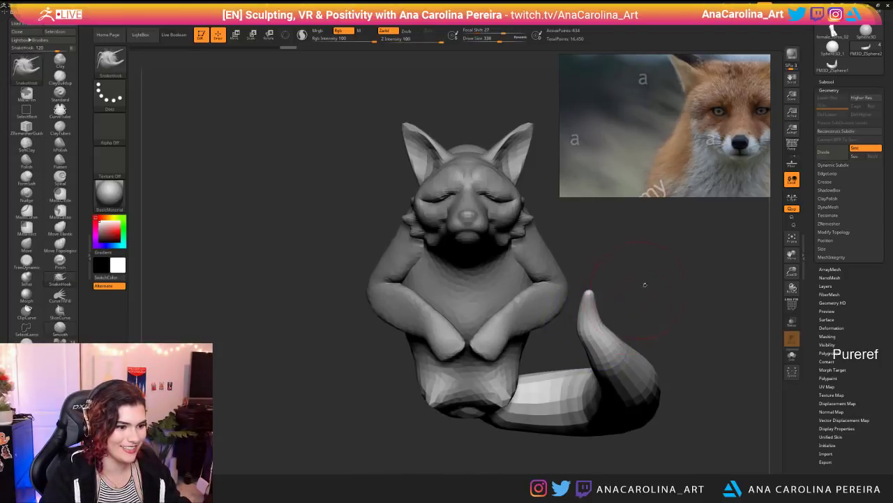
drag(606, 338, 601, 342)
mouse_move(609, 335)
mouse_down()
mouse_move(601, 341)
mouse_move(590, 297)
mouse_up()
mouse_move(637, 353)
mouse_down()
mouse_move(624, 359)
mouse_move(641, 377)
mouse_move(625, 346)
mouse_move(520, 324)
mouse_up()
drag(454, 412, 532, 413)
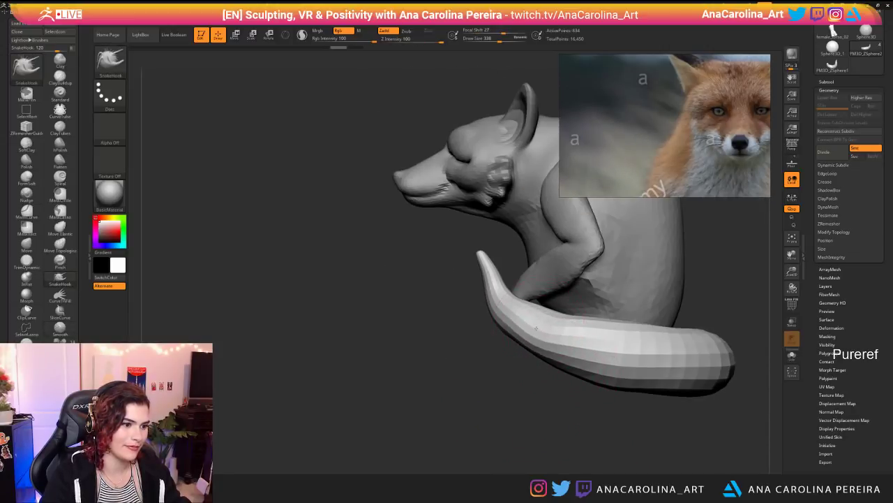
key(s)
mouse_move(546, 313)
mouse_down()
mouse_move(536, 321)
mouse_move(593, 365)
mouse_move(641, 381)
mouse_up()
drag(559, 426, 705, 426)
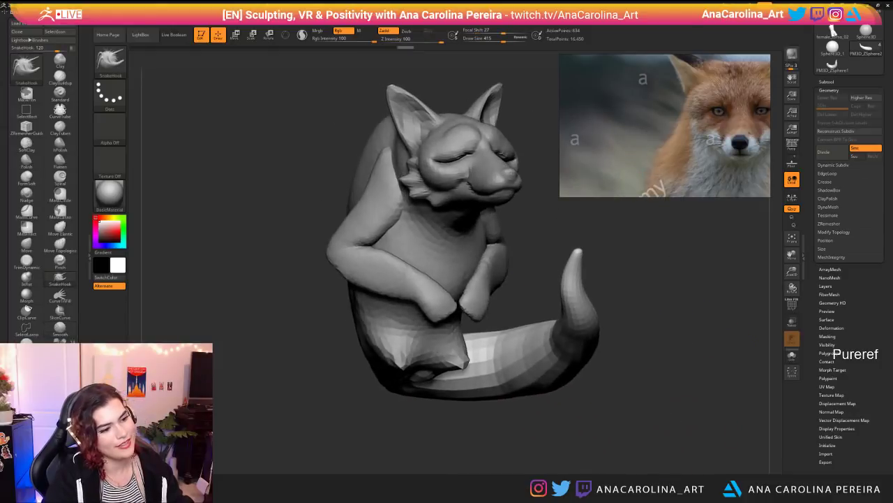
Step: Insert a Sphere 32 primitive from the IMM Primitives brush beside the fox's hip as a base for the thigh
alt+drag(614, 426, 579, 370)
drag(579, 402, 555, 387)
alt+drag(555, 387, 572, 422)
drag(573, 412, 614, 410)
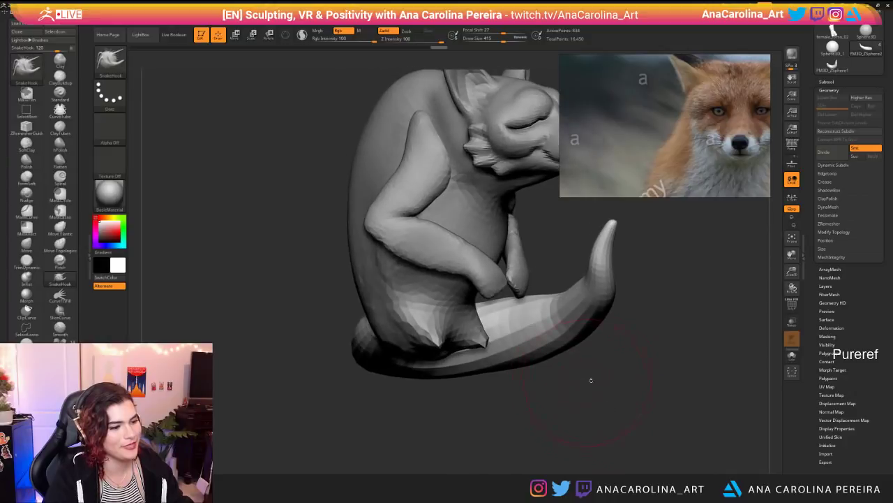
key(b)
key(i)
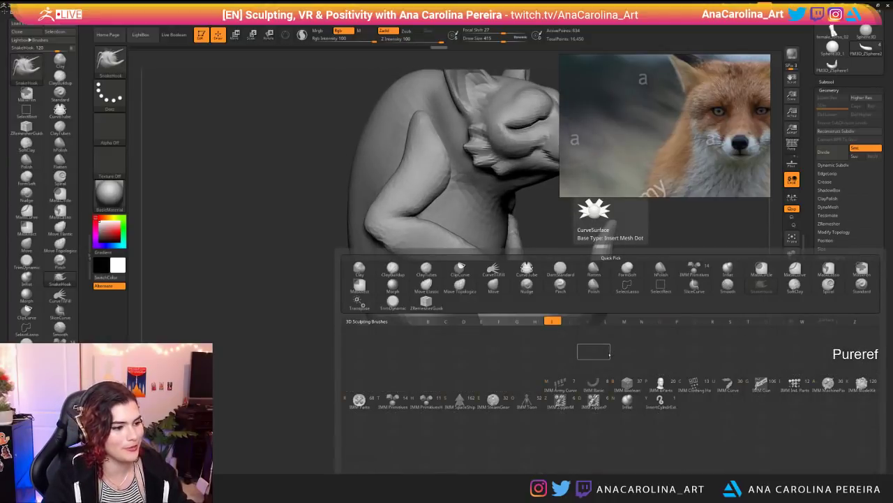
key(t)
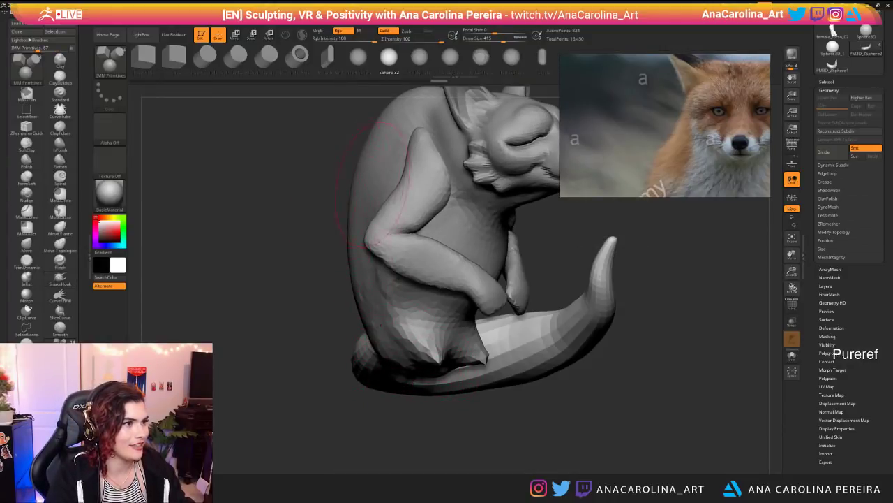
drag(394, 343, 415, 364)
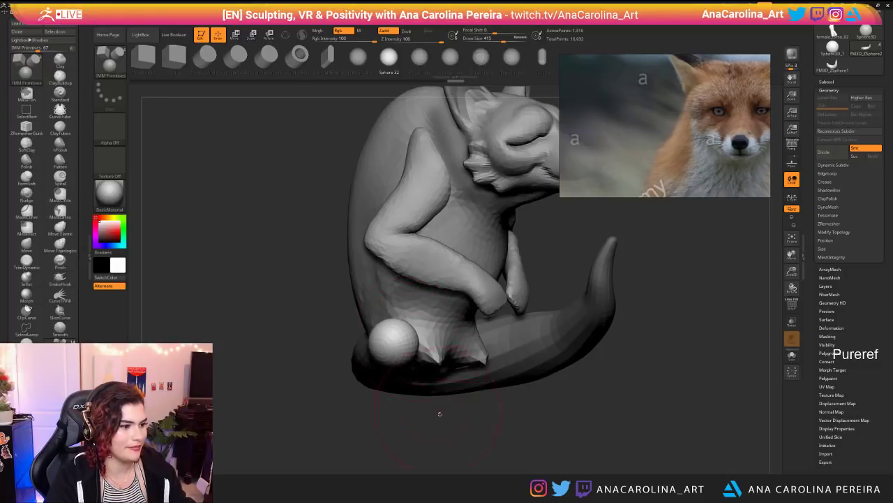
drag(437, 410, 471, 419)
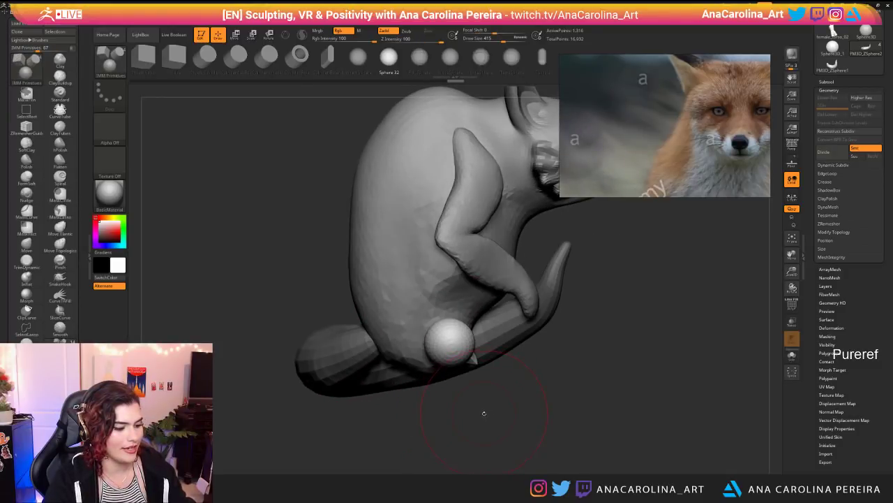
Step: Pull the new hip sphere outward with the SnakeHook brush to begin forming the thigh, adjusting the brush size as needed
key(b)
key(s)
key(h)
drag(485, 415, 503, 398)
drag(457, 333, 444, 327)
mouse_move(481, 395)
mouse_down()
mouse_move(524, 390)
mouse_move(504, 420)
mouse_up()
key(space)
click(433, 410)
drag(467, 338, 445, 345)
key(space)
click(439, 341)
Step: Stretch the thigh sphere into a flattened oval against the hip with the SnakeHook brush, using a draw size of 286
shift+drag(494, 389, 494, 362)
drag(436, 344, 427, 351)
mouse_move(499, 387)
mouse_down()
mouse_move(446, 382)
mouse_move(442, 368)
mouse_up()
drag(453, 334, 457, 328)
mouse_move(434, 389)
mouse_down()
mouse_move(482, 368)
mouse_move(464, 361)
mouse_move(452, 334)
mouse_up()
key(space)
key(space)
drag(482, 383, 423, 385)
key(space)
drag(469, 354, 456, 354)
drag(472, 320, 479, 319)
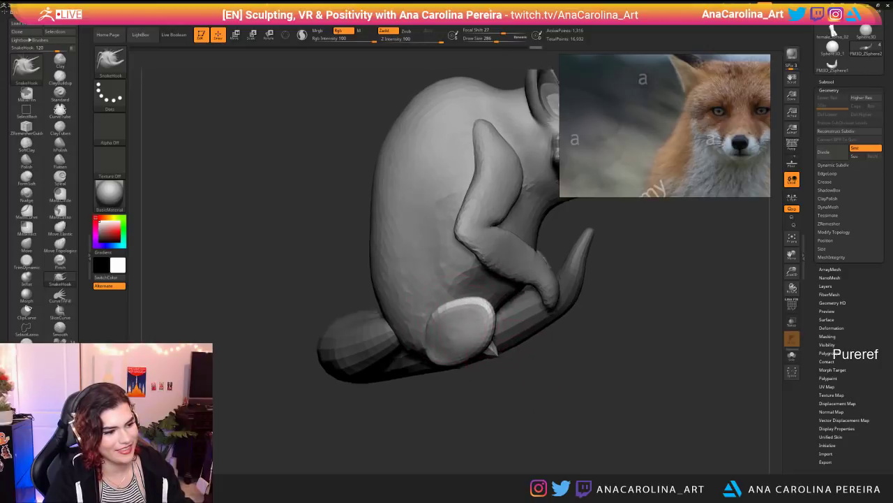
Step: Set the draw size to 303 and refine the thigh's outline with SnakeHook from the side and back
shift+drag(534, 384, 482, 381)
key(space)
drag(479, 347, 483, 348)
mouse_move(452, 312)
mouse_down()
mouse_move(436, 311)
mouse_move(457, 317)
mouse_move(441, 321)
mouse_up()
drag(466, 361, 472, 369)
mouse_move(460, 403)
mouse_down()
mouse_move(515, 409)
mouse_move(457, 402)
mouse_up()
drag(457, 360, 459, 365)
mouse_move(460, 405)
mouse_down()
mouse_move(497, 407)
mouse_move(535, 383)
mouse_up()
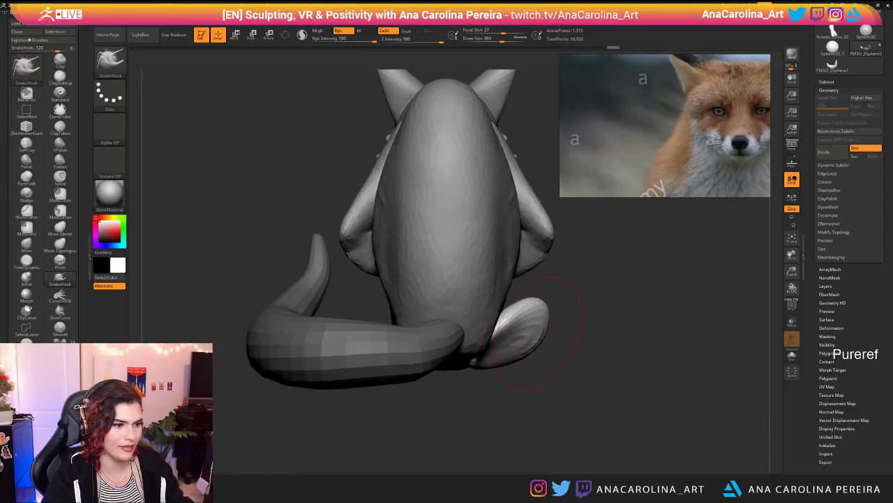
drag(534, 312, 536, 303)
drag(558, 375, 457, 380)
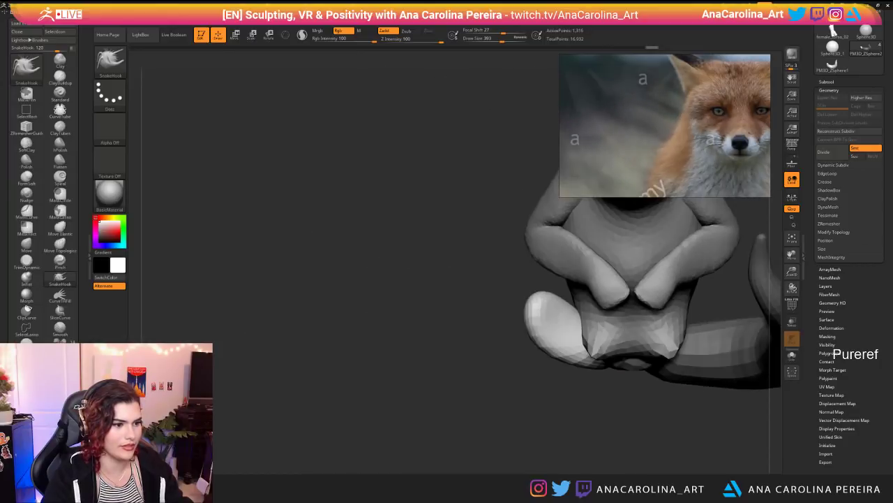
Step: Frame the whole fox and move the reference photo down near the tail, clear of the head
key(f)
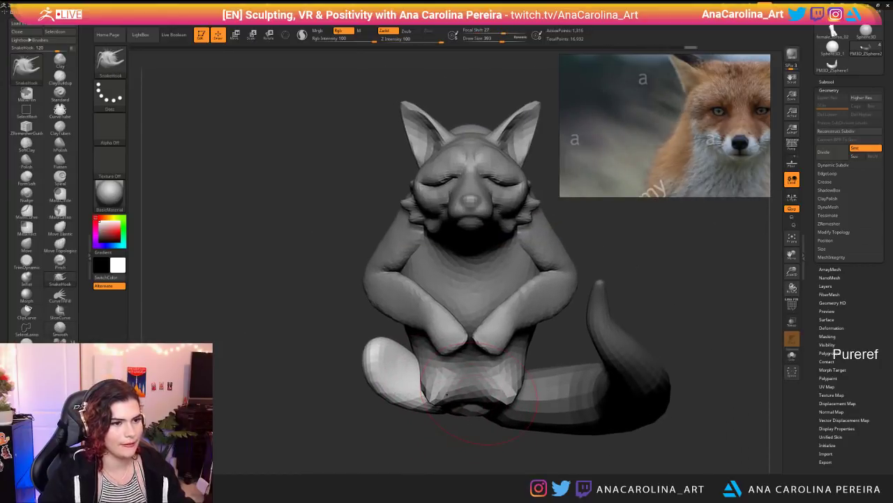
right_drag(717, 94, 745, 487)
drag(706, 397, 714, 406)
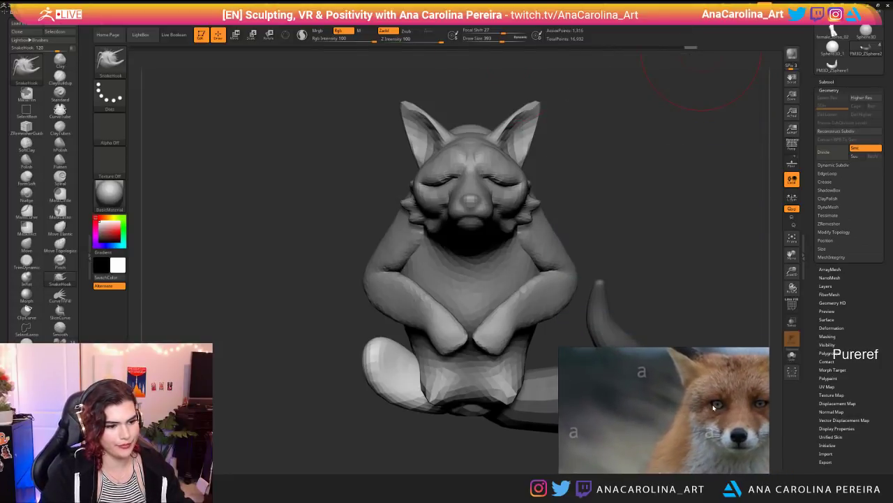
mouse_move(610, 226)
mouse_down()
mouse_move(635, 300)
mouse_move(580, 189)
mouse_move(572, 231)
mouse_move(534, 236)
mouse_up()
Step: Reduce the SnakeHook brush size and split the masked tail from the thigh into separate subtools
key(space)
mouse_move(558, 210)
mouse_down()
mouse_move(516, 252)
mouse_move(520, 266)
mouse_move(548, 245)
mouse_move(537, 335)
mouse_move(503, 417)
mouse_up()
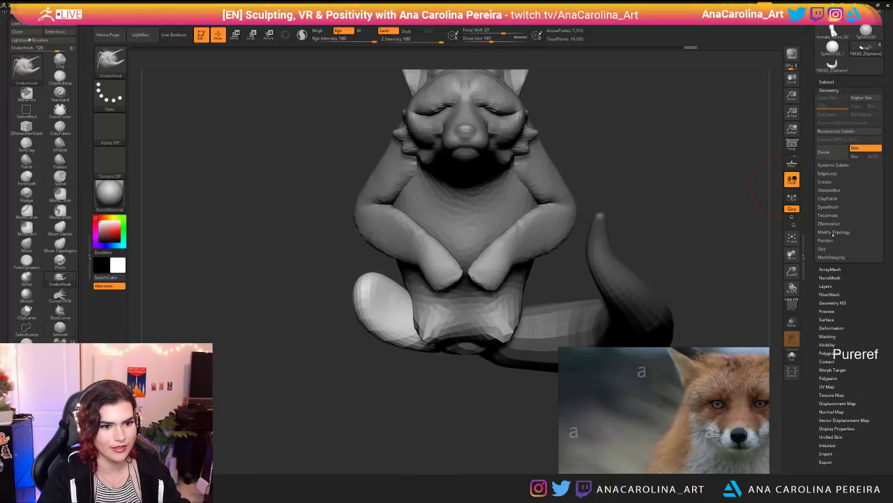
click(828, 82)
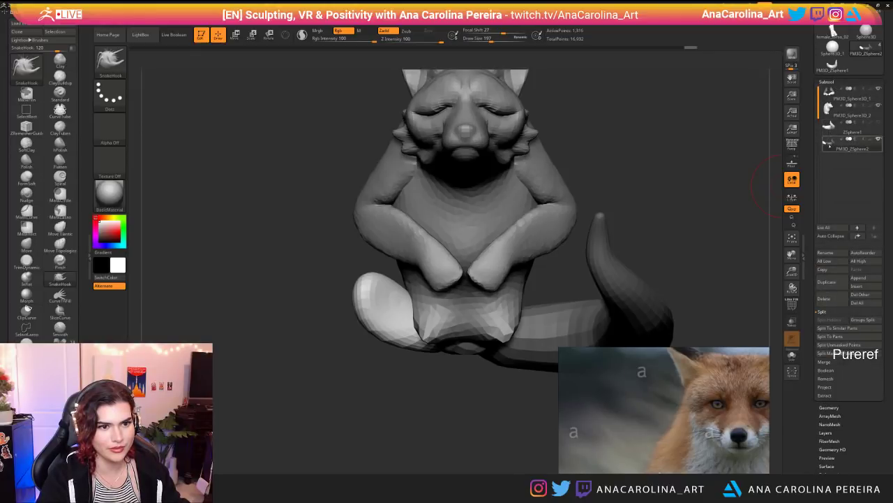
click(849, 353)
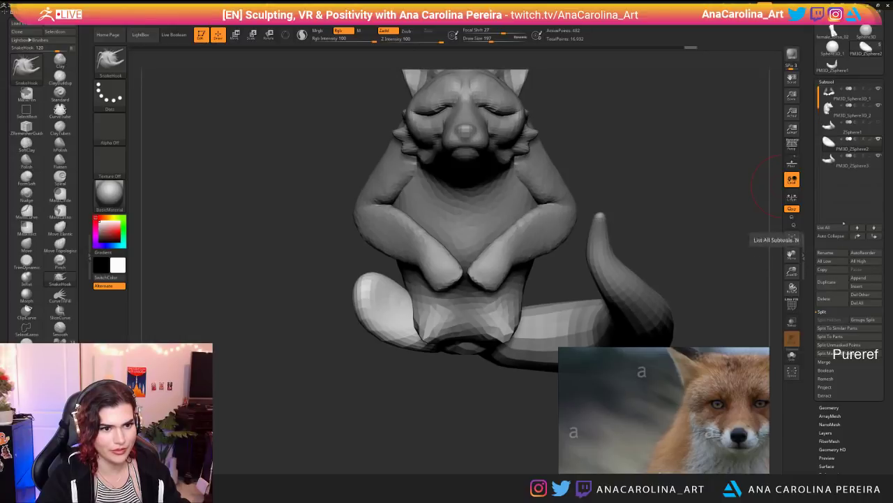
Step: Insert a Sphere 32 primitive at the front of the thigh and position it at the knee with Transpose move
alt+drag(410, 388, 403, 343)
key(b)
key(i)
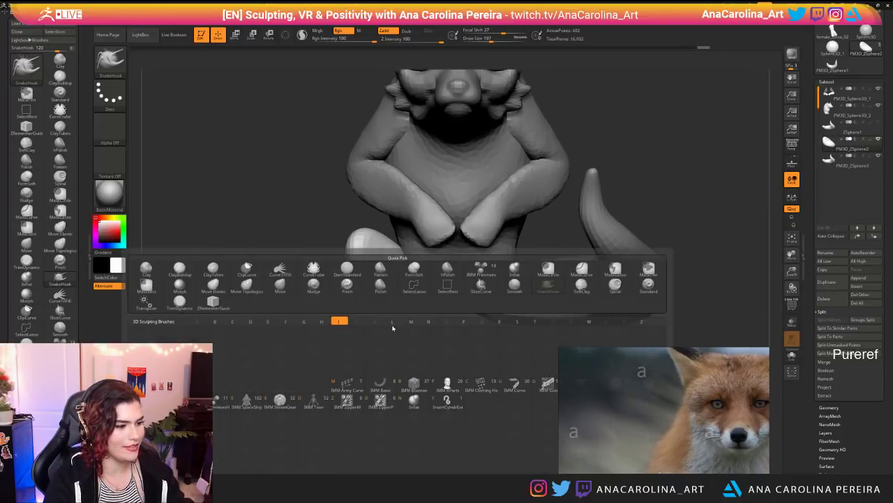
click(247, 401)
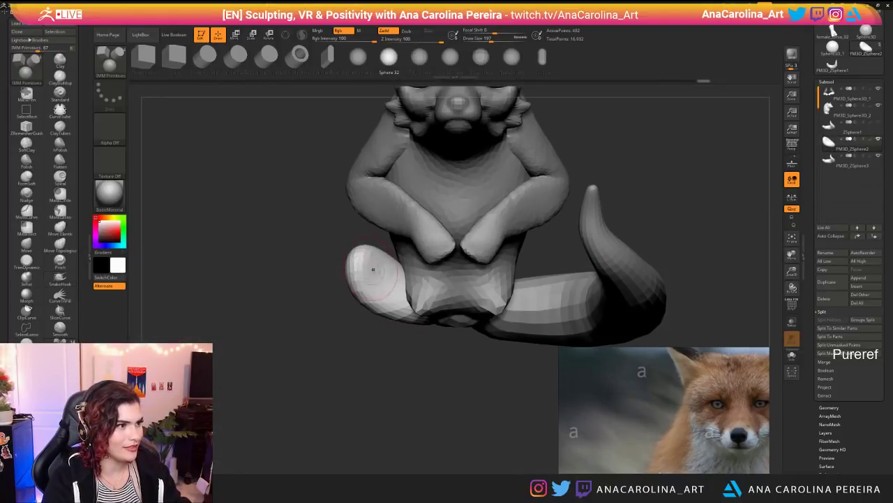
drag(374, 268, 395, 290)
drag(356, 340, 417, 311)
key(w)
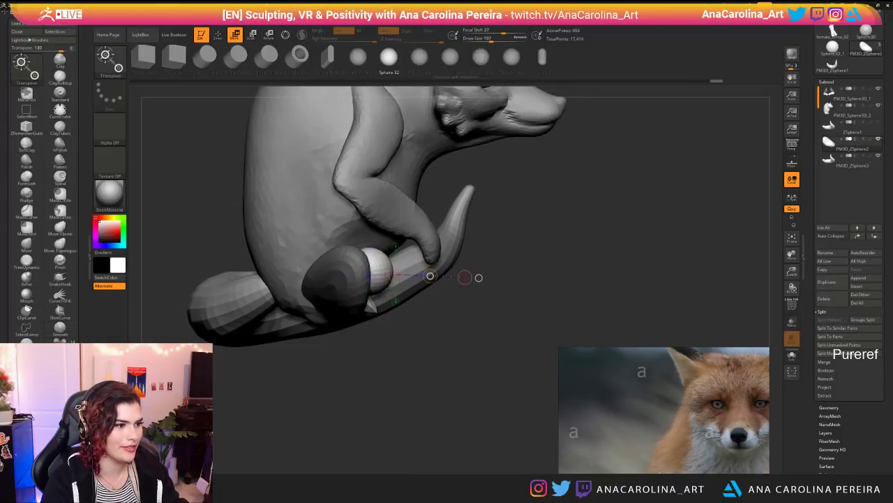
drag(479, 277, 440, 270)
mouse_move(349, 328)
mouse_down()
mouse_move(373, 334)
mouse_move(350, 328)
mouse_up()
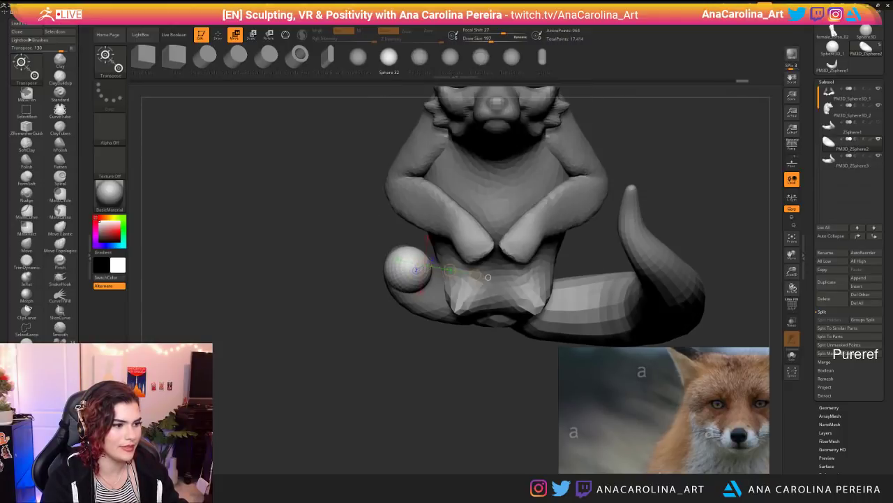
Step: Pull the knee sphere forward and down with SnakeHook at draw size 305 to form a tapered lower leg
key(b)
key(s)
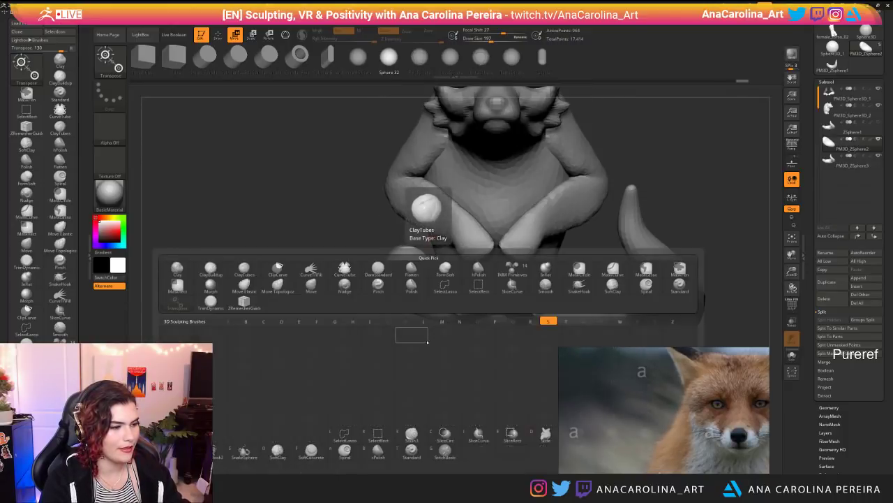
key(h)
key(space)
drag(427, 281, 418, 277)
mouse_move(403, 338)
mouse_down()
mouse_move(384, 380)
mouse_move(392, 364)
mouse_up()
mouse_move(420, 260)
mouse_down()
mouse_move(425, 289)
mouse_move(462, 307)
mouse_up()
drag(414, 244, 408, 244)
drag(377, 322, 465, 328)
drag(422, 244, 403, 246)
drag(418, 324, 451, 339)
mouse_move(441, 282)
mouse_down()
mouse_move(465, 302)
mouse_move(476, 295)
mouse_up()
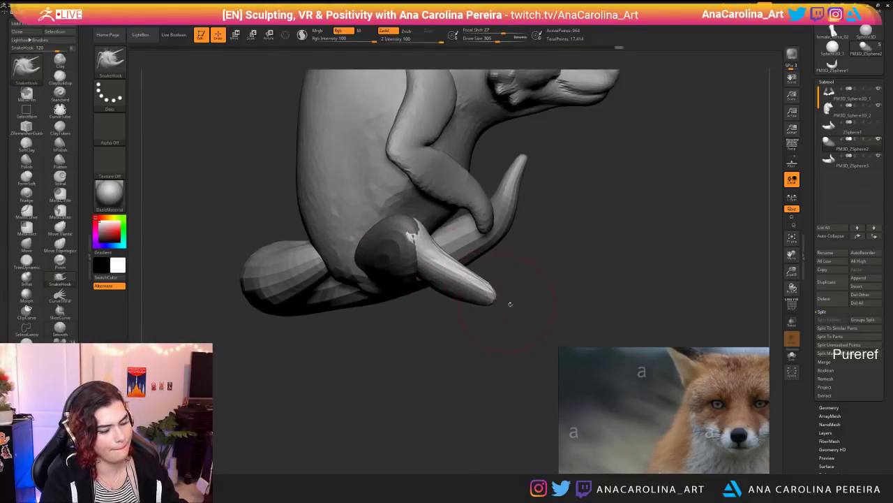
Step: Reshape the lower leg with SnakeHook from several angles, adjusting its thickness and connection to the knee
shift+drag(515, 317, 473, 309)
mouse_move(548, 307)
mouse_down()
mouse_move(576, 299)
mouse_move(499, 306)
mouse_up()
mouse_move(508, 259)
mouse_down()
mouse_move(536, 253)
mouse_move(541, 236)
mouse_up()
mouse_move(489, 314)
mouse_down()
mouse_move(555, 301)
mouse_move(562, 316)
mouse_up()
drag(520, 256, 515, 250)
mouse_move(537, 314)
mouse_down()
mouse_move(548, 274)
mouse_move(527, 367)
mouse_move(607, 307)
mouse_up()
drag(536, 271, 531, 261)
mouse_move(482, 321)
mouse_down()
mouse_move(582, 302)
mouse_move(595, 291)
mouse_move(527, 309)
mouse_up()
alt+drag(625, 316, 545, 269)
drag(488, 335, 516, 377)
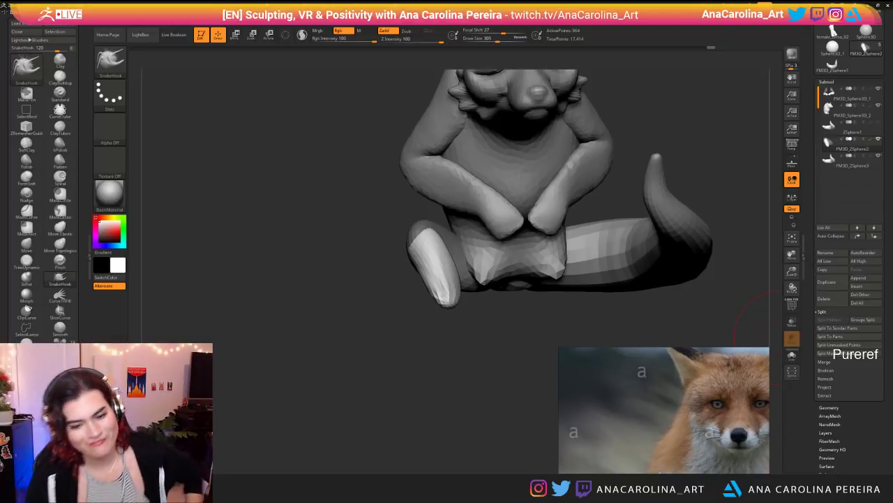
Step: Smooth and refine the knee and lower leg, lowering the SnakeHook draw size to 251
drag(256, 424, 492, 328)
mouse_move(443, 253)
mouse_down()
mouse_move(433, 252)
mouse_move(420, 289)
mouse_move(432, 317)
mouse_move(463, 319)
mouse_move(434, 252)
mouse_up()
drag(403, 325, 459, 330)
shift+drag(436, 245, 447, 259)
mouse_move(528, 370)
shift+mouse_down()
mouse_move(467, 347)
mouse_move(482, 372)
mouse_move(479, 278)
mouse_move(438, 307)
mouse_move(421, 335)
shift+mouse_up()
key(space)
key(space)
mouse_move(473, 301)
mouse_down()
mouse_move(464, 300)
mouse_move(469, 314)
mouse_move(481, 318)
mouse_move(440, 301)
mouse_up()
drag(473, 341, 518, 327)
shift+drag(483, 302, 491, 299)
drag(541, 319, 482, 411)
drag(482, 412, 552, 402)
drag(513, 349, 459, 338)
Step: Insert a Sphere 32 primitive at the end of the lower leg and move it into place at the ankle
key(b)
key(i)
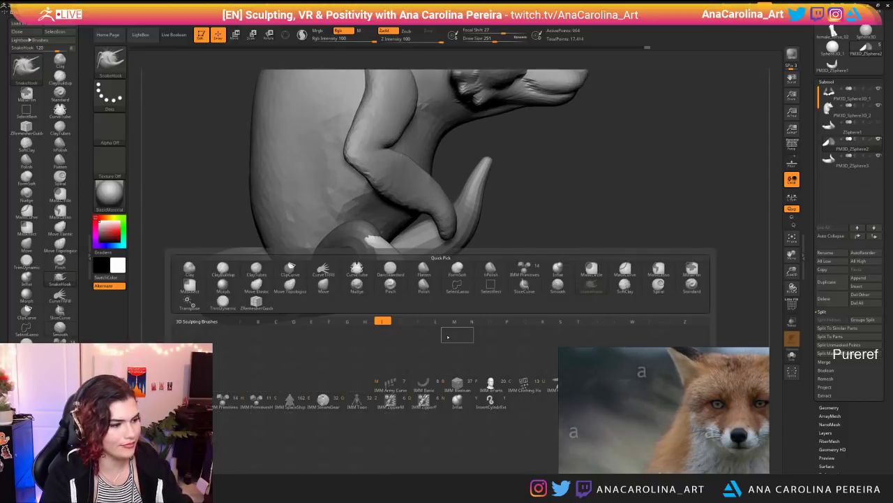
click(411, 367)
drag(408, 356, 438, 314)
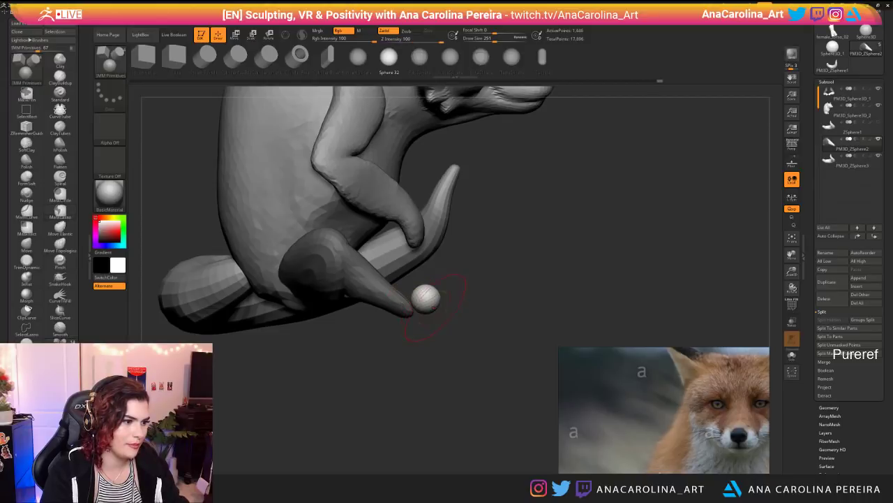
key(w)
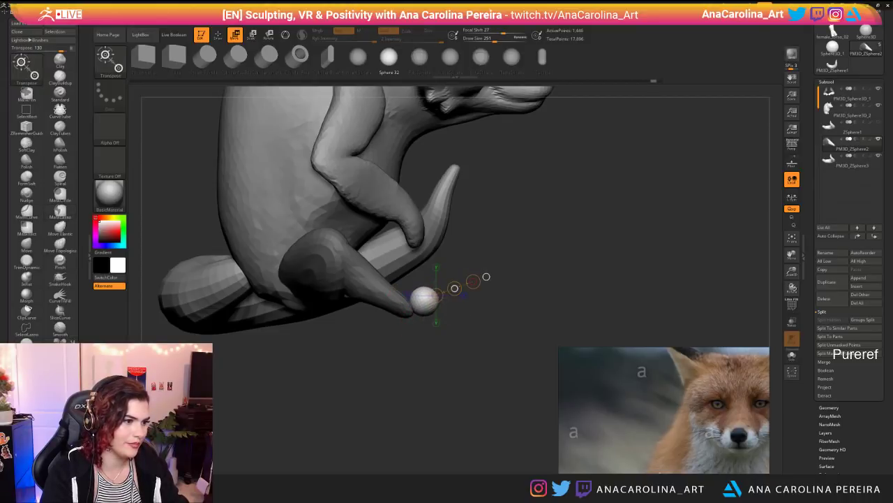
mouse_move(502, 335)
mouse_down()
mouse_move(497, 279)
mouse_move(503, 332)
mouse_move(499, 282)
mouse_move(439, 308)
mouse_move(434, 258)
mouse_move(456, 225)
mouse_up()
Step: Stretch the ankle sphere into a long foot with the SnakeHook brush at draw size 239
key(b)
key(b)
key(s)
key(h)
mouse_move(520, 287)
mouse_down()
mouse_move(441, 322)
mouse_move(479, 343)
mouse_up()
key(space)
click(487, 249)
alt+drag(546, 242, 544, 275)
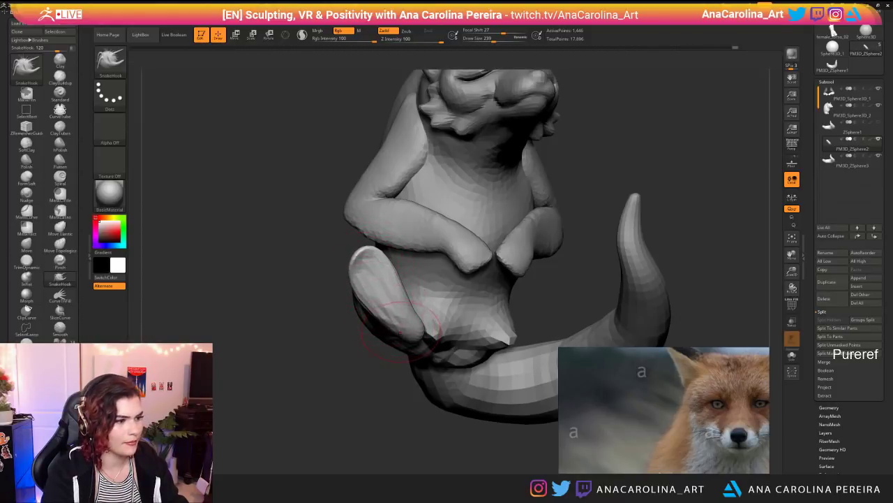
Step: Refine the foot's sole and outline with SnakeHook and smooth its surface
right_drag(434, 328, 388, 369)
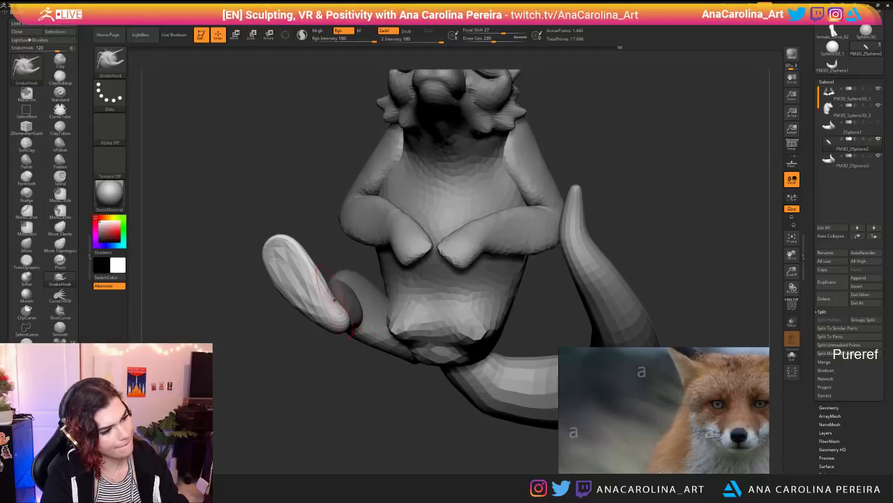
drag(355, 382, 538, 447)
drag(488, 391, 463, 432)
mouse_move(462, 433)
alt+mouse_down()
mouse_move(488, 450)
mouse_move(540, 447)
alt+mouse_up()
shift+drag(382, 270, 377, 237)
alt+drag(471, 427, 446, 391)
mouse_move(447, 391)
mouse_down()
mouse_move(469, 405)
mouse_move(472, 384)
mouse_move(442, 384)
mouse_move(513, 415)
mouse_up()
Step: Isolate and mask the lower leg, restore the hidden parts, and adjust the mask so only the thigh stays protected
ctrl+click(431, 358)
ctrl+shift+click(389, 319)
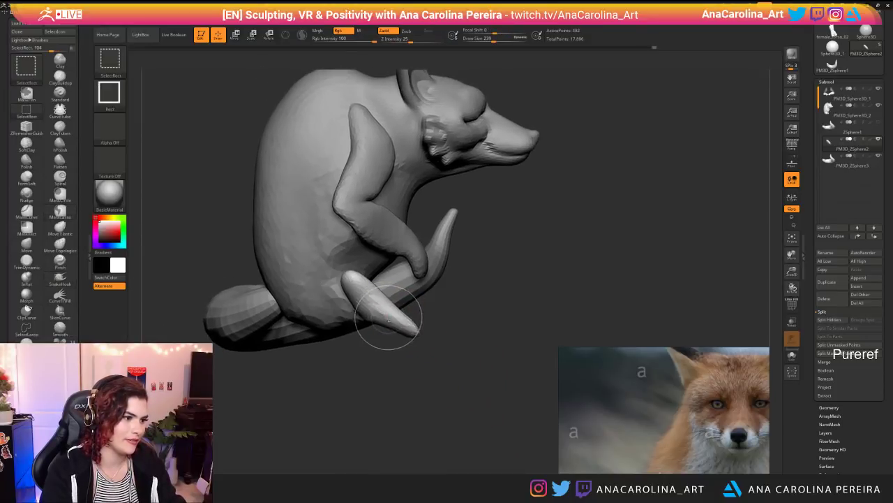
ctrl+click(466, 346)
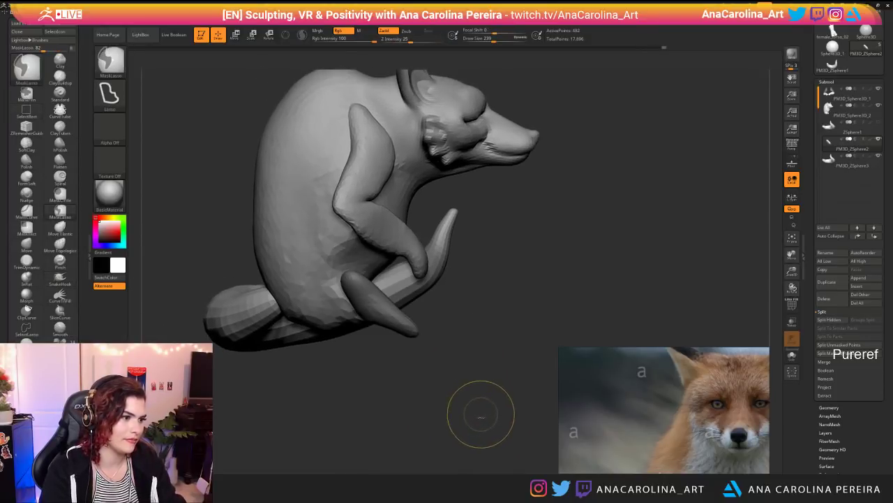
ctrl+shift+click(480, 415)
ctrl+drag(486, 318, 413, 331)
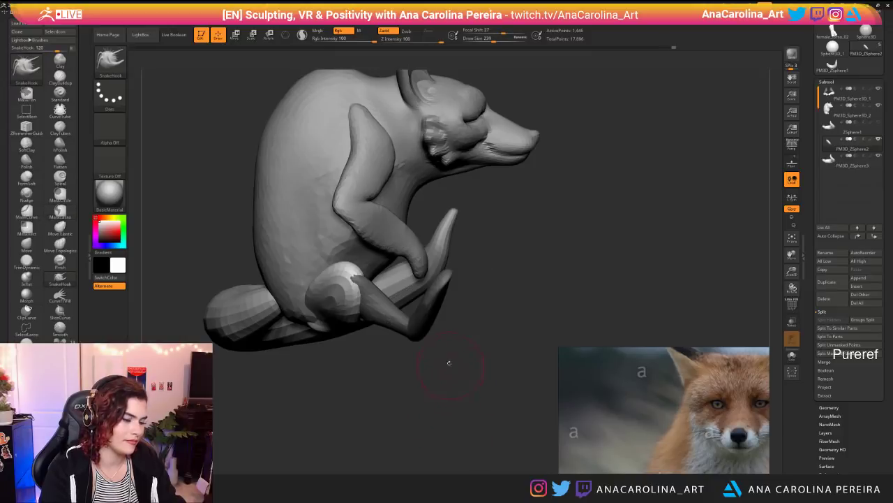
ctrl+click(440, 357)
Step: Rotate the lower leg and foot downward about the knee with Transpose rotate so the foot points forward
key(r)
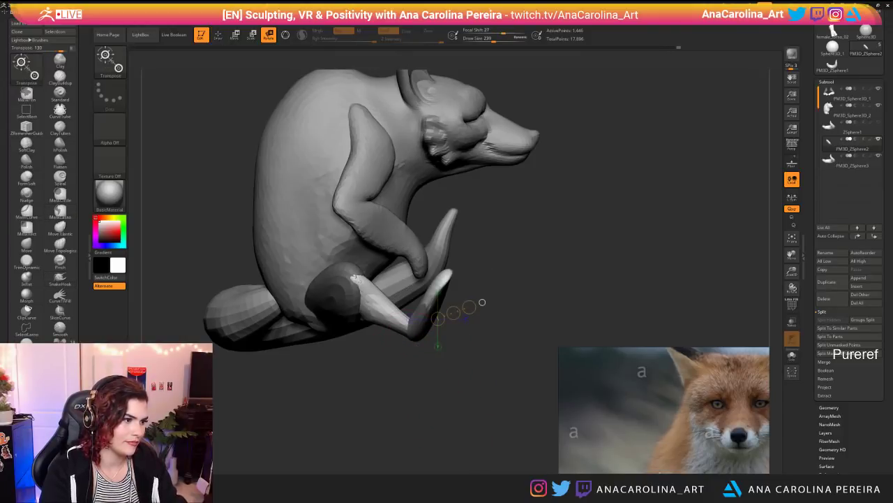
drag(417, 331, 381, 300)
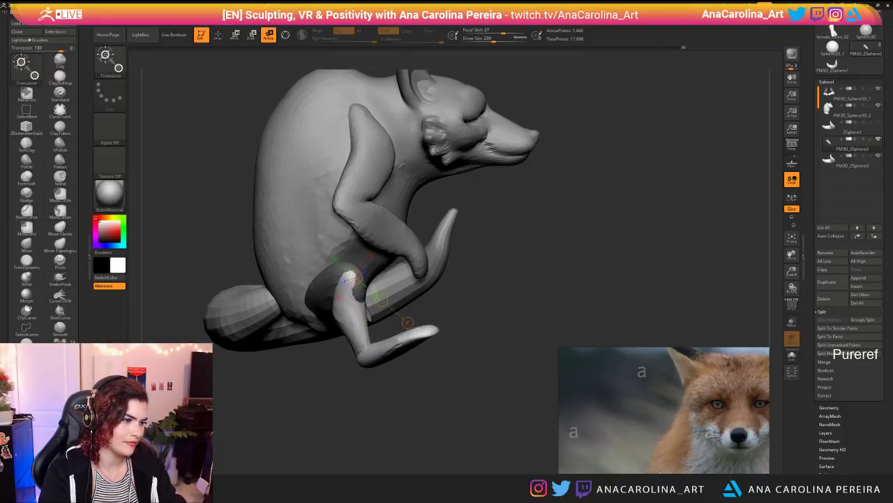
shift+drag(488, 328, 380, 328)
drag(373, 362, 374, 362)
Step: Move the lower leg and foot slightly inward toward the body and up against the thigh
key(w)
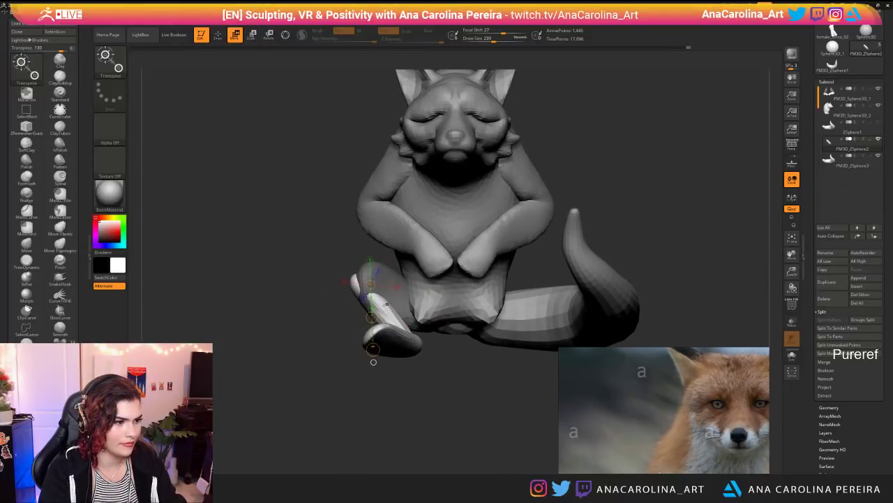
drag(410, 304, 422, 302)
shift+drag(381, 401, 495, 401)
drag(413, 327, 413, 320)
shift+drag(492, 356, 398, 351)
Step: Shift the lower leg and foot slightly outward from the body with Transpose move
right_drag(400, 321, 374, 336)
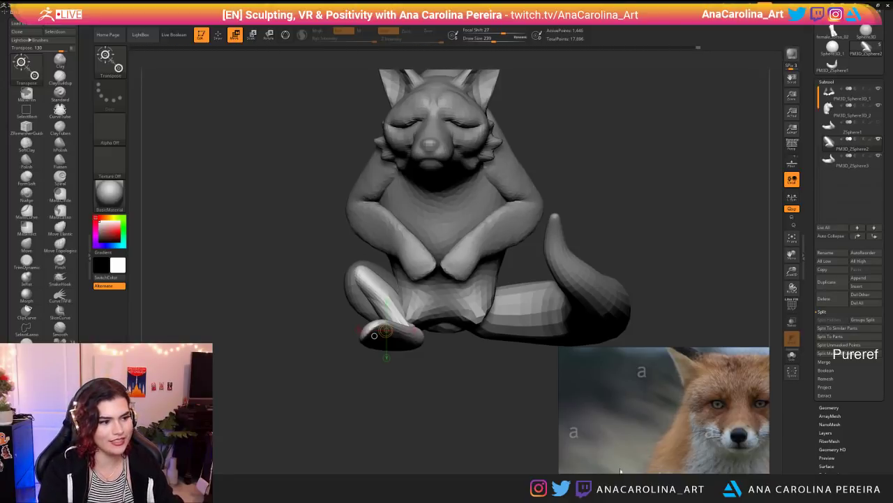
mouse_move(296, 429)
mouse_down()
mouse_move(262, 469)
mouse_move(300, 427)
mouse_up()
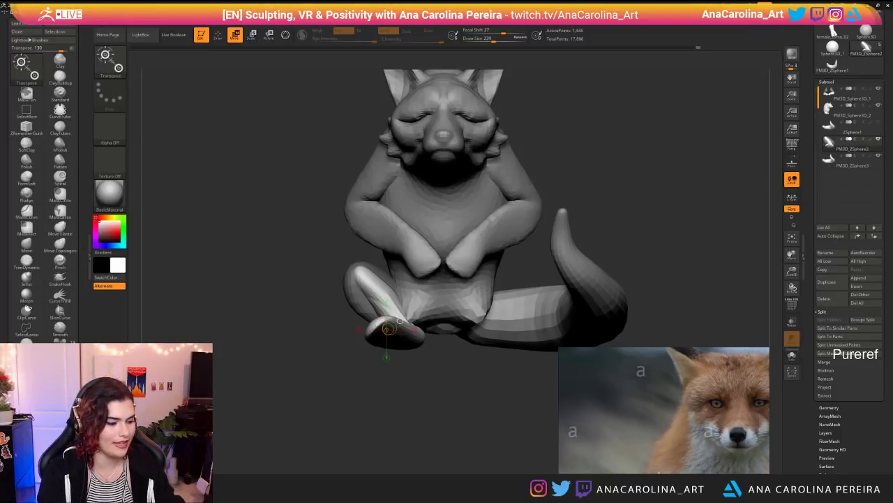
drag(433, 336, 483, 329)
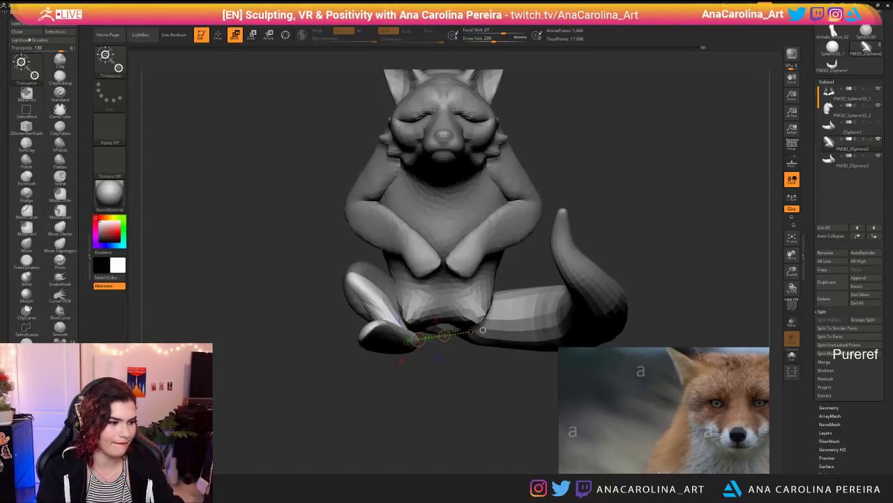
Step: Rotate the foot about the ankle with Transpose rotate so it turns inward and lies flatter
mouse_move(265, 363)
mouse_down()
mouse_move(349, 359)
mouse_move(359, 334)
mouse_move(279, 359)
mouse_move(268, 292)
mouse_up()
key(r)
drag(458, 369, 428, 324)
shift+drag(300, 279, 28, 307)
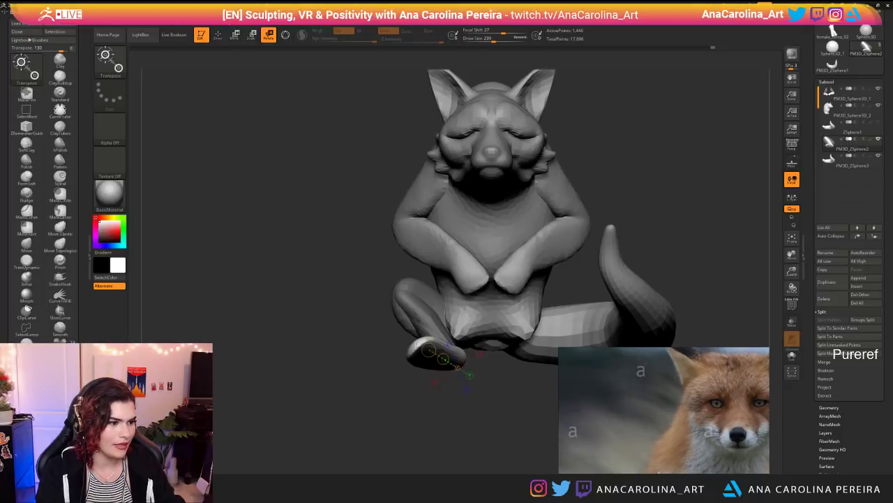
drag(443, 359, 418, 343)
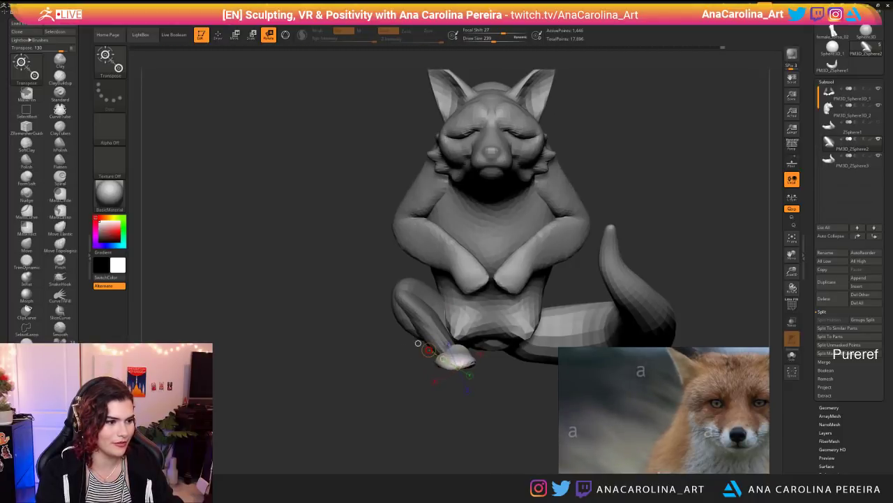
Step: Refine the foot's rotation about the heel so it points forward when seen from below
drag(279, 328, 426, 332)
drag(447, 374, 439, 381)
drag(300, 321, 265, 409)
drag(476, 403, 402, 293)
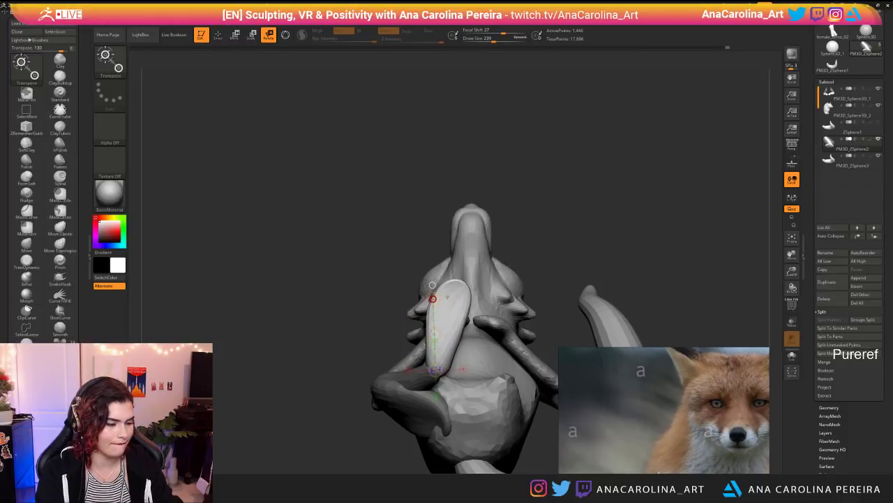
Step: Shorten and reshape the front of the foot with the SnakeHook brush
key(b)
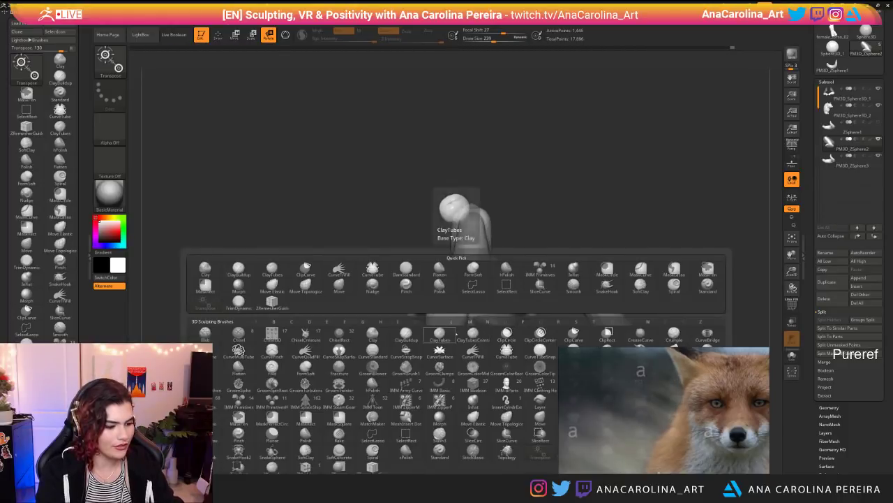
key(s)
key(h)
key(space)
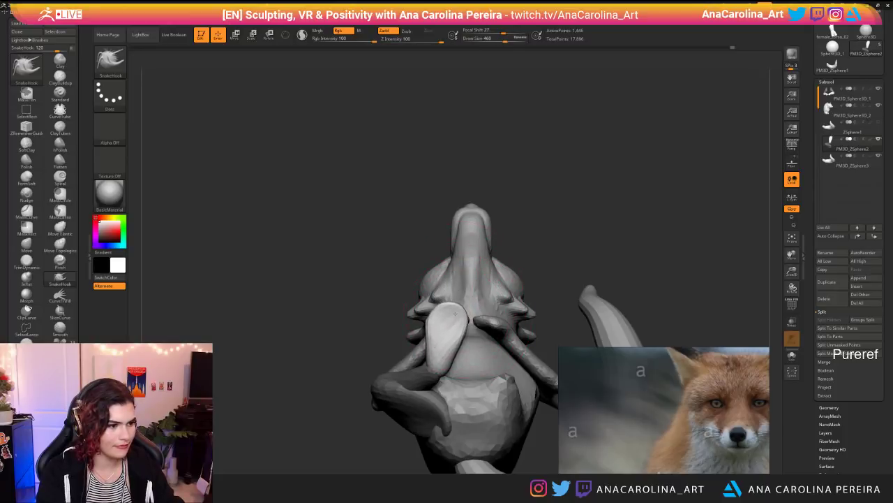
drag(335, 238, 391, 230)
drag(489, 447, 494, 416)
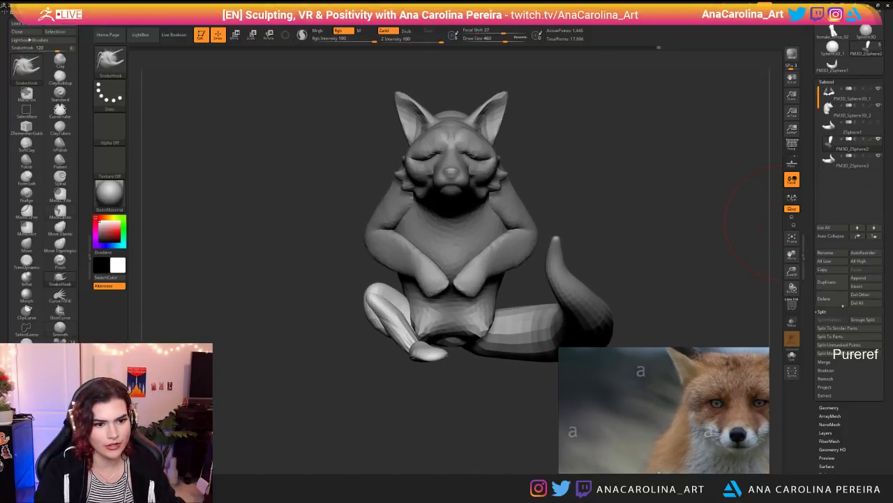
Step: Mirror the hind leg across the X axis with SubTool Master, merging it into one SubTool
mouse_move(497, 14)
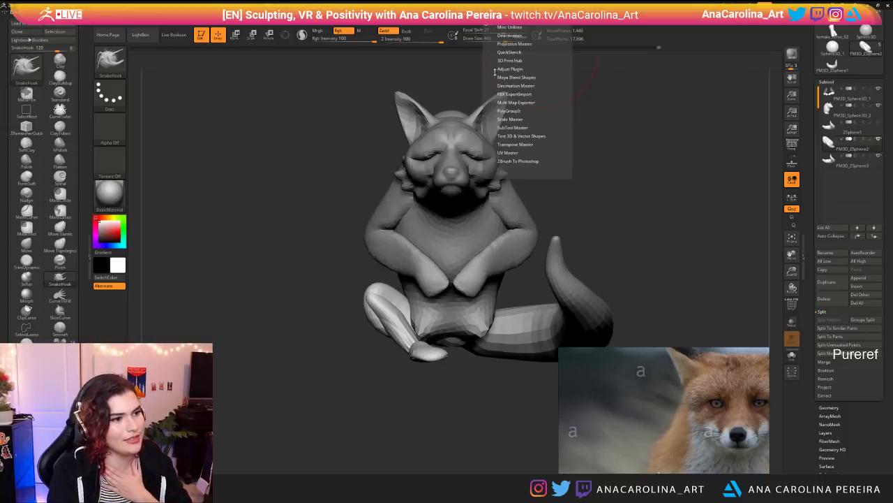
click(512, 127)
click(543, 161)
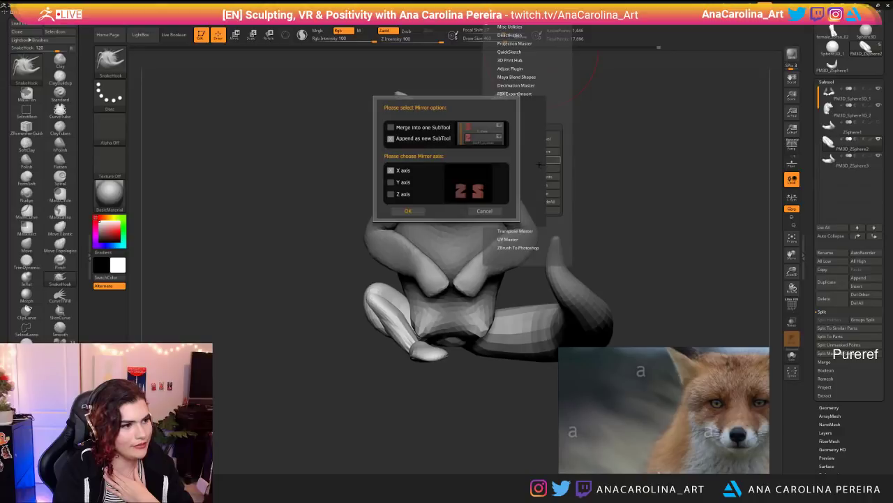
click(391, 127)
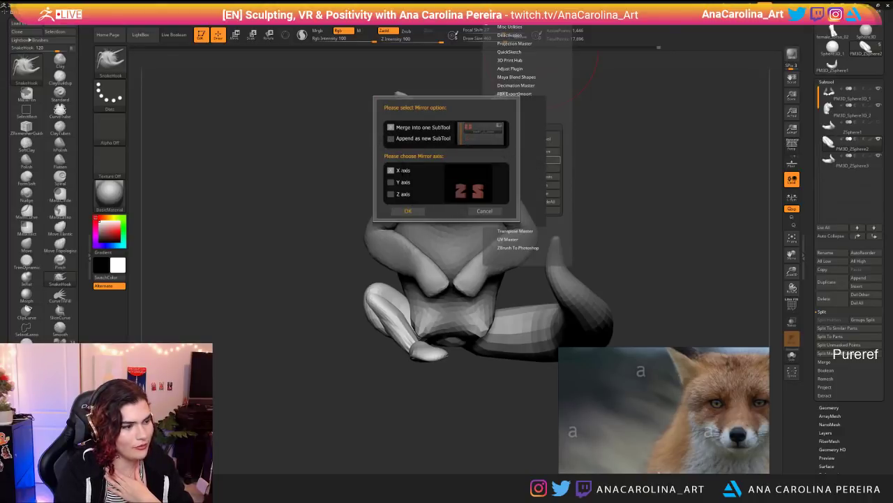
click(412, 211)
Step: Undo the one-sided SnakeHook stroke on the mirrored legs and turn on X symmetry
mouse_move(475, 392)
mouse_down()
mouse_move(491, 435)
mouse_move(493, 384)
mouse_up()
alt+drag(478, 352, 450, 347)
key(space)
mouse_move(511, 301)
mouse_down()
mouse_move(524, 301)
mouse_move(506, 294)
mouse_up()
key(ctrl+z)
key(x)
Step: Adjust both hind legs symmetrically with the SnakeHook brush and save the project
drag(489, 395, 572, 394)
drag(499, 304, 524, 293)
mouse_move(551, 412)
mouse_down()
mouse_move(512, 421)
mouse_move(479, 389)
mouse_move(520, 412)
mouse_move(508, 380)
mouse_move(444, 379)
mouse_move(546, 379)
mouse_move(489, 393)
mouse_move(528, 393)
mouse_up()
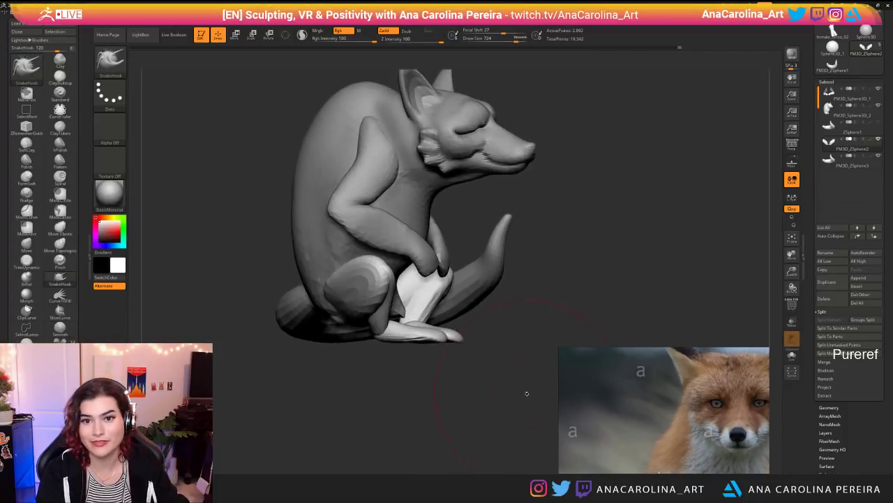
key(ctrl+s)
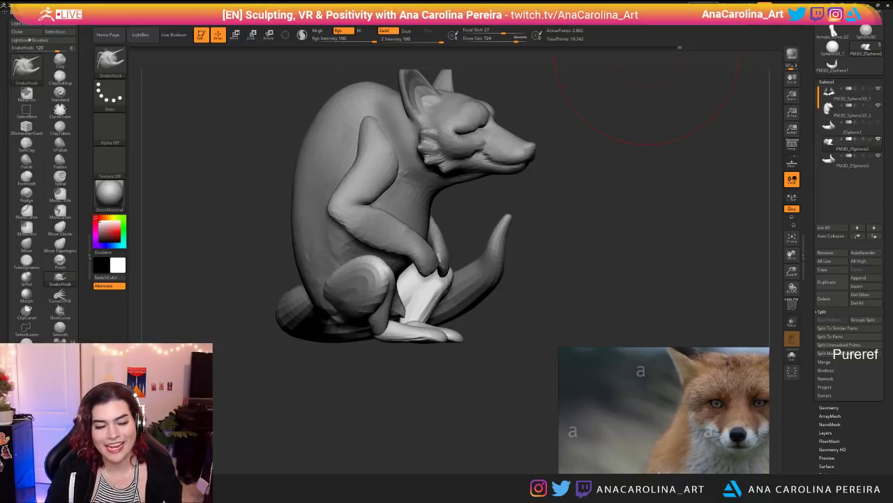
Step: Mask the thighs and lower legs of both hind legs so only the two feet stay editable
drag(329, 423, 233, 421)
mouse_move(475, 414)
shift+mouse_down()
mouse_move(401, 413)
mouse_move(419, 328)
shift+mouse_up()
key(space)
drag(498, 261, 481, 261)
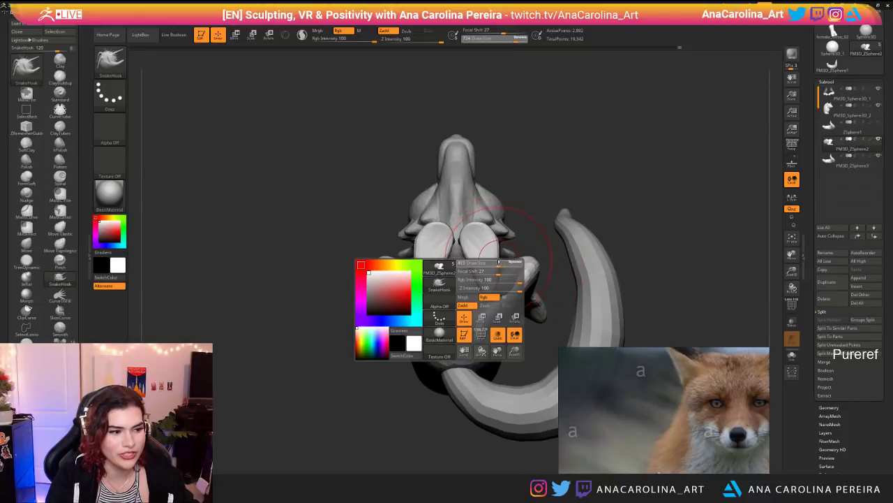
ctrl+shift+click(491, 248)
ctrl+shift+click(491, 248)
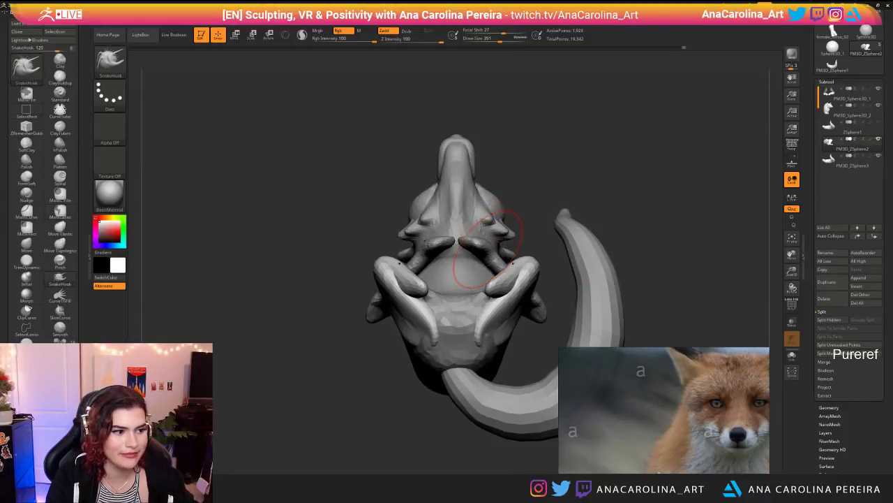
mouse_move(533, 211)
ctrl+mouse_down()
mouse_move(520, 408)
mouse_move(576, 252)
ctrl+mouse_up()
ctrl+click(586, 172)
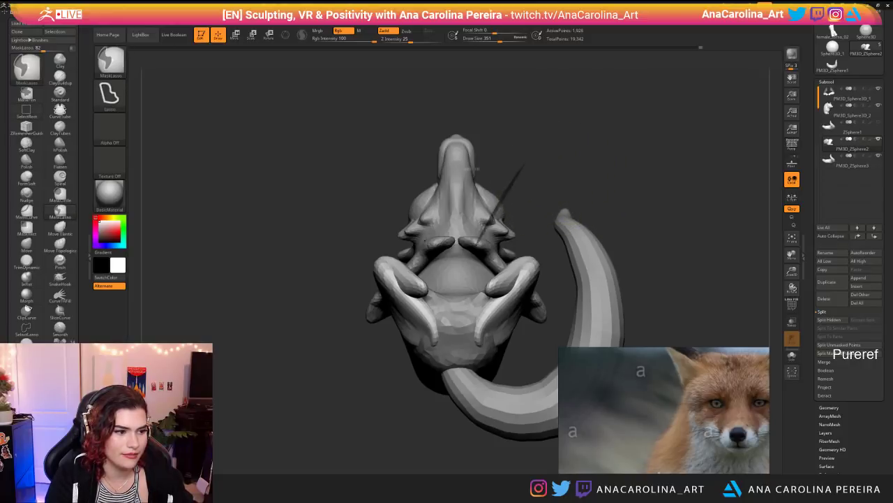
ctrl+click(590, 179)
ctrl+shift+click(621, 181)
mouse_move(622, 180)
mouse_down()
mouse_move(624, 269)
mouse_move(618, 175)
mouse_move(608, 209)
mouse_up()
Step: Rotate both feet outward about the heels with Transpose rotate
key(r)
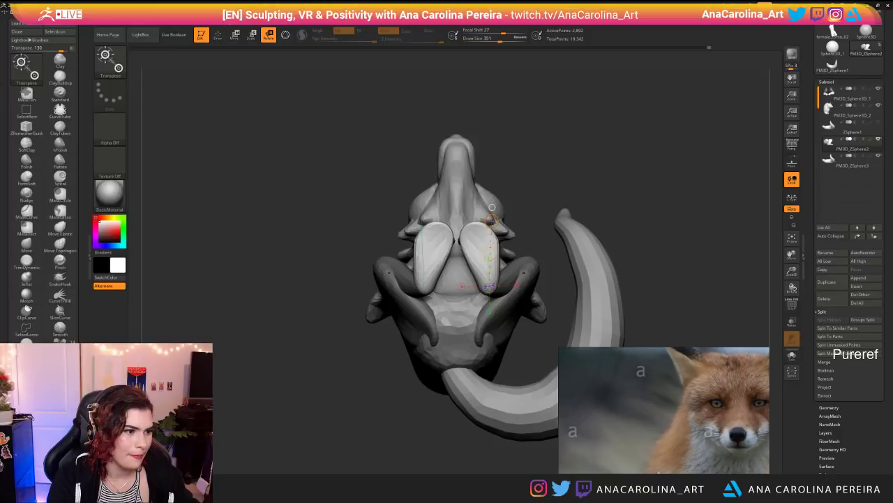
drag(491, 221, 520, 225)
drag(621, 182, 614, 262)
drag(499, 297, 492, 216)
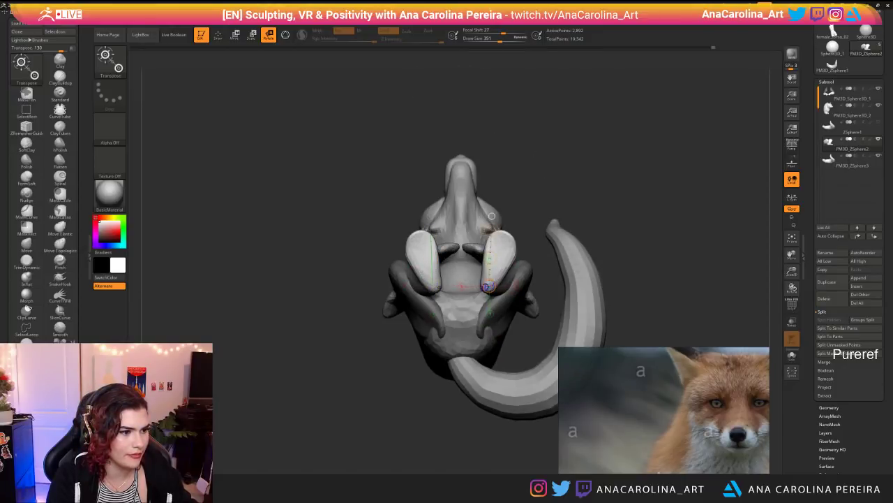
Step: Clear the mask and adjust the hind legs' position against the body with Transpose move
drag(538, 235, 479, 304)
key(w)
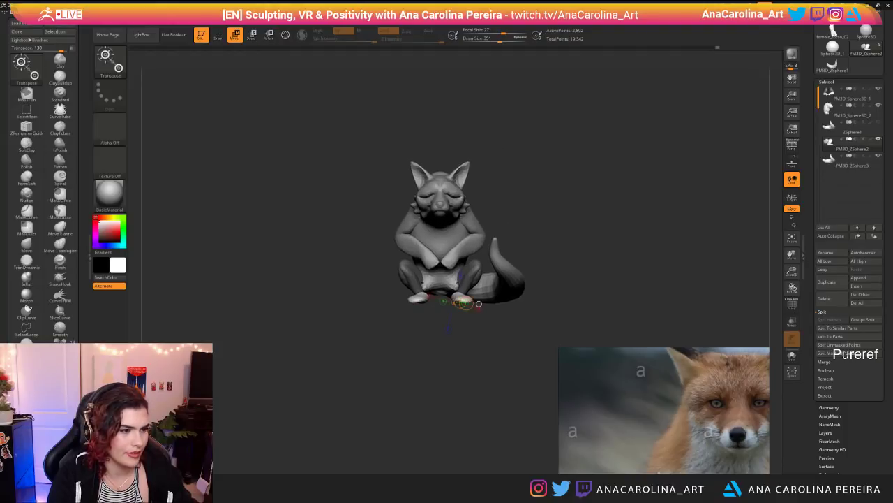
mouse_move(498, 274)
mouse_down()
mouse_move(614, 286)
mouse_move(576, 288)
mouse_move(528, 265)
mouse_move(491, 266)
mouse_up()
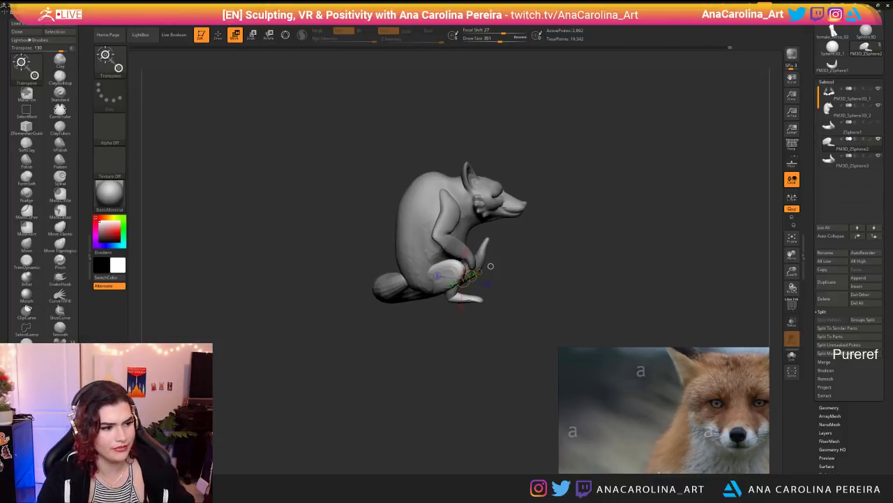
mouse_move(491, 266)
mouse_down()
mouse_move(519, 268)
mouse_move(412, 268)
mouse_move(414, 296)
mouse_up()
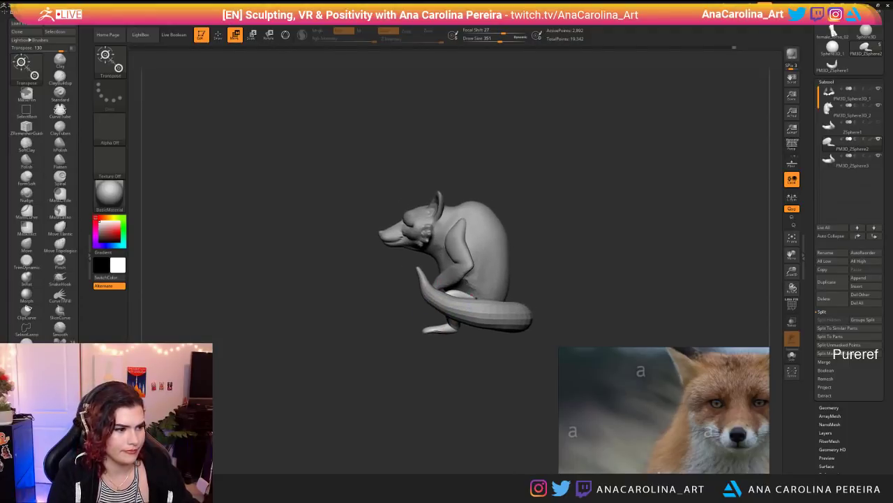
Step: Select the body and reshape the contour of its back with an enlarged Move brush
key(b)
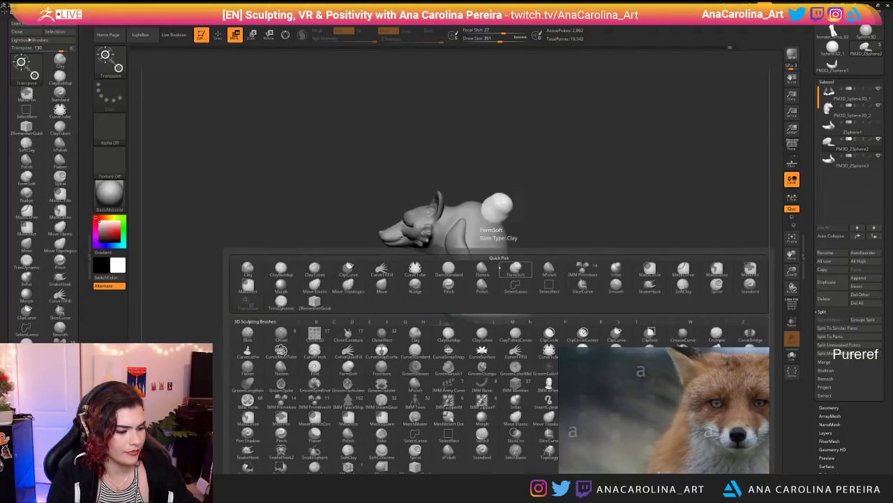
key(m)
key(v)
alt+click(497, 247)
key(space)
drag(526, 260, 541, 260)
drag(488, 207, 477, 212)
drag(500, 244, 500, 255)
key(shift)
drag(580, 293, 468, 300)
key(space)
drag(481, 339, 490, 338)
drag(551, 300, 511, 335)
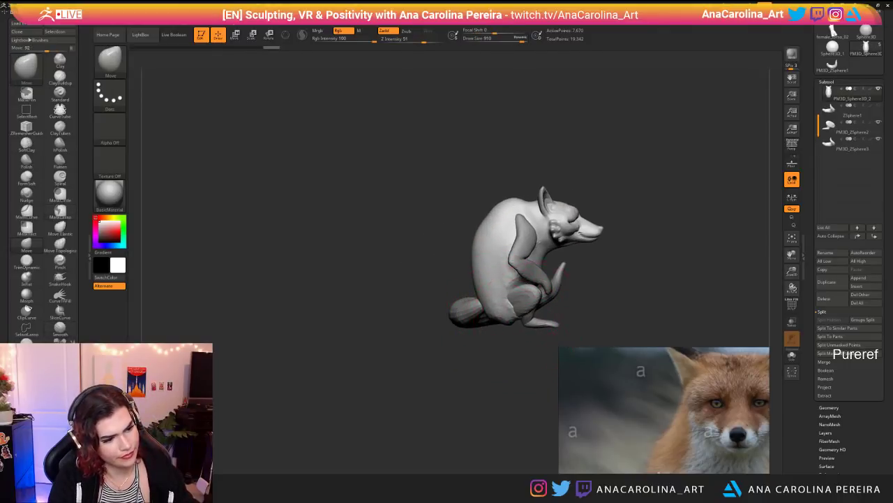
Step: Select the hind legs SubTool and turn on local symmetry
alt+click(527, 327)
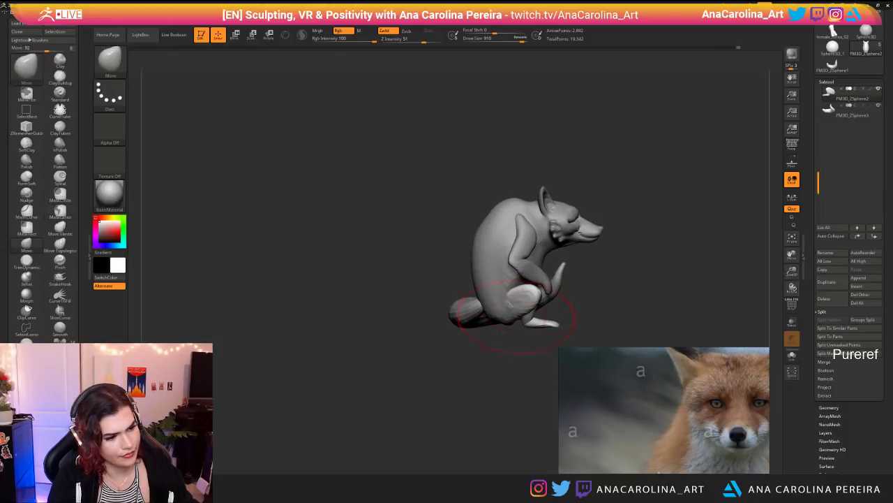
drag(601, 342, 447, 367)
mouse_move(559, 335)
mouse_down()
mouse_move(583, 332)
mouse_move(503, 328)
mouse_move(649, 275)
mouse_move(680, 229)
mouse_up()
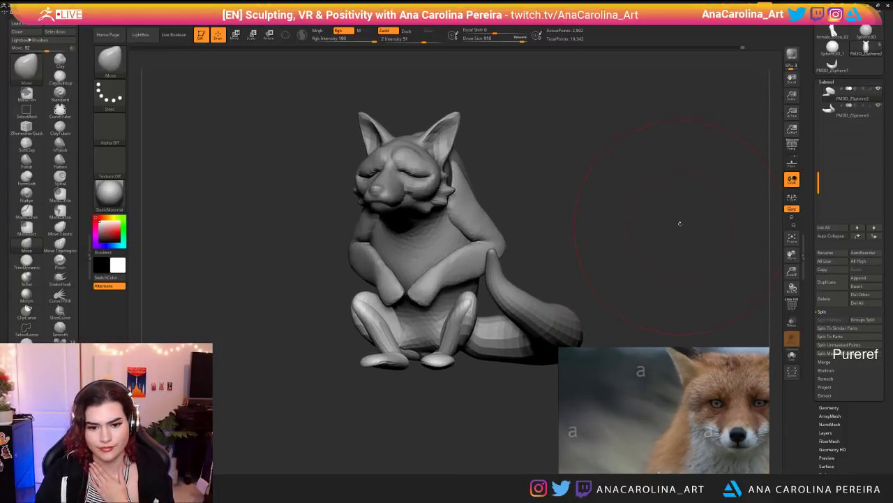
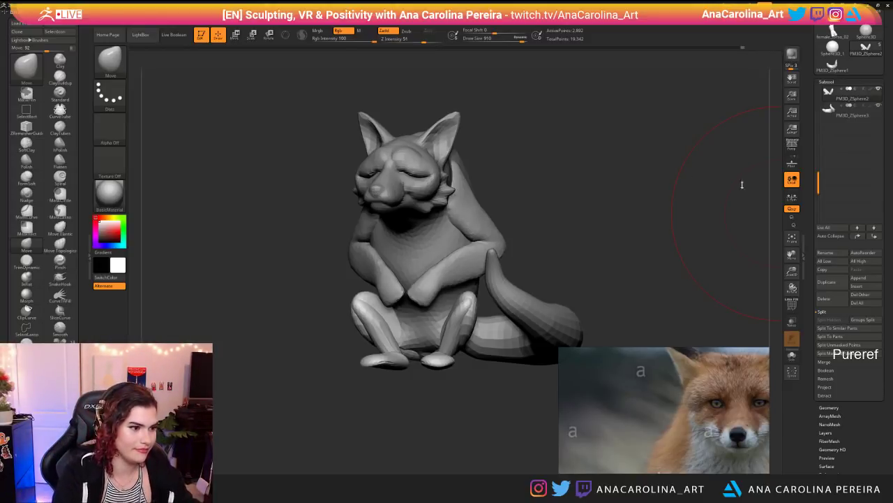
click(792, 197)
drag(552, 173, 593, 178)
alt+drag(593, 178, 490, 208)
Step: Reshape the heels and lower ends of the hind legs with a smaller Move brush
key(space)
drag(569, 161, 556, 161)
drag(556, 168, 698, 179)
mouse_move(678, 167)
mouse_down()
mouse_move(755, 169)
mouse_move(741, 169)
mouse_move(687, 209)
mouse_move(687, 241)
mouse_up()
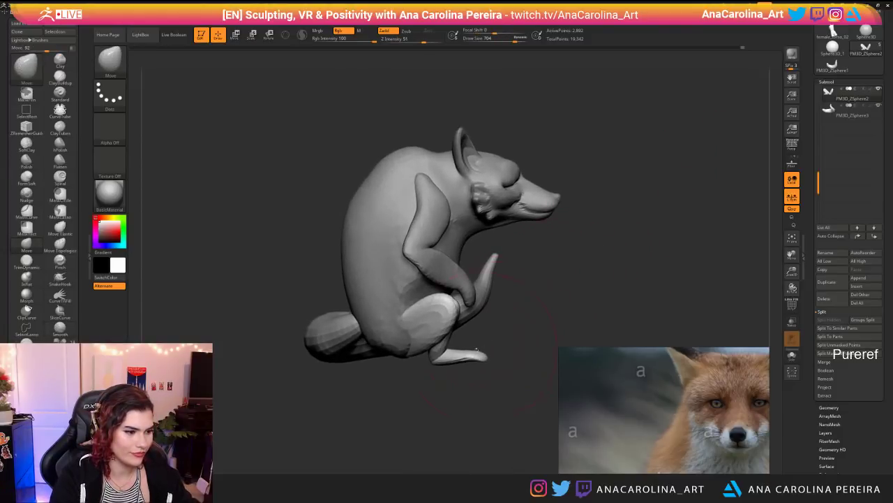
key(space)
mouse_move(444, 367)
mouse_down()
mouse_move(427, 367)
mouse_move(461, 364)
mouse_move(456, 357)
mouse_up()
key(space)
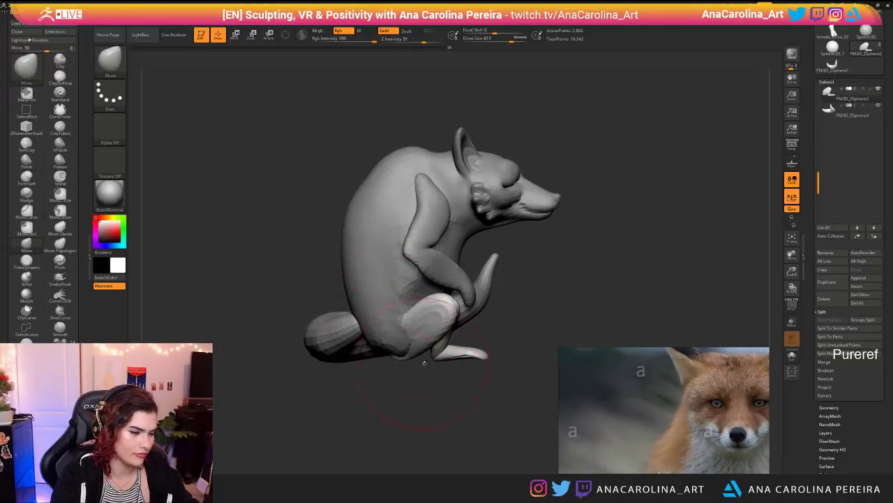
Step: Try to shift the hind legs slightly forward with Transpose move
key(w)
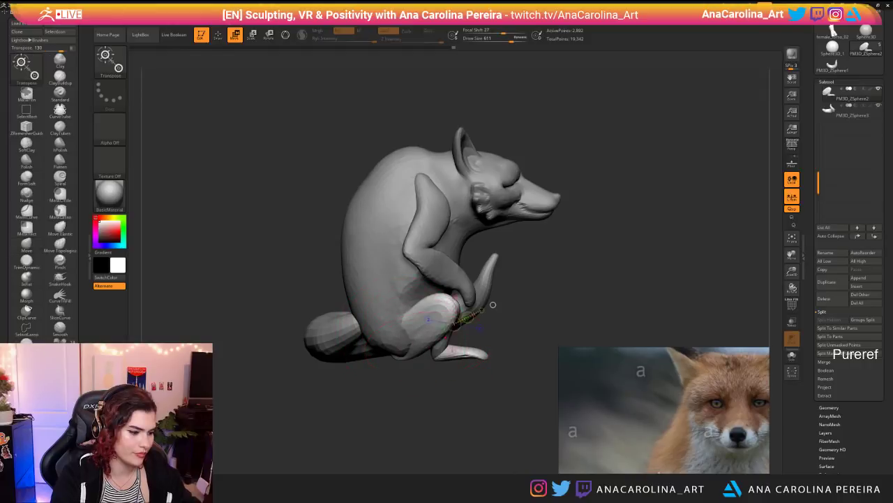
mouse_move(455, 324)
mouse_down()
mouse_move(506, 296)
mouse_move(468, 314)
mouse_up()
key(ctrl+z)
drag(559, 300, 520, 321)
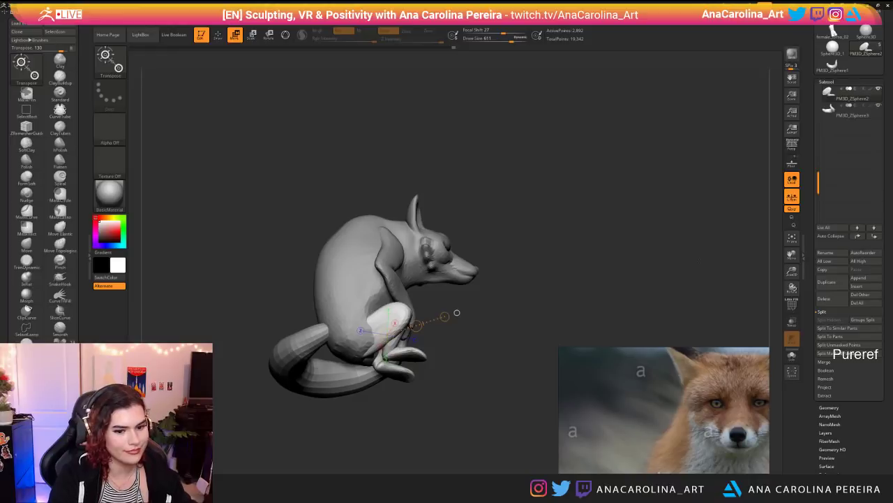
drag(457, 312, 363, 305)
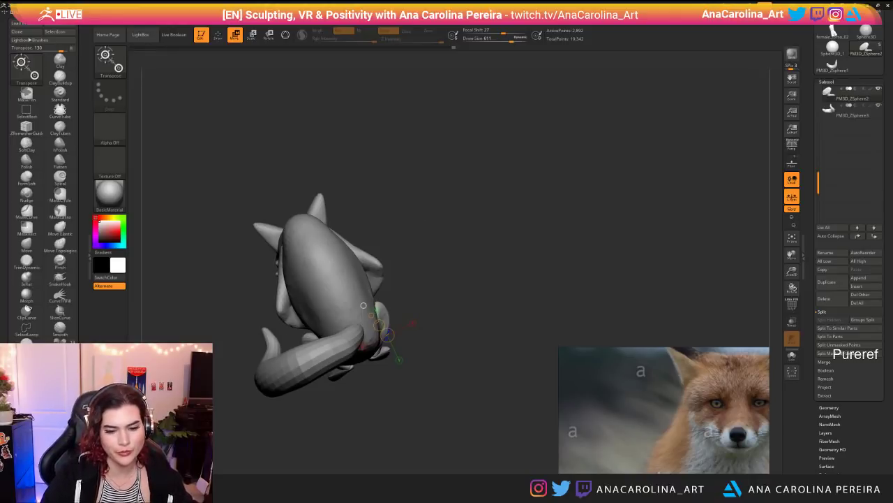
drag(363, 305, 495, 349)
Step: Select the ClayBuildup brush with a draw size of 187
key(b)
key(c)
key(b)
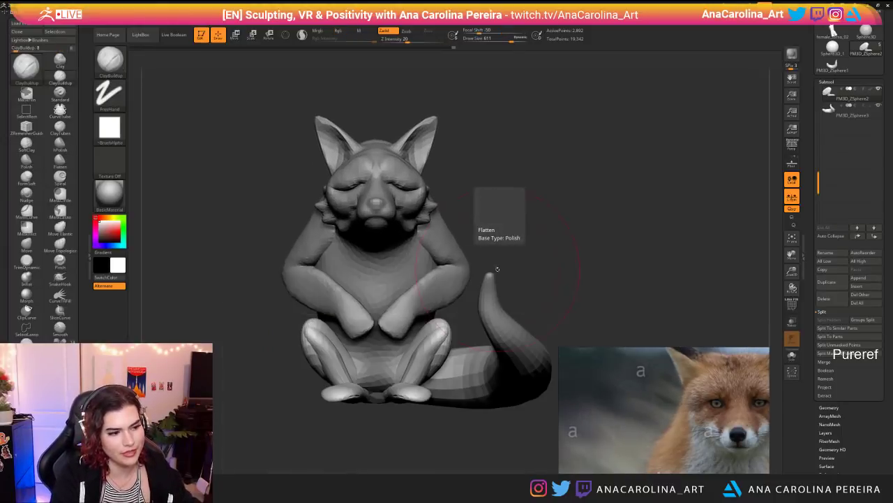
key(space)
key(space)
drag(510, 266, 497, 266)
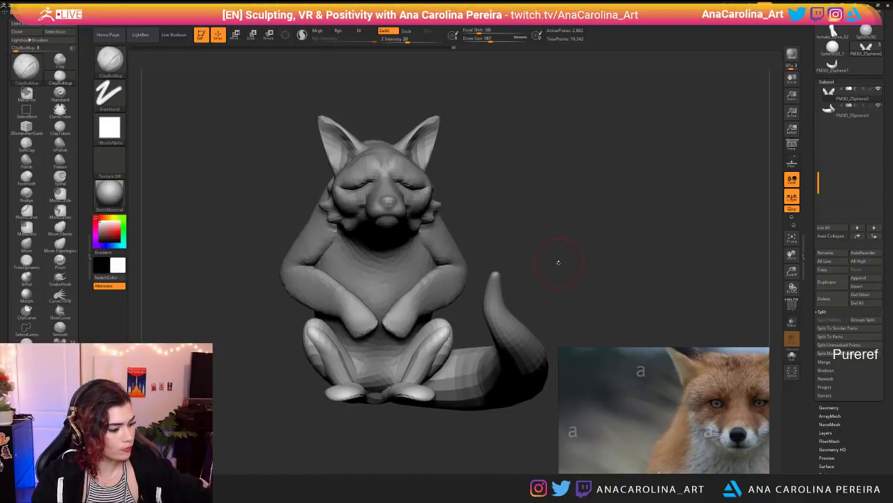
mouse_move(545, 276)
mouse_down()
mouse_move(556, 277)
mouse_move(546, 276)
mouse_up()
mouse_move(546, 276)
alt+mouse_down()
mouse_move(549, 223)
mouse_move(628, 224)
mouse_move(542, 217)
mouse_move(606, 220)
mouse_move(571, 190)
mouse_move(574, 230)
mouse_move(574, 222)
alt+mouse_up()
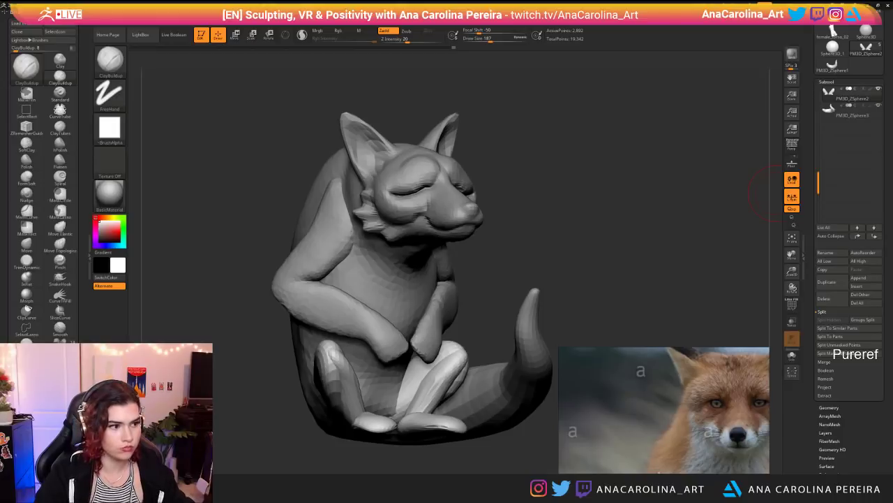
Step: Reduce the draw size to 120 and select the DamStandard brush
drag(599, 208, 538, 212)
key(s)
drag(569, 263, 555, 263)
mouse_move(617, 210)
alt+mouse_down()
mouse_move(627, 230)
mouse_move(603, 212)
alt+mouse_up()
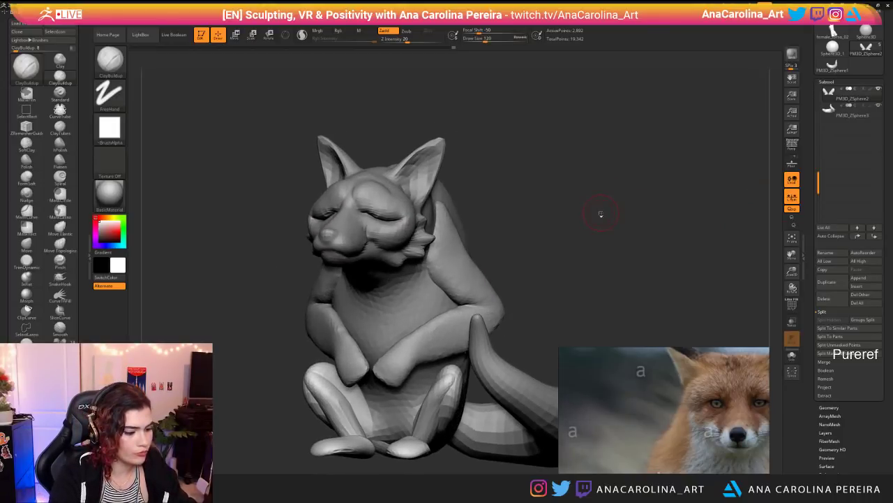
key(b)
key(d)
key(s)
Step: Select the body with the head and carve a crease along the muzzle toward the cheek with DamStandard
alt+click(347, 213)
drag(347, 212, 356, 220)
key(ctrl+z)
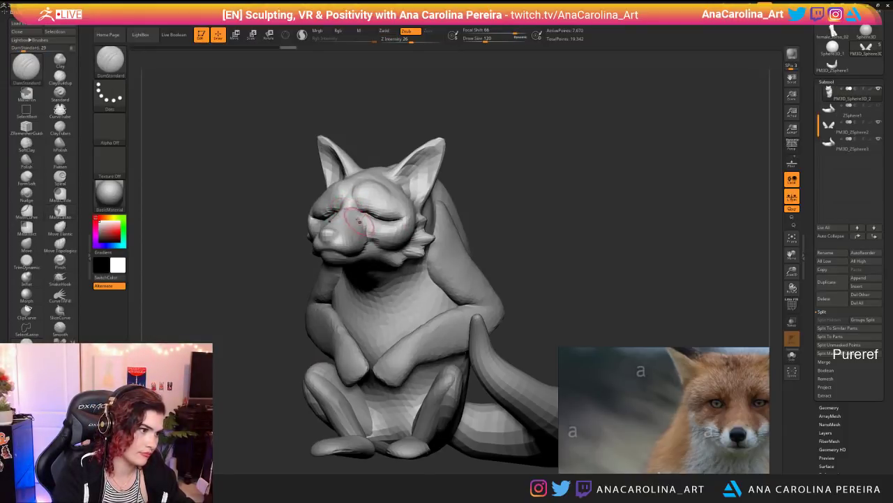
key(ctrl+z)
mouse_move(351, 213)
mouse_down()
mouse_move(369, 238)
mouse_move(401, 254)
mouse_up()
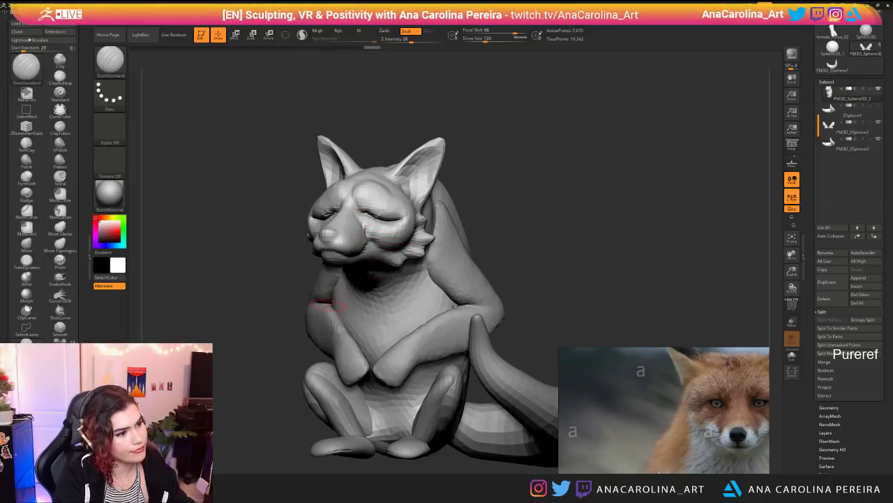
Step: Deepen the DamStandard crease running from the muzzle under the cheek on the fox's face
mouse_move(292, 324)
mouse_down()
mouse_move(255, 324)
mouse_move(356, 327)
mouse_up()
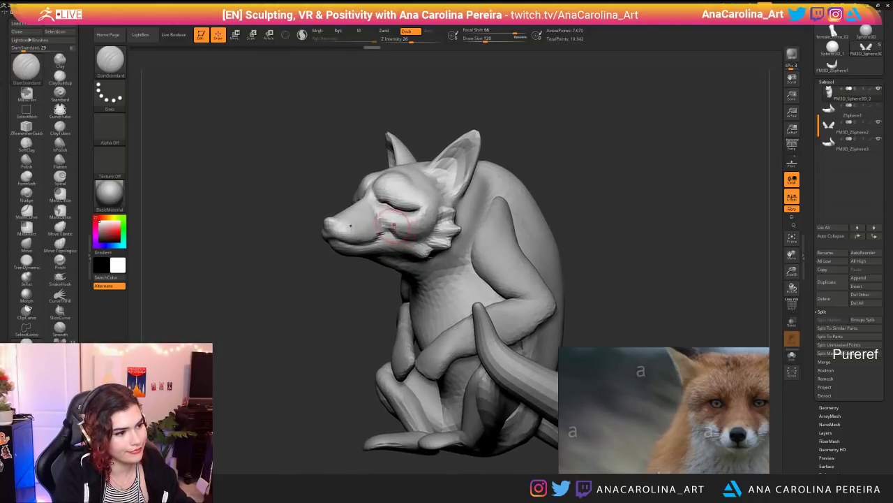
mouse_move(417, 239)
mouse_down()
mouse_move(445, 230)
mouse_move(413, 245)
mouse_up()
mouse_move(286, 286)
mouse_down()
mouse_move(405, 266)
mouse_move(411, 249)
mouse_up()
drag(502, 279, 398, 266)
mouse_move(301, 279)
mouse_down()
mouse_move(349, 252)
mouse_move(381, 257)
mouse_up()
mouse_move(482, 227)
mouse_down()
mouse_move(559, 258)
mouse_move(538, 241)
mouse_move(437, 245)
mouse_up()
Step: Select the SnakeHook brush and pull out the fur tufts along the cheek, smoothing the area behind them
key(b)
key(s)
key(h)
key(space)
mouse_move(436, 241)
mouse_down()
mouse_move(415, 256)
mouse_move(427, 258)
mouse_up()
drag(391, 290, 523, 272)
mouse_move(419, 252)
mouse_down()
mouse_move(412, 246)
mouse_move(436, 242)
mouse_up()
drag(454, 286, 342, 283)
shift+drag(460, 257, 479, 241)
mouse_move(569, 210)
alt+mouse_down()
mouse_move(564, 146)
mouse_move(589, 155)
mouse_move(604, 223)
alt+mouse_up()
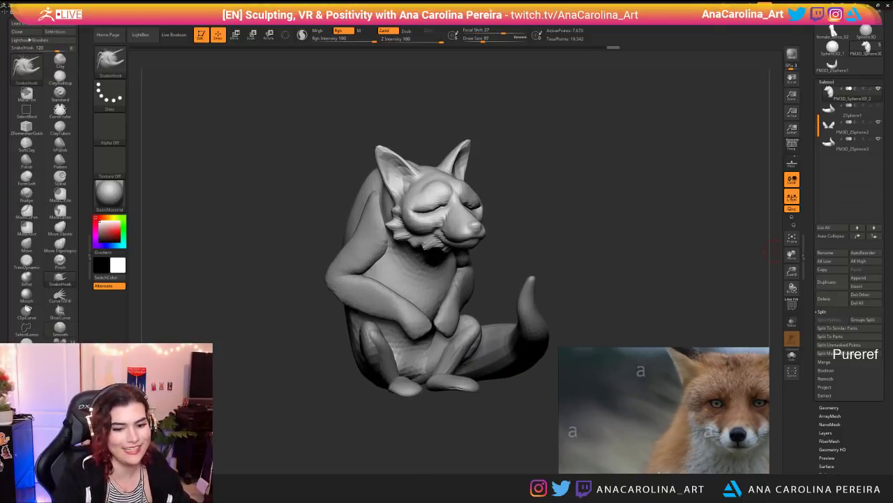
Step: Set the draw size to 74 and nudge the inner corner of the closed eye with SnakeHook
drag(448, 128, 482, 91)
alt+drag(510, 139, 536, 250)
key(space)
drag(561, 199, 555, 198)
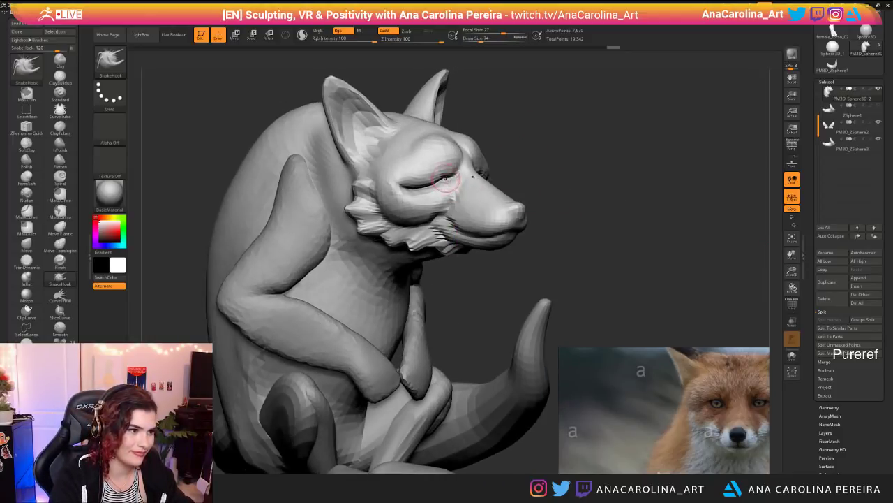
drag(450, 179, 448, 175)
key(space)
mouse_move(599, 163)
mouse_down()
mouse_move(455, 165)
mouse_move(515, 183)
mouse_move(503, 183)
mouse_up()
Step: Select the Pinch brush and tighten the inner corners of the closed eyes
key(b)
key(p)
key(i)
right_drag(495, 175, 587, 176)
mouse_move(455, 179)
mouse_down()
mouse_move(419, 184)
mouse_move(433, 182)
mouse_up()
mouse_move(546, 170)
mouse_down()
mouse_move(573, 179)
mouse_move(443, 183)
mouse_up()
mouse_move(557, 196)
alt+mouse_down()
mouse_move(577, 116)
mouse_move(614, 119)
mouse_move(604, 199)
mouse_move(623, 219)
alt+mouse_up()
Step: Select DamStandard, turn on Sculptris Pro, and carve the nostrils with a draw size of 40
key(b)
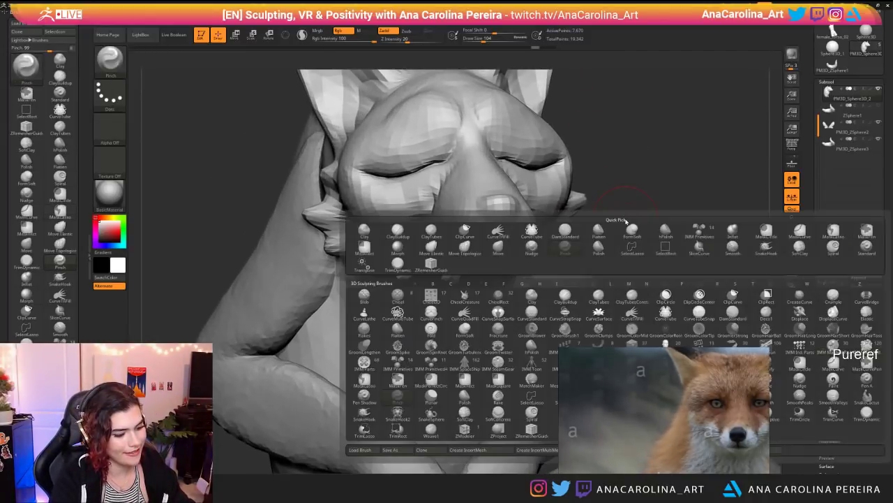
key(d)
key(s)
key(space)
click(506, 218)
mouse_move(483, 207)
mouse_down()
mouse_move(495, 226)
mouse_move(493, 213)
mouse_move(501, 208)
mouse_move(499, 215)
mouse_move(518, 219)
mouse_move(512, 213)
mouse_up()
key(backslash)
key(space)
click(488, 227)
key(space)
click(517, 208)
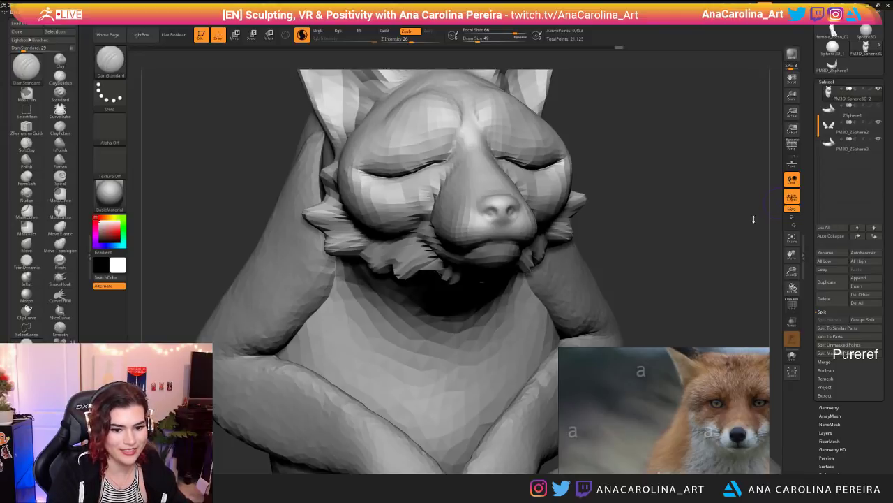
Step: Carve the groove beneath the nose with DamStandard and undo the last two strokes
drag(652, 234, 541, 262)
drag(336, 345, 376, 310)
mouse_move(472, 235)
mouse_down()
mouse_move(460, 241)
mouse_move(472, 227)
mouse_move(455, 250)
mouse_move(466, 257)
mouse_up()
key(shift)
drag(349, 297, 418, 295)
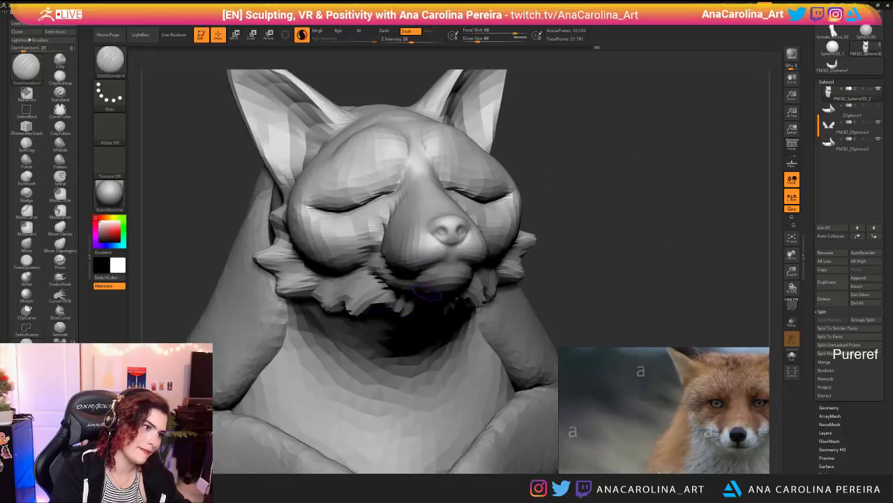
key(ctrl+z)
key(ctrl+z)
Step: Set the draw size to 56 and carve the lip line from under the nose along the muzzle
key(space)
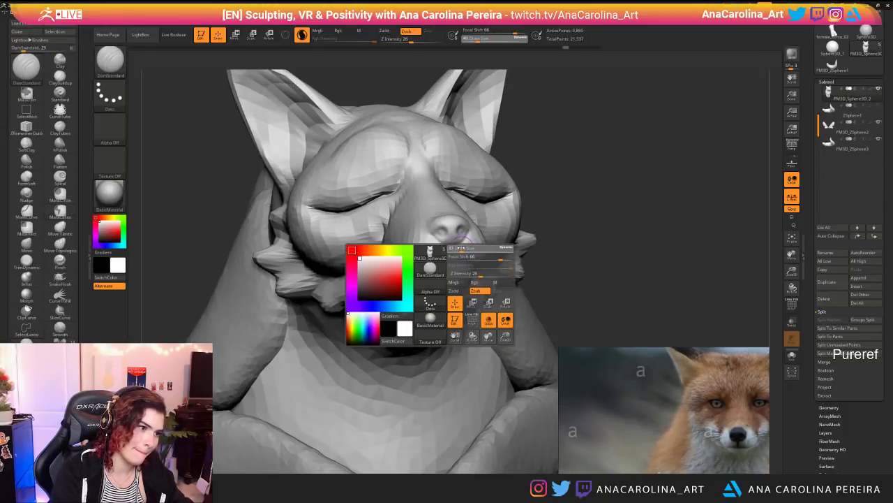
drag(462, 241, 457, 261)
key(space)
right_drag(458, 261, 444, 253)
ctrl+right_drag(444, 253, 444, 210)
right_drag(433, 401, 370, 461)
mouse_move(447, 157)
alt+right_down()
mouse_move(451, 217)
mouse_move(477, 207)
alt+right_up()
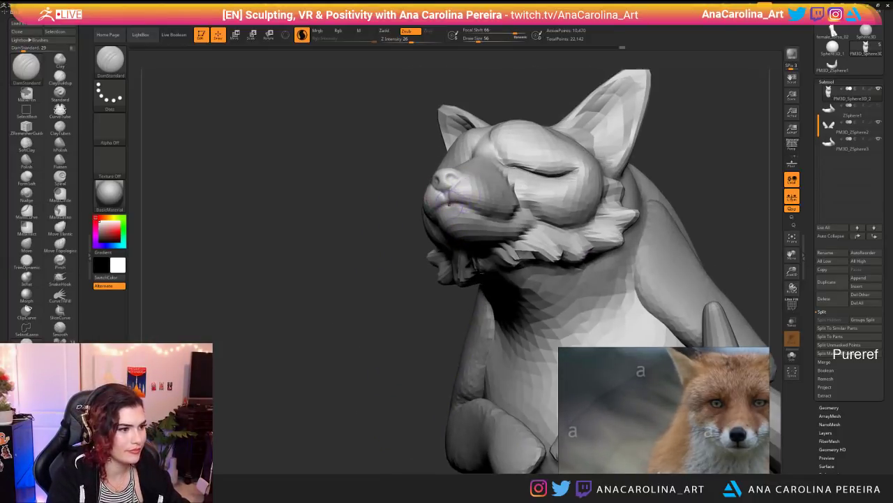
mouse_move(479, 210)
mouse_down()
mouse_move(465, 209)
mouse_move(482, 210)
mouse_move(475, 198)
mouse_move(505, 217)
mouse_up()
Step: Set the draw size to 90, extend the mouth line back to the cheek, and smooth the side of the muzzle
right_drag(500, 279, 417, 291)
key(space)
mouse_move(513, 208)
mouse_down()
mouse_move(522, 203)
mouse_move(492, 221)
mouse_move(532, 208)
mouse_move(493, 206)
mouse_move(503, 217)
mouse_move(491, 213)
mouse_move(514, 209)
mouse_move(502, 213)
mouse_up()
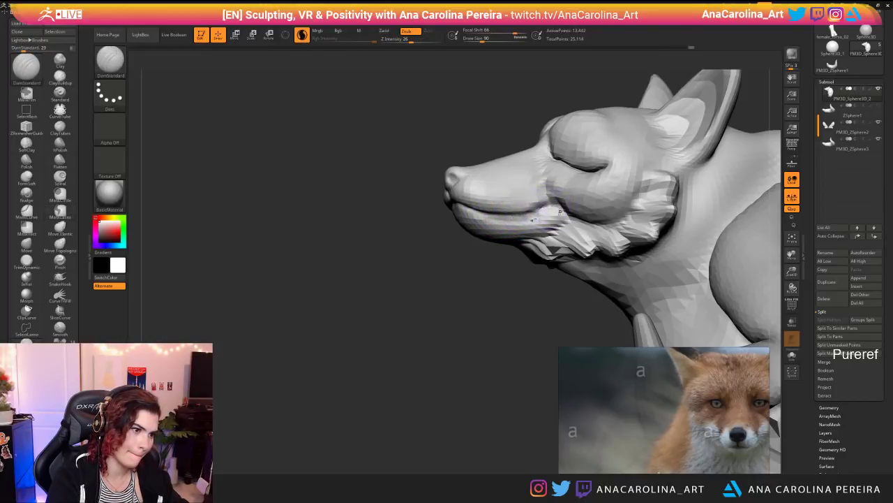
drag(560, 208, 539, 215)
drag(391, 231, 544, 230)
mouse_move(638, 209)
alt+mouse_down()
mouse_move(638, 153)
mouse_move(638, 244)
alt+mouse_up()
shift+drag(506, 205, 525, 190)
drag(519, 204, 536, 203)
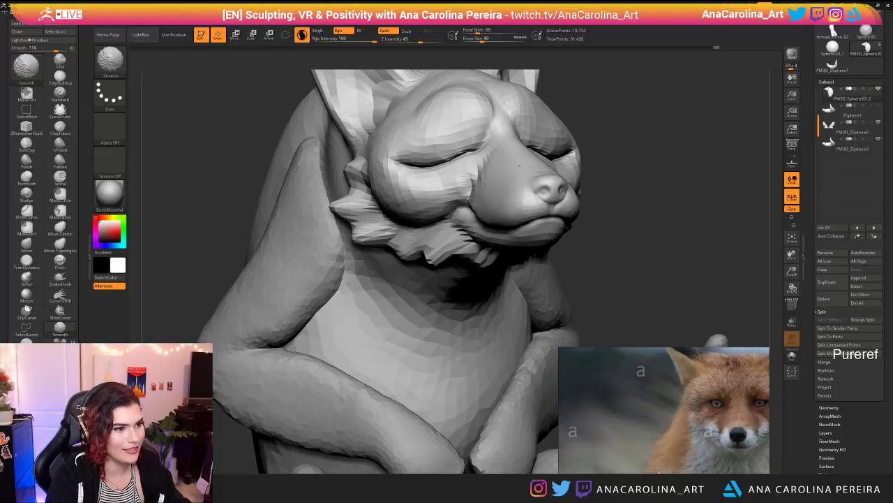
Step: Reduce the draw size and smooth the lip area beside the nose
key(s)
drag(602, 226, 588, 211)
key(s)
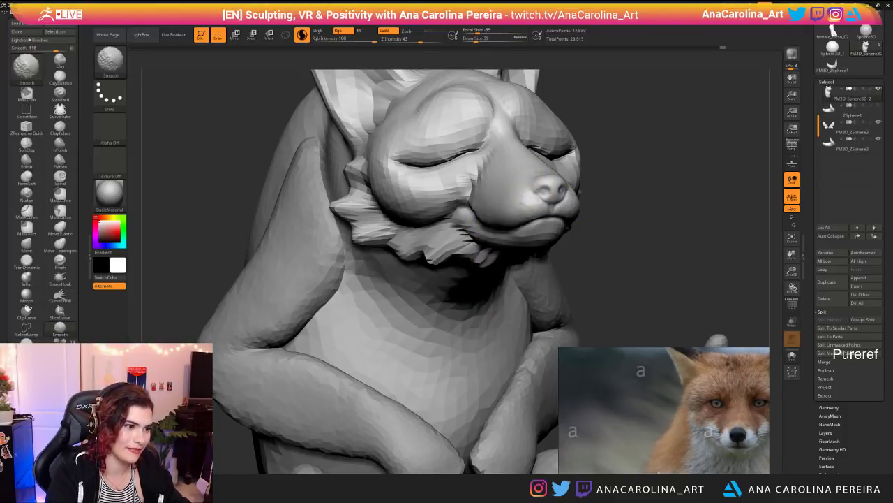
key(space)
mouse_move(562, 224)
shift+mouse_down()
mouse_move(545, 235)
mouse_move(574, 256)
mouse_move(633, 250)
mouse_move(587, 233)
shift+mouse_up()
Step: Set the draw size to 62, recarve the lower lip with DamStandard, and smooth its edge
key(space)
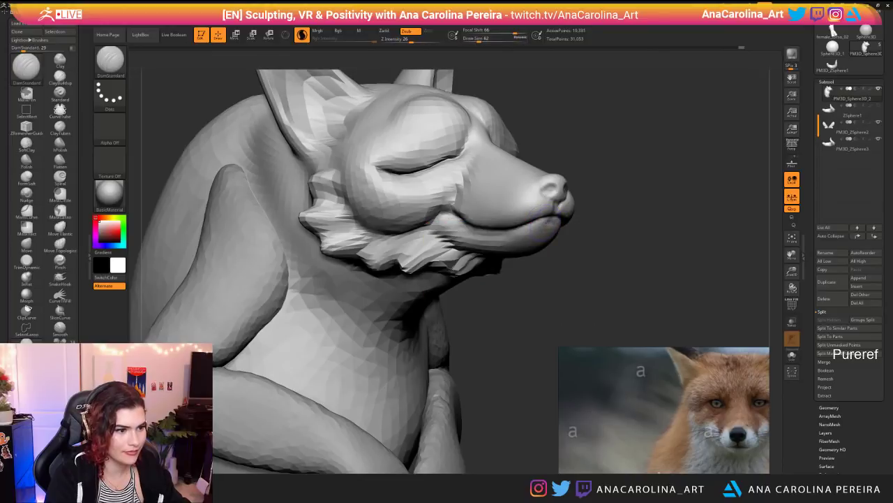
key(ctrl)
drag(556, 225, 495, 242)
shift+drag(568, 233, 547, 246)
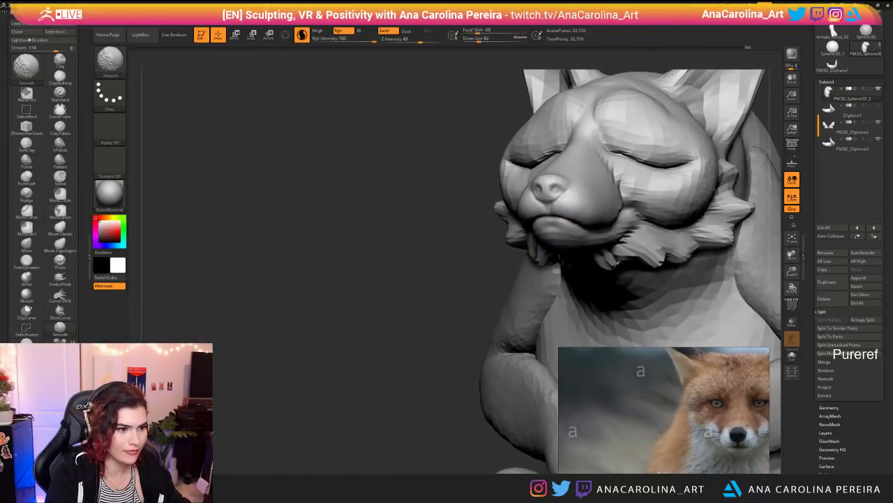
mouse_move(413, 279)
alt+mouse_down()
mouse_move(413, 219)
mouse_move(489, 221)
mouse_move(492, 272)
mouse_move(454, 272)
alt+mouse_up()
Step: Set the draw size to 97 and smooth the faceted fur tufts along the cheek
key(space)
drag(569, 248, 577, 248)
key(space)
mouse_move(522, 245)
mouse_down()
mouse_move(452, 238)
mouse_move(470, 236)
mouse_move(444, 248)
mouse_move(454, 255)
mouse_move(402, 244)
mouse_move(362, 217)
mouse_move(363, 203)
mouse_up()
drag(426, 300, 485, 304)
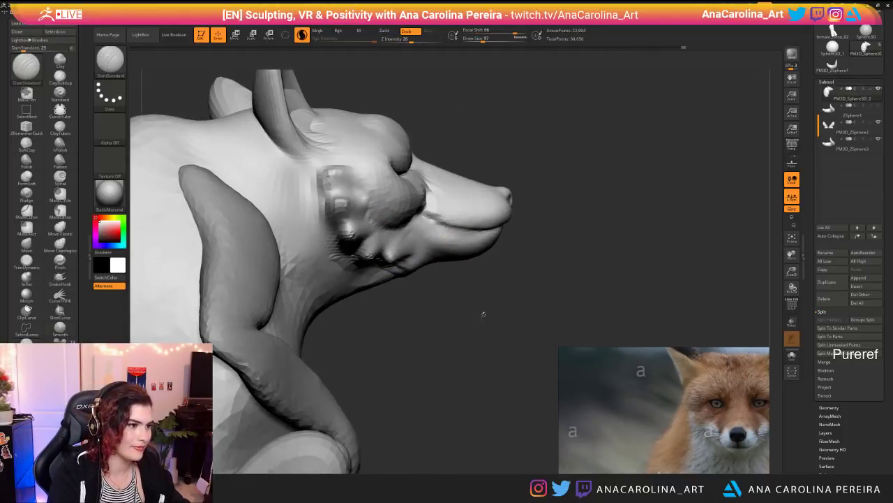
mouse_move(335, 180)
shift+mouse_down()
mouse_move(349, 232)
mouse_move(344, 204)
shift+mouse_up()
mouse_move(442, 289)
mouse_down()
mouse_move(465, 325)
mouse_move(510, 263)
mouse_move(494, 262)
mouse_move(504, 216)
mouse_move(617, 245)
mouse_move(574, 260)
mouse_move(548, 321)
mouse_move(485, 307)
mouse_up()
Step: Set the draw size to 90 and smooth the cheek bulge and the outer corner of the eye
key(space)
drag(409, 215, 391, 200)
key(space)
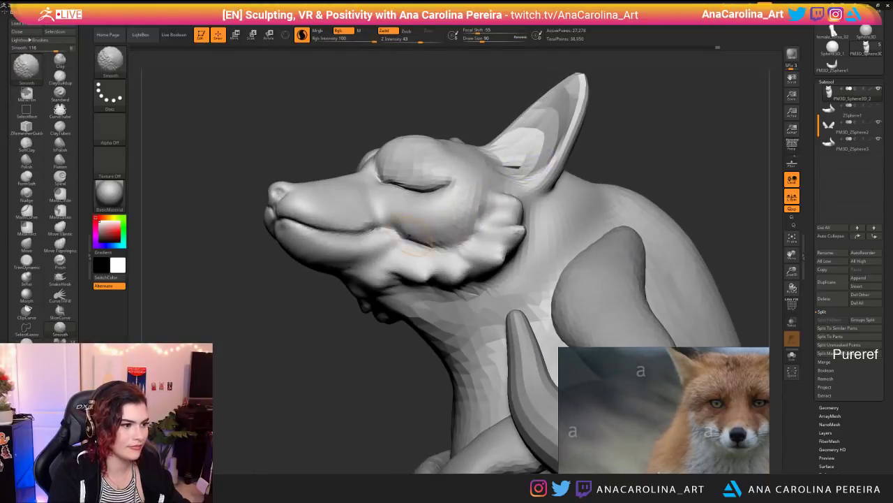
shift+drag(423, 242, 427, 237)
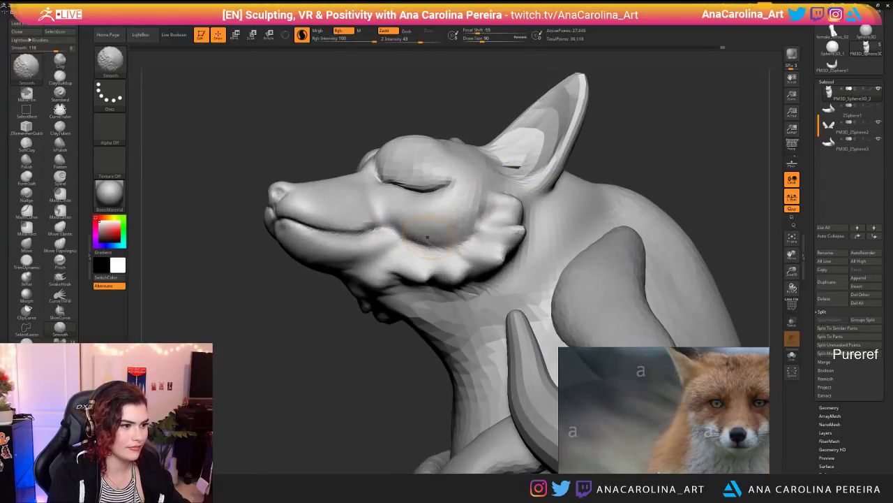
shift+drag(468, 177, 446, 183)
drag(405, 111, 531, 126)
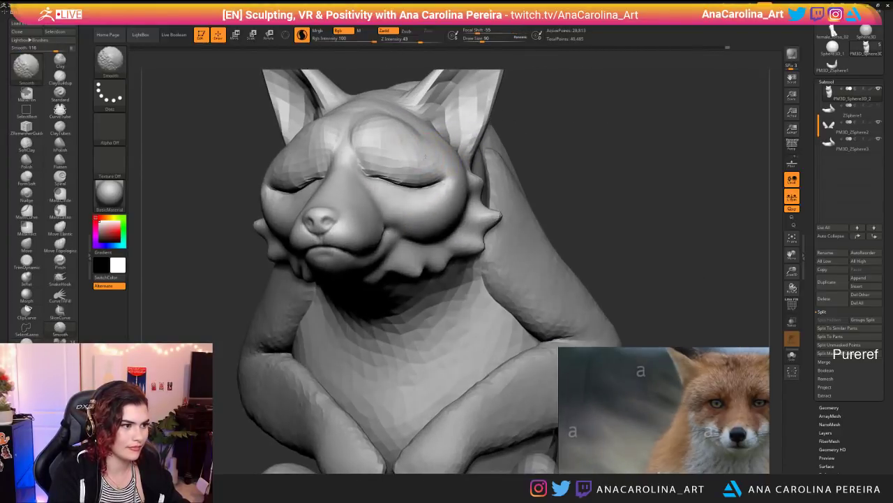
Step: Smooth the upper eyelid and the brow area on the forehead
shift+drag(376, 158, 411, 160)
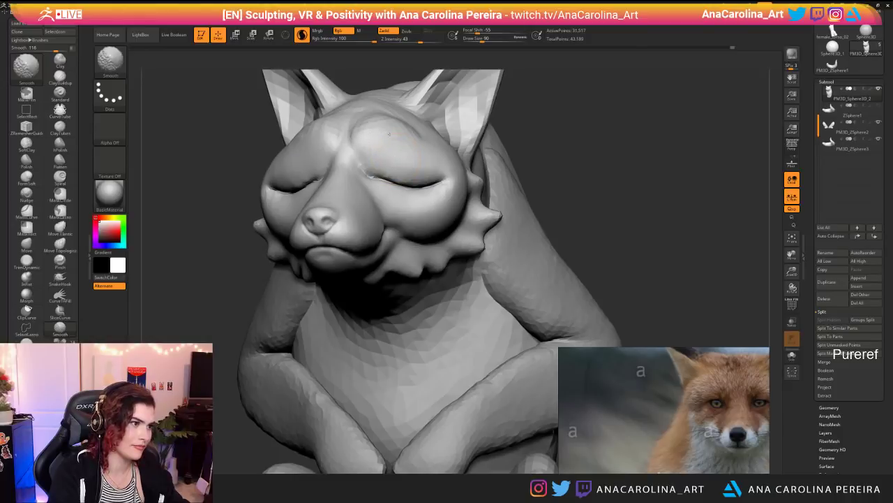
alt+drag(537, 160, 517, 104)
mouse_move(516, 105)
mouse_down()
mouse_move(580, 128)
mouse_move(583, 181)
mouse_move(597, 181)
mouse_up()
shift+drag(360, 167, 374, 168)
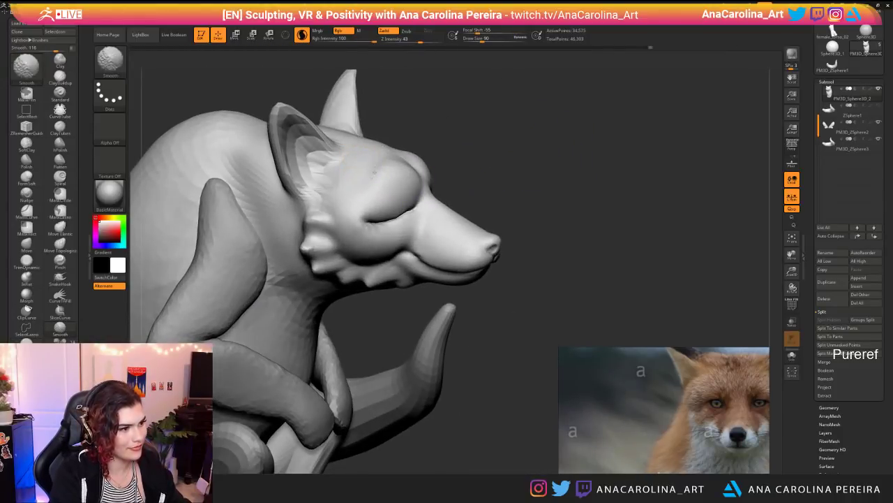
Step: Set the draw size to 149 and smooth the temple between the eye and the ear
key(space)
key(space)
key(shift)
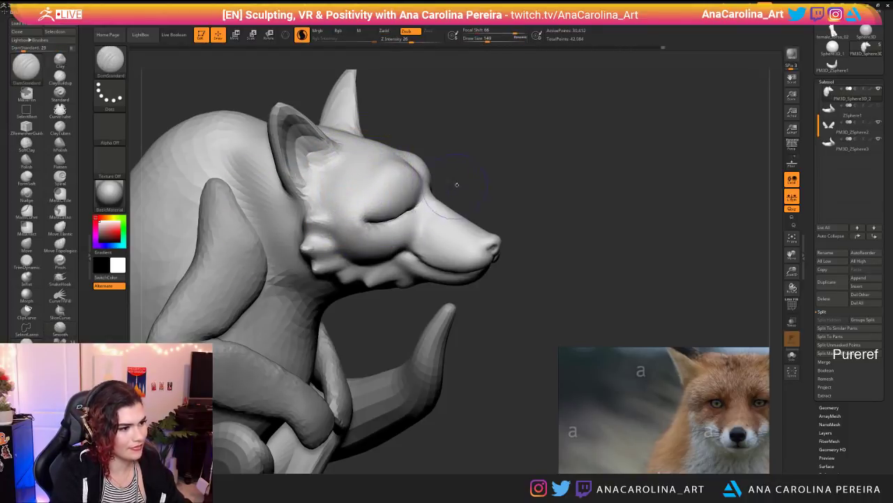
drag(454, 185, 526, 191)
drag(600, 265, 563, 247)
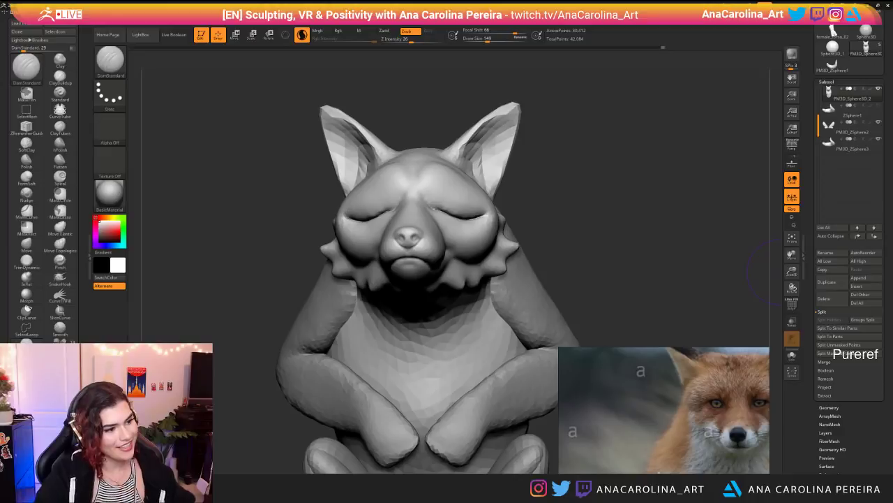
drag(670, 212, 548, 209)
Step: Set the draw size to 94 and smooth the side of the muzzle along the mouth line
key(space)
click(519, 227)
ctrl+right_drag(520, 227, 520, 300)
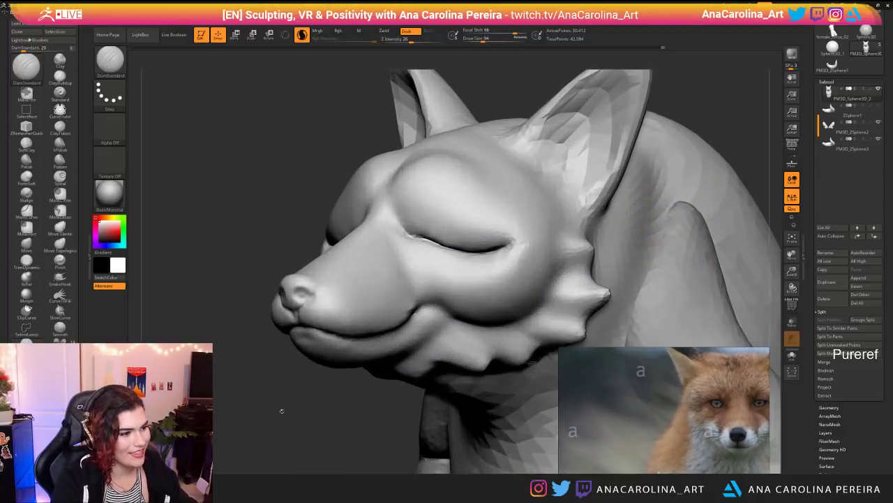
mouse_move(407, 300)
shift+mouse_down()
mouse_move(382, 325)
mouse_move(315, 334)
shift+mouse_up()
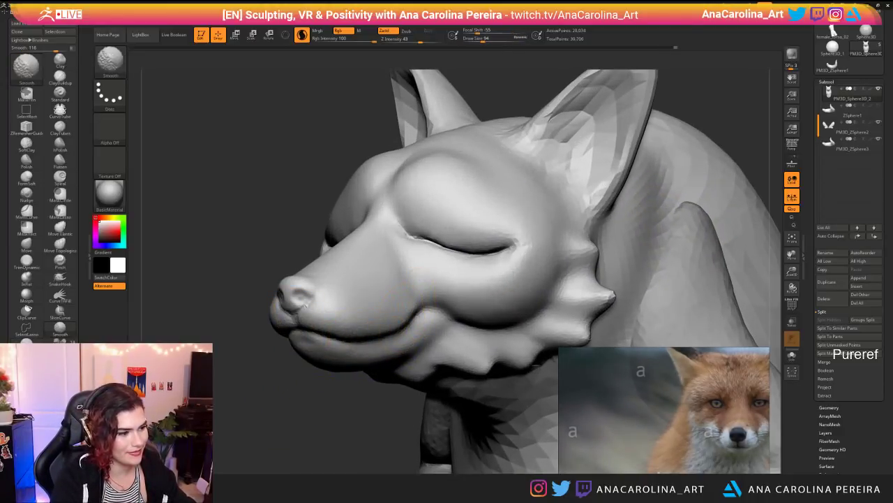
right_drag(391, 349, 492, 352)
key(space)
drag(434, 319, 416, 319)
Step: Adjust the draw size, reselect DamStandard, and carve the crease under the cheek behind the mouth corner
mouse_move(460, 289)
alt+right_down()
mouse_move(478, 249)
mouse_move(548, 242)
alt+right_up()
key(space)
drag(549, 241, 560, 243)
mouse_move(560, 242)
alt+right_down()
mouse_move(650, 251)
mouse_move(605, 295)
alt+right_up()
key(space)
drag(632, 261, 644, 261)
mouse_move(642, 265)
right_down()
mouse_move(552, 259)
mouse_move(477, 370)
mouse_move(361, 371)
right_up()
key(b)
key(d)
key(s)
mouse_move(528, 284)
mouse_down()
mouse_move(475, 261)
mouse_move(500, 285)
mouse_up()
Step: Deepen the crease around the lower edge of the cheek bulge and smooth it up toward the fur tufts
ctrl+right_drag(429, 457, 544, 410)
ctrl+right_drag(489, 411, 490, 457)
mouse_move(450, 285)
mouse_down()
mouse_move(463, 293)
mouse_move(458, 266)
mouse_move(477, 246)
mouse_up()
mouse_move(475, 277)
mouse_down()
mouse_move(502, 271)
mouse_move(488, 266)
mouse_up()
right_drag(593, 253, 482, 250)
shift+drag(528, 250, 512, 275)
alt+drag(485, 413, 454, 366)
mouse_move(479, 265)
mouse_down()
mouse_move(522, 274)
mouse_move(556, 267)
mouse_move(568, 225)
mouse_up()
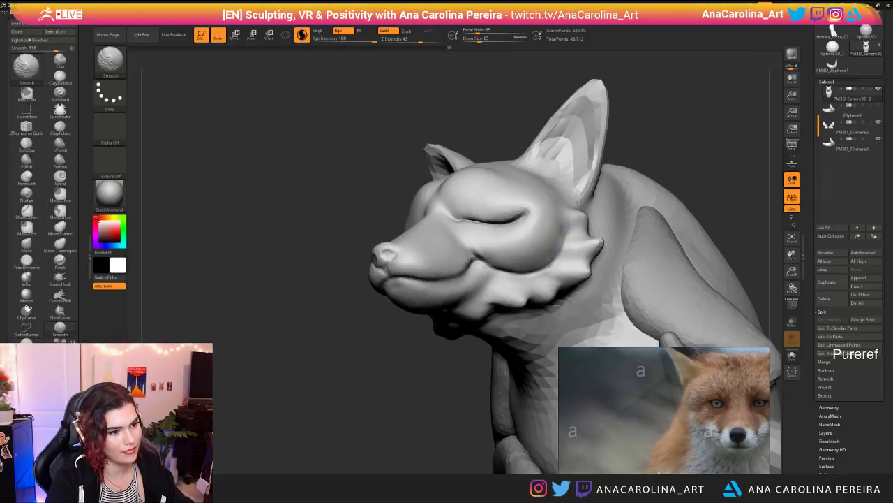
shift+drag(556, 276, 575, 226)
Step: Smooth the inner corner and the eyelid line of the closed eye
mouse_move(645, 171)
mouse_down()
mouse_move(714, 165)
mouse_move(673, 132)
mouse_move(687, 199)
mouse_up()
shift+drag(501, 243, 512, 219)
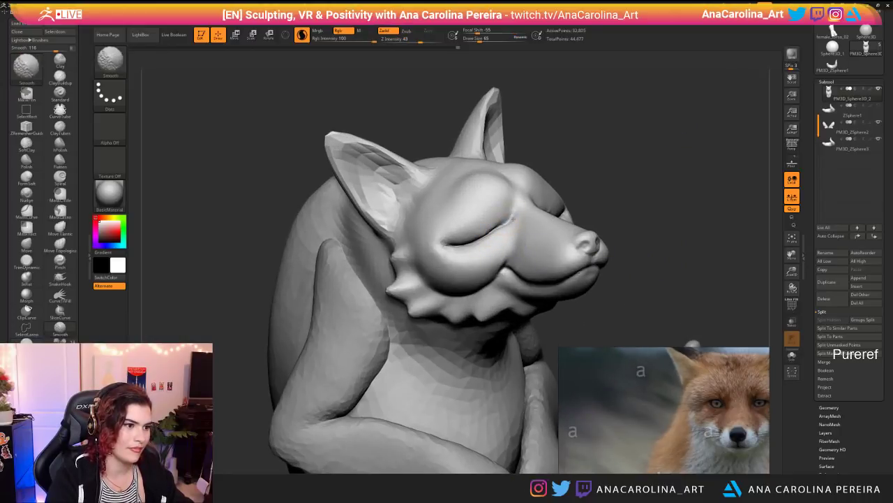
shift+drag(438, 236, 474, 241)
mouse_move(623, 195)
alt+mouse_down()
mouse_move(621, 133)
mouse_move(534, 136)
mouse_move(571, 136)
mouse_move(593, 220)
mouse_move(644, 198)
alt+mouse_up()
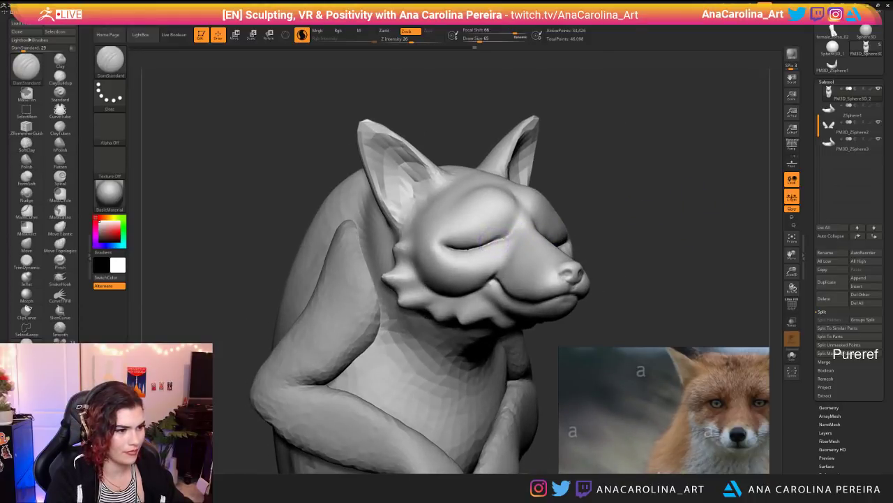
mouse_move(687, 174)
mouse_down()
mouse_move(674, 188)
mouse_move(632, 189)
mouse_up()
Step: Select the ClayBuildup brush and set its draw size to 87
key(b)
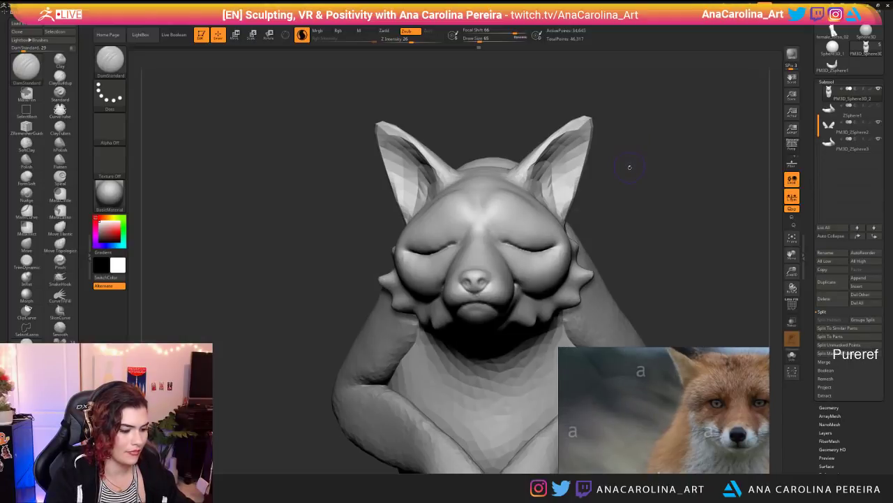
key(b)
key(c)
key(b)
key(space)
drag(620, 181, 623, 181)
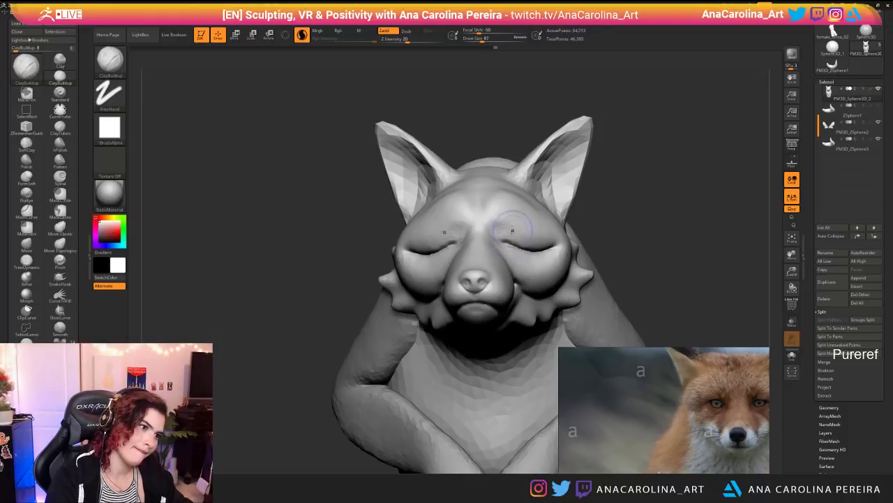
Step: Try to build up and smooth the upper eyelids near their inner corners, undoing the strokes
drag(504, 227, 521, 224)
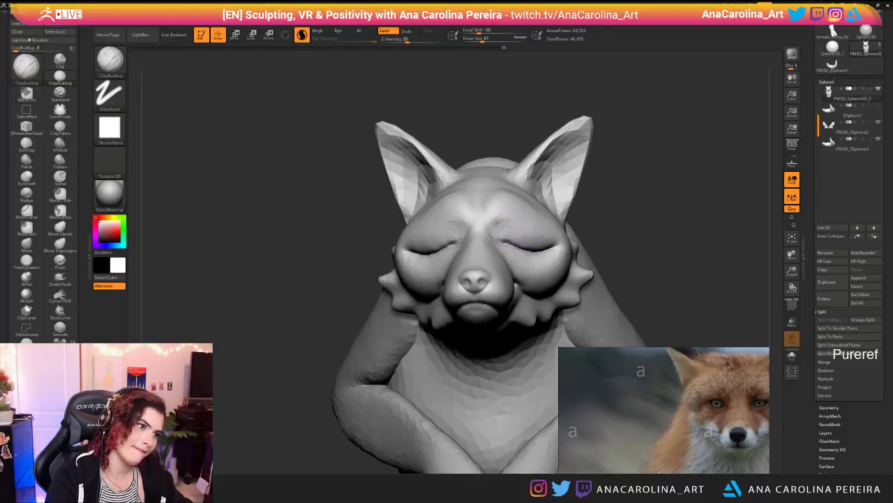
drag(670, 227, 602, 231)
mouse_move(514, 219)
shift+mouse_down()
mouse_move(543, 231)
mouse_move(533, 236)
mouse_move(551, 235)
mouse_move(524, 238)
mouse_move(515, 230)
mouse_move(528, 236)
mouse_move(526, 220)
shift+mouse_up()
key(ctrl+z)
key(ctrl+z)
key(ctrl+z)
key(ctrl+z)
key(ctrl+z)
key(ctrl+z)
Step: Try to add ClayBuildup volume around the inner eye corner with a larger brush and smooth the eyelid
drag(571, 126, 693, 129)
mouse_move(454, 235)
mouse_down()
mouse_move(458, 242)
mouse_move(455, 233)
mouse_move(448, 239)
mouse_up()
key(space)
alt+drag(670, 210, 663, 133)
mouse_move(671, 140)
mouse_down()
mouse_move(583, 140)
mouse_move(631, 202)
mouse_up()
shift+drag(499, 234, 506, 232)
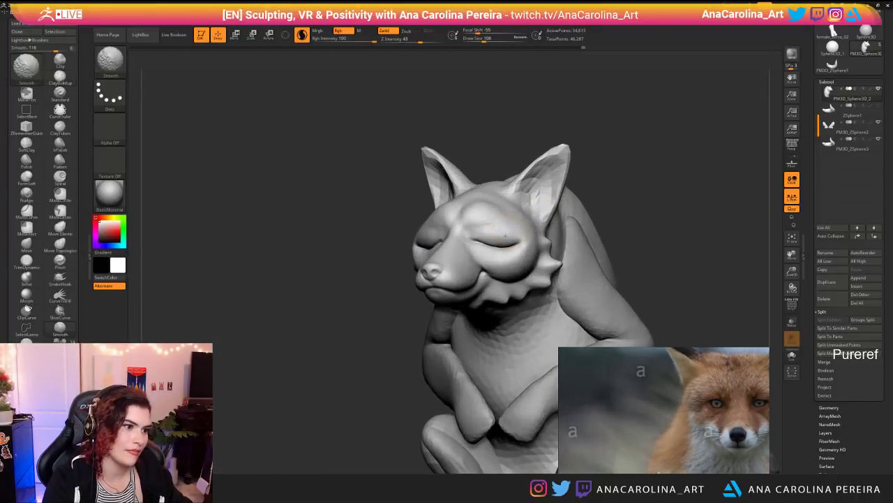
alt+drag(600, 216, 680, 105)
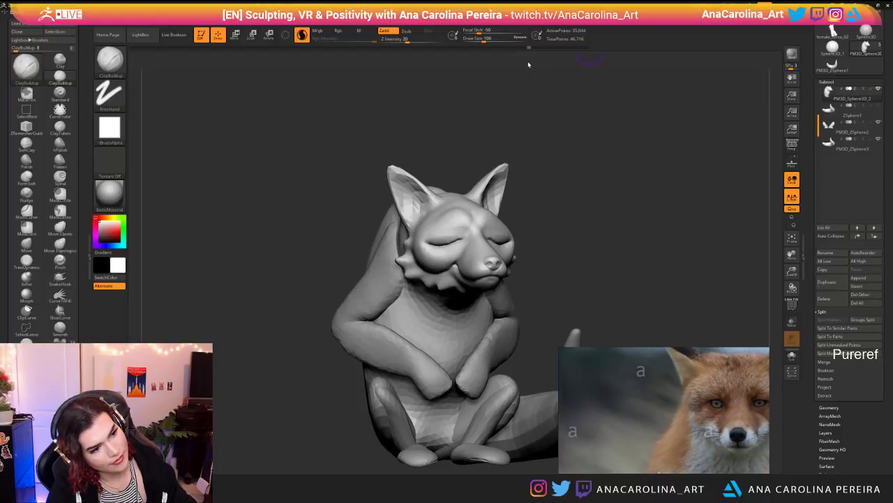
Step: Return to an earlier undo history state and build up the inner eye corner with a small ClayBuildup brush, discarding the newer history entries
click(480, 39)
mouse_move(592, 155)
mouse_down()
mouse_move(612, 183)
mouse_move(645, 183)
mouse_move(594, 199)
mouse_move(606, 243)
mouse_up()
key(space)
click(434, 245)
click(433, 242)
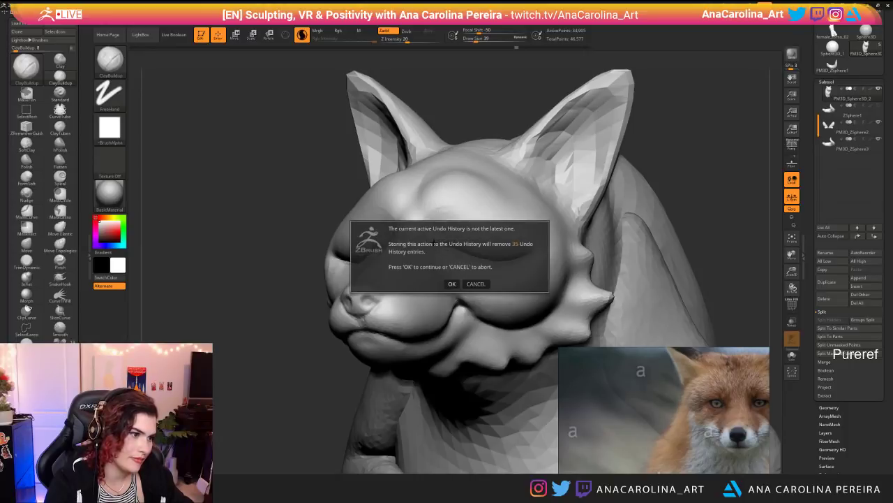
click(452, 283)
key(space)
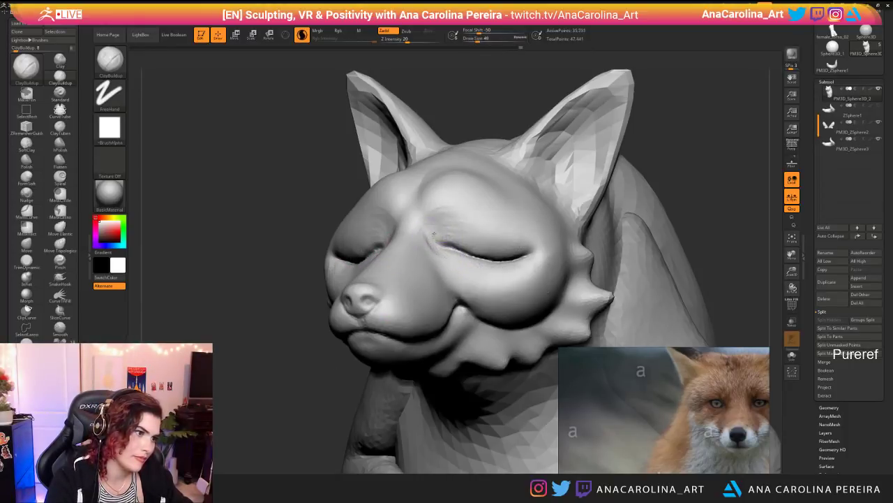
Step: Build up the eyelids around the inner eye corners with small ClayBuildup strokes on both sides of the face
mouse_move(465, 261)
mouse_down()
mouse_move(428, 238)
mouse_move(445, 256)
mouse_up()
alt+drag(466, 127, 469, 112)
drag(469, 121, 504, 150)
drag(402, 233, 397, 251)
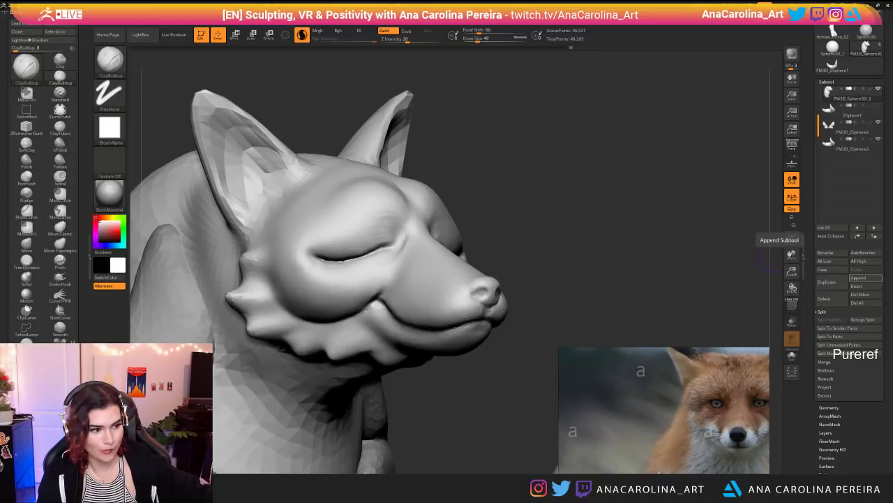
mouse_move(526, 180)
mouse_down()
mouse_move(419, 192)
mouse_move(433, 286)
mouse_up()
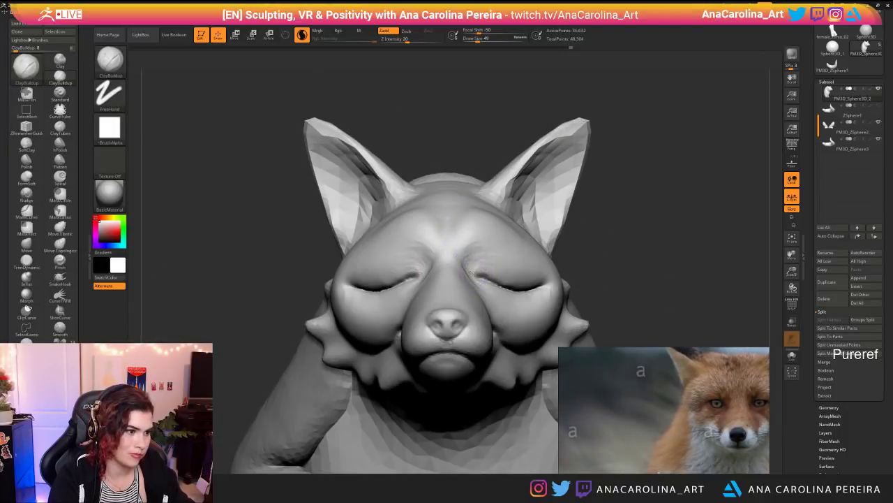
mouse_move(480, 278)
mouse_down()
mouse_move(468, 251)
mouse_move(483, 246)
mouse_move(490, 281)
mouse_up()
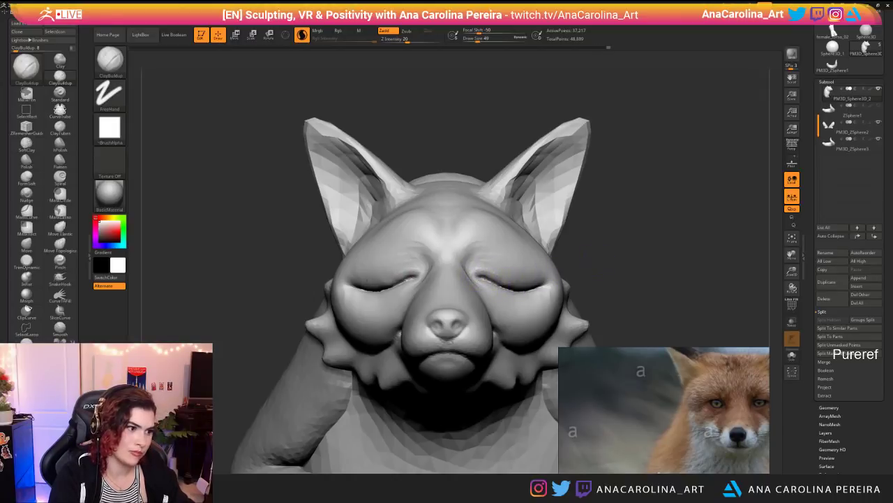
drag(599, 263, 550, 269)
mouse_move(489, 277)
mouse_down()
mouse_move(522, 282)
mouse_move(535, 270)
mouse_move(559, 281)
mouse_move(562, 273)
mouse_move(526, 269)
mouse_move(565, 261)
mouse_up()
Step: Set the draw size to 60 and smooth the outer part of the upper eyelids
key(s)
alt+drag(517, 148, 582, 145)
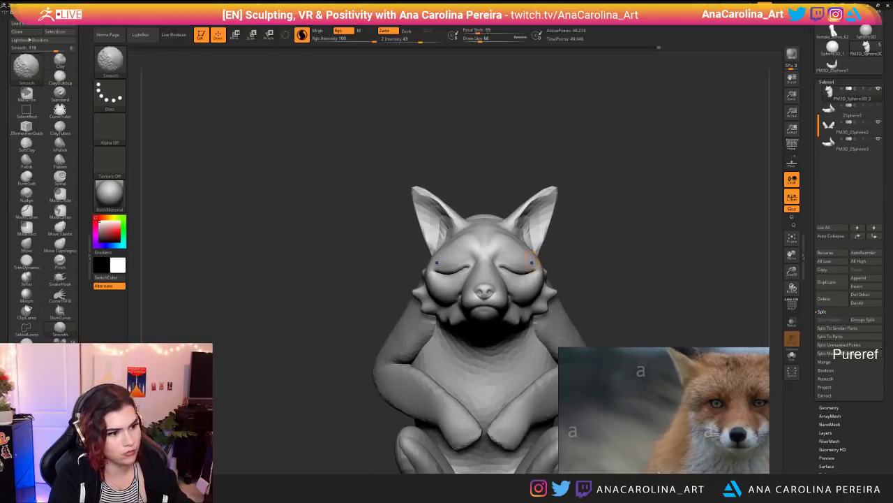
shift+drag(525, 258, 532, 260)
drag(593, 240, 628, 245)
alt+drag(614, 234, 610, 261)
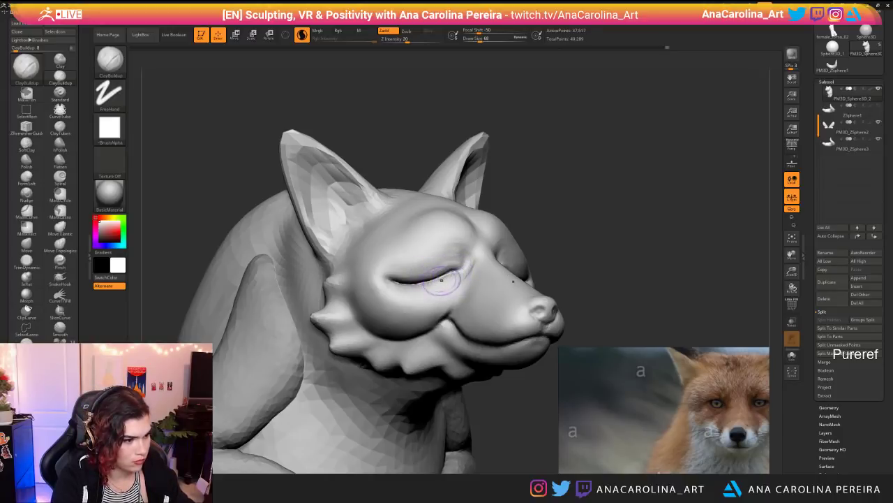
Step: Try to build up and smooth the lower eyelids below the closed eyes with ClayBuildup, undoing the strokes
drag(574, 252, 582, 264)
right_drag(582, 264, 581, 271)
drag(498, 289, 529, 294)
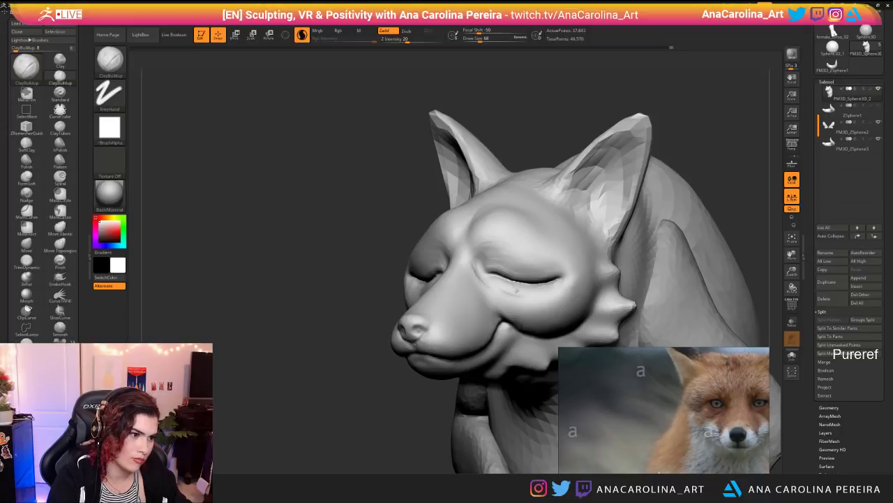
shift+drag(539, 287, 524, 293)
right_drag(525, 293, 593, 290)
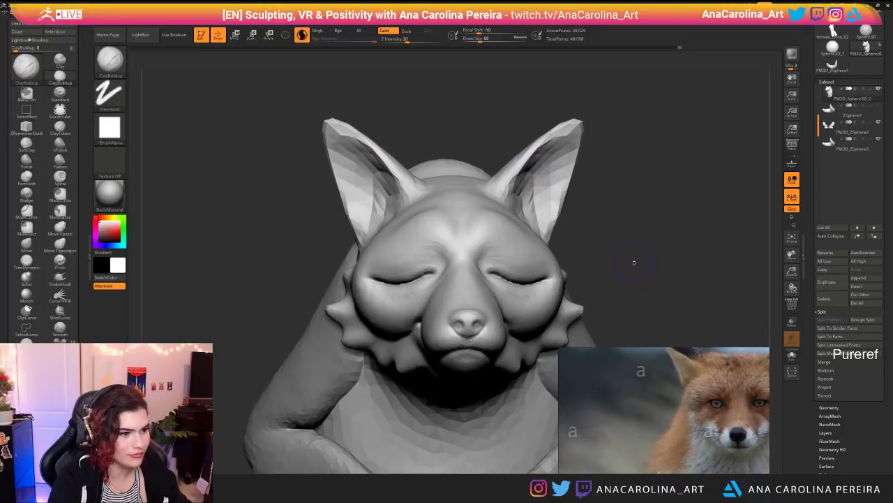
right_drag(633, 261, 688, 260)
drag(438, 289, 406, 288)
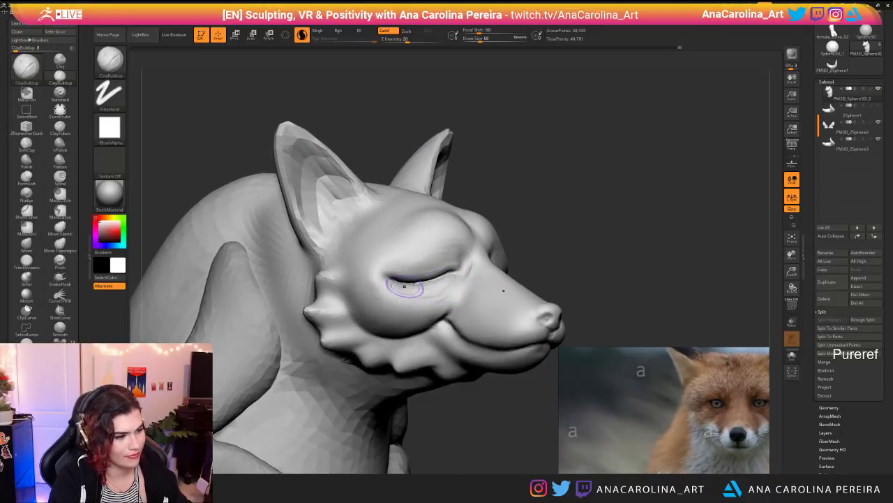
right_drag(608, 299, 533, 297)
key(ctrl+z)
key(ctrl+z)
key(ctrl+z)
Step: Build up the transition between muzzle and under-eye cheek with ClayBuildup at draw size 80, and smooth it
right_drag(636, 275, 567, 277)
drag(522, 304, 505, 274)
drag(398, 209, 489, 208)
drag(646, 274, 616, 277)
key(bracketright)
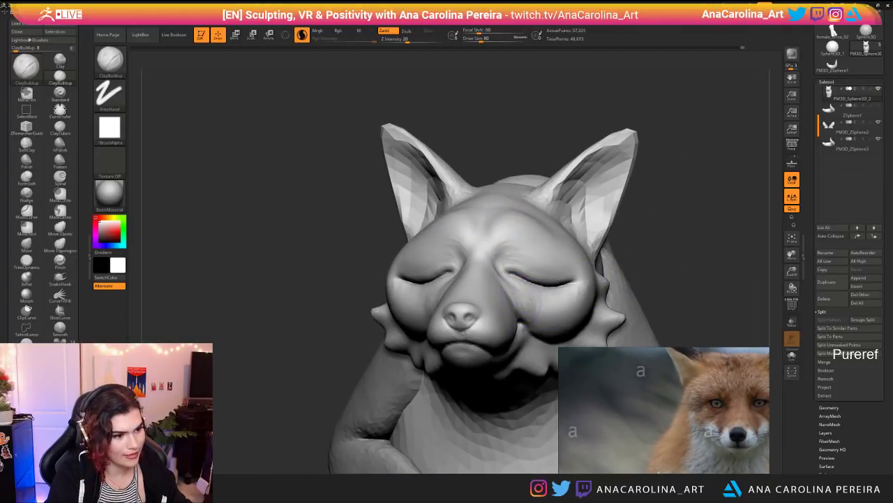
drag(610, 308, 659, 274)
right_click(622, 321)
ctrl+right_drag(622, 322, 628, 345)
mouse_move(432, 292)
shift+mouse_down()
mouse_move(435, 303)
mouse_move(395, 294)
mouse_move(396, 281)
mouse_move(412, 286)
shift+mouse_up()
Step: Model the brow bumps above the inner eye corners with ClayBuildup and smooth them into the forehead
right_drag(726, 245, 667, 233)
mouse_move(667, 234)
ctrl+right_down()
mouse_move(662, 199)
mouse_move(625, 259)
ctrl+right_up()
mouse_move(461, 221)
mouse_down()
mouse_move(453, 247)
mouse_move(471, 212)
mouse_move(451, 214)
mouse_move(467, 220)
mouse_up()
key(space)
right_drag(469, 220, 538, 238)
shift+drag(460, 212, 463, 214)
mouse_move(463, 214)
right_down()
mouse_move(459, 220)
mouse_move(453, 175)
right_up()
mouse_move(453, 174)
right_down()
mouse_move(391, 181)
mouse_move(401, 164)
mouse_move(419, 203)
right_up()
key(space)
mouse_move(449, 202)
mouse_down()
mouse_move(457, 223)
mouse_move(482, 222)
mouse_up()
Step: Add volume along the lower lip and mouth line with a smaller ClayBuildup brush
mouse_move(474, 146)
ctrl+right_down()
mouse_move(444, 105)
mouse_move(405, 230)
ctrl+right_up()
ctrl+right_drag(347, 356, 404, 313)
key(space)
drag(408, 307, 395, 311)
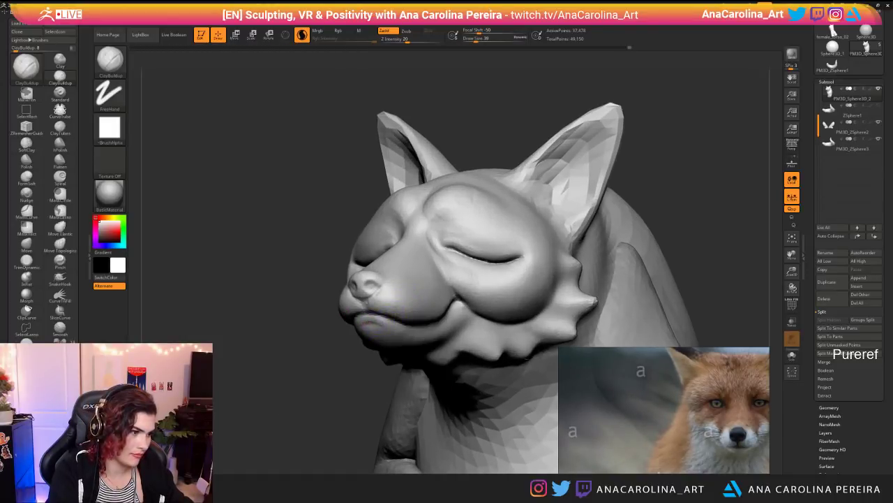
mouse_move(370, 322)
mouse_down()
mouse_move(381, 300)
mouse_move(453, 308)
mouse_up()
Step: Build up the side of the muzzle above the mouth corner with ClayBuildup at draw size 90, and smooth it
key(space)
key(space)
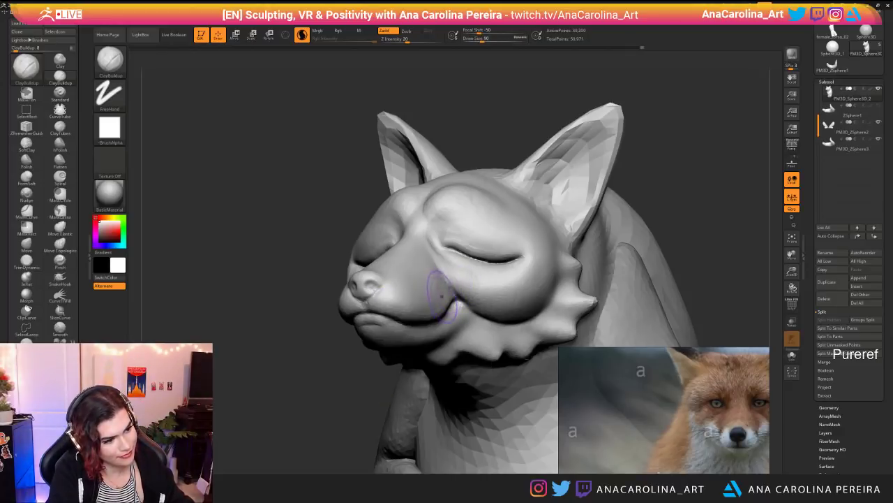
drag(431, 274, 422, 272)
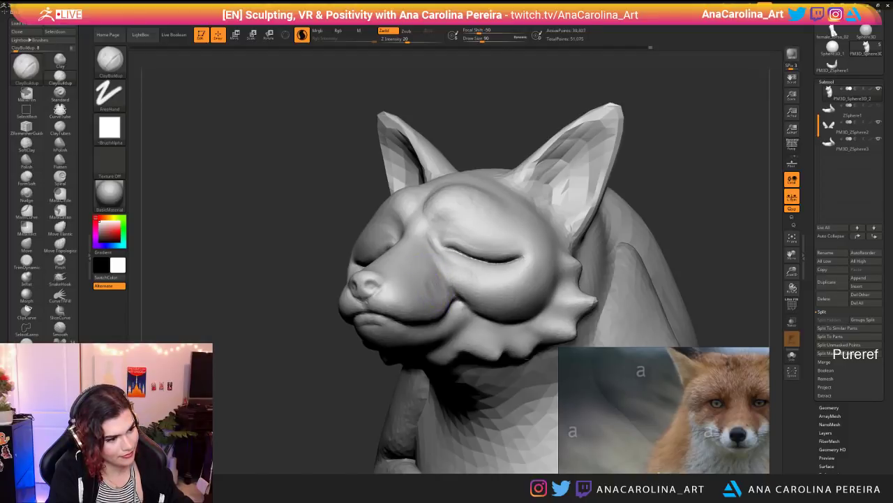
ctrl+right_drag(427, 257, 434, 143)
right_drag(435, 143, 536, 143)
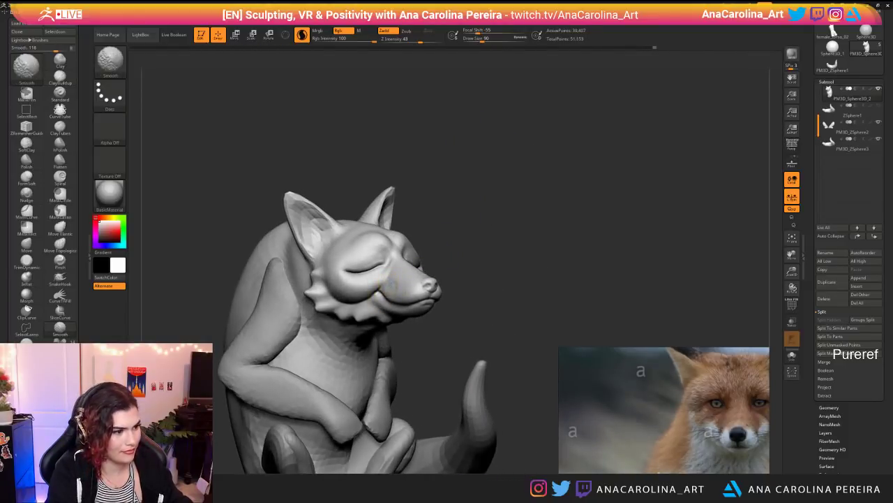
shift+drag(386, 282, 423, 289)
key(space)
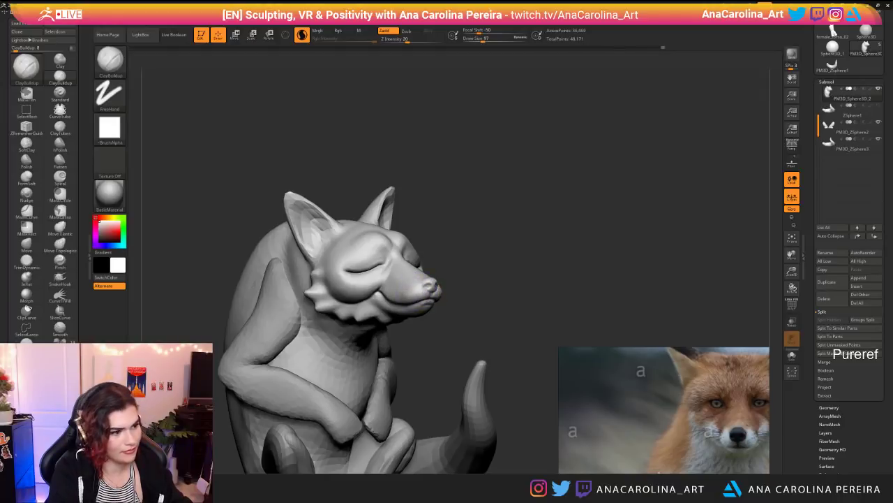
mouse_move(416, 290)
shift+mouse_down()
mouse_move(421, 282)
mouse_move(404, 302)
shift+mouse_up()
Step: Turn off Sculptris Pro and pull the form below the head with SnakeHook at draw size 305, undoing the first stroke
drag(520, 349, 443, 350)
key(b)
key(s)
key(h)
key(space)
mouse_move(335, 309)
mouse_down()
mouse_move(340, 322)
mouse_move(285, 342)
mouse_up()
key(ctrl+z)
key(backslash)
drag(357, 354, 241, 363)
right_drag(318, 370, 417, 197)
mouse_move(454, 224)
right_down()
mouse_move(578, 208)
mouse_move(562, 233)
right_up()
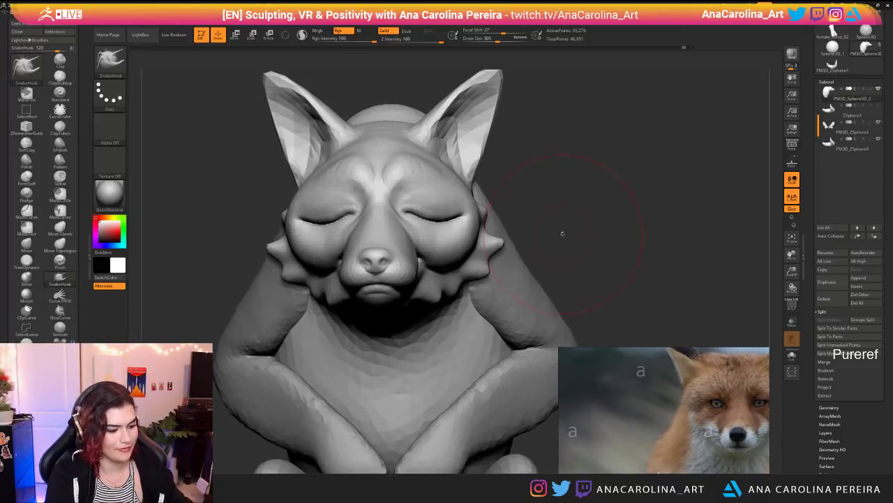
Step: Refine the inner eye corners with DamStandard at draw size 71 and smooth along the eyelid crease
key(b)
key(d)
key(s)
key(space)
drag(546, 224, 518, 229)
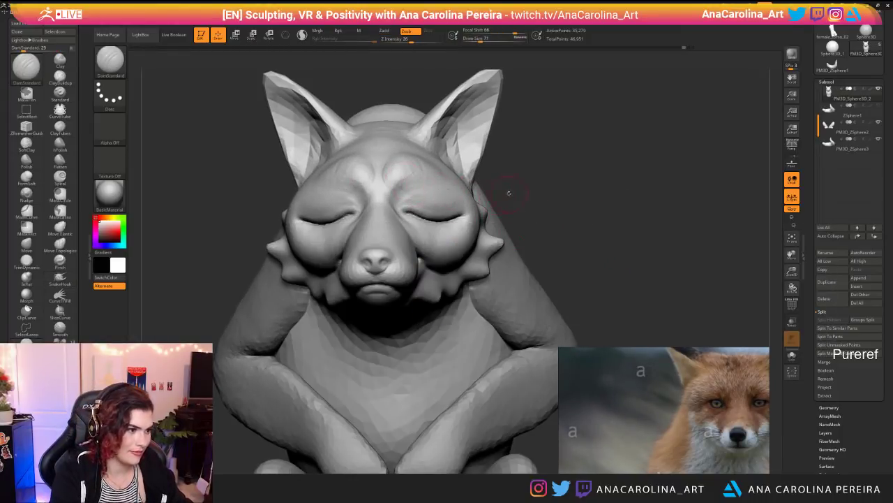
right_drag(505, 194, 370, 187)
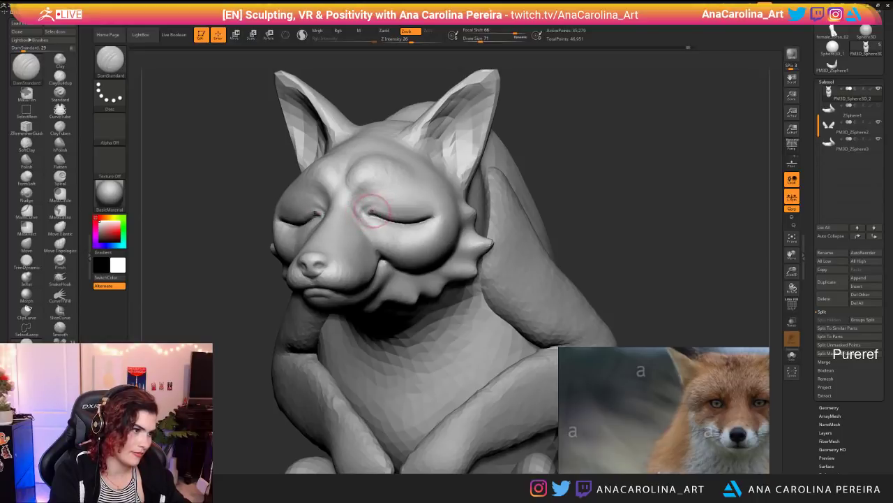
ctrl+right_drag(580, 176, 563, 129)
right_drag(563, 130, 680, 136)
mouse_move(607, 135)
ctrl+right_down()
mouse_move(590, 201)
mouse_move(454, 226)
ctrl+right_up()
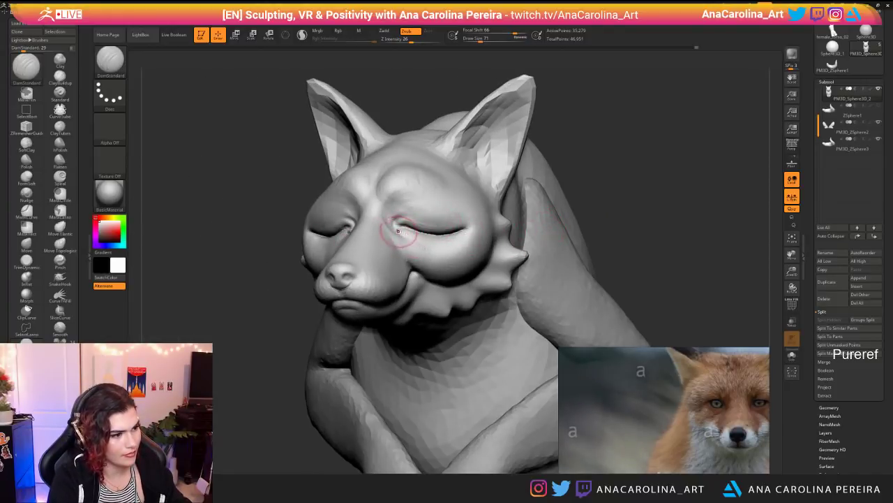
mouse_move(592, 176)
right_down()
mouse_move(687, 202)
mouse_move(594, 201)
right_up()
shift+drag(404, 231, 444, 242)
Step: Save the fox project
right_drag(573, 202, 658, 174)
right_drag(582, 216, 703, 148)
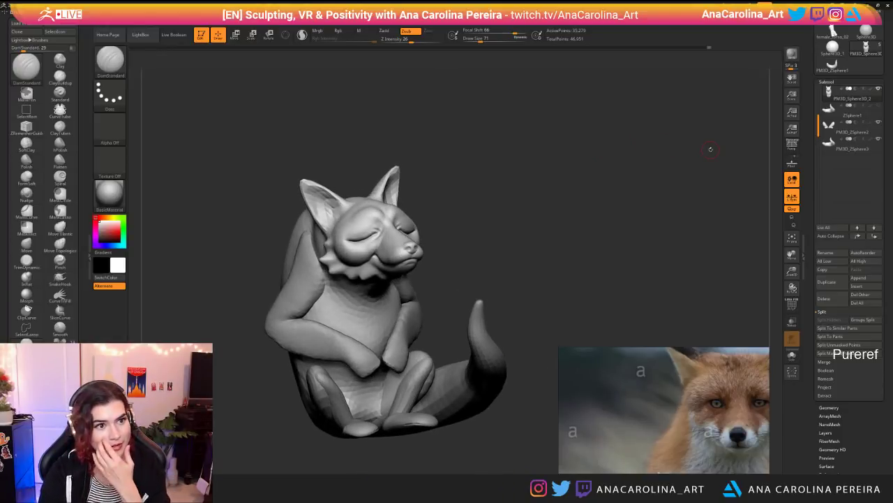
key(ctrl+s)
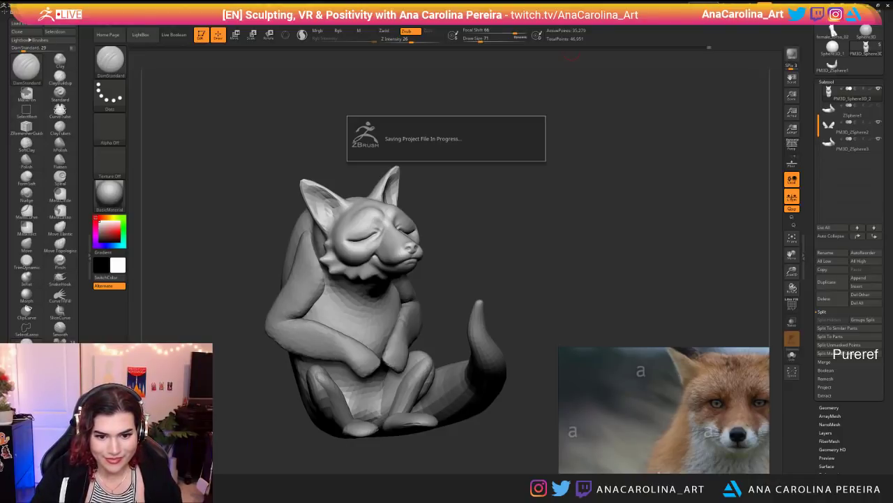
drag(673, 279, 579, 285)
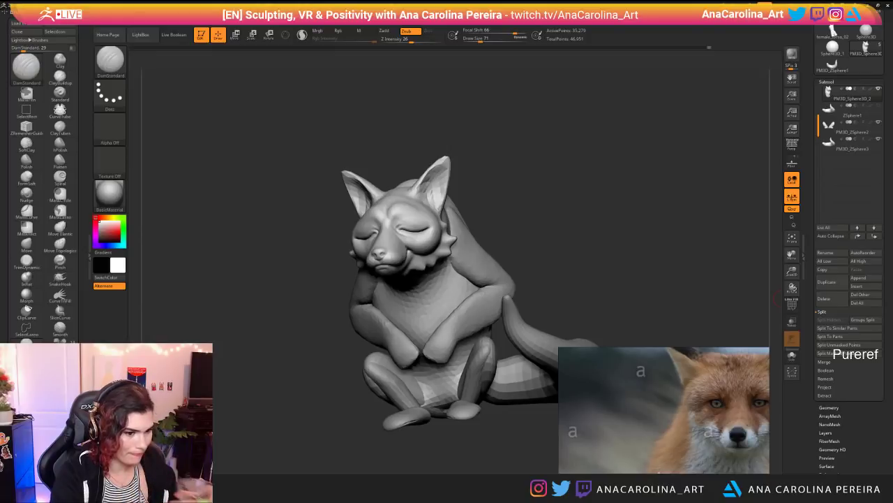
Step: Switch to PureRef and bring up the side-profile fox photo to compare it with the sculpt's profile
scroll(664, 452, down, 6)
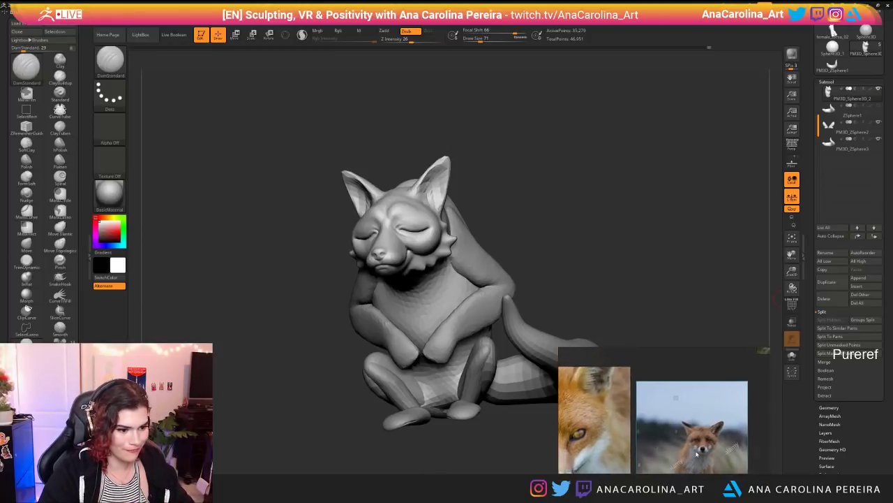
scroll(664, 452, up, 6)
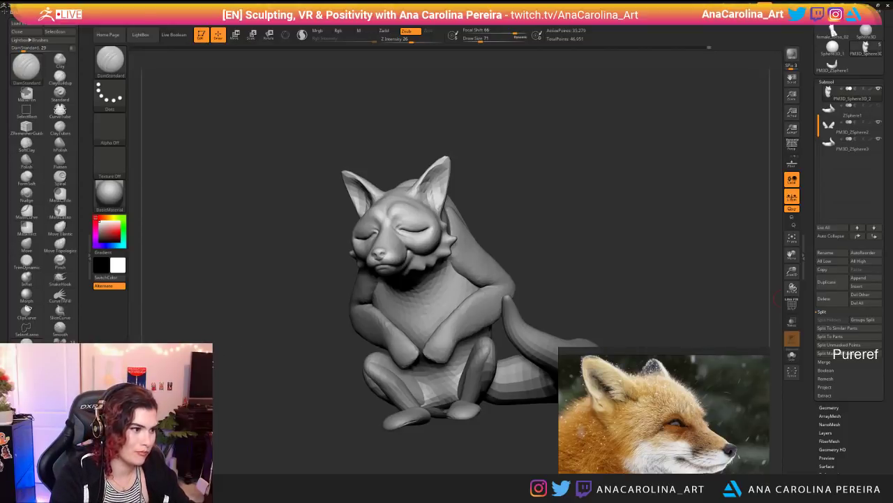
shift+drag(614, 279, 757, 282)
mouse_move(558, 209)
alt+mouse_down()
mouse_move(558, 279)
mouse_move(548, 268)
mouse_move(489, 276)
alt+mouse_up()
Step: Push the nose bridge between the eyes inward in profile with SnakeHook at draw size 177
key(space)
drag(510, 219, 519, 218)
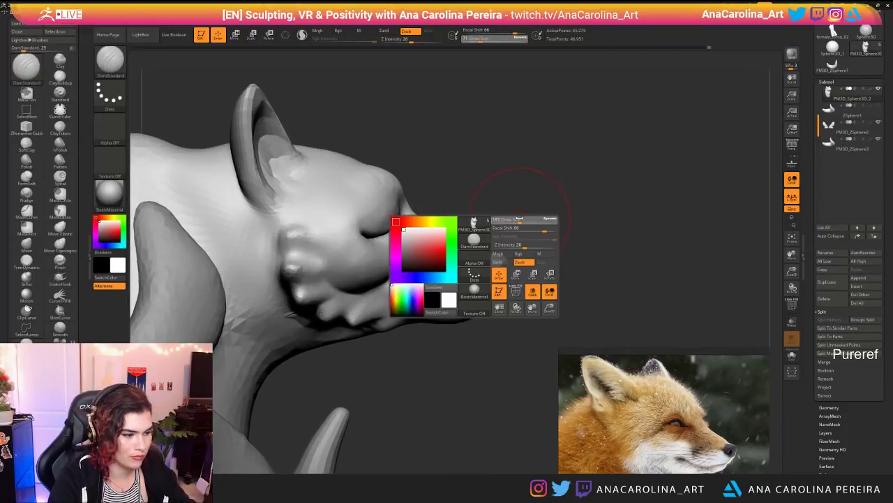
key(b)
key(s)
key(h)
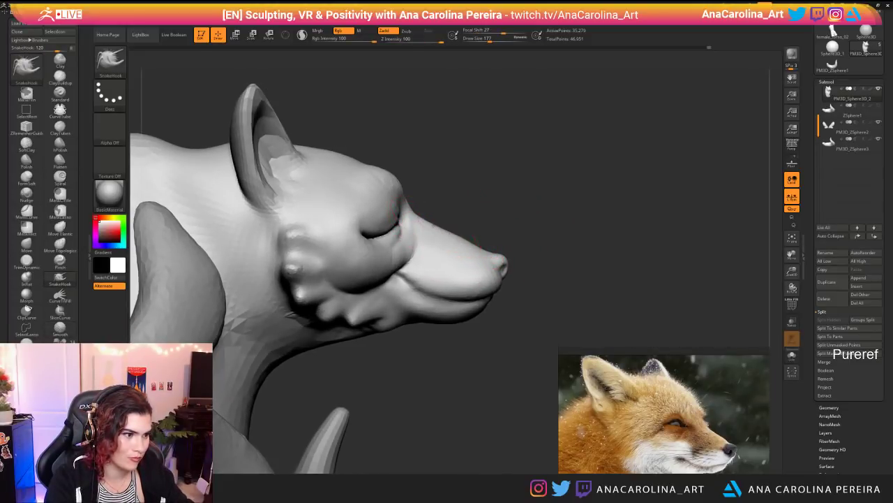
drag(462, 221, 428, 236)
mouse_move(625, 272)
alt+mouse_down()
mouse_move(627, 205)
mouse_move(676, 193)
mouse_move(649, 215)
mouse_move(658, 221)
alt+mouse_up()
Step: Sharpen the mouth line along the muzzle with DamStandard at draw size 71
key(b)
key(d)
key(s)
key(space)
drag(569, 261, 520, 228)
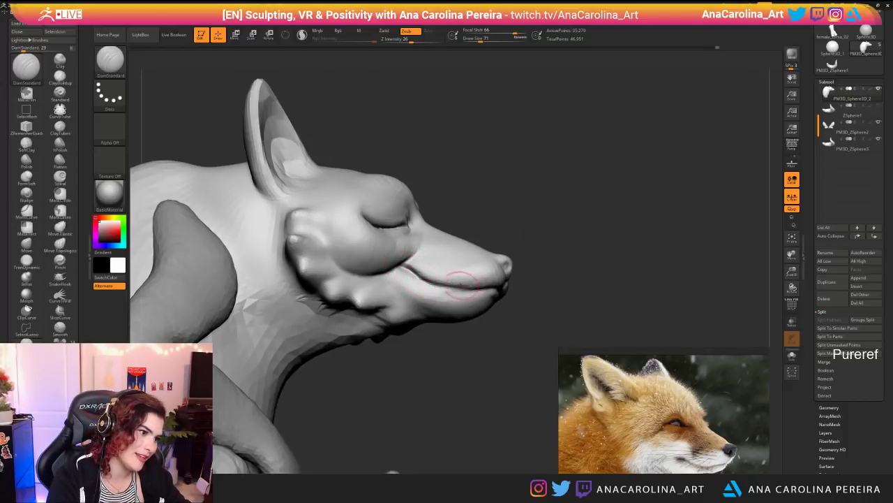
mouse_move(589, 230)
mouse_down()
mouse_move(561, 231)
mouse_move(590, 230)
mouse_up()
alt+drag(590, 230, 579, 182)
drag(614, 224, 510, 222)
alt+drag(429, 293, 429, 323)
Step: Reshape the curve of the mouth line with SnakeHook at draw size 108
key(b)
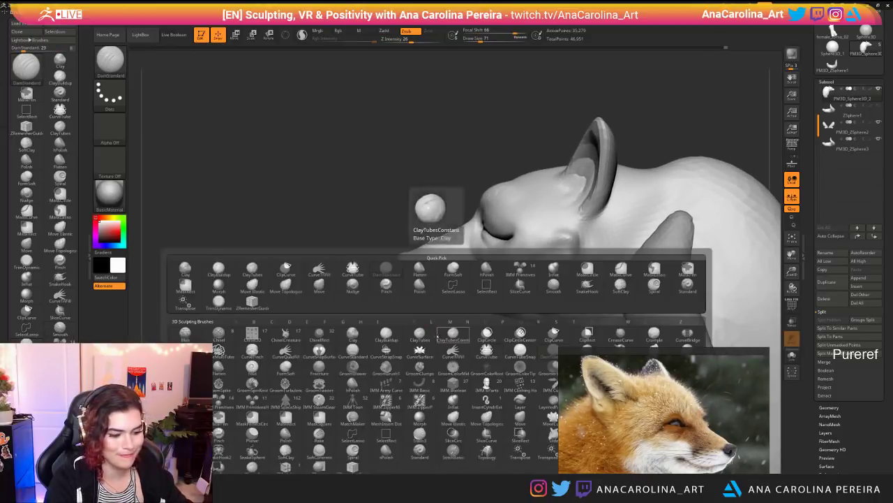
key(s)
key(h)
key(space)
drag(444, 281, 455, 280)
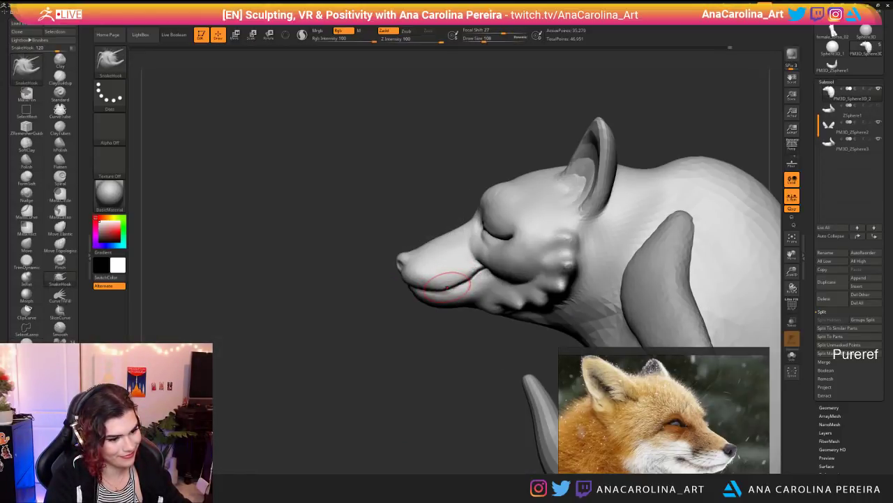
alt+drag(429, 356, 430, 321)
mouse_move(349, 321)
mouse_down()
mouse_move(482, 317)
mouse_move(492, 297)
mouse_move(489, 345)
mouse_up()
Step: Refine the mouth corner with SnakeHook at draw sizes 51 and 65, smoothing the adjoining muzzle surface
key(space)
key(space)
drag(396, 285, 385, 284)
key(shift)
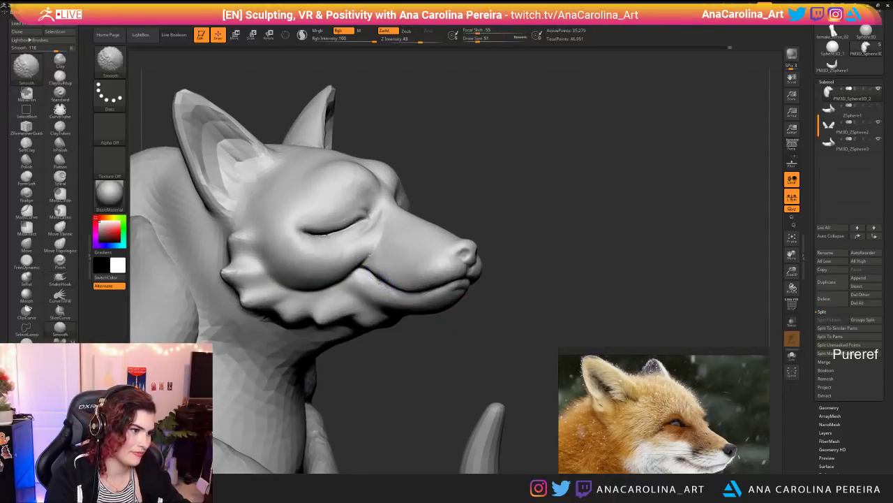
alt+drag(523, 300, 523, 258)
mouse_move(593, 276)
mouse_down()
mouse_move(464, 276)
mouse_move(506, 277)
mouse_up()
alt+drag(532, 241, 533, 280)
drag(614, 246, 578, 245)
key(space)
drag(544, 284, 548, 285)
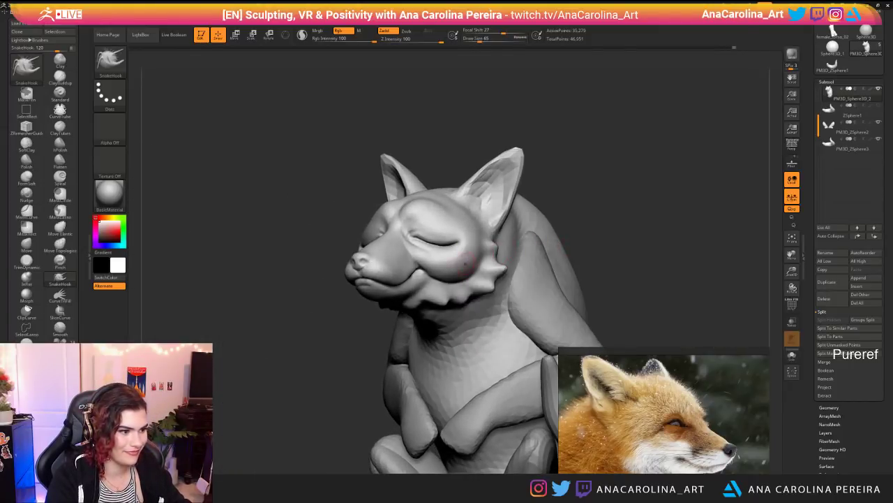
drag(600, 230, 589, 213)
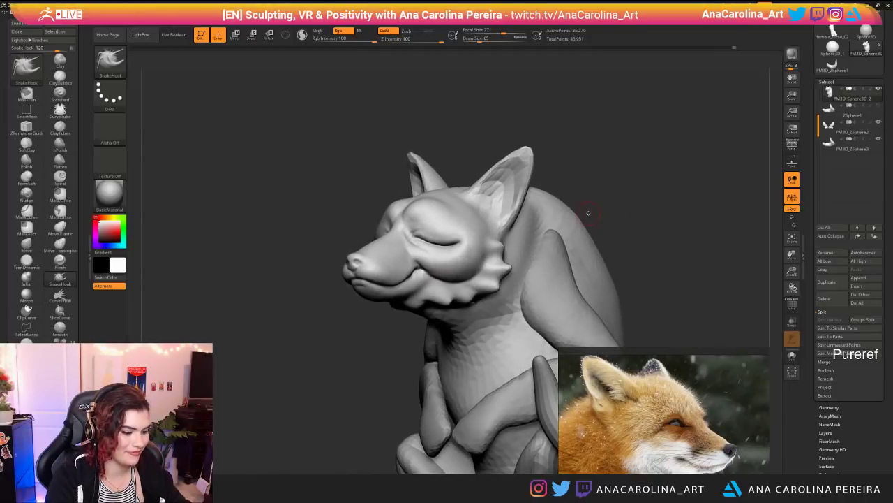
Step: Carve the crease at the mouth corner with DamStandard at draw size 74 and smooth the muzzle above it
key(b)
key(d)
key(s)
key(space)
drag(400, 274, 402, 274)
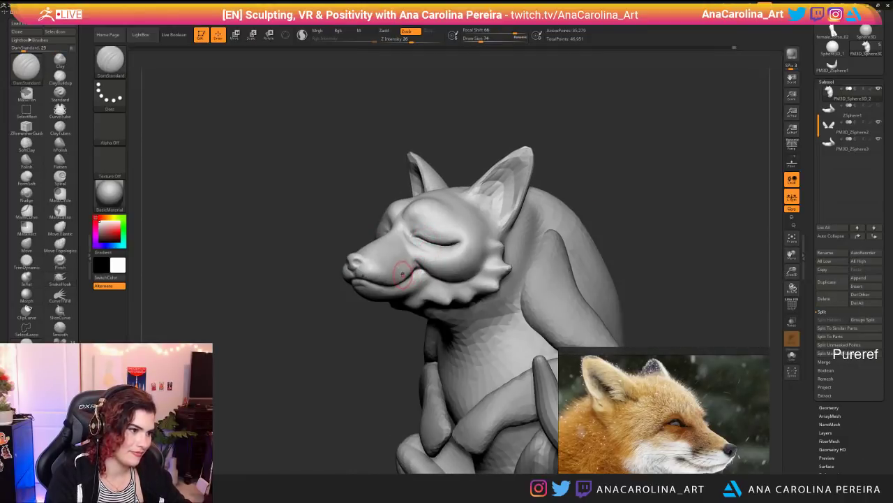
mouse_move(383, 319)
mouse_down()
mouse_move(419, 307)
mouse_move(373, 267)
mouse_up()
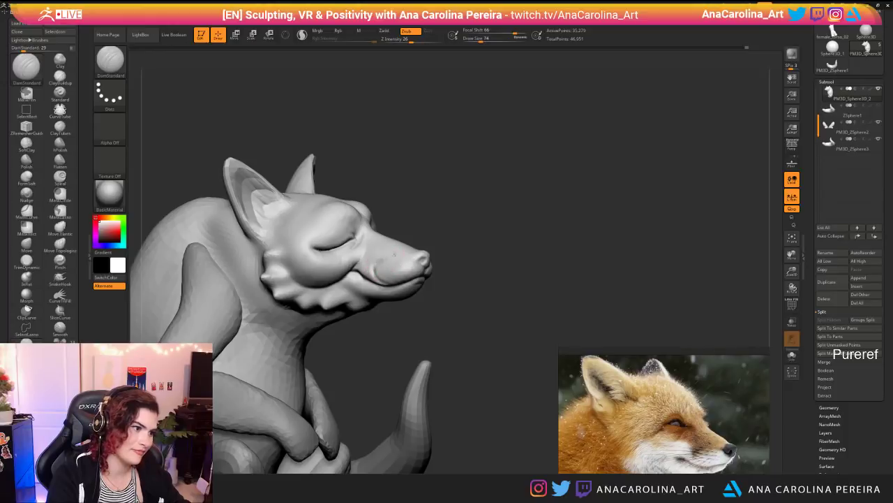
key(shift)
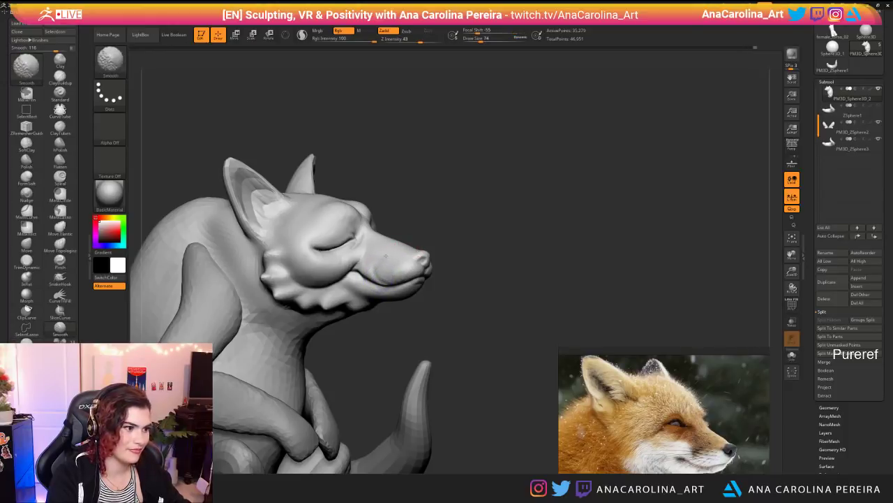
Step: Build up the side of the muzzle above the mouth line with ClayBuildup at draw size 149
key(b)
key(c)
key(b)
key(space)
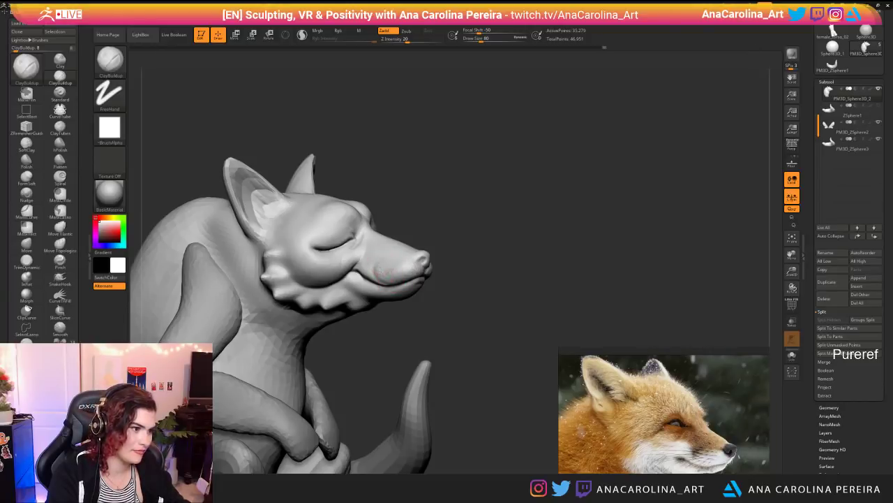
key(s)
drag(396, 266, 398, 265)
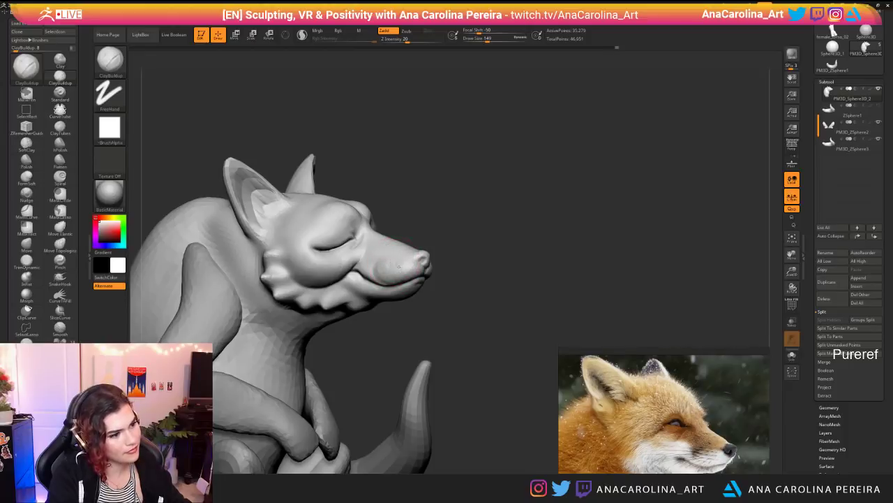
drag(513, 276, 426, 263)
mouse_move(423, 328)
alt+mouse_down()
mouse_move(429, 311)
mouse_move(479, 308)
mouse_move(481, 330)
alt+mouse_up()
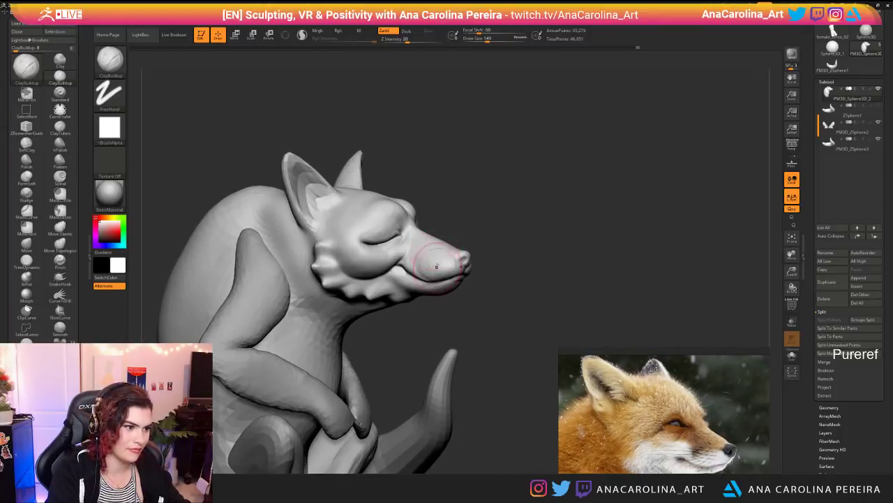
mouse_move(434, 253)
mouse_down()
mouse_move(449, 261)
mouse_move(441, 265)
mouse_up()
alt+drag(568, 347, 564, 322)
mouse_move(564, 322)
mouse_down()
mouse_move(506, 293)
mouse_move(534, 247)
mouse_move(488, 253)
mouse_move(492, 279)
mouse_move(463, 263)
mouse_up()
alt+drag(573, 234, 572, 193)
mouse_move(537, 209)
mouse_down()
mouse_move(593, 212)
mouse_move(529, 268)
mouse_up()
Step: Build up the lower cheek behind the mouth corner with ClayBuildup at draw size 94, blending it into the cheek fur
key(space)
key(space)
drag(448, 288, 444, 288)
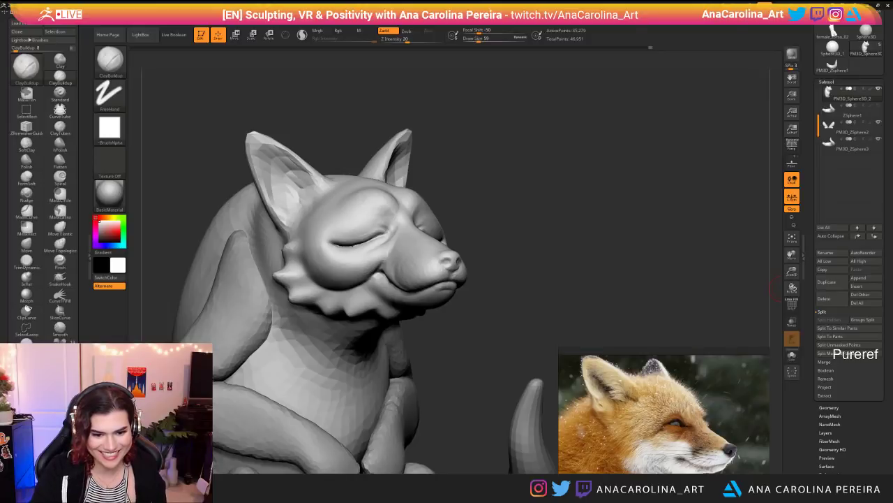
mouse_move(628, 307)
mouse_down()
mouse_move(499, 347)
mouse_move(464, 334)
mouse_move(471, 310)
mouse_up()
key(space)
mouse_move(504, 266)
mouse_down()
mouse_move(515, 270)
mouse_move(501, 270)
mouse_up()
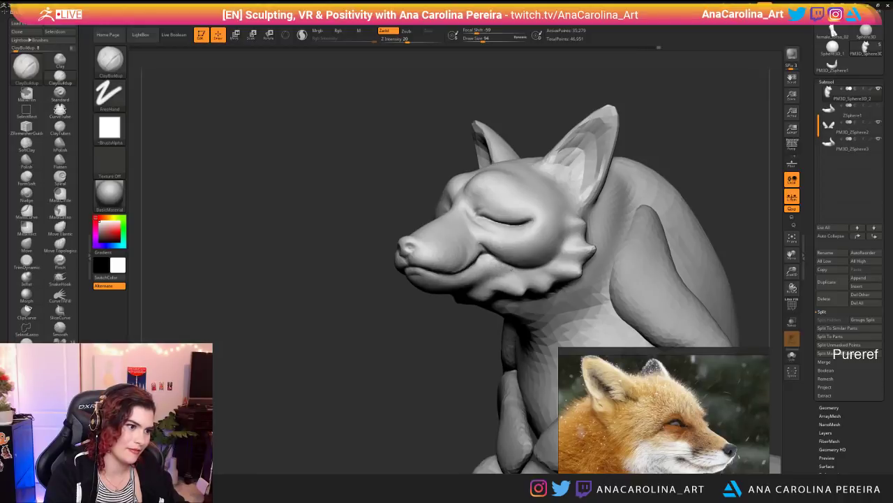
key(shift)
drag(435, 353, 409, 353)
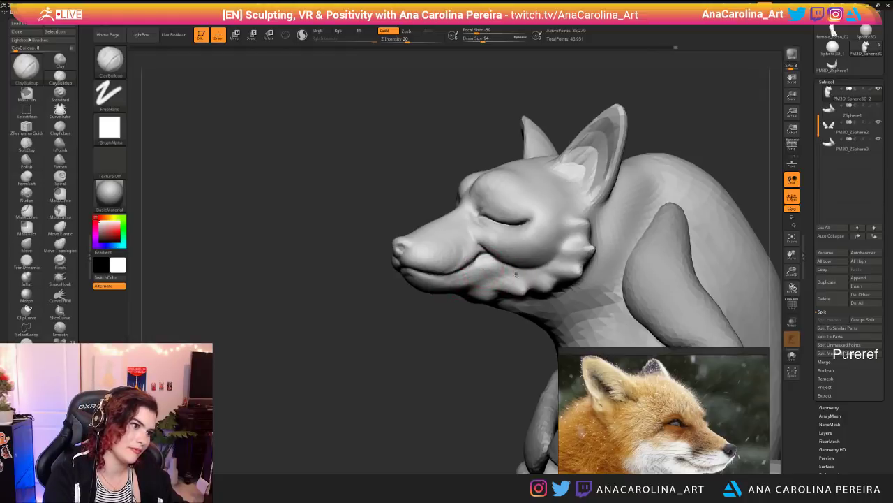
mouse_move(476, 348)
alt+mouse_down()
mouse_move(482, 286)
mouse_move(572, 314)
mouse_move(556, 294)
mouse_move(472, 294)
mouse_move(474, 349)
alt+mouse_up()
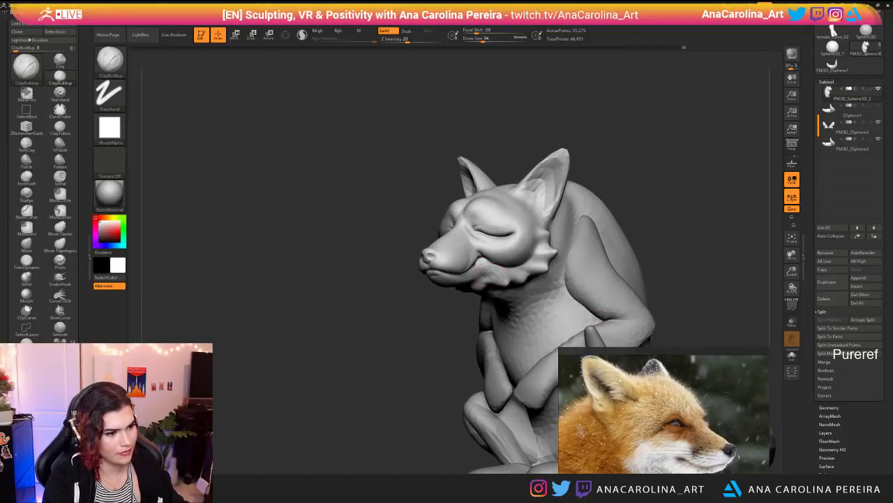
drag(513, 270, 522, 270)
mouse_move(620, 202)
alt+mouse_down()
mouse_move(614, 160)
mouse_move(691, 163)
alt+mouse_up()
drag(622, 167, 636, 236)
Step: Carve a crease from the outer corner of the closed eye toward the cheek fur with DamStandard at draw size 51
key(n)
key(b)
key(d)
key(s)
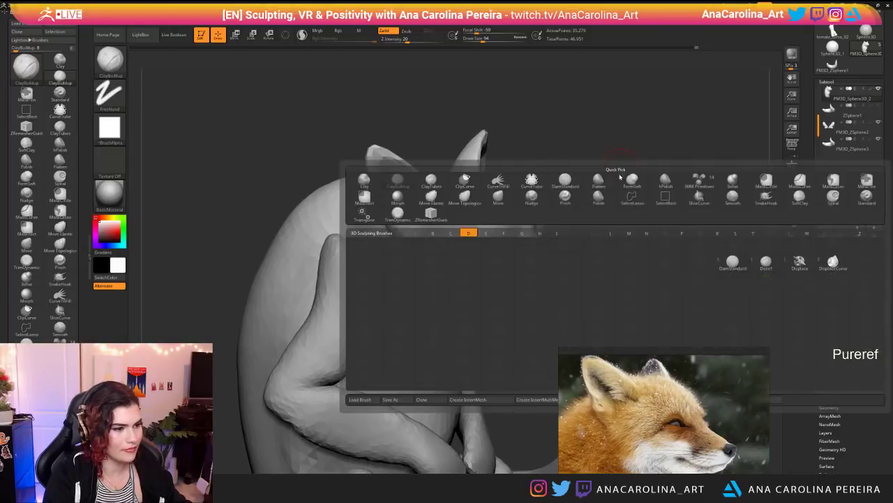
key(space)
drag(551, 200, 550, 187)
key(space)
click(575, 177)
drag(469, 247, 438, 238)
key(ctrl+z)
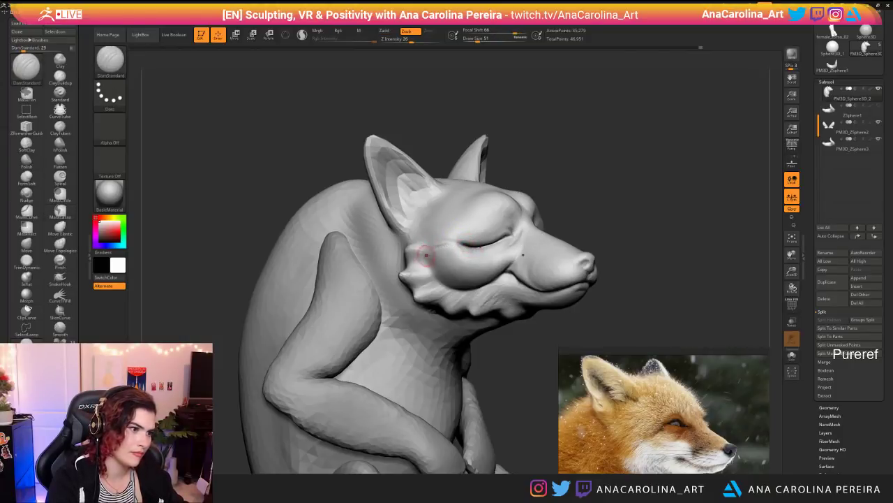
mouse_move(461, 244)
mouse_down()
mouse_move(439, 242)
mouse_move(446, 253)
mouse_up()
Step: Soften the new crease beside the outer eye corner with the Smooth brush
drag(569, 219, 447, 224)
alt+drag(656, 163, 604, 179)
drag(603, 179, 555, 180)
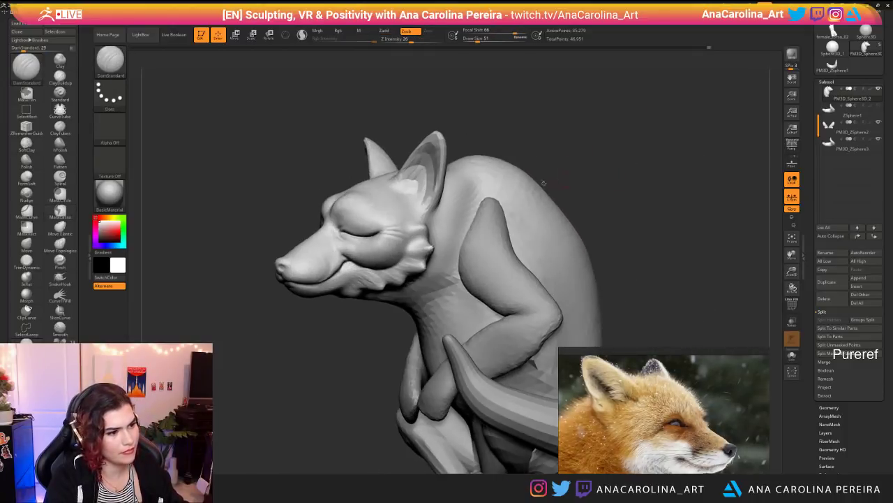
shift+drag(400, 239, 385, 236)
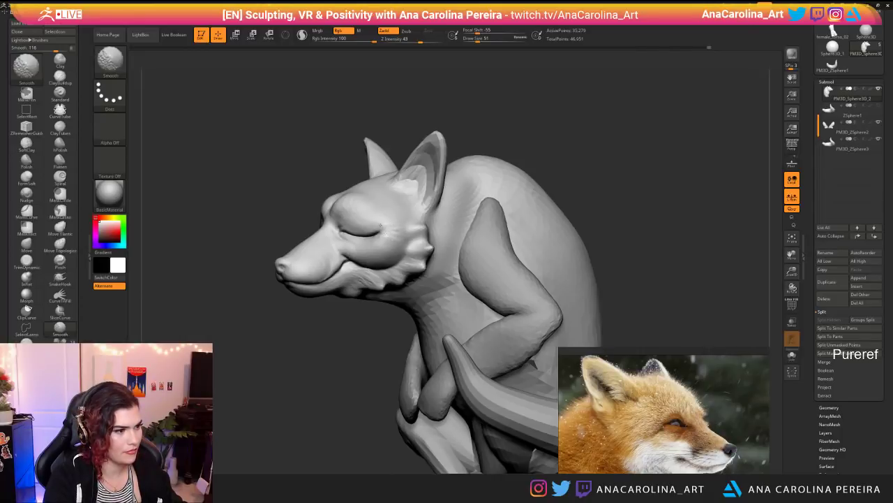
Step: Carve a short fold beneath the outer part of the closed eye with DamStandard
mouse_move(549, 134)
mouse_down()
mouse_move(579, 130)
mouse_move(563, 136)
mouse_move(599, 140)
mouse_move(588, 192)
mouse_up()
key(space)
key(space)
key(space)
drag(342, 247, 335, 238)
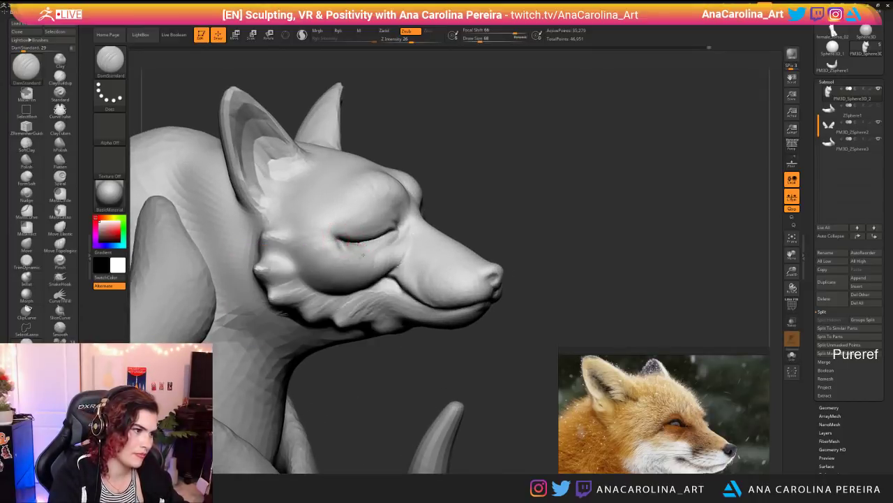
Step: Try a longer fold running under the closed eye with DamStandard at draw size 51, then undo it
mouse_move(561, 190)
mouse_down()
mouse_move(435, 199)
mouse_move(447, 230)
mouse_move(437, 235)
mouse_move(442, 222)
mouse_move(366, 204)
mouse_up()
key(space)
mouse_move(347, 152)
mouse_down()
mouse_move(477, 249)
mouse_move(345, 130)
mouse_move(283, 168)
mouse_move(307, 171)
mouse_up()
key(ctrl+z)
mouse_move(370, 239)
mouse_down()
mouse_move(422, 256)
mouse_move(448, 243)
mouse_up()
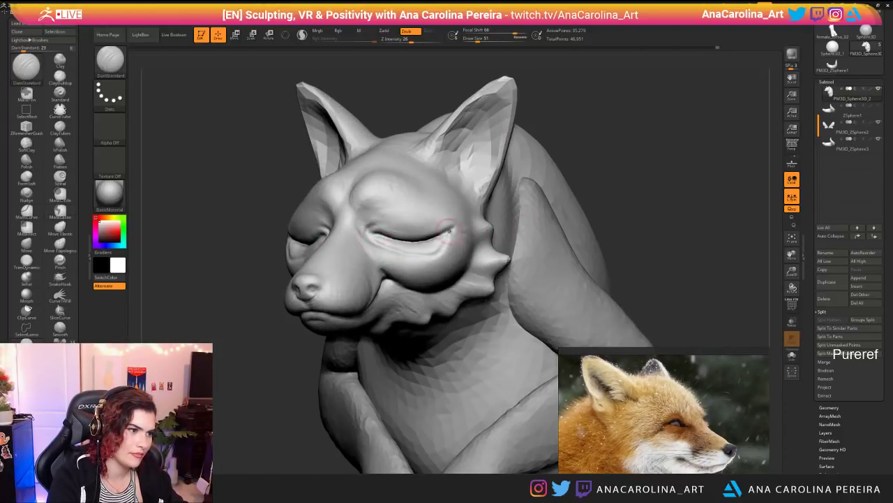
ctrl+right_drag(448, 243, 418, 174)
right_drag(469, 226, 617, 115)
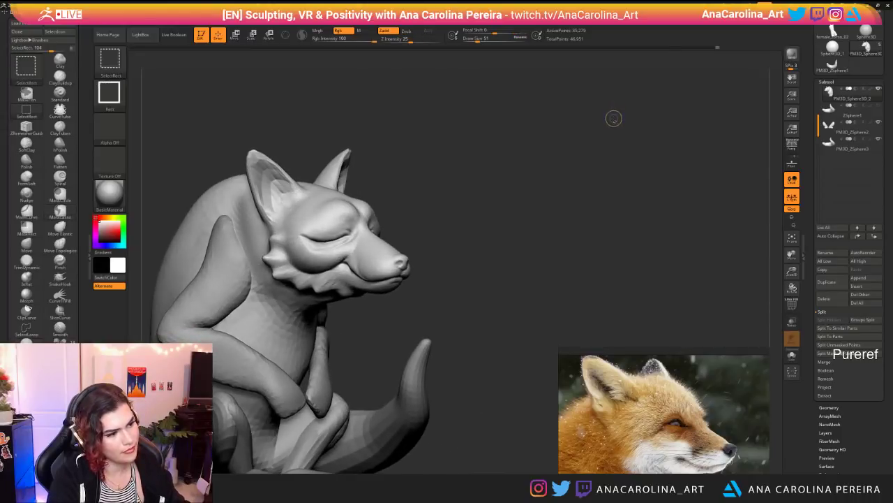
key(ctrl+z)
Step: Refine the forms around the cheeks with DamStandard, then ClayBuildup at draw size 177
ctrl+right_drag(604, 147, 614, 97)
right_drag(614, 98, 563, 133)
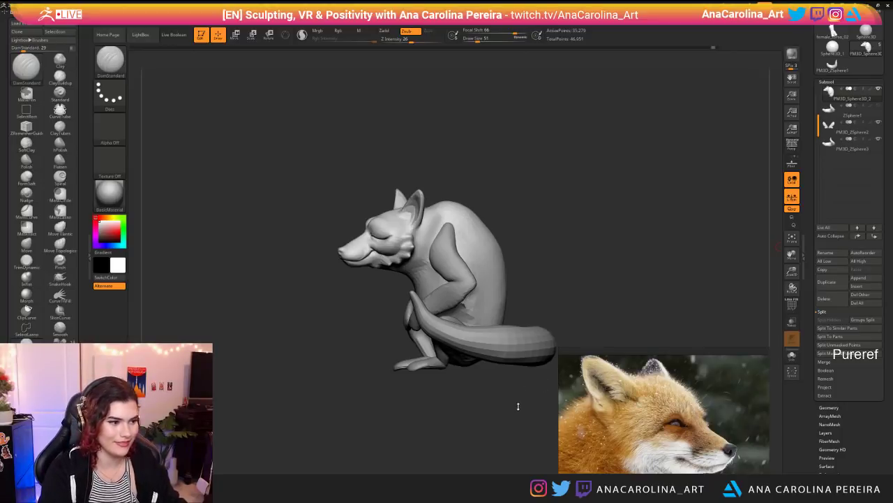
mouse_move(516, 432)
mouse_down()
mouse_move(558, 435)
mouse_move(461, 391)
mouse_move(474, 388)
mouse_up()
key(space)
drag(450, 327, 445, 328)
drag(381, 328, 411, 331)
mouse_move(324, 279)
mouse_down()
mouse_move(338, 286)
mouse_move(300, 278)
mouse_move(294, 287)
mouse_up()
key(b)
key(c)
key(b)
drag(391, 328, 299, 319)
mouse_move(457, 287)
shift+mouse_down()
mouse_move(482, 273)
mouse_move(487, 244)
shift+mouse_up()
drag(487, 252, 455, 254)
mouse_move(455, 254)
alt+mouse_down()
mouse_move(528, 253)
mouse_move(500, 247)
mouse_move(502, 267)
mouse_move(495, 254)
alt+mouse_up()
Step: Adjust the inner cheek beside the muzzle with SnakeHook at draw size 177
key(b)
key(s)
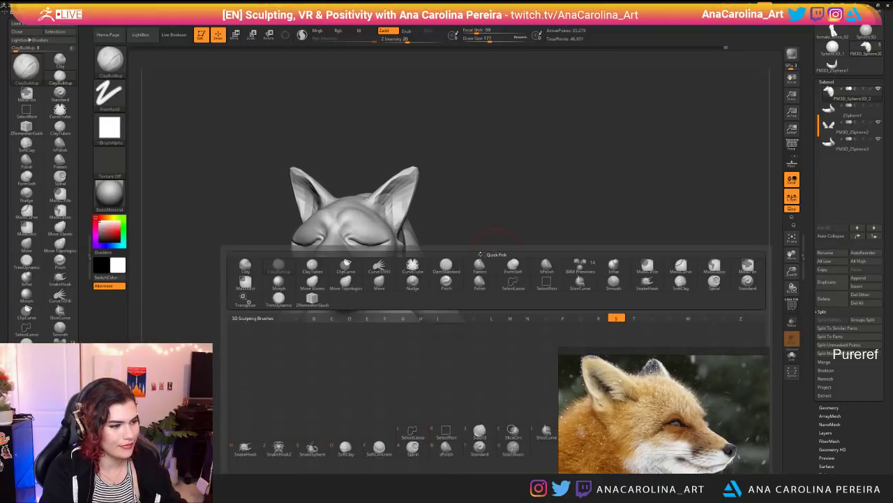
key(h)
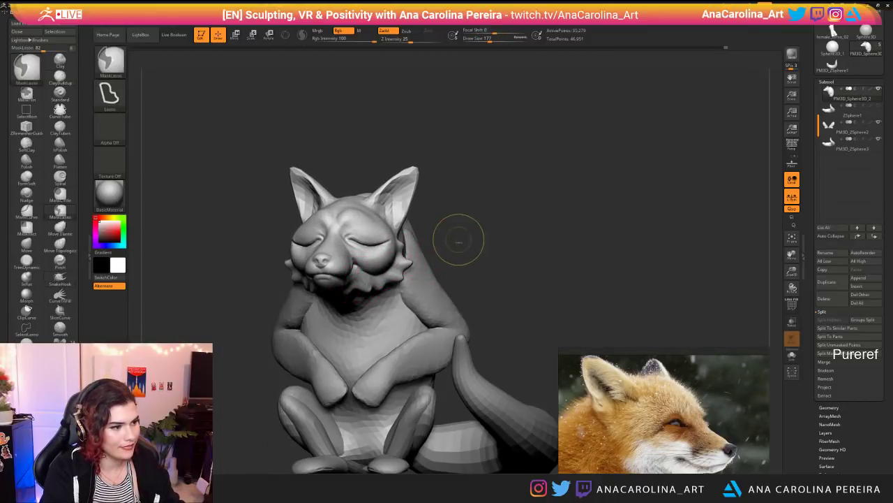
drag(461, 241, 456, 236)
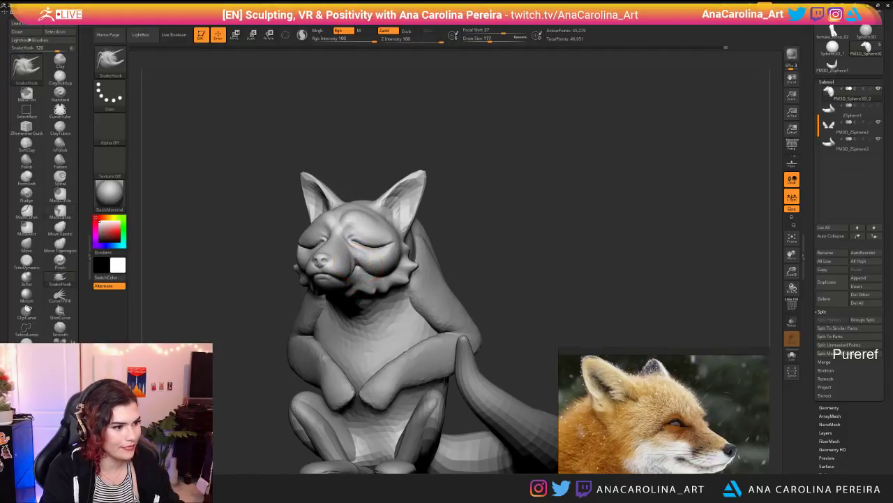
drag(359, 263, 363, 268)
mouse_move(442, 242)
mouse_down()
mouse_move(478, 240)
mouse_move(435, 246)
mouse_up()
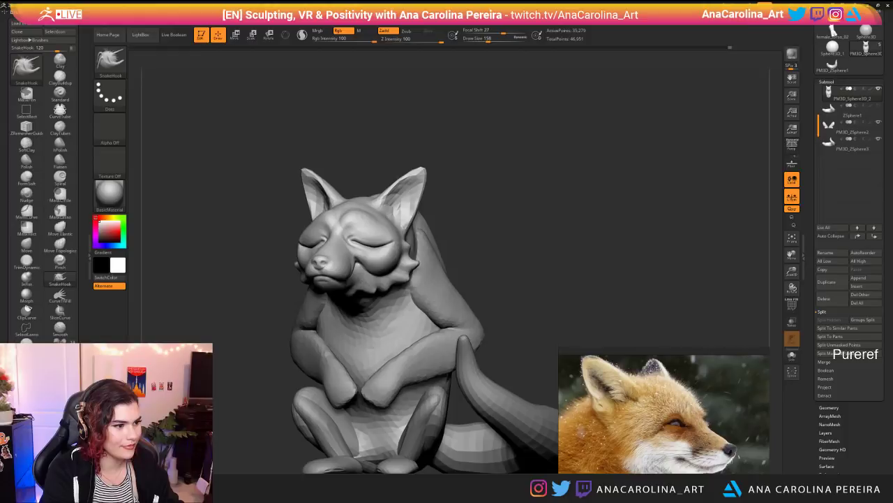
Step: Reshape the outer cheek contour below the ear with SnakeHook at draw size 207
key(bracketright)
key(bracketright)
key(bracketright)
key(bracketright)
key(bracketright)
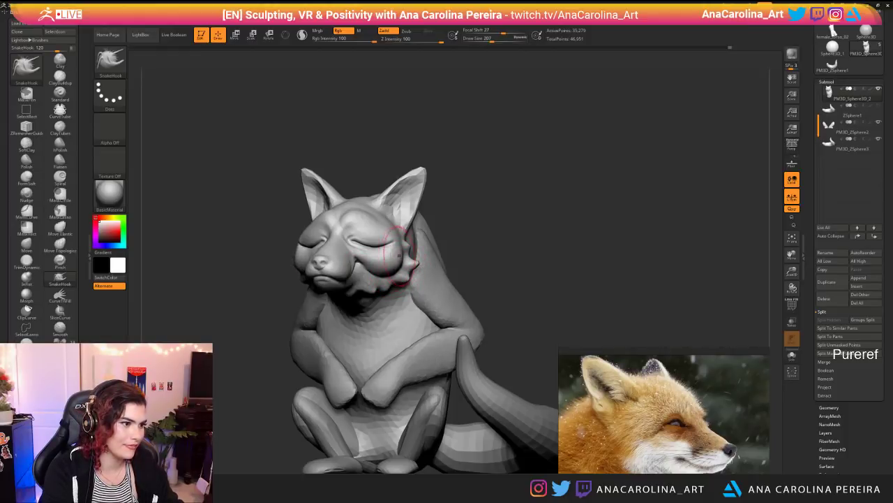
drag(393, 245, 400, 247)
mouse_move(438, 220)
mouse_down()
mouse_move(463, 220)
mouse_move(459, 255)
mouse_up()
drag(394, 246, 387, 235)
right_drag(394, 236, 377, 239)
Step: Reshape the top of the head between the ears with SnakeHook at draw size 286
key(space)
drag(424, 240, 434, 240)
drag(381, 203, 367, 178)
mouse_move(377, 183)
right_down()
mouse_move(419, 185)
mouse_move(381, 183)
right_up()
ctrl+right_drag(381, 183, 380, 164)
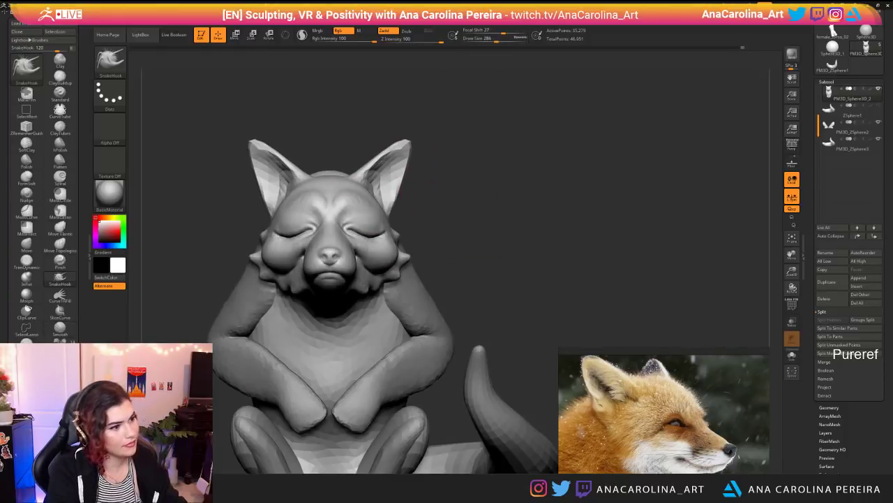
ctrl+right_drag(463, 183, 465, 209)
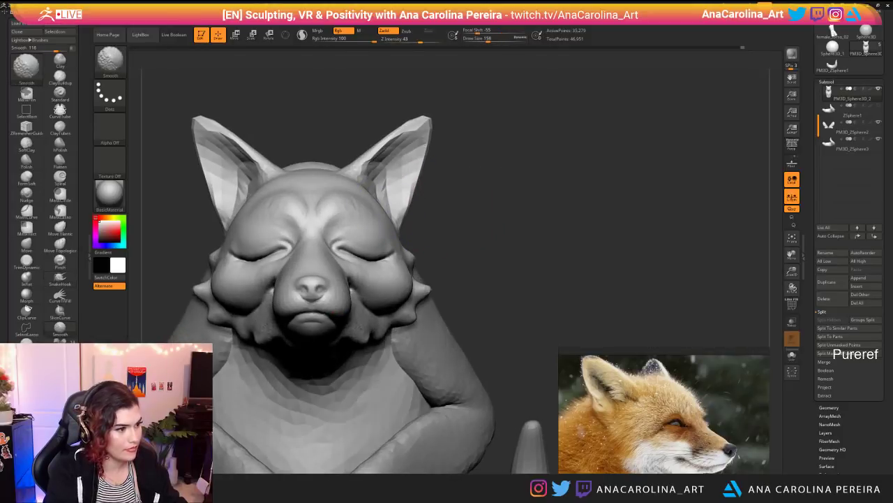
Step: Smooth the brow area and adjust the outer brows near the ears with SnakeHook at draw size 172
mouse_move(343, 199)
right_down()
mouse_move(370, 202)
mouse_move(385, 233)
right_up()
mouse_move(447, 217)
ctrl+right_down()
mouse_move(449, 175)
mouse_move(523, 177)
mouse_move(503, 207)
mouse_move(485, 201)
mouse_move(455, 221)
ctrl+right_up()
key(space)
drag(371, 219, 373, 219)
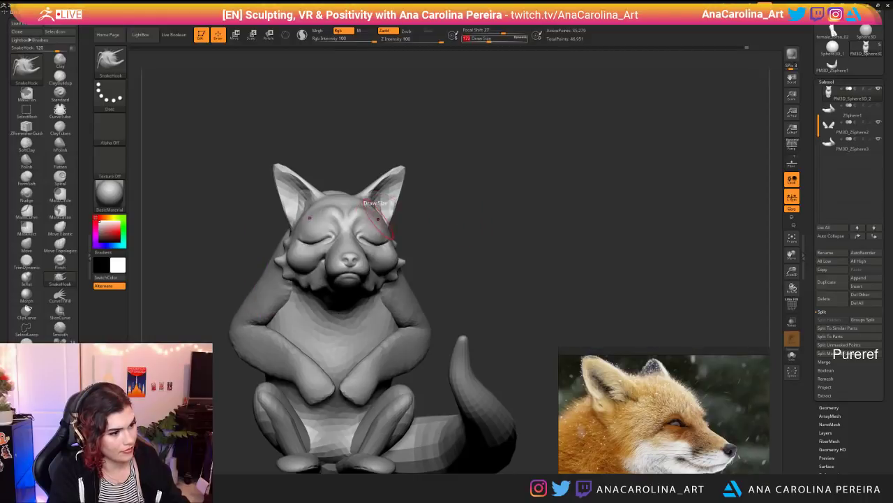
right_drag(388, 217, 403, 226)
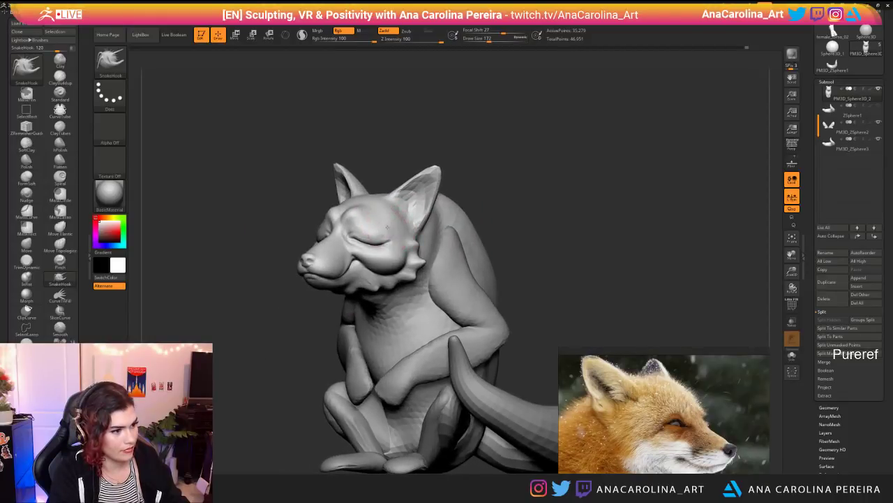
mouse_move(480, 228)
right_down()
mouse_move(501, 223)
mouse_move(500, 239)
mouse_move(477, 238)
right_up()
Step: Build up the forehead and outer brows with ClayBuildup at draw size 136, smoothing the transition above the eyes
key(b)
key(c)
key(b)
key(space)
drag(416, 204, 413, 204)
mouse_move(509, 215)
shift+right_down()
mouse_move(524, 217)
mouse_move(511, 173)
shift+right_up()
ctrl+right_drag(378, 180, 381, 213)
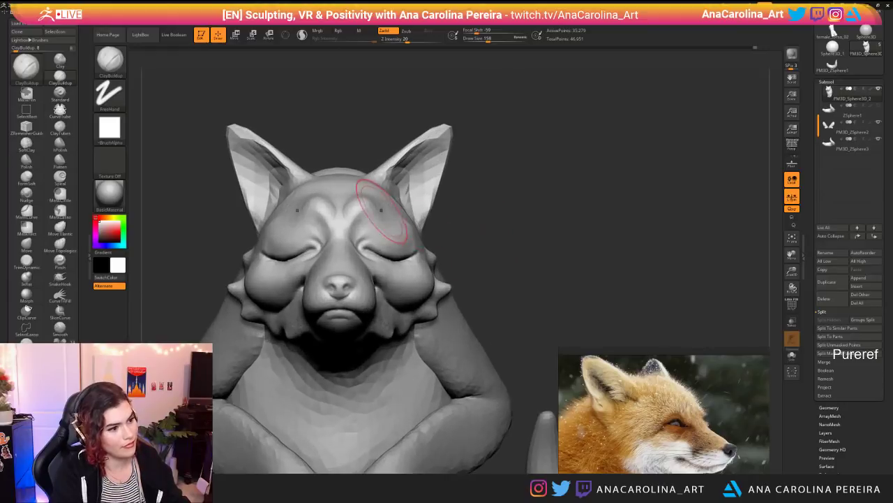
key(space)
drag(482, 213, 474, 213)
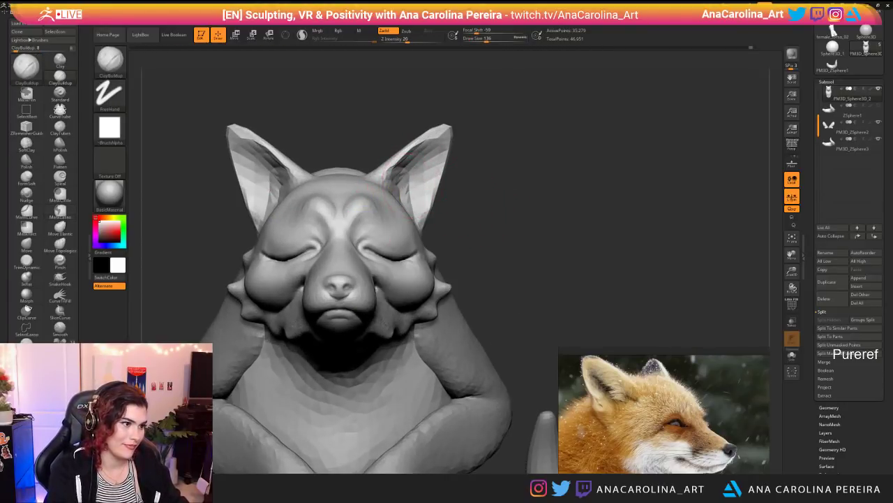
mouse_move(393, 189)
shift+mouse_down()
mouse_move(417, 162)
mouse_move(410, 180)
mouse_move(405, 157)
mouse_move(423, 145)
mouse_move(434, 195)
mouse_move(342, 216)
shift+mouse_up()
Step: Enable Sculptris Pro and smooth the faceted surfaces of both ears
key(backslash)
right_drag(419, 222, 307, 218)
shift+drag(443, 150, 452, 198)
right_drag(419, 203, 600, 202)
ctrl+right_drag(538, 167, 541, 144)
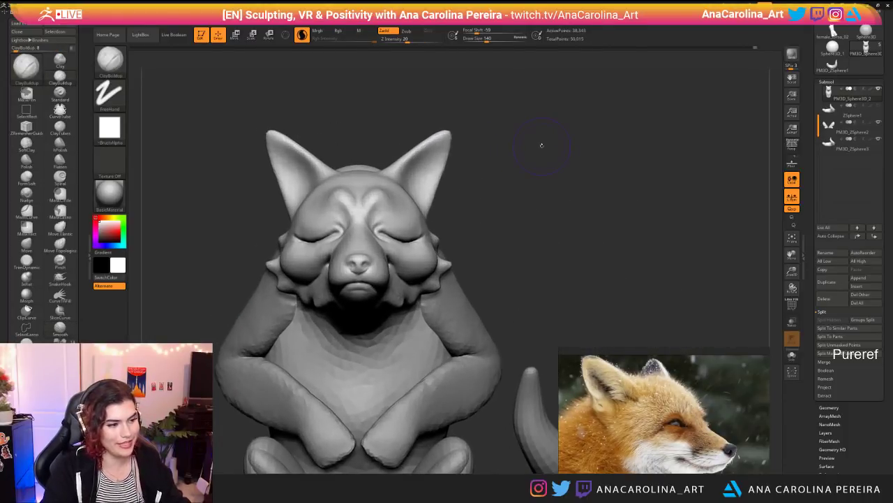
Step: Reshape the ears with SnakeHook, starting at draw size 140, using the ears of the front-facing red fox photo as reference
scroll(618, 413, down, 4)
scroll(694, 407, up, 4)
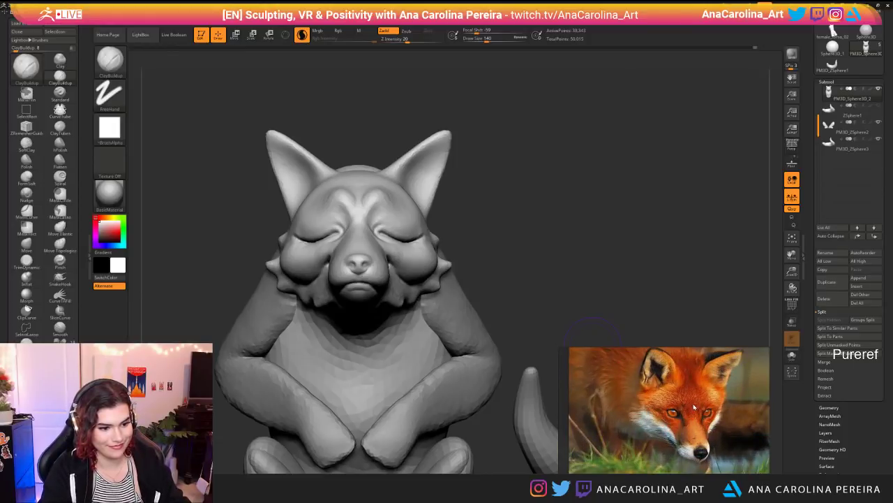
scroll(694, 407, up, 2)
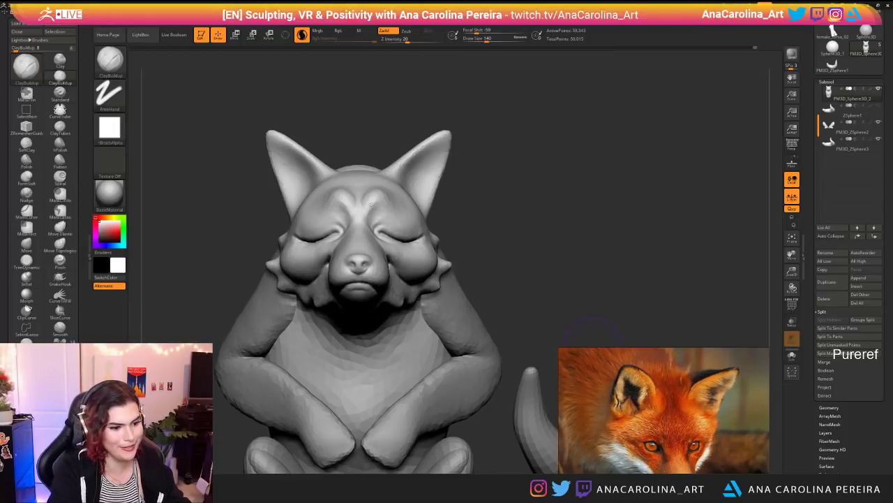
drag(549, 211, 501, 198)
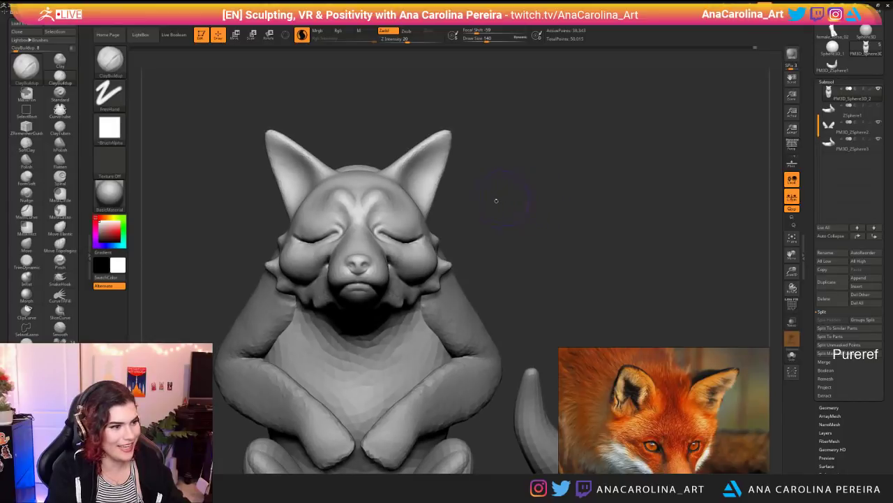
key(b)
key(s)
key(h)
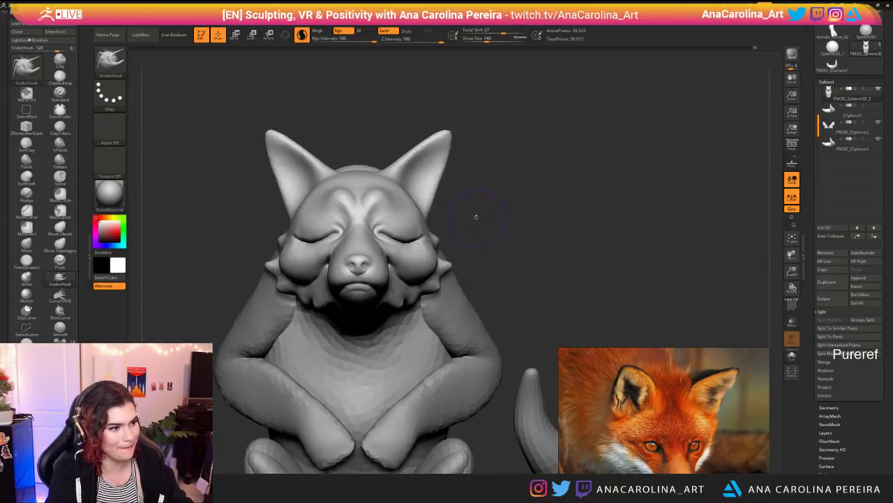
mouse_move(481, 217)
mouse_down()
mouse_move(465, 199)
mouse_move(379, 160)
mouse_move(423, 134)
mouse_move(454, 136)
mouse_move(499, 163)
mouse_move(448, 155)
mouse_move(458, 175)
mouse_up()
key(space)
Step: Build up ridges inside the ears with ClayBuildup at draw size 108 and smooth them
key(b)
key(c)
key(b)
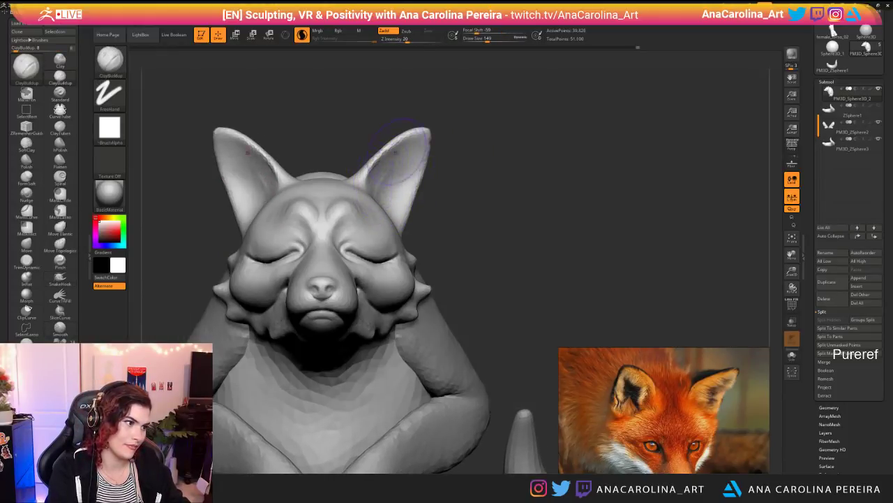
key(space)
drag(396, 187, 392, 187)
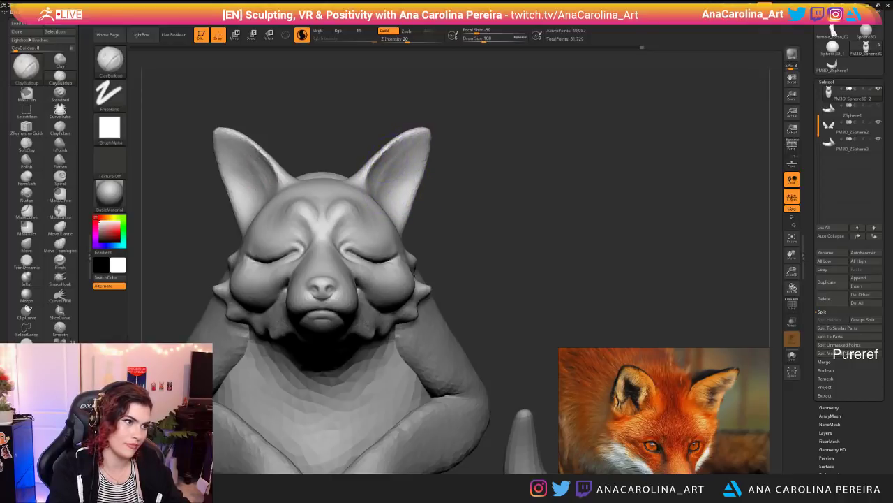
drag(395, 164, 391, 180)
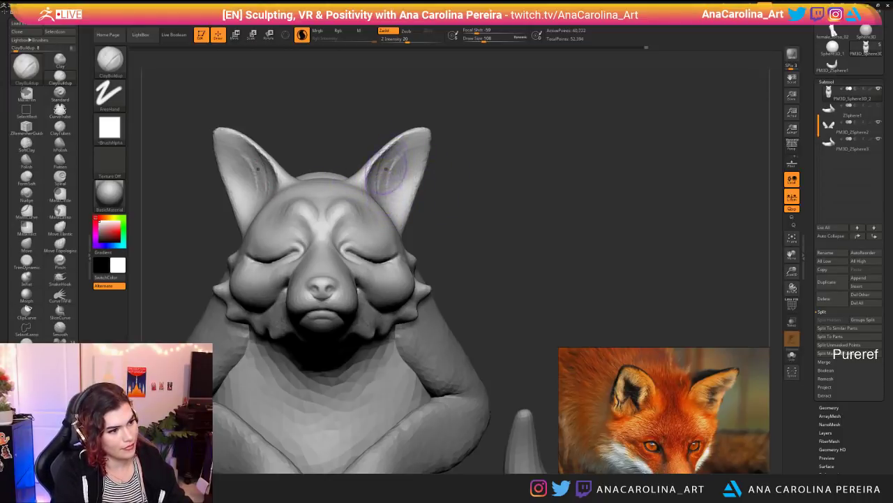
key(shift)
shift+drag(392, 168, 395, 150)
Step: Carve a crease where the ear meets the head with DamStandard at draw size 108
mouse_move(426, 203)
mouse_down()
mouse_move(434, 205)
mouse_move(455, 165)
mouse_move(403, 137)
mouse_up()
key(b)
key(d)
key(s)
drag(405, 220, 376, 236)
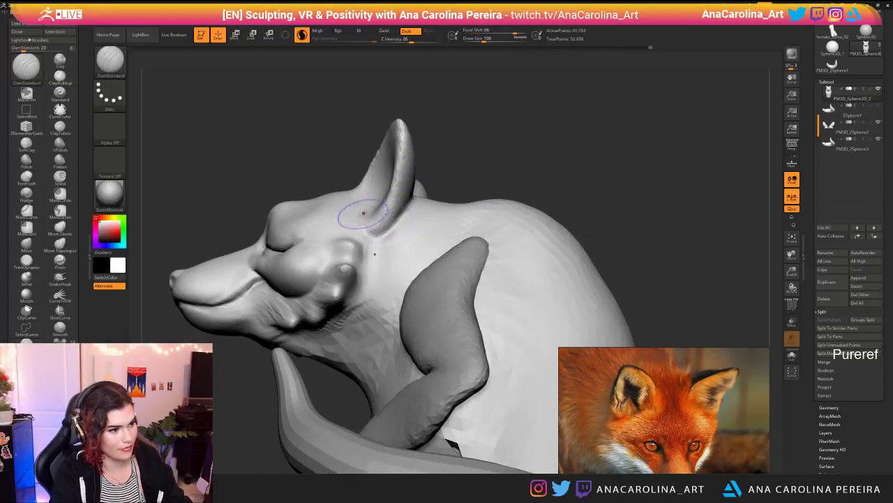
Step: Extend the crease around the back of the ear base with DamStandard and smooth its transition into the head
drag(426, 155, 471, 158)
drag(380, 240, 336, 186)
shift+drag(373, 229, 388, 229)
mouse_move(359, 130)
alt+mouse_down()
mouse_move(301, 120)
mouse_move(371, 116)
alt+mouse_up()
mouse_move(425, 149)
alt+mouse_down()
mouse_move(472, 167)
mouse_move(440, 166)
mouse_move(403, 144)
alt+mouse_up()
Step: Build up volume at the base and inner surface of both ears with ClayBuildup, ending at draw size 124
key(b)
key(c)
key(b)
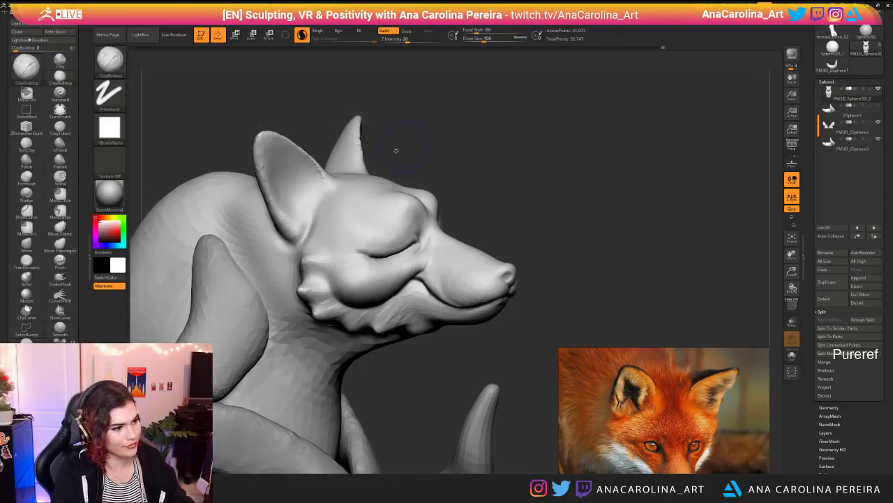
key(space)
drag(301, 225, 282, 199)
mouse_move(316, 109)
mouse_down()
mouse_move(339, 113)
mouse_move(328, 112)
mouse_up()
mouse_move(298, 203)
mouse_down()
mouse_move(303, 219)
mouse_move(271, 178)
mouse_move(296, 206)
mouse_up()
key(space)
drag(391, 112, 370, 114)
mouse_move(377, 147)
alt+mouse_down()
mouse_move(383, 118)
mouse_move(389, 155)
alt+mouse_up()
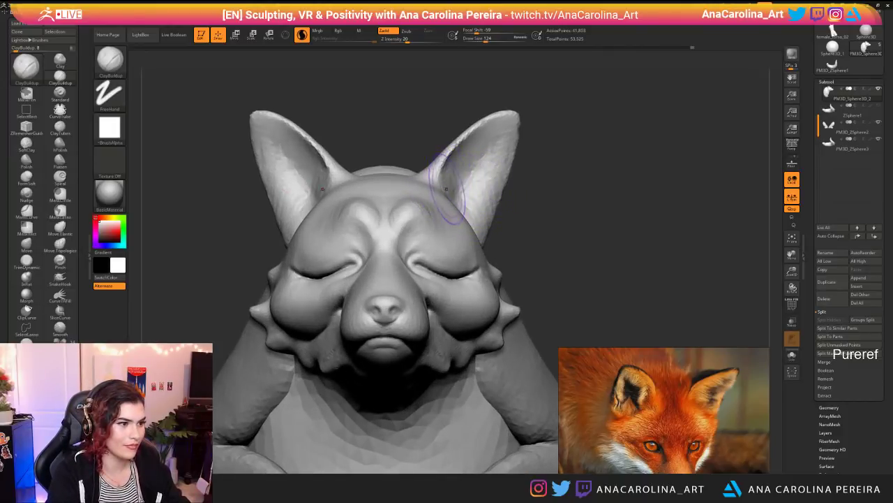
Step: Sculpt a raised inner ridge along both ear openings with ClayBuildup at draw size 80
key(ctrl)
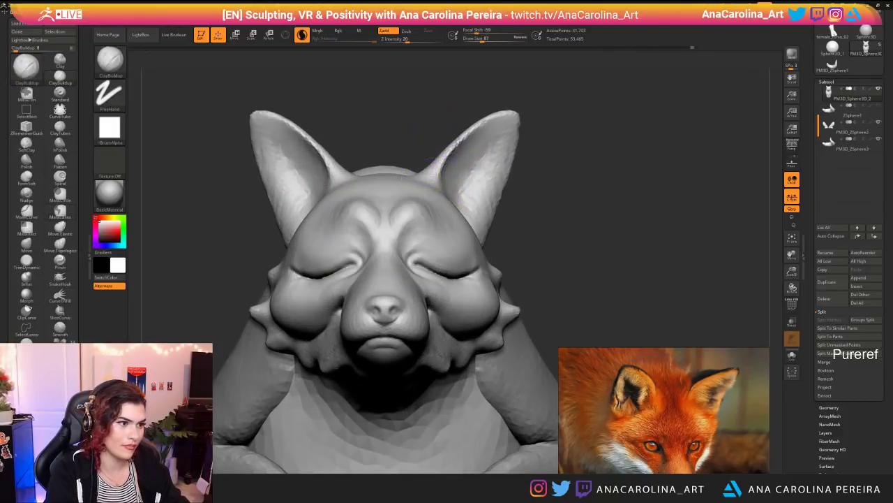
drag(461, 132, 401, 129)
mouse_move(428, 173)
ctrl+mouse_down()
mouse_move(438, 184)
mouse_move(429, 139)
ctrl+mouse_up()
mouse_move(494, 132)
ctrl+mouse_down()
mouse_move(526, 118)
mouse_move(441, 155)
mouse_move(435, 167)
mouse_move(496, 120)
ctrl+mouse_up()
mouse_move(459, 158)
ctrl+mouse_down()
mouse_move(496, 119)
mouse_move(487, 57)
ctrl+mouse_up()
key(ctrl)
shift+drag(508, 112, 533, 111)
key(space)
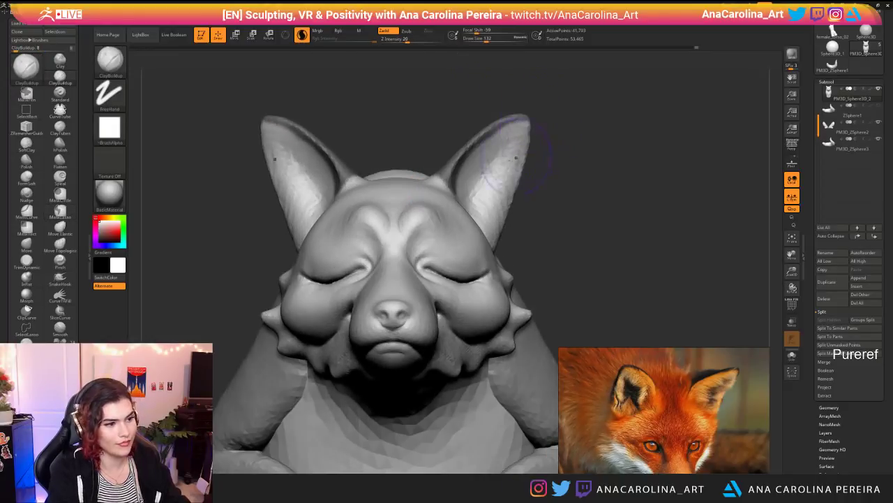
mouse_move(465, 204)
mouse_down()
mouse_move(461, 178)
mouse_move(481, 172)
mouse_move(472, 204)
mouse_up()
key(space)
right_drag(520, 180, 481, 180)
mouse_move(466, 199)
mouse_down()
mouse_move(471, 172)
mouse_move(513, 133)
mouse_move(503, 170)
mouse_move(519, 165)
mouse_move(476, 194)
mouse_move(508, 140)
mouse_up()
key(ctrl+z)
drag(504, 199, 488, 187)
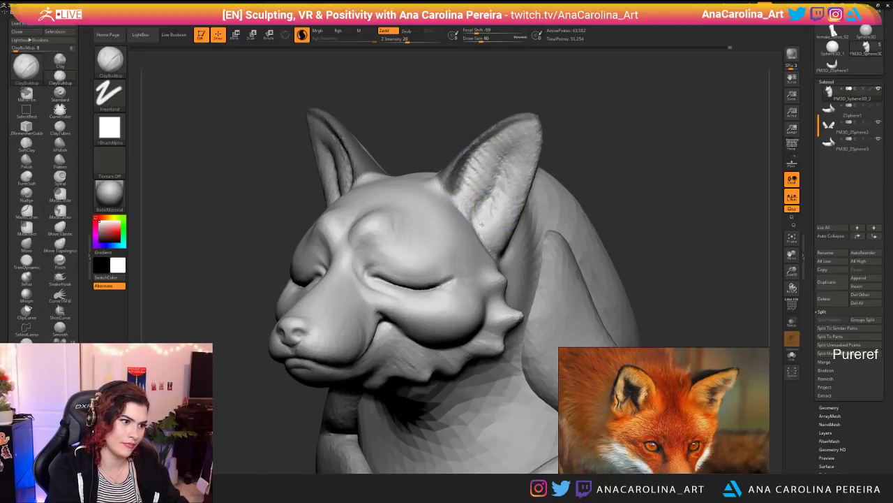
Step: Thicken the inner ear folds down to the ear base and smooth the outer hollow beside them
mouse_move(594, 183)
mouse_down()
mouse_move(625, 210)
mouse_move(638, 199)
mouse_move(594, 210)
mouse_up()
mouse_move(497, 206)
mouse_down()
mouse_move(479, 219)
mouse_move(490, 218)
mouse_move(487, 225)
mouse_up()
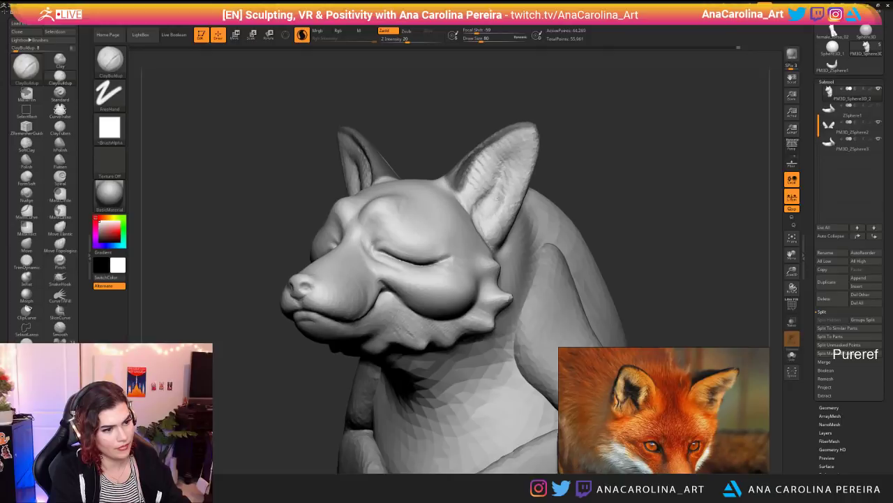
shift+drag(502, 172, 595, 170)
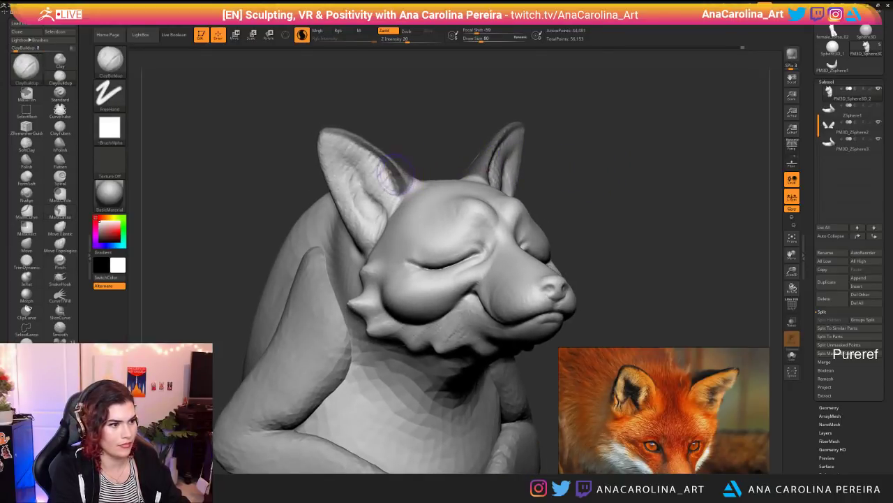
mouse_move(364, 190)
mouse_down()
mouse_move(365, 167)
mouse_move(356, 198)
mouse_move(351, 171)
mouse_move(338, 162)
mouse_up()
mouse_move(376, 222)
shift+mouse_down()
mouse_move(352, 197)
mouse_move(383, 178)
mouse_move(387, 202)
shift+mouse_up()
Step: Refine the inner ear ridges with finer ClayBuildup strokes at draw size 62
key(space)
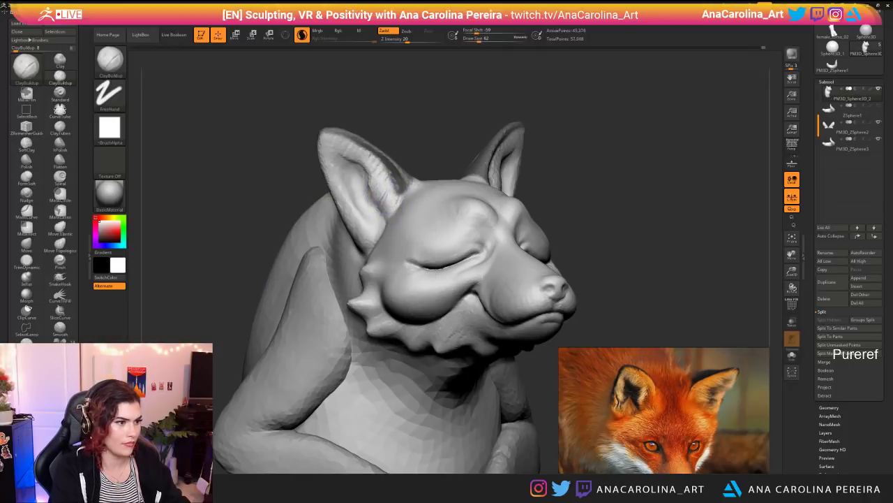
mouse_move(369, 157)
mouse_down()
mouse_move(359, 185)
mouse_move(365, 221)
mouse_move(373, 214)
mouse_up()
right_drag(391, 209, 391, 158)
right_drag(461, 158, 398, 157)
ctrl+right_drag(439, 133, 474, 174)
drag(505, 170, 536, 120)
Step: Examine the whole seated fox from the front and side to judge its head, ear and body proportions
right_drag(614, 181, 656, 105)
right_drag(656, 105, 693, 106)
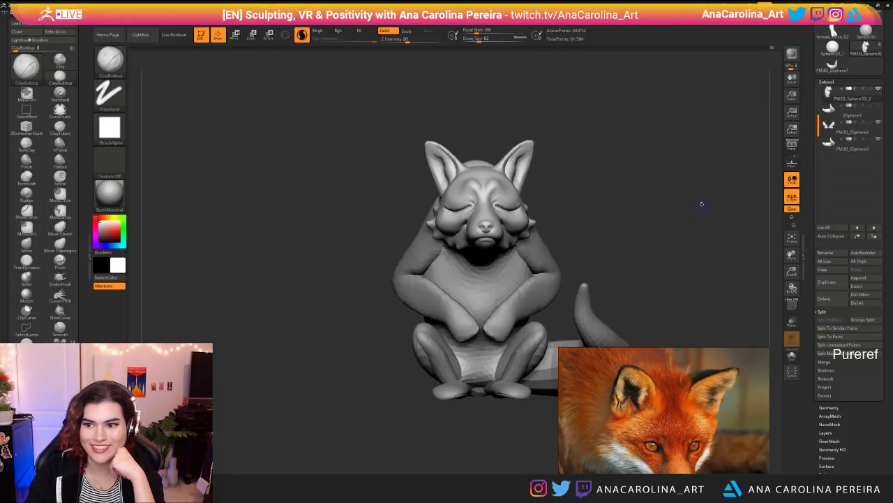
right_drag(600, 231, 673, 246)
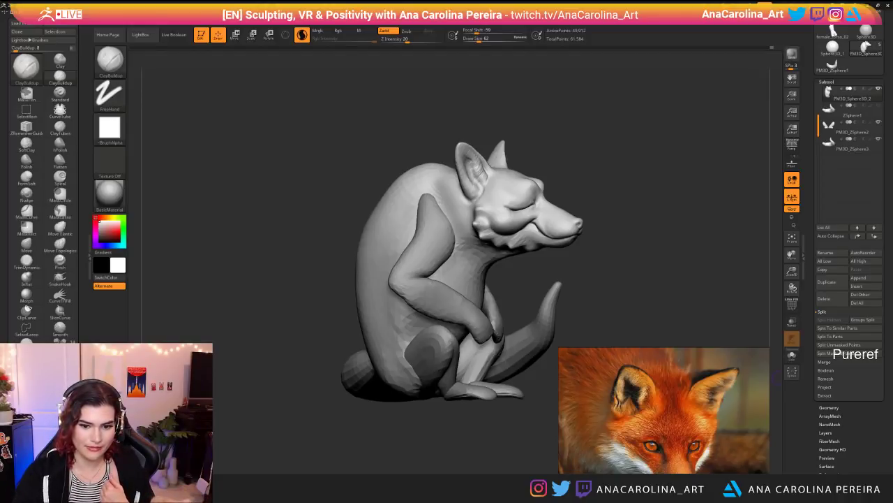
mouse_move(777, 378)
mouse_down()
mouse_move(627, 280)
mouse_move(643, 272)
mouse_move(606, 263)
mouse_move(590, 234)
mouse_up()
key(s)
mouse_move(578, 201)
mouse_down()
mouse_move(596, 202)
mouse_move(599, 229)
mouse_up()
key(b)
key(s)
key(m)
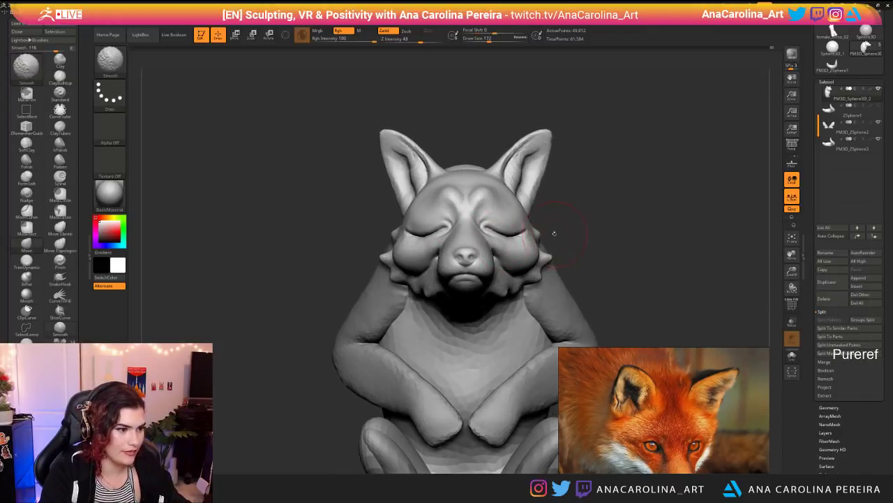
key(b)
key(m)
key(v)
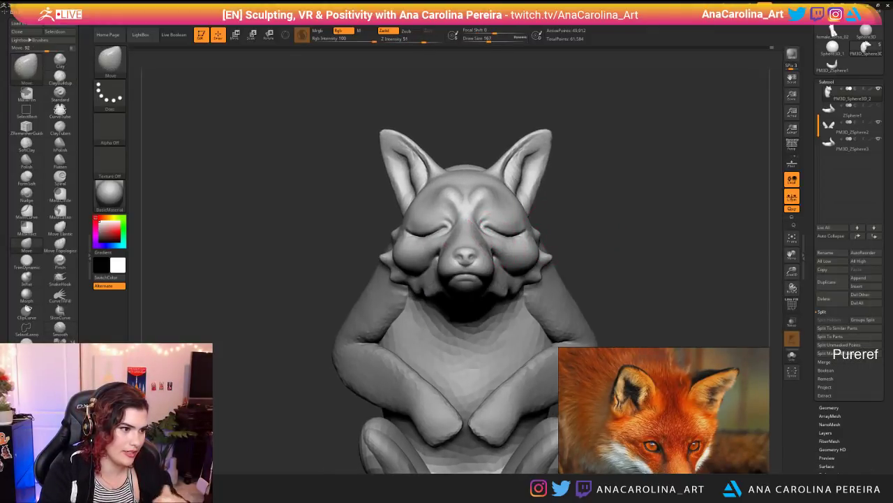
key(s)
drag(507, 257, 502, 257)
mouse_move(572, 217)
alt+mouse_down()
mouse_move(639, 155)
mouse_move(723, 175)
mouse_move(658, 169)
mouse_move(661, 179)
alt+mouse_up()
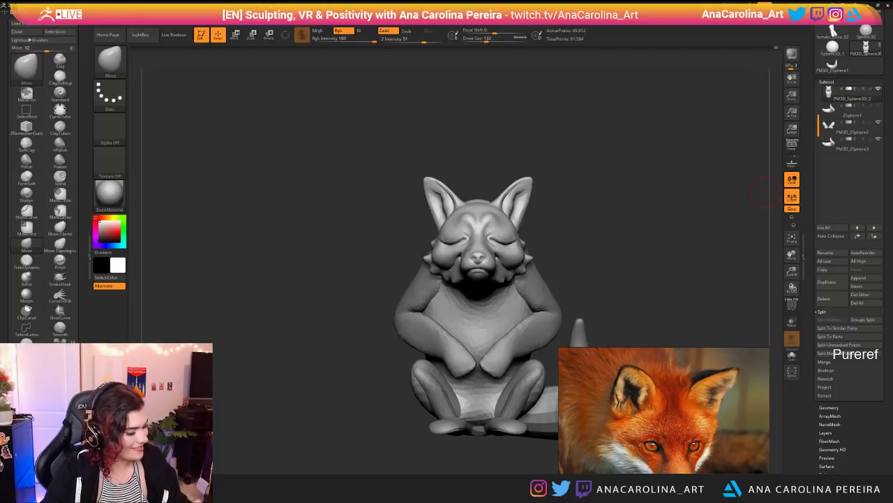
drag(558, 237, 598, 240)
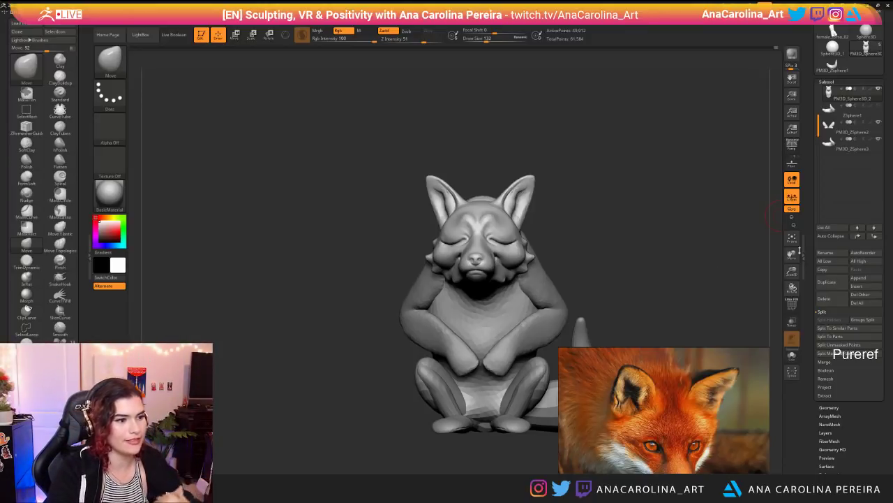
drag(586, 223, 553, 215)
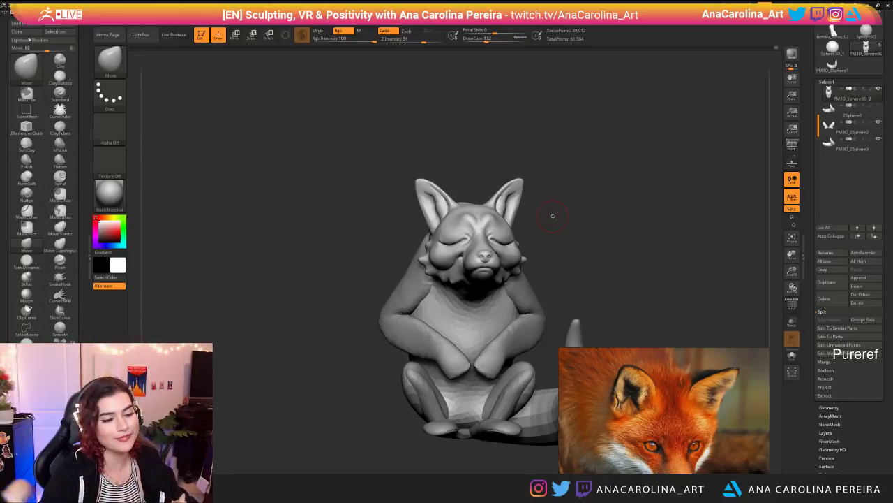
mouse_move(538, 253)
mouse_down()
mouse_move(580, 259)
mouse_move(612, 249)
mouse_move(605, 268)
mouse_move(598, 250)
mouse_up()
Step: Adjust the shape of the cheeks and sides of the head with the Move brush, starting at draw size 132
key(b)
key(m)
key(v)
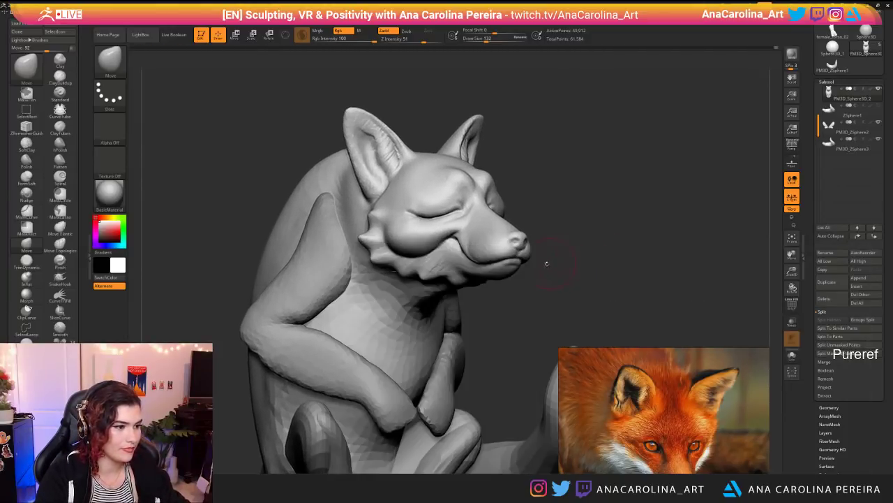
drag(401, 253, 410, 247)
mouse_move(680, 241)
mouse_down()
mouse_move(595, 251)
mouse_move(612, 253)
mouse_move(609, 209)
mouse_move(617, 280)
mouse_up()
key(space)
drag(513, 224, 518, 223)
mouse_move(600, 244)
mouse_down()
mouse_move(602, 269)
mouse_move(593, 219)
mouse_up()
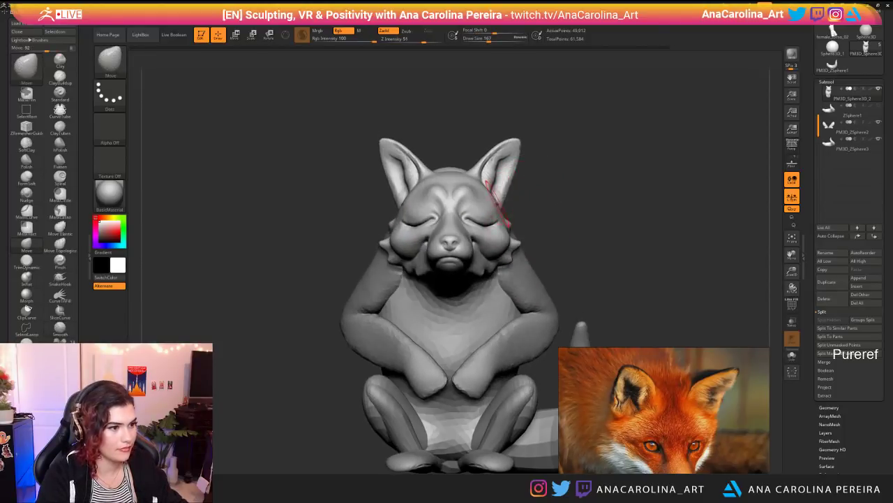
key(space)
drag(496, 211, 493, 211)
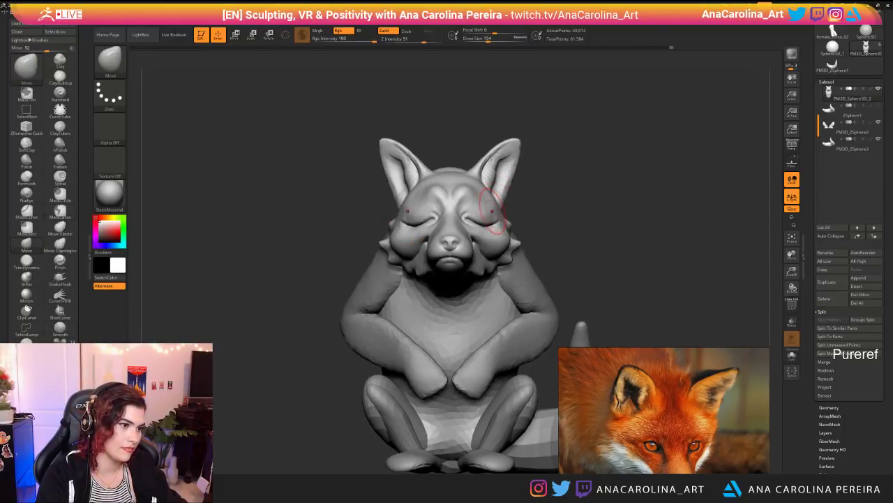
Step: Carve a soft hollow above the outer corners of the closed eyes with DamStandard at draw size 154
key(b)
key(d)
key(s)
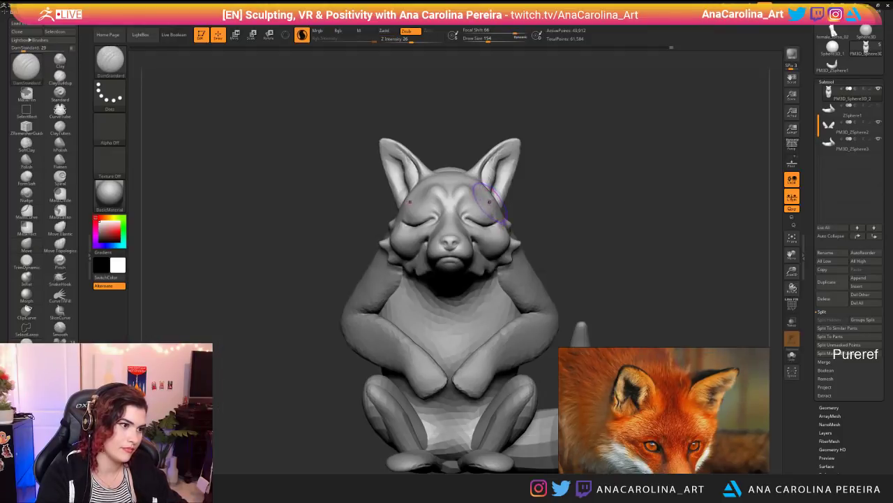
drag(485, 205, 504, 201)
drag(572, 204, 481, 202)
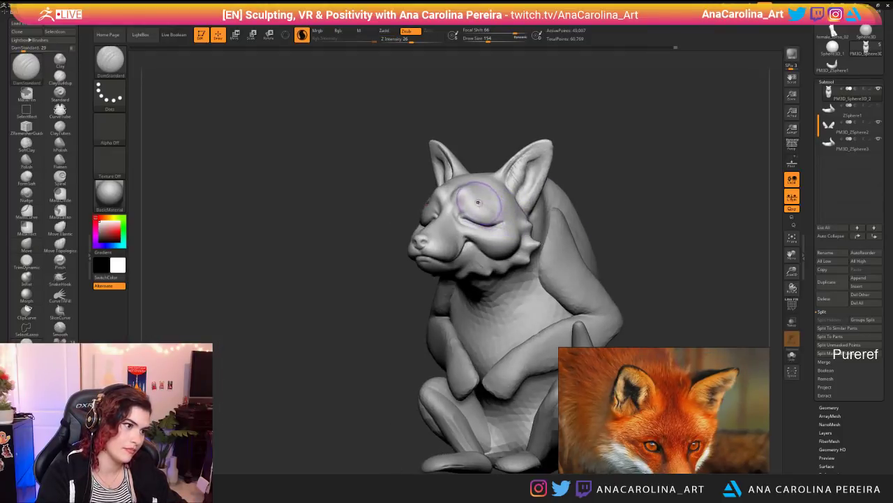
drag(615, 209, 698, 210)
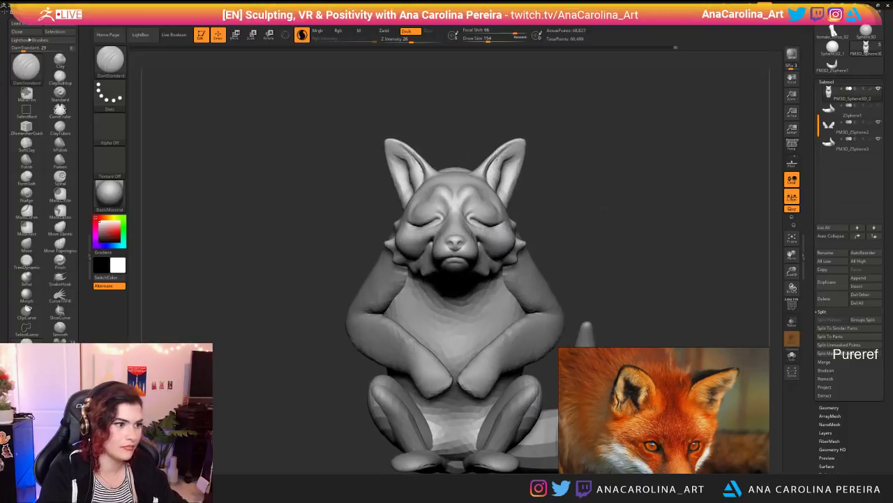
Step: Define the crease between brows and upper eyelids with smaller DamStandard strokes, down to draw size 46, and smooth it
key(space)
drag(614, 208, 593, 208)
mouse_move(590, 258)
alt+mouse_down()
mouse_move(590, 230)
mouse_move(511, 210)
mouse_move(494, 218)
mouse_move(504, 210)
mouse_move(491, 200)
mouse_move(504, 227)
mouse_move(493, 203)
alt+mouse_up()
key(shift)
key(space)
key(ctrl+z)
key(space)
key(shift)
key(space)
shift+drag(593, 189, 628, 188)
mouse_move(559, 227)
alt+mouse_down()
mouse_move(562, 168)
mouse_move(556, 228)
mouse_move(499, 209)
mouse_move(455, 227)
mouse_move(461, 215)
mouse_move(501, 229)
mouse_move(460, 212)
mouse_move(464, 221)
mouse_move(496, 230)
mouse_move(471, 204)
alt+mouse_up()
key(space)
mouse_move(586, 178)
alt+mouse_down()
mouse_move(560, 149)
mouse_move(589, 165)
mouse_move(579, 155)
mouse_move(612, 245)
mouse_move(592, 237)
alt+mouse_up()
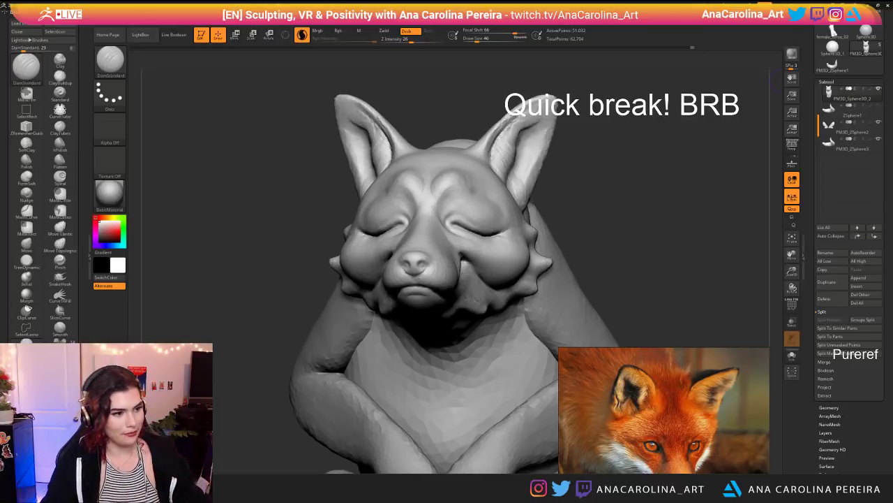
Step: Deepen the hollows above the upper eyelids with DamStandard at draw size 108 and blend them by smoothing
mouse_move(757, 170)
mouse_down()
mouse_move(564, 175)
mouse_move(602, 185)
mouse_move(594, 179)
mouse_move(603, 199)
mouse_up()
key(b)
key(d)
key(s)
key(space)
click(452, 199)
drag(453, 200, 477, 198)
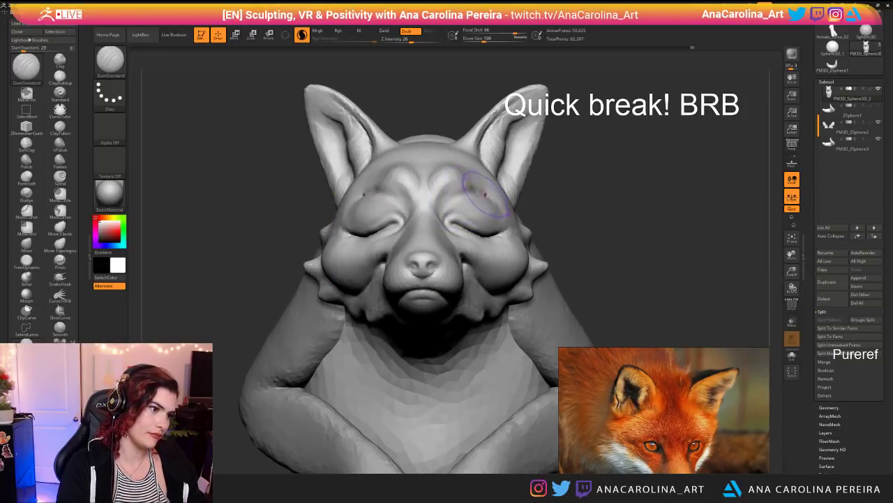
key(shift)
shift+drag(468, 185, 482, 194)
mouse_move(555, 203)
alt+mouse_down()
mouse_move(559, 171)
mouse_move(635, 182)
mouse_move(631, 213)
alt+mouse_up()
drag(631, 213, 502, 207)
key(shift)
Step: Switch to SnakeHook at draw size 108, undo the last change, and turn off Sculptris Pro
key(b)
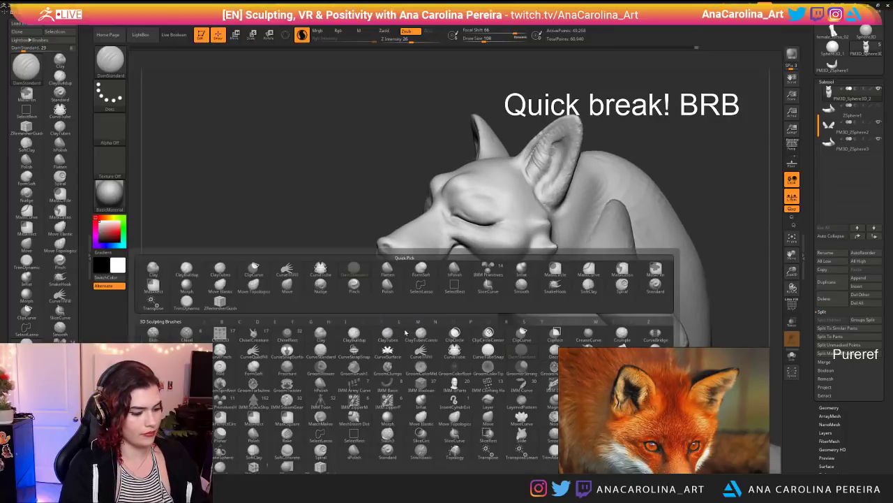
key(s)
key(h)
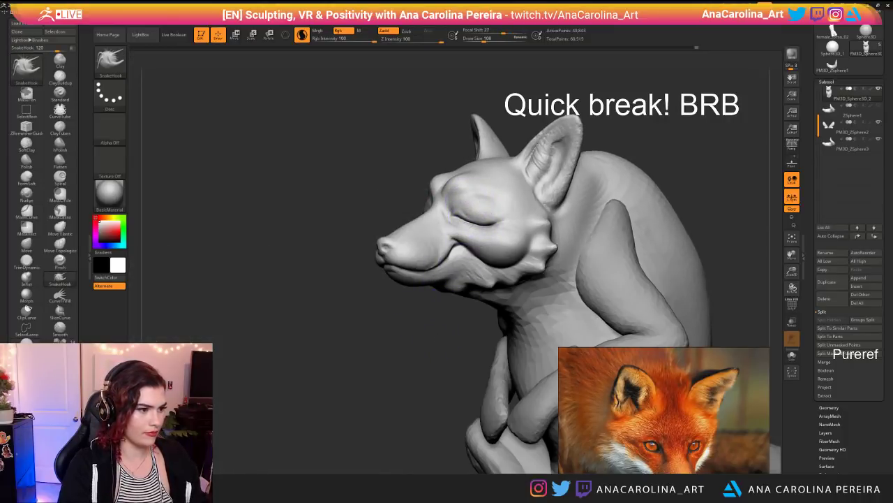
right_drag(506, 213, 473, 222)
key(ctrl+z)
key(backslash)
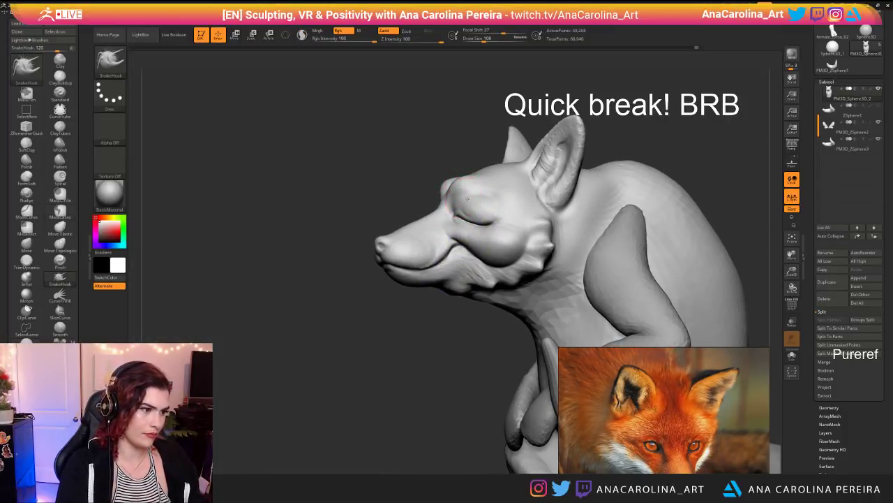
drag(470, 155, 607, 168)
shift+drag(447, 212, 432, 211)
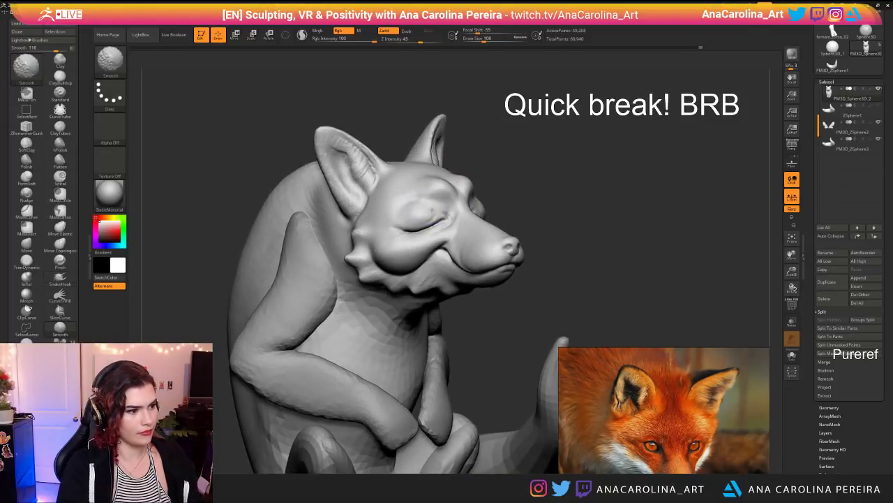
mouse_move(646, 159)
shift+right_down()
mouse_move(608, 161)
mouse_move(601, 152)
mouse_move(592, 183)
mouse_move(556, 202)
shift+right_up()
key(ctrl+z)
key(ctrl+z)
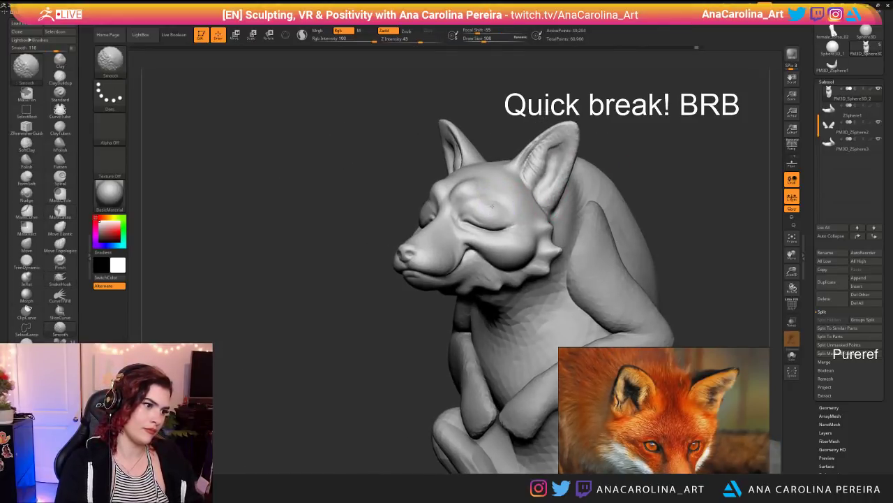
Step: Reshape the brow and eyelid forms with SnakeHook, enlarging the draw size to 262
right_drag(485, 194, 434, 205)
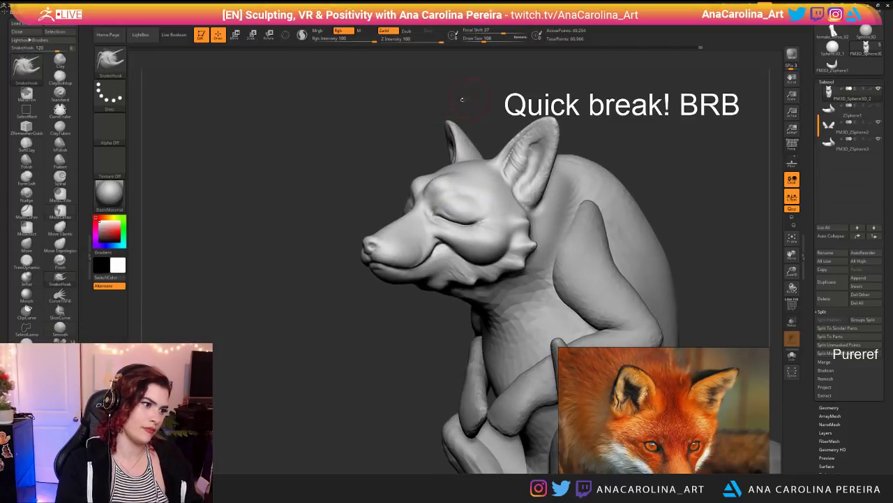
right_click(423, 228)
mouse_move(453, 167)
right_down()
mouse_move(441, 176)
mouse_move(444, 202)
right_up()
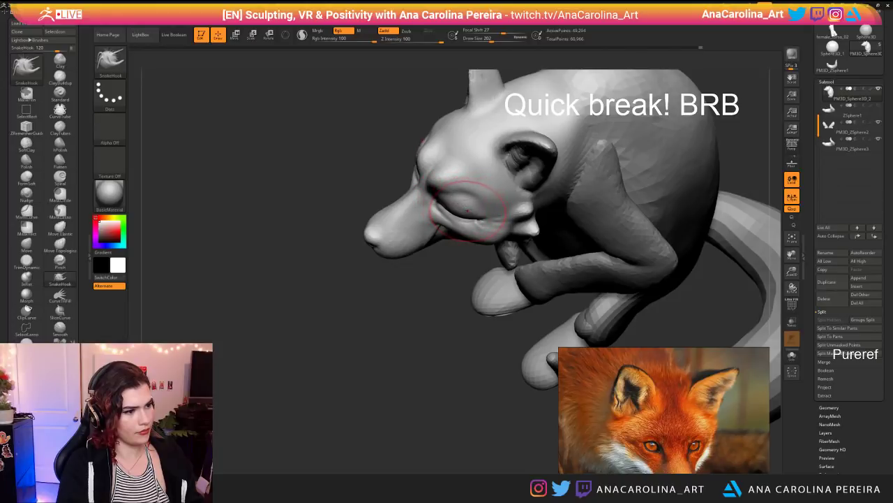
mouse_move(464, 277)
right_down()
mouse_move(462, 232)
mouse_move(464, 253)
mouse_move(498, 250)
mouse_move(593, 192)
right_up()
right_drag(607, 190, 455, 199)
Step: Refine the inner brows above the muzzle bridge with SnakeHook, starting at draw size 132
key(space)
key(space)
drag(434, 205, 424, 204)
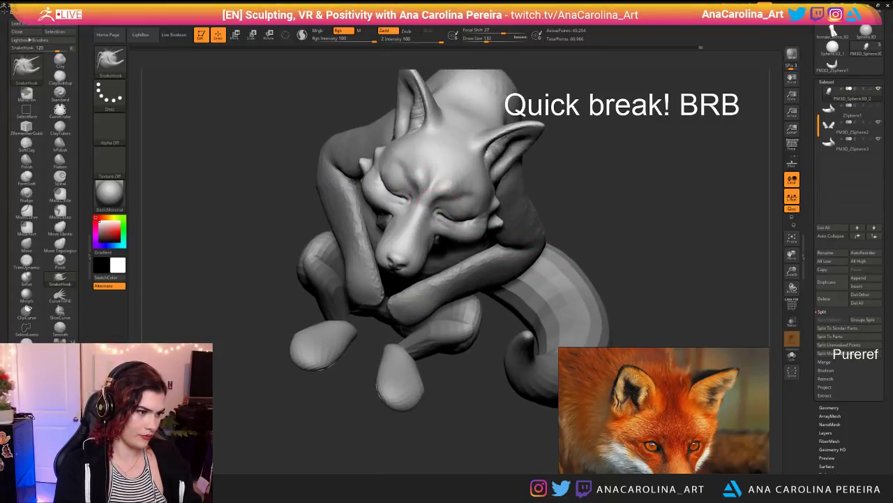
mouse_move(462, 361)
right_down()
mouse_move(441, 188)
mouse_move(447, 222)
right_up()
key(space)
drag(455, 207, 451, 208)
mouse_move(447, 227)
right_down()
mouse_move(431, 172)
mouse_move(401, 175)
mouse_move(576, 157)
right_up()
right_drag(576, 157, 488, 159)
mouse_move(569, 159)
right_down()
mouse_move(499, 155)
mouse_move(587, 148)
right_up()
mouse_move(587, 148)
right_down()
mouse_move(607, 139)
mouse_move(570, 143)
mouse_move(566, 184)
right_up()
Step: Pull pointed fur tufts out of the inner ear ridges with SnakeHook at draw size 31
key(space)
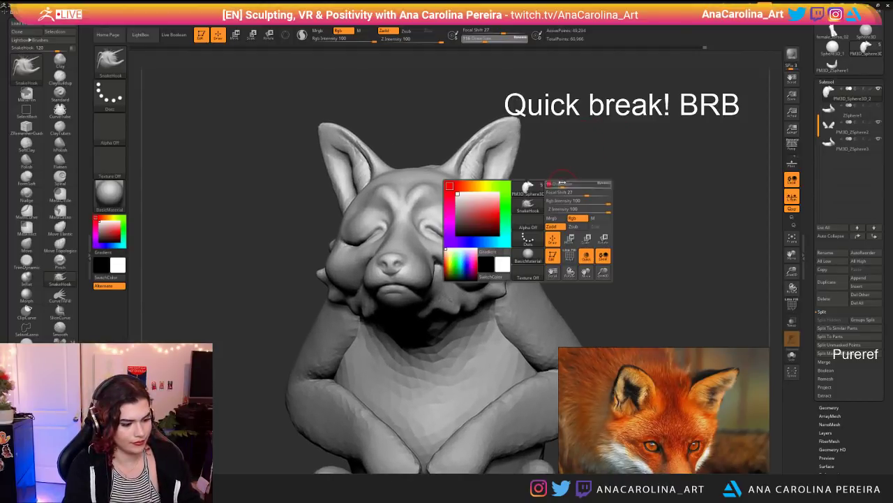
key(b)
key(s)
key(h)
key(space)
mouse_move(475, 173)
mouse_down()
mouse_move(489, 175)
mouse_move(475, 171)
mouse_move(487, 188)
mouse_up()
key(space)
mouse_move(483, 191)
mouse_down()
mouse_move(491, 201)
mouse_move(487, 185)
mouse_move(504, 190)
mouse_up()
key(space)
right_drag(504, 189, 542, 172)
mouse_move(483, 180)
mouse_down()
mouse_move(498, 193)
mouse_move(481, 176)
mouse_move(494, 181)
mouse_move(494, 162)
mouse_up()
drag(487, 148, 507, 134)
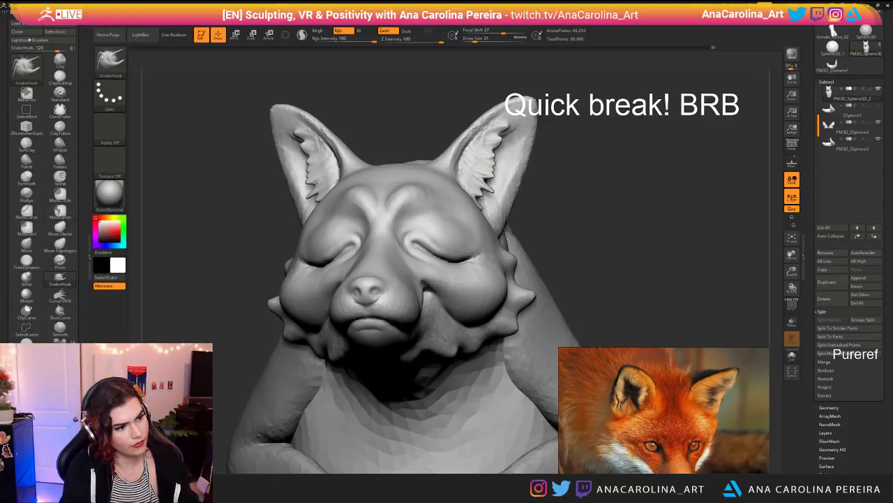
Step: Add further layers of pointed fur tufts across the inner side of both ears with SnakeHook at draw size 31
right_drag(464, 183, 534, 186)
mouse_move(469, 177)
mouse_down()
mouse_move(480, 185)
mouse_move(493, 174)
mouse_up()
right_drag(559, 178, 514, 183)
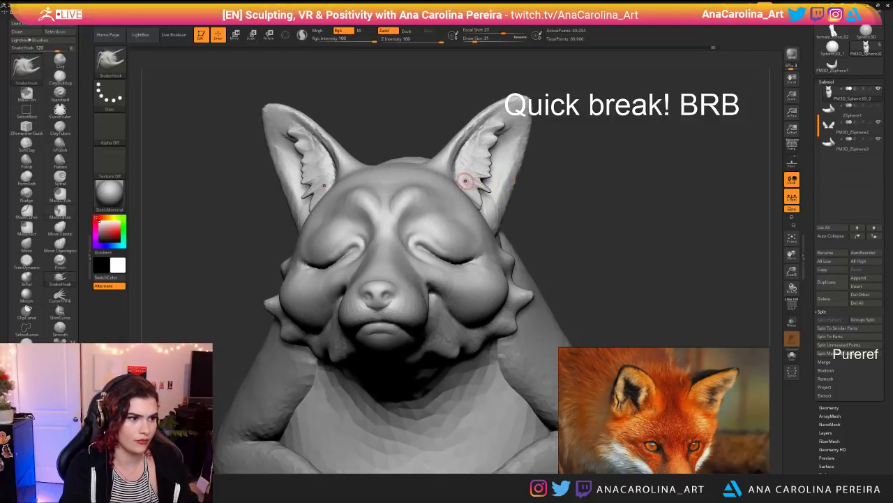
mouse_move(464, 182)
mouse_down()
mouse_move(482, 189)
mouse_move(491, 134)
mouse_up()
mouse_move(575, 161)
ctrl+right_down()
mouse_move(555, 129)
mouse_move(538, 132)
mouse_move(551, 157)
mouse_move(583, 167)
mouse_move(578, 199)
ctrl+right_up()
mouse_move(464, 171)
mouse_down()
mouse_move(480, 167)
mouse_move(482, 153)
mouse_up()
mouse_move(541, 175)
right_down()
mouse_move(518, 131)
mouse_move(501, 136)
right_up()
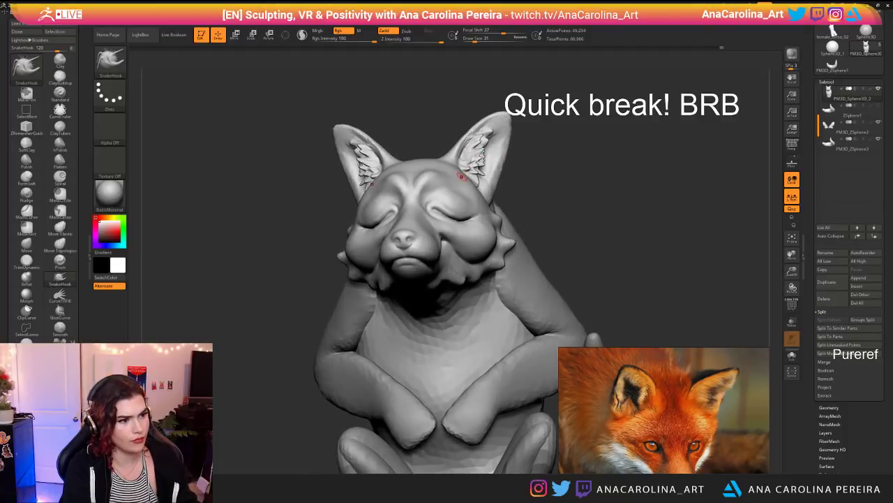
Step: Pull one more fur tuft at the base of the inner ears with SnakeHook at draw size 31
drag(478, 182, 473, 177)
ctrl+right_drag(515, 213, 518, 176)
right_drag(518, 176, 539, 217)
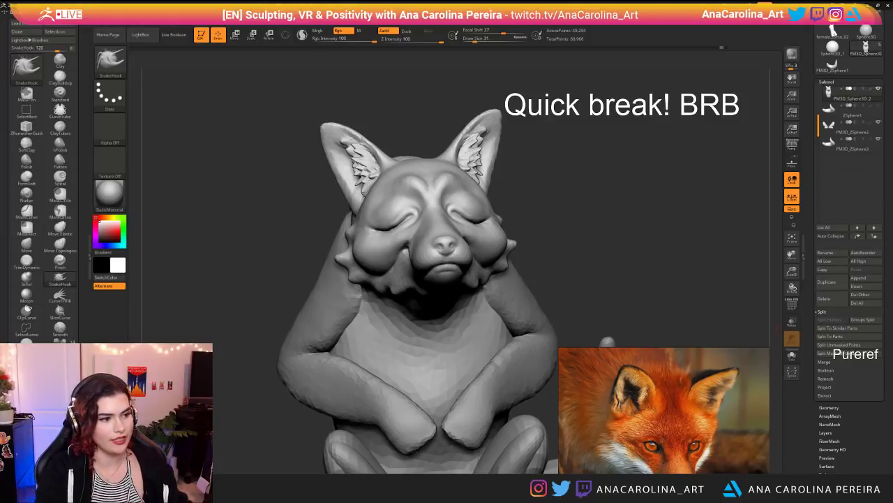
Step: Deepen the closed-eye creases from the inner to the outer corners with DamStandard at draw size 31
mouse_move(749, 233)
mouse_down()
mouse_move(670, 225)
mouse_move(606, 189)
mouse_move(629, 184)
mouse_up()
key(b)
key(d)
key(s)
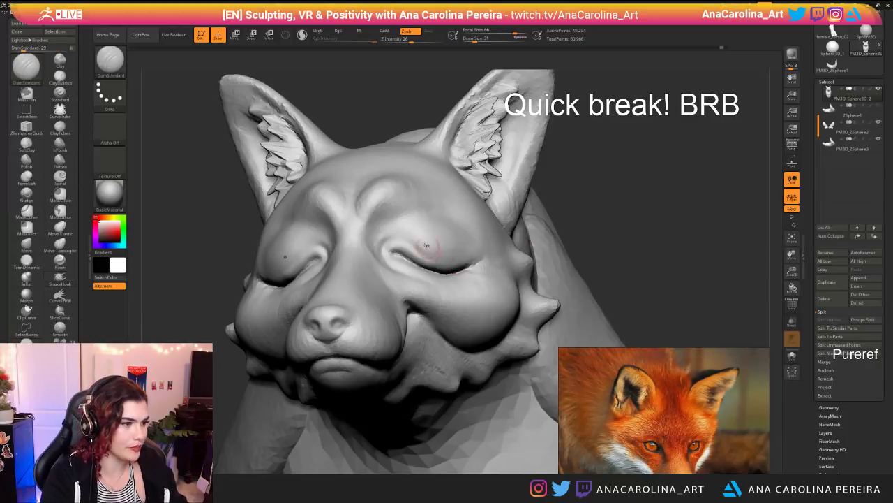
mouse_move(394, 254)
mouse_down()
mouse_move(428, 271)
mouse_move(408, 263)
mouse_up()
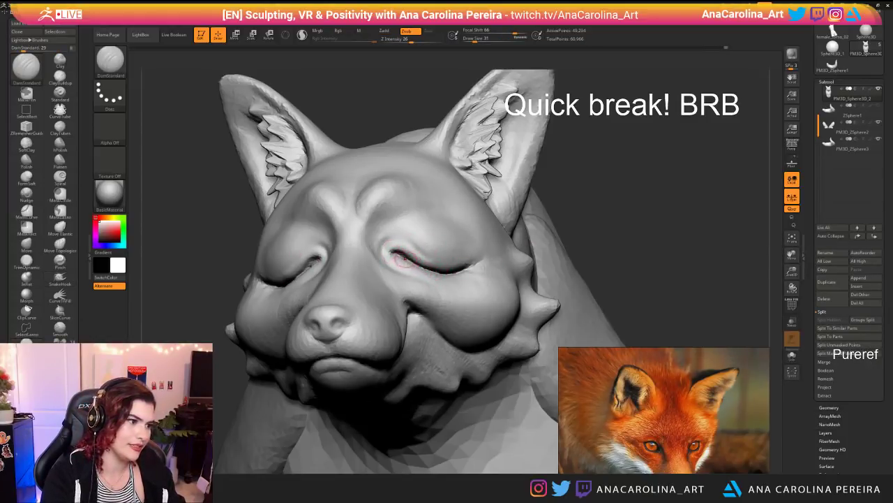
drag(649, 224, 547, 222)
drag(463, 268, 489, 260)
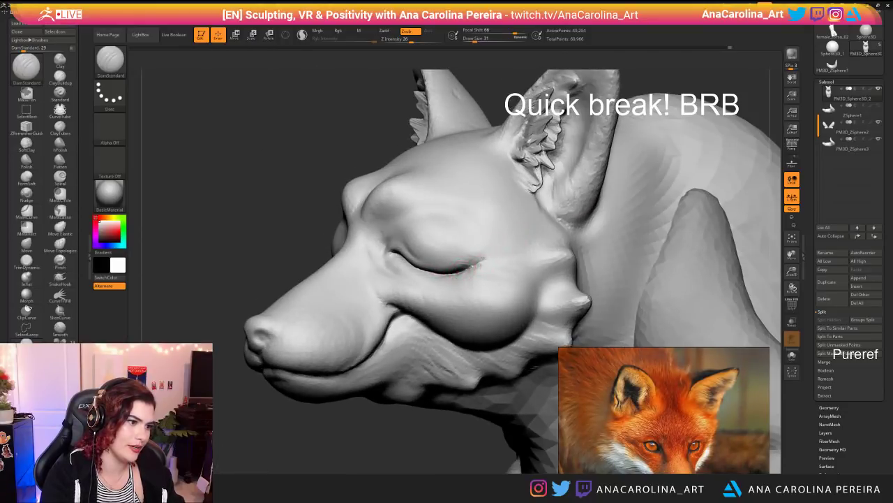
Step: Smooth the cheek surface just below the outer eye corners
mouse_move(471, 433)
mouse_down()
mouse_move(481, 431)
mouse_move(478, 404)
mouse_up()
drag(548, 276, 595, 264)
key(shift)
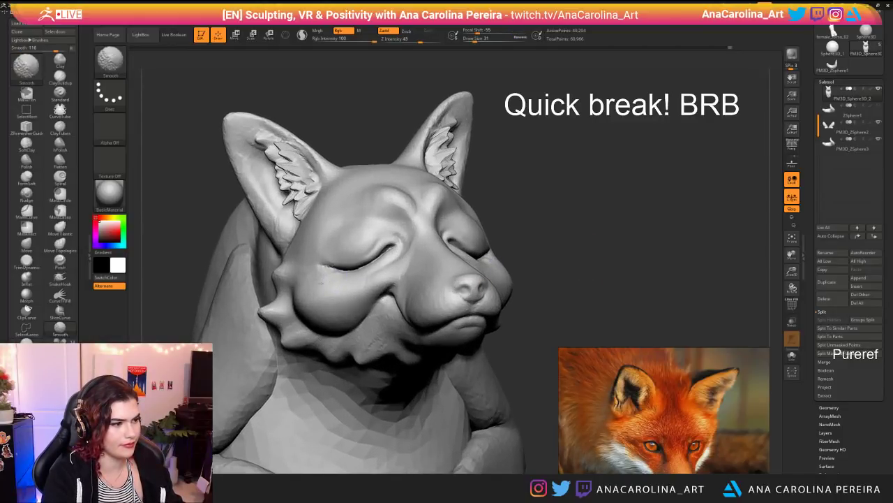
shift+drag(328, 281, 329, 274)
Step: Undo the last crease stroke, enable Sculptris Pro and recarve the eyelid creases with DamStandard at draw size 29
mouse_move(593, 280)
alt+mouse_down()
mouse_move(594, 260)
mouse_move(520, 265)
mouse_move(518, 194)
mouse_move(518, 233)
mouse_move(726, 174)
mouse_move(603, 203)
mouse_move(610, 164)
mouse_move(568, 169)
alt+mouse_up()
key(space)
click(598, 157)
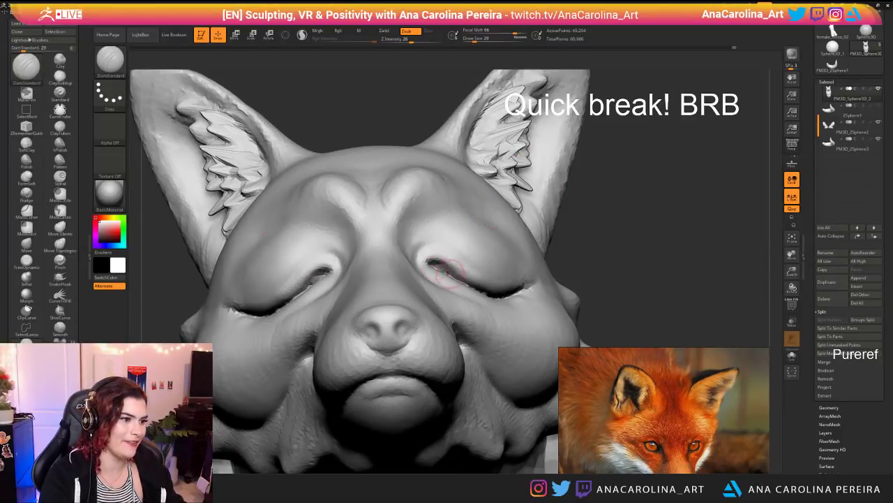
key(ctrl+z)
key(backslash)
mouse_move(432, 264)
mouse_down()
mouse_move(462, 267)
mouse_move(435, 264)
mouse_move(469, 283)
mouse_up()
mouse_move(642, 182)
mouse_down()
mouse_move(565, 241)
mouse_move(558, 259)
mouse_up()
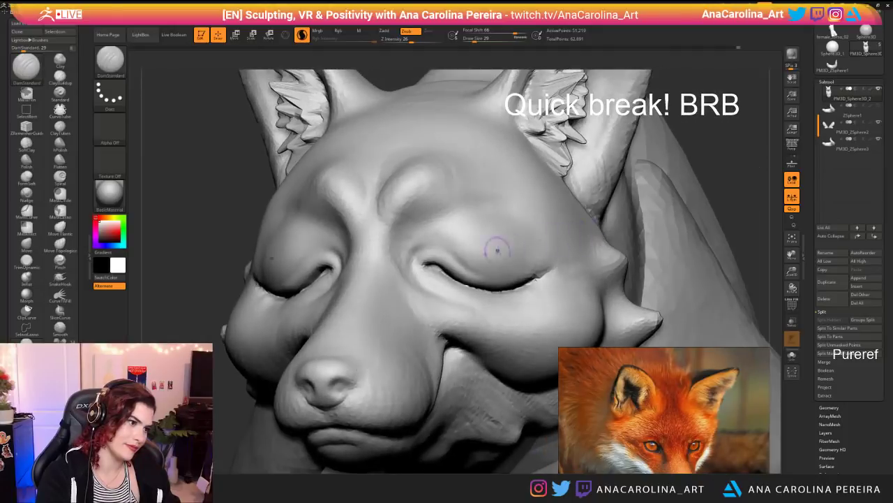
mouse_move(436, 268)
mouse_down()
mouse_move(489, 293)
mouse_move(522, 289)
mouse_move(550, 268)
mouse_move(522, 242)
mouse_up()
Step: Smooth the upper eyelids above the creases at draw size 44
key(space)
shift+drag(460, 236, 452, 253)
mouse_move(644, 179)
ctrl+right_down()
mouse_move(602, 148)
mouse_move(638, 165)
mouse_move(608, 139)
mouse_move(559, 143)
mouse_move(567, 153)
mouse_move(544, 230)
ctrl+right_up()
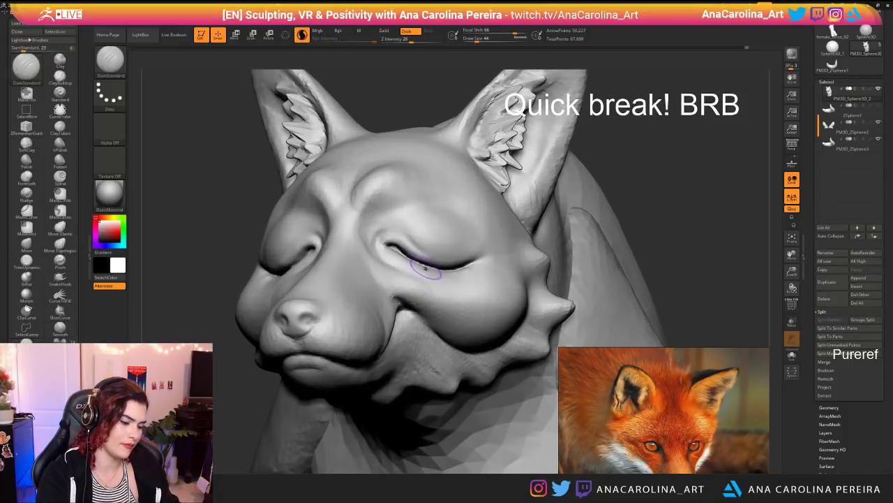
Step: Tighten the eyelid creases with the Pinch brush at draw size 44, and smooth around them at draw size 27
key(b)
key(p)
key(i)
mouse_move(412, 256)
mouse_down()
mouse_move(423, 269)
mouse_move(451, 271)
mouse_up()
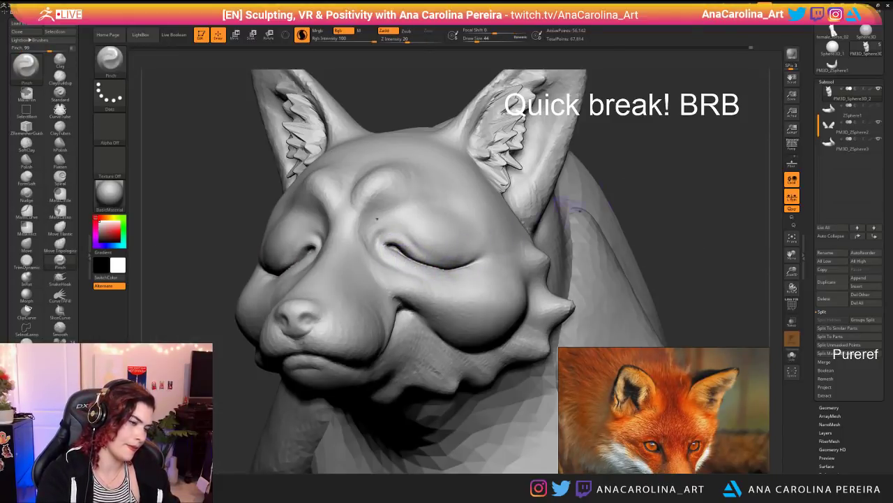
mouse_move(646, 175)
ctrl+mouse_down()
mouse_move(678, 183)
mouse_move(578, 72)
mouse_move(612, 153)
mouse_move(498, 269)
mouse_move(462, 247)
ctrl+mouse_up()
key(space)
drag(495, 200, 492, 200)
mouse_move(282, 295)
shift+mouse_down()
mouse_move(271, 285)
mouse_move(338, 262)
shift+mouse_up()
Step: Save the project and display the floor grid under the fox
alt+drag(593, 203, 530, 119)
drag(530, 119, 460, 129)
alt+drag(546, 244, 589, 198)
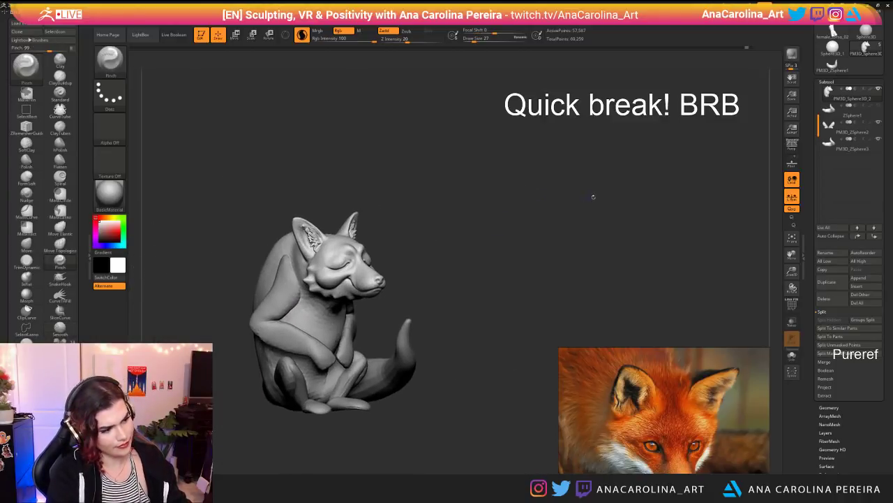
key(ctrl+s)
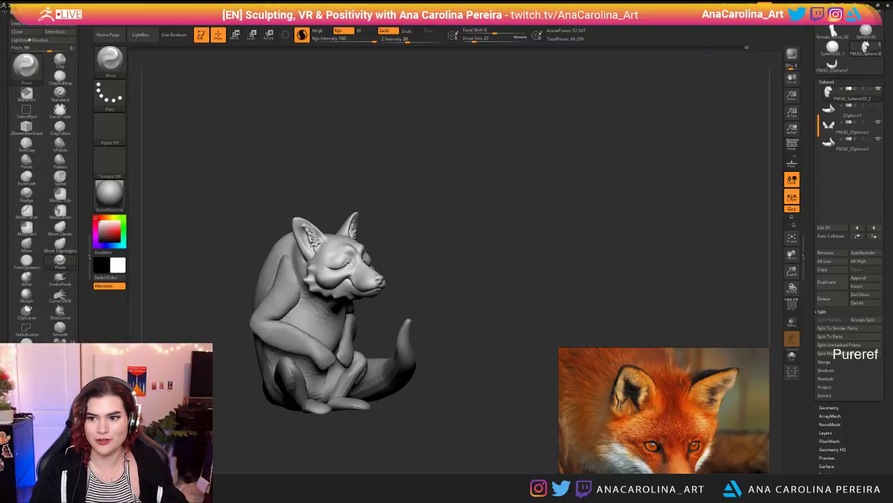
click(794, 162)
mouse_move(628, 244)
shift+mouse_down()
mouse_move(530, 245)
mouse_move(530, 322)
shift+mouse_up()
mouse_move(526, 188)
alt+mouse_down()
mouse_move(526, 225)
mouse_move(513, 219)
mouse_move(555, 199)
mouse_move(540, 164)
alt+mouse_up()
key(space)
key(space)
drag(540, 164, 542, 164)
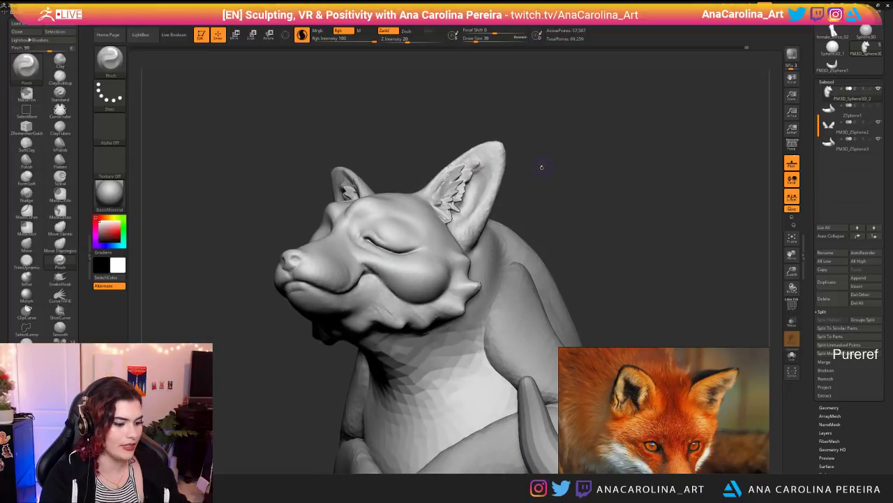
key(b)
key(s)
key(h)
drag(536, 209, 504, 217)
key(space)
mouse_move(535, 172)
mouse_down()
mouse_move(453, 226)
mouse_move(476, 211)
mouse_move(528, 235)
mouse_up()
alt+drag(527, 236, 522, 195)
mouse_move(552, 227)
mouse_down()
mouse_move(540, 230)
mouse_move(619, 230)
mouse_move(621, 185)
mouse_move(633, 223)
mouse_up()
Step: Carve a groove along the inner edge of both ear rims with DamStandard at draw size 44
key(b)
key(d)
key(s)
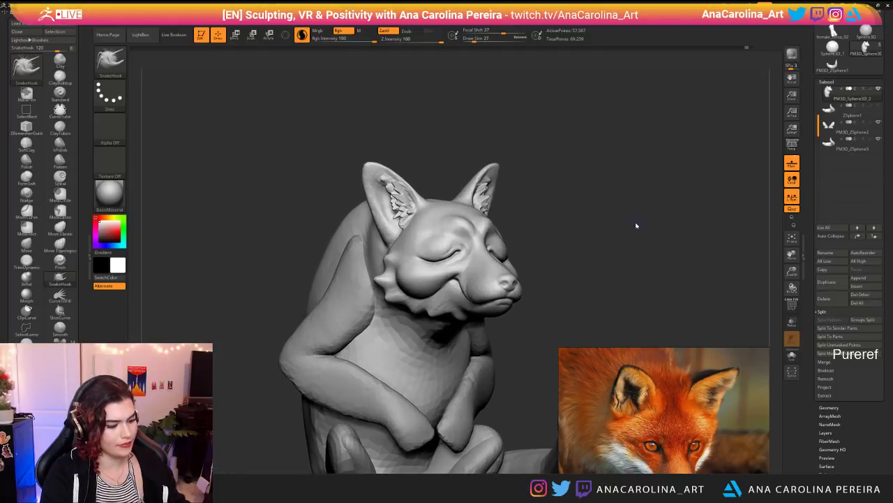
key(space)
click(373, 188)
mouse_move(425, 149)
mouse_down()
mouse_move(417, 149)
mouse_move(409, 183)
mouse_move(443, 183)
mouse_move(449, 196)
mouse_up()
key(space)
click(427, 165)
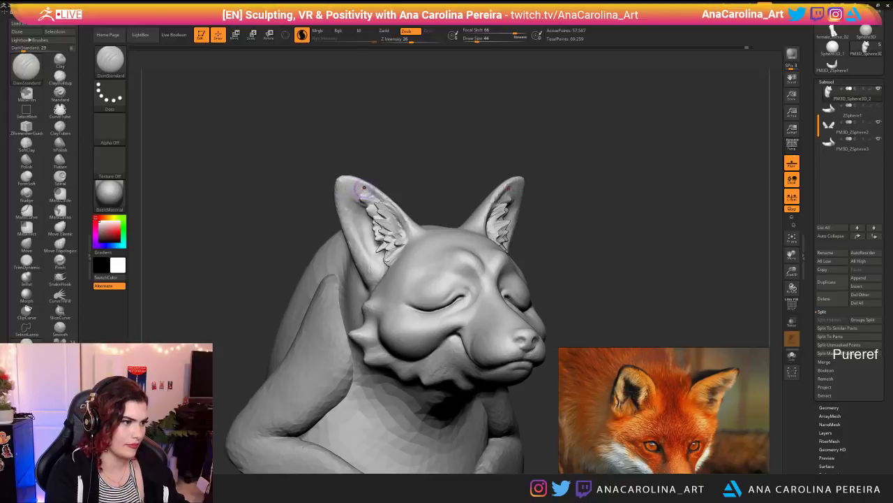
drag(364, 187, 406, 230)
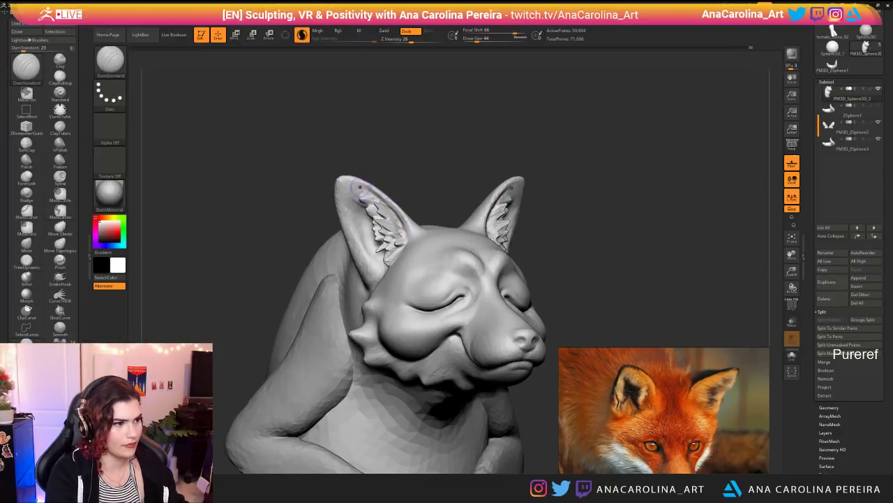
Step: Define the outer rims and tips of the ears with DamStandard and smooth the inner ear surface beside them
mouse_move(343, 182)
mouse_down()
mouse_move(375, 200)
mouse_move(343, 185)
mouse_move(342, 207)
mouse_up()
drag(357, 161, 412, 168)
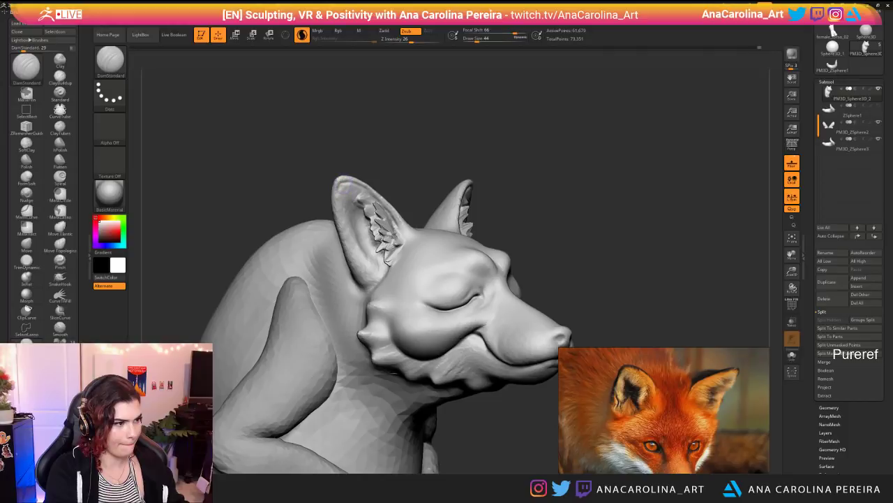
alt+drag(341, 193, 361, 258)
mouse_move(348, 199)
shift+mouse_down()
mouse_move(344, 191)
mouse_move(341, 218)
shift+mouse_up()
mouse_move(344, 168)
mouse_down()
mouse_move(353, 168)
mouse_move(349, 186)
mouse_move(272, 204)
mouse_up()
key(space)
shift+drag(338, 214, 348, 228)
mouse_move(293, 210)
alt+mouse_down()
mouse_move(290, 132)
mouse_move(254, 206)
mouse_move(241, 208)
alt+mouse_up()
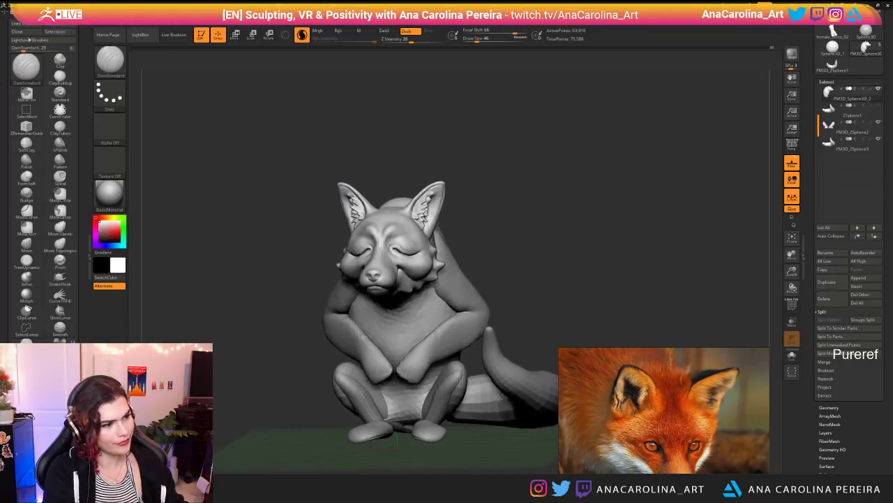
Step: Shift the reference photo to the fox's nose and carve the outer nostril curves with DamStandard at draw size 29
drag(512, 206, 559, 193)
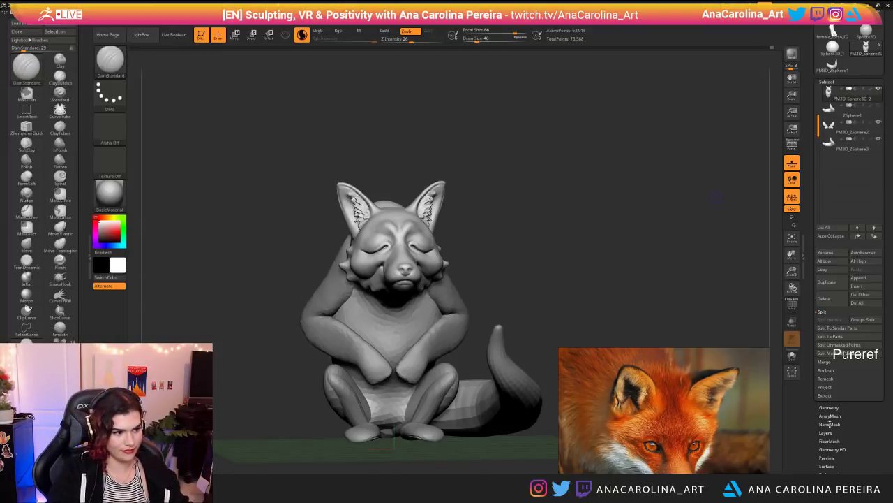
scroll(679, 409, down, 5)
scroll(716, 410, up, 6)
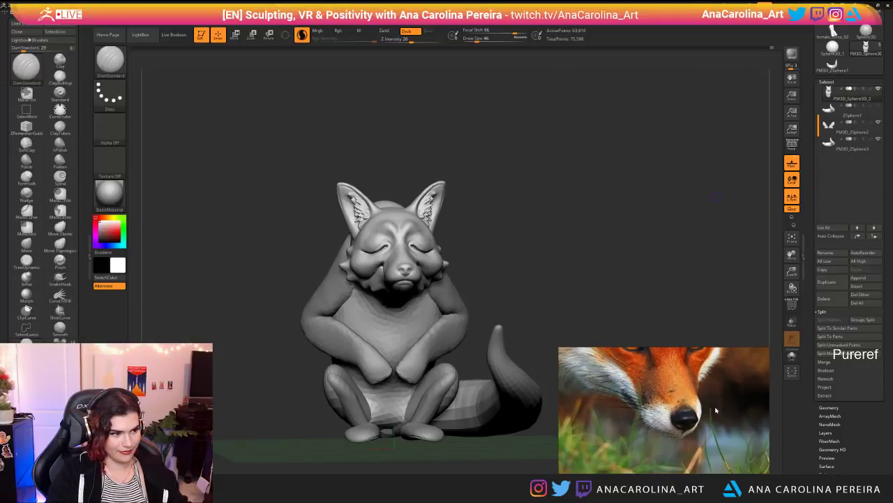
mouse_move(462, 192)
mouse_down()
mouse_move(498, 212)
mouse_move(461, 195)
mouse_up()
mouse_move(593, 209)
alt+mouse_down()
mouse_move(665, 281)
mouse_move(591, 154)
mouse_move(544, 118)
mouse_move(561, 226)
alt+mouse_up()
key(space)
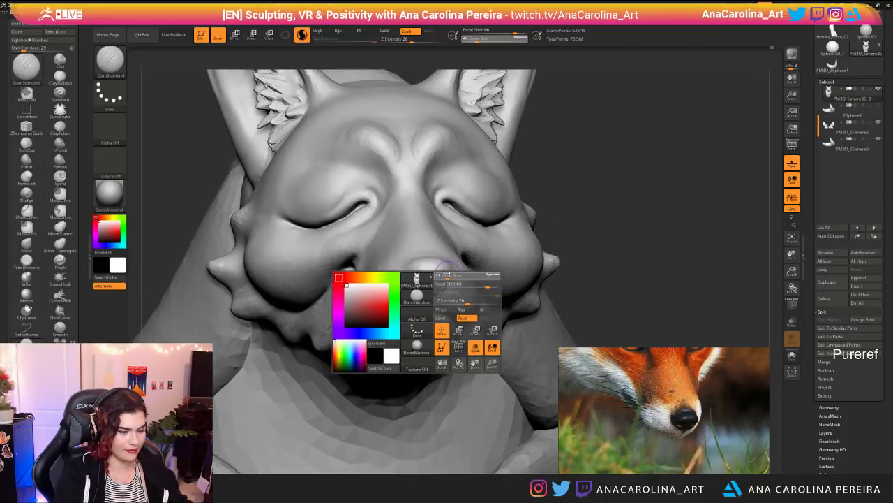
drag(440, 281, 440, 292)
key(ctrl+z)
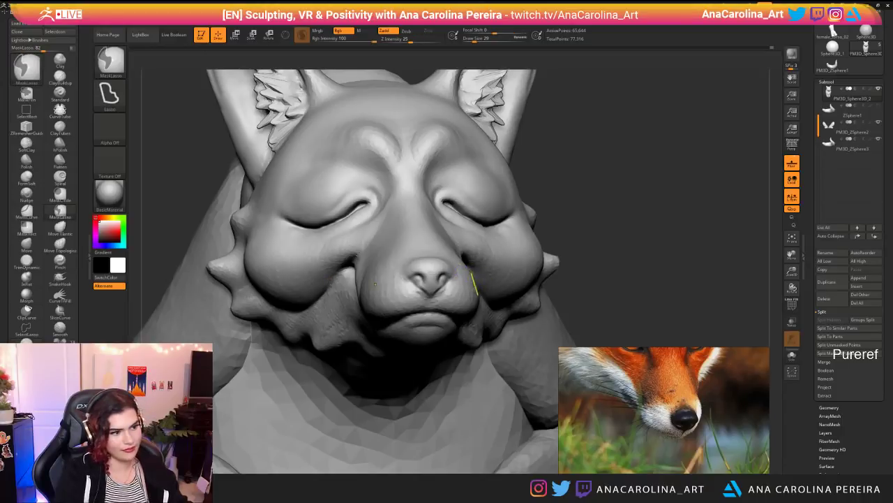
key(ctrl+z)
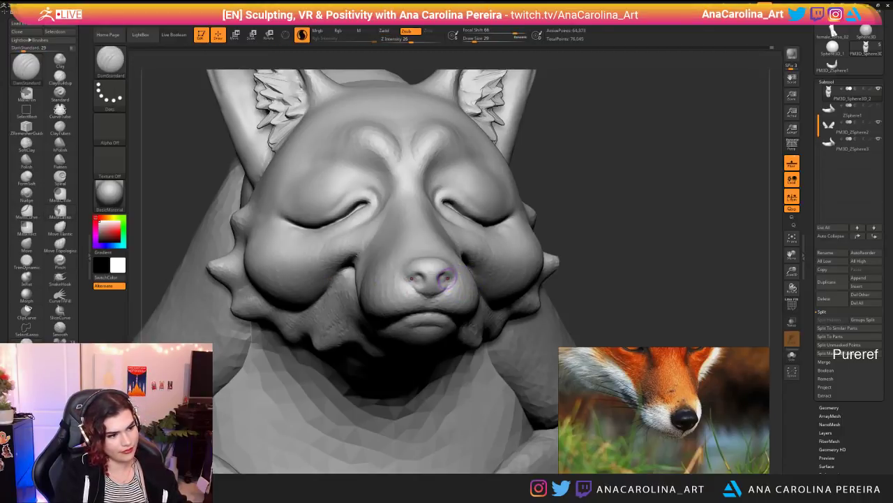
drag(446, 282, 454, 275)
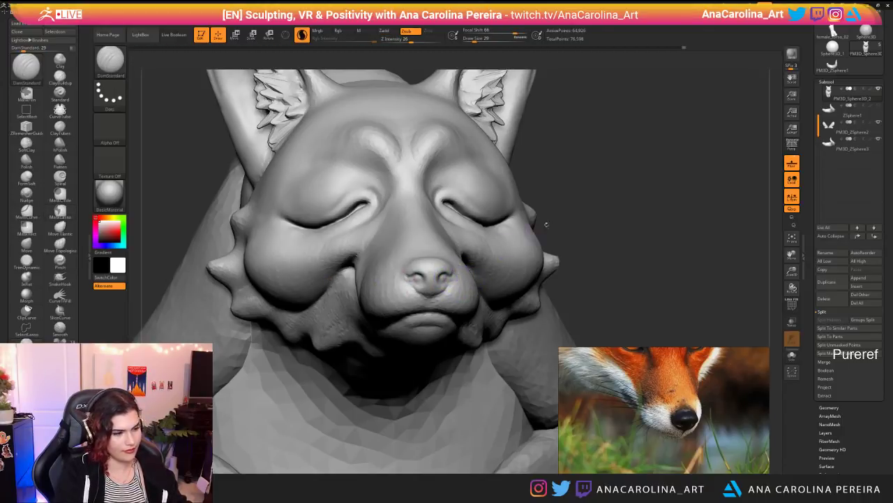
Step: Deepen the nostril slits and the rear edge of the nose pad with DamStandard
drag(558, 222, 670, 226)
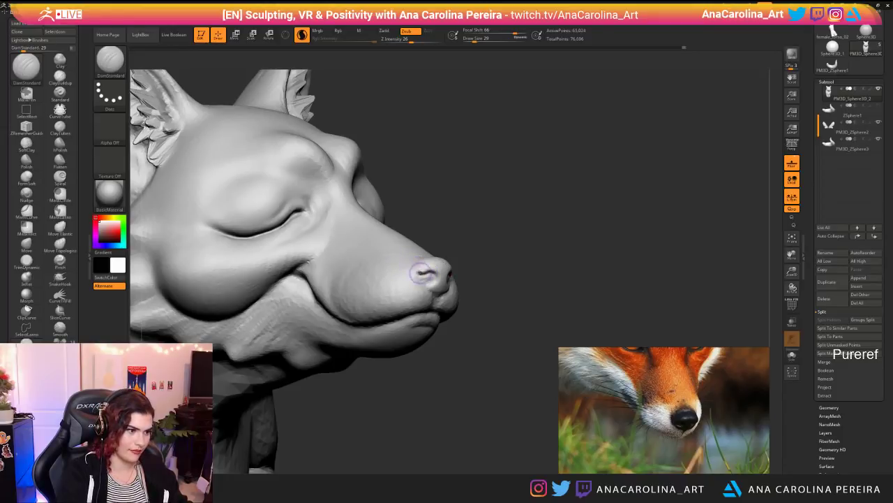
mouse_move(448, 240)
mouse_down()
mouse_move(457, 257)
mouse_move(424, 269)
mouse_move(413, 256)
mouse_move(423, 266)
mouse_move(414, 264)
mouse_up()
mouse_move(452, 297)
mouse_down()
mouse_move(482, 277)
mouse_move(504, 205)
mouse_up()
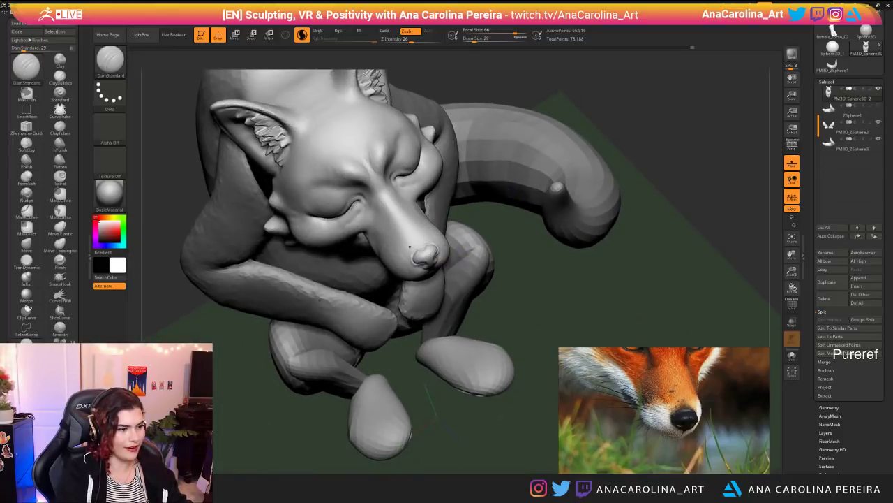
Step: Smooth the transition between the nose pad and the muzzle bridge at draw size 40
scroll(410, 247, up, 5)
key(shift)
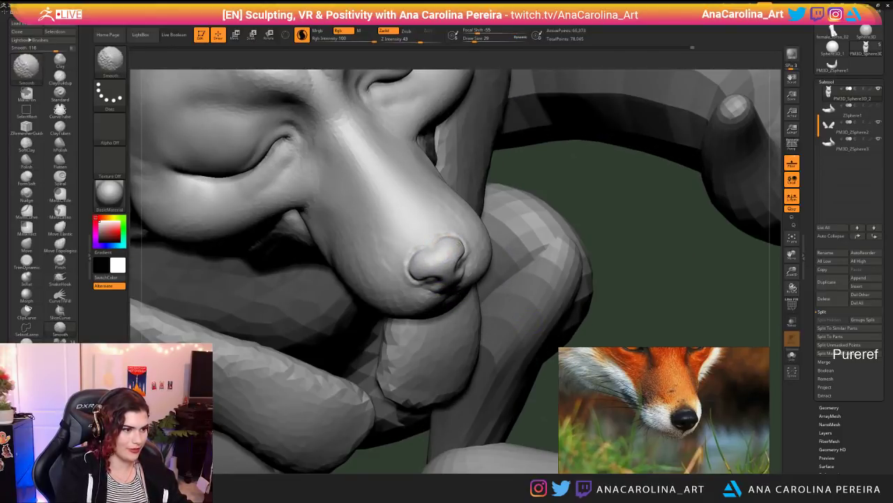
key(space)
drag(437, 241, 451, 233)
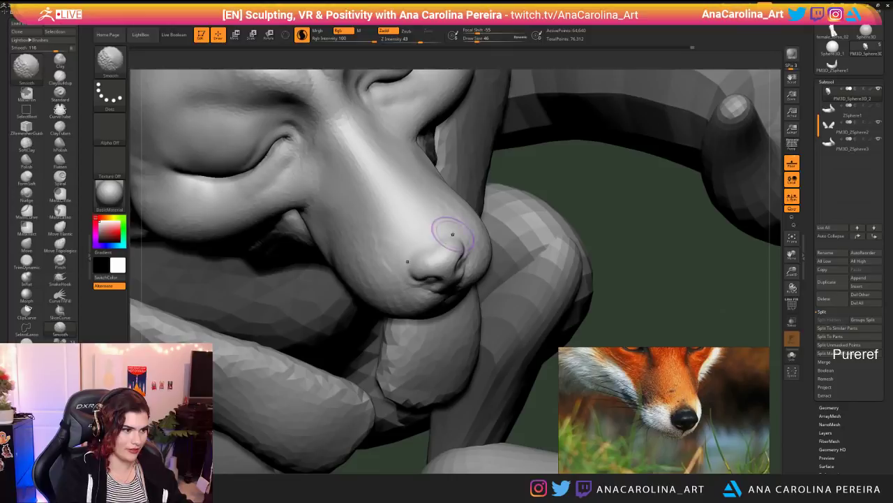
Step: Hide the floor grid, turn off Sculptris Pro and switch back to DamStandard
drag(659, 144, 654, 100)
click(792, 163)
mouse_move(712, 283)
alt+mouse_down()
mouse_move(691, 101)
mouse_move(660, 241)
mouse_move(619, 242)
mouse_move(608, 189)
alt+mouse_up()
key(b)
key(d)
key(s)
key(space)
drag(486, 238, 476, 237)
key(space)
key(space)
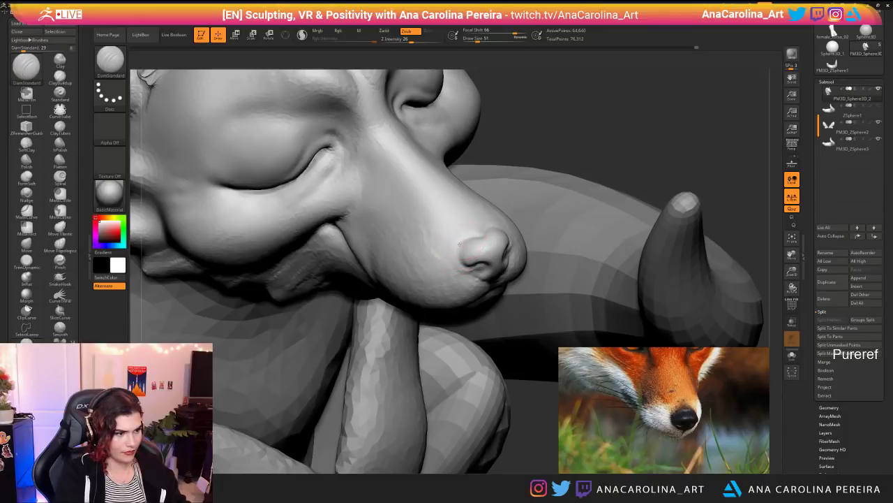
Step: Define and smooth the muzzle surface around the nose pad at draw size 25
key(space)
drag(461, 261, 457, 260)
key(shift)
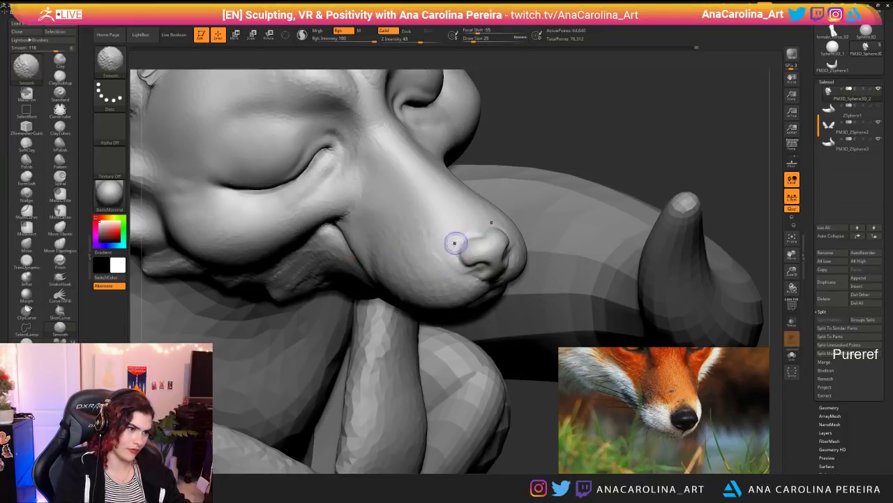
mouse_move(472, 231)
mouse_down()
mouse_move(698, 140)
mouse_move(711, 104)
mouse_move(740, 112)
mouse_up()
mouse_move(629, 168)
mouse_down()
mouse_move(712, 160)
mouse_move(712, 230)
mouse_move(705, 203)
mouse_up()
key(shift)
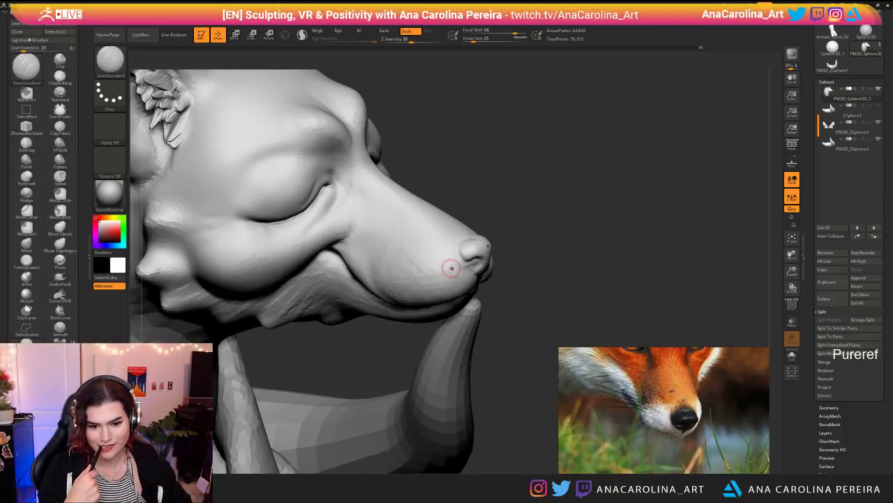
mouse_move(503, 183)
mouse_down()
mouse_move(530, 170)
mouse_move(514, 149)
mouse_move(537, 176)
mouse_move(522, 172)
mouse_up()
Step: Carve the sides of the nose pad around the nostrils with DamStandard at draw size 25, smoothing the lower edges
key(b)
key(d)
key(s)
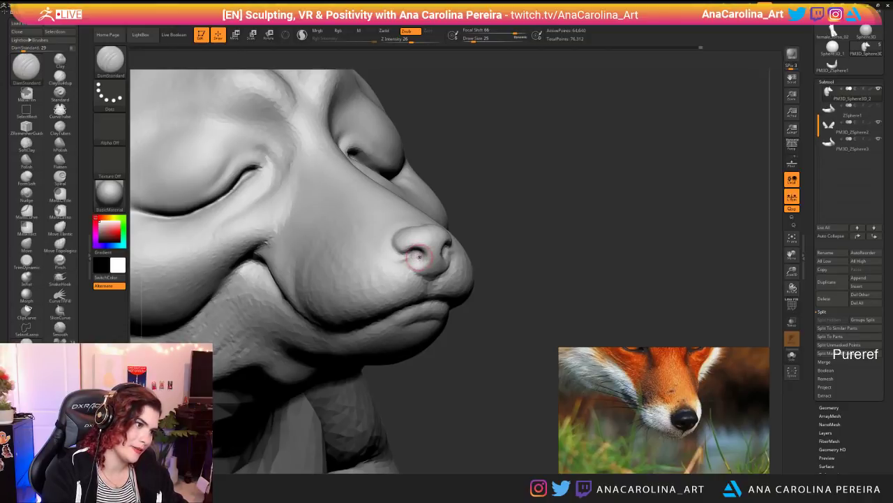
mouse_move(520, 279)
alt+mouse_down()
mouse_move(474, 261)
mouse_move(319, 272)
mouse_move(271, 264)
mouse_move(428, 215)
mouse_move(453, 297)
alt+mouse_up()
shift+drag(406, 261, 417, 268)
alt+drag(481, 272, 489, 300)
drag(399, 248, 423, 270)
drag(513, 249, 491, 249)
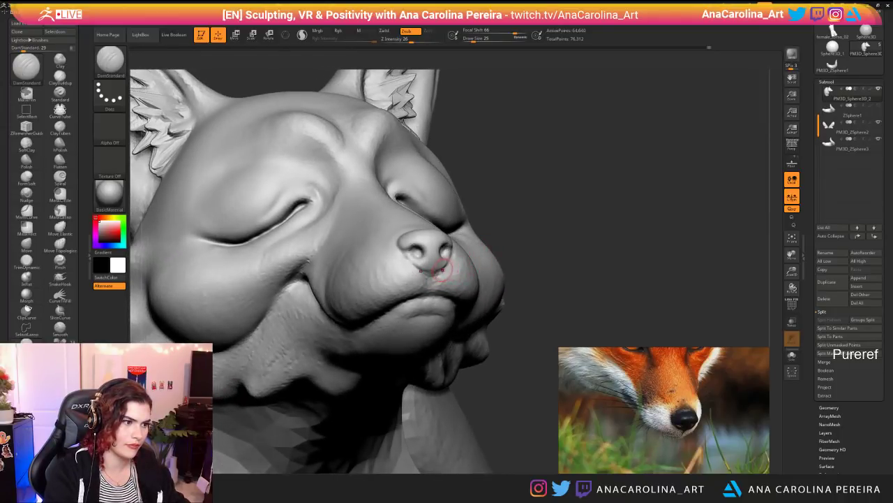
Step: Smooth the upper lip under the nose, enable Sculptris Pro and sharpen the outer nostril edges
mouse_move(431, 285)
shift+mouse_down()
mouse_move(438, 282)
mouse_move(433, 289)
mouse_move(420, 271)
mouse_move(428, 297)
shift+mouse_up()
key(backslash)
alt+drag(513, 258, 487, 186)
mouse_move(558, 192)
mouse_down()
mouse_move(513, 197)
mouse_move(549, 133)
mouse_move(499, 144)
mouse_move(543, 141)
mouse_up()
alt+drag(530, 150, 488, 231)
drag(405, 225, 479, 221)
mouse_move(374, 252)
mouse_down()
mouse_move(366, 240)
mouse_move(390, 281)
mouse_move(391, 267)
mouse_up()
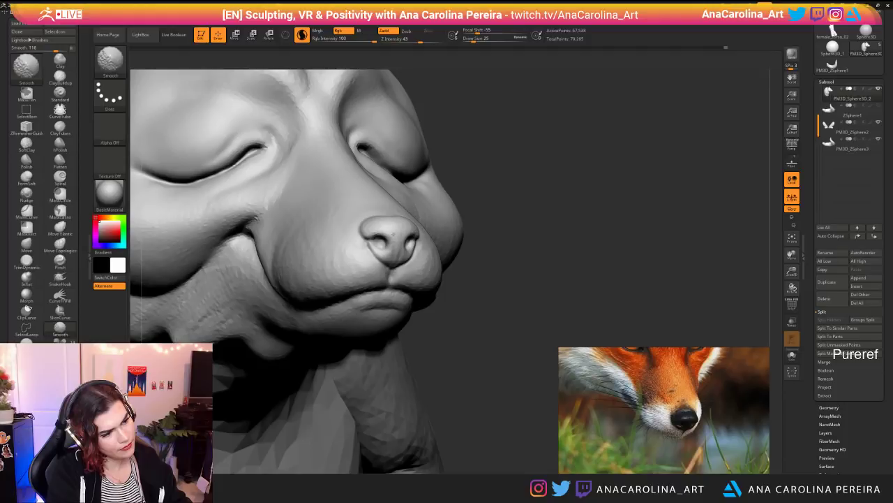
Step: Carve the groove between the nose and upper lip with DamStandard, and refine and smooth the top of the nose pad
alt+drag(600, 279, 577, 236)
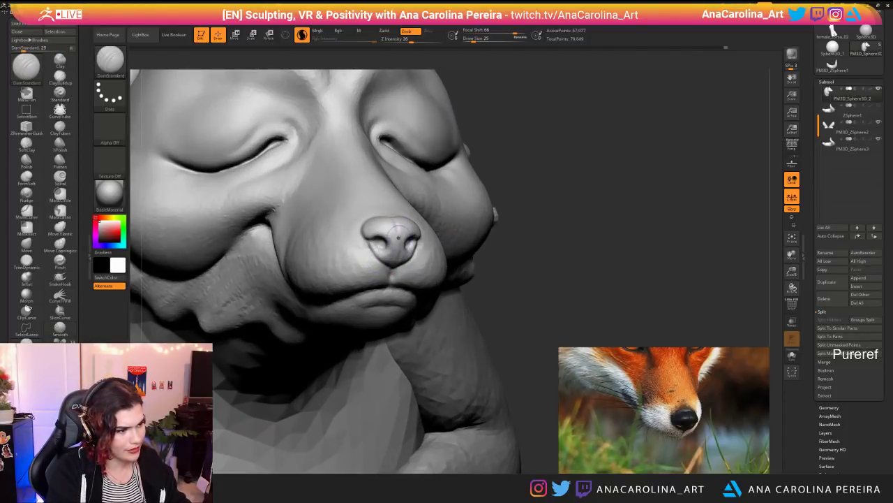
drag(390, 272, 392, 255)
mouse_move(544, 265)
alt+mouse_down()
mouse_move(516, 164)
mouse_move(436, 253)
mouse_move(512, 375)
alt+mouse_up()
mouse_move(394, 215)
mouse_down()
mouse_move(394, 232)
mouse_move(384, 217)
mouse_move(395, 224)
mouse_up()
mouse_move(447, 265)
mouse_down()
mouse_move(458, 140)
mouse_move(432, 217)
mouse_move(423, 161)
mouse_move(433, 272)
mouse_up()
shift+drag(392, 224, 394, 225)
right_drag(397, 377, 398, 249)
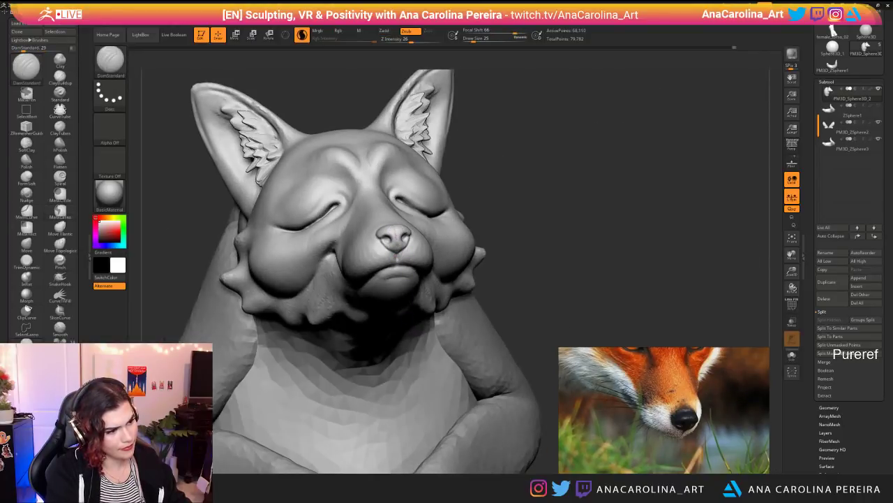
Step: Refine and soften the creases around the fox's mouth and muzzle with the DamStandard brush
right_drag(444, 217, 439, 200)
shift+drag(397, 256, 396, 246)
mouse_move(490, 180)
right_down()
mouse_move(510, 184)
mouse_move(527, 203)
right_up()
mouse_move(527, 202)
ctrl+right_down()
mouse_move(523, 161)
mouse_move(526, 193)
mouse_move(534, 171)
mouse_move(524, 179)
mouse_move(576, 231)
mouse_move(587, 168)
mouse_move(593, 202)
mouse_move(618, 199)
ctrl+right_up()
mouse_move(389, 278)
mouse_down()
mouse_move(406, 274)
mouse_move(396, 255)
mouse_up()
right_drag(515, 180, 516, 232)
mouse_move(516, 232)
ctrl+right_down()
mouse_move(530, 125)
mouse_move(558, 216)
ctrl+right_up()
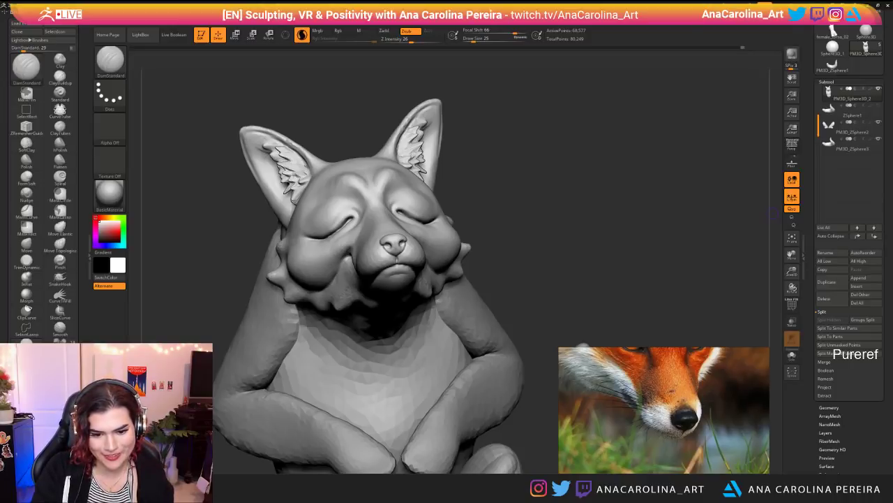
mouse_move(589, 299)
mouse_down()
mouse_move(597, 297)
mouse_move(610, 217)
mouse_move(513, 227)
mouse_move(642, 231)
mouse_move(635, 280)
mouse_move(593, 265)
mouse_up()
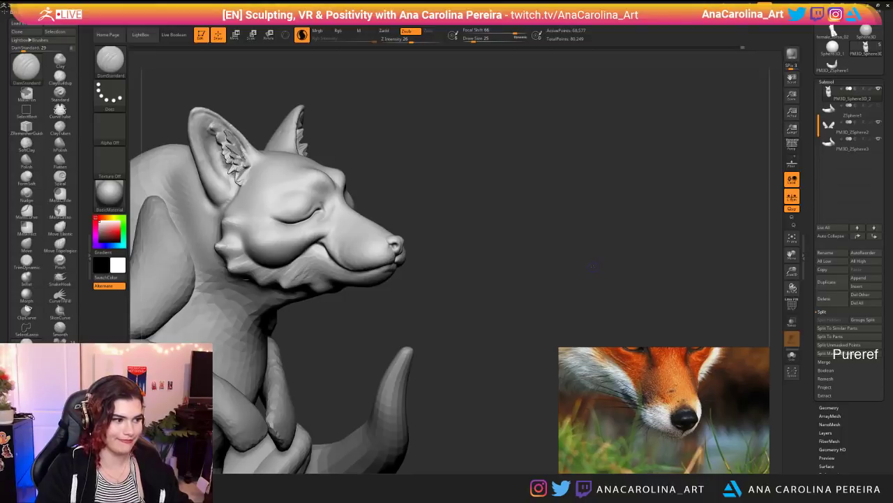
Step: Reshape the underside of the lower jaw with a large SnakeHook brush at draw size 163, turning Sculptris Pro off
key(space)
key(shift)
mouse_move(389, 301)
mouse_down()
mouse_move(317, 298)
mouse_move(327, 265)
mouse_move(283, 264)
mouse_move(398, 266)
mouse_move(428, 324)
mouse_up()
key(b)
key(s)
key(h)
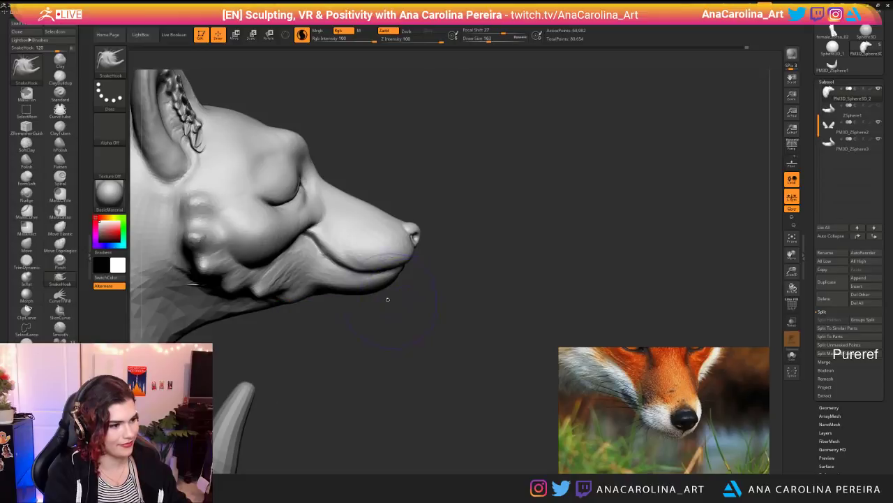
shift+drag(353, 278, 383, 277)
key(backslash)
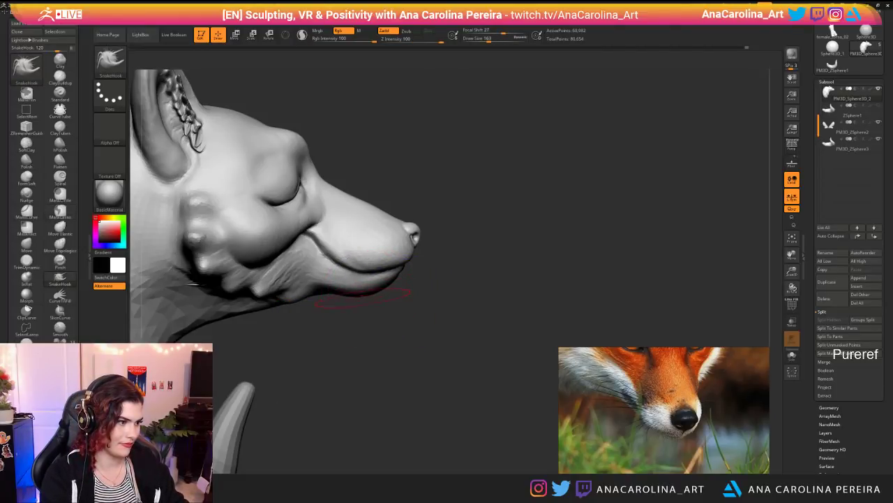
drag(342, 298, 340, 287)
alt+drag(419, 314, 283, 314)
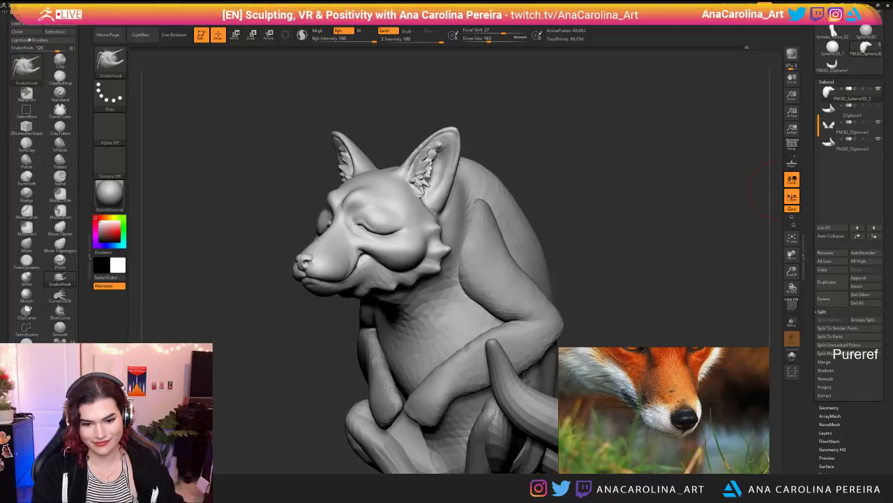
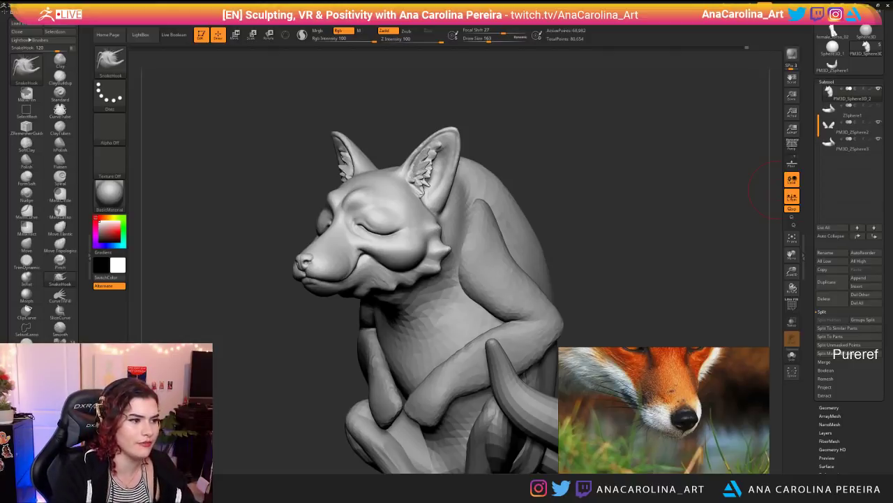
Step: Try pulling fur spikes from the edge of one cheek with the SnakeHook brush at draw size 25
key(space)
mouse_move(592, 137)
mouse_down()
mouse_move(607, 141)
mouse_move(594, 149)
mouse_move(601, 144)
mouse_move(592, 118)
mouse_move(612, 179)
mouse_move(576, 197)
mouse_move(545, 175)
mouse_move(537, 204)
mouse_move(544, 172)
mouse_move(528, 147)
mouse_up()
key(b)
key(b)
key(s)
key(h)
key(space)
key(space)
key(ctrl+z)
alt+drag(672, 155, 649, 91)
drag(558, 89, 618, 99)
key(ctrl+z)
key(ctrl+z)
key(ctrl+z)
key(ctrl+z)
key(ctrl+z)
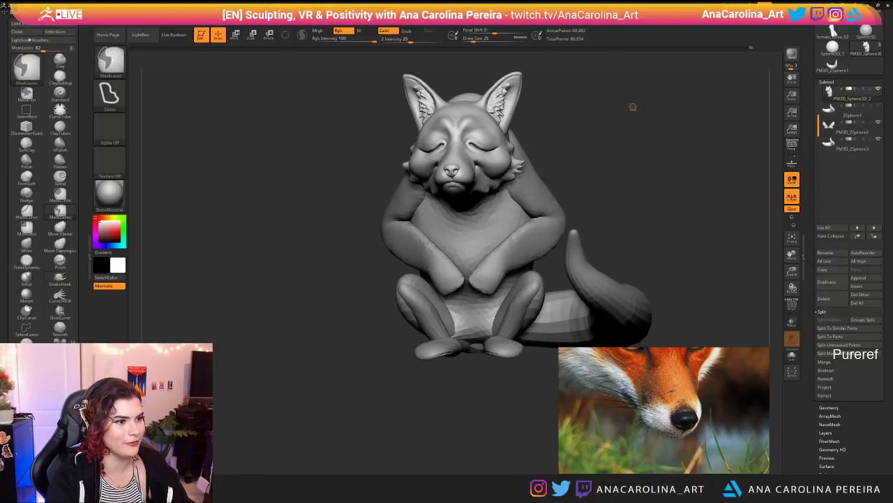
key(ctrl+z)
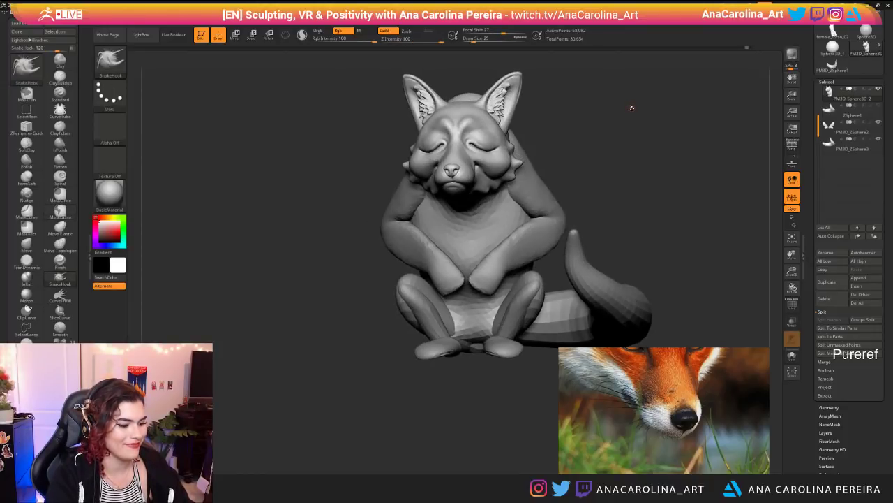
Step: Pull pointed fur spikes out of the outer edge of both cheeks symmetrically with SnakeHook at draw size 25
alt+drag(632, 108, 563, 203)
mouse_move(606, 162)
mouse_down()
mouse_move(536, 174)
mouse_move(543, 200)
mouse_move(553, 168)
mouse_move(529, 163)
mouse_up()
key(ctrl+z)
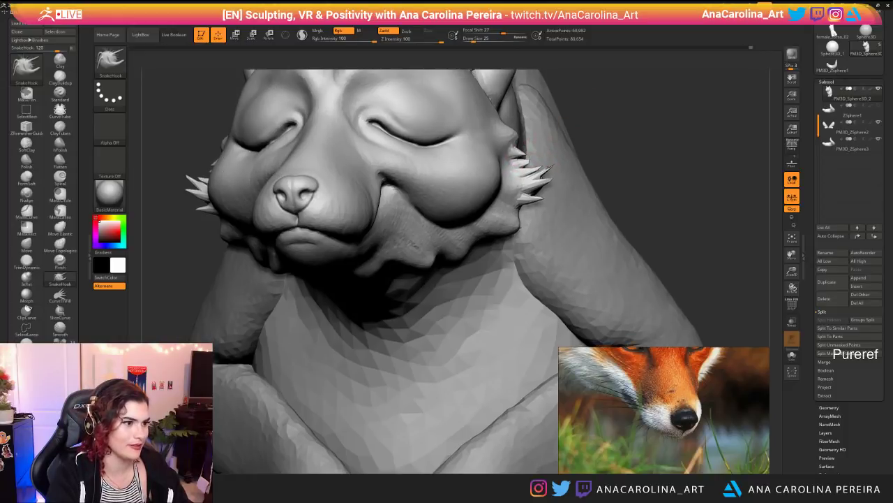
key(f)
mouse_move(649, 189)
mouse_down()
mouse_move(593, 178)
mouse_move(621, 237)
mouse_up()
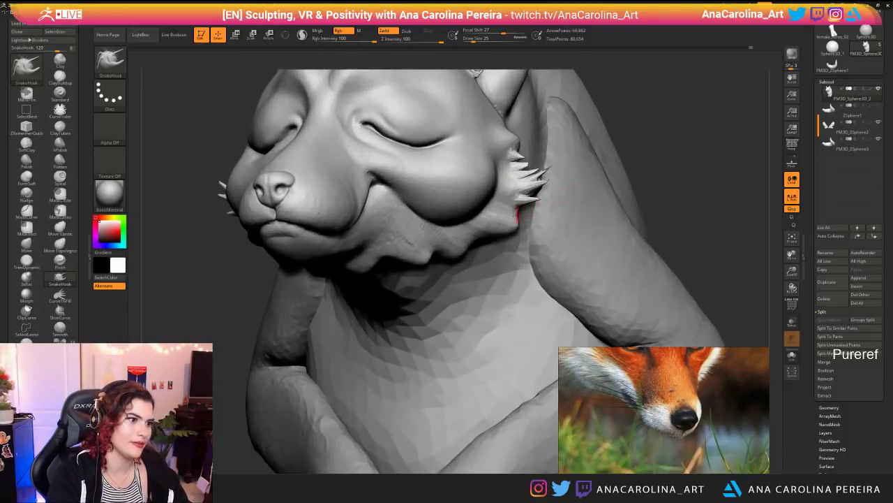
Step: Pull a second cluster of fur spikes from the lower cheek clumps with SnakeHook at draw size 23
mouse_move(513, 225)
mouse_down()
mouse_move(540, 233)
mouse_move(540, 211)
mouse_move(508, 214)
mouse_up()
key(space)
key(f)
mouse_move(615, 140)
mouse_down()
mouse_move(656, 134)
mouse_move(625, 133)
mouse_move(650, 182)
mouse_move(574, 166)
mouse_up()
key(space)
key(space)
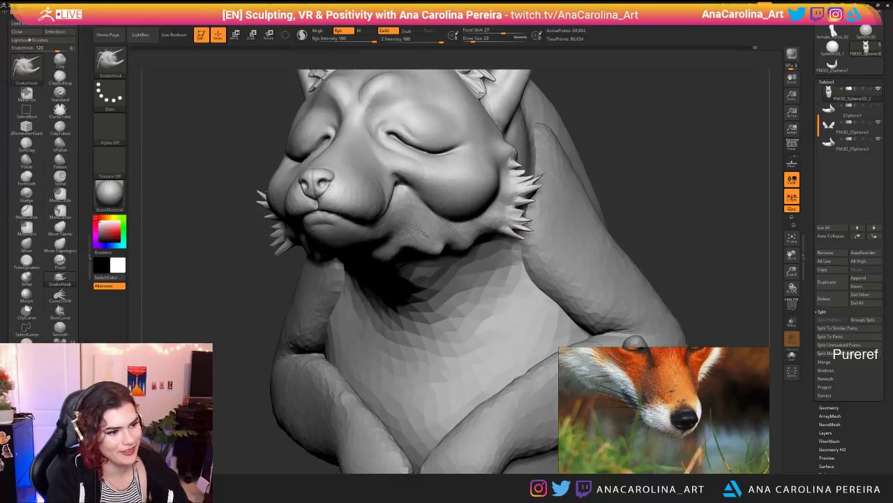
Step: Adjust the shape of the lower cheek fur spikes with SnakeHook, using draw sizes 44 and 29
mouse_move(490, 229)
mouse_down()
mouse_move(522, 231)
mouse_move(524, 206)
mouse_up()
key(ctrl+z)
mouse_move(606, 178)
mouse_down()
mouse_move(628, 155)
mouse_move(598, 120)
mouse_move(580, 241)
mouse_up()
key(f)
key(space)
shift+drag(404, 219, 396, 206)
drag(607, 241, 492, 271)
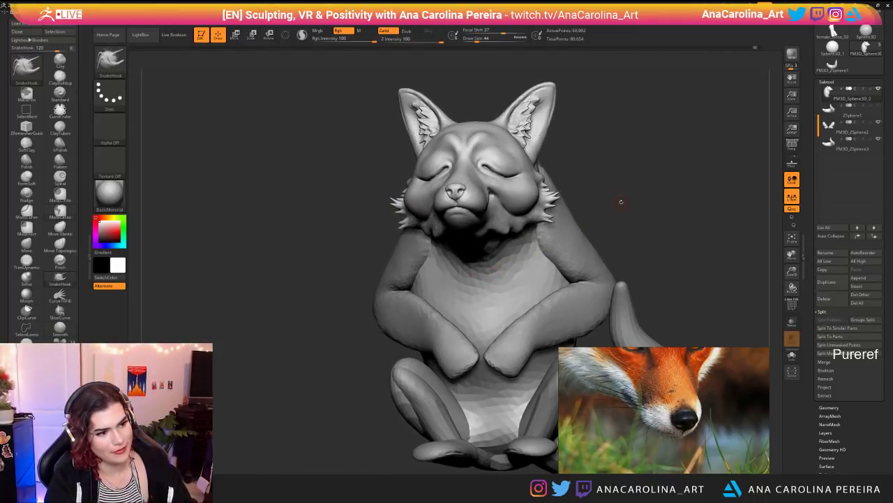
key(space)
drag(618, 201, 607, 167)
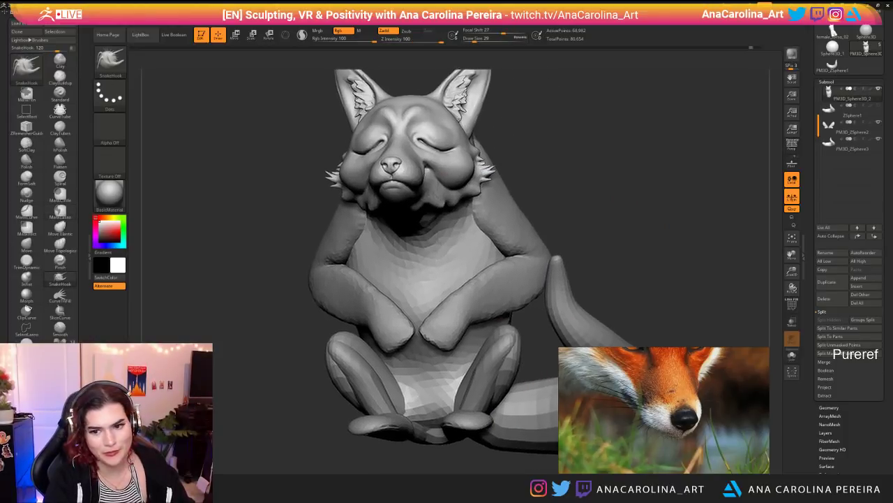
Step: Fill the gap between the upper and lower cheek clusters with small spikes using SnakeHook at draw size 27
alt+drag(607, 132, 588, 159)
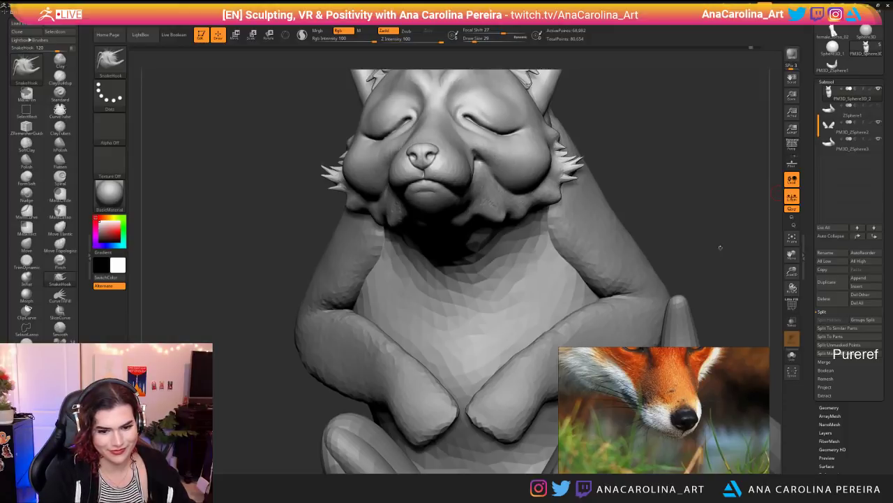
mouse_move(609, 175)
mouse_down()
mouse_move(562, 178)
mouse_move(549, 202)
mouse_move(538, 203)
mouse_up()
key(space)
alt+drag(656, 202, 607, 127)
mouse_move(607, 128)
mouse_down()
mouse_move(677, 126)
mouse_move(594, 129)
mouse_up()
alt+drag(593, 129, 618, 216)
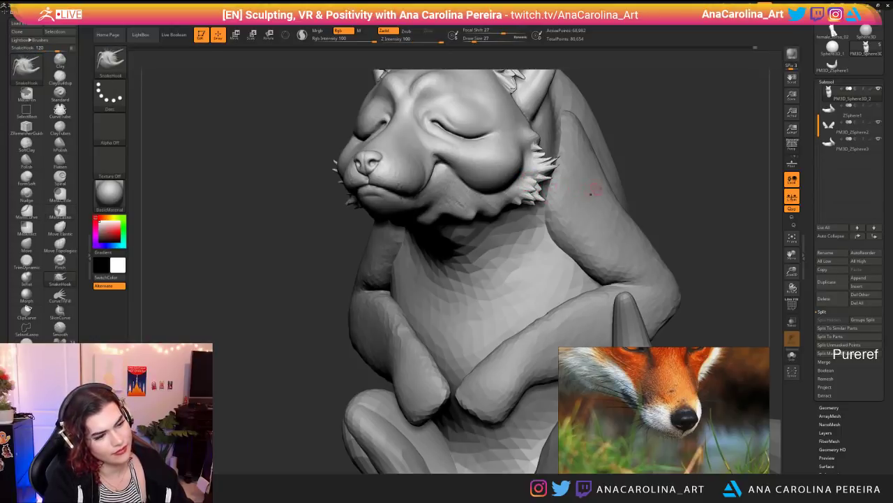
Step: Extend the row of fur spikes forward along the jawline with SnakeHook at draw size 27
mouse_move(620, 140)
alt+mouse_down()
mouse_move(591, 110)
mouse_move(650, 115)
mouse_move(660, 129)
mouse_move(594, 120)
mouse_move(624, 124)
mouse_move(639, 199)
mouse_move(607, 197)
alt+mouse_up()
key(shift)
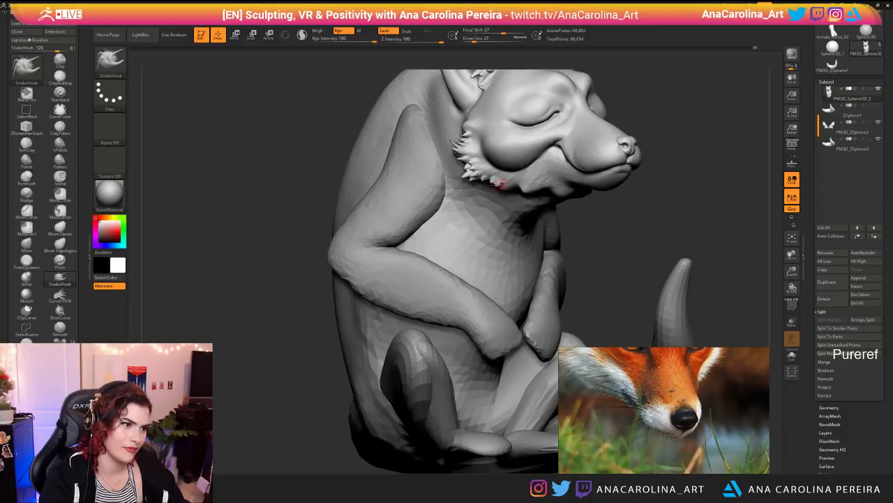
drag(704, 192, 590, 194)
drag(585, 283, 581, 282)
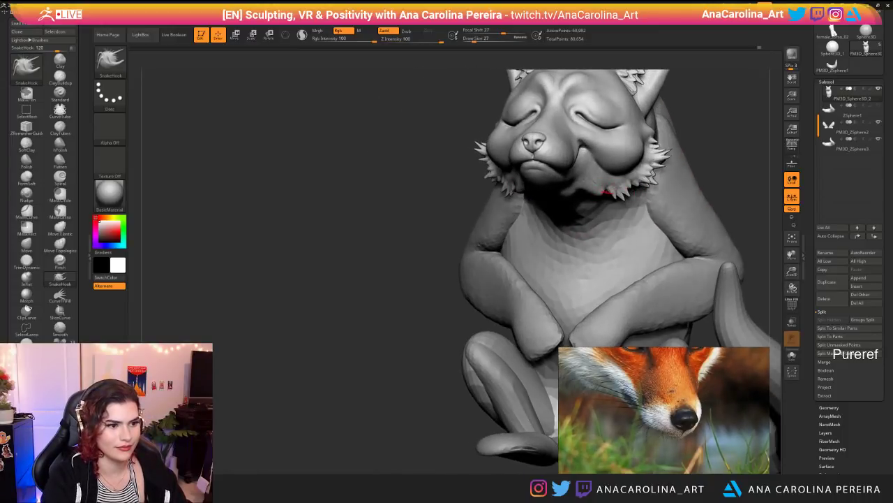
mouse_move(599, 192)
mouse_down()
mouse_move(598, 200)
mouse_move(589, 195)
mouse_move(605, 193)
mouse_up()
key(ctrl+z)
drag(723, 157, 698, 165)
key(ctrl+z)
mouse_move(599, 184)
mouse_down()
mouse_move(598, 194)
mouse_move(631, 194)
mouse_up()
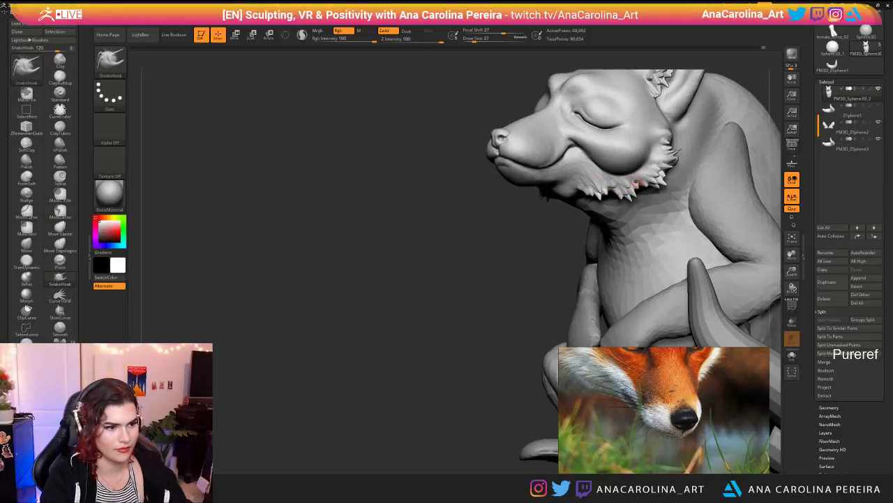
Step: Adjust the overall flow of the cheek and jaw fur with a larger SnakeHook brush at draw size 56
mouse_move(637, 181)
ctrl+right_down()
mouse_move(632, 279)
mouse_move(719, 276)
mouse_move(680, 286)
mouse_move(639, 248)
mouse_move(627, 263)
ctrl+right_up()
key(space)
click(661, 215)
mouse_move(688, 175)
right_down()
mouse_move(631, 174)
mouse_move(719, 156)
mouse_move(653, 166)
right_up()
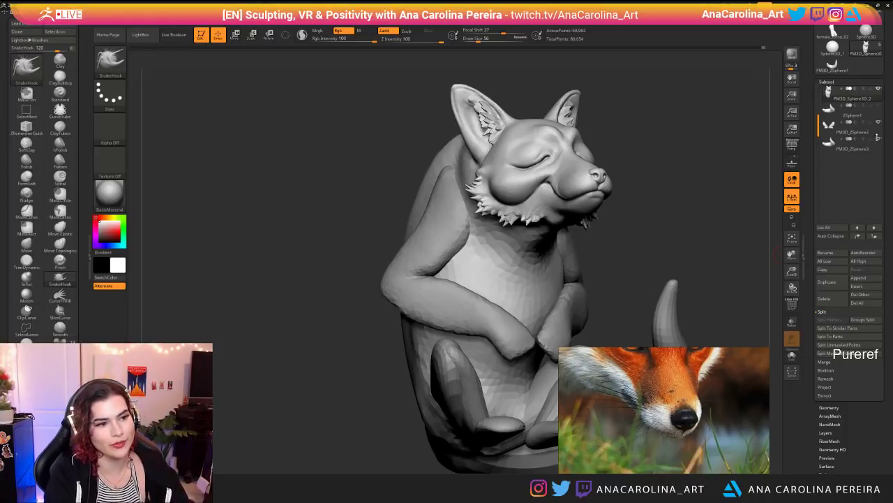
drag(604, 96, 568, 102)
alt+drag(688, 134, 626, 175)
Step: Refine and smooth the tufts along the jaw fur with SnakeHook at draw sizes 20 and 35
drag(475, 191, 488, 193)
key(ctrl+z)
key(s)
drag(587, 141, 548, 139)
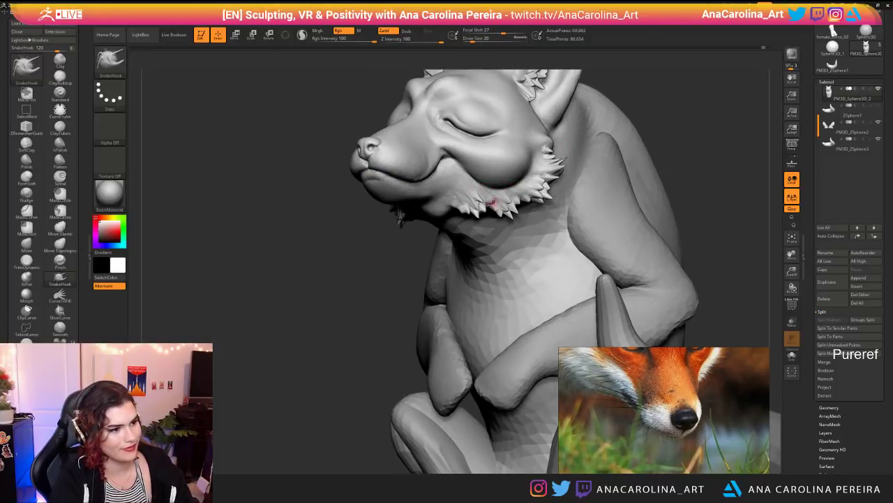
shift+drag(491, 195, 487, 193)
key(space)
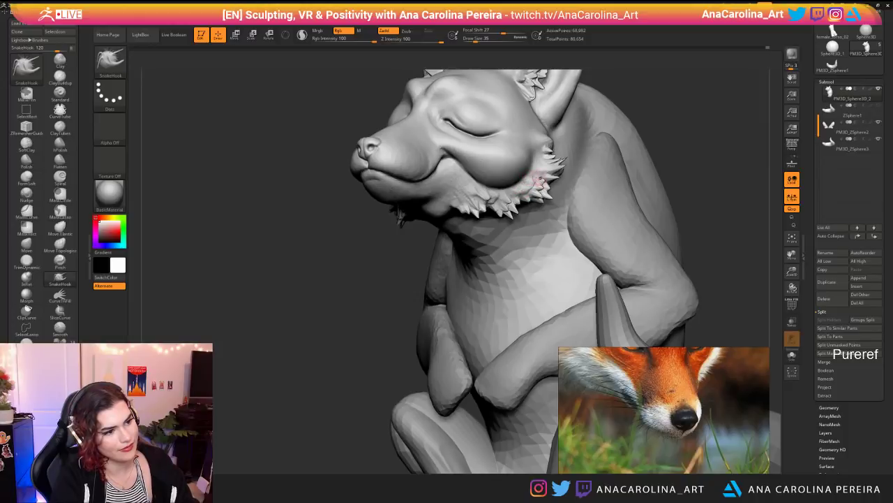
key(ctrl)
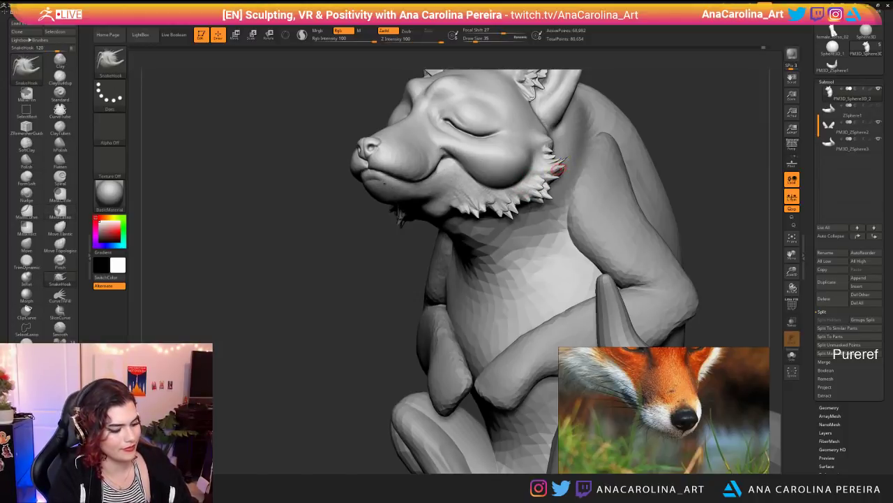
Step: Build up fur strands at the base of the cheek spikes with ClayBuildup at draw size 27 and enable Sculptris Pro
key(b)
key(c)
key(b)
key(space)
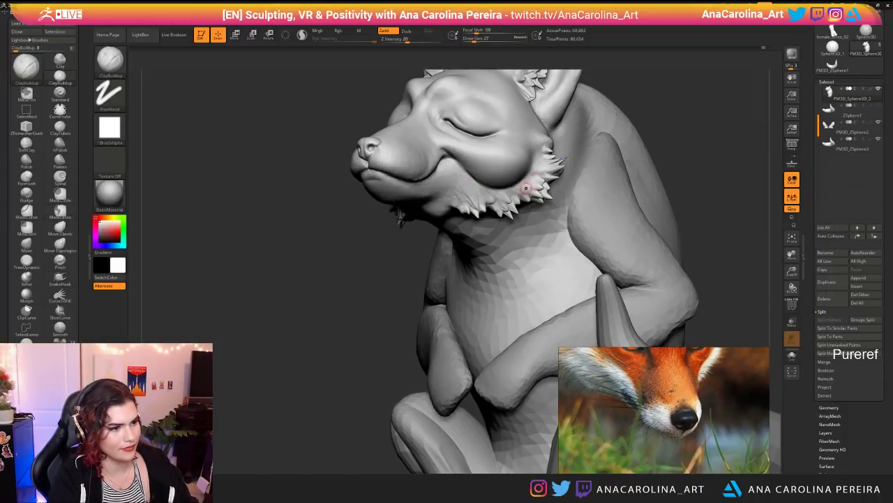
mouse_move(521, 183)
mouse_down()
mouse_move(545, 183)
mouse_move(531, 143)
mouse_up()
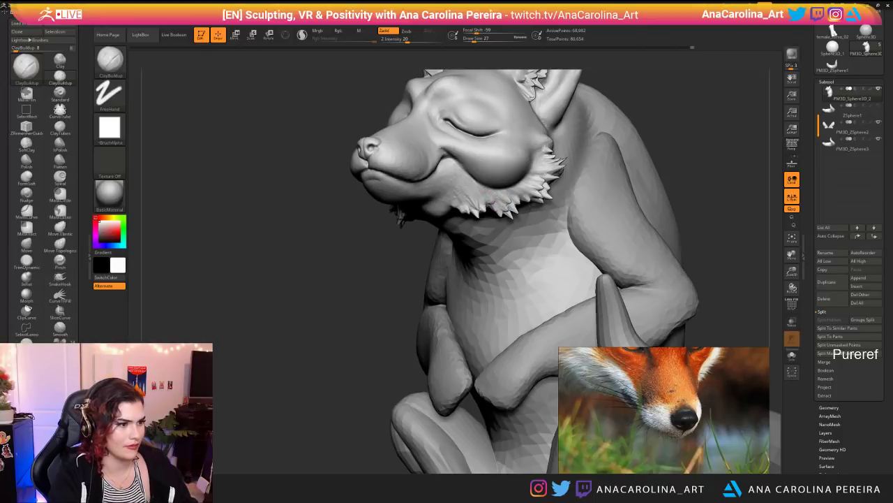
mouse_move(469, 177)
mouse_down()
mouse_move(488, 208)
mouse_move(521, 193)
mouse_move(535, 173)
mouse_up()
alt+drag(623, 89, 621, 76)
mouse_move(621, 91)
mouse_down()
mouse_move(705, 98)
mouse_move(663, 147)
mouse_up()
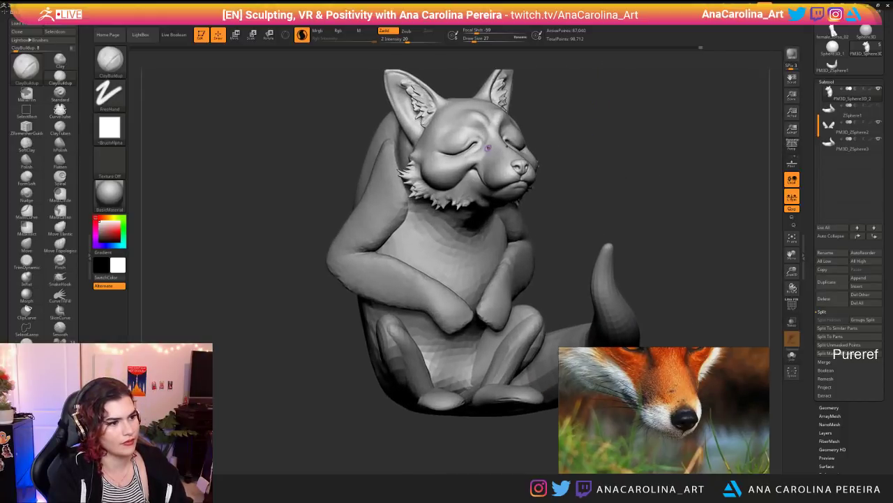
Step: Add ClayBuildup volume to the fur clumps along the jawline and under the cheek
drag(452, 194, 444, 199)
drag(587, 181, 642, 180)
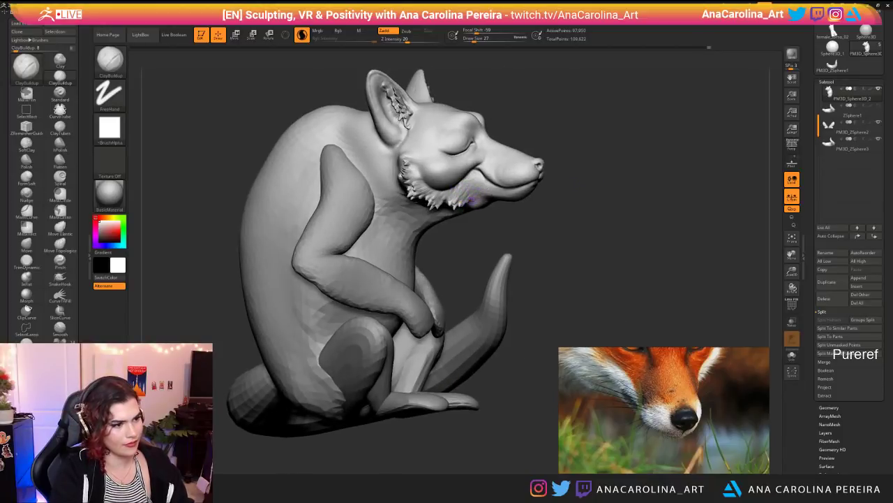
drag(463, 200, 455, 197)
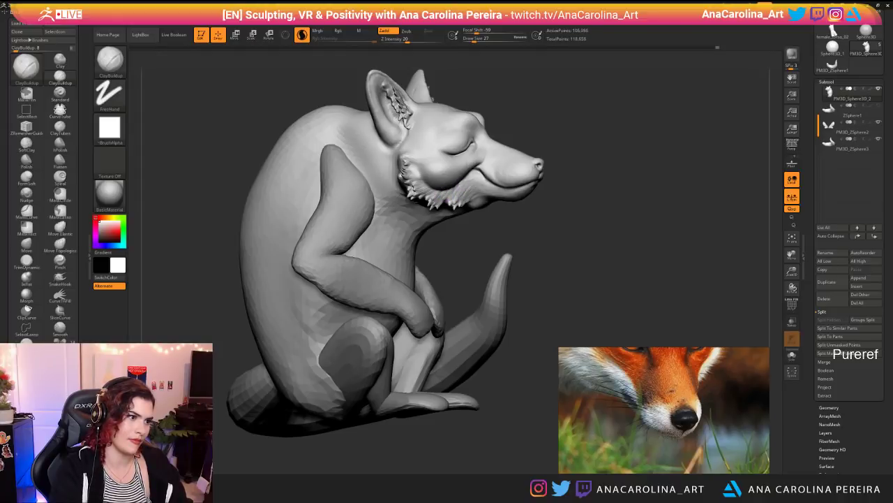
drag(608, 210, 460, 293)
mouse_move(573, 173)
mouse_down()
mouse_move(543, 198)
mouse_move(608, 176)
mouse_move(626, 130)
mouse_move(608, 113)
mouse_up()
key(shift)
mouse_move(412, 294)
alt+mouse_down()
mouse_move(429, 240)
mouse_move(518, 299)
mouse_move(465, 421)
mouse_move(497, 427)
alt+mouse_up()
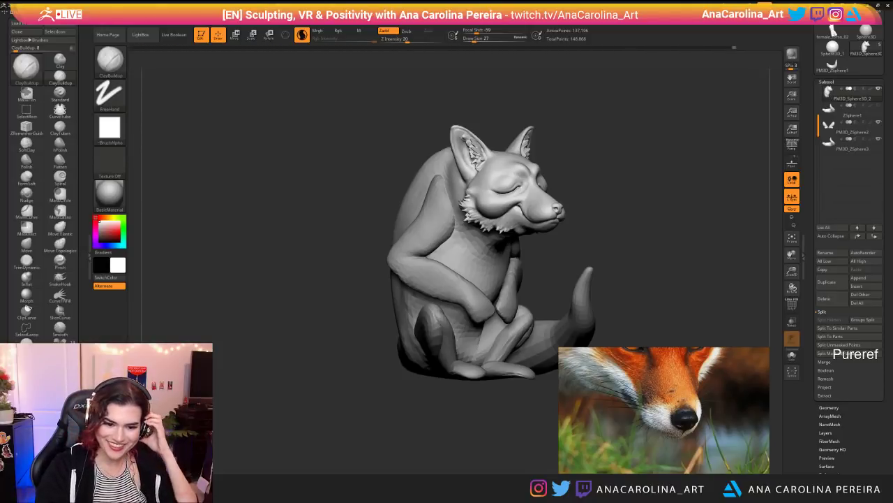
Step: Add more ClayBuildup strokes to the cheek and face fur, undoing the last stroke
mouse_move(597, 131)
mouse_down()
mouse_move(532, 128)
mouse_move(612, 200)
mouse_move(585, 314)
mouse_up()
mouse_move(493, 220)
mouse_down()
mouse_move(481, 232)
mouse_move(487, 199)
mouse_up()
mouse_move(492, 179)
mouse_down()
mouse_move(481, 191)
mouse_move(499, 183)
mouse_move(513, 191)
mouse_move(521, 165)
mouse_move(504, 171)
mouse_move(518, 183)
mouse_up()
key(ctrl+z)
alt+drag(567, 244, 545, 198)
mouse_move(575, 233)
mouse_down()
mouse_move(506, 236)
mouse_move(589, 233)
mouse_move(585, 207)
mouse_move(584, 234)
mouse_up()
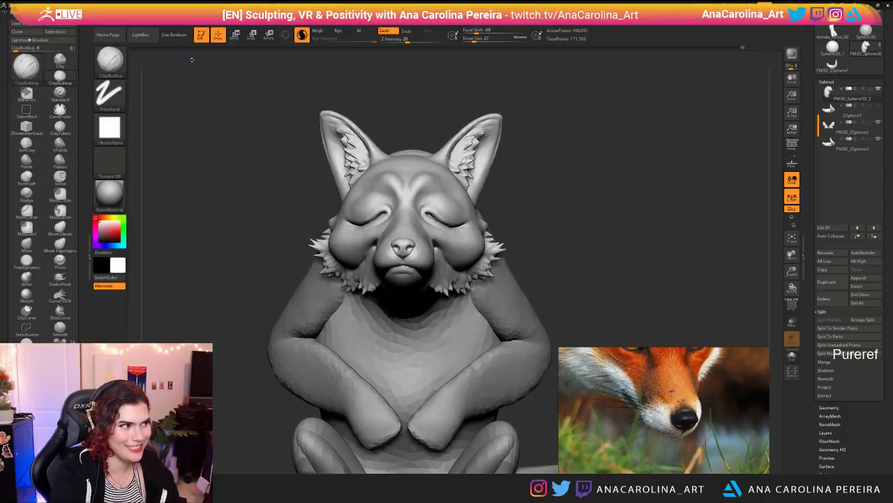
Step: Fill the head and torso subtool with white, pick a pink colour and select the Standard brush
click(171, 14)
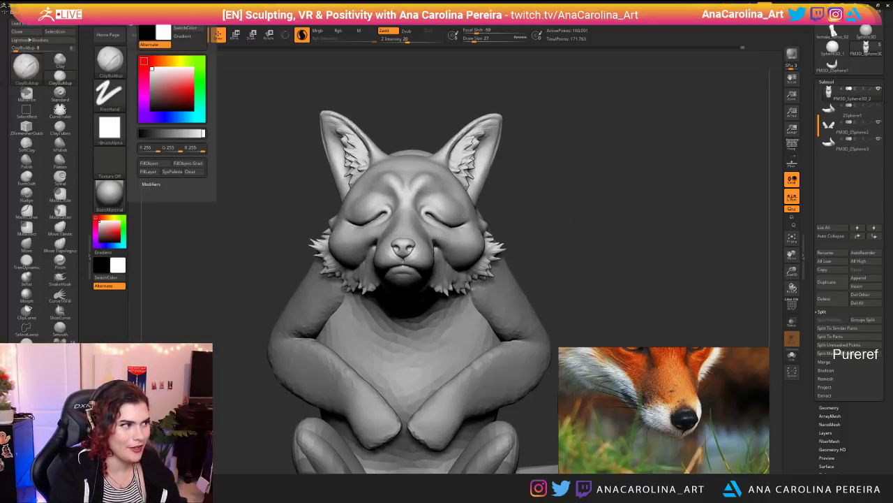
click(162, 166)
mouse_move(167, 87)
mouse_down()
mouse_move(144, 70)
mouse_move(175, 81)
mouse_up()
click(152, 61)
key(space)
drag(231, 111, 239, 111)
key(b)
key(s)
key(t)
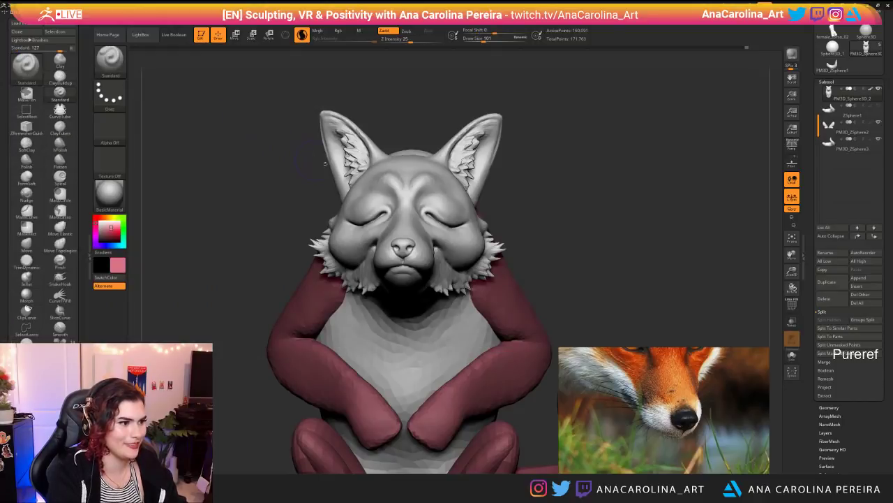
Step: Paint a soft pink blush on both cheeks with the Standard brush in Rgb-only mode at draw size 158
key(space)
drag(478, 199, 488, 279)
key(space)
click(480, 274)
click(462, 282)
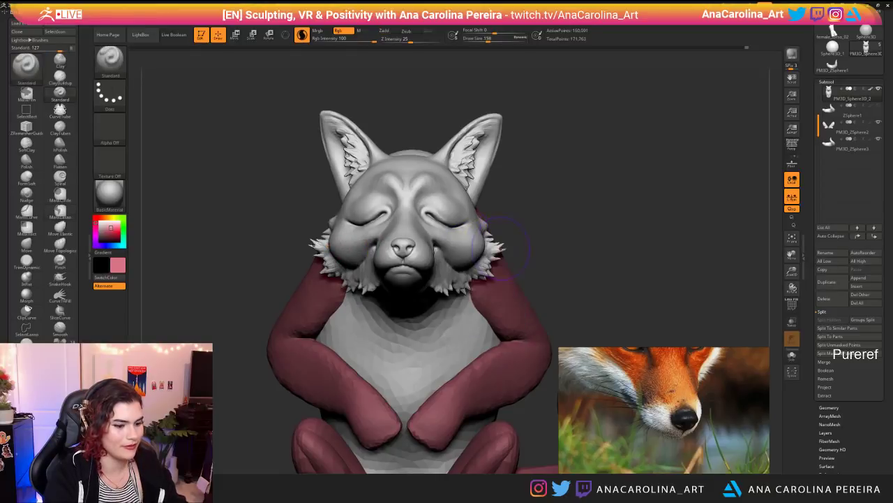
click(470, 241)
drag(518, 245, 569, 252)
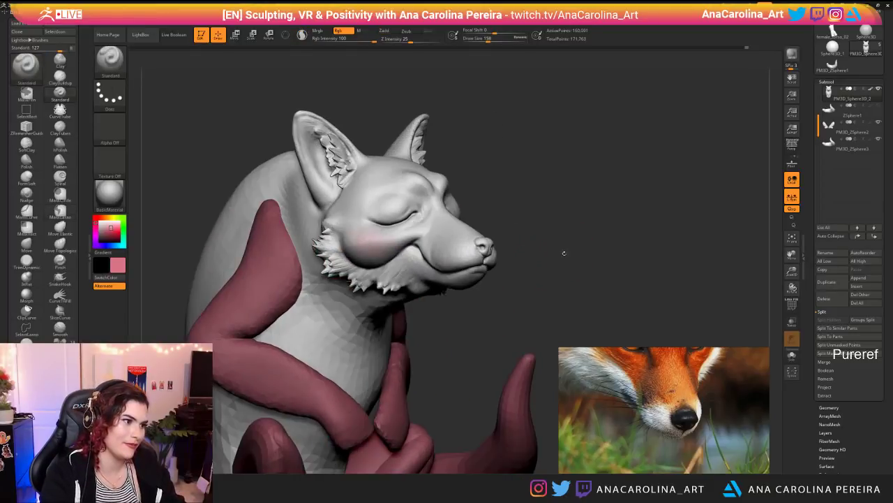
key(ctrl+z)
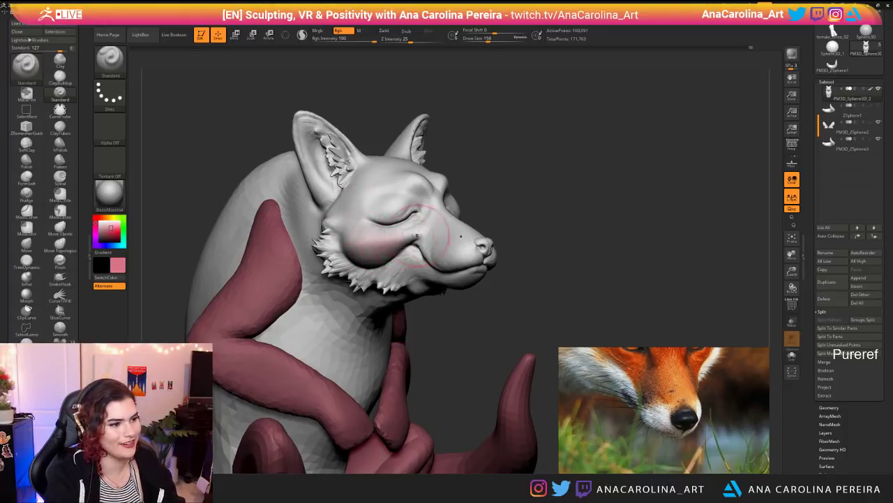
drag(447, 225, 522, 233)
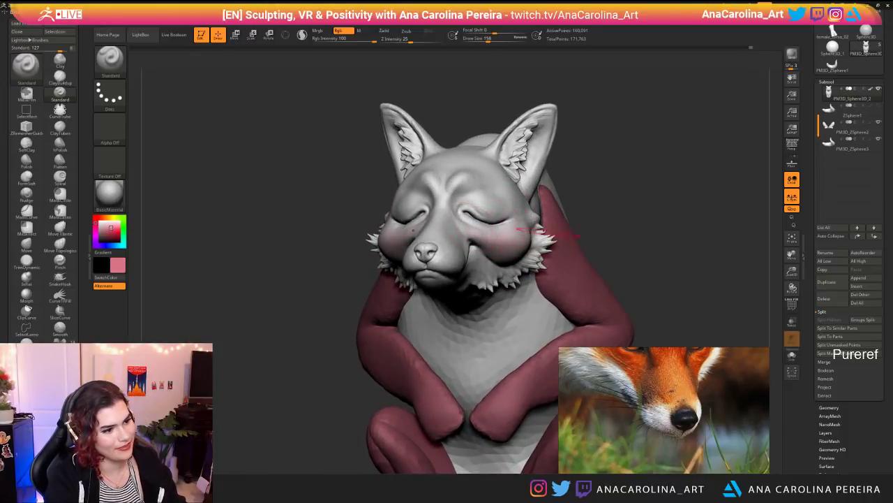
Step: Deepen the pink blush on the cheeks with another soft Standard brush stroke
drag(603, 222, 544, 217)
drag(603, 222, 653, 222)
alt+drag(534, 234, 586, 141)
alt+drag(586, 141, 635, 225)
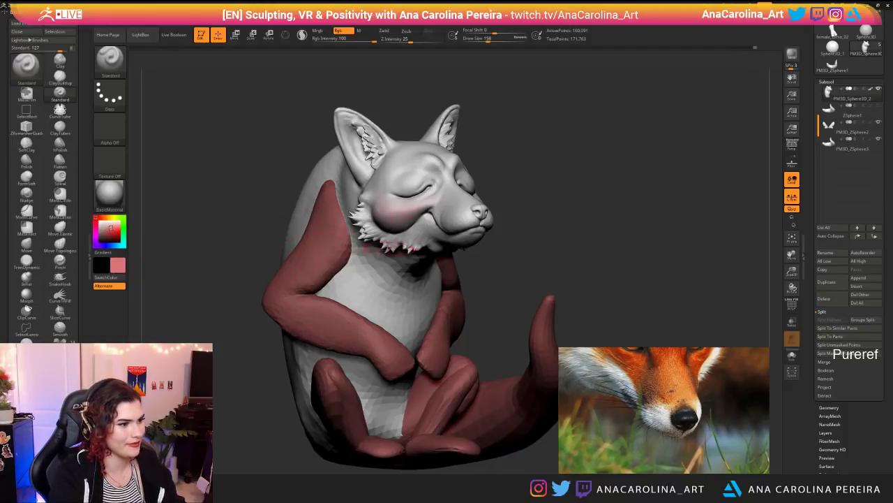
mouse_move(379, 201)
mouse_down()
mouse_move(396, 211)
mouse_move(409, 206)
mouse_up()
alt+drag(558, 209, 559, 158)
mouse_move(593, 159)
mouse_down()
mouse_move(518, 168)
mouse_move(688, 166)
mouse_up()
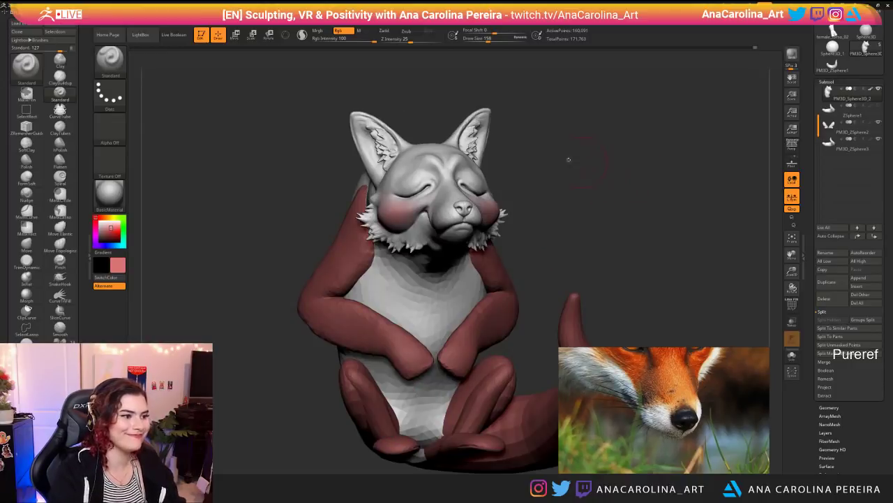
Step: Change the paint colour to white and save the project
click(99, 224)
click(98, 221)
drag(307, 191, 391, 162)
drag(528, 118, 661, 50)
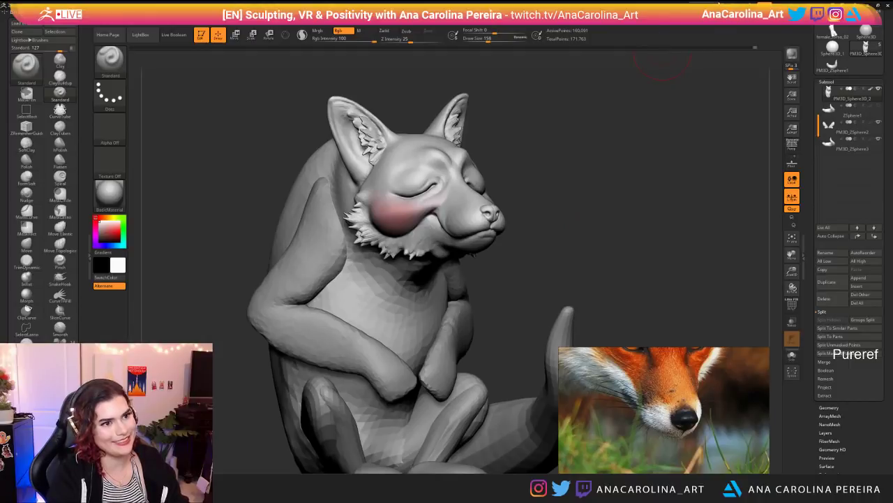
key(ctrl+s)
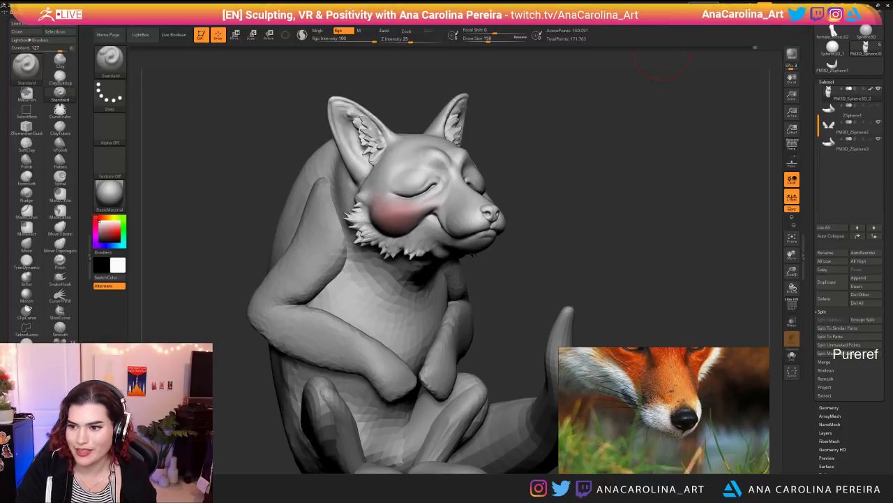
mouse_move(674, 255)
mouse_down()
mouse_move(609, 245)
mouse_move(699, 222)
mouse_move(706, 210)
mouse_move(672, 214)
mouse_up()
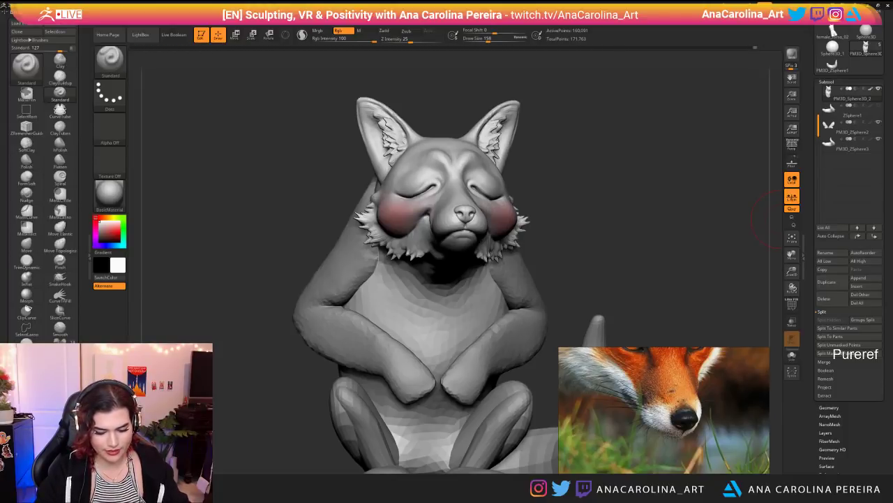
drag(541, 195, 594, 192)
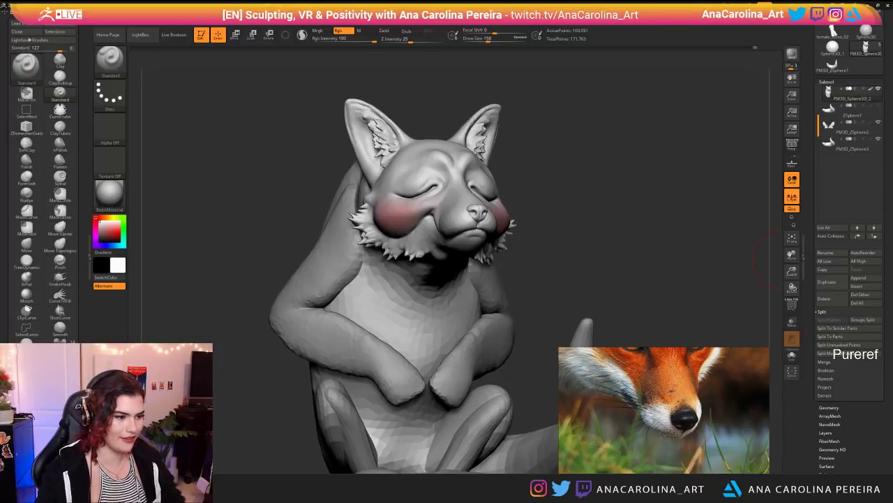
Step: Build up the throat under the jaw using the ClayBuildup brush with Sculptris Pro on
drag(712, 200, 680, 227)
key(b)
key(c)
key(b)
alt+drag(614, 189, 561, 217)
key(space)
mouse_move(439, 269)
mouse_down()
mouse_move(427, 260)
mouse_move(446, 251)
mouse_up()
key(backslash)
drag(552, 273, 506, 233)
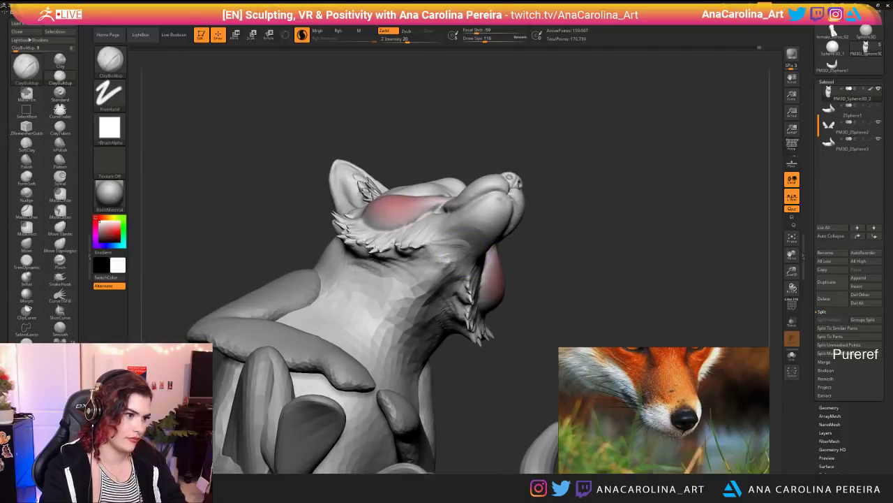
Step: Smooth the new clay beneath the chin and jaw, set the draw size to 128 and save the project
mouse_move(551, 266)
mouse_down()
mouse_move(604, 314)
mouse_move(555, 295)
mouse_up()
shift+drag(448, 270, 453, 243)
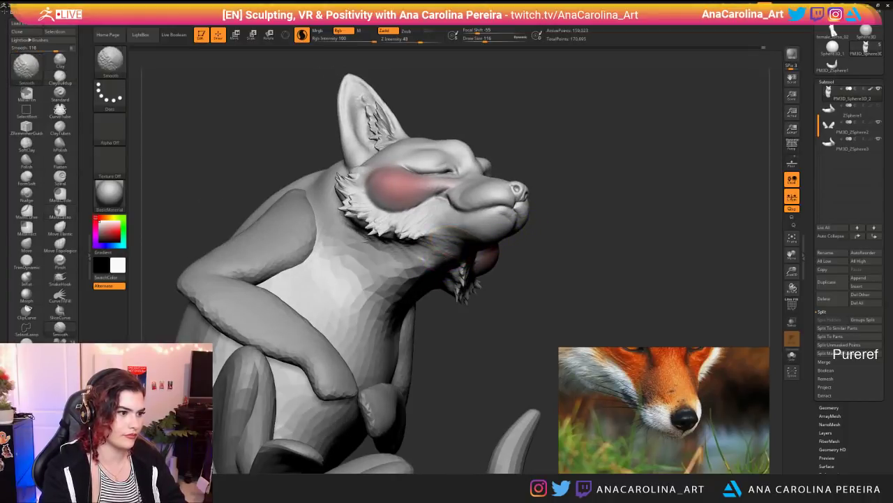
drag(499, 278, 523, 235)
shift+drag(436, 260, 452, 274)
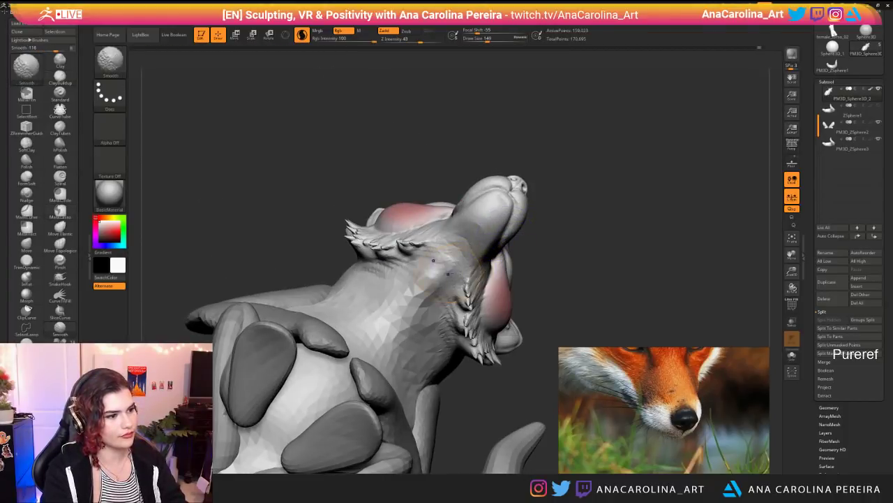
mouse_move(397, 335)
mouse_down()
mouse_move(542, 323)
mouse_move(518, 253)
mouse_move(532, 307)
mouse_move(527, 258)
mouse_up()
mouse_move(527, 258)
mouse_down()
mouse_move(482, 260)
mouse_move(489, 253)
mouse_move(566, 276)
mouse_move(563, 261)
mouse_move(531, 297)
mouse_up()
key(space)
drag(564, 253, 560, 252)
mouse_move(560, 293)
alt+mouse_down()
mouse_move(563, 244)
mouse_move(384, 253)
alt+mouse_up()
mouse_move(388, 374)
alt+mouse_down()
mouse_move(391, 244)
mouse_move(543, 211)
mouse_move(593, 223)
mouse_move(605, 287)
mouse_move(677, 283)
mouse_move(625, 282)
alt+mouse_up()
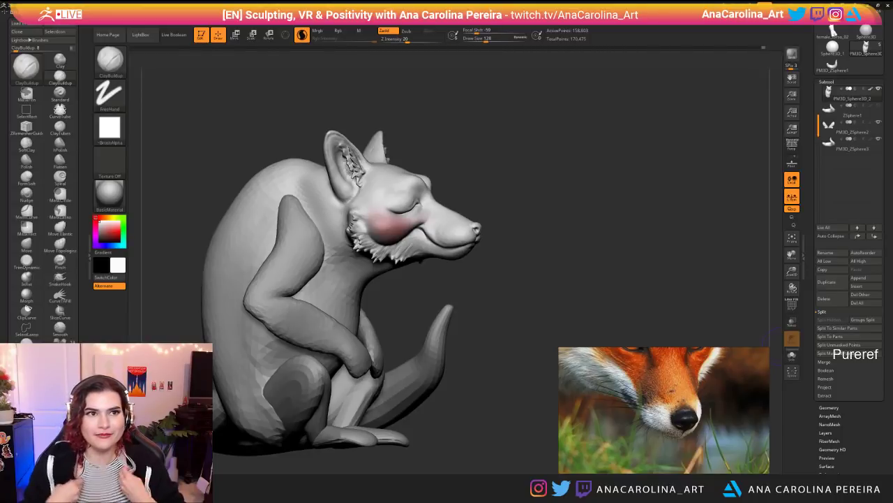
key(ctrl+s)
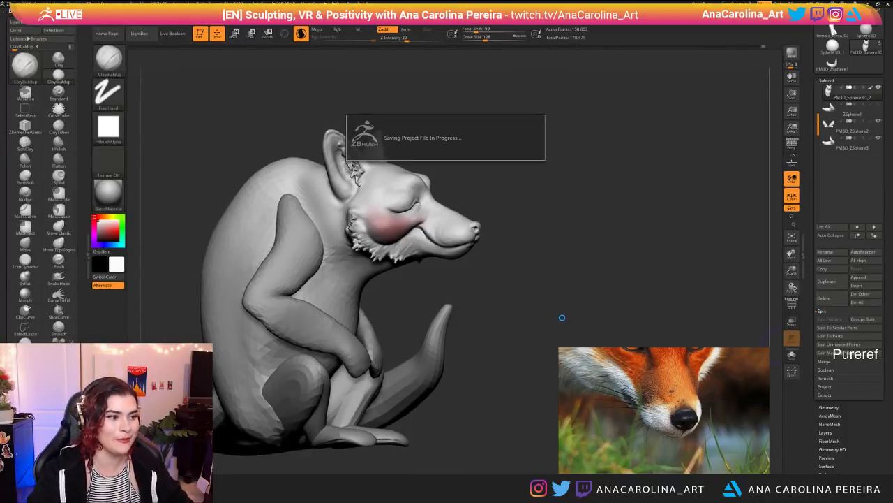
Step: Switch the paint colour to black and set up the Standard brush in Rgb mode with Rgb Intensity 4
drag(720, 313, 594, 282)
alt+drag(534, 235, 534, 248)
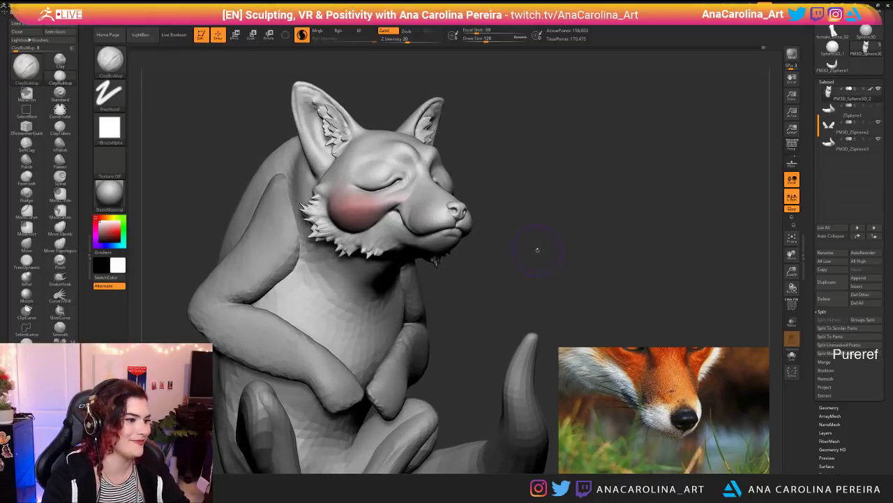
drag(173, 212, 217, 220)
key(v)
mouse_move(517, 184)
alt+mouse_down()
mouse_move(513, 157)
mouse_move(461, 171)
mouse_move(585, 196)
mouse_move(564, 187)
mouse_move(534, 251)
alt+mouse_up()
key(b)
key(t)
key(space)
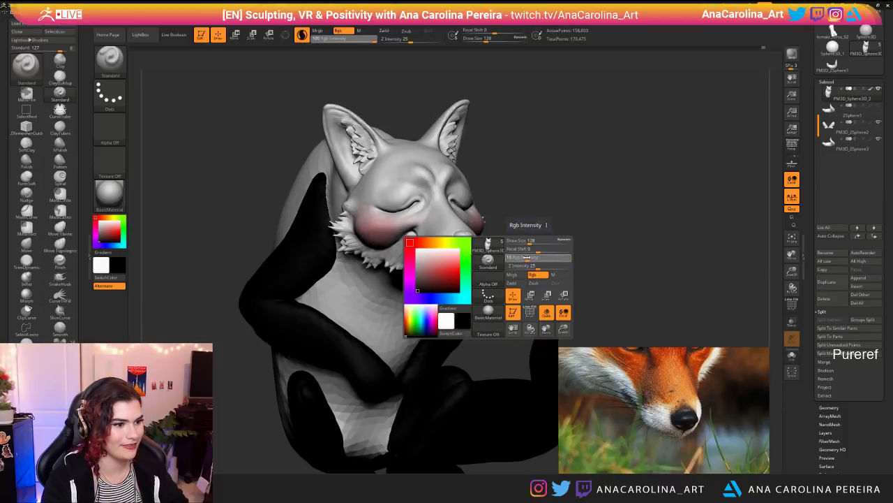
mouse_move(521, 257)
mouse_down()
mouse_move(538, 241)
mouse_move(457, 237)
mouse_move(469, 226)
mouse_up()
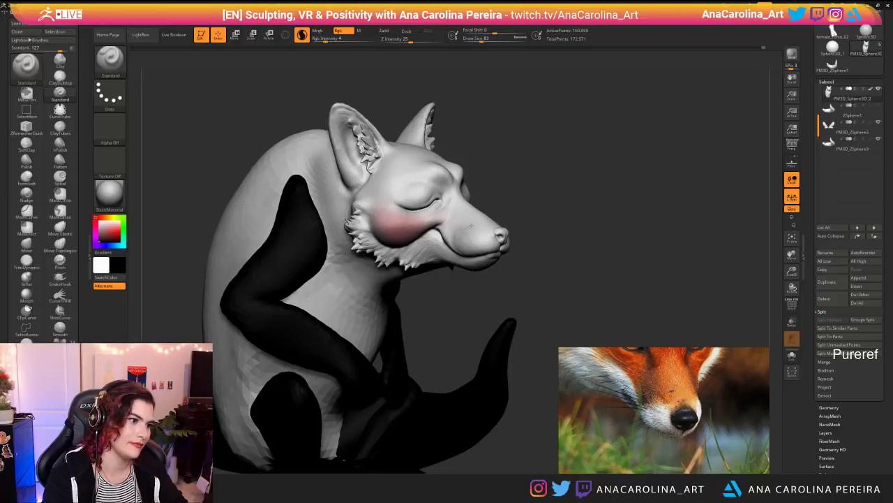
Step: Undo the black stroke on the muzzle, turn off Sculptris Pro and dab soft black on the nose
key(ctrl+z)
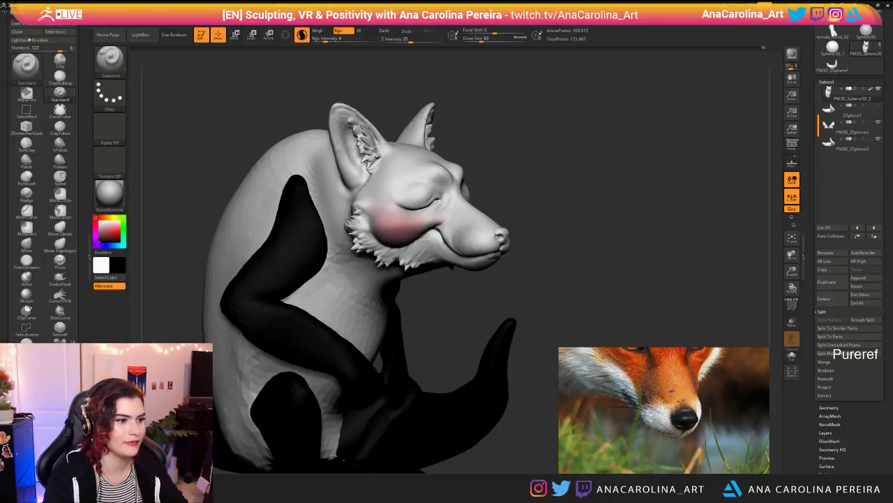
drag(462, 245, 480, 229)
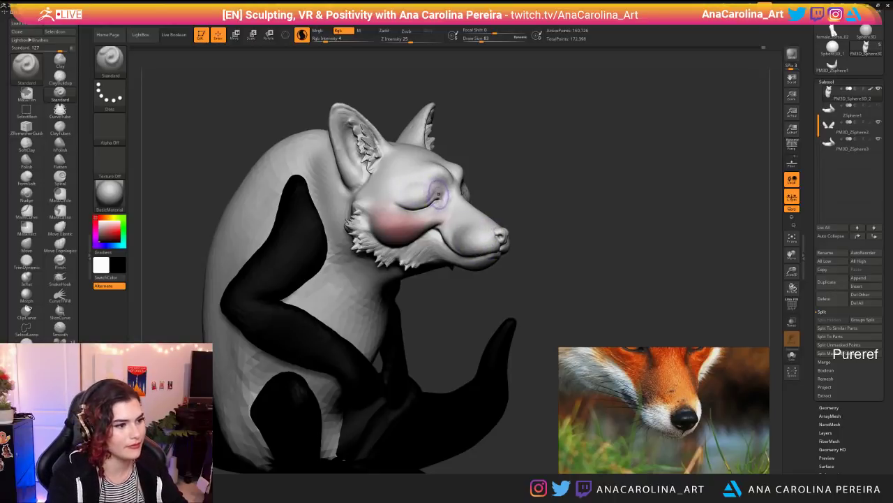
key(backslash)
drag(583, 202, 463, 193)
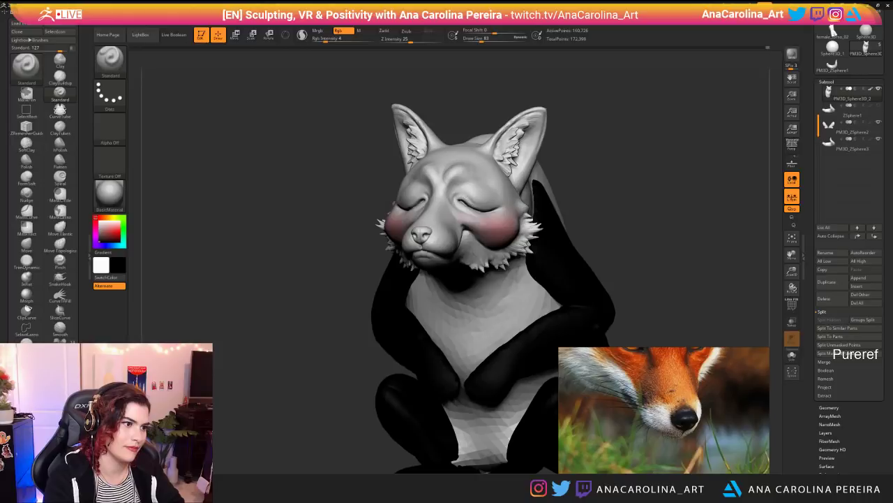
mouse_move(414, 234)
mouse_down()
mouse_move(426, 231)
mouse_move(416, 236)
mouse_up()
drag(582, 202, 681, 208)
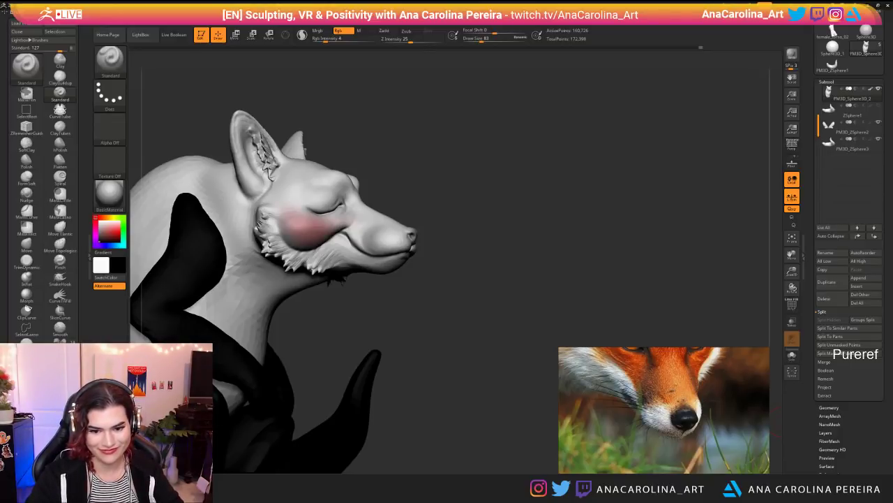
drag(466, 177, 358, 169)
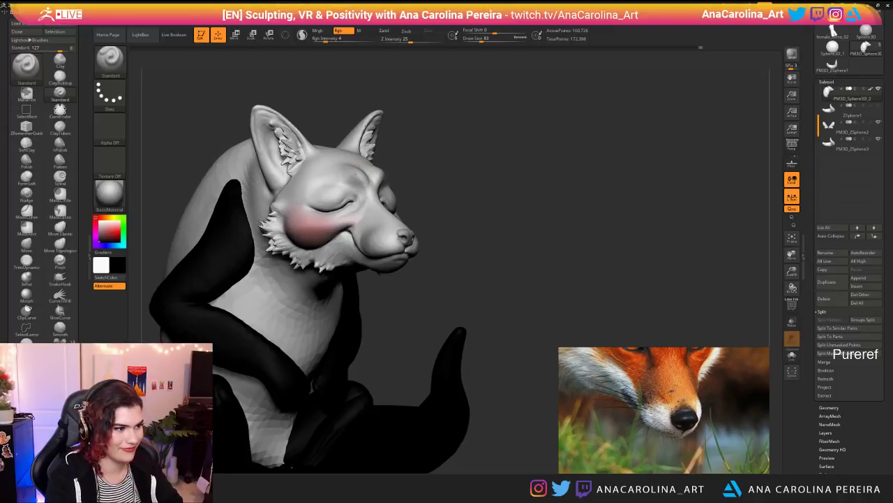
Step: Undo the last paint stroke, shade the muzzle lightly with black and reduce the draw size to 44
drag(432, 155, 391, 174)
key(ctrl+z)
drag(542, 186, 562, 197)
mouse_move(382, 210)
mouse_down()
mouse_move(373, 205)
mouse_move(383, 211)
mouse_move(372, 237)
mouse_up()
key(space)
key(space)
drag(464, 192, 419, 197)
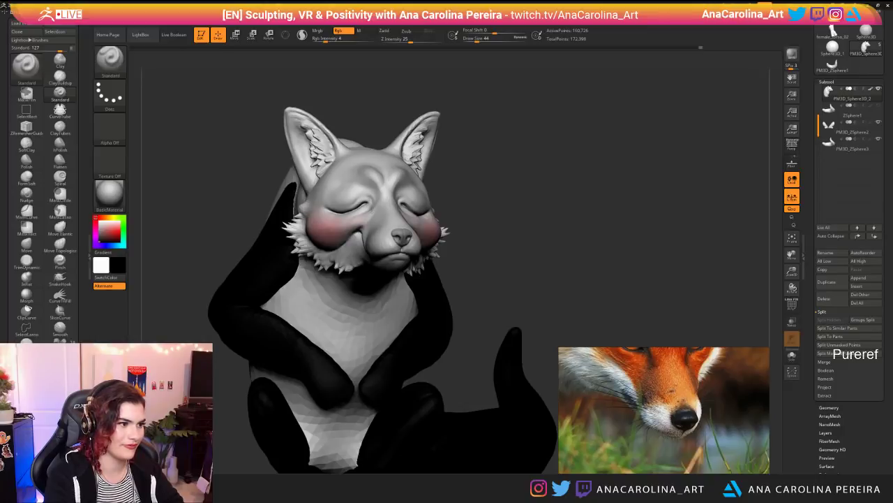
drag(513, 202, 474, 205)
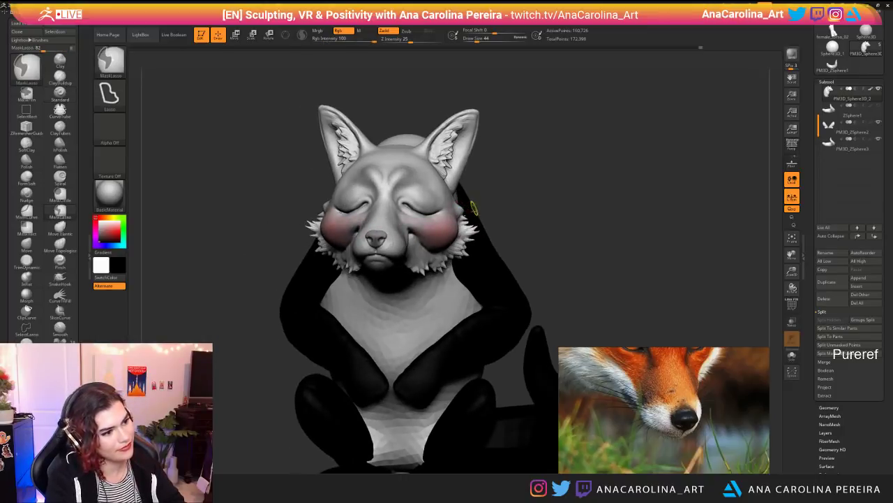
Step: Paint soft black shading over the tips and backs of the ears at draw size 104
key(space)
drag(404, 205, 413, 205)
key(space)
mouse_move(489, 145)
mouse_down()
mouse_move(481, 142)
mouse_move(538, 145)
mouse_up()
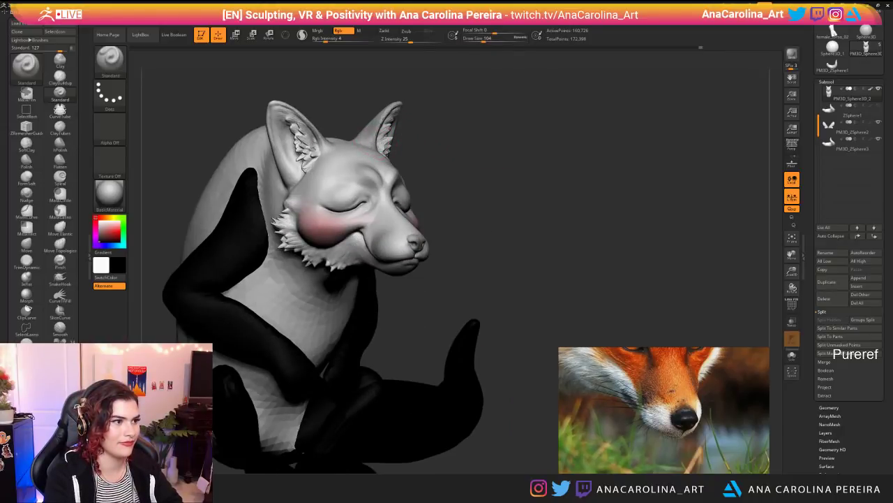
drag(537, 160, 454, 162)
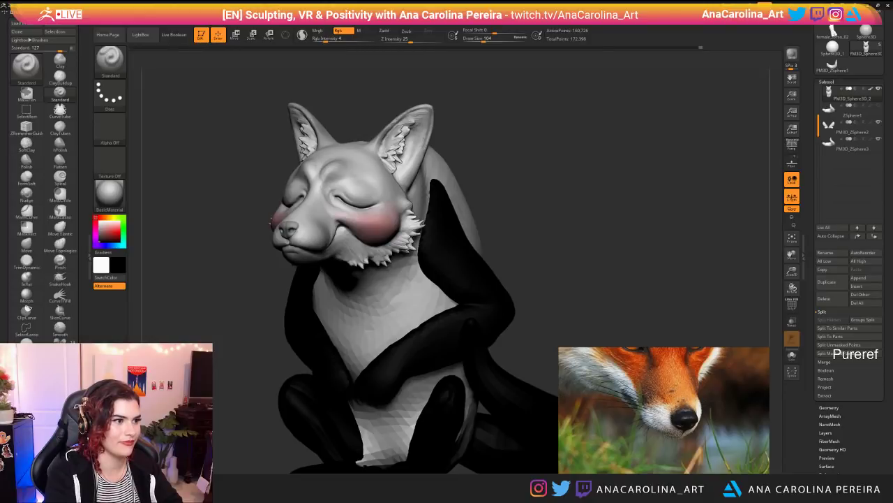
drag(426, 118, 417, 176)
drag(545, 161, 394, 157)
drag(439, 107, 456, 150)
mouse_move(405, 150)
mouse_down()
mouse_move(349, 203)
mouse_move(440, 104)
mouse_up()
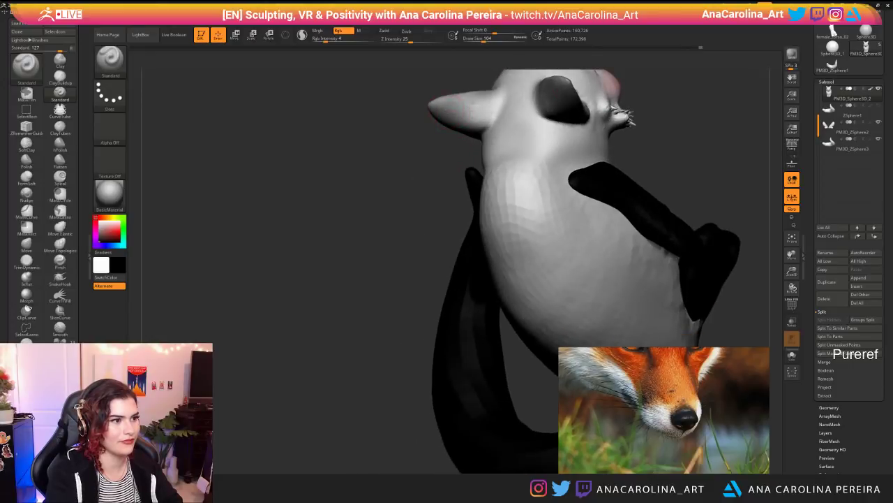
drag(444, 175, 540, 188)
drag(427, 97, 406, 104)
mouse_move(475, 139)
alt+mouse_down()
mouse_move(492, 258)
mouse_move(516, 189)
alt+mouse_up()
drag(508, 244, 518, 225)
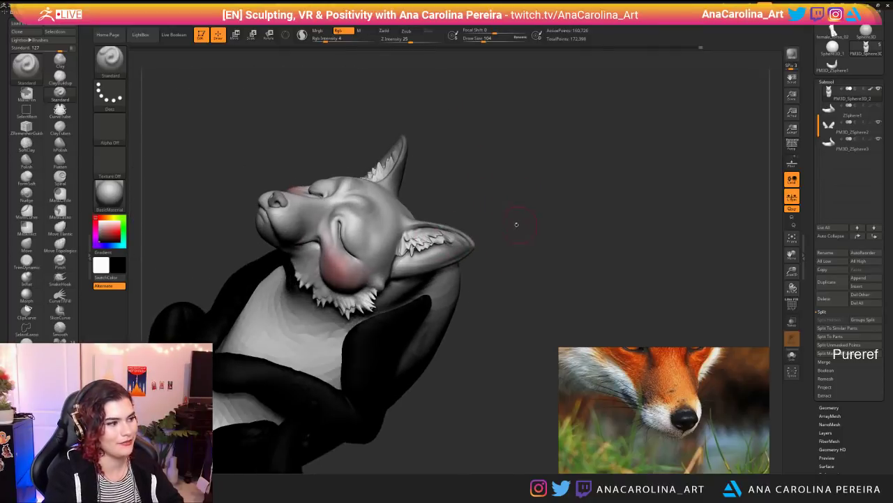
Step: Switch the colour to white and paint over the inside of the ear
key(v)
drag(433, 230, 459, 244)
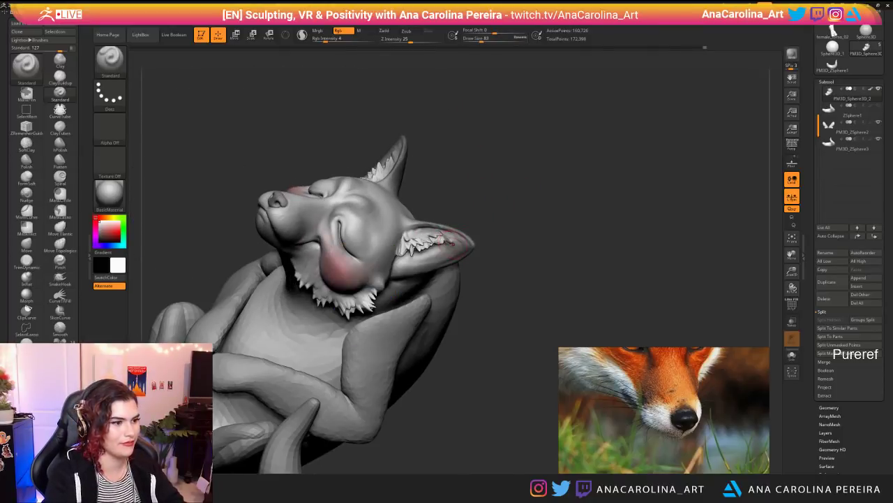
mouse_move(489, 210)
mouse_down()
mouse_move(561, 283)
mouse_move(561, 216)
mouse_move(482, 227)
mouse_up()
mouse_move(559, 238)
alt+mouse_down()
mouse_move(555, 227)
mouse_move(555, 262)
mouse_move(554, 206)
mouse_move(551, 218)
mouse_move(542, 215)
alt+mouse_up()
Step: Switch the colour back to black, set the draw size to 35 and undo a test stroke on the nose
key(v)
key(space)
drag(482, 209, 538, 205)
key(space)
mouse_move(503, 252)
mouse_down()
mouse_move(485, 246)
mouse_move(480, 257)
mouse_move(487, 246)
mouse_up()
key(ctrl+z)
Step: Darken the tip of the nose with black strokes from the side, above and below
drag(559, 254, 601, 258)
mouse_move(520, 248)
mouse_down()
mouse_move(516, 255)
mouse_move(564, 251)
mouse_move(569, 307)
mouse_up()
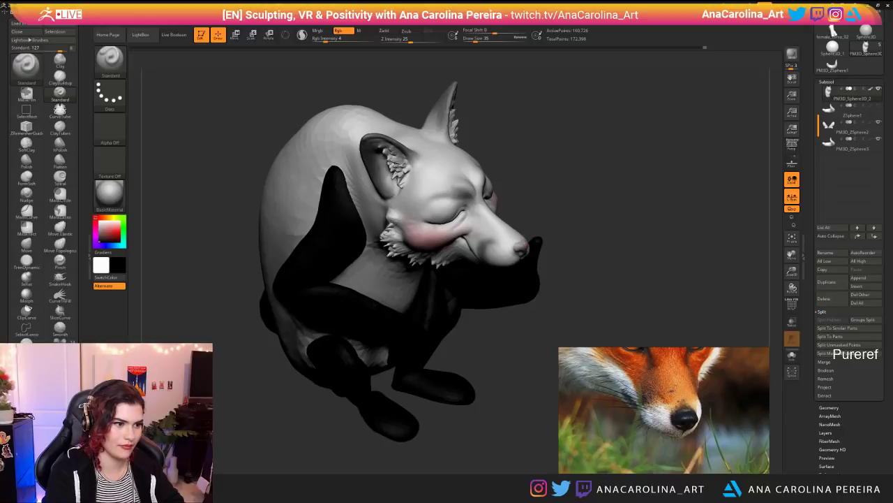
drag(515, 246, 523, 245)
drag(594, 266, 550, 286)
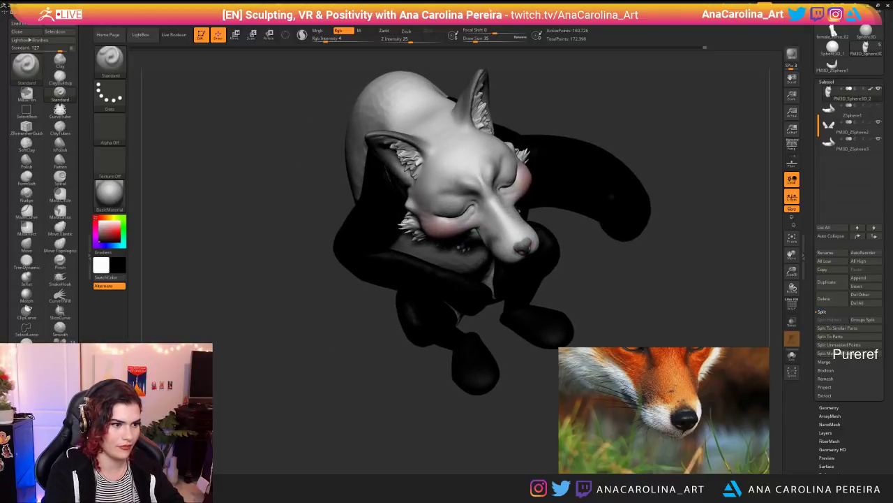
drag(593, 276, 519, 209)
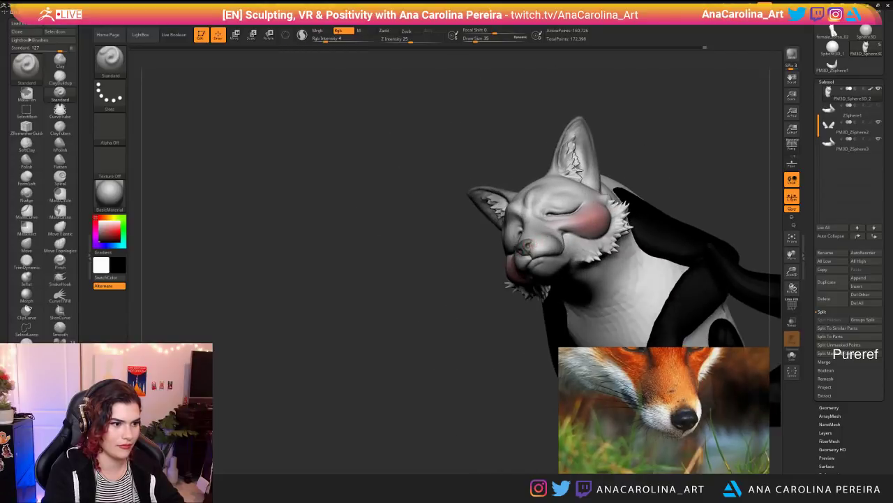
drag(529, 241, 528, 250)
mouse_move(505, 316)
mouse_down()
mouse_move(594, 314)
mouse_move(607, 269)
mouse_up()
drag(545, 273, 520, 286)
Step: Shade the lower cheek fur lightly with black at draw size 62 and enlarge the brush
key(space)
click(536, 264)
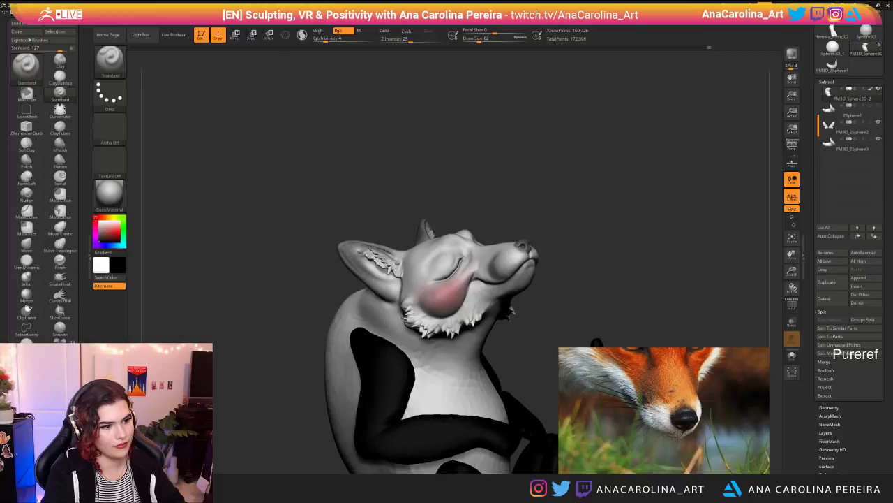
mouse_move(432, 328)
mouse_down()
mouse_move(377, 335)
mouse_move(439, 335)
mouse_up()
key(space)
click(591, 229)
alt+drag(593, 240, 598, 283)
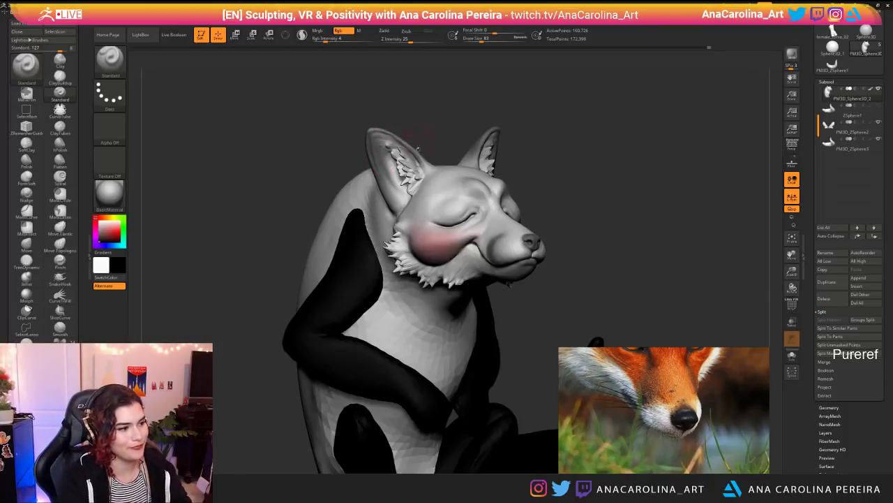
Step: Set the painting colour to a light orange for the fox's fur
drag(421, 142, 165, 199)
click(104, 218)
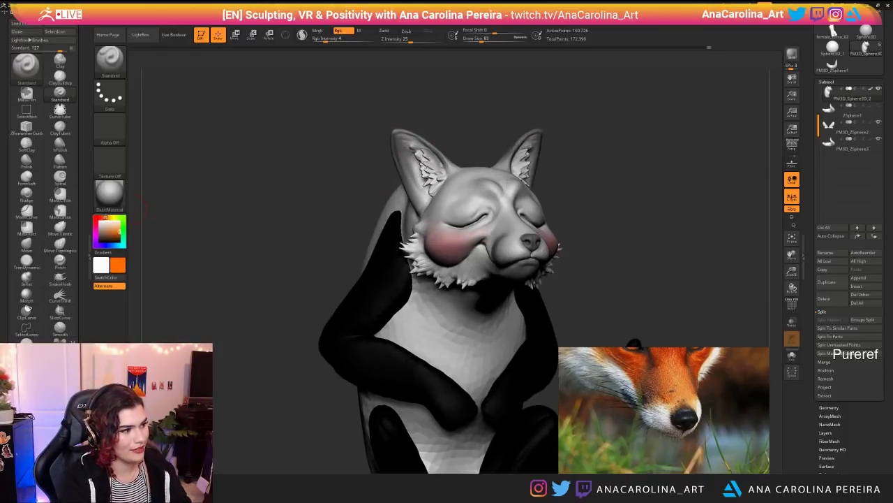
drag(146, 230, 297, 217)
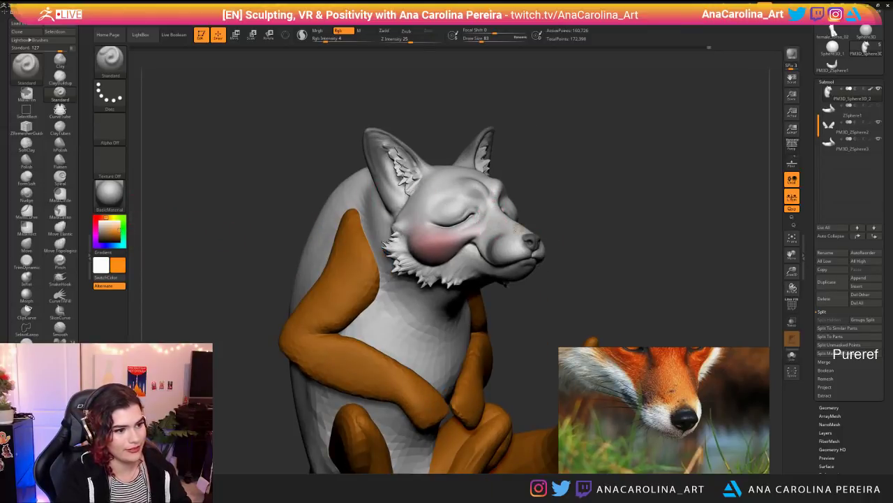
Step: Try painting orange fur along the snout, forehead and brows, and undo the strokes
mouse_move(534, 205)
mouse_down()
mouse_move(538, 241)
mouse_move(509, 238)
mouse_move(514, 245)
mouse_up()
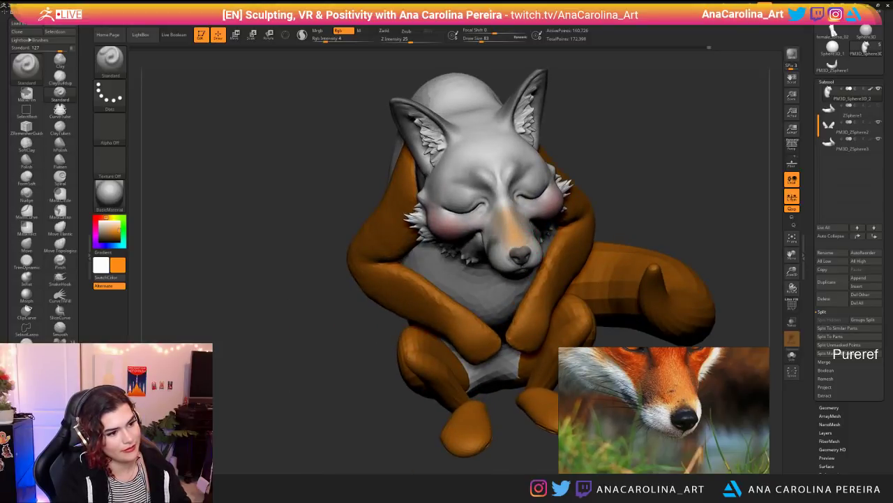
drag(504, 204, 492, 153)
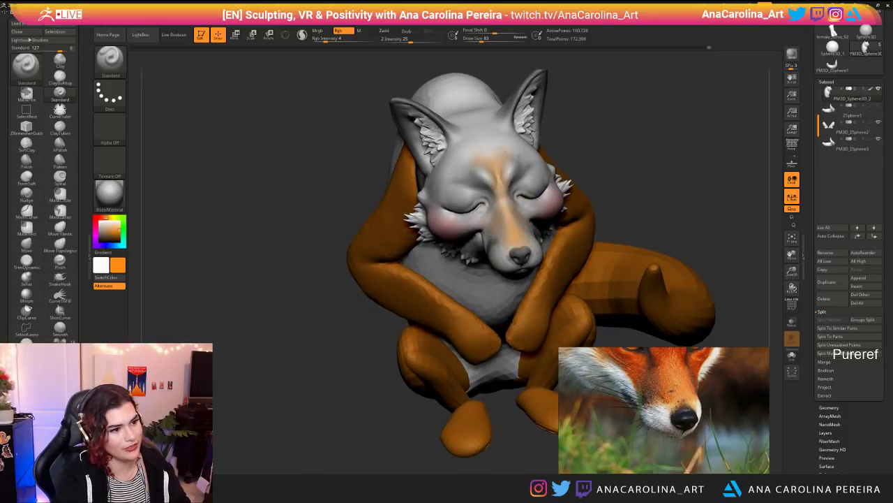
drag(451, 174, 452, 158)
key(space)
mouse_move(506, 145)
mouse_down()
mouse_move(518, 145)
mouse_move(494, 127)
mouse_move(485, 143)
mouse_up()
mouse_move(587, 128)
mouse_down()
mouse_move(632, 114)
mouse_move(595, 114)
mouse_up()
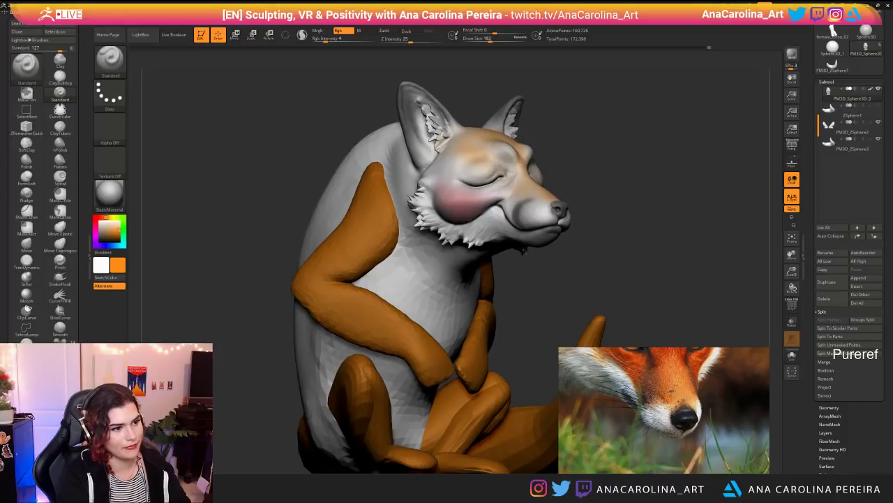
mouse_move(497, 167)
mouse_down()
mouse_move(451, 168)
mouse_move(472, 177)
mouse_up()
alt+drag(593, 223, 435, 196)
mouse_move(439, 245)
alt+mouse_down()
mouse_move(439, 211)
mouse_move(545, 213)
mouse_move(451, 235)
alt+mouse_up()
key(ctrl+z)
key(ctrl+z)
key(ctrl+z)
Step: Examine the whole sitting fox from several angles and distances
mouse_move(529, 180)
mouse_down()
mouse_move(542, 126)
mouse_move(551, 171)
mouse_move(659, 152)
mouse_up()
right_click(672, 155)
right_drag(657, 153, 687, 110)
right_drag(687, 110, 379, 218)
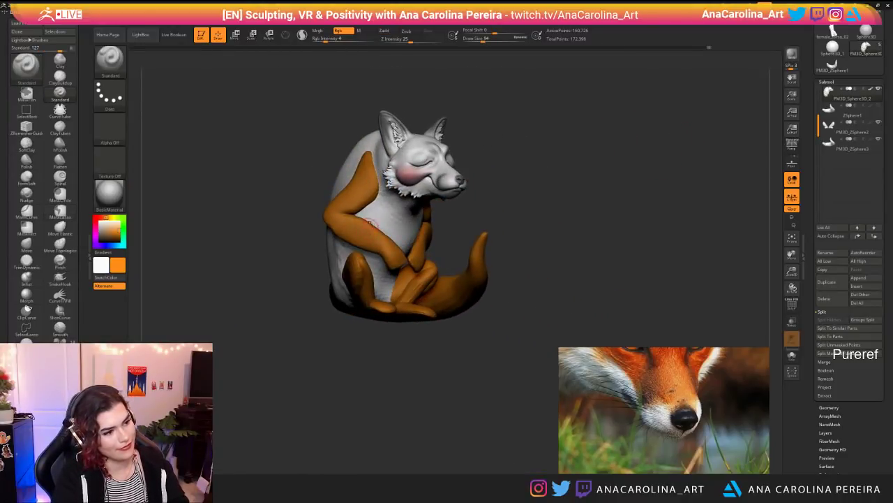
right_drag(472, 236, 581, 203)
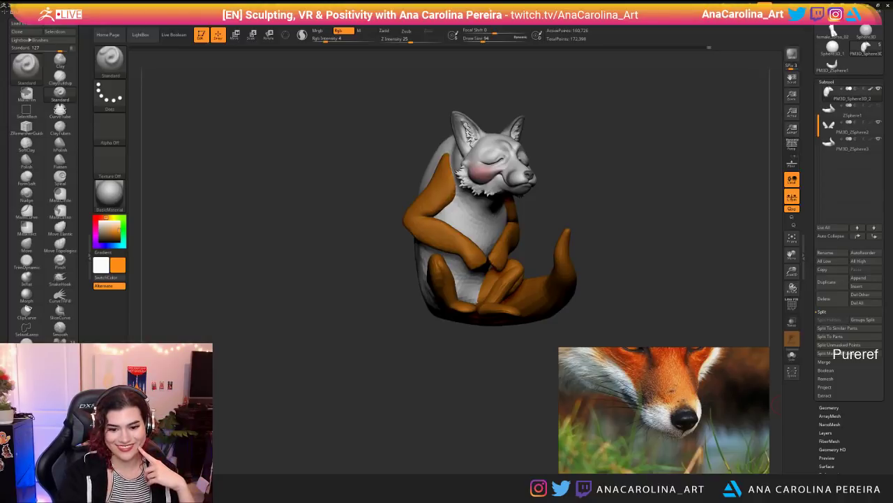
drag(307, 265, 370, 300)
alt+drag(522, 217, 388, 273)
drag(550, 277, 481, 280)
Step: Browse the fox reference photos and enlarge the side-profile portrait
scroll(659, 417, down, 5)
middle_drag(647, 412, 770, 449)
middle_drag(642, 448, 654, 465)
scroll(654, 465, down, 3)
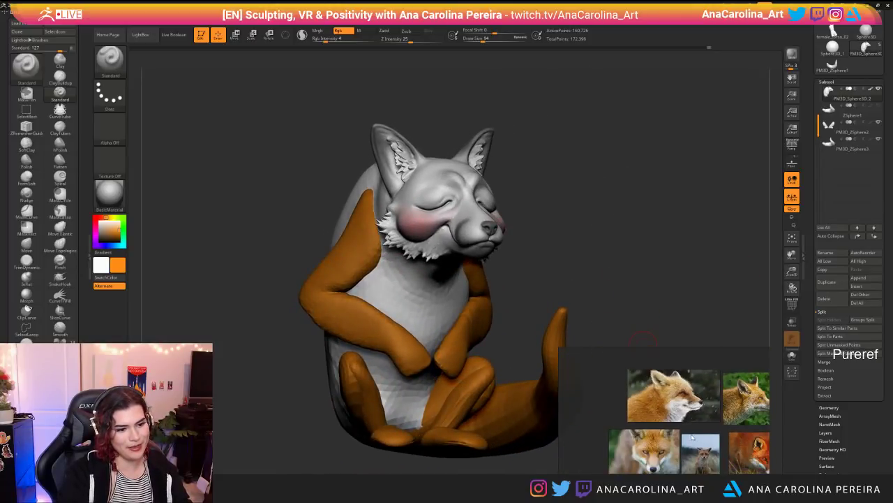
middle_drag(653, 421, 622, 442)
scroll(621, 441, up, 4)
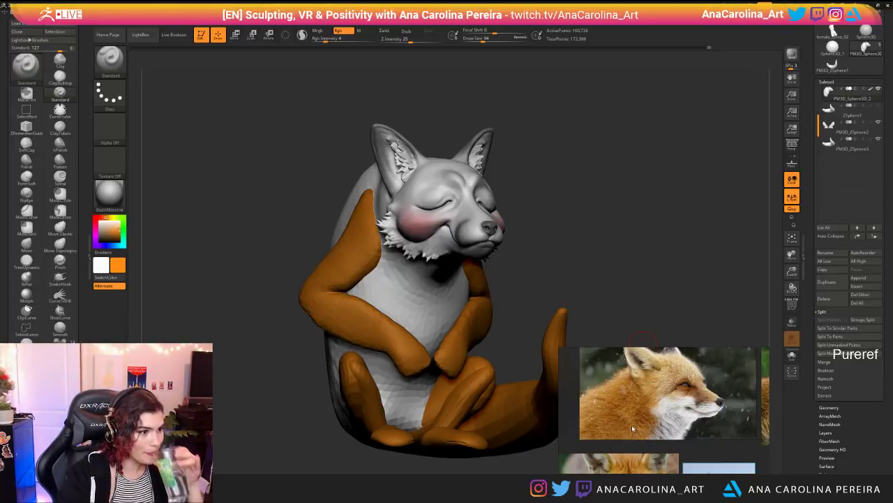
Step: Try painting the forehead, brows and snout orange with a larger brush at draw size 158, and undo the strokes
drag(316, 403, 269, 399)
mouse_move(638, 213)
mouse_down()
mouse_move(681, 218)
mouse_move(607, 217)
mouse_up()
key(space)
drag(506, 193, 511, 193)
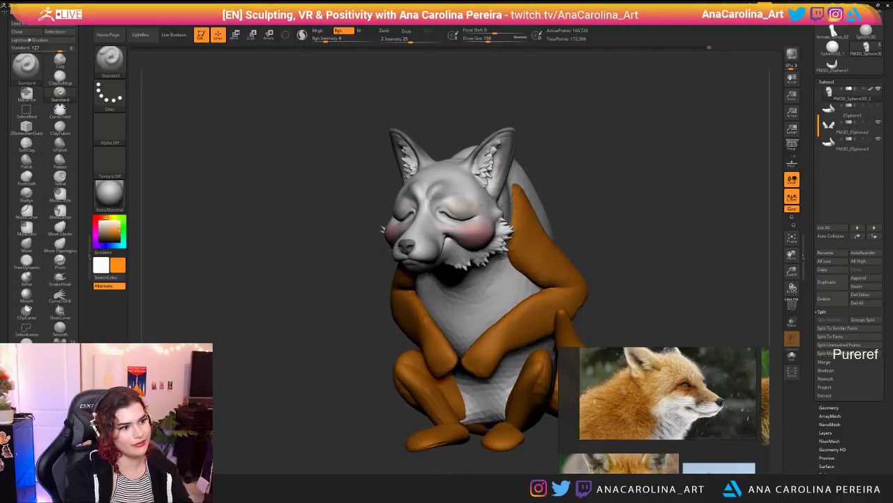
drag(569, 170, 594, 169)
key(space)
drag(565, 205, 617, 211)
mouse_move(455, 204)
mouse_down()
mouse_move(436, 211)
mouse_move(434, 240)
mouse_up()
mouse_move(429, 198)
mouse_down()
mouse_move(430, 176)
mouse_move(461, 192)
mouse_move(492, 181)
mouse_move(472, 212)
mouse_move(494, 207)
mouse_move(449, 223)
mouse_move(431, 212)
mouse_move(415, 222)
mouse_up()
mouse_move(456, 183)
mouse_down()
mouse_move(473, 174)
mouse_move(491, 182)
mouse_up()
mouse_move(567, 120)
mouse_down()
mouse_move(606, 123)
mouse_move(597, 110)
mouse_up()
key(ctrl+z)
key(ctrl+z)
key(ctrl+z)
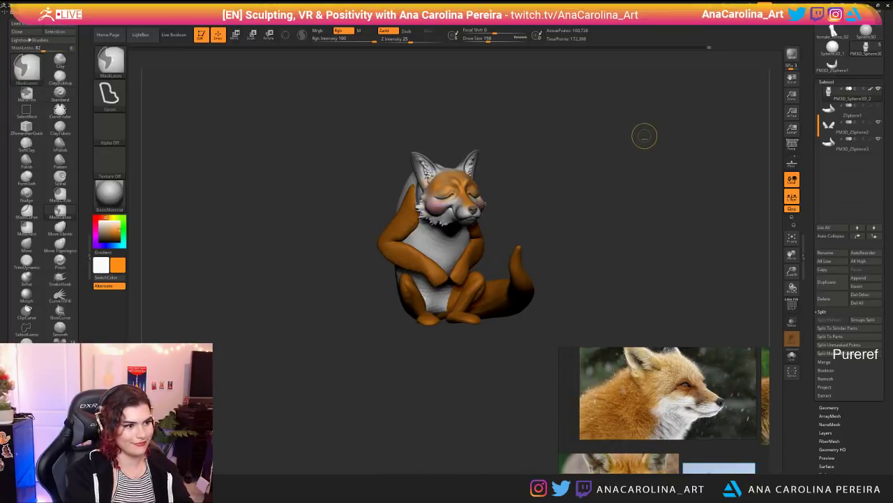
Step: Switch to the ClayBuildup brush and save the project
mouse_move(635, 144)
mouse_down()
mouse_move(623, 139)
mouse_move(620, 159)
mouse_up()
key(space)
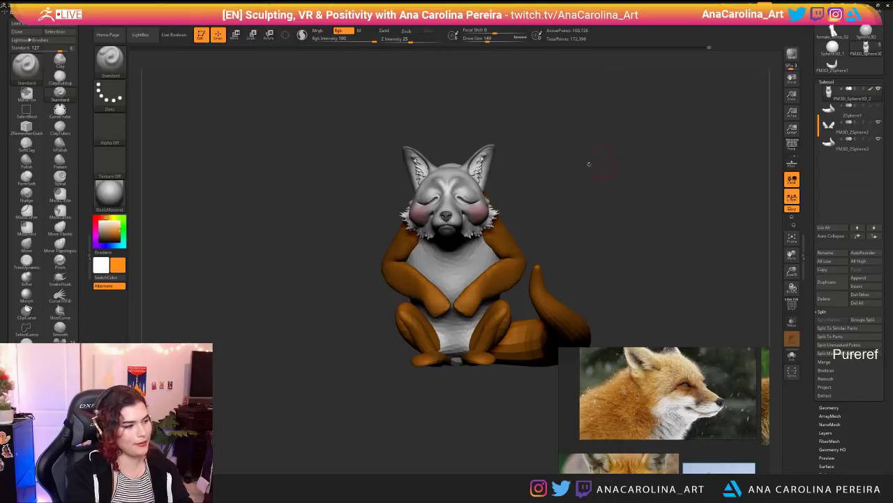
key(b)
key(c)
key(b)
mouse_move(509, 170)
mouse_down()
mouse_move(616, 180)
mouse_move(649, 139)
mouse_up()
key(ctrl+s)
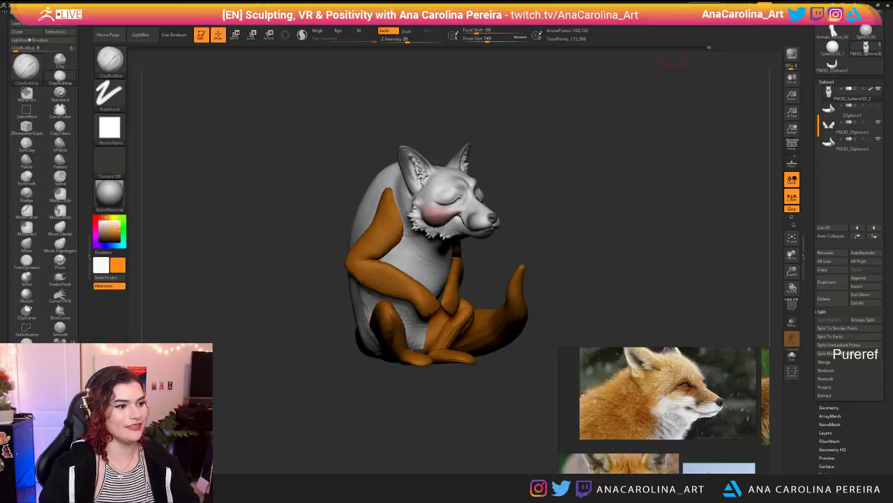
Step: Switch to the SnakeHook brush at draw size 430 and turn off its colour painting
drag(560, 161, 426, 164)
alt+drag(670, 164, 717, 247)
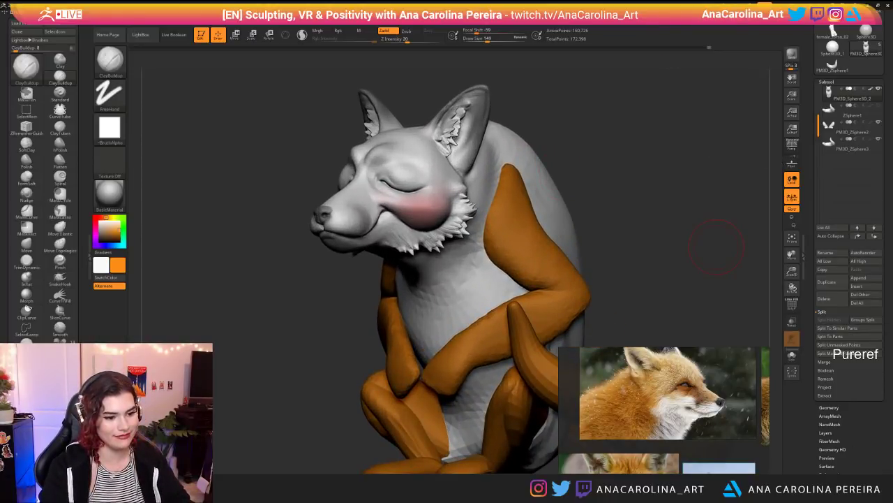
scroll(666, 414, down, 5)
scroll(666, 414, up, 1)
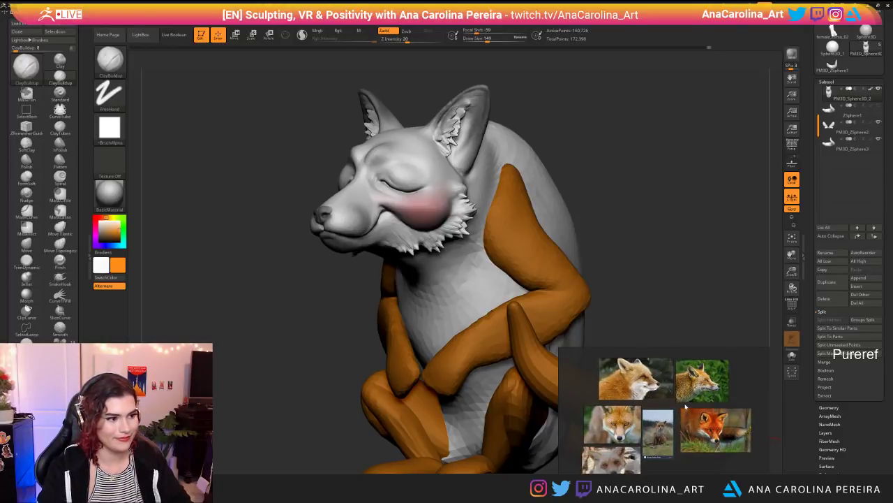
drag(542, 120, 649, 147)
mouse_move(578, 163)
alt+mouse_down()
mouse_move(609, 137)
mouse_move(599, 148)
alt+mouse_up()
key(b)
key(s)
key(h)
key(space)
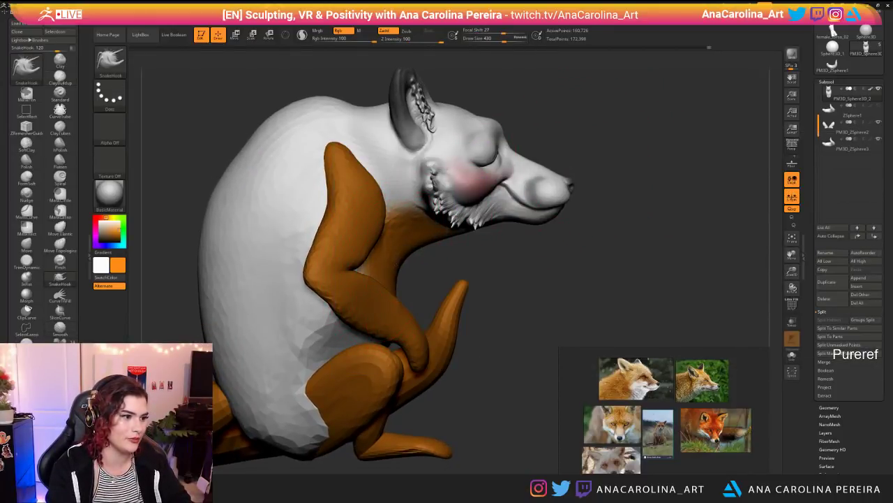
key(space)
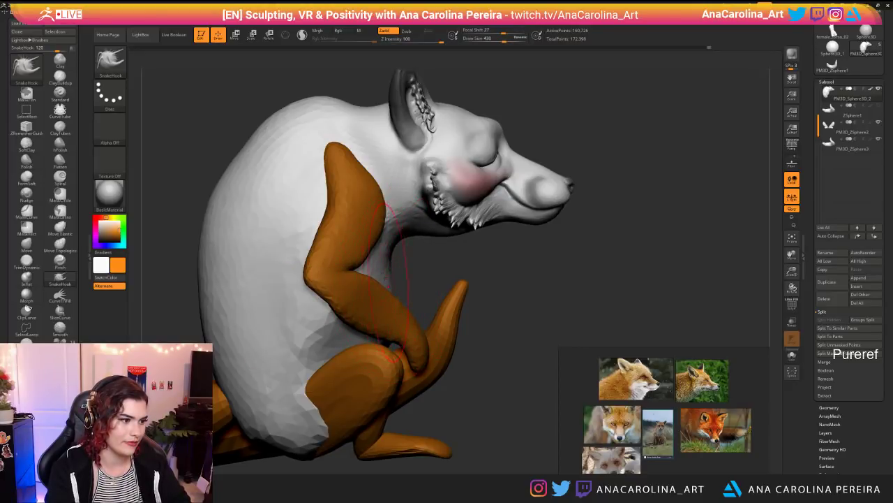
Step: Enlarge the SnakeHook brush to draw size 666 and pull the chest and belly inward behind the arms
key(space)
mouse_move(396, 330)
mouse_down()
mouse_move(408, 330)
mouse_move(370, 321)
mouse_move(360, 338)
mouse_move(342, 331)
mouse_up()
drag(345, 337, 311, 323)
drag(309, 286, 261, 241)
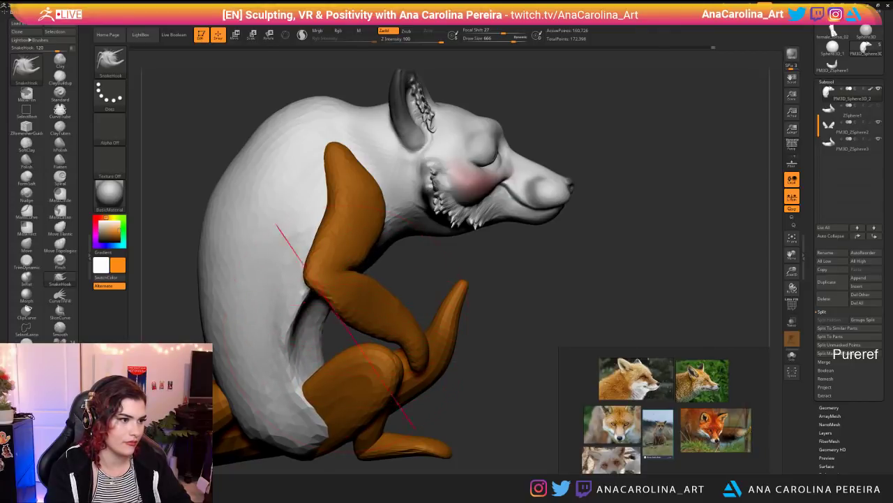
mouse_move(418, 296)
mouse_down()
mouse_move(300, 294)
mouse_move(328, 279)
mouse_up()
Step: Reshape the fox's waist and lower belly from the front and the side with the SnakeHook brush
mouse_move(593, 188)
mouse_down()
mouse_move(517, 185)
mouse_move(670, 196)
mouse_up()
mouse_move(629, 230)
alt+mouse_down()
mouse_move(621, 175)
mouse_move(505, 196)
alt+mouse_up()
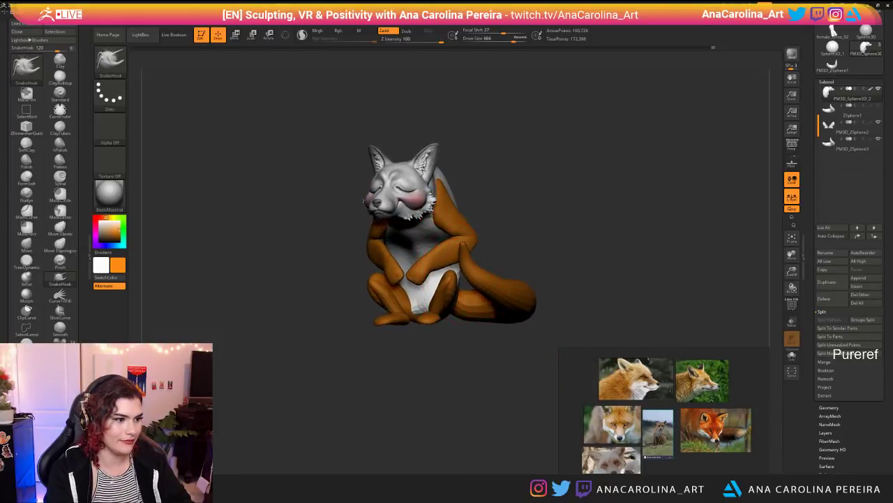
drag(458, 276, 473, 272)
drag(593, 231, 489, 231)
drag(431, 261, 420, 267)
drag(428, 239, 438, 241)
mouse_move(513, 240)
mouse_down()
mouse_move(505, 241)
mouse_move(522, 271)
mouse_move(515, 302)
mouse_move(495, 310)
mouse_up()
drag(593, 314, 434, 387)
Step: Switch to the ClayBuildup brush and build up the side of the hips
key(b)
key(c)
key(b)
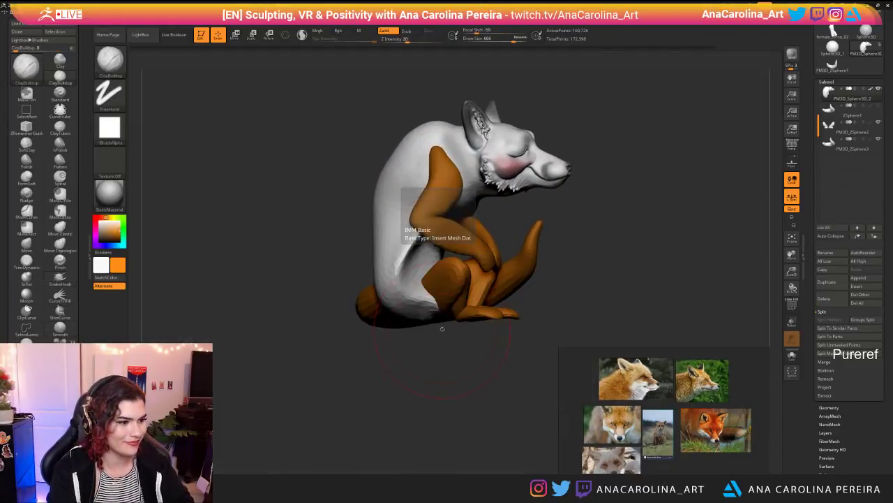
key(b)
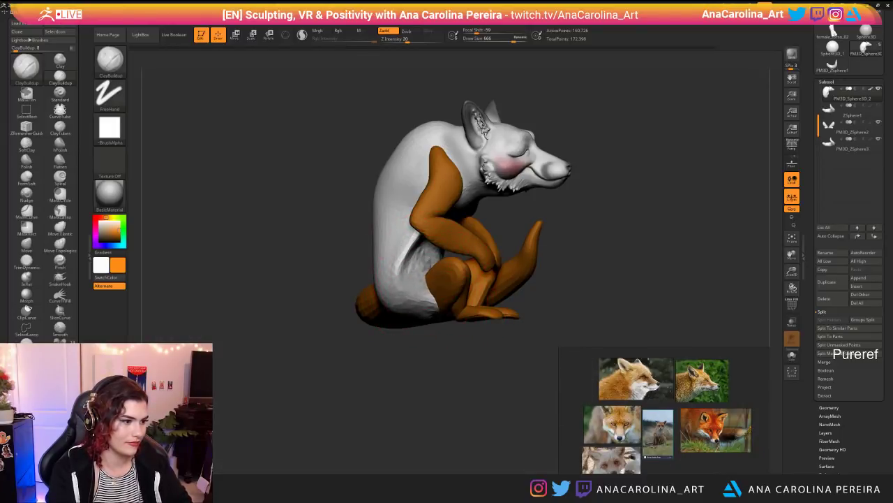
drag(439, 306, 431, 303)
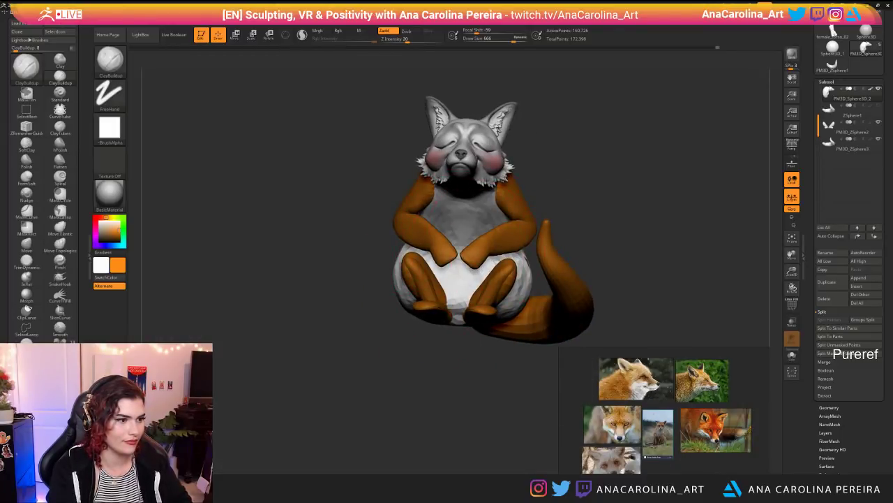
Step: Fill out the chest and hips with ClayBuildup at draw size 533 and smooth the side of the hip
drag(561, 233, 561, 199)
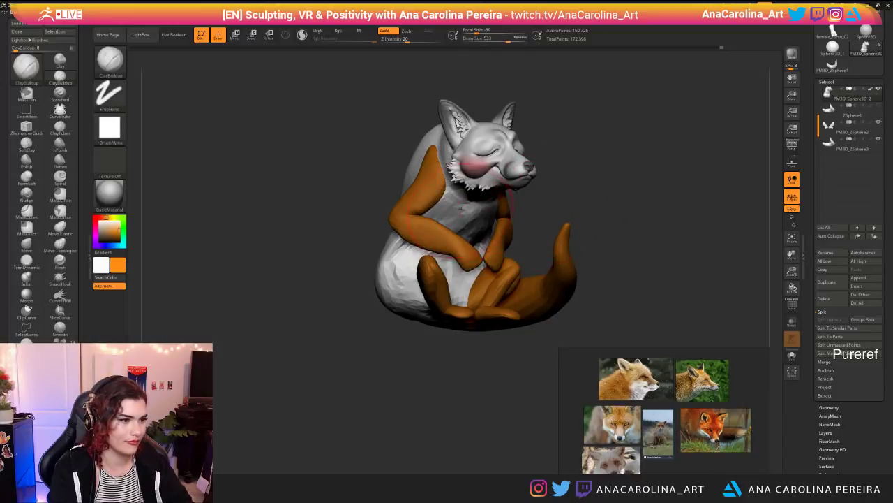
mouse_move(550, 230)
mouse_down()
mouse_move(460, 226)
mouse_move(548, 228)
mouse_up()
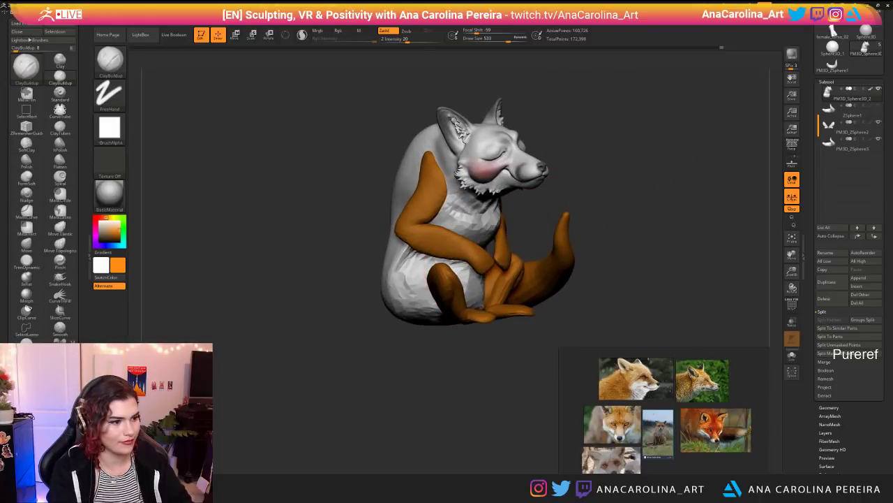
mouse_move(411, 272)
mouse_down()
mouse_move(413, 300)
mouse_move(403, 279)
mouse_up()
drag(475, 338, 428, 338)
shift+drag(399, 269, 397, 302)
mouse_move(549, 216)
mouse_down()
mouse_move(618, 218)
mouse_move(573, 247)
mouse_move(423, 247)
mouse_up()
Step: Switch to the SnakeHook brush, try pushing the upper back inward and undo the stroke
key(b)
key(s)
key(h)
drag(509, 138, 520, 168)
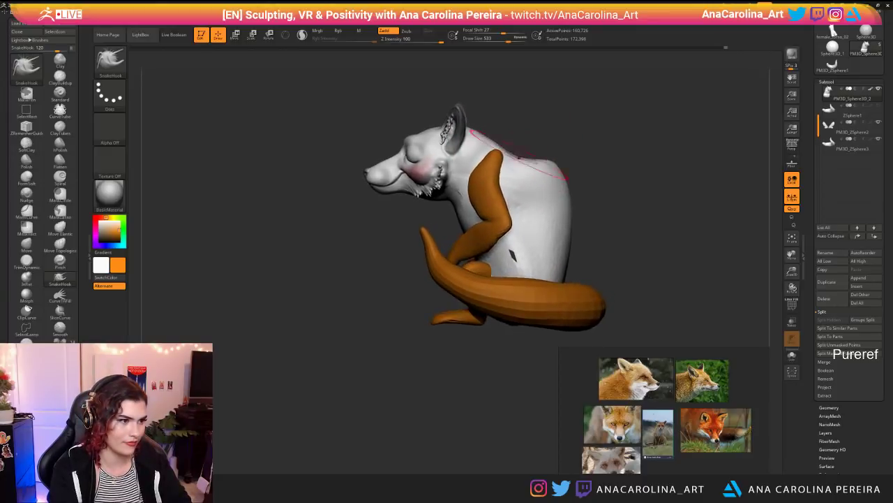
key(ctrl+z)
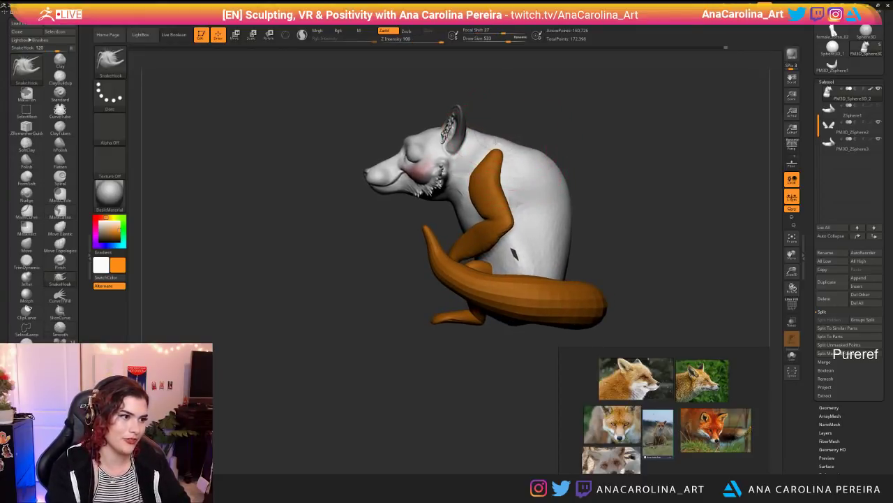
Step: Enlarge the SnakeHook brush and push the upper back inward into a straighter slope
key(space)
drag(550, 170, 555, 170)
mouse_move(563, 234)
mouse_down()
mouse_move(577, 236)
mouse_move(580, 217)
mouse_up()
key(space)
drag(560, 165, 537, 176)
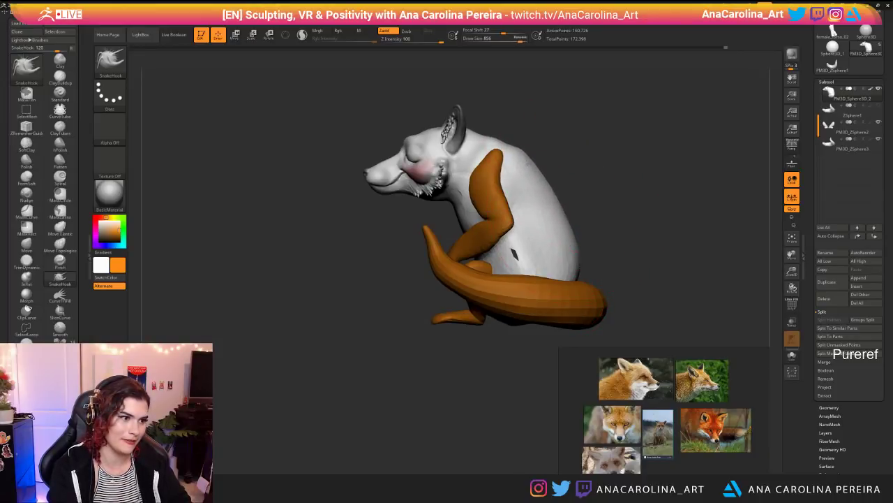
Step: Set the draw size to 753 and reshape the back into a concave slope with a fuller, rounded rump
drag(547, 177, 543, 178)
mouse_move(547, 175)
right_down()
mouse_move(663, 165)
mouse_move(595, 163)
mouse_move(545, 188)
mouse_move(563, 194)
mouse_move(553, 190)
right_up()
key(ctrl+z)
key(s)
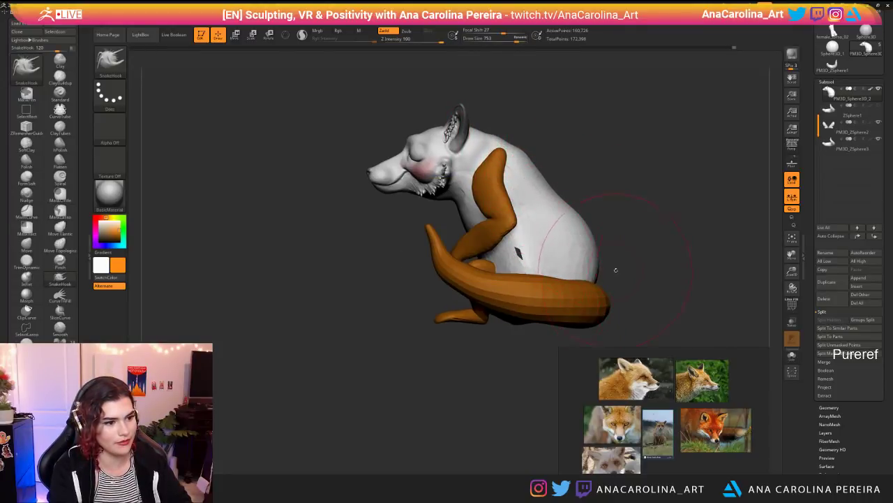
right_drag(612, 270, 545, 266)
drag(628, 310, 628, 330)
key(ctrl+z)
key(ctrl+shift+z)
Step: Check the reshaped back from the opposite side and save the project
alt+right_drag(691, 315, 582, 318)
right_drag(582, 318, 552, 327)
alt+right_drag(551, 327, 488, 349)
right_drag(547, 307, 481, 307)
alt+right_drag(481, 307, 544, 339)
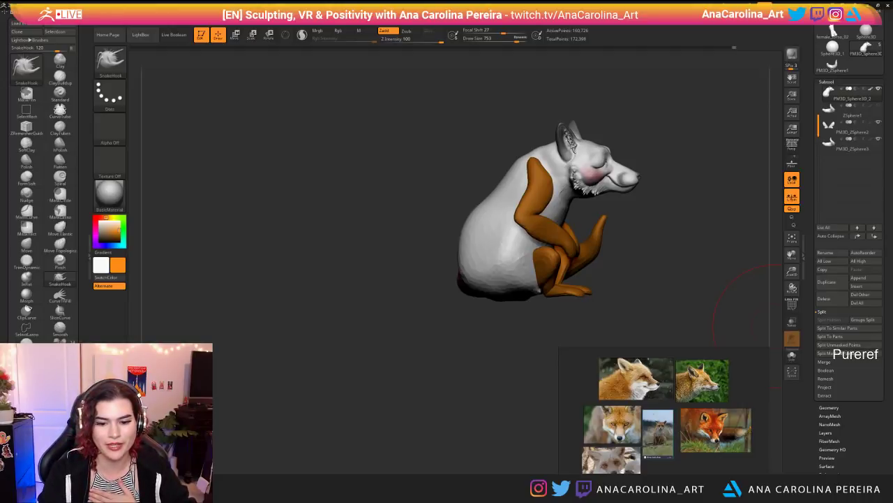
drag(513, 184, 892, 202)
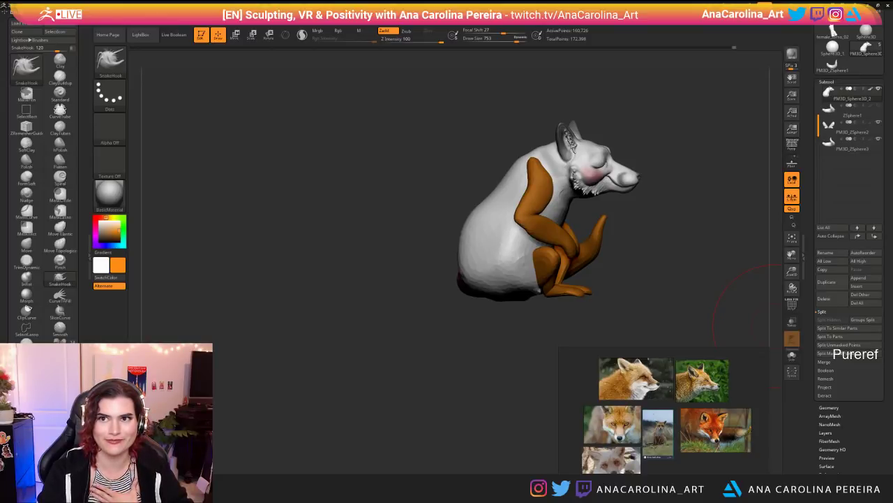
key(ctrl+s)
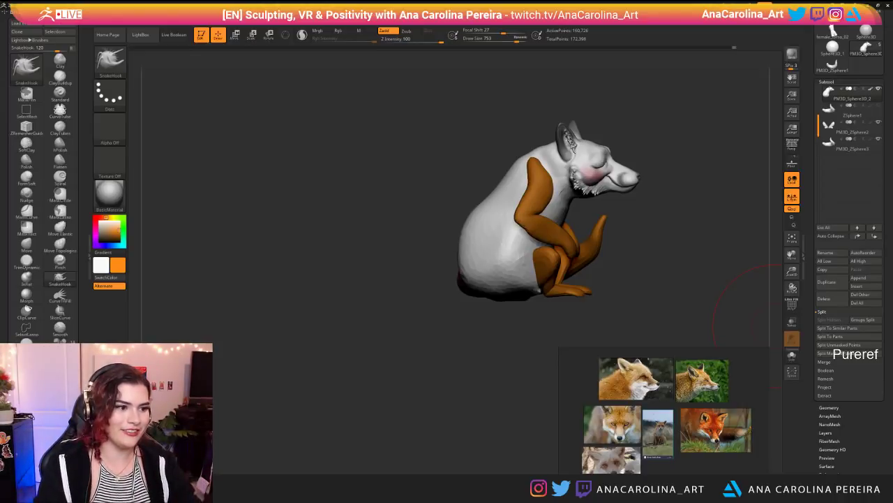
Step: Reduce the SnakeHook brush to draw size 567
drag(273, 349, 168, 352)
alt+drag(433, 357, 593, 301)
key(space)
drag(526, 281, 524, 282)
mouse_move(516, 349)
mouse_down()
mouse_move(369, 357)
mouse_move(551, 352)
mouse_move(587, 262)
mouse_up()
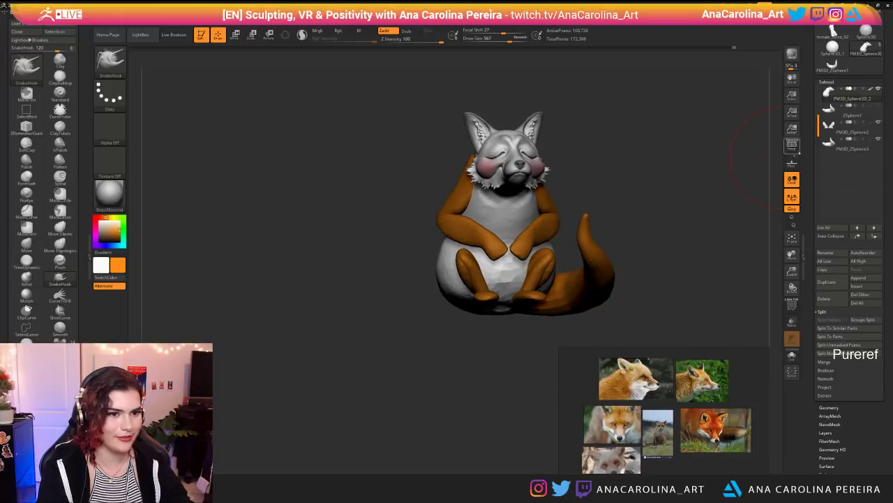
Step: Select the tail subtool and bring up the transform gizmo in Scale mode, viewing the fox from below
click(828, 151)
alt+drag(700, 256, 611, 246)
key(e)
key(r)
drag(398, 267, 431, 267)
drag(433, 356, 244, 354)
alt+drag(444, 293, 501, 270)
drag(492, 314, 651, 168)
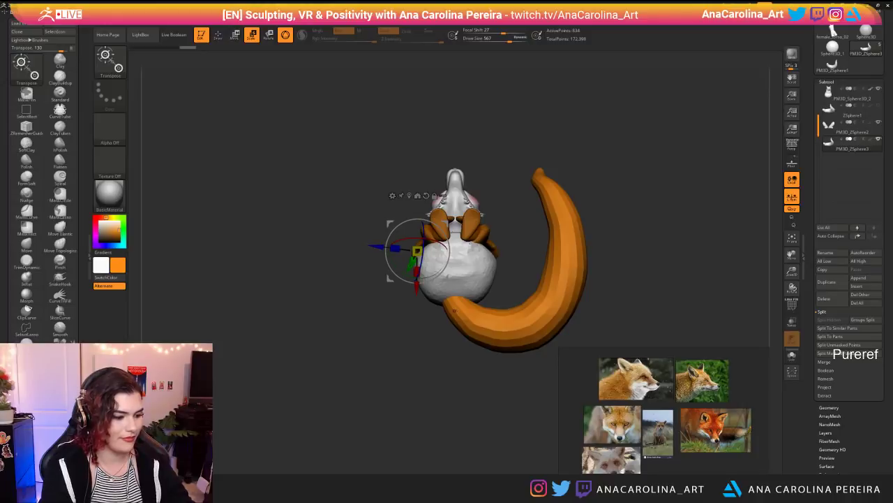
Step: Switch from the gizmo to a Rotate transpose line at the tail's base and swing the tail towards the body
key(r)
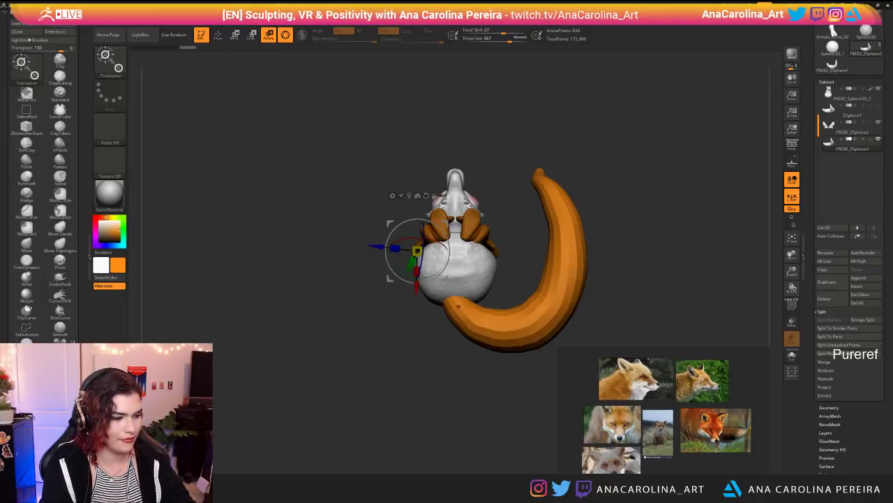
key(y)
mouse_move(454, 302)
mouse_down()
mouse_move(516, 330)
mouse_move(524, 304)
mouse_up()
drag(528, 335, 526, 335)
drag(569, 313, 582, 247)
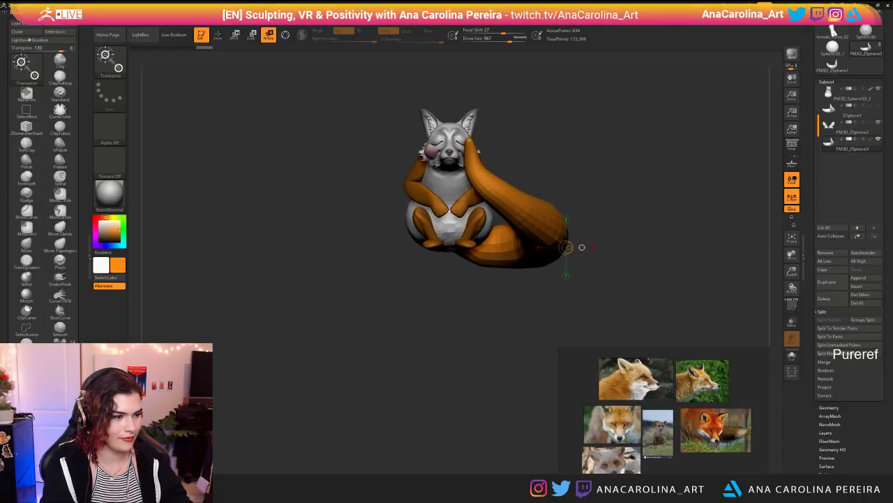
Step: Try moving and rotating the tail around the fox's front with transpose lines drawn from its base
key(w)
mouse_move(473, 245)
mouse_down()
mouse_move(541, 247)
mouse_move(501, 240)
mouse_move(500, 252)
mouse_move(501, 236)
mouse_move(500, 247)
mouse_move(491, 244)
mouse_move(532, 250)
mouse_move(530, 231)
mouse_up()
key(r)
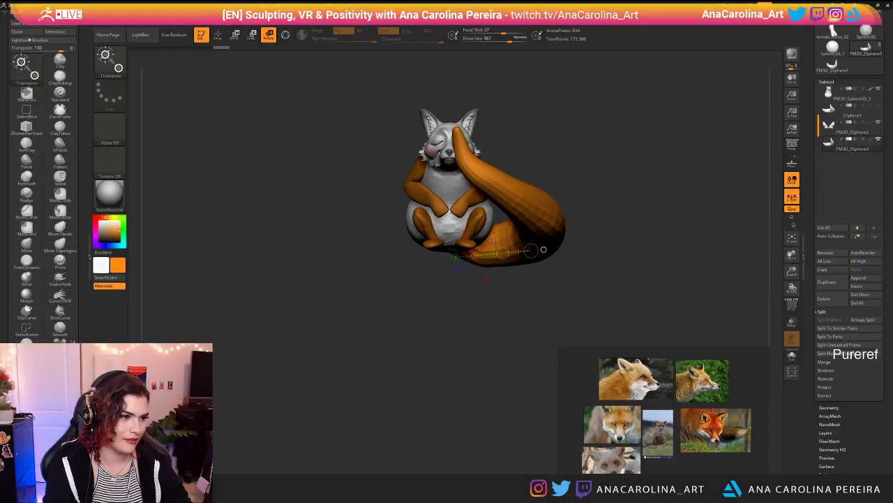
drag(593, 268, 432, 268)
key(ctrl+z)
mouse_move(507, 234)
mouse_down()
mouse_move(406, 243)
mouse_move(407, 228)
mouse_up()
drag(412, 293, 587, 296)
drag(624, 233, 601, 340)
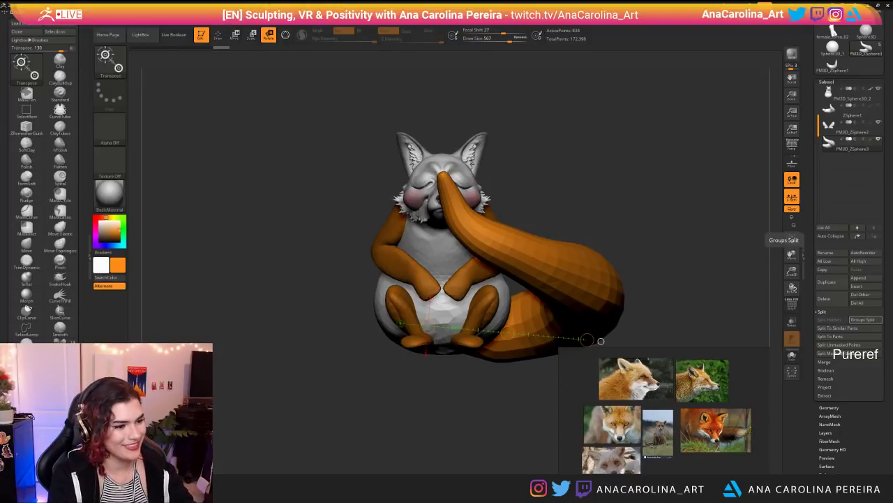
Step: Try swinging the tail lower across the chest, then undo the last three tail transformations
drag(601, 341, 510, 345)
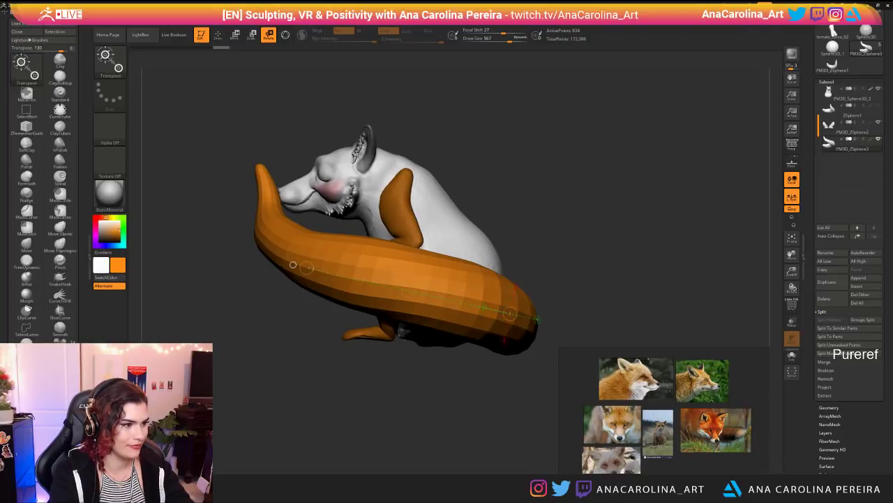
drag(293, 263, 740, 282)
mouse_move(740, 282)
ctrl+right_down()
mouse_move(726, 300)
mouse_move(503, 277)
mouse_move(502, 267)
ctrl+right_up()
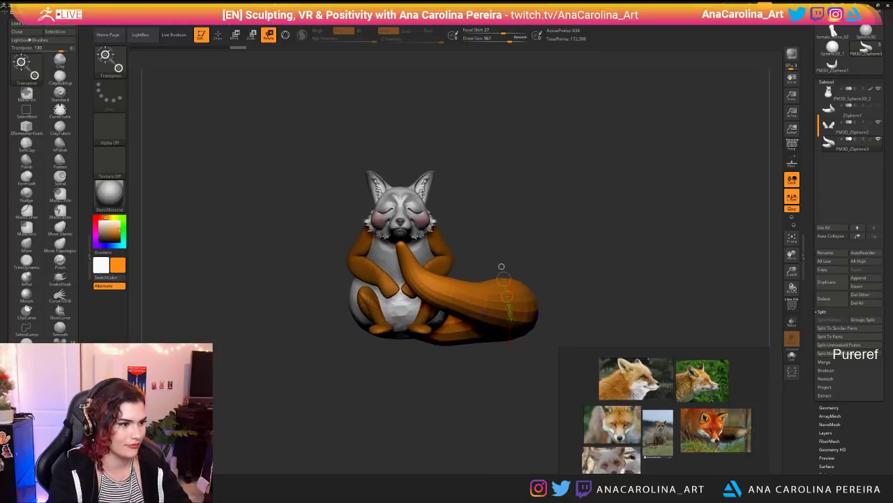
key(ctrl+z)
key(ctrl+z)
key(ctrl+z)
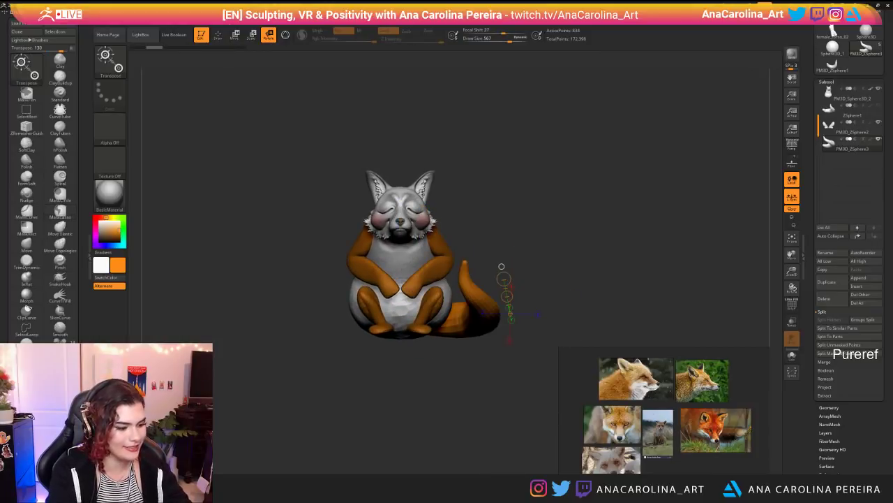
Step: Enlarge the tail with a Scale transpose line drawn outward from its base beside the hips
key(e)
drag(403, 319, 487, 318)
shift+right_drag(503, 318, 513, 289)
mouse_move(460, 319)
right_down()
mouse_move(516, 319)
mouse_move(600, 244)
mouse_move(626, 249)
right_up()
Step: Switch to the DamStandard brush, make the body the active subtool and work the flank below the arm
key(b)
key(d)
key(s)
alt+click(367, 289)
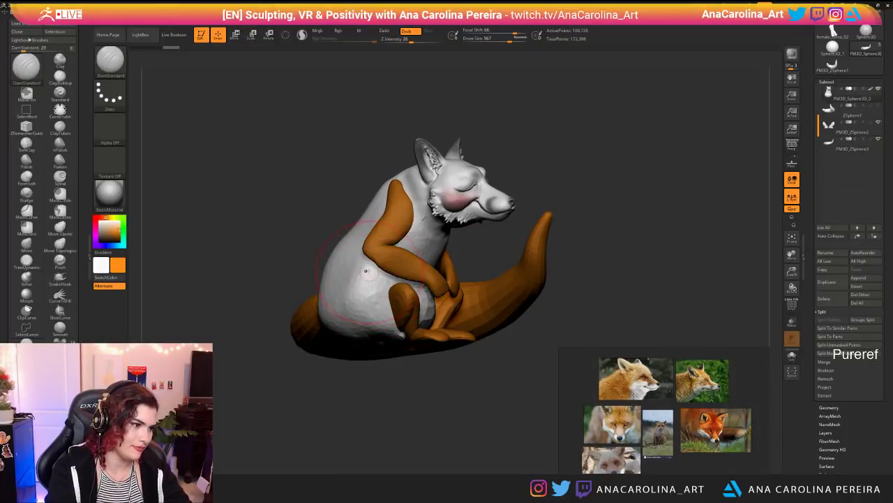
mouse_move(366, 262)
mouse_down()
mouse_move(354, 295)
mouse_move(353, 288)
mouse_move(367, 298)
mouse_move(364, 254)
mouse_up()
drag(518, 223, 486, 231)
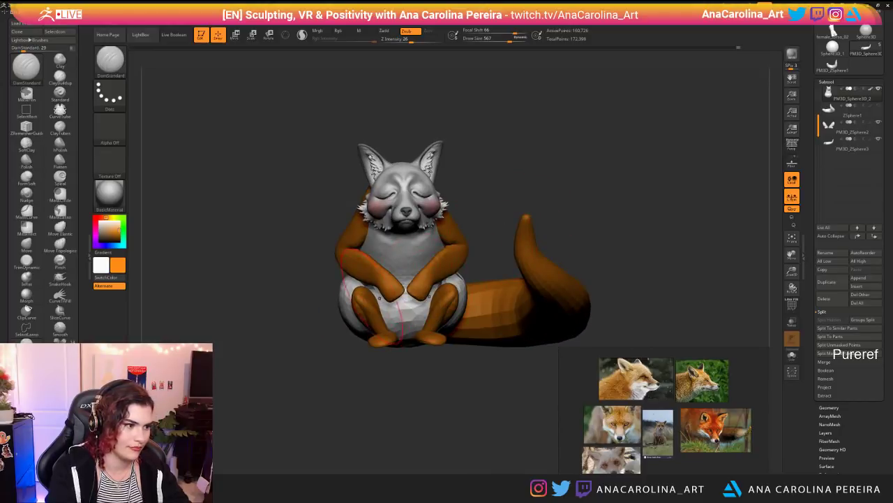
mouse_move(382, 349)
mouse_down()
mouse_move(392, 358)
mouse_move(424, 349)
mouse_up()
mouse_move(504, 260)
mouse_down()
mouse_move(497, 237)
mouse_move(544, 241)
mouse_move(541, 181)
mouse_up()
Step: Frame the body and reduce the DamStandard brush to draw size 400
key(f)
key(space)
mouse_move(515, 224)
mouse_down()
mouse_move(528, 195)
mouse_move(523, 222)
mouse_up()
key(space)
mouse_move(487, 225)
mouse_down()
mouse_move(504, 241)
mouse_move(539, 240)
mouse_up()
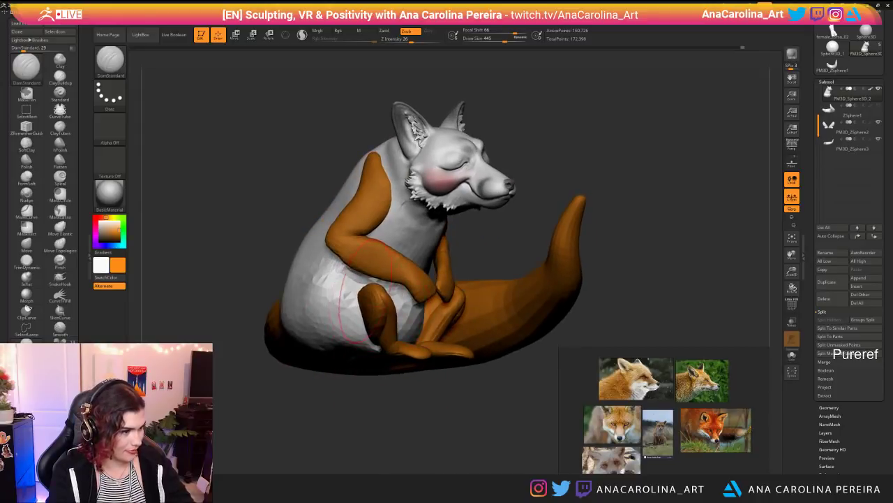
key(space)
drag(348, 312, 345, 312)
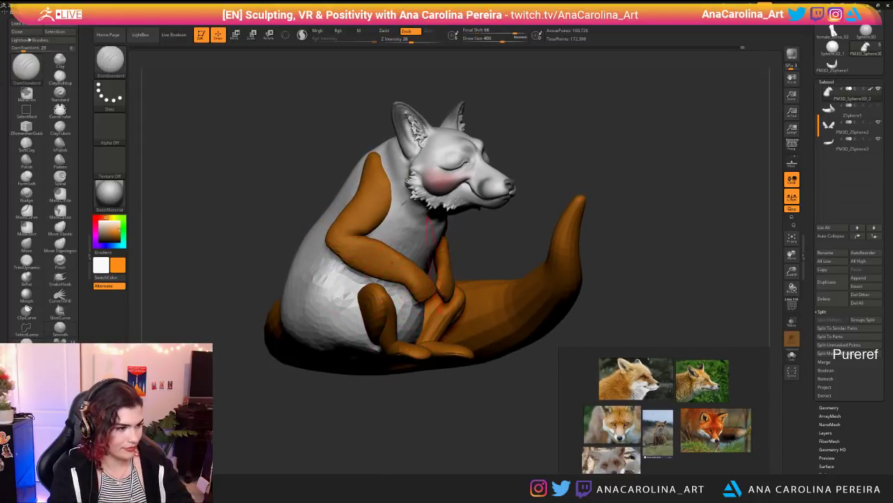
Step: Hide the leg and arm subtools to expose the fox's bare torso
click(877, 123)
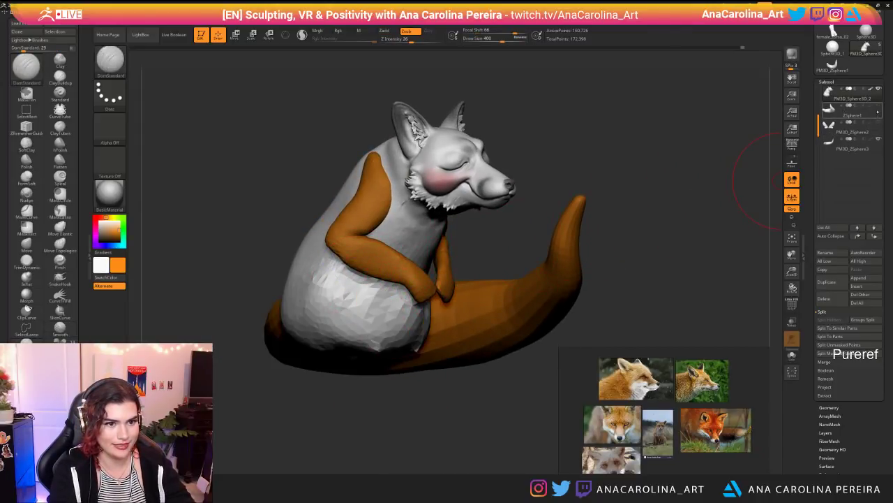
drag(814, 119, 825, 66)
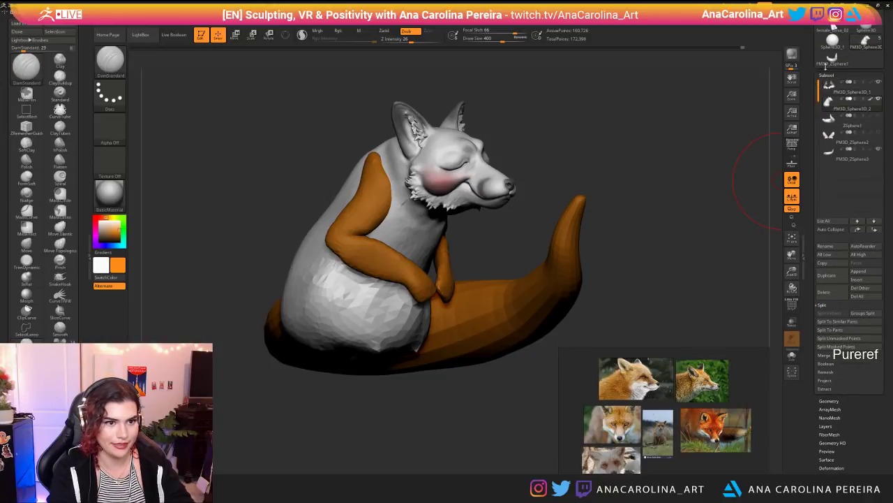
click(878, 83)
drag(687, 174, 598, 175)
Step: Switch to the ClayBuildup brush and add volume to the shoulder and side of the neck
key(b)
key(c)
key(b)
drag(297, 276, 338, 279)
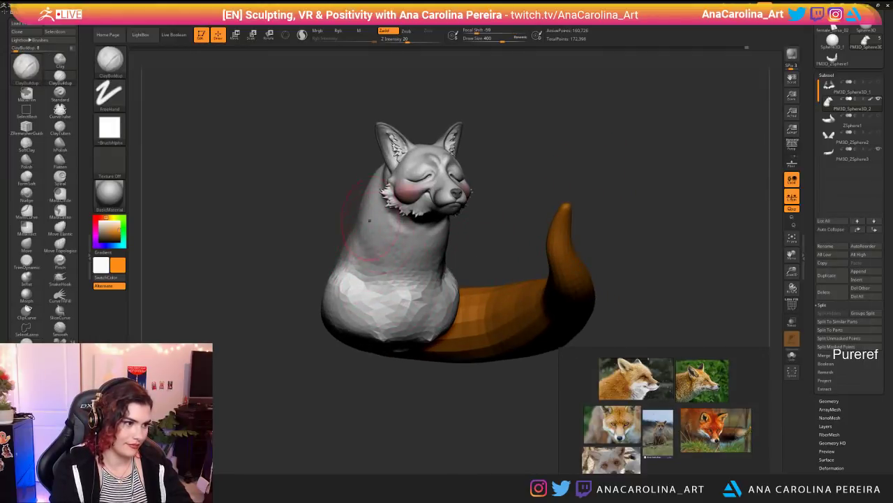
drag(467, 221, 373, 182)
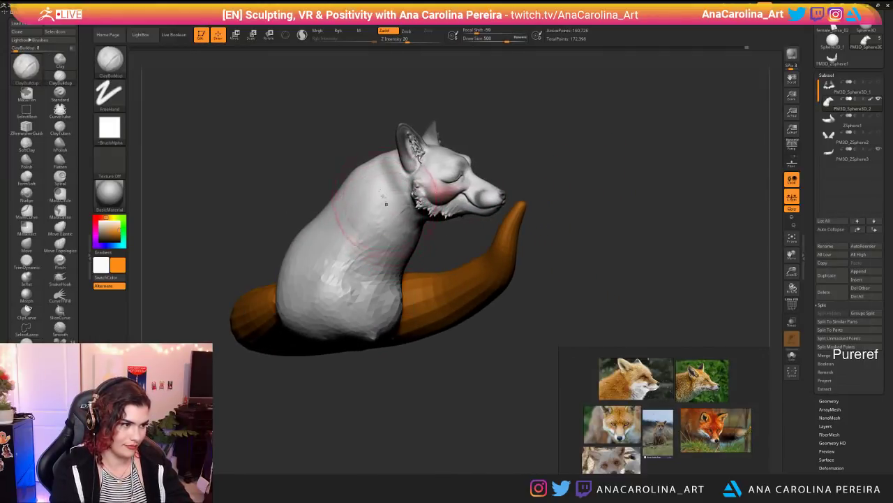
mouse_move(421, 259)
mouse_down()
mouse_move(467, 242)
mouse_move(504, 243)
mouse_move(513, 269)
mouse_up()
key(space)
mouse_move(335, 170)
mouse_down()
mouse_move(307, 185)
mouse_move(305, 199)
mouse_move(303, 148)
mouse_up()
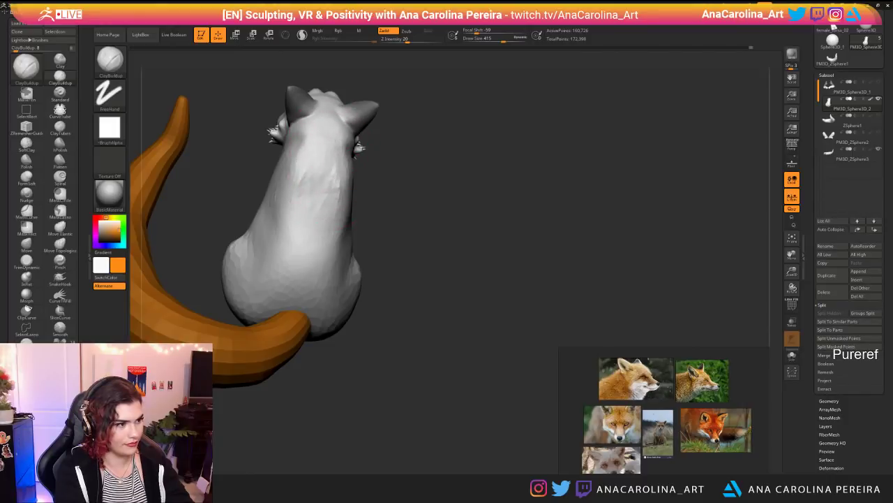
Step: Build up the upper back and shoulder blades behind the neck, reducing ClayBuildup to draw size 344
drag(446, 244, 391, 262)
mouse_move(344, 140)
mouse_down()
mouse_move(352, 179)
mouse_move(327, 176)
mouse_move(342, 150)
mouse_move(339, 175)
mouse_up()
mouse_move(414, 154)
mouse_down()
mouse_move(450, 141)
mouse_move(370, 174)
mouse_up()
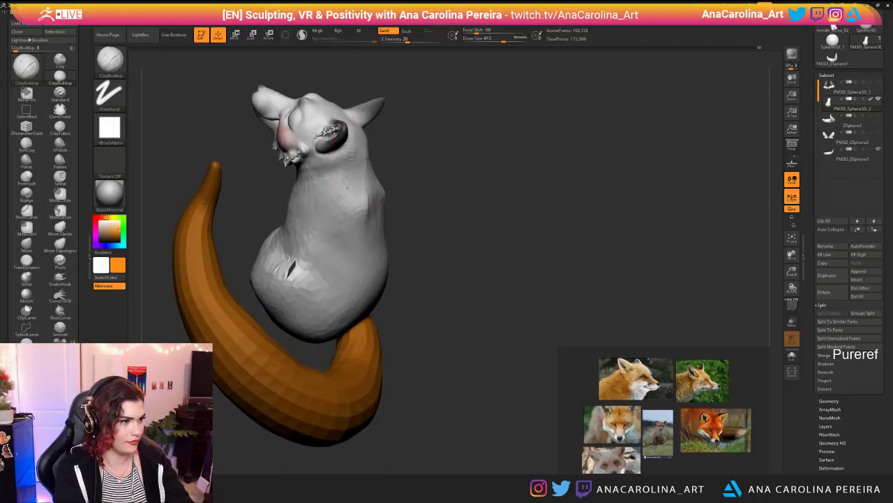
mouse_move(325, 189)
mouse_down()
mouse_move(381, 174)
mouse_move(325, 192)
mouse_move(377, 202)
mouse_up()
key(space)
drag(355, 171, 351, 194)
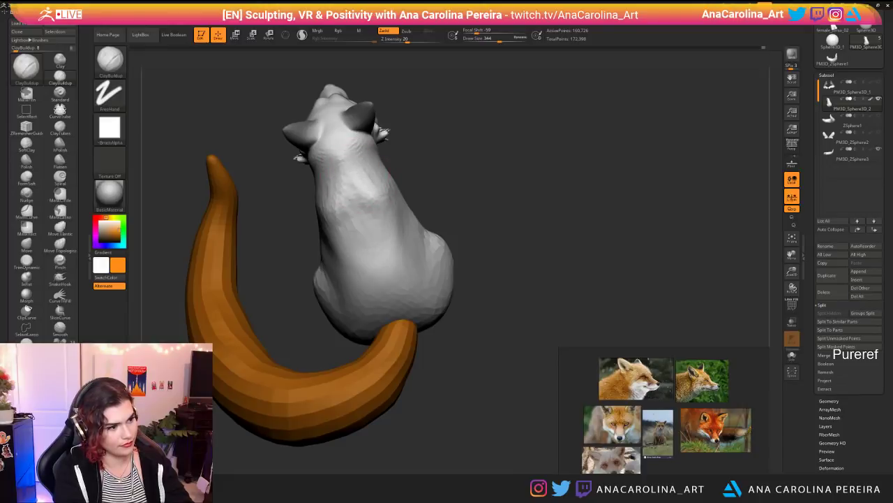
Step: Add clay along the shoulder and down the flank towards the haunch, adjusting the brush size for the area
drag(517, 244, 421, 199)
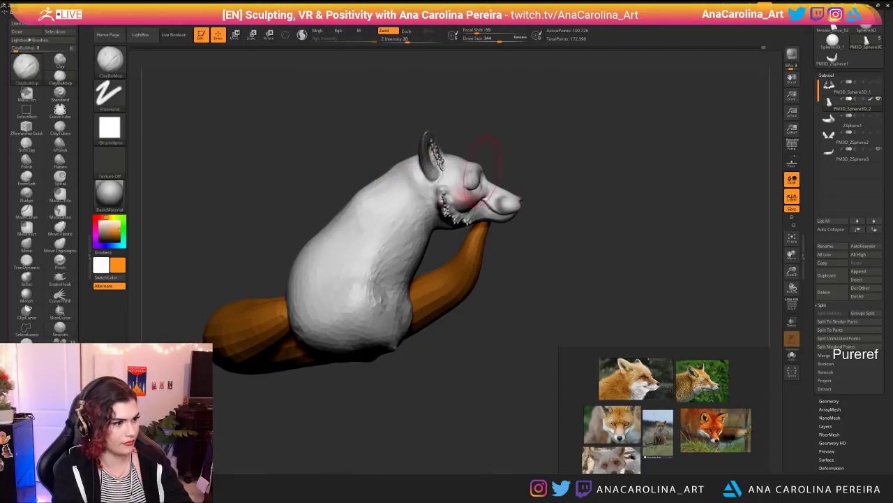
drag(449, 327, 298, 219)
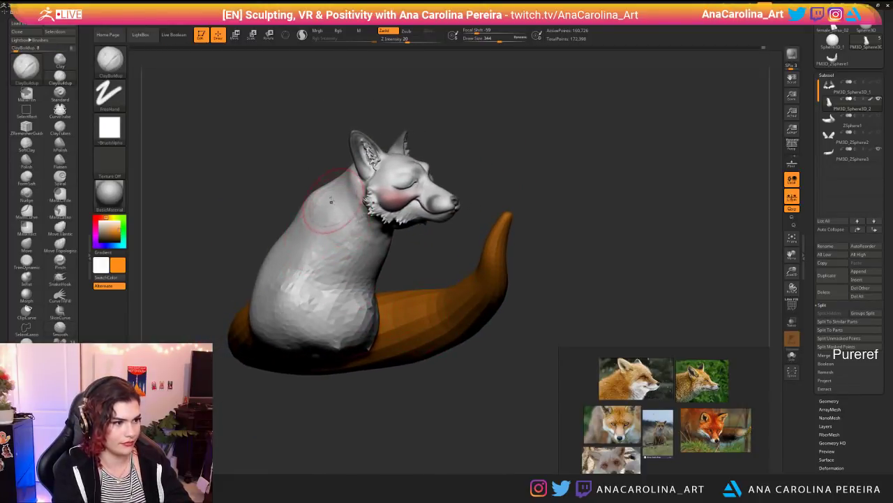
mouse_move(342, 243)
mouse_down()
mouse_move(331, 219)
mouse_move(340, 276)
mouse_up()
key(space)
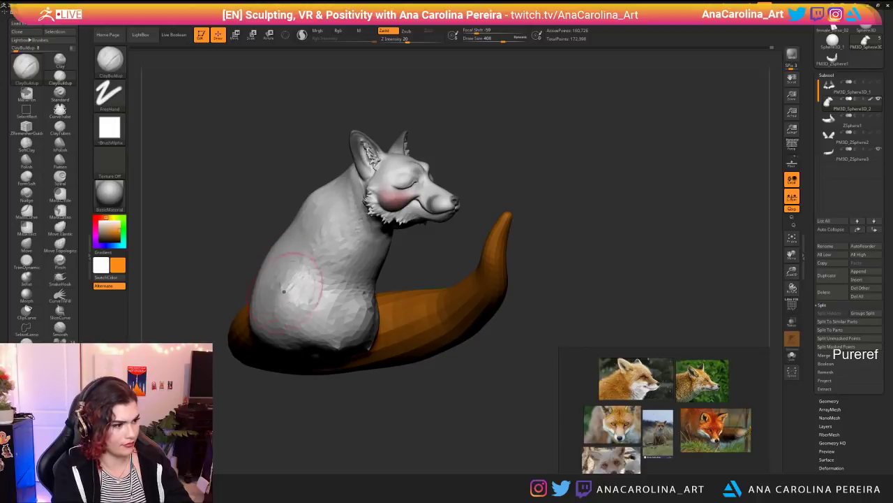
mouse_move(482, 316)
mouse_down()
mouse_move(351, 328)
mouse_move(351, 351)
mouse_up()
key(space)
mouse_move(451, 312)
mouse_down()
mouse_move(447, 332)
mouse_move(510, 409)
mouse_move(409, 275)
mouse_move(426, 251)
mouse_up()
Step: Turn on Sculptris Pro, define the shoulder blades along the spine and smooth the upper back
key(backslash)
drag(367, 224, 367, 311)
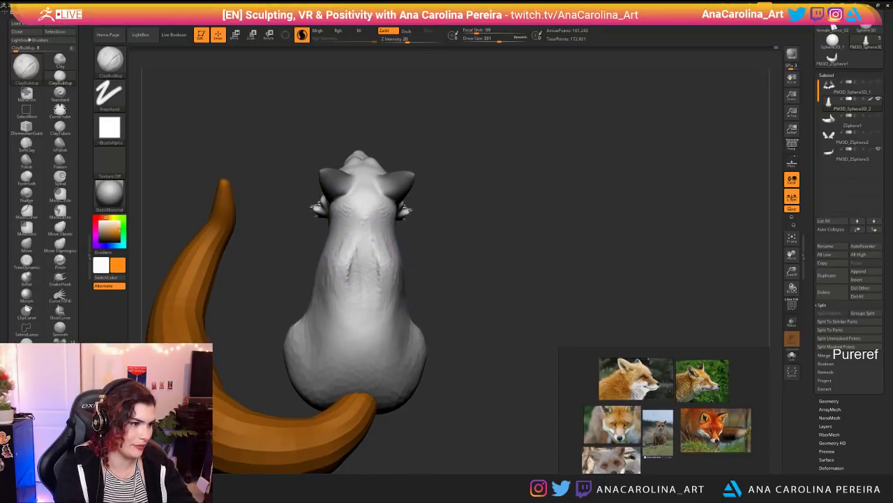
mouse_move(379, 246)
shift+mouse_down()
mouse_move(384, 290)
mouse_move(392, 256)
shift+mouse_up()
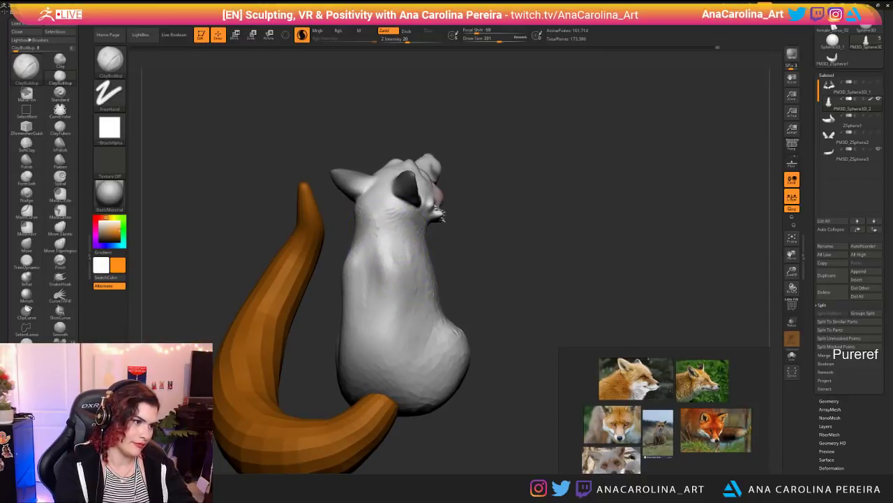
right_drag(408, 252, 314, 245)
mouse_move(425, 241)
shift+mouse_down()
mouse_move(420, 222)
mouse_move(400, 225)
shift+mouse_up()
key(ctrl+z)
key(space)
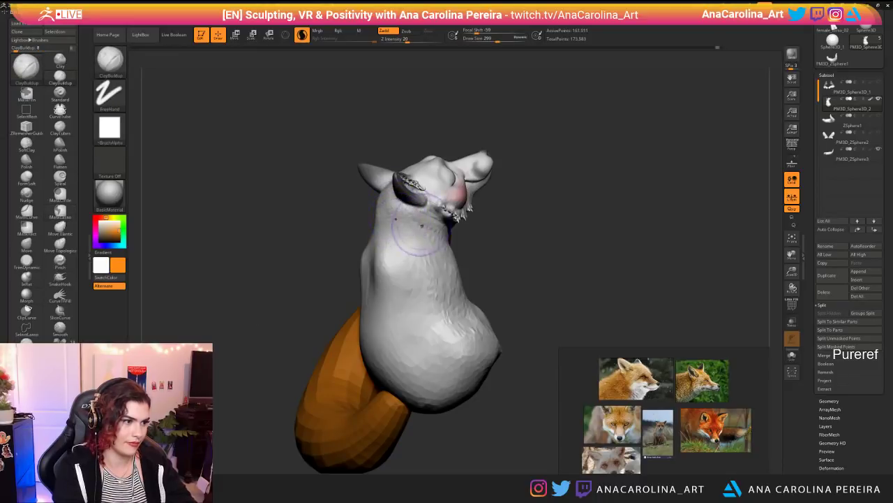
Step: Smooth the rough surface of the neck and back, working from both sides of the body
right_drag(486, 231, 614, 182)
right_drag(513, 237, 580, 284)
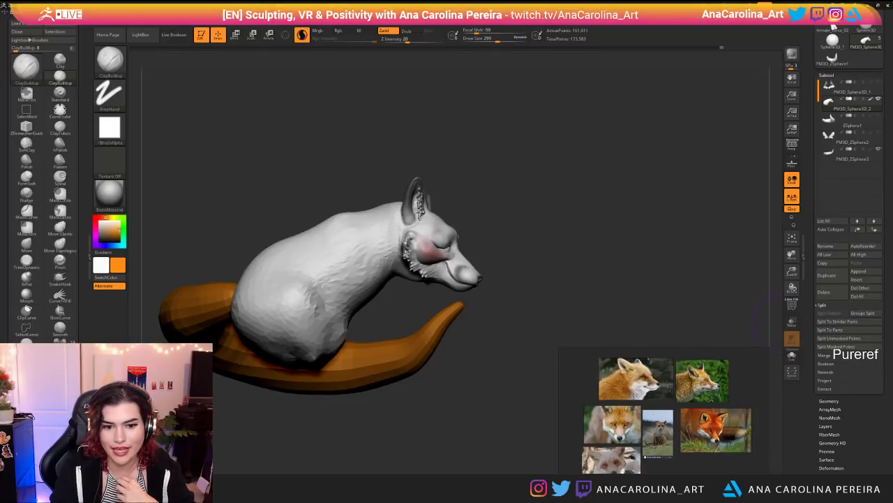
mouse_move(370, 95)
mouse_down()
mouse_move(395, 123)
mouse_move(502, 185)
mouse_move(396, 229)
mouse_move(425, 217)
mouse_move(410, 235)
mouse_up()
key(shift)
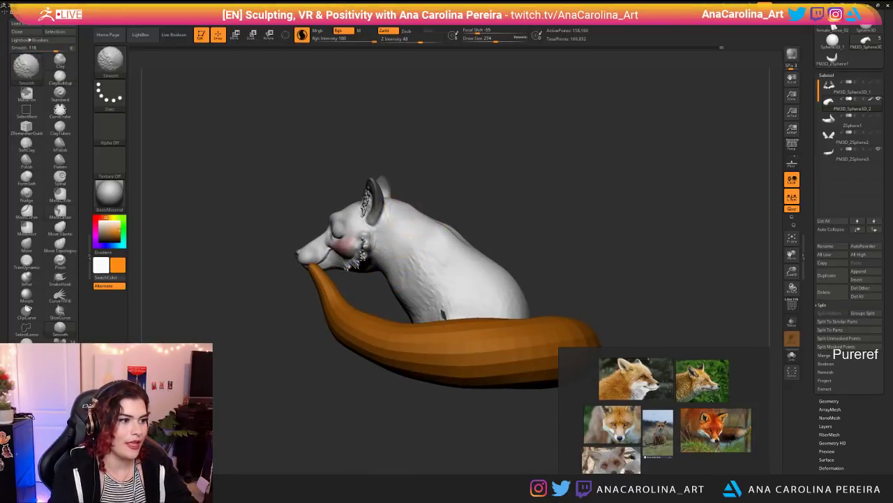
drag(454, 185, 527, 218)
mouse_move(475, 230)
mouse_down()
mouse_move(536, 221)
mouse_move(558, 202)
mouse_up()
Step: Reduce ClayBuildup to draw size 172 and build up the throat beneath the cheek fur
key(space)
drag(379, 307, 388, 308)
mouse_move(441, 255)
mouse_down()
mouse_move(453, 303)
mouse_move(451, 284)
mouse_up()
key(space)
mouse_move(410, 222)
mouse_down()
mouse_move(444, 197)
mouse_move(434, 215)
mouse_move(454, 184)
mouse_up()
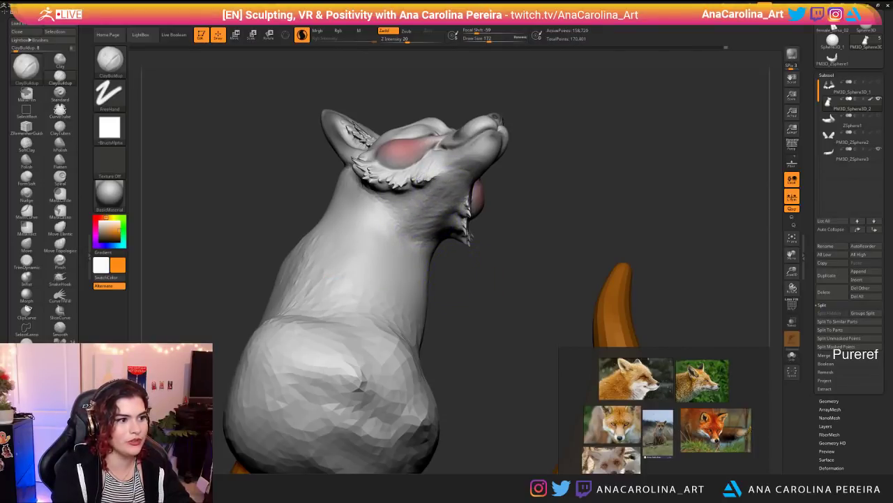
drag(414, 215, 447, 187)
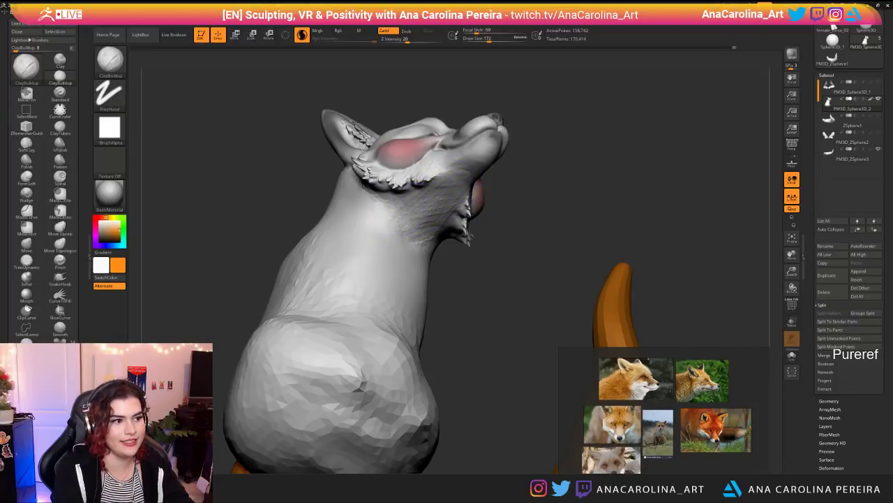
Step: Blend the throat into the chest with smoothing strokes and set ClayBuildup to draw size 217
drag(593, 203, 600, 168)
mouse_move(600, 167)
mouse_down()
mouse_move(578, 145)
mouse_move(454, 218)
mouse_move(489, 175)
mouse_up()
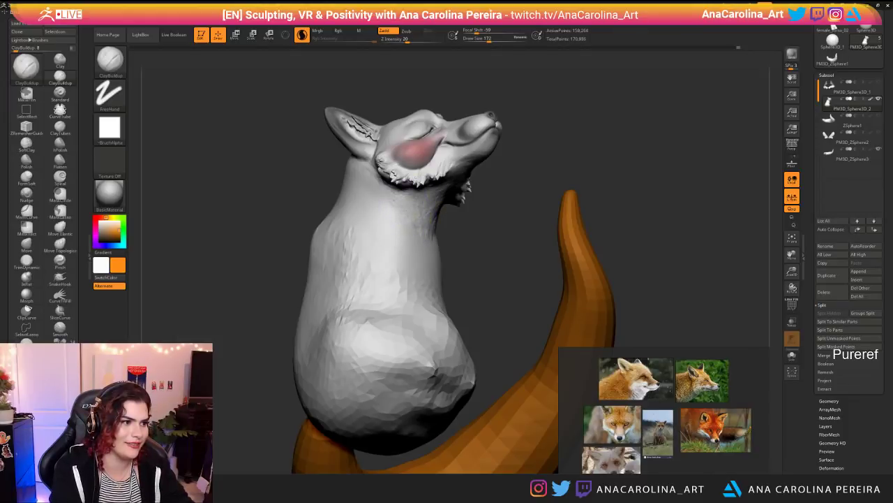
shift+drag(468, 243, 451, 259)
alt+drag(528, 213, 552, 230)
mouse_move(551, 230)
mouse_down()
mouse_move(496, 233)
mouse_move(480, 222)
mouse_move(469, 229)
mouse_up()
key(space)
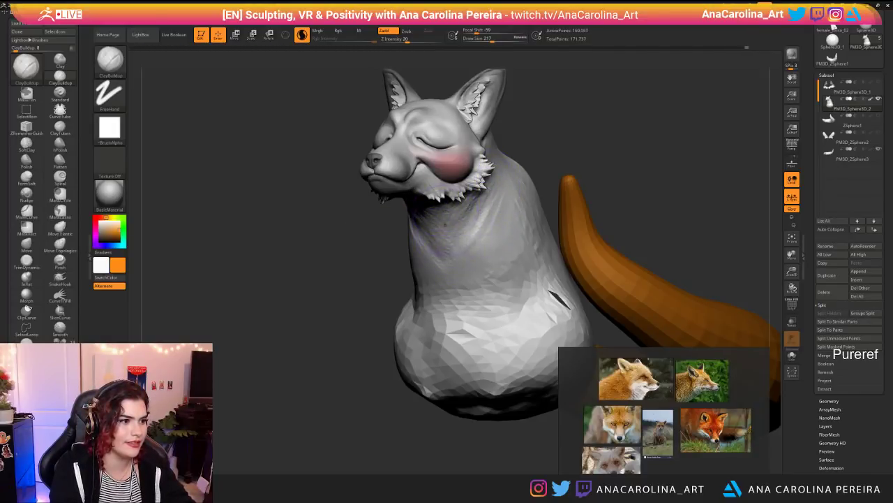
Step: Fill out the side of the chest between neck and haunch using ClayBuildup at draw size 311
right_drag(472, 224, 556, 180)
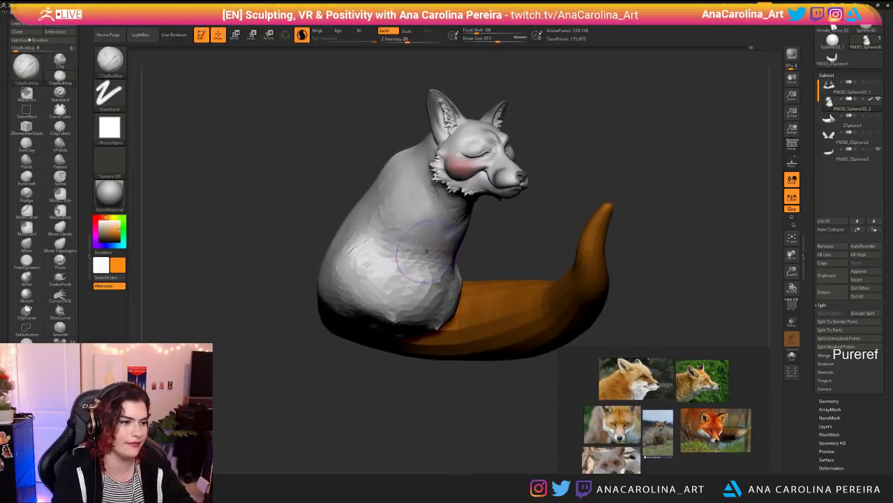
mouse_move(422, 233)
mouse_down()
mouse_move(395, 237)
mouse_move(398, 255)
mouse_move(391, 244)
mouse_move(424, 226)
mouse_up()
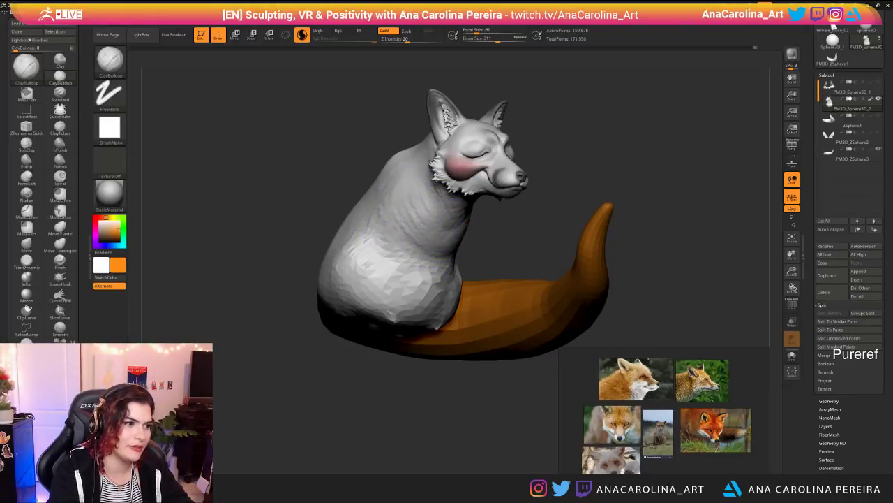
right_drag(481, 212, 496, 253)
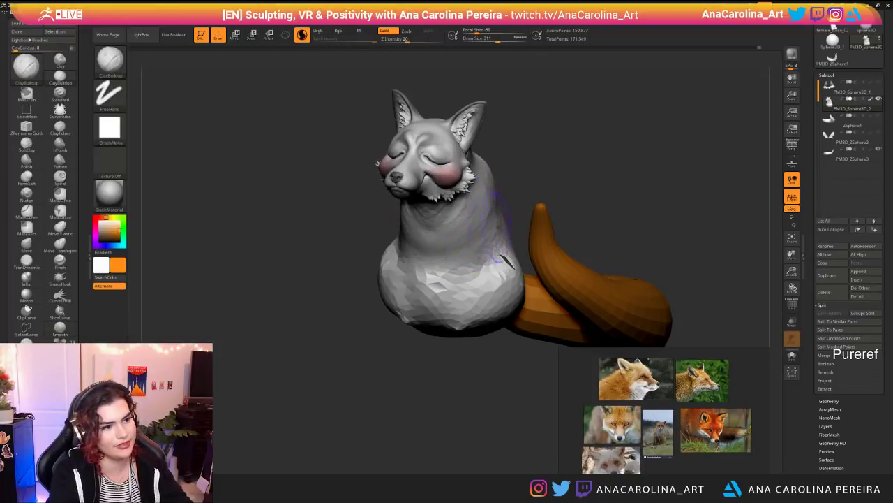
right_drag(485, 231, 447, 255)
key(space)
drag(494, 213, 514, 212)
Step: Shape the shoulder and the lower chest where it meets the haunches, reducing the brush to draw size 217
right_drag(515, 192, 463, 237)
mouse_move(465, 241)
mouse_down()
mouse_move(494, 246)
mouse_move(504, 230)
mouse_up()
right_drag(419, 201, 473, 207)
drag(389, 261, 391, 300)
key(space)
mouse_move(438, 281)
mouse_down()
mouse_move(428, 276)
mouse_move(414, 295)
mouse_up()
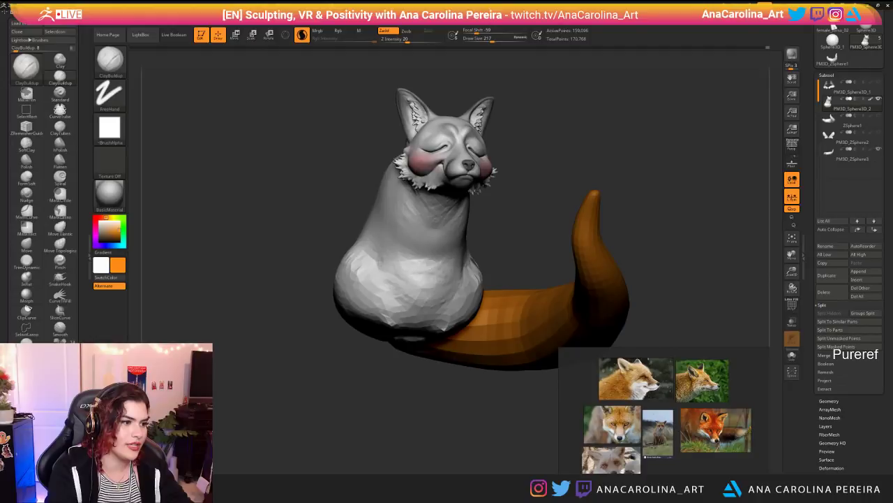
Step: Enlarge ClayBuildup to draw size 299 and rebuild the belly and the faceted area between the haunches
right_drag(435, 273, 438, 273)
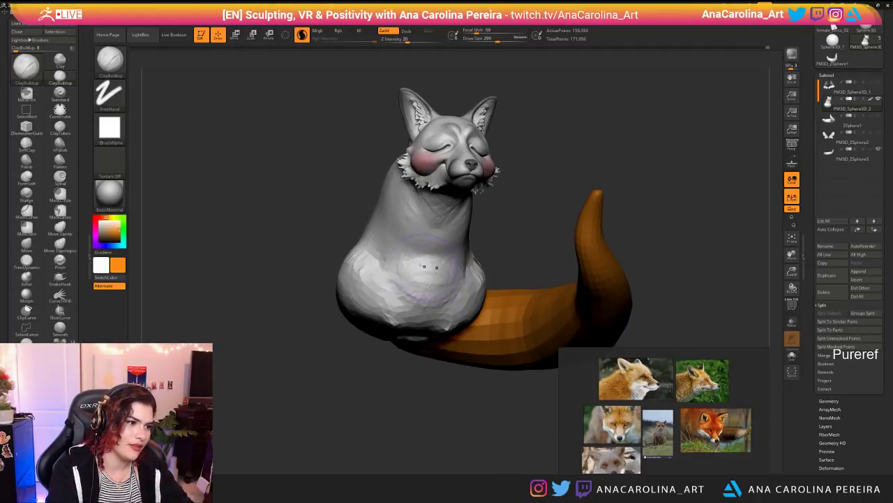
mouse_move(438, 297)
mouse_down()
mouse_move(443, 304)
mouse_move(409, 314)
mouse_up()
key(space)
mouse_move(368, 338)
mouse_down()
mouse_move(423, 312)
mouse_move(432, 278)
mouse_up()
drag(459, 367, 406, 364)
key(space)
drag(472, 265, 445, 269)
mouse_move(466, 389)
mouse_down()
mouse_move(420, 401)
mouse_move(459, 391)
mouse_move(439, 391)
mouse_move(443, 359)
mouse_move(415, 331)
mouse_up()
key(ctrl)
drag(415, 363, 476, 361)
Step: Set ClayBuildup to draw size 391 and round out the side of the haunch and lower flank
drag(316, 242, 312, 259)
key(s)
ctrl+drag(230, 209, 241, 220)
drag(461, 363, 342, 363)
drag(367, 250, 357, 303)
drag(279, 356, 359, 342)
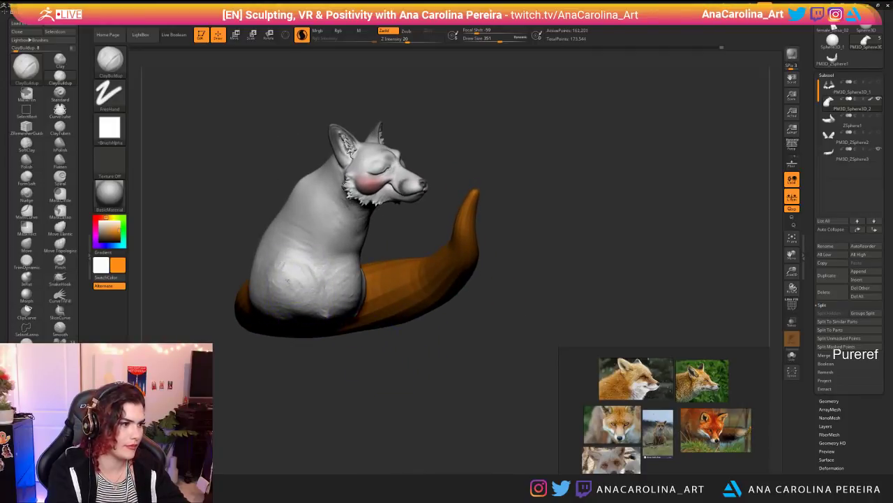
Step: Enlarge ClayBuildup to draw size 492 and add fullness to the hip and rear of the haunch
drag(305, 274, 289, 255)
key(space)
mouse_move(347, 356)
mouse_down()
mouse_move(377, 358)
mouse_move(357, 359)
mouse_up()
mouse_move(295, 283)
mouse_down()
mouse_move(272, 271)
mouse_move(263, 287)
mouse_move(269, 296)
mouse_up()
drag(279, 356, 308, 356)
mouse_move(264, 266)
mouse_down()
mouse_move(273, 283)
mouse_move(259, 297)
mouse_move(225, 307)
mouse_move(222, 296)
mouse_up()
drag(258, 394, 334, 318)
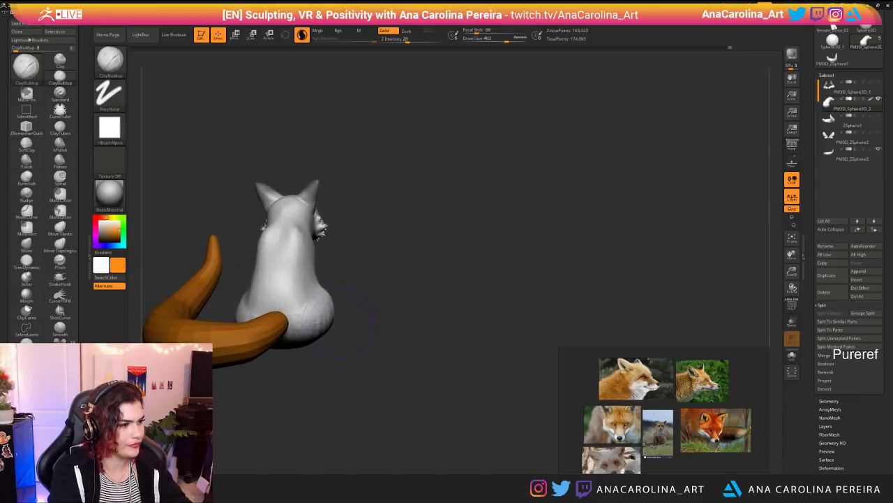
Step: Add fullness to the lower back and flank with ClayBuildup, reducing the brush to draw size 311
mouse_move(255, 288)
mouse_down()
mouse_move(259, 298)
mouse_move(257, 279)
mouse_up()
mouse_move(335, 281)
mouse_down()
mouse_move(464, 283)
mouse_move(357, 263)
mouse_move(296, 302)
mouse_move(389, 319)
mouse_move(447, 297)
mouse_move(353, 284)
mouse_up()
key(space)
mouse_move(321, 284)
mouse_down()
mouse_move(341, 273)
mouse_move(351, 300)
mouse_move(341, 291)
mouse_up()
drag(469, 281, 315, 260)
drag(303, 296, 428, 269)
mouse_move(428, 269)
ctrl+right_down()
mouse_move(404, 241)
mouse_move(381, 250)
ctrl+right_up()
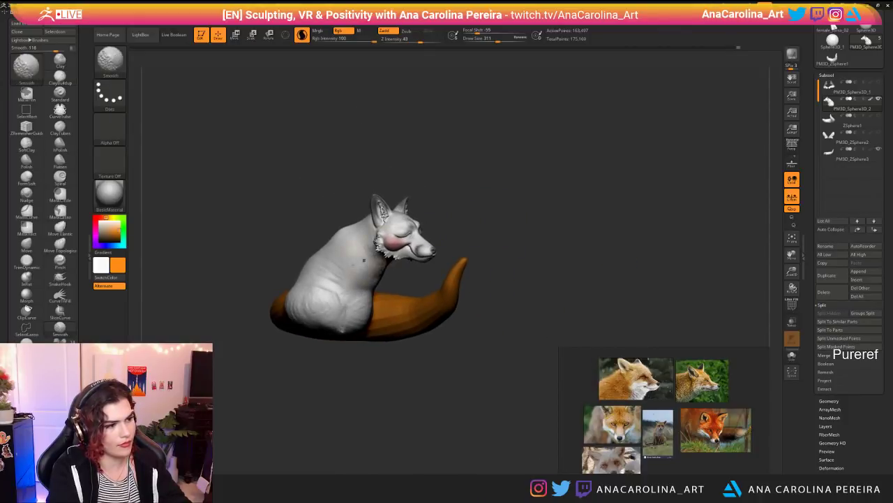
Step: Smooth the clay strokes over the back, haunch and front of the lower body at draw size 311
mouse_move(330, 291)
shift+mouse_down()
mouse_move(343, 303)
mouse_move(339, 290)
mouse_move(340, 328)
shift+mouse_up()
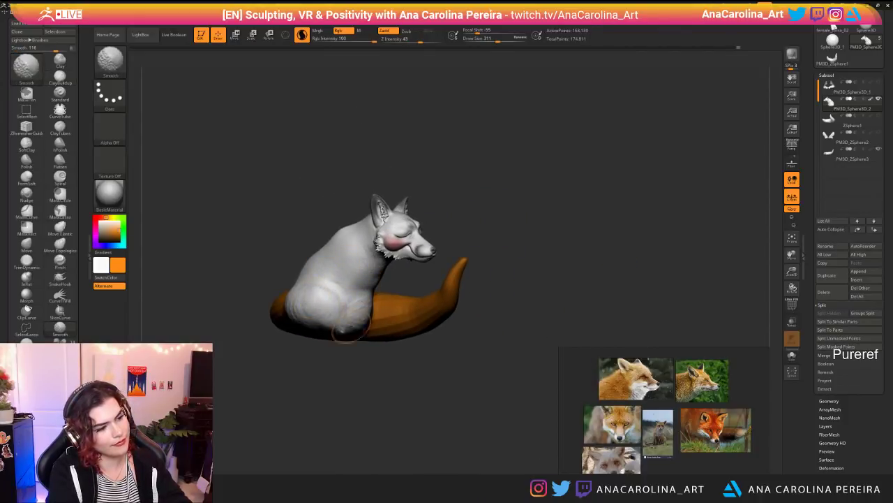
right_drag(447, 288, 367, 307)
right_drag(481, 288, 416, 296)
ctrl+drag(409, 296, 419, 305)
right_drag(418, 305, 411, 297)
shift+drag(407, 277, 421, 260)
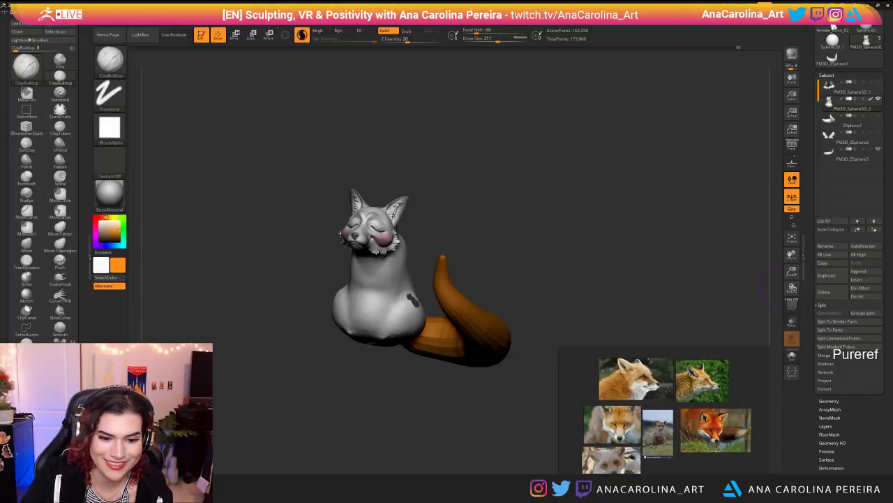
Step: Reduce ClayBuildup to draw size 104 and sculpt fur ridges across the throat below the cheek fur
drag(625, 302, 687, 303)
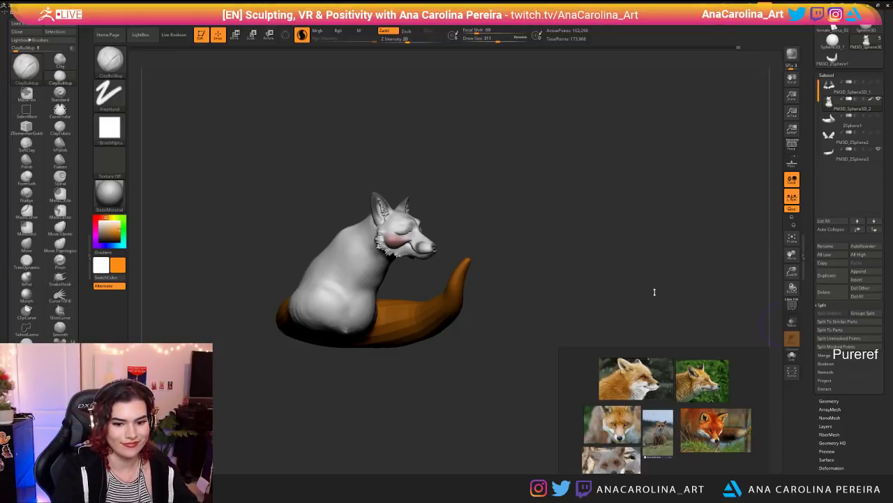
drag(651, 290, 688, 293)
alt+drag(688, 293, 642, 342)
key(space)
mouse_move(526, 297)
mouse_down()
mouse_move(508, 285)
mouse_move(429, 273)
mouse_move(412, 307)
mouse_up()
key(space)
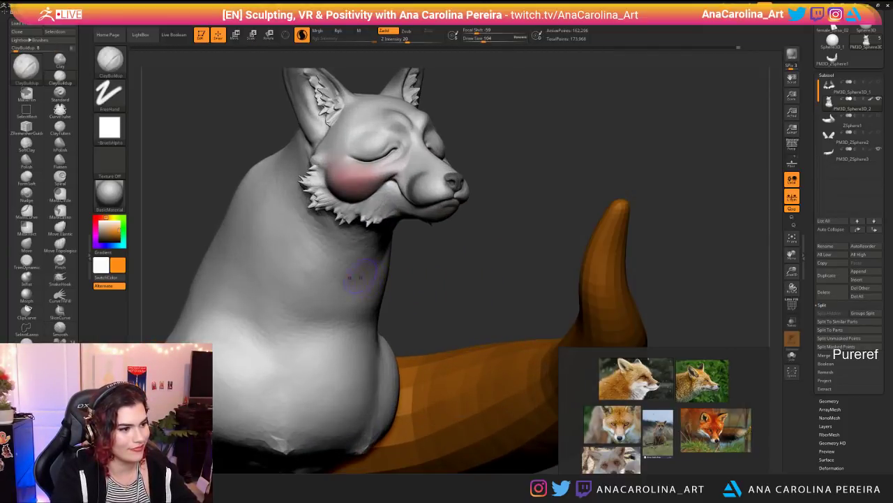
mouse_move(369, 281)
shift+mouse_down()
mouse_move(353, 261)
mouse_move(359, 272)
mouse_move(370, 254)
mouse_move(362, 259)
mouse_move(319, 241)
shift+mouse_up()
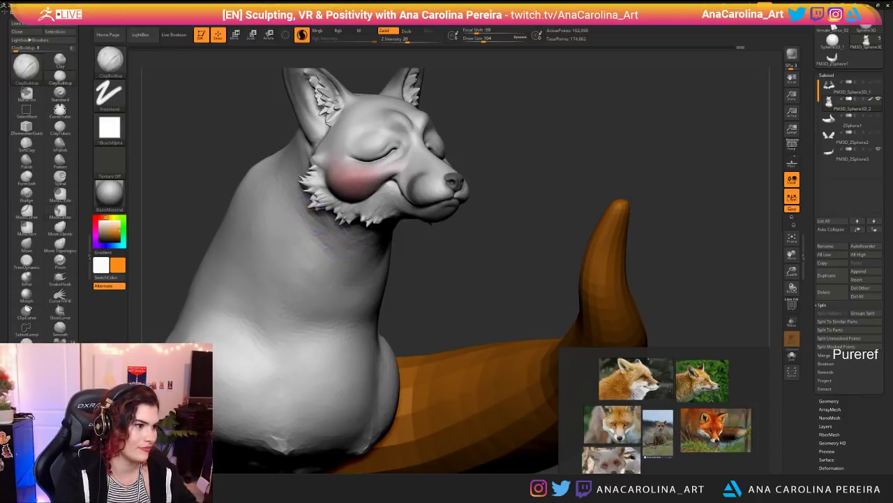
drag(420, 260, 447, 243)
mouse_move(355, 205)
mouse_down()
mouse_move(336, 225)
mouse_move(309, 205)
mouse_move(359, 249)
mouse_move(350, 220)
mouse_move(336, 226)
mouse_up()
drag(438, 248, 389, 261)
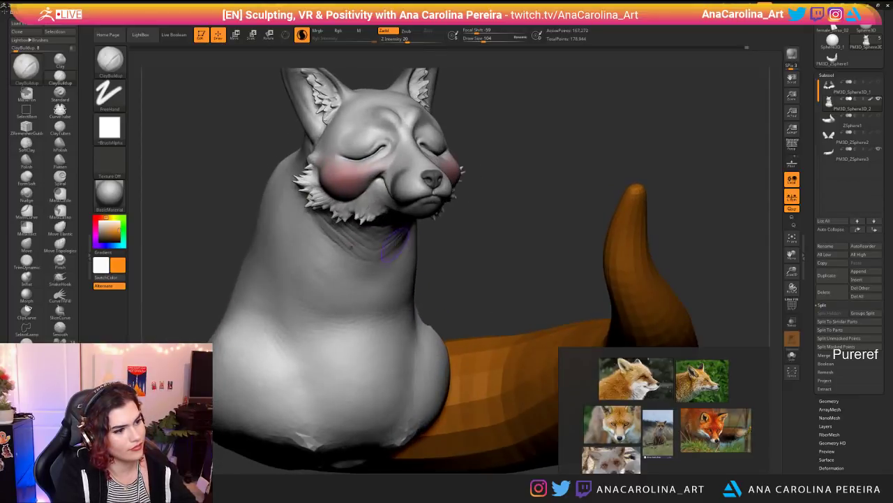
Step: Switch to the SnakeHook brush and reduce its draw size to 68
key(b)
key(s)
key(h)
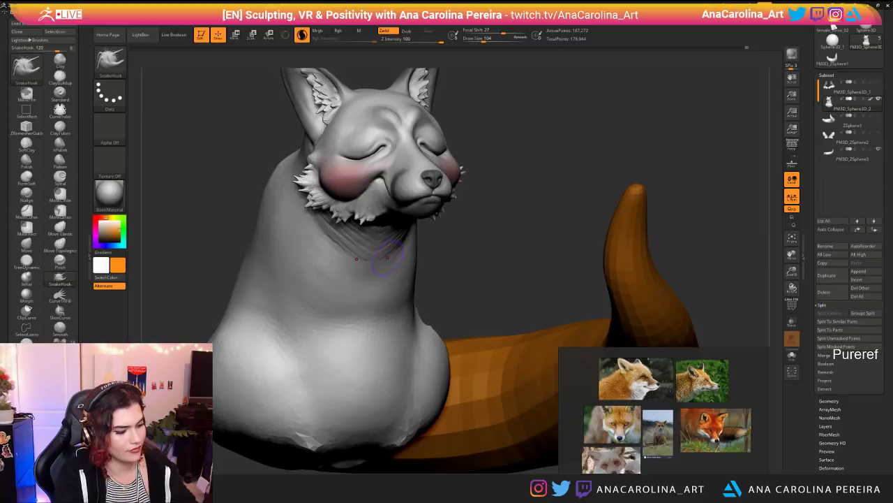
key(space)
Step: Try pulling pointed fur tufts from the middle of the throat, enlarging SnakeHook to draw size 77
drag(371, 248, 367, 264)
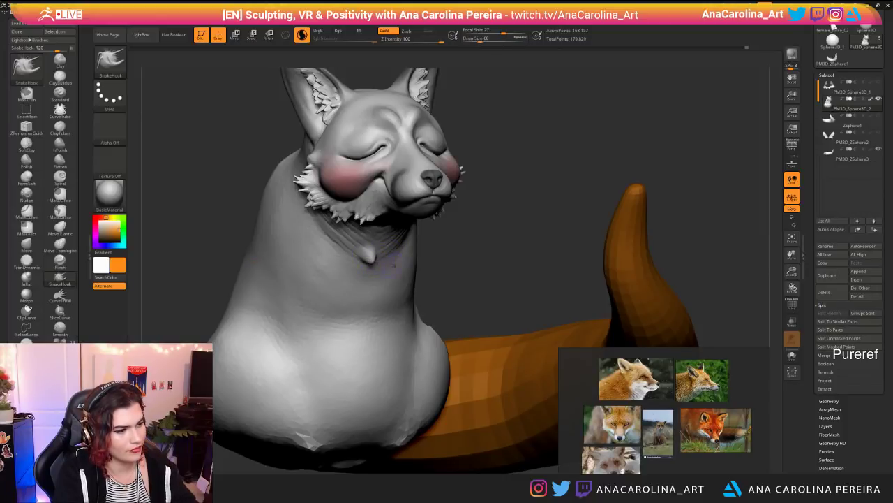
right_drag(461, 256, 428, 241)
key(ctrl+z)
key(space)
click(444, 242)
right_drag(434, 274, 406, 260)
mouse_move(370, 246)
mouse_down()
mouse_move(372, 261)
mouse_move(385, 253)
mouse_move(375, 239)
mouse_move(370, 250)
mouse_move(371, 231)
mouse_up()
key(space)
click(389, 243)
mouse_move(393, 231)
right_down()
mouse_move(481, 229)
mouse_move(481, 175)
mouse_move(435, 209)
right_up()
key(ctrl+z)
key(ctrl+z)
key(ctrl+z)
key(ctrl+z)
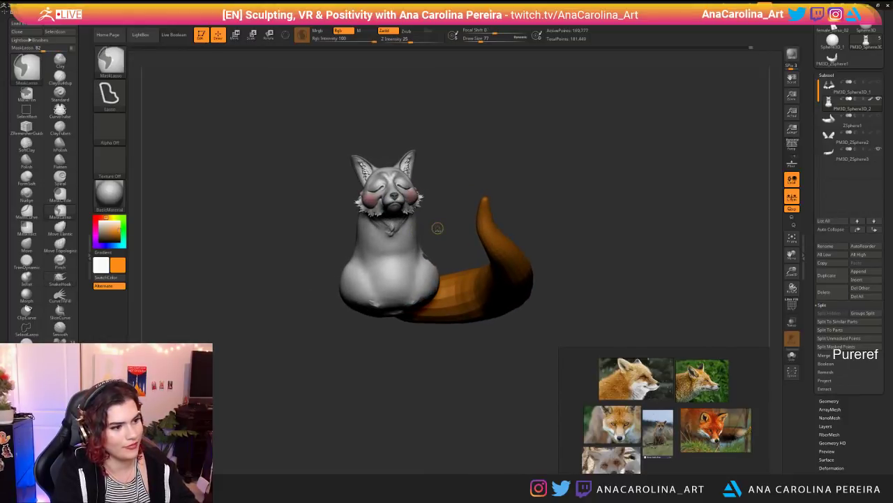
ctrl+right_drag(439, 221, 439, 265)
key(ctrl+z)
key(ctrl+z)
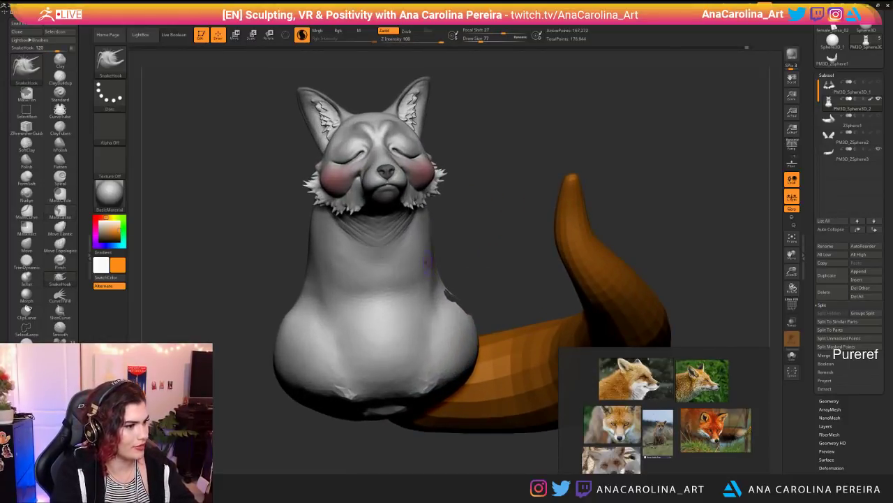
Step: Enable AccuCurve in the curve settings of the SnakeHook brush
scroll(27, 307, down, 5)
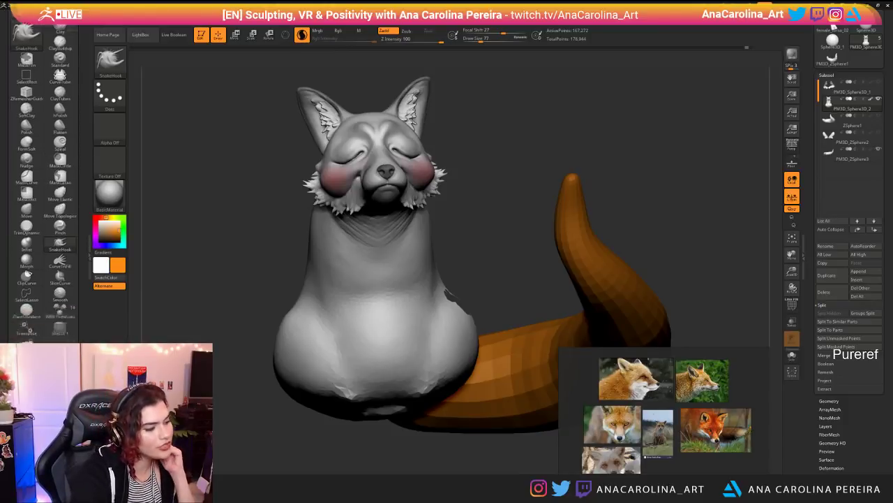
click(14, 266)
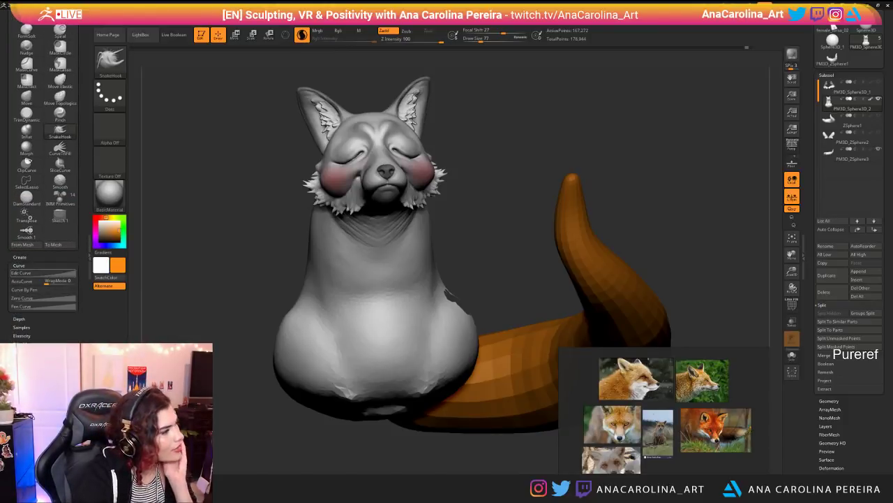
click(22, 281)
Step: Try pulling sharper fur tufts from the throat with AccuCurve enabled
drag(338, 242, 352, 259)
key(ctrl+z)
drag(440, 242, 465, 249)
drag(380, 233, 378, 244)
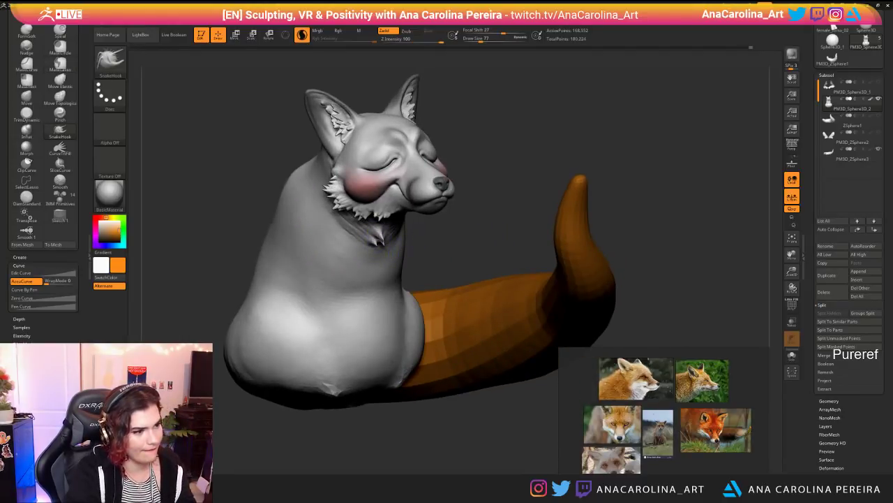
key(ctrl+z)
key(ctrl+z)
key(ctrl+z)
Step: Pull sharp downward fur tufts from the centre of the throat to form a pointed bib
right_drag(413, 249, 413, 240)
drag(386, 240, 388, 257)
drag(404, 227, 411, 242)
right_drag(411, 241, 418, 239)
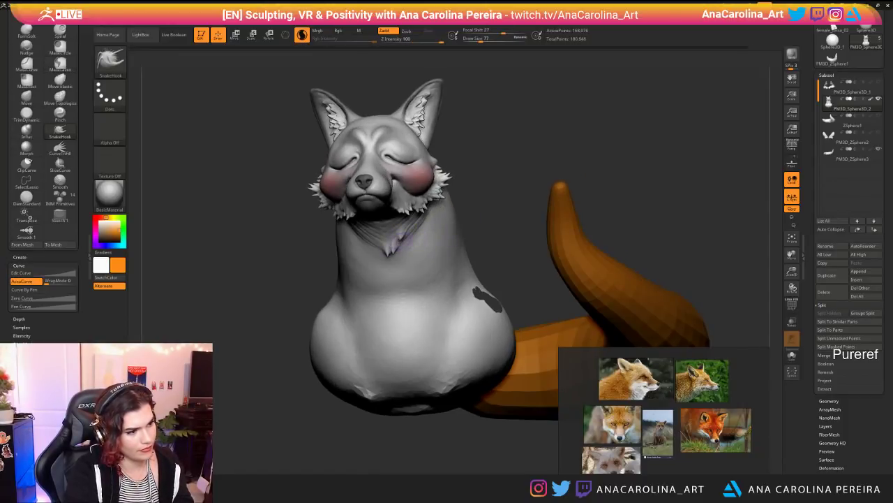
drag(380, 236, 388, 268)
drag(392, 222, 395, 247)
right_drag(395, 247, 435, 247)
drag(376, 225, 377, 241)
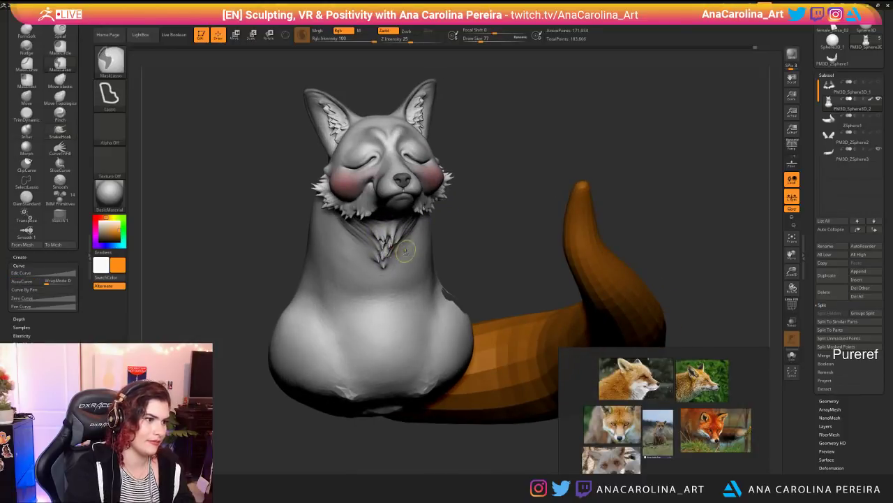
key(ctrl+z)
Step: Add more fur tufts beneath the chin to fill the upper part of the throat bib
right_drag(390, 241, 414, 238)
drag(394, 228, 392, 243)
right_drag(434, 242, 412, 211)
drag(399, 209, 392, 225)
right_drag(408, 205, 407, 228)
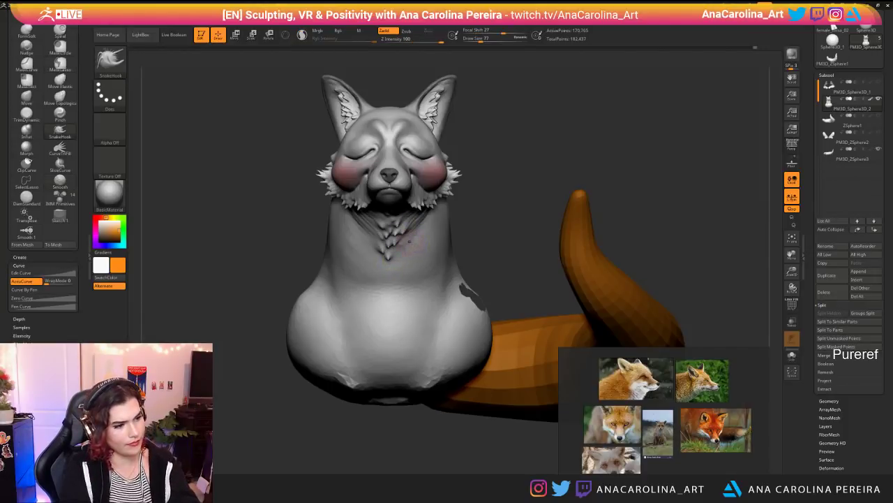
Step: Try smoothing the lower tufts of the throat bib
key(shift)
shift+drag(397, 236, 389, 254)
key(ctrl+z)
drag(472, 219, 520, 209)
key(ctrl+z)
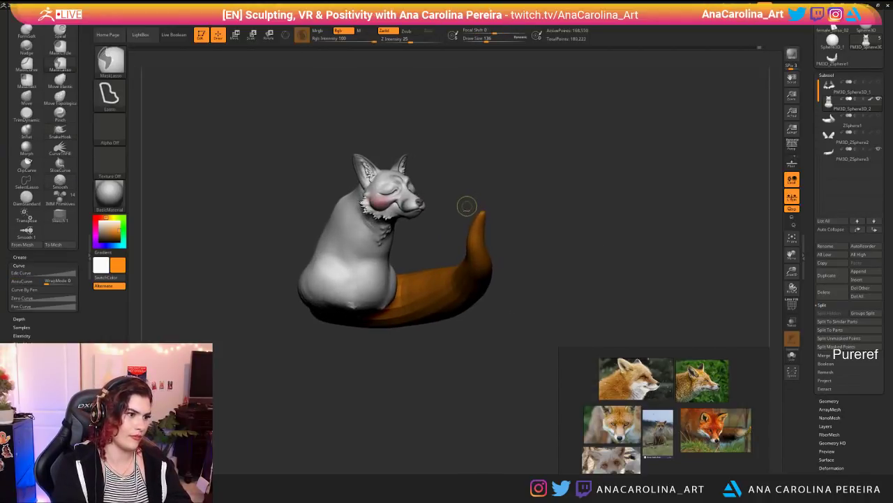
Step: Reduce SnakeHook to draw size 56 and pull smaller tufts along the edge of the throat bib
mouse_move(445, 234)
mouse_down()
mouse_move(383, 238)
mouse_move(383, 202)
mouse_up()
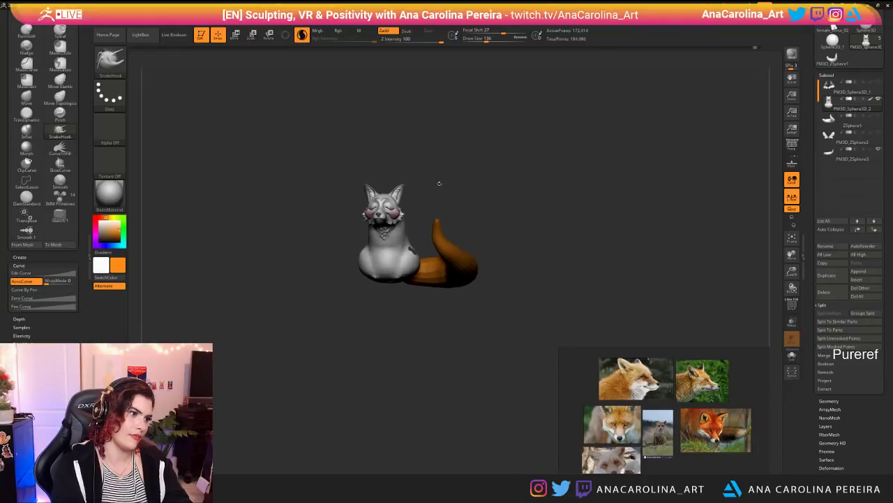
mouse_move(462, 202)
alt+mouse_down()
mouse_move(445, 270)
mouse_move(471, 242)
alt+mouse_up()
key(space)
key(space)
mouse_move(397, 252)
mouse_down()
mouse_move(399, 264)
mouse_move(407, 259)
mouse_up()
mouse_move(410, 240)
mouse_down()
mouse_move(410, 250)
mouse_move(410, 242)
mouse_up()
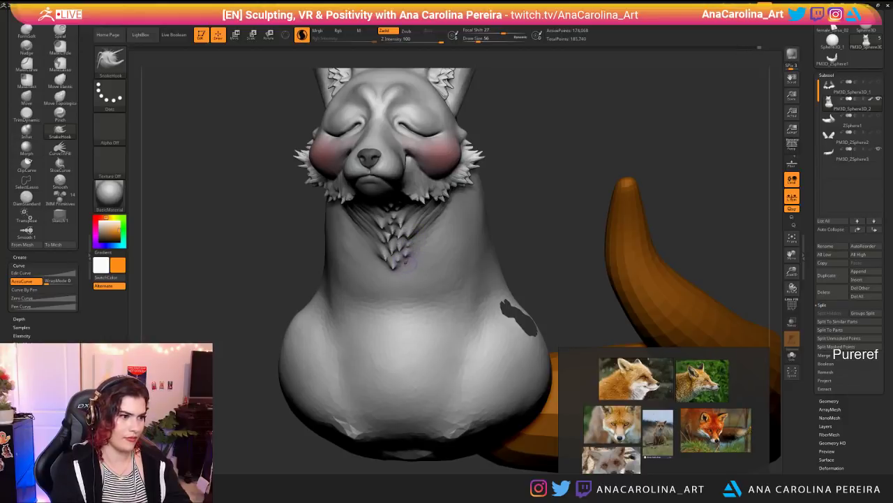
key(ctrl+z)
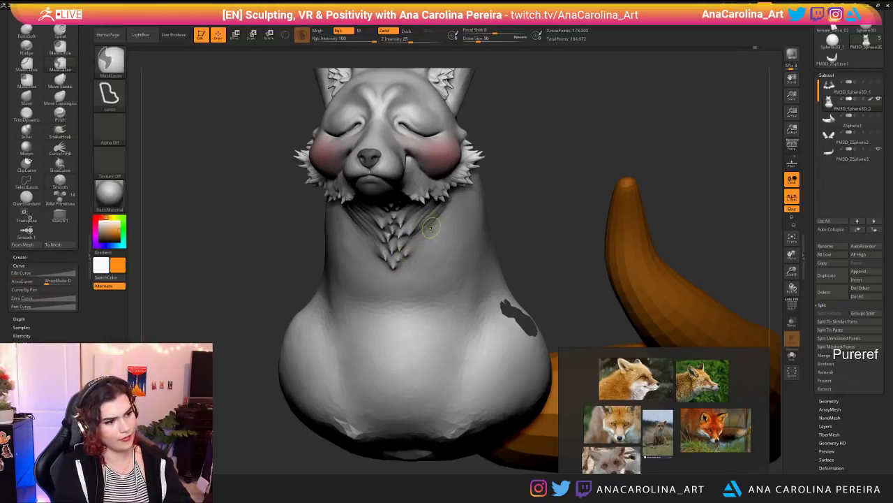
key(ctrl+z)
mouse_move(411, 238)
mouse_down()
mouse_move(408, 250)
mouse_move(414, 223)
mouse_up()
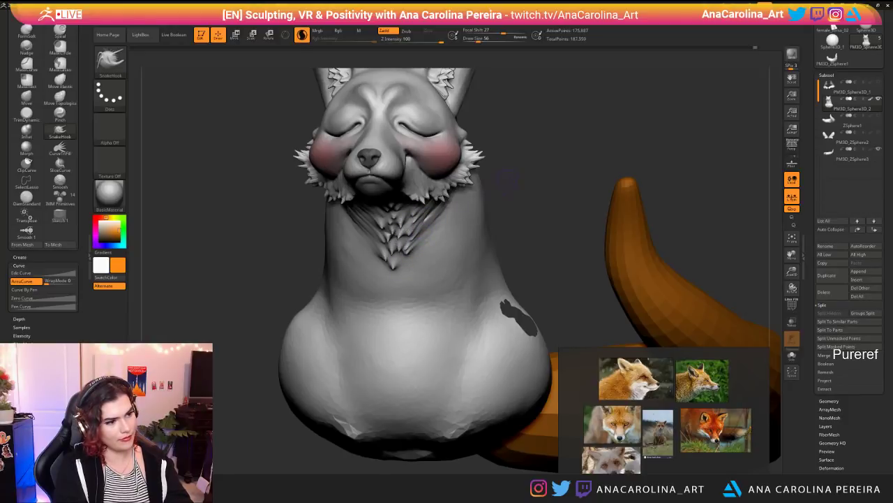
Step: Try extending the fur tufts onto the side of the throat
drag(508, 179, 558, 180)
mouse_move(353, 230)
mouse_down()
mouse_move(369, 244)
mouse_move(371, 230)
mouse_move(371, 247)
mouse_up()
key(ctrl+z)
key(ctrl+z)
key(ctrl+z)
Step: Pull fur tufts along the side of the throat below the cheek fur, and save the project
right_drag(371, 245, 437, 250)
mouse_move(357, 229)
mouse_down()
mouse_move(367, 244)
mouse_move(377, 238)
mouse_up()
drag(371, 217, 382, 257)
mouse_move(369, 209)
mouse_down()
mouse_move(380, 228)
mouse_move(395, 223)
mouse_up()
mouse_move(494, 300)
ctrl+right_down()
mouse_move(494, 215)
mouse_move(456, 213)
mouse_move(457, 185)
mouse_move(533, 189)
mouse_move(577, 162)
ctrl+right_up()
key(ctrl+s)
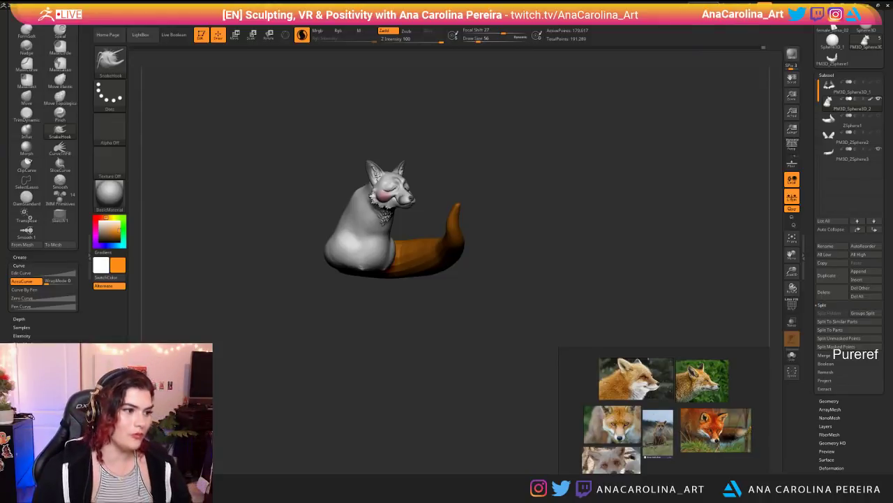
Step: Switch to ClayBuildup and sculpt fur-direction strokes on the neck around the cheek fur
drag(692, 246, 729, 250)
alt+drag(586, 240, 565, 320)
mouse_move(418, 315)
mouse_down()
mouse_move(494, 306)
mouse_move(504, 225)
mouse_move(488, 225)
mouse_move(488, 200)
mouse_move(502, 210)
mouse_move(467, 211)
mouse_move(483, 199)
mouse_move(469, 202)
mouse_move(469, 178)
mouse_up()
key(b)
key(c)
key(b)
key(s)
mouse_move(506, 226)
mouse_down()
mouse_move(466, 229)
mouse_move(473, 239)
mouse_move(458, 231)
mouse_move(469, 199)
mouse_move(462, 171)
mouse_up()
drag(517, 174, 504, 173)
mouse_move(471, 210)
mouse_down()
mouse_move(469, 191)
mouse_move(465, 225)
mouse_up()
Step: Refine the neck behind the cheek with ClayBuildup at draw size 80 and smooth the strokes into the shoulder
mouse_move(538, 279)
mouse_down()
mouse_move(496, 243)
mouse_move(457, 255)
mouse_up()
mouse_move(479, 357)
mouse_down()
mouse_move(463, 339)
mouse_move(454, 393)
mouse_move(512, 427)
mouse_move(546, 423)
mouse_up()
mouse_move(408, 230)
mouse_down()
mouse_move(399, 243)
mouse_move(405, 278)
mouse_move(391, 248)
mouse_move(395, 233)
mouse_up()
key(space)
mouse_move(489, 357)
alt+mouse_down()
mouse_move(482, 300)
mouse_move(352, 244)
alt+mouse_up()
drag(476, 210, 436, 213)
shift+drag(372, 253, 375, 259)
mouse_move(419, 219)
mouse_down()
mouse_move(457, 194)
mouse_move(534, 198)
mouse_move(492, 201)
mouse_move(443, 154)
mouse_up()
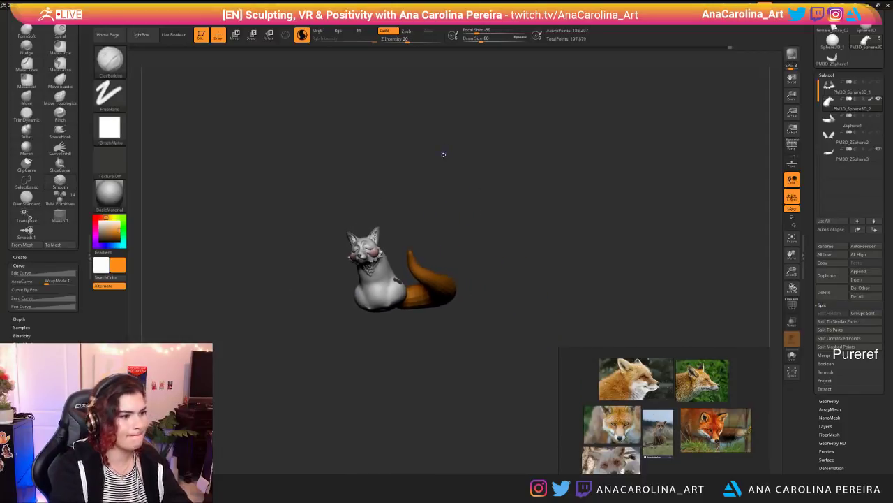
drag(494, 208, 502, 239)
drag(491, 288, 466, 291)
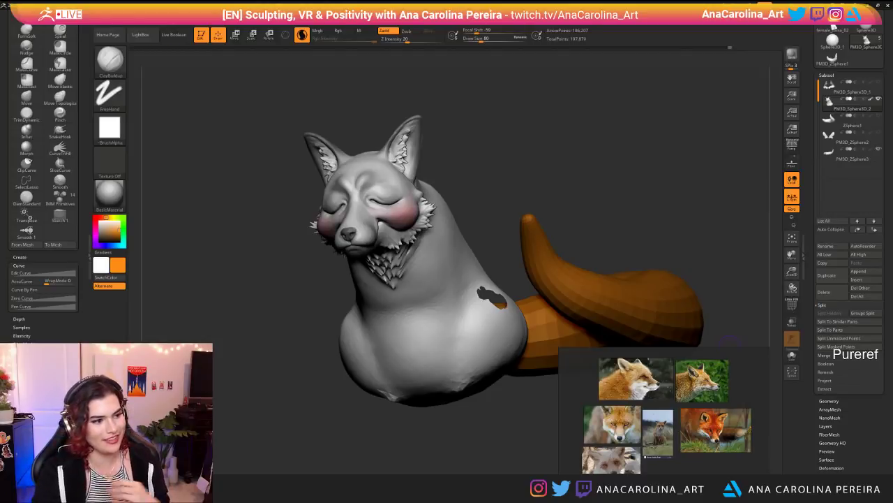
Step: Enlarge ClayBuildup to draw size 120 and build up the side of the neck behind the ear and cheek
mouse_move(440, 181)
mouse_down()
mouse_move(532, 163)
mouse_move(549, 147)
mouse_move(549, 164)
mouse_move(563, 148)
mouse_up()
key(s)
key(b)
key(space)
drag(506, 172, 499, 172)
key(space)
mouse_move(377, 200)
mouse_down()
mouse_move(396, 210)
mouse_move(399, 195)
mouse_move(403, 208)
mouse_up()
key(space)
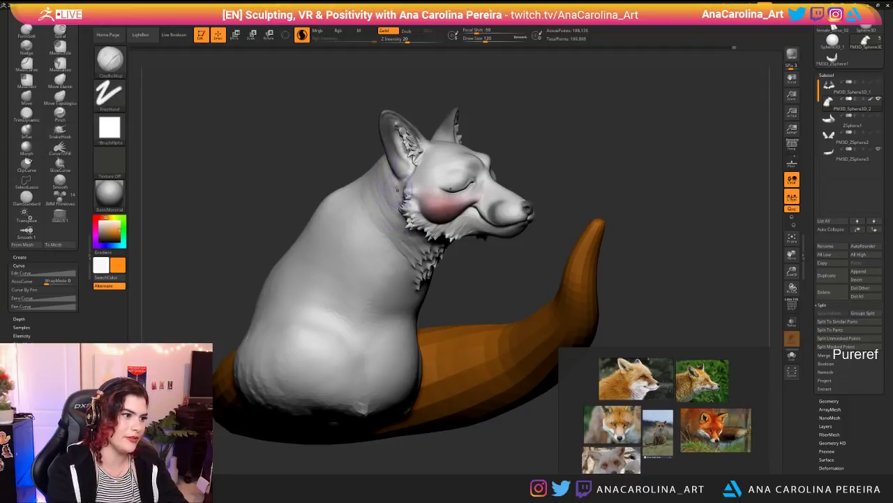
mouse_move(380, 180)
mouse_down()
mouse_move(369, 189)
mouse_move(373, 213)
mouse_move(410, 210)
mouse_up()
Step: Fill out the nape behind the ear and soften the strokes on the side of the neck
mouse_move(359, 131)
alt+mouse_down()
mouse_move(380, 216)
mouse_move(401, 222)
mouse_move(398, 293)
mouse_move(410, 305)
mouse_move(439, 289)
alt+mouse_up()
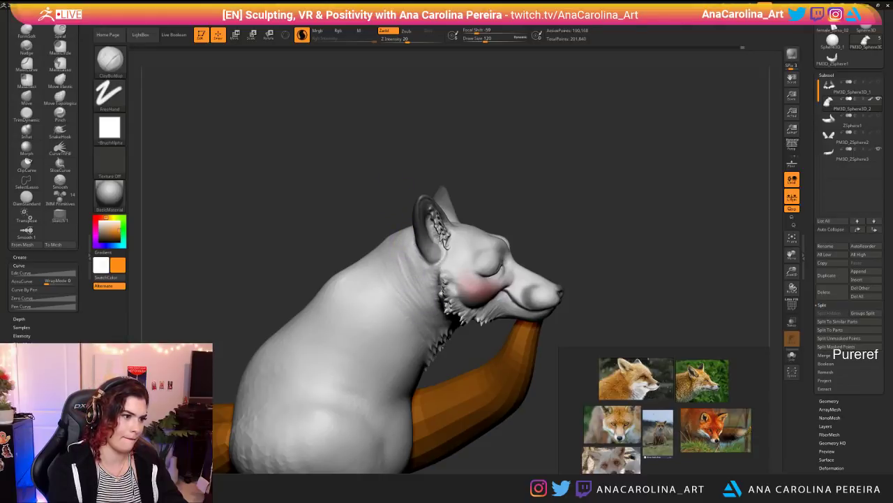
drag(300, 154, 349, 157)
drag(400, 225, 397, 232)
mouse_move(377, 161)
mouse_down()
mouse_move(321, 167)
mouse_move(314, 126)
mouse_up()
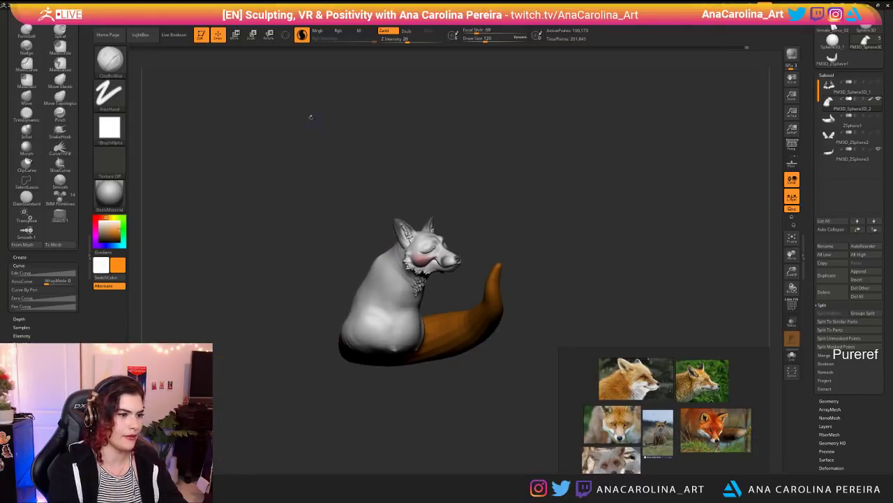
alt+drag(471, 176, 480, 230)
shift+drag(401, 276, 406, 287)
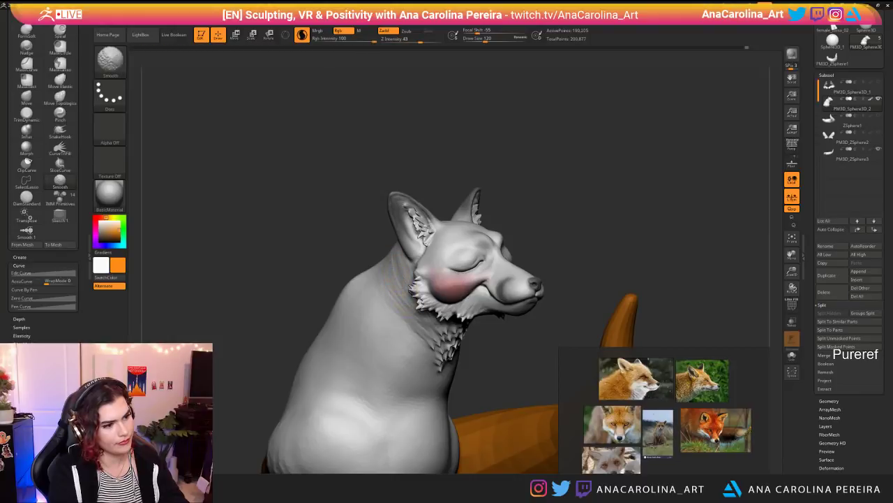
key(ctrl+z)
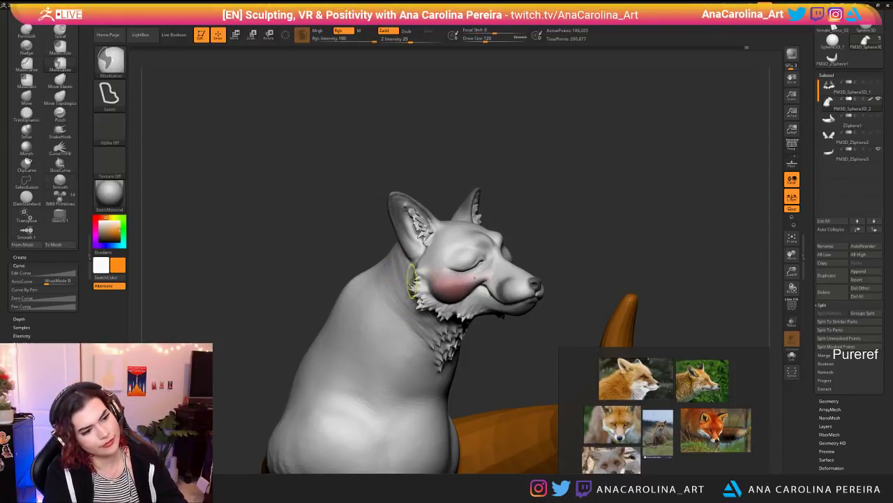
alt+drag(508, 375, 504, 297)
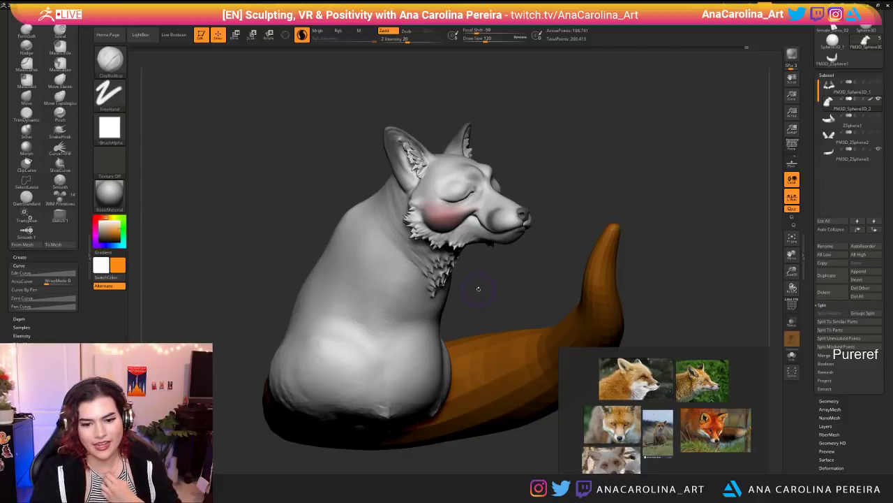
Step: Enlarge the fox reference photos in PureRef and set ClayBuildup to draw size 476 for the torso
scroll(701, 456, down, 5)
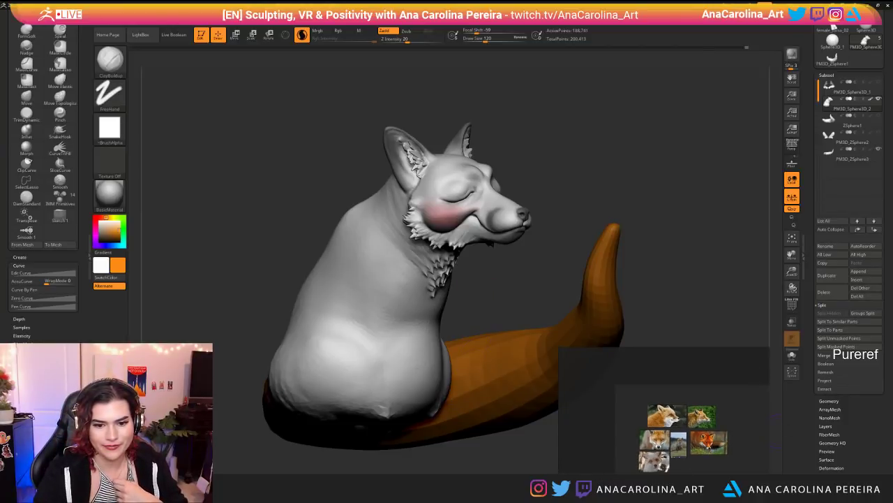
scroll(670, 426, up, 5)
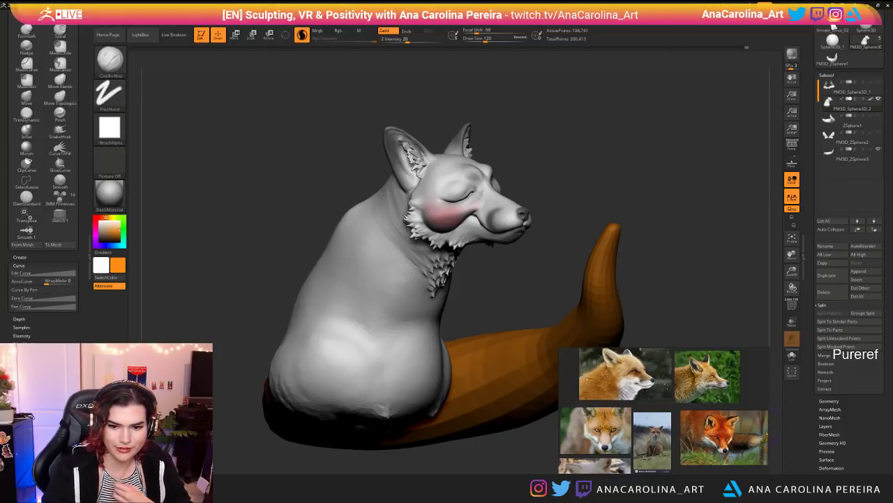
drag(673, 323, 733, 317)
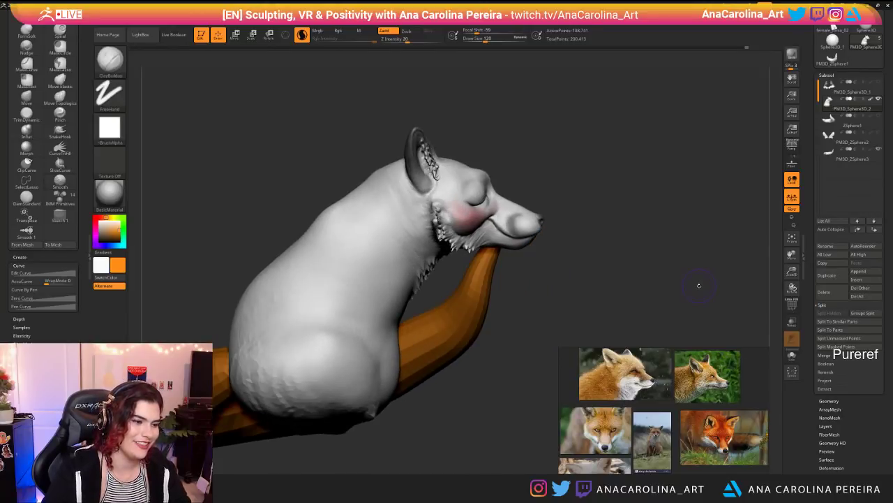
key(space)
drag(461, 150, 485, 150)
key(ctrl+z)
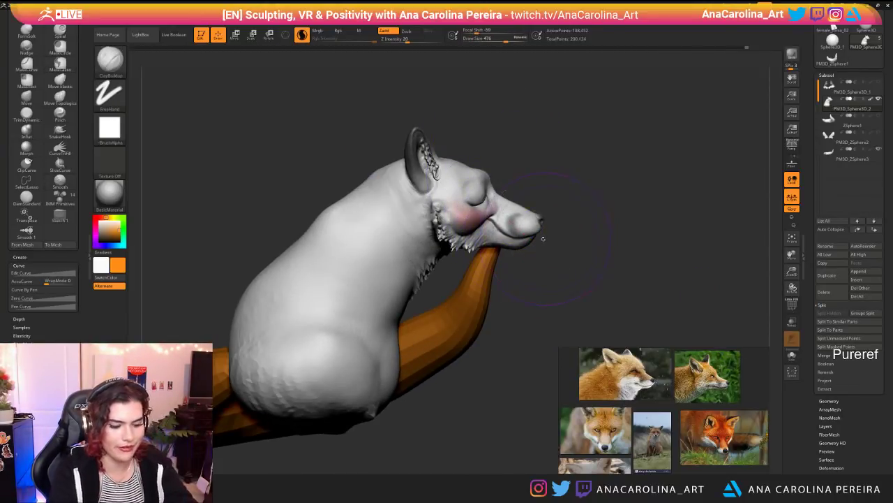
Step: Reshape the tip of the fox's muzzle in profile with SnakeHook at draw size 476
key(b)
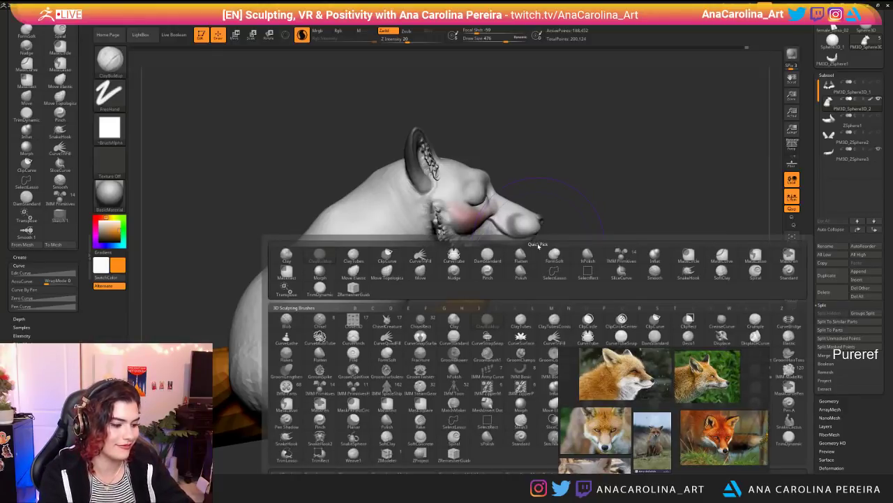
key(s)
key(h)
drag(522, 223, 541, 223)
drag(656, 234, 528, 244)
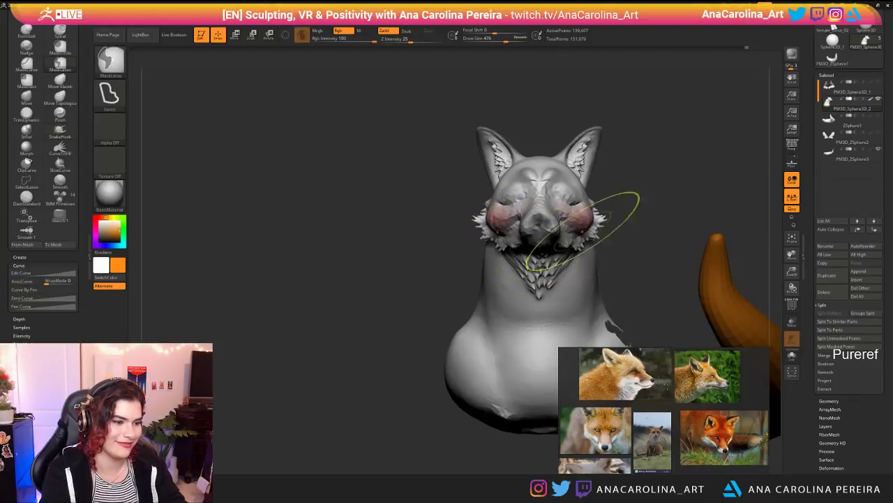
mouse_move(644, 194)
mouse_down()
mouse_move(658, 193)
mouse_move(646, 280)
mouse_up()
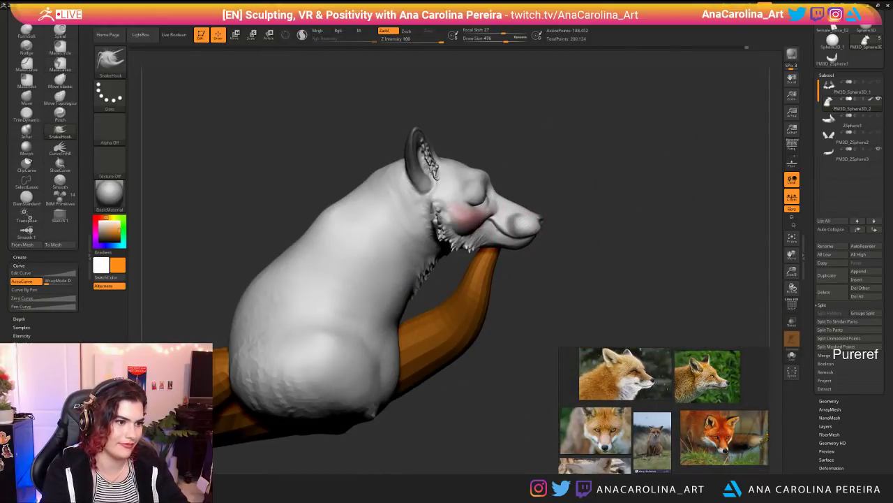
mouse_move(520, 248)
mouse_down()
mouse_move(590, 245)
mouse_move(573, 240)
mouse_up()
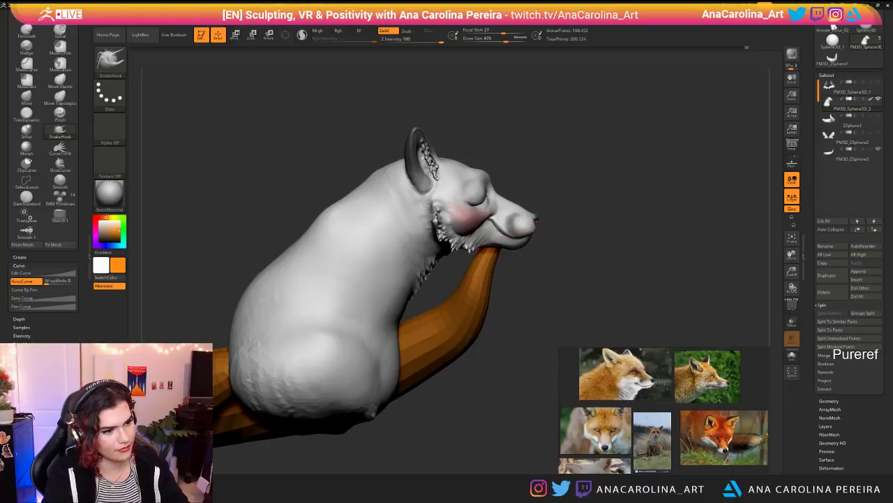
mouse_move(585, 241)
mouse_down()
mouse_move(471, 236)
mouse_move(541, 232)
mouse_up()
mouse_move(593, 183)
alt+mouse_down()
mouse_move(619, 174)
mouse_move(557, 193)
alt+mouse_up()
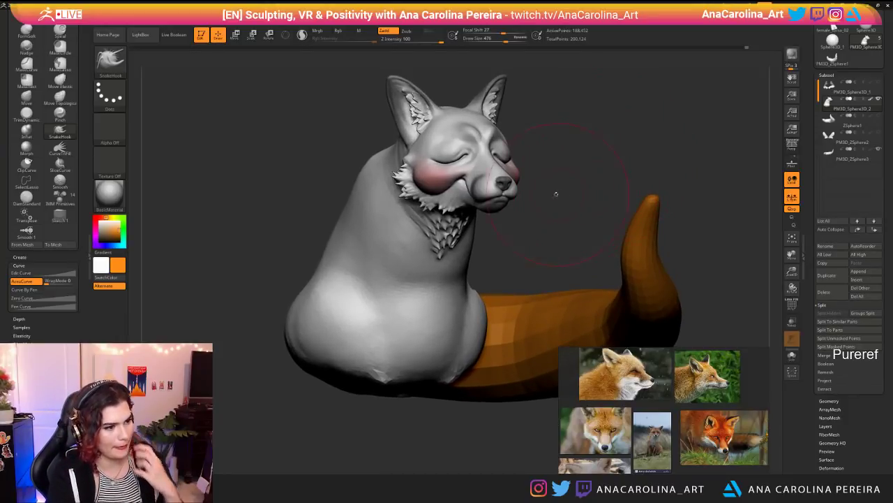
mouse_move(535, 249)
mouse_down()
mouse_move(528, 245)
mouse_move(535, 256)
mouse_move(541, 245)
mouse_up()
Step: Build up the shoulder and the side of the upper torso with ClayBuildup at draw size 274
key(space)
key(b)
key(c)
key(b)
key(c)
key(b)
key(c)
key(b)
key(b)
key(c)
key(b)
mouse_move(384, 220)
mouse_down()
mouse_move(379, 204)
mouse_move(392, 225)
mouse_move(385, 221)
mouse_move(367, 250)
mouse_up()
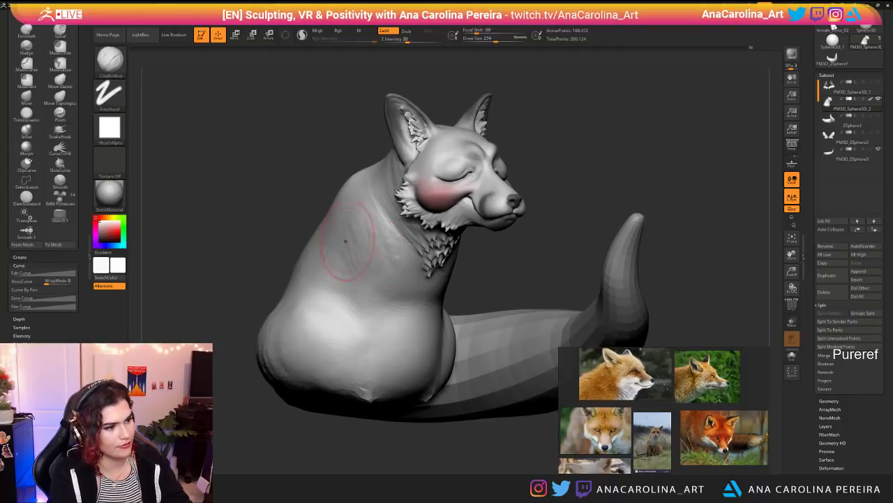
mouse_move(346, 296)
mouse_down()
mouse_move(342, 310)
mouse_move(329, 288)
mouse_up()
Step: Sculpt the haunch with ClayBuildup at draw size 351 and smooth away the bump at the front of the base
key(space)
drag(360, 338, 364, 339)
mouse_move(372, 382)
mouse_down()
mouse_move(352, 341)
mouse_move(375, 324)
mouse_move(371, 398)
mouse_move(362, 397)
mouse_up()
mouse_move(386, 450)
alt+mouse_down()
mouse_move(382, 409)
mouse_move(363, 413)
alt+mouse_up()
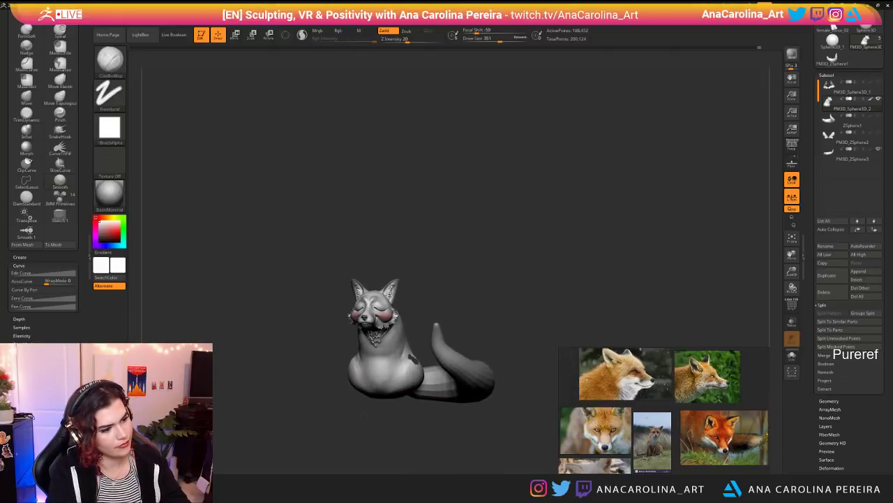
mouse_move(413, 360)
shift+mouse_down()
mouse_move(409, 400)
mouse_move(464, 410)
mouse_move(418, 410)
shift+mouse_up()
alt+drag(524, 363, 531, 413)
drag(525, 206, 598, 194)
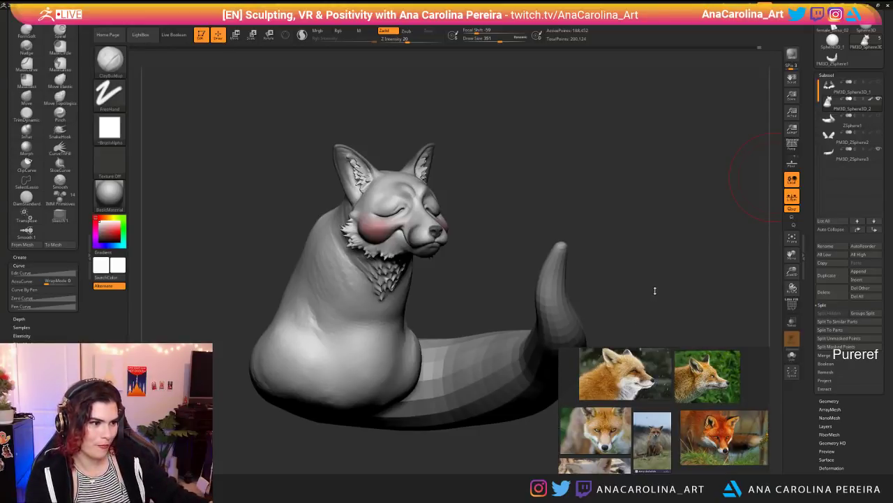
drag(737, 187, 649, 202)
mouse_move(701, 217)
mouse_down()
mouse_move(720, 225)
mouse_move(706, 228)
mouse_move(707, 192)
mouse_move(702, 216)
mouse_up()
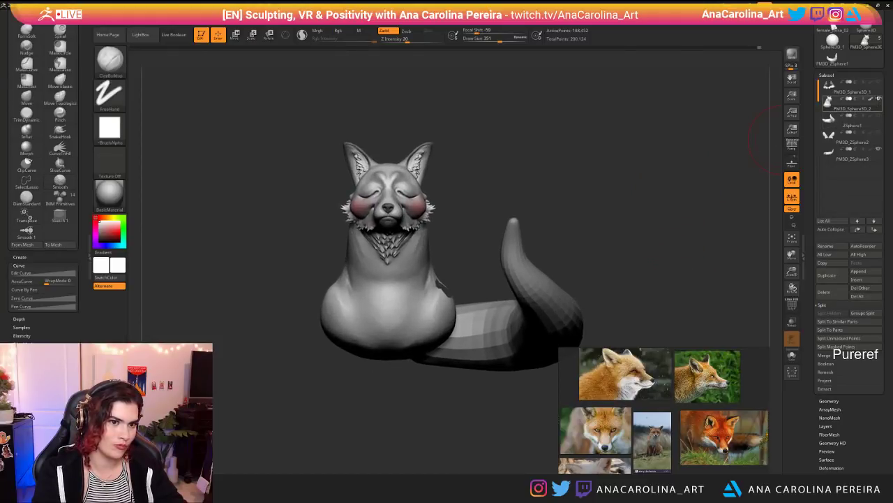
click(879, 83)
drag(680, 172, 685, 173)
mouse_move(635, 200)
mouse_down()
mouse_move(705, 200)
mouse_move(567, 200)
mouse_move(623, 198)
mouse_up()
click(879, 83)
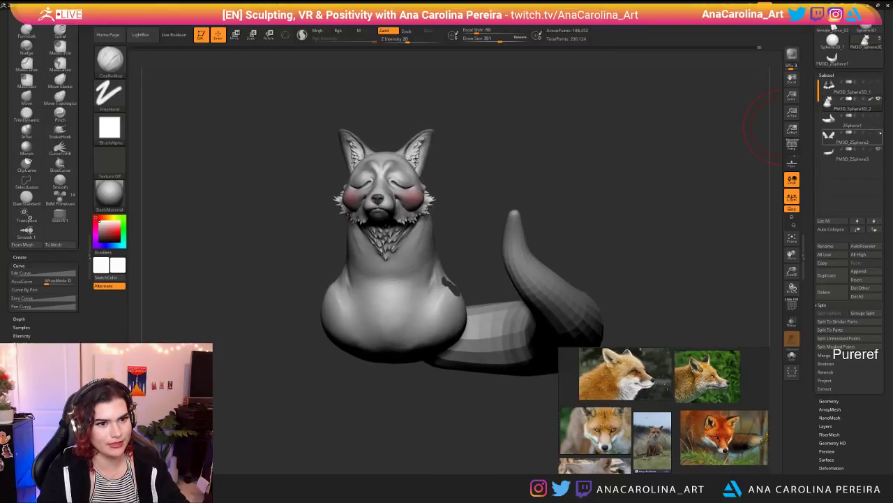
Step: Show the hind legs and move them back against the haunches
click(879, 137)
drag(644, 249, 663, 250)
key(w)
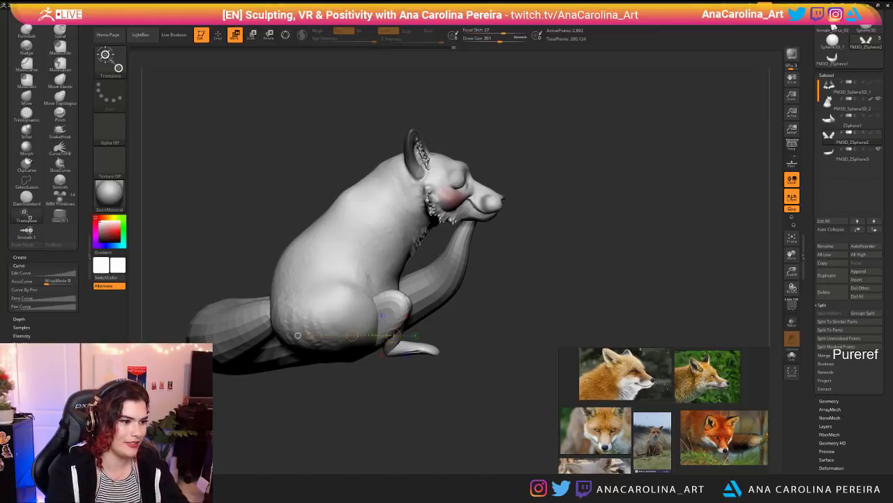
mouse_move(423, 314)
mouse_down()
mouse_move(400, 313)
mouse_move(419, 314)
mouse_up()
drag(516, 307, 412, 307)
alt+drag(518, 279, 475, 262)
drag(475, 294, 495, 310)
drag(307, 311, 502, 312)
Step: Show and select the arms, hide the hind legs and clear the mask on the upper arms
click(879, 82)
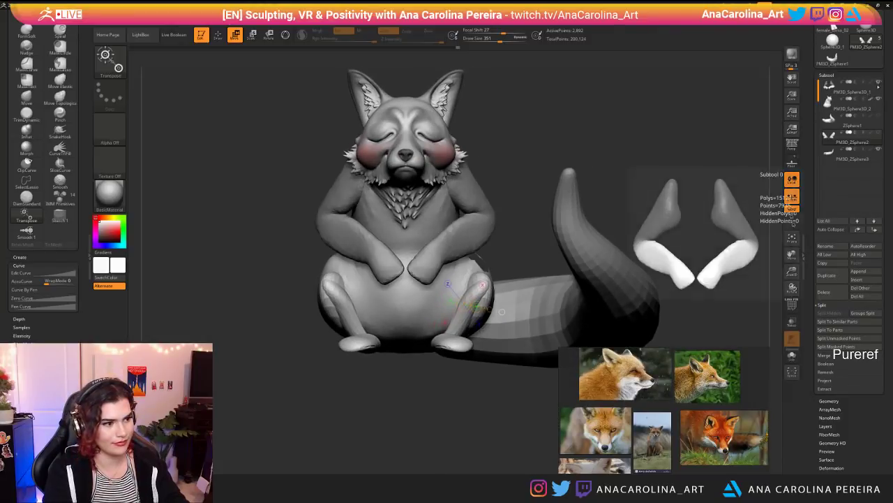
alt+drag(698, 168, 677, 220)
key(e)
alt+click(458, 249)
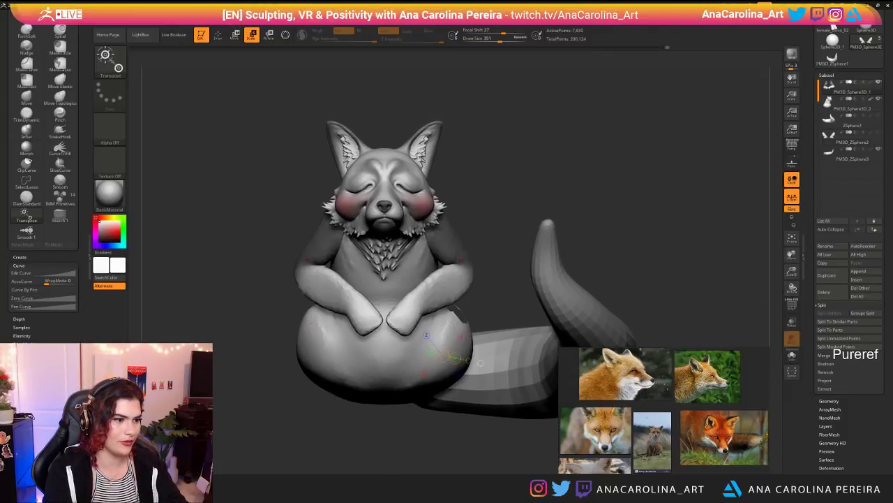
drag(442, 239, 487, 287)
key(ctrl+z)
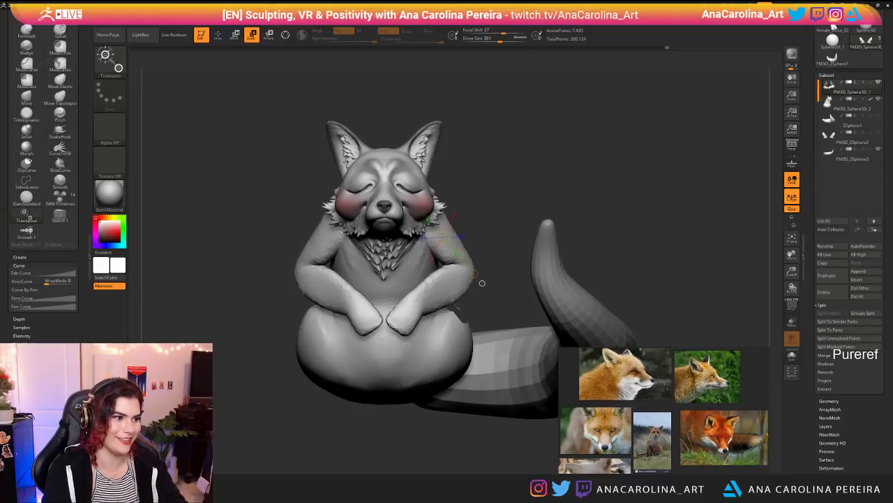
Step: Scale both arms down with the gizmo so they sit against the sides of the torso
key(r)
key(y)
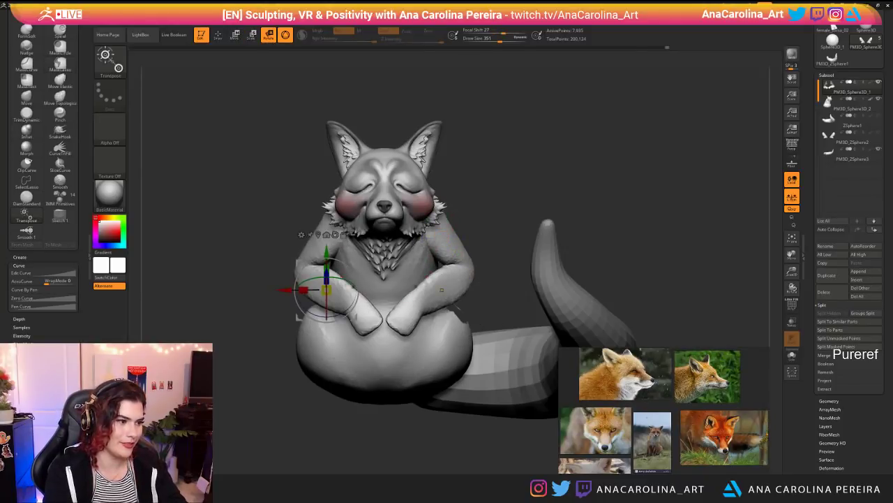
drag(329, 292, 322, 291)
drag(442, 290, 436, 291)
key(ctrl+z)
drag(502, 280, 614, 272)
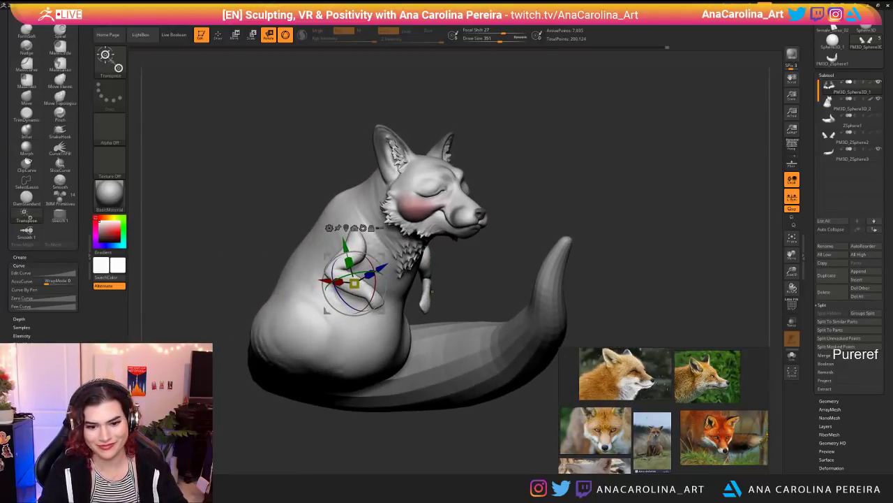
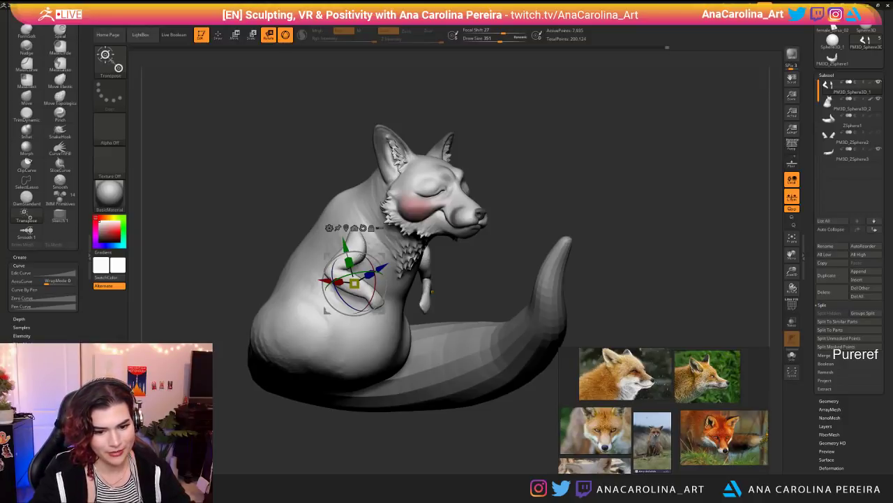
Step: Reshape the shoulder end of the upper arms with SnakeHook at draw size 351
drag(685, 149, 482, 154)
key(b)
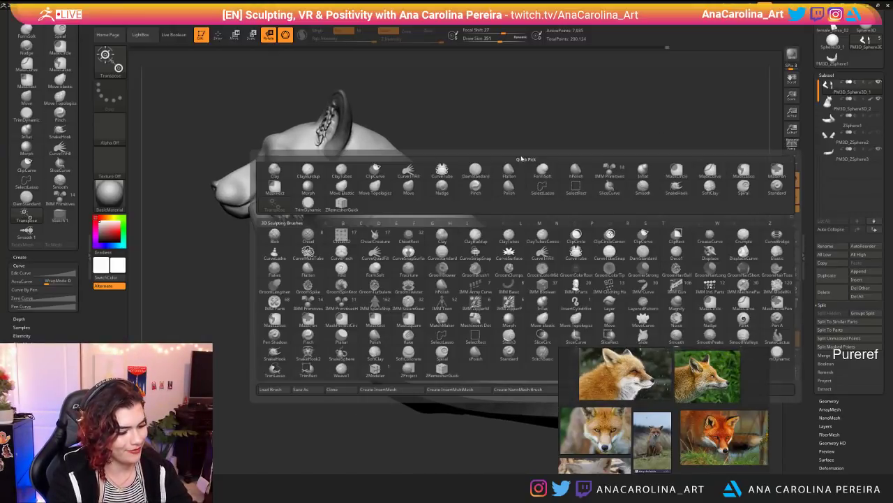
key(s)
key(h)
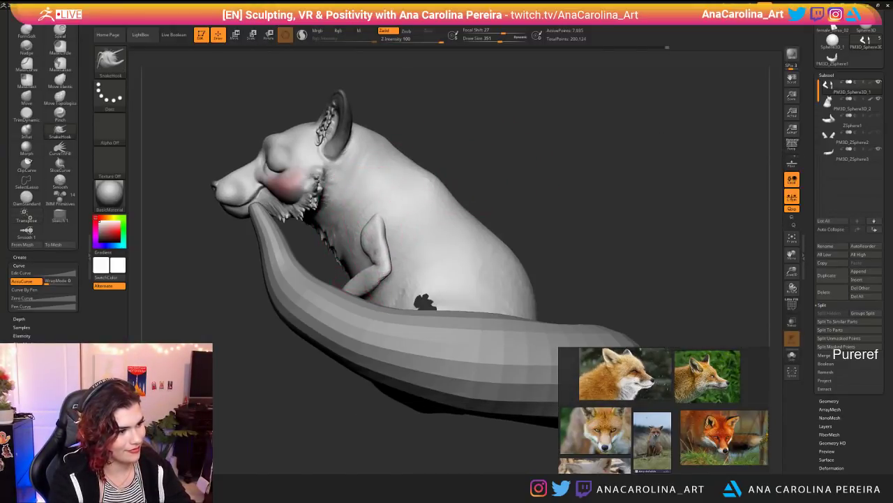
mouse_move(433, 189)
mouse_down()
mouse_move(460, 174)
mouse_move(387, 192)
mouse_up()
click(25, 281)
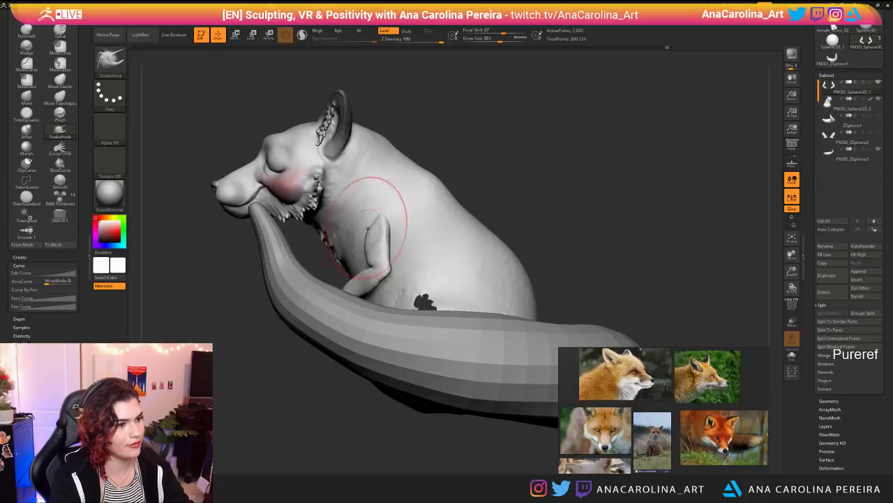
drag(395, 130, 449, 269)
Step: Rotate and reposition the arms beside the chest with the gizmo, and show the hind legs again
key(r)
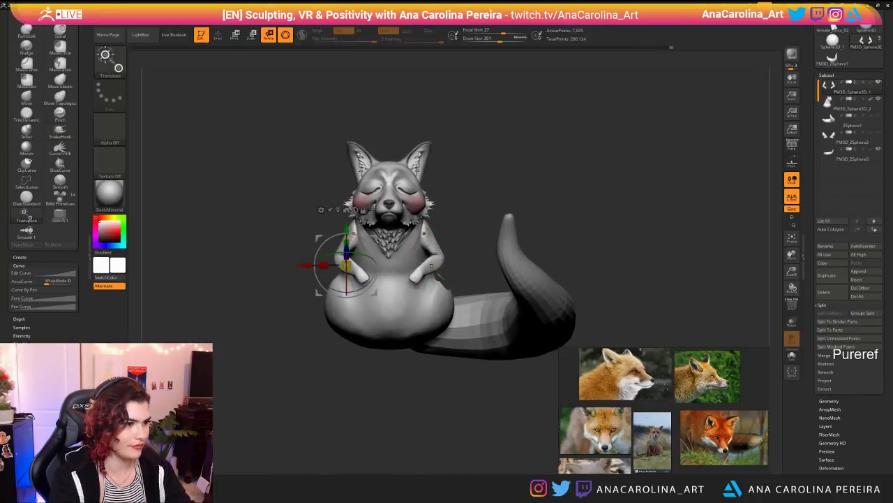
drag(329, 239, 286, 285)
key(w)
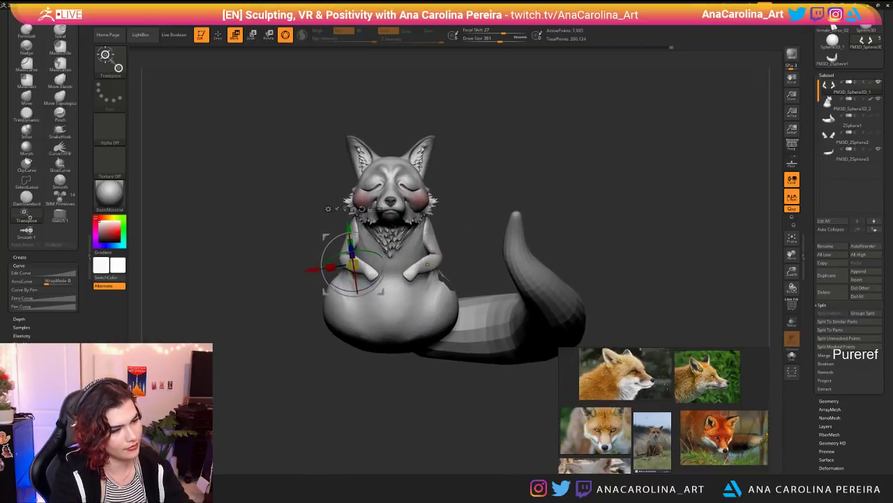
alt+drag(681, 210, 681, 234)
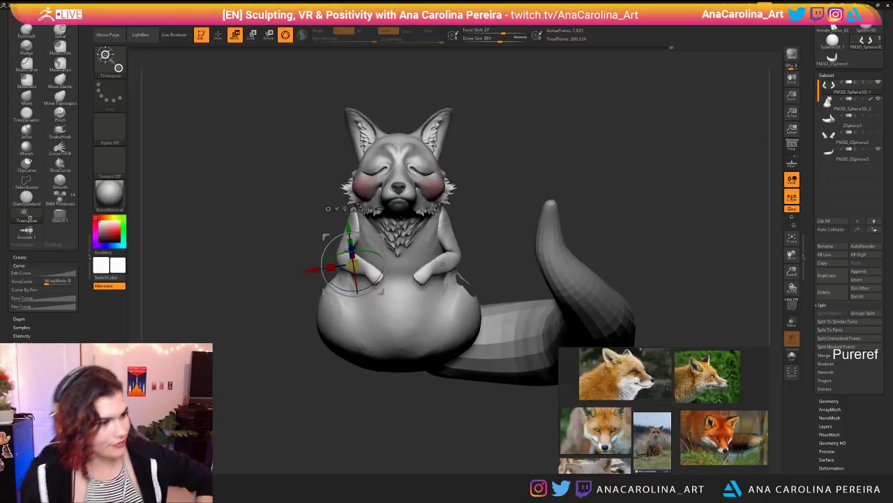
drag(681, 234, 722, 234)
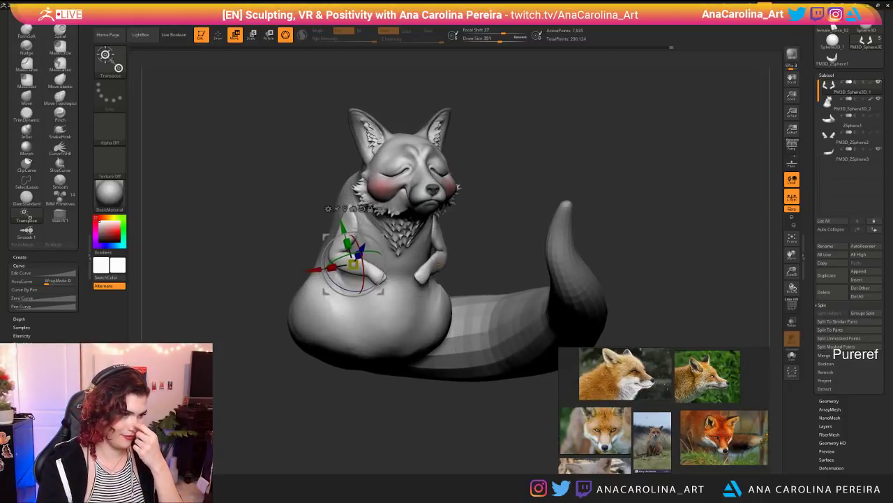
click(878, 133)
mouse_move(744, 185)
shift+mouse_down()
mouse_move(723, 185)
mouse_move(724, 150)
mouse_move(723, 217)
mouse_move(706, 172)
mouse_move(757, 180)
shift+mouse_up()
drag(684, 180, 649, 140)
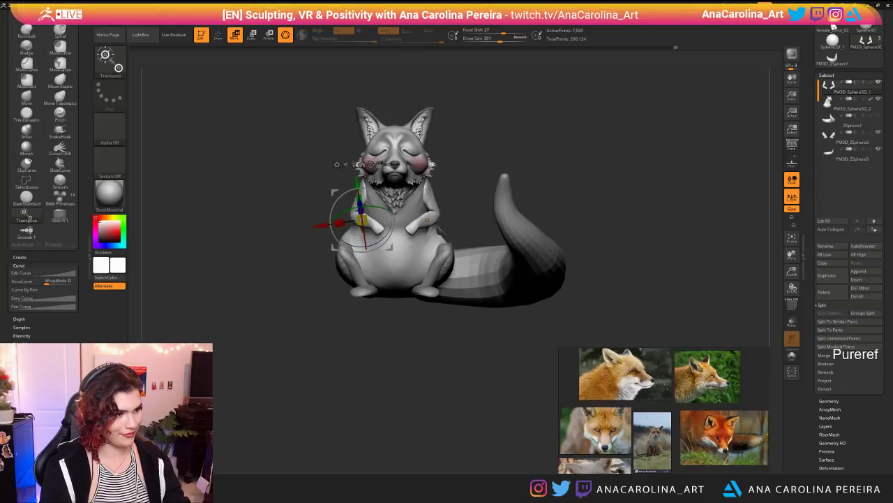
Step: Thicken the forearms with the Inflat brush at draw size 262
key(b)
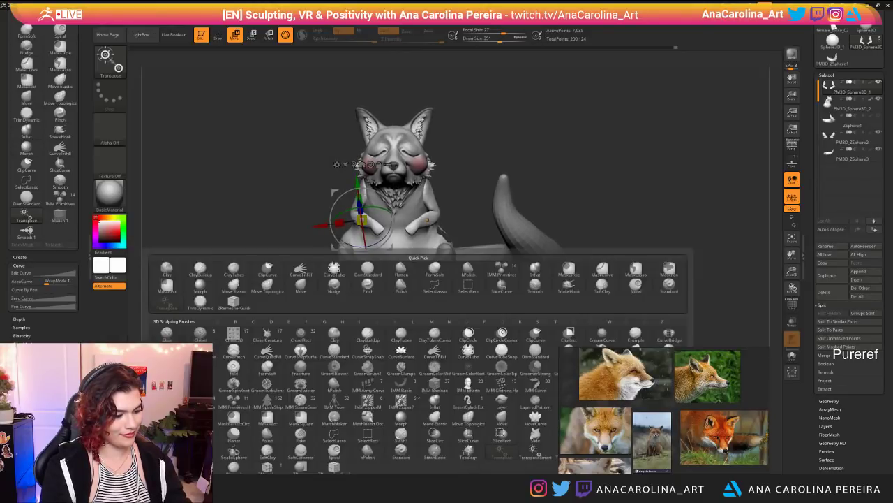
key(c)
key(b)
shift+drag(427, 385, 440, 434)
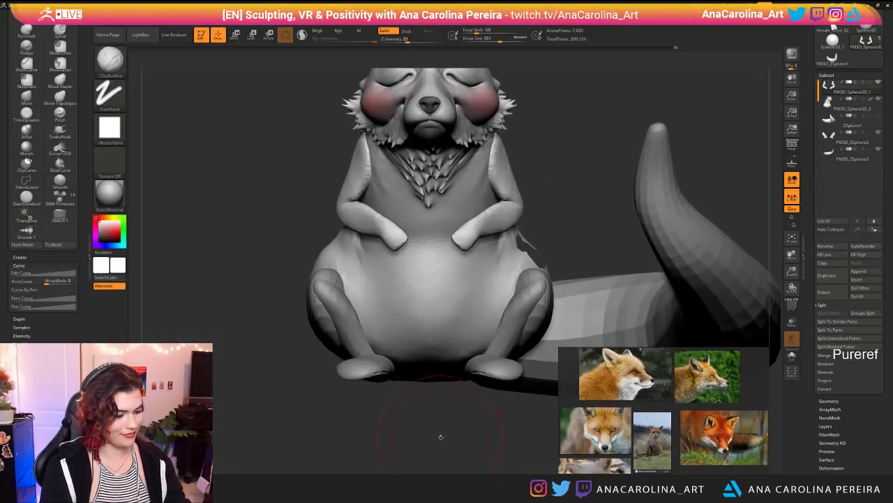
key(n)
key(b)
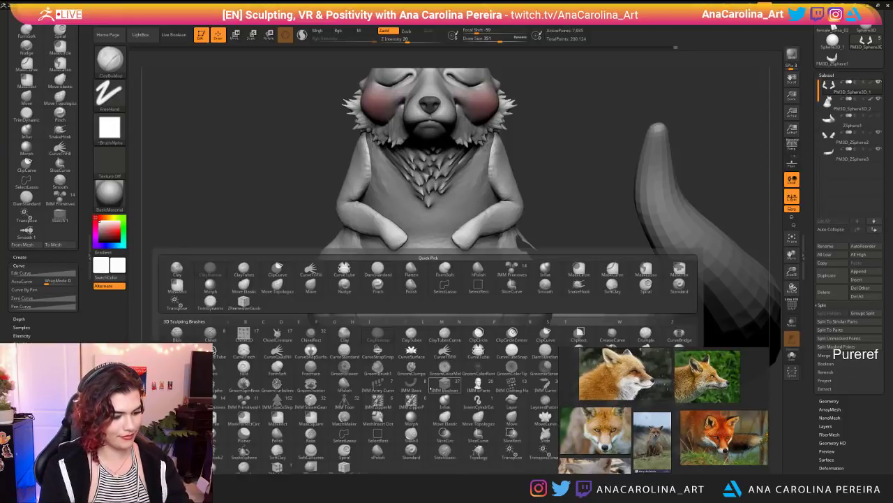
key(i)
key(n)
key(space)
mouse_move(497, 202)
mouse_down()
mouse_move(496, 159)
mouse_move(515, 187)
mouse_up()
mouse_move(579, 203)
mouse_down()
mouse_move(528, 202)
mouse_move(493, 222)
mouse_up()
drag(439, 431, 527, 434)
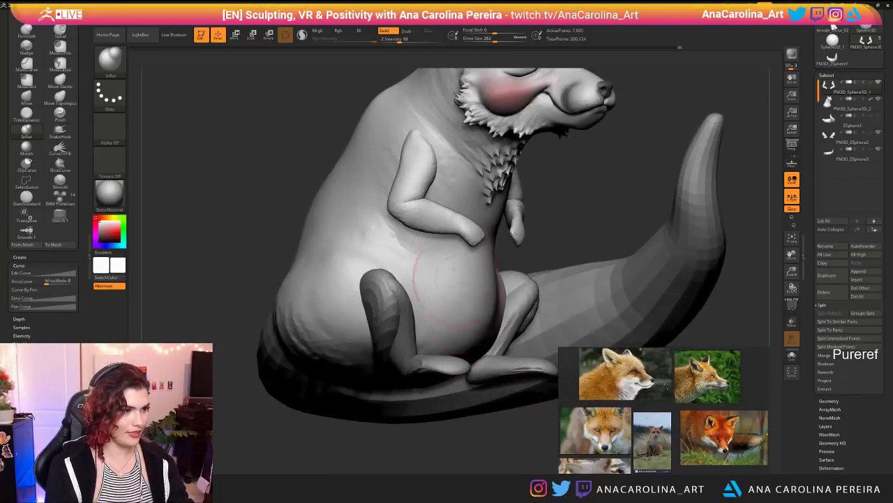
mouse_move(440, 234)
mouse_down()
mouse_move(423, 217)
mouse_move(451, 222)
mouse_up()
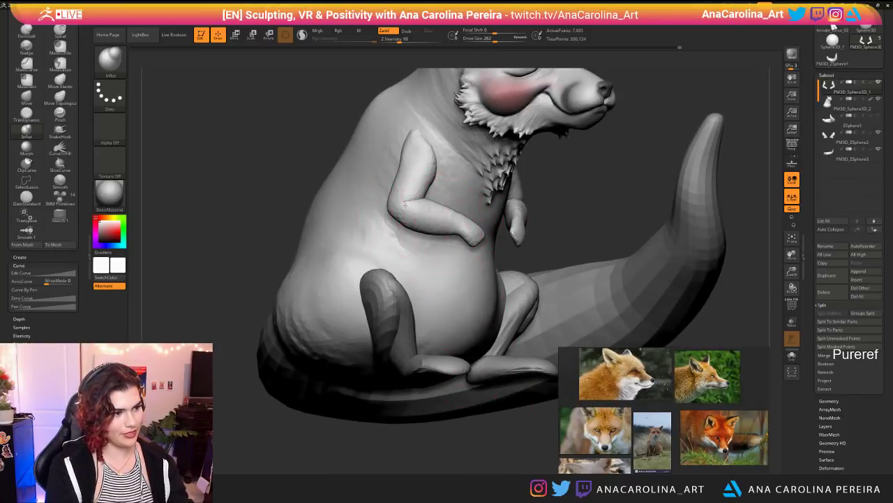
Step: Reduce the Inflat draw size to 132 and fill out the lower forearms and paws
alt+drag(570, 162, 566, 119)
drag(566, 119, 489, 126)
key(shift)
mouse_move(558, 133)
mouse_down()
mouse_move(503, 132)
mouse_move(532, 120)
mouse_up()
mouse_move(489, 124)
right_down()
mouse_move(555, 133)
mouse_move(544, 104)
mouse_move(529, 164)
mouse_move(492, 230)
mouse_move(465, 249)
right_up()
key(space)
drag(428, 261, 422, 261)
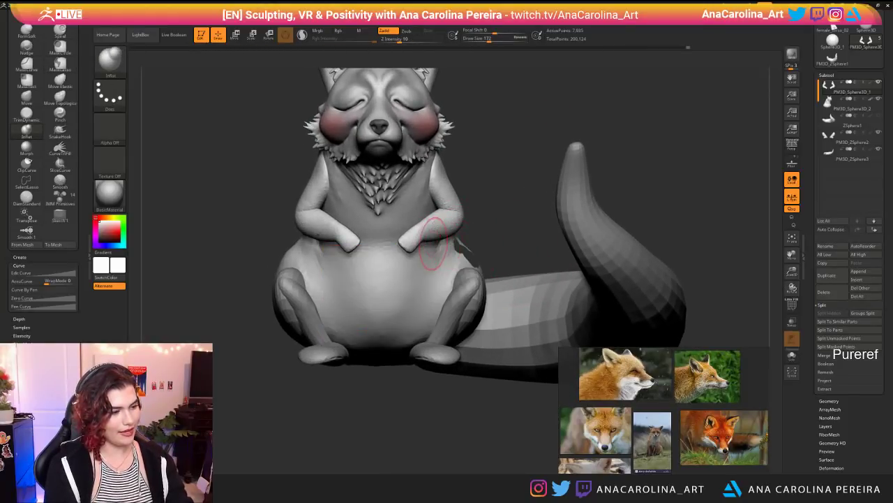
Step: Add volume to the arms around the elbows with ClayBuildup at a smaller draw size
mouse_move(510, 214)
right_down()
mouse_move(560, 214)
mouse_move(527, 215)
mouse_move(489, 193)
mouse_move(534, 198)
mouse_move(475, 198)
mouse_move(474, 164)
mouse_move(412, 167)
mouse_move(497, 168)
mouse_move(469, 169)
mouse_move(506, 229)
mouse_move(543, 227)
right_up()
key(b)
key(c)
key(b)
key(space)
drag(517, 230, 509, 230)
Step: Pull a small thumb out of each front paw with SnakeHook at draw size 46
key(b)
key(s)
key(b)
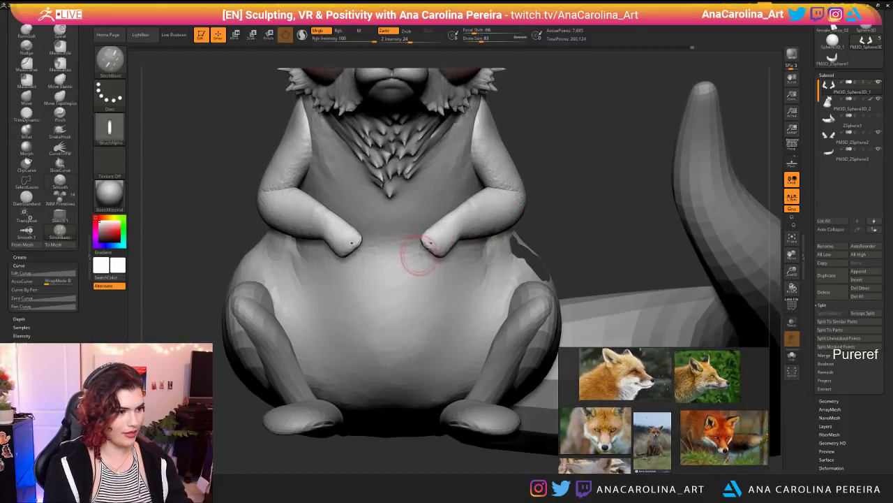
key(space)
drag(427, 248, 392, 246)
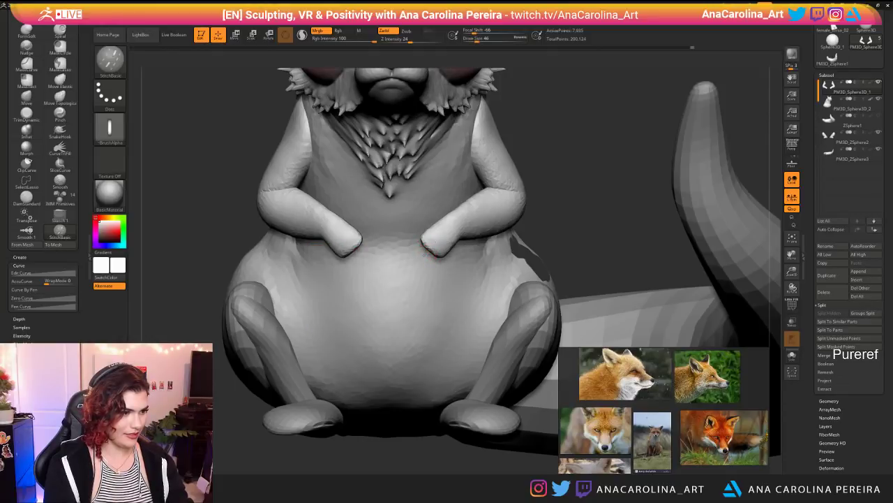
key(b)
key(s)
key(h)
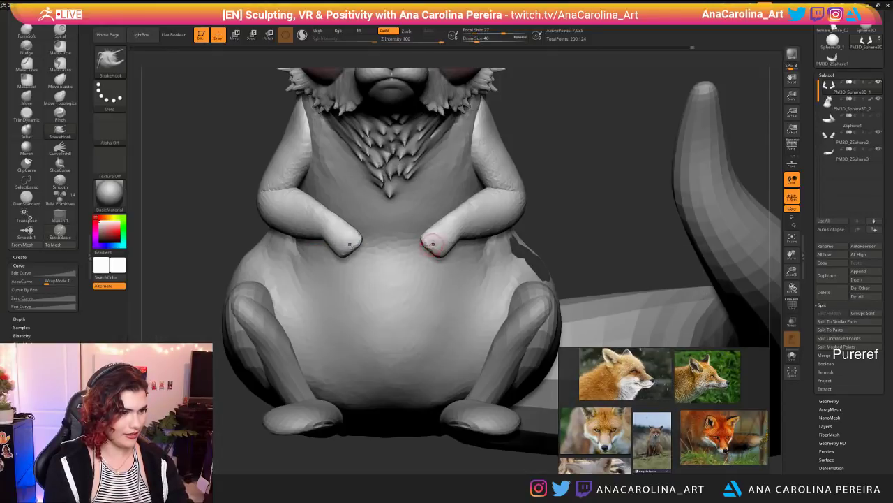
key(ctrl+z)
right_drag(476, 241, 485, 239)
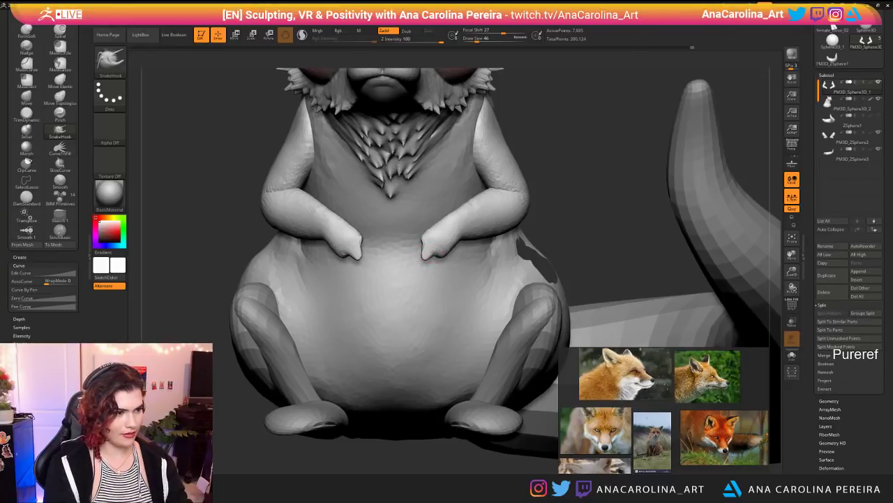
Step: Pull additional small fingers out of each front paw with SnakeHook at draw size 46
drag(426, 250, 416, 245)
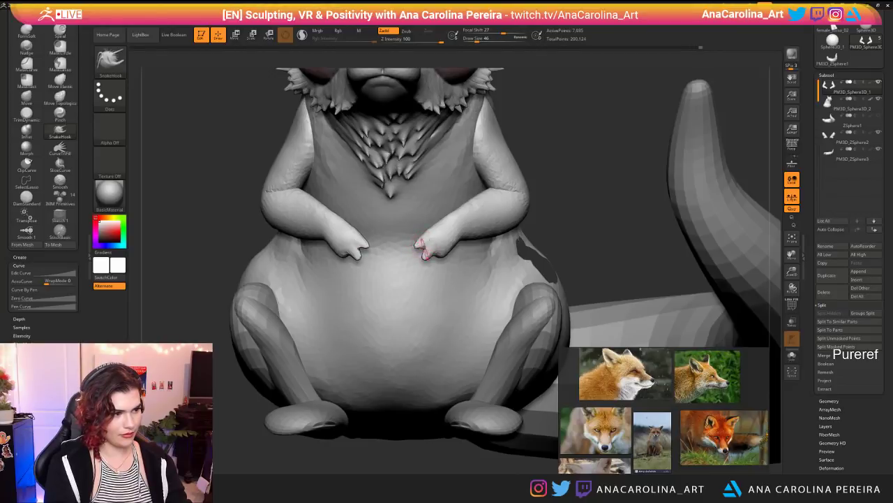
ctrl+right_drag(457, 255, 547, 173)
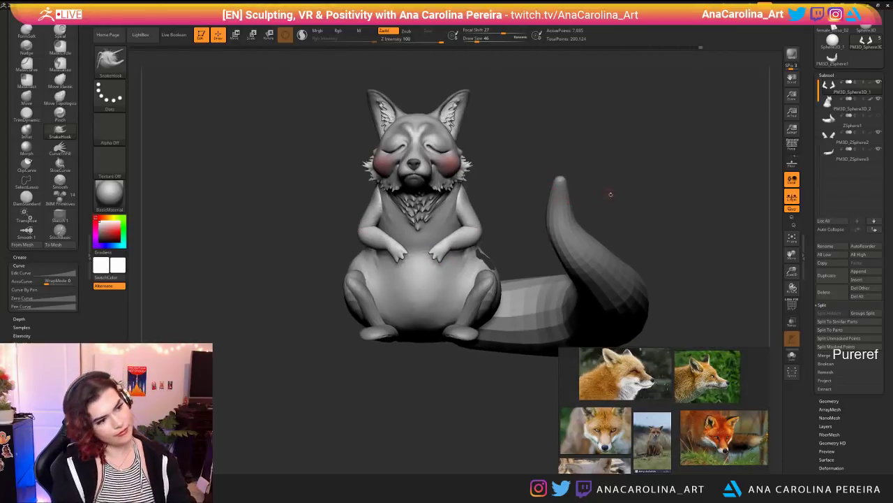
ctrl+right_drag(612, 193, 451, 295)
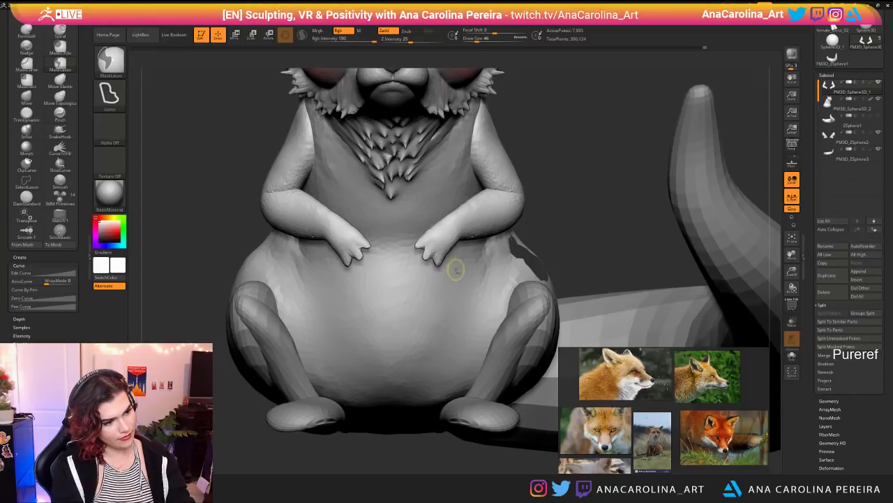
Step: Mask the arms except the lowest finger of each front paw, rotate that finger with Transpose and clear the mask
key(r)
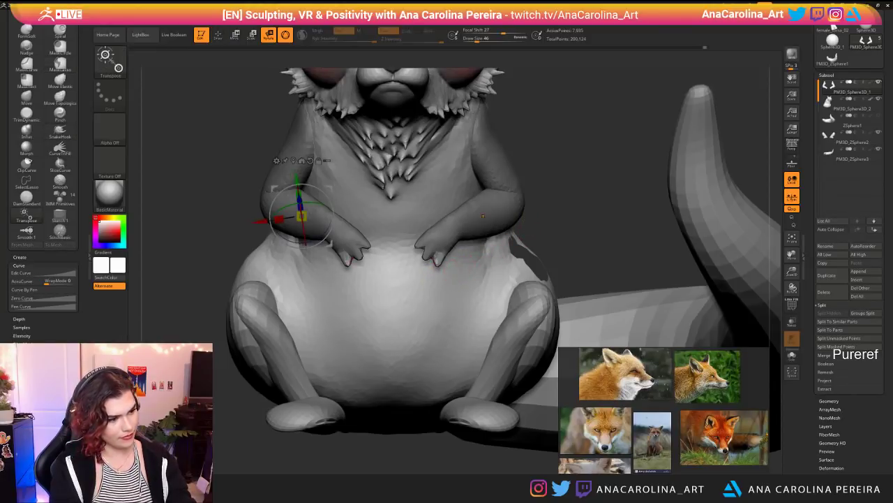
key(y)
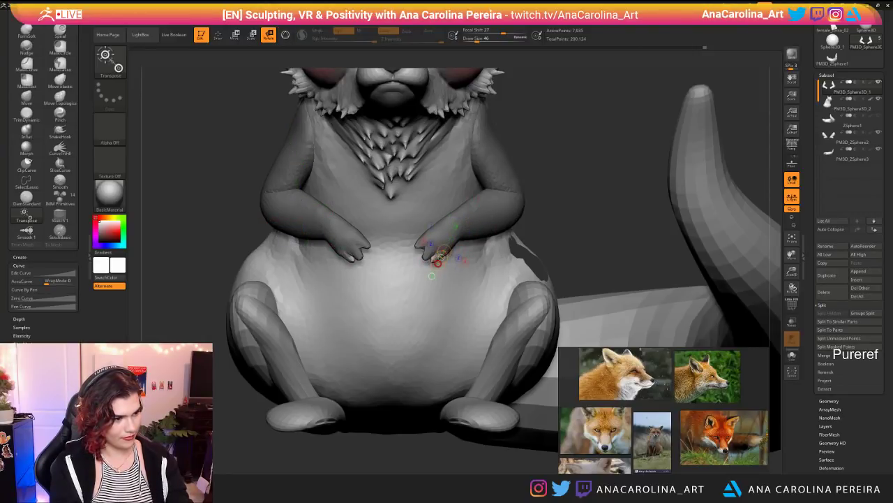
key(ctrl+shift+a)
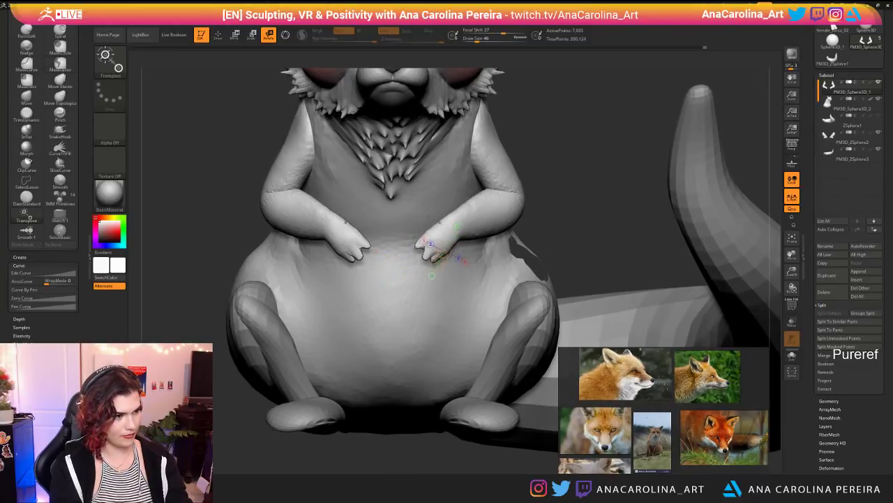
ctrl+drag(430, 247, 419, 212)
key(ctrl+i)
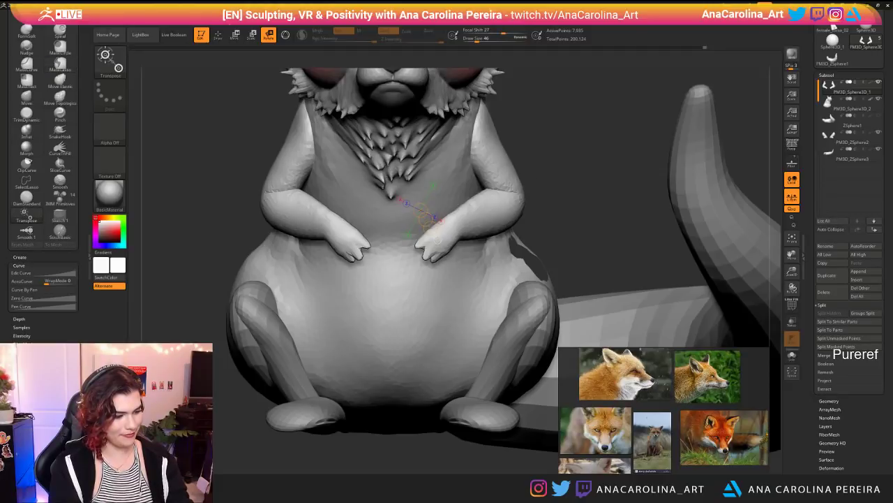
mouse_move(419, 238)
ctrl+mouse_down()
mouse_move(434, 226)
mouse_move(428, 242)
mouse_move(437, 239)
ctrl+mouse_up()
key(ctrl+i)
key(ctrl+i)
key(b)
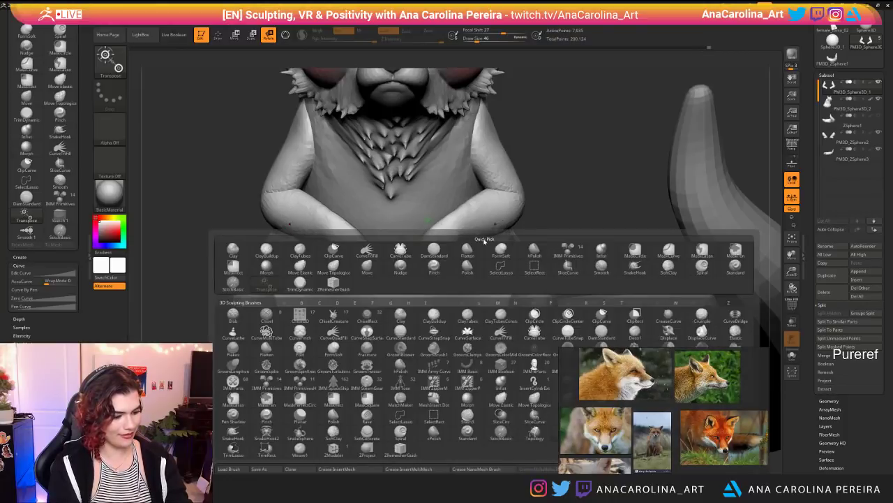
key(c)
key(b)
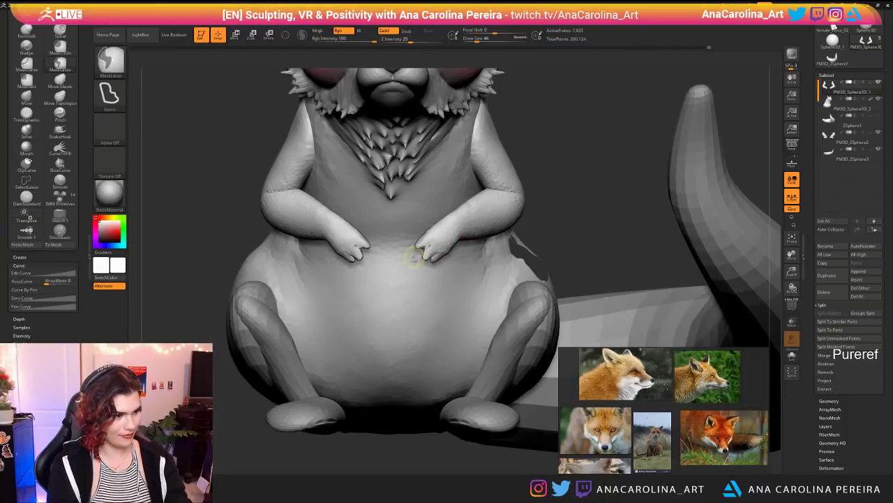
Step: Isolate the inner finger of each front paw by lasso-masking it and inverting the mask over the arms
mouse_move(419, 254)
ctrl+mouse_down()
mouse_move(425, 259)
mouse_move(430, 243)
ctrl+mouse_up()
ctrl+click(537, 215)
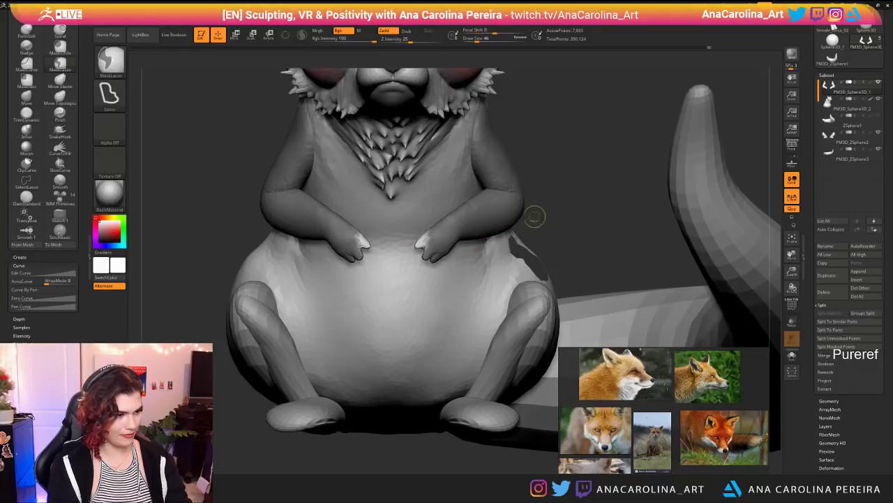
key(r)
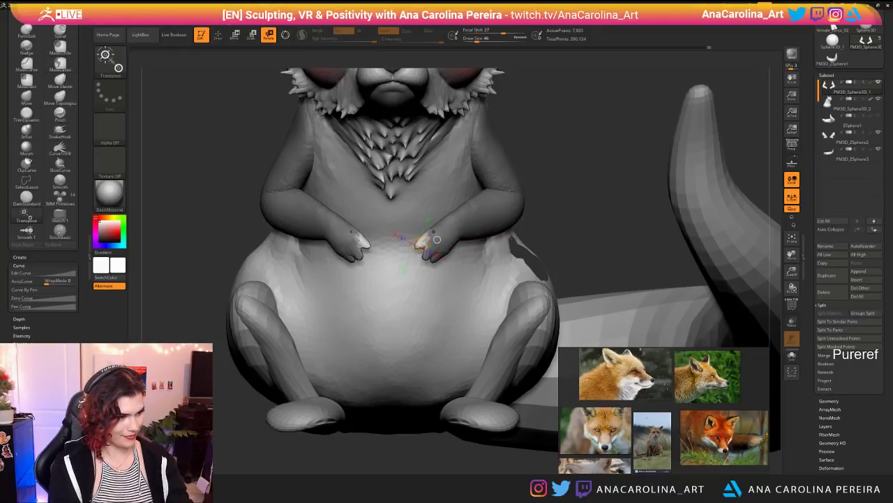
drag(417, 246, 424, 239)
key(ctrl+z)
ctrl+click(433, 252)
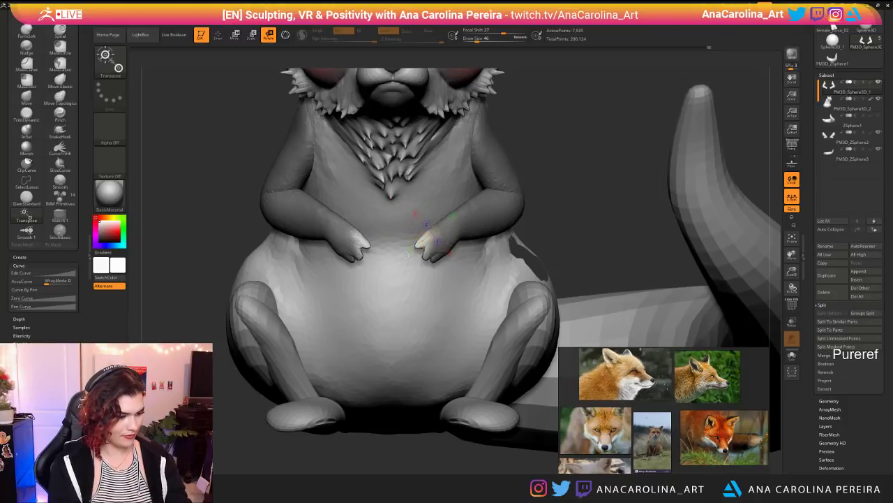
Step: Rotate the unmasked inner finger of each front paw toward the other fingers with Transpose and clear the mask
key(b)
key(m)
key(l)
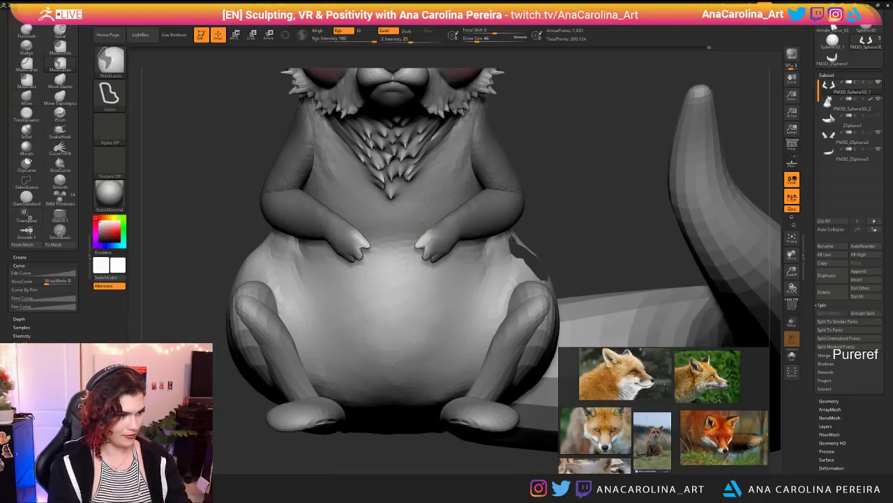
key(b)
key(m)
key(v)
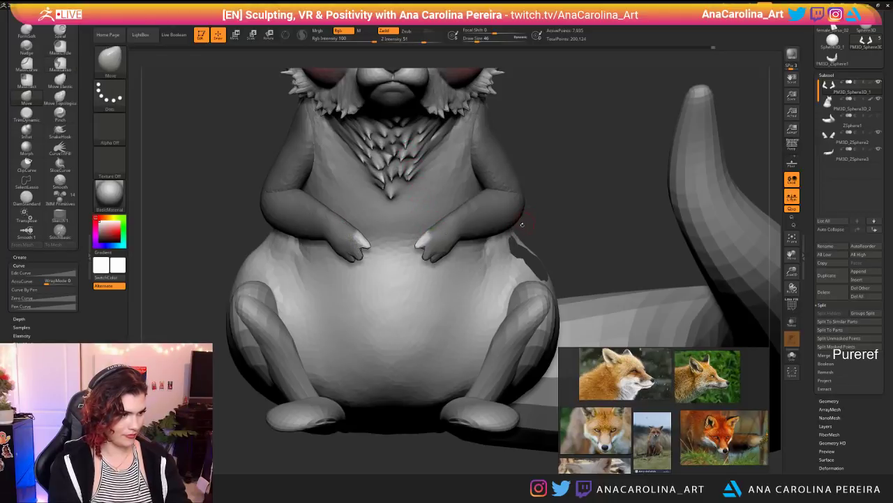
mouse_move(562, 207)
alt+mouse_down()
mouse_move(532, 183)
mouse_move(548, 215)
alt+mouse_up()
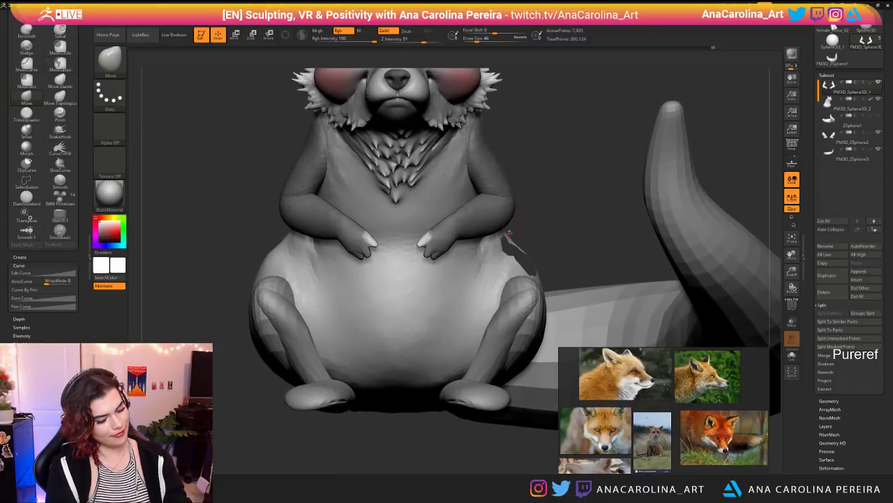
key(r)
alt+drag(335, 220, 395, 293)
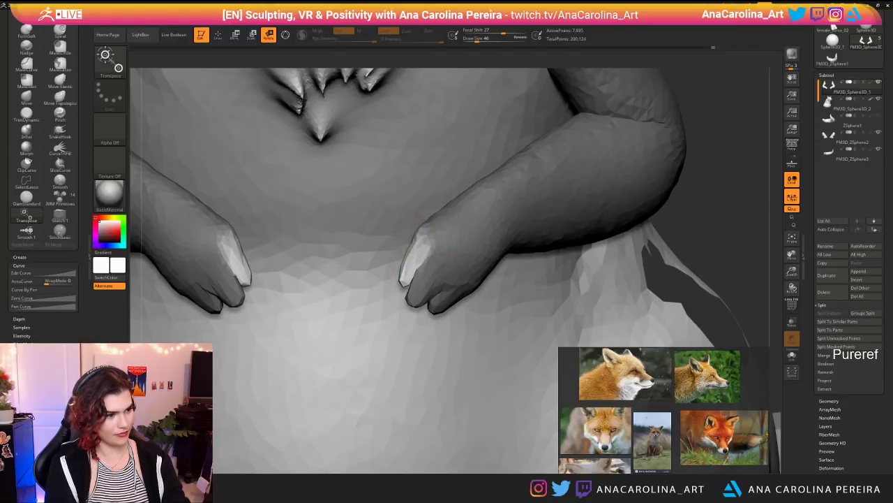
ctrl+right_drag(419, 241, 423, 236)
ctrl+drag(423, 236, 428, 242)
mouse_move(426, 241)
ctrl+right_down()
mouse_move(424, 233)
mouse_move(434, 242)
ctrl+right_up()
Step: Build up the fingers and backs of the front paws with ClayBuildup
key(b)
key(c)
key(b)
key(space)
drag(551, 252, 558, 252)
key(space)
drag(487, 246, 482, 246)
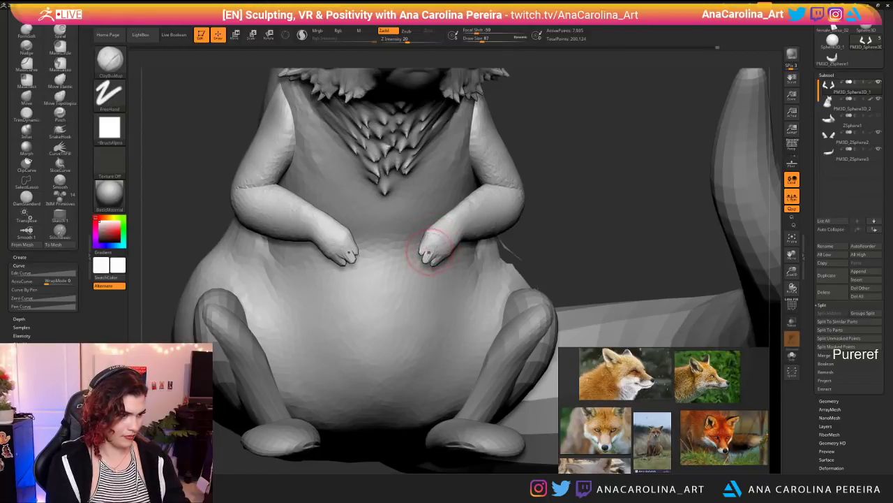
ctrl+right_drag(497, 253, 542, 187)
mouse_move(528, 227)
ctrl+right_down()
mouse_move(510, 233)
mouse_move(494, 294)
ctrl+right_up()
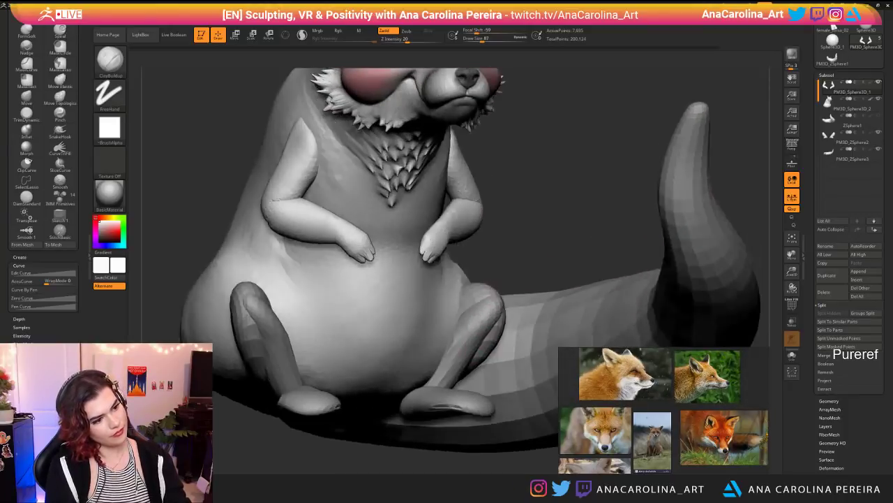
Step: Smooth the front paws and refine the wrists and forearms with ClayBuildup at draw sizes 154 and 120
right_drag(447, 246, 482, 243)
shift+drag(435, 230, 430, 237)
right_drag(489, 234, 463, 229)
key(space)
drag(464, 229, 474, 229)
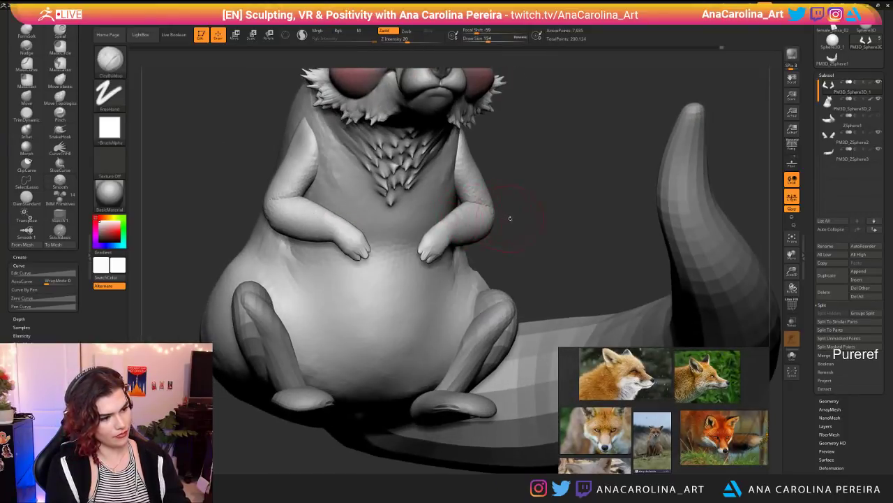
right_drag(507, 216, 490, 212)
key(space)
drag(447, 240, 440, 239)
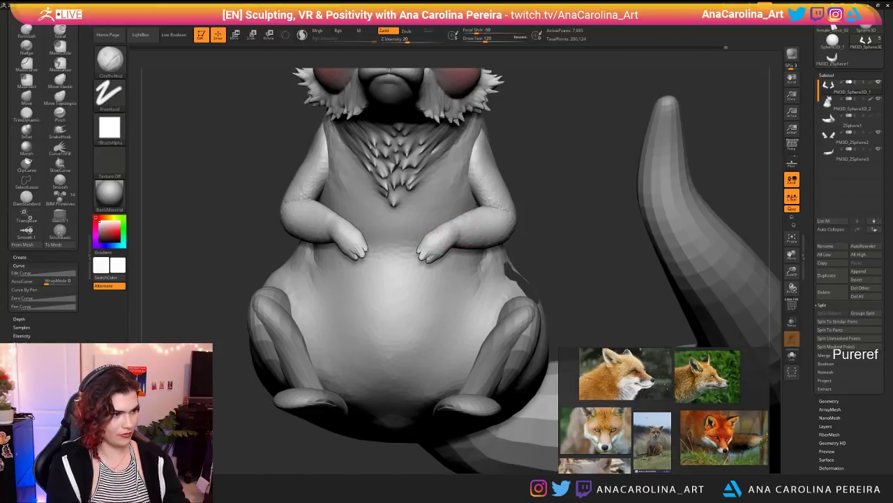
Step: Mask the arms except the fingertips, adjust the fingers' angle with Transpose rotation and clear the mask
ctrl+right_drag(556, 222, 481, 233)
key(ctrl)
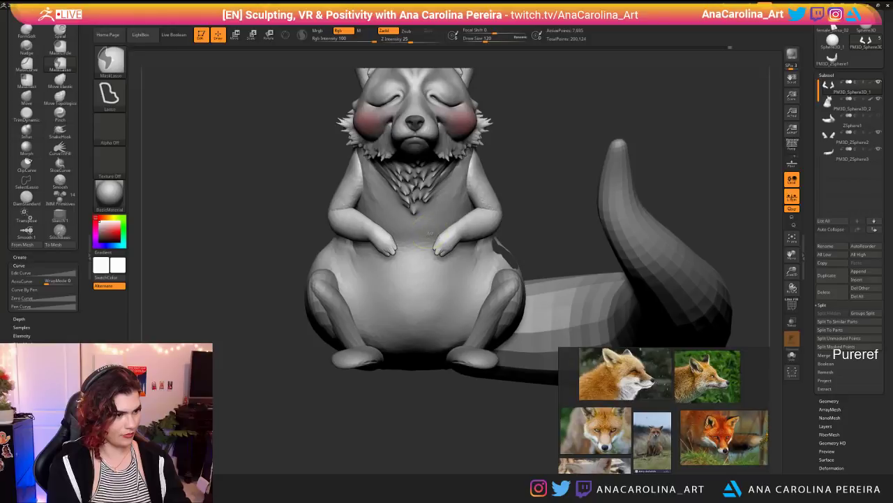
key(r)
ctrl+right_drag(411, 225, 430, 290)
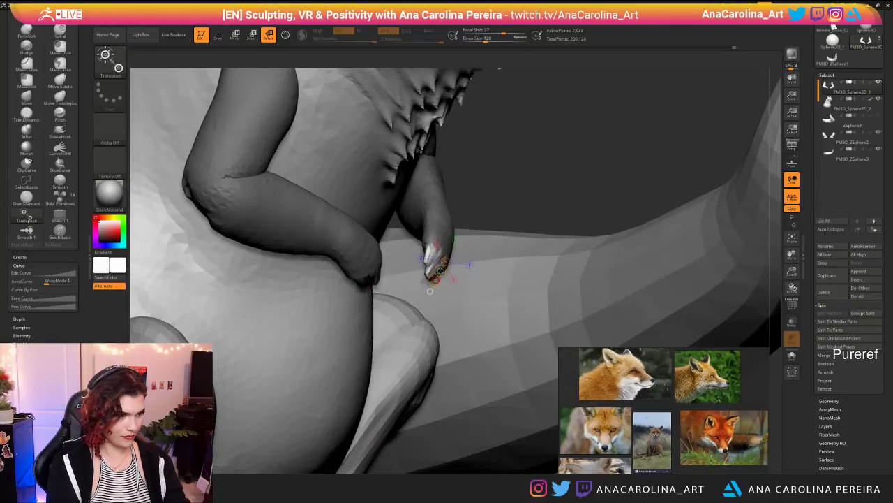
right_drag(430, 291, 384, 237)
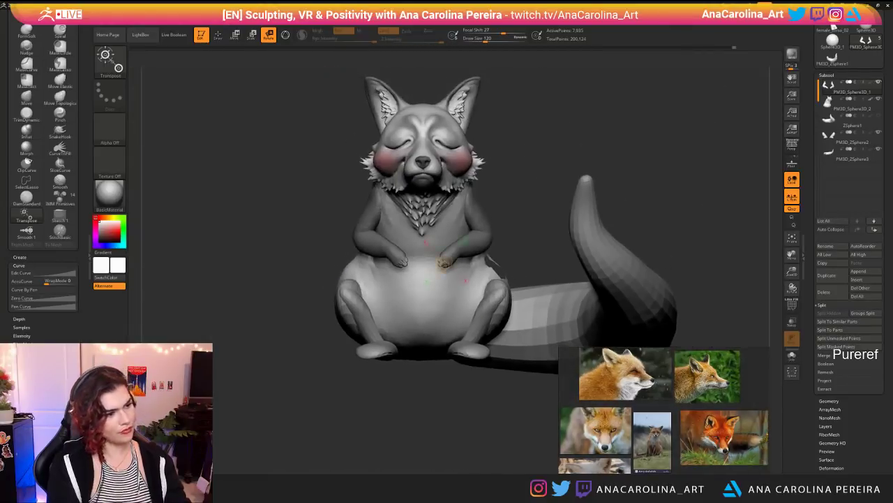
ctrl+right_drag(527, 185, 526, 201)
ctrl+drag(526, 201, 535, 216)
ctrl+right_drag(535, 230, 534, 214)
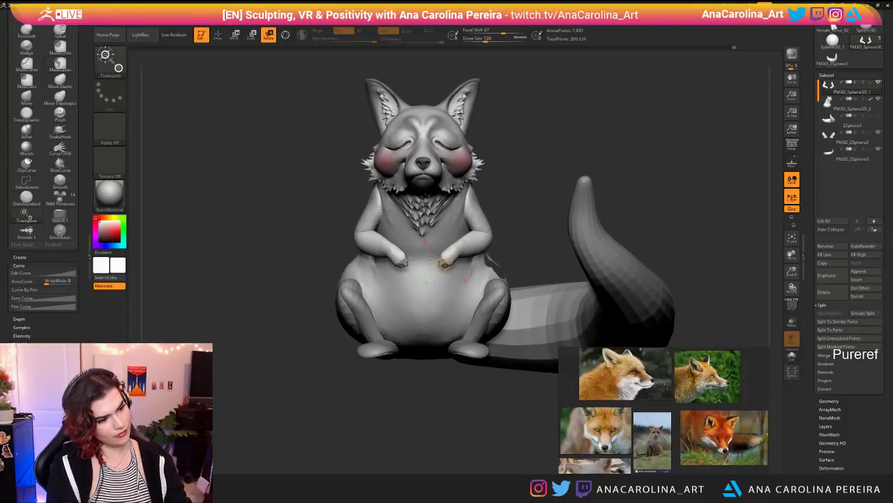
Step: Define the individual fingers of the front paws with ClayBuildup at a much smaller draw size
ctrl+right_drag(419, 240, 418, 289)
key(b)
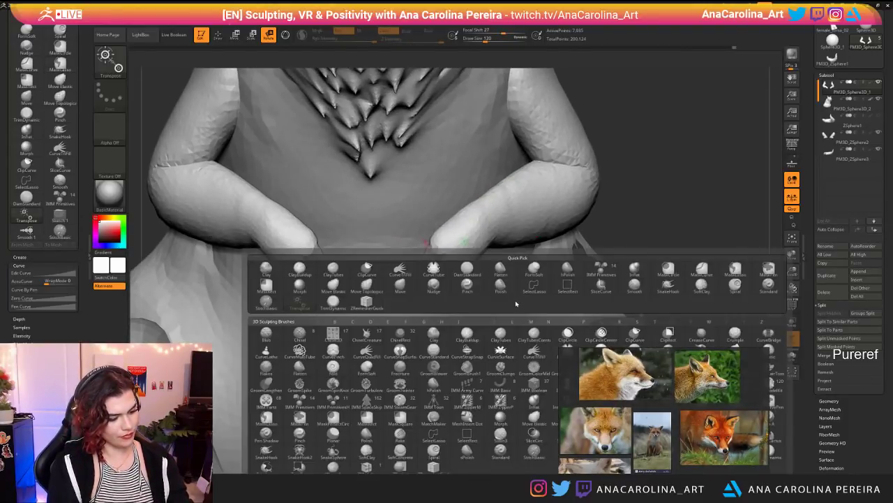
key(c)
key(b)
key(space)
mouse_move(497, 280)
mouse_down()
mouse_move(439, 252)
mouse_move(451, 259)
mouse_up()
ctrl+right_drag(641, 237, 685, 231)
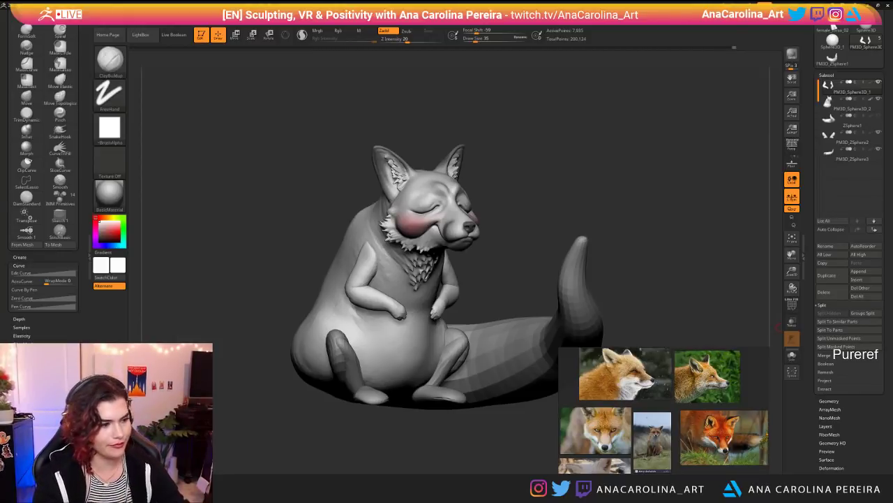
Step: Add volume to the elbows and outer arms with ClayBuildup at draw size 124
mouse_move(690, 85)
mouse_down()
mouse_move(472, 111)
mouse_move(550, 130)
mouse_up()
key(space)
key(b)
key(c)
key(b)
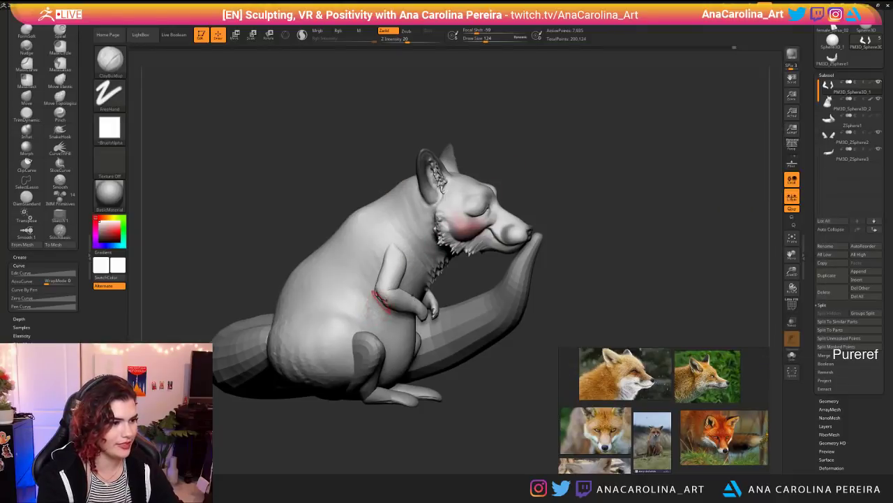
drag(482, 275, 579, 296)
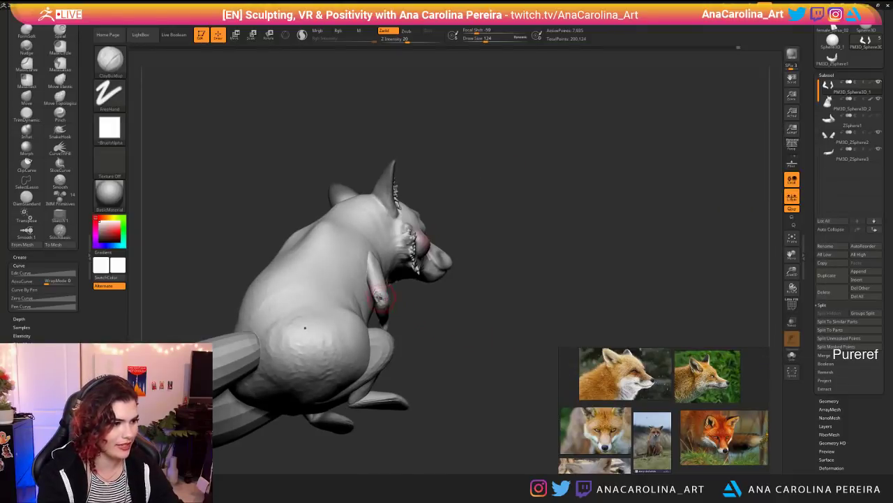
drag(419, 326, 385, 308)
drag(444, 299, 465, 296)
alt+drag(504, 355, 404, 373)
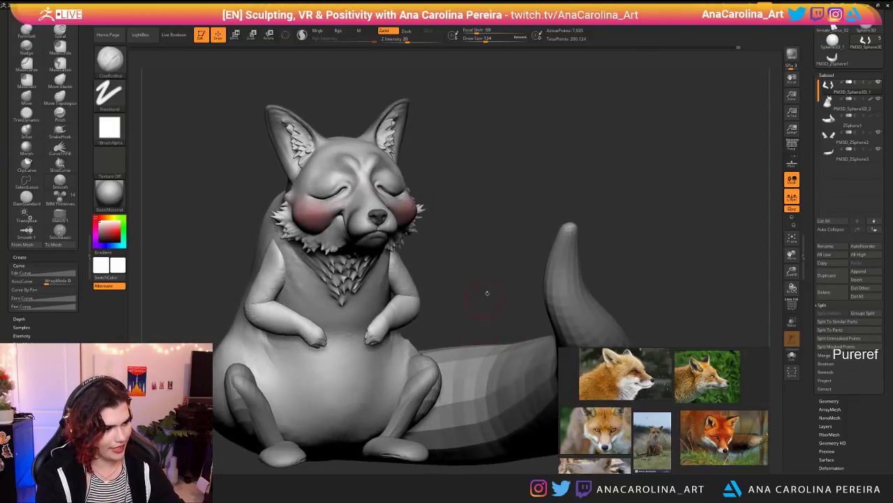
Step: Pull small pointed fur tufts out of the elbows with SnakeHook at draw size 65
alt+drag(484, 298, 451, 201)
drag(482, 230, 454, 206)
mouse_move(516, 224)
mouse_down()
mouse_move(433, 216)
mouse_move(510, 282)
mouse_move(509, 268)
mouse_move(491, 273)
mouse_up()
key(space)
key(b)
click(494, 271)
key(space)
drag(520, 244, 446, 286)
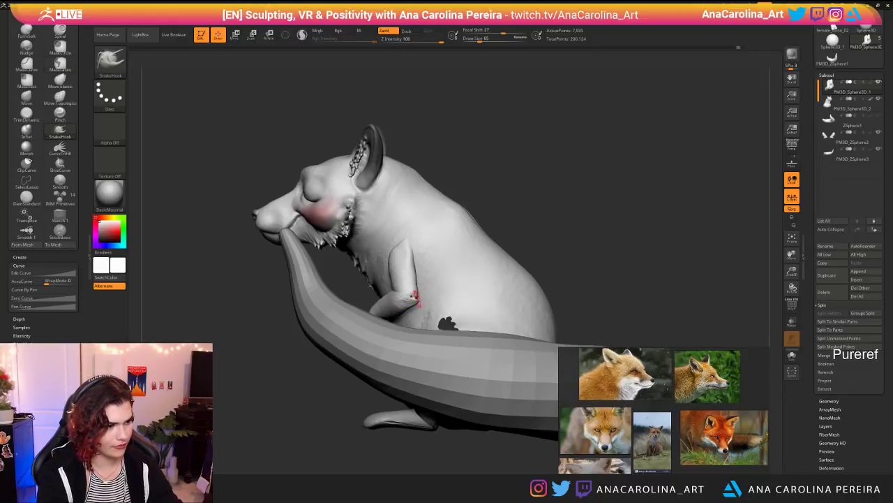
drag(496, 205, 552, 218)
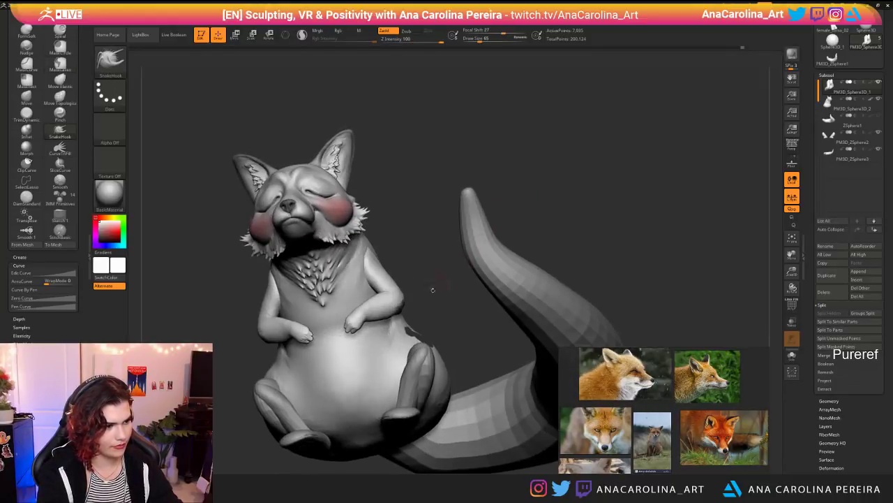
drag(440, 281, 417, 316)
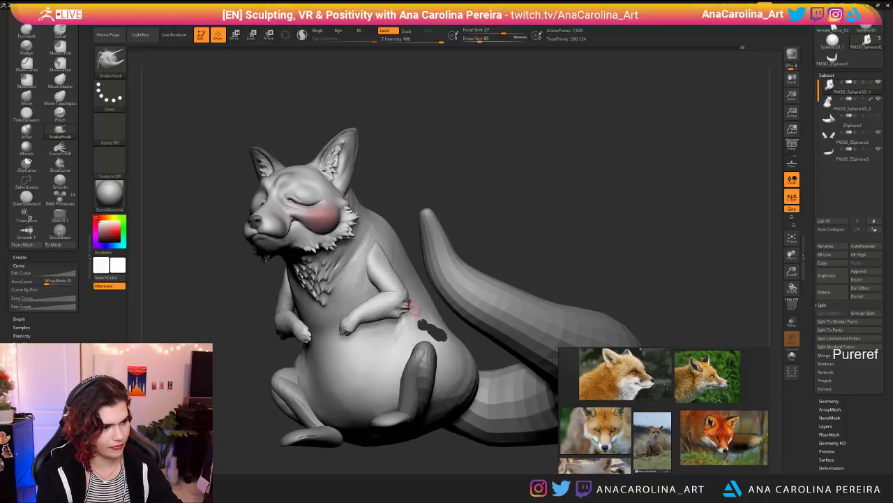
drag(398, 294, 448, 287)
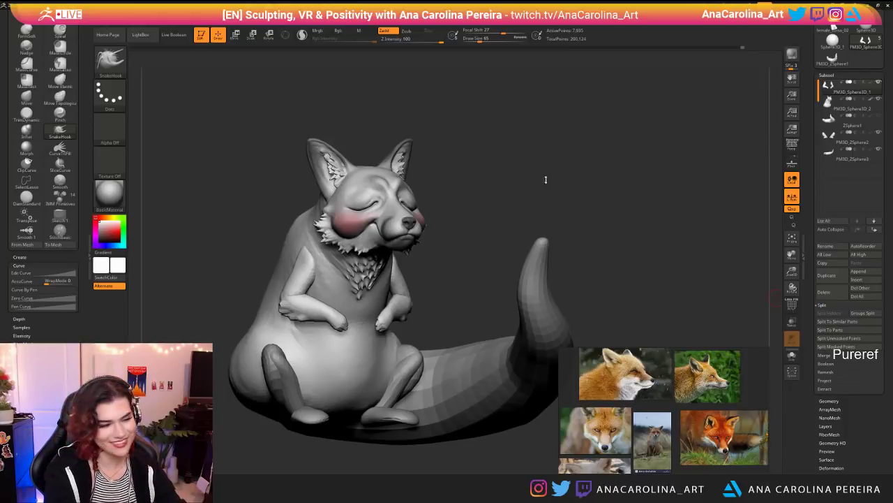
Step: Select the hind legs subtool and shift the legs slightly against the body with Transpose move
drag(520, 188, 481, 192)
alt+drag(488, 231, 523, 168)
alt+drag(558, 209, 471, 181)
alt+drag(454, 439, 513, 404)
alt+click(478, 333)
key(w)
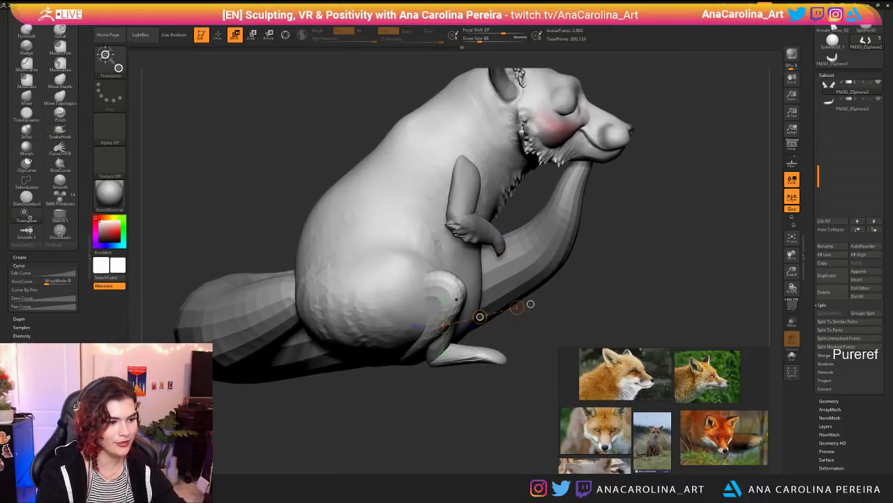
drag(480, 316, 474, 315)
mouse_move(520, 401)
mouse_down()
mouse_move(472, 417)
mouse_move(450, 412)
mouse_move(497, 415)
mouse_up()
Step: Reshape and fill out the thighs and knees of the hind legs with the Move and ClayBuildup brushes
key(q)
key(b)
key(m)
key(v)
key(space)
mouse_move(420, 310)
mouse_down()
mouse_move(438, 310)
mouse_move(415, 285)
mouse_move(424, 302)
mouse_move(412, 299)
mouse_up()
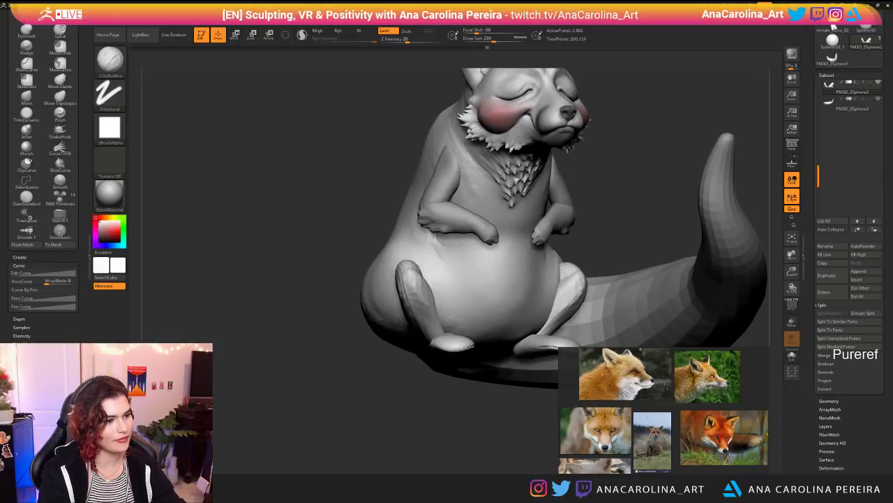
Step: Build up the outer knees and thighs of the hind legs with ClayBuildup at draw size 239
drag(493, 413, 401, 413)
mouse_move(416, 267)
mouse_down()
mouse_move(427, 301)
mouse_move(410, 300)
mouse_up()
drag(409, 403, 520, 406)
mouse_move(377, 278)
mouse_down()
mouse_move(382, 289)
mouse_move(360, 328)
mouse_up()
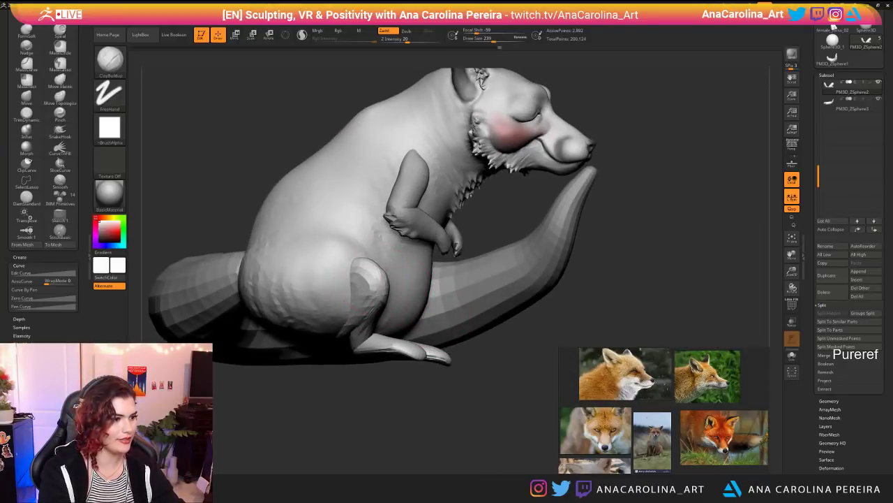
alt+drag(353, 417, 356, 357)
shift+drag(412, 373, 468, 453)
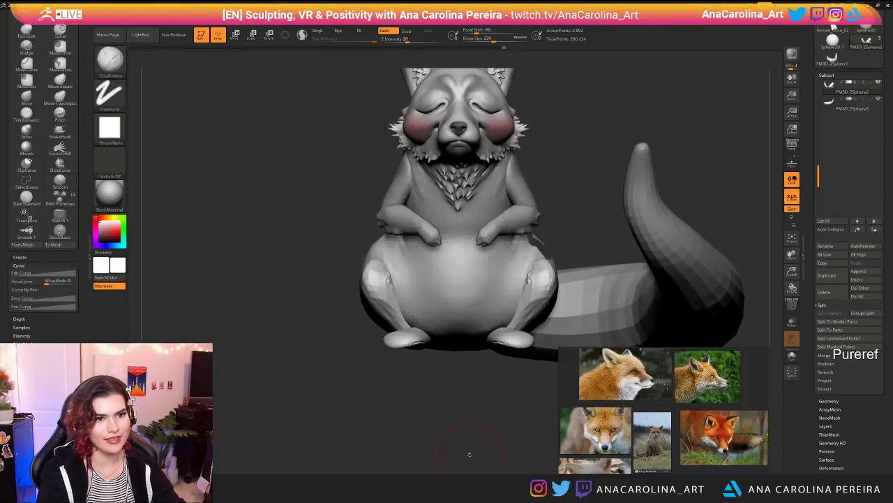
Step: Move the body subtool directly above the hind legs subtool and merge the legs down into it
drag(818, 168, 818, 82)
click(852, 103)
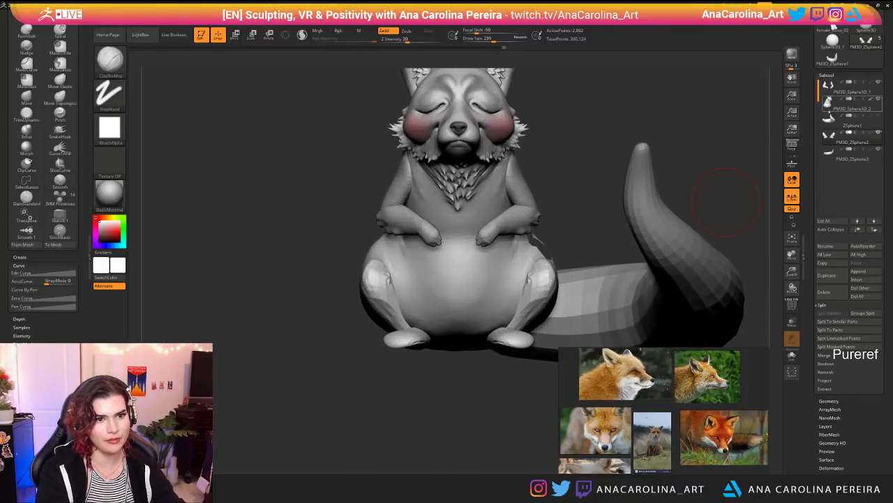
click(873, 222)
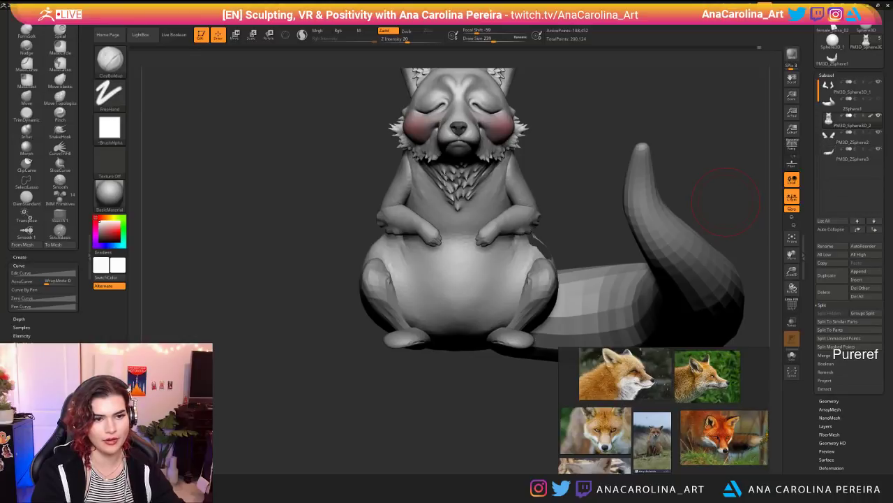
click(825, 355)
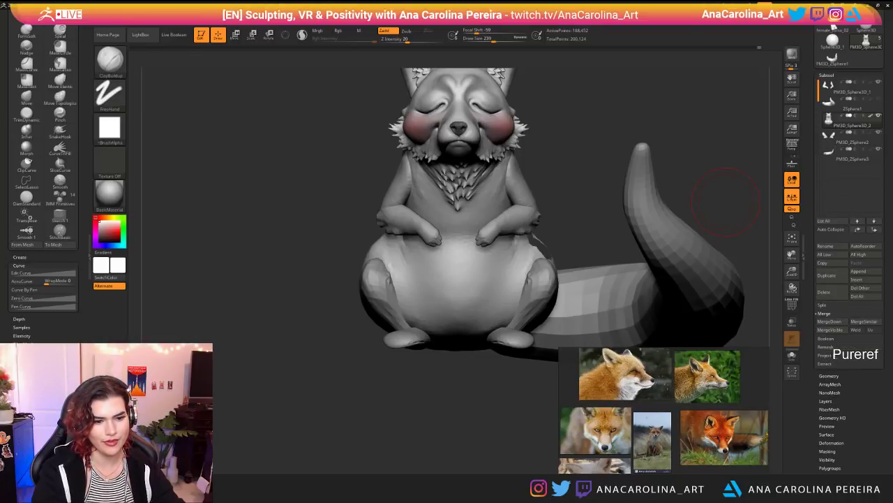
click(829, 321)
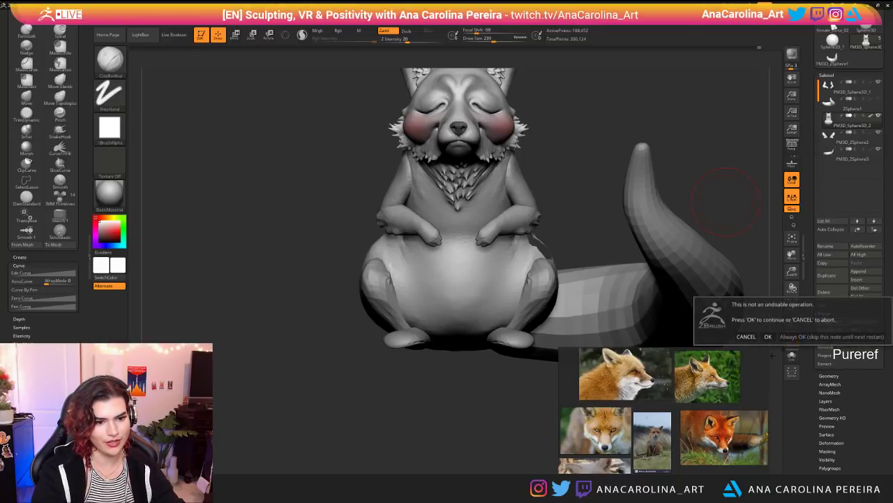
click(768, 337)
Step: Reshape the heels and hind feet with SnakeHook at draw size 239 and smooth the nearby surface
drag(473, 413, 631, 403)
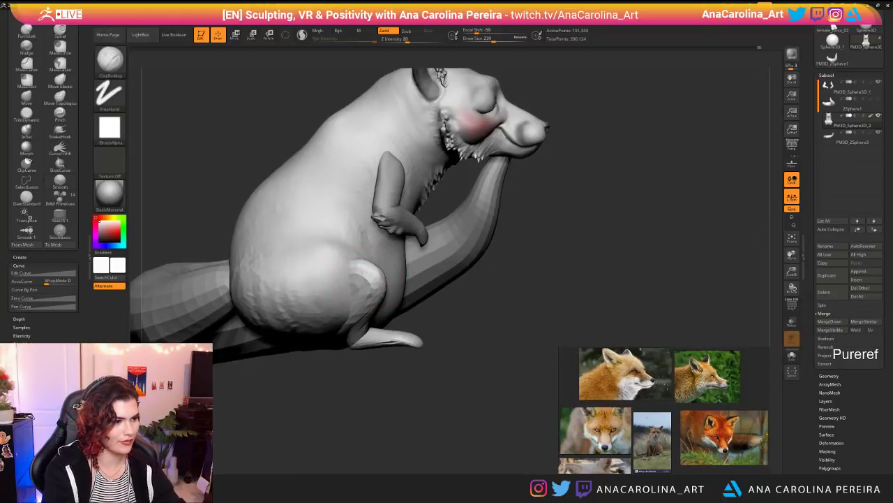
drag(380, 420, 373, 372)
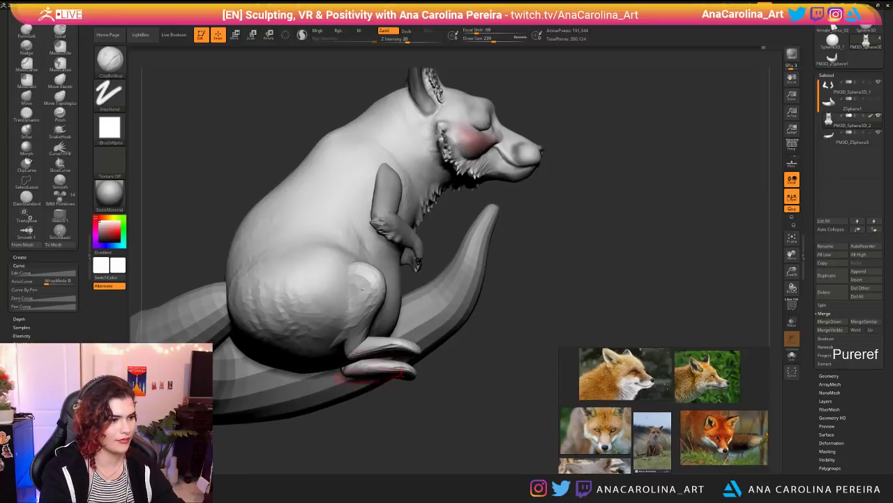
drag(382, 422, 385, 425)
key(b)
key(s)
key(h)
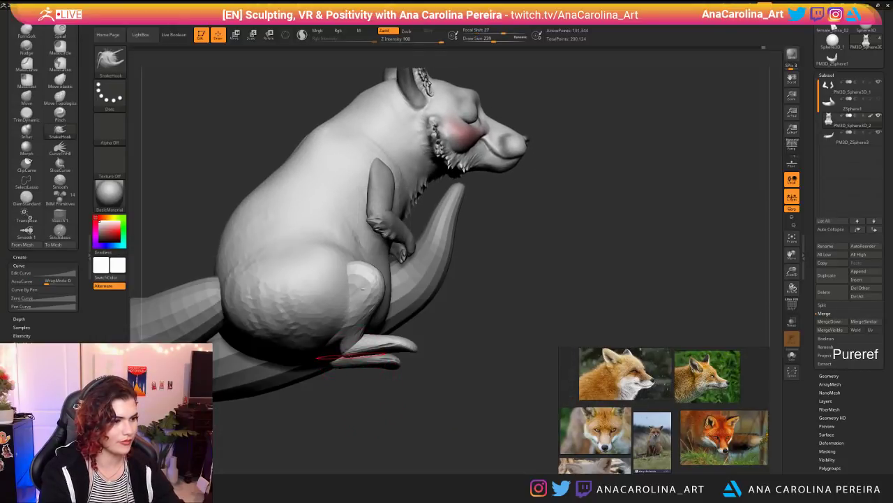
drag(357, 375, 360, 393)
mouse_move(352, 349)
mouse_down()
mouse_move(338, 355)
mouse_move(412, 358)
mouse_up()
alt+drag(428, 393, 424, 348)
mouse_move(482, 395)
mouse_down()
mouse_move(405, 395)
mouse_move(401, 369)
mouse_move(349, 412)
mouse_move(445, 382)
mouse_move(448, 440)
mouse_up()
shift+drag(415, 321, 421, 332)
drag(391, 402, 503, 401)
alt+drag(502, 401, 504, 415)
alt+drag(455, 399, 458, 413)
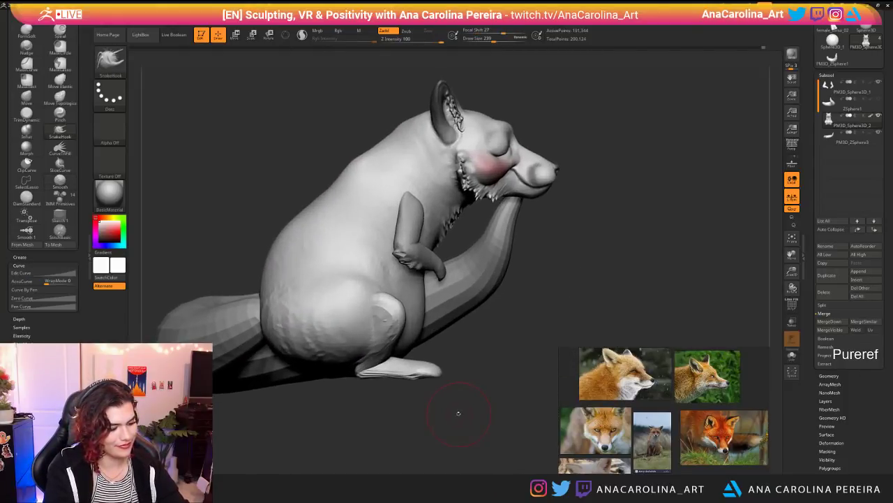
Step: Fill out the knees and thighs with ClayBuildup and smooth the transition towards the hips
key(b)
key(c)
key(b)
mouse_move(389, 319)
mouse_down()
mouse_move(379, 323)
mouse_move(379, 307)
mouse_up()
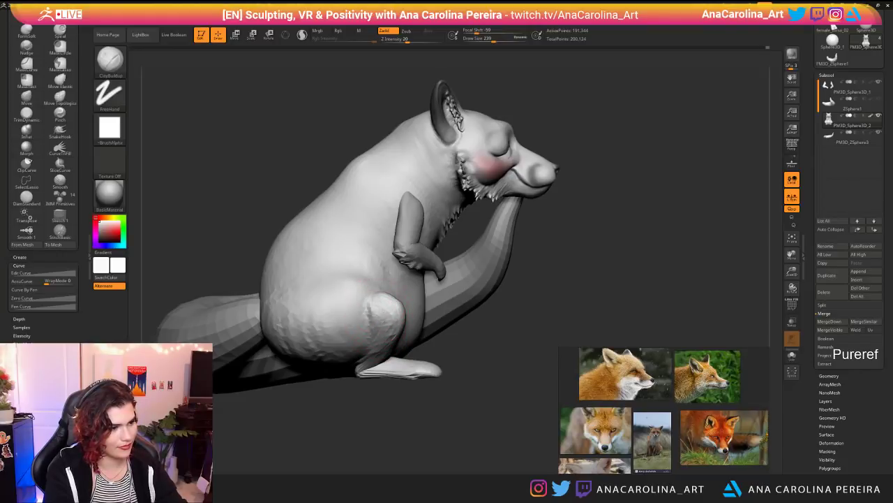
drag(433, 399, 394, 408)
mouse_move(323, 316)
mouse_down()
mouse_move(304, 345)
mouse_move(294, 325)
mouse_move(299, 333)
mouse_up()
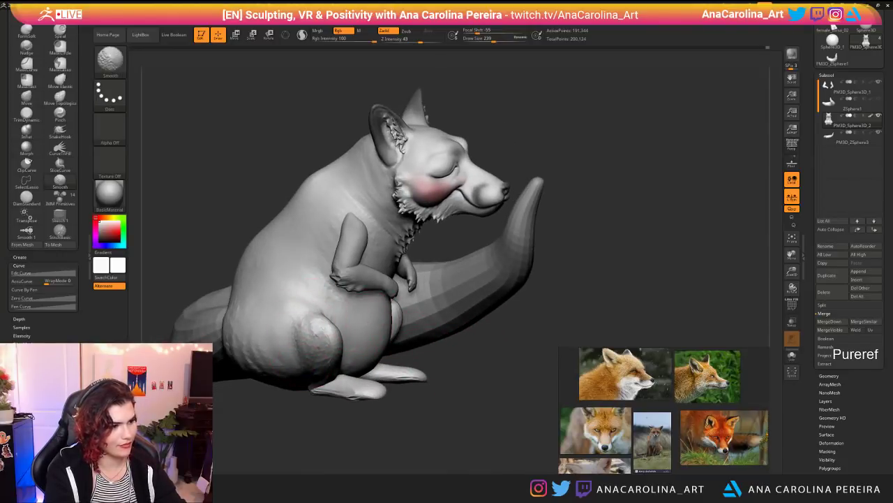
mouse_move(349, 427)
shift+mouse_down()
mouse_move(374, 435)
mouse_move(382, 405)
mouse_move(428, 398)
mouse_move(430, 415)
shift+mouse_up()
Step: Mask everything except the hind legs and shift the legs back into the body with Transpose move
ctrl+shift+click(365, 364)
ctrl+shift+click(365, 361)
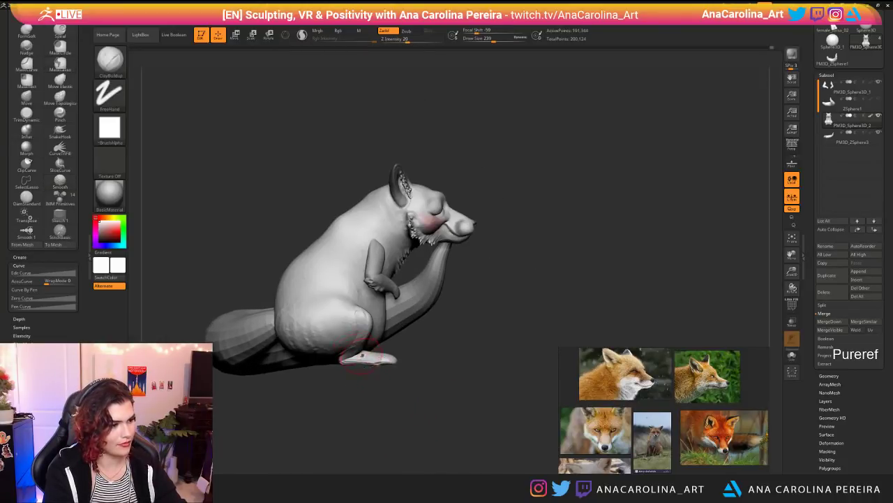
ctrl+shift+click(363, 358)
mouse_move(259, 249)
ctrl+mouse_down()
mouse_move(344, 281)
mouse_move(241, 310)
mouse_move(243, 286)
ctrl+mouse_up()
mouse_move(218, 251)
ctrl+mouse_down()
mouse_move(555, 265)
mouse_move(341, 182)
ctrl+mouse_up()
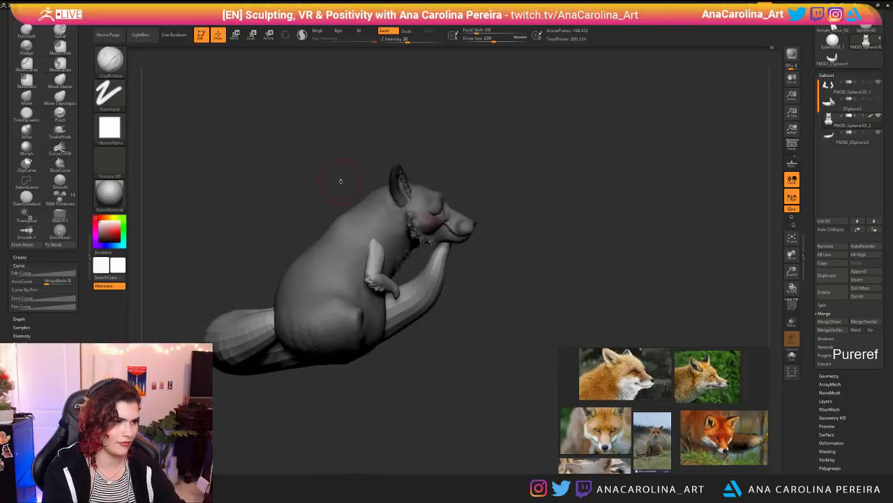
ctrl+shift+click(461, 321)
key(w)
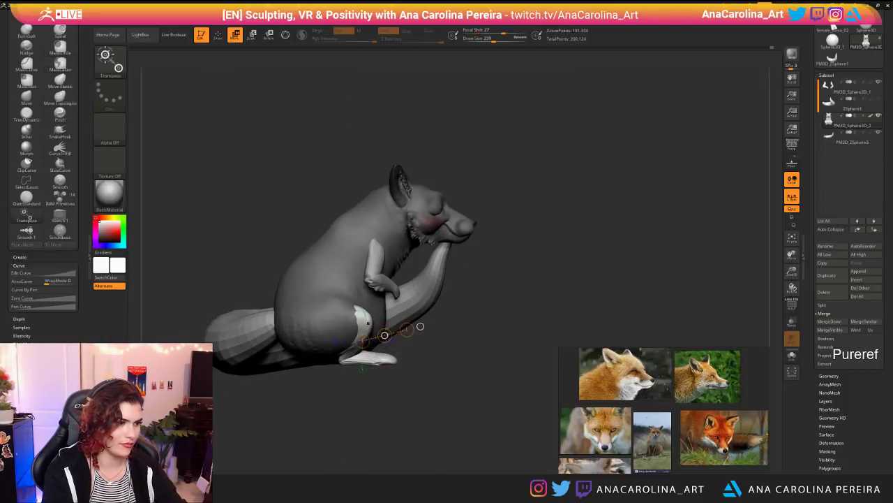
drag(385, 335, 375, 335)
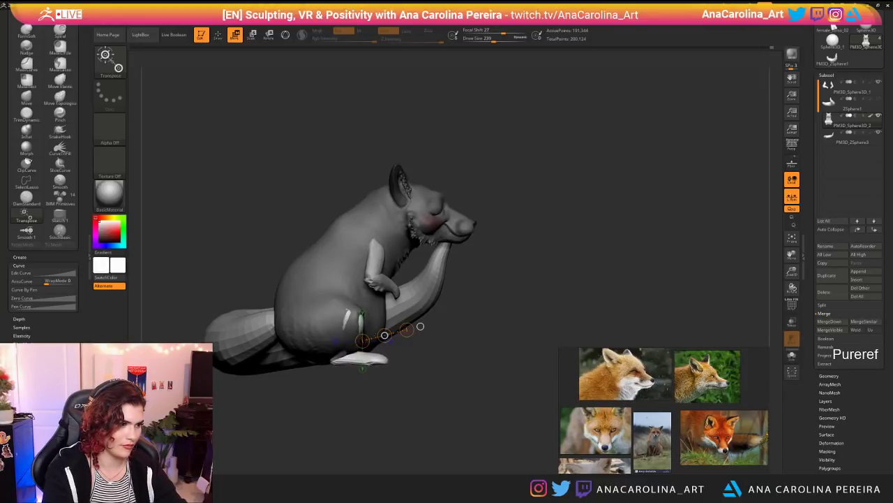
Step: Invert the mask to protect the legs and pull the hips back around the thighs with SnakeHook at draw size 437
alt+drag(482, 307, 482, 339)
key(ctrl+i)
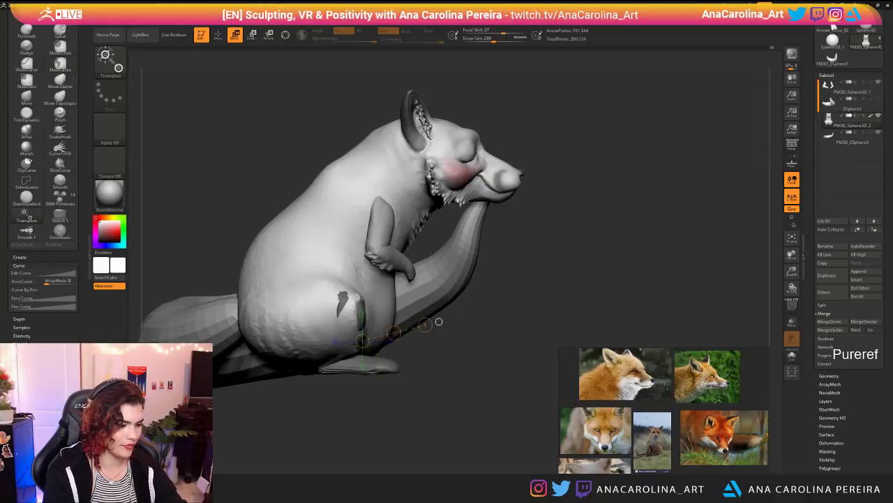
alt+drag(414, 370, 415, 342)
key(b)
key(s)
key(h)
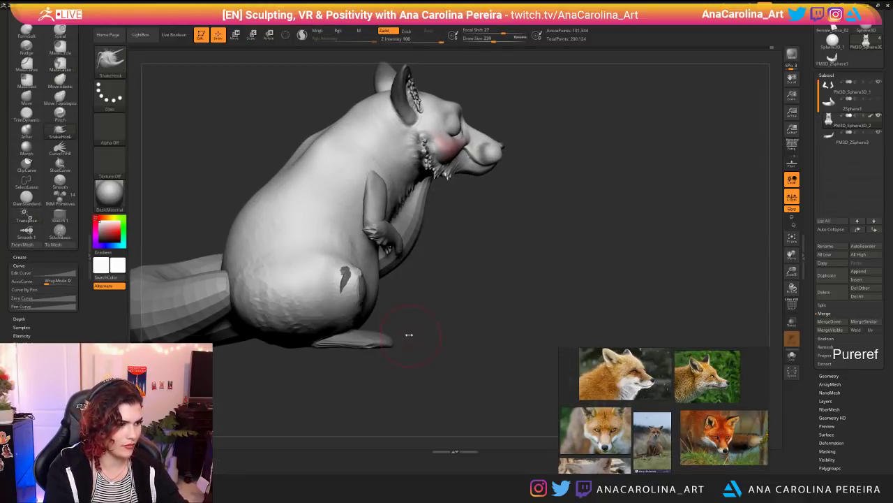
drag(450, 448, 460, 449)
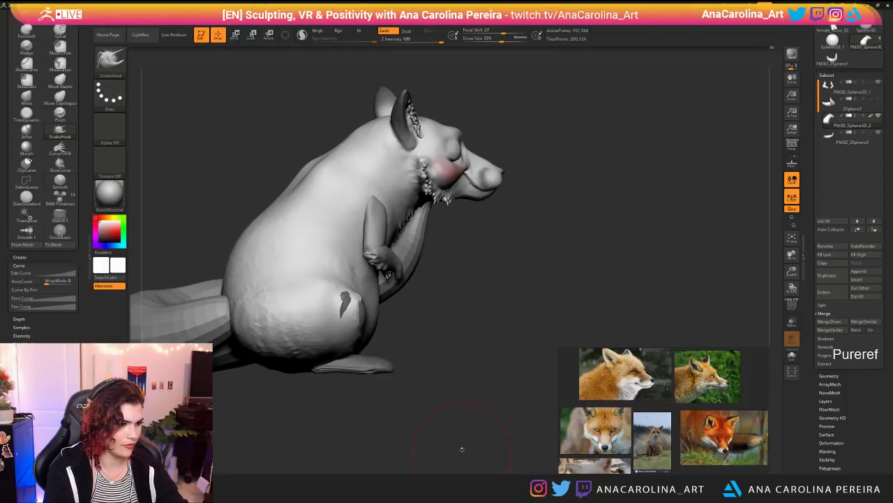
drag(354, 304, 337, 318)
drag(396, 354, 412, 354)
key(s)
click(413, 354)
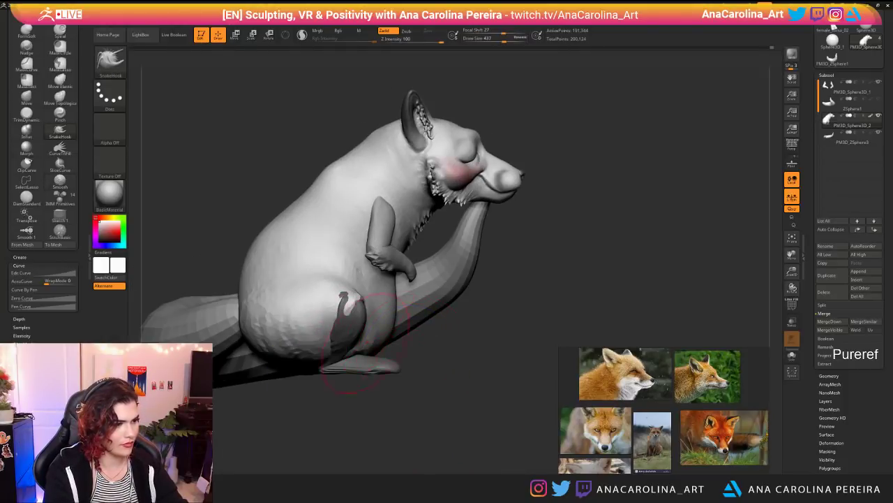
drag(338, 311, 322, 326)
mouse_move(353, 299)
mouse_down()
mouse_move(342, 307)
mouse_move(342, 300)
mouse_move(348, 305)
mouse_up()
Step: Examine the fox's overall silhouette and leg placement from the front and both sides
mouse_move(412, 412)
mouse_down()
mouse_move(279, 413)
mouse_move(383, 412)
mouse_up()
mouse_move(384, 412)
alt+mouse_down()
mouse_move(383, 369)
mouse_move(384, 408)
alt+mouse_up()
alt+drag(447, 450, 449, 466)
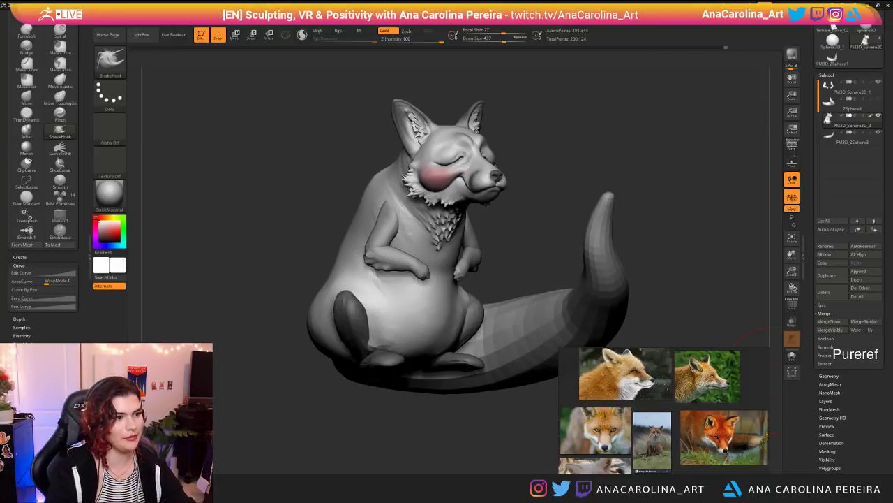
drag(591, 137, 553, 135)
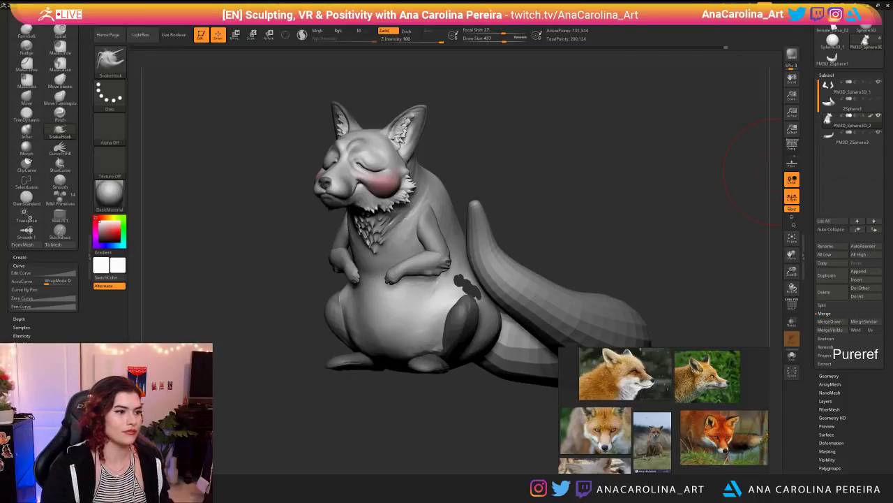
drag(423, 395, 431, 441)
key(space)
mouse_move(526, 255)
mouse_down()
mouse_move(540, 221)
mouse_move(541, 293)
mouse_up()
mouse_move(621, 209)
alt+mouse_down()
mouse_move(597, 264)
mouse_move(570, 261)
mouse_move(549, 181)
alt+mouse_up()
key(space)
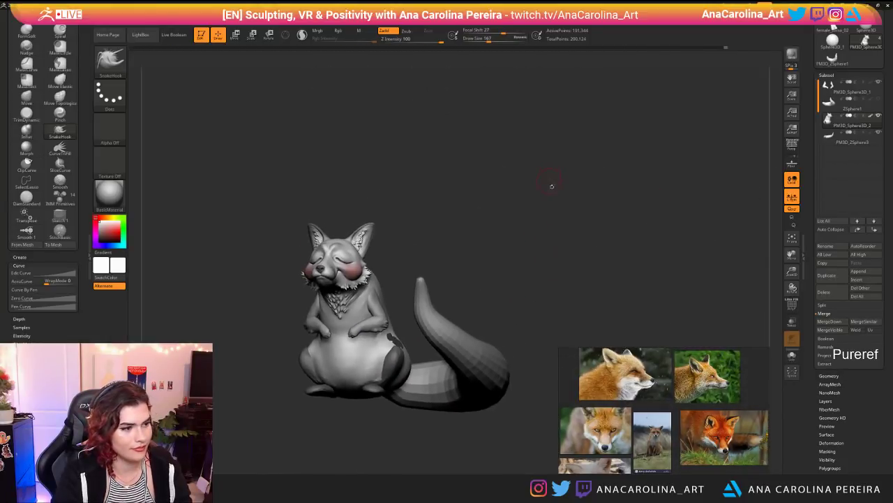
alt+drag(552, 227, 587, 199)
drag(537, 198, 576, 144)
drag(558, 181, 589, 289)
drag(606, 255, 639, 257)
alt+drag(617, 251, 637, 232)
mouse_move(593, 238)
mouse_down()
mouse_move(591, 253)
mouse_move(670, 241)
mouse_move(667, 255)
mouse_move(594, 241)
mouse_up()
Step: Select the tail subtool and try subdividing it once
alt+click(479, 321)
drag(515, 318, 454, 317)
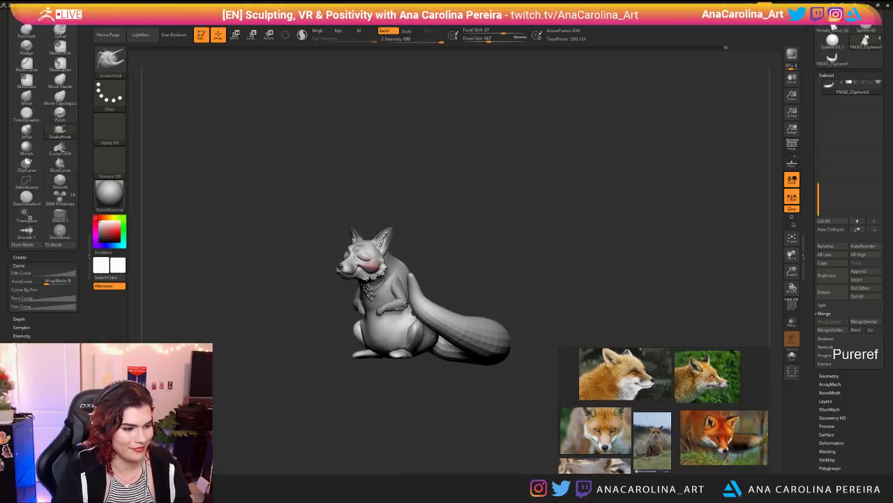
click(829, 375)
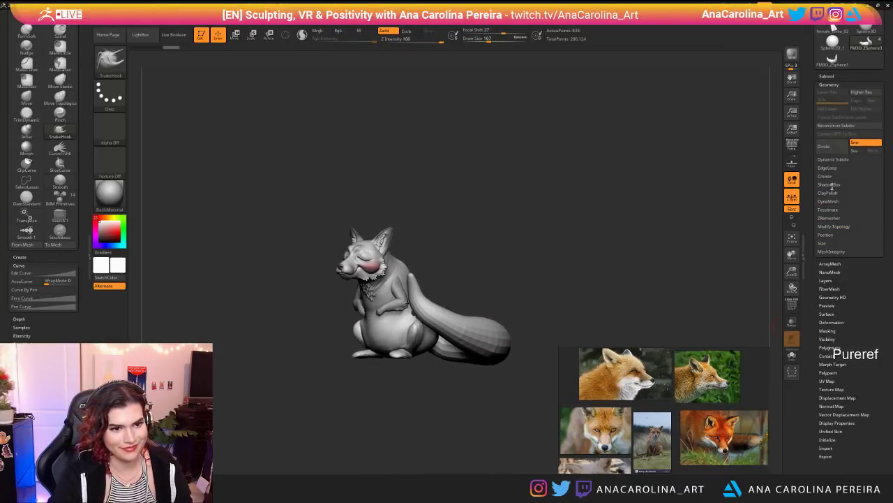
mouse_move(754, 220)
mouse_down()
mouse_move(737, 221)
mouse_move(754, 220)
mouse_up()
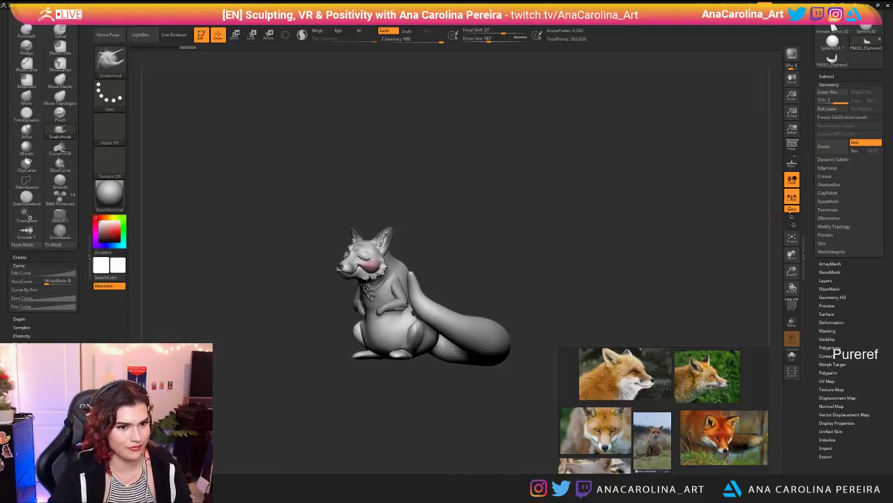
key(shift+d)
Step: Even out the low-resolution tail with the Smooth brush at draw size 400
key(b)
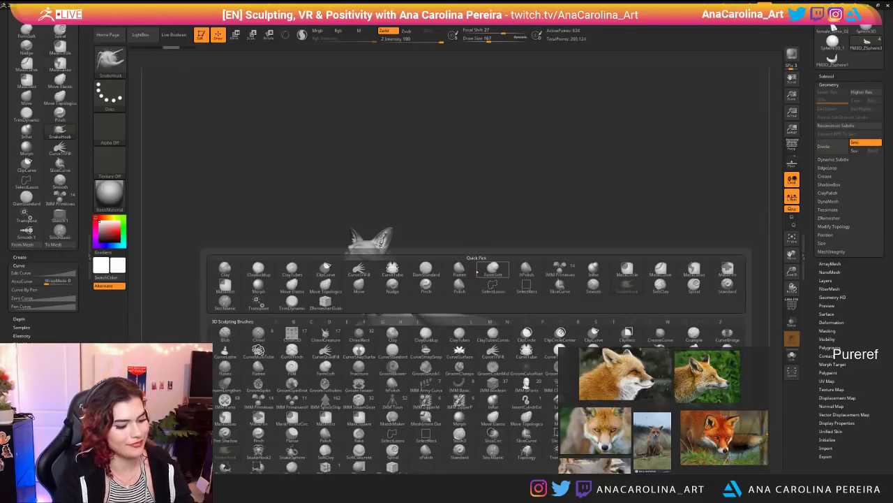
click(469, 265)
key(space)
drag(470, 266, 462, 266)
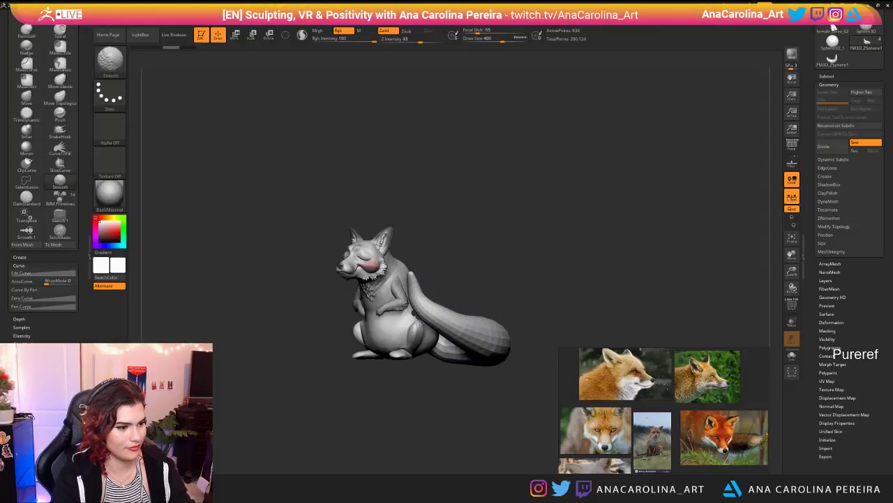
drag(454, 331, 501, 347)
shift+drag(600, 300, 551, 302)
key(space)
drag(439, 303, 469, 303)
Step: Reshape the tail's overall curve with SnakeHook, smoothing its surface between strokes
key(b)
key(s)
key(h)
mouse_move(451, 319)
shift+mouse_down()
mouse_move(474, 323)
mouse_move(494, 339)
shift+mouse_up()
key(space)
mouse_move(483, 380)
mouse_down()
mouse_move(543, 373)
mouse_move(519, 413)
mouse_move(546, 422)
mouse_move(533, 400)
mouse_move(513, 402)
mouse_move(509, 388)
mouse_move(516, 381)
mouse_move(531, 397)
mouse_move(526, 357)
mouse_move(522, 382)
mouse_up()
drag(536, 443, 534, 383)
drag(509, 315, 506, 314)
mouse_move(548, 328)
mouse_down()
mouse_move(547, 304)
mouse_move(502, 321)
mouse_move(502, 298)
mouse_up()
key(space)
mouse_move(520, 268)
alt+mouse_down()
mouse_move(522, 281)
mouse_move(496, 281)
mouse_move(493, 270)
mouse_move(490, 280)
mouse_move(533, 314)
mouse_move(535, 353)
alt+mouse_up()
key(space)
Step: Taper the tail towards a pointed tip with SnakeHook at draw size 542 and smooth its length
drag(556, 303, 545, 355)
shift+drag(567, 249, 551, 188)
mouse_move(459, 164)
shift+mouse_down()
mouse_move(463, 156)
mouse_move(474, 180)
mouse_move(488, 183)
mouse_move(552, 175)
shift+mouse_up()
mouse_move(520, 230)
mouse_down()
mouse_move(513, 164)
mouse_move(499, 136)
mouse_move(518, 261)
mouse_up()
shift+drag(482, 293, 508, 276)
drag(446, 231, 453, 314)
mouse_move(454, 314)
alt+mouse_down()
mouse_move(456, 293)
mouse_move(478, 408)
mouse_move(497, 415)
alt+mouse_up()
drag(497, 414, 450, 413)
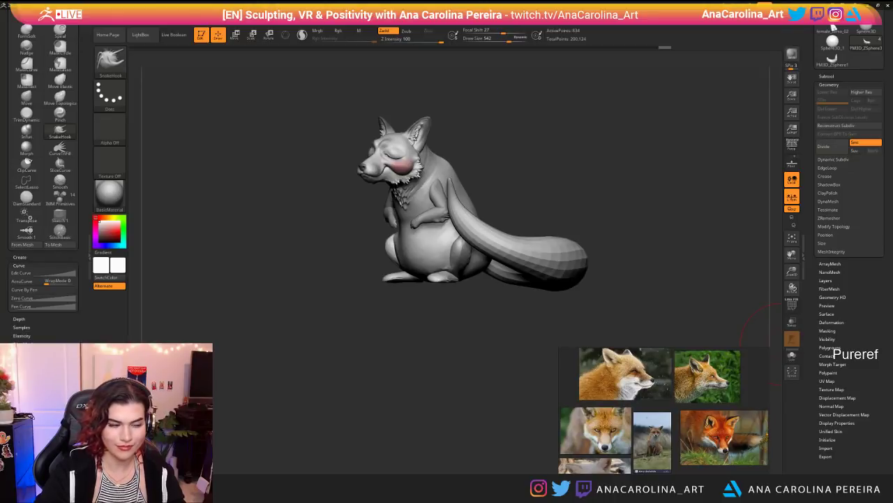
drag(420, 354, 381, 368)
alt+drag(473, 342, 481, 400)
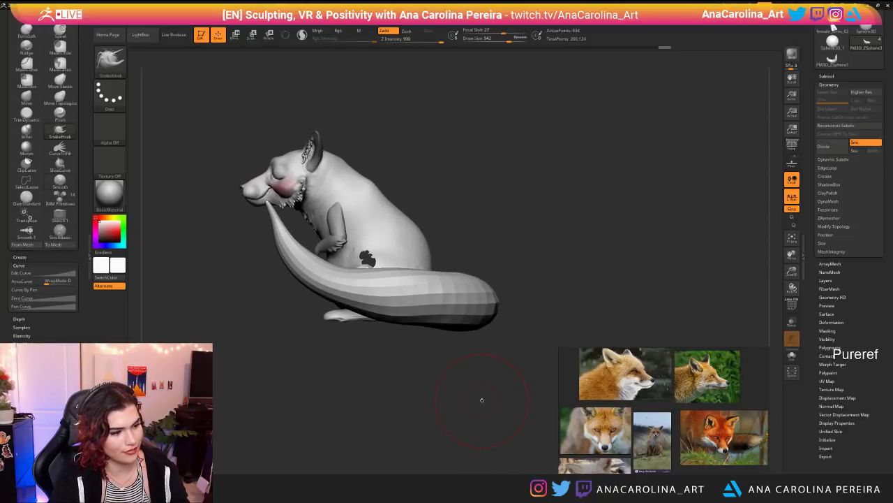
Step: Subdivide the tail mesh up to subdivision level 4
click(826, 146)
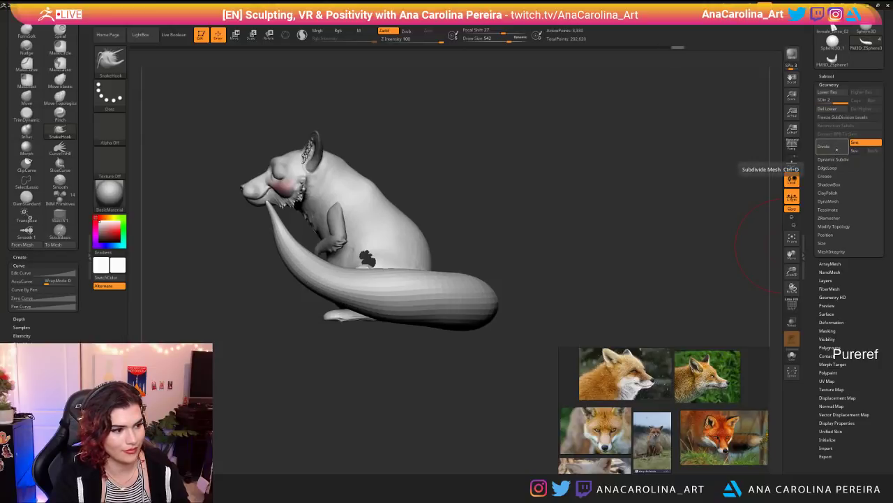
drag(615, 279, 719, 238)
drag(774, 236, 705, 272)
Step: Try pulling pointed fur tufts out of the tail's upper part with SnakeHook at draw size 177, and undo them
key(space)
mouse_move(592, 298)
mouse_down()
mouse_move(579, 296)
mouse_move(561, 249)
mouse_move(513, 244)
mouse_move(534, 256)
mouse_move(516, 239)
mouse_up()
key(b)
key(s)
key(h)
key(space)
drag(504, 245, 494, 224)
drag(485, 236, 465, 210)
drag(493, 247, 465, 239)
mouse_move(504, 269)
mouse_down()
mouse_move(483, 266)
mouse_move(517, 263)
mouse_move(498, 231)
mouse_move(582, 307)
mouse_move(598, 268)
mouse_move(603, 308)
mouse_move(627, 303)
mouse_up()
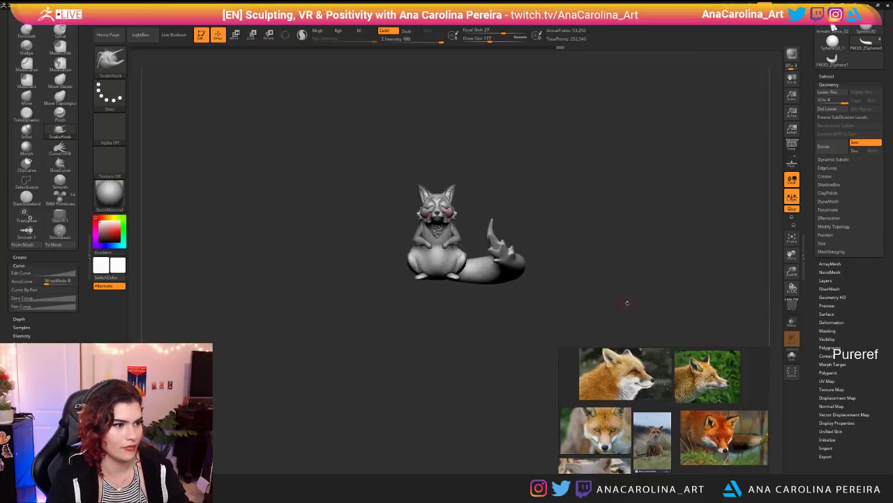
key(ctrl)
key(ctrl+z)
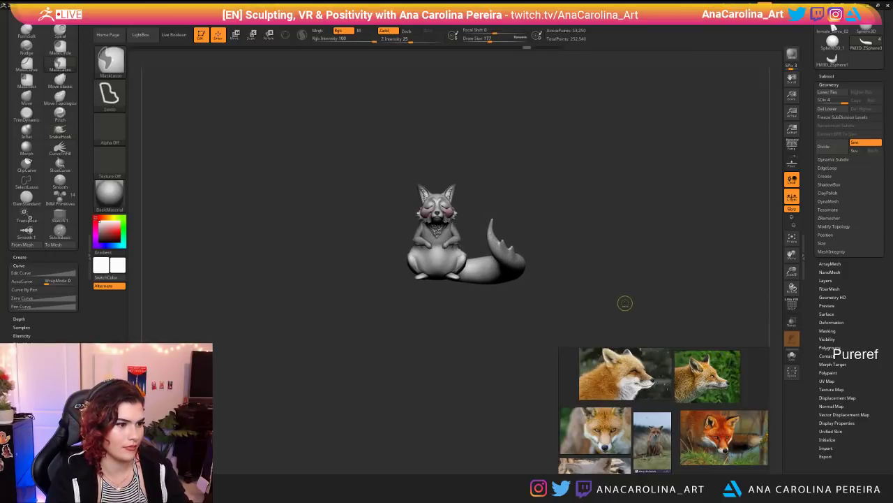
key(ctrl+z)
key(ctrl+z)
Step: Turn on AccuCurve for the SnakeHook brush and bring the tail into view
mouse_move(624, 302)
mouse_down()
mouse_move(646, 337)
mouse_move(614, 308)
mouse_up()
alt+drag(614, 307, 600, 331)
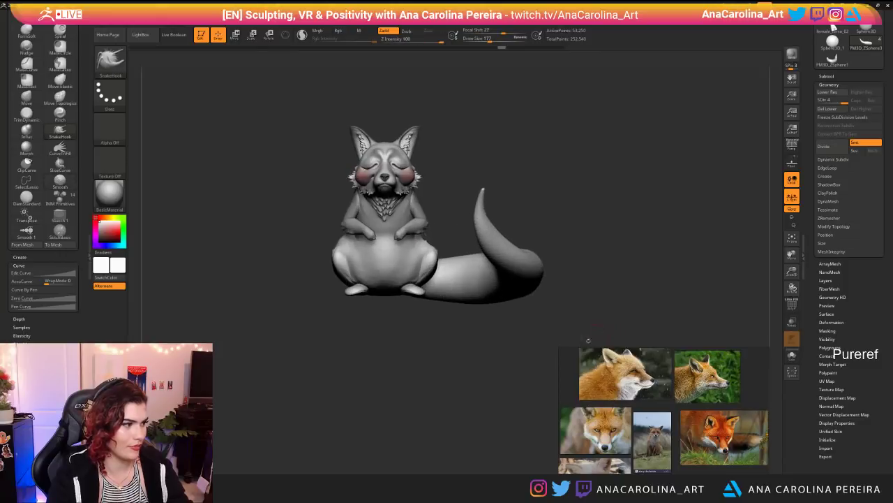
click(26, 281)
drag(417, 356, 370, 325)
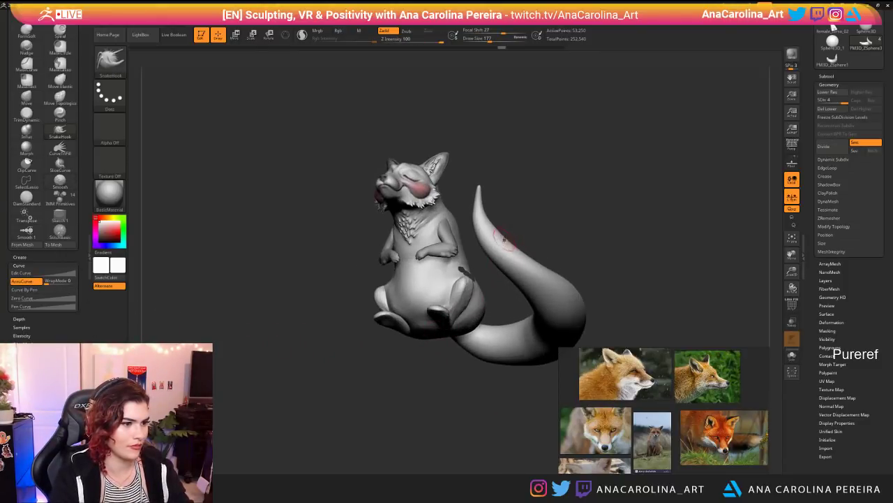
Step: Try pulling a row of pointed fur tufts out of the tail's upper part with SnakeHook at draw size 177, using AccuCurve
mouse_move(517, 254)
mouse_down()
mouse_move(518, 235)
mouse_move(485, 233)
mouse_up()
drag(551, 241, 499, 237)
mouse_move(514, 259)
right_down()
mouse_move(490, 206)
mouse_move(515, 243)
right_up()
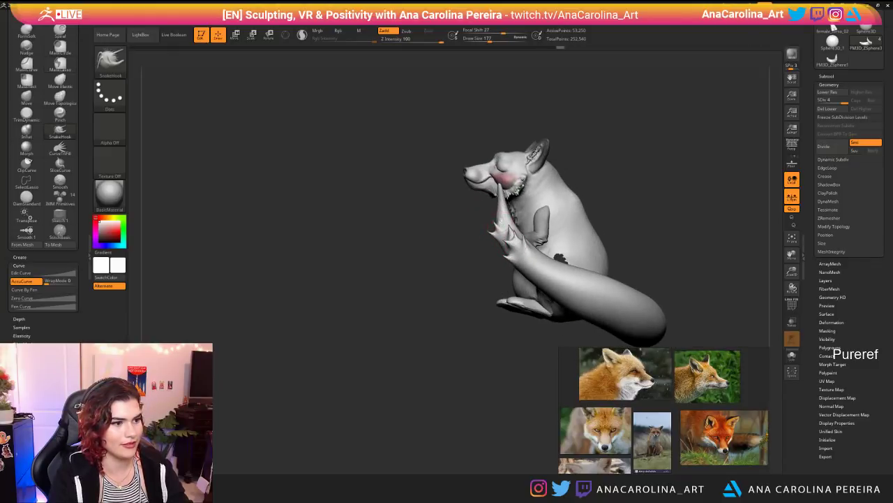
mouse_move(500, 203)
mouse_down()
mouse_move(491, 182)
mouse_move(501, 158)
mouse_up()
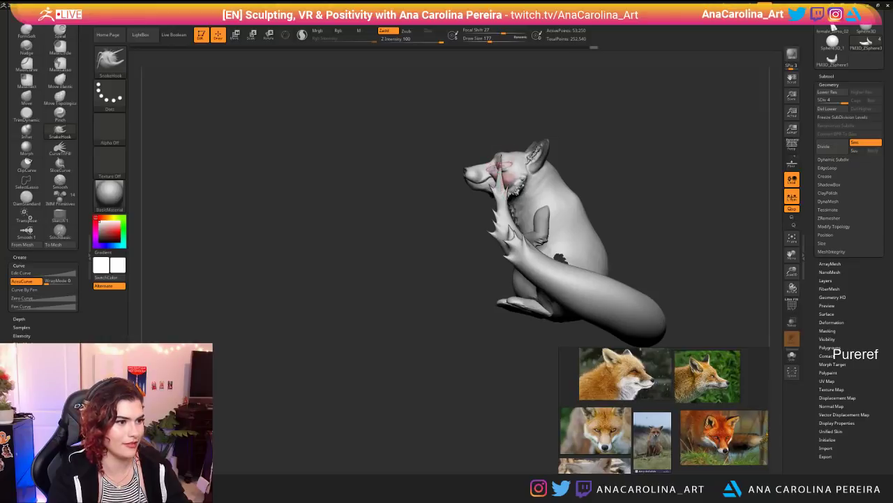
mouse_move(513, 225)
right_down()
mouse_move(621, 167)
mouse_move(584, 217)
mouse_move(583, 133)
right_up()
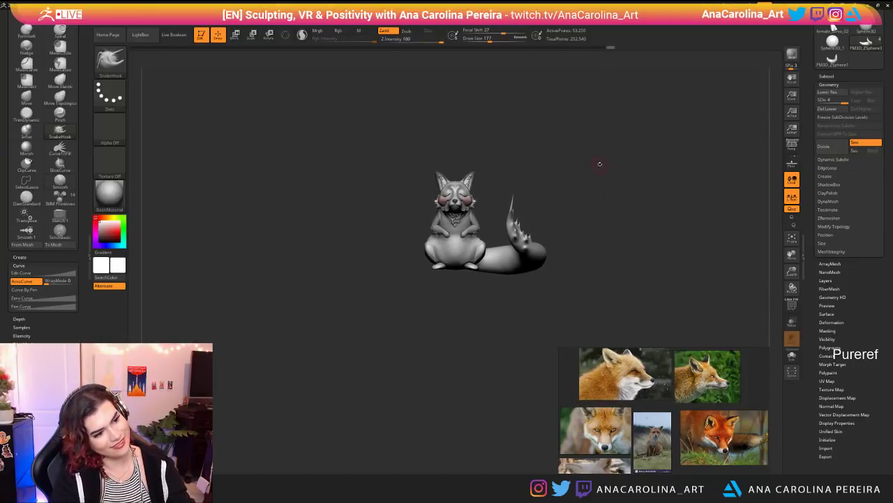
ctrl+right_drag(599, 165, 597, 266)
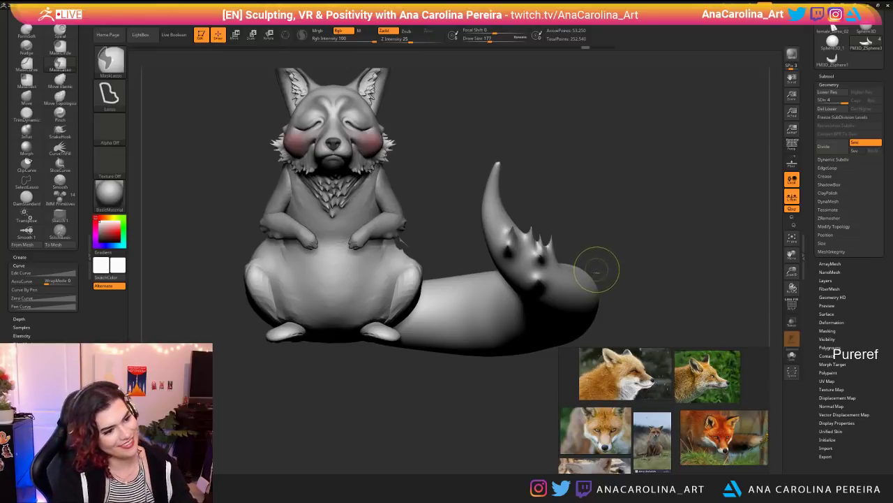
Step: Undo the row of pointed tufts on the tail's upper part
key(ctrl+z)
key(ctrl+z)
key(ctrl+z)
key(ctrl+z)
key(ctrl+z)
key(ctrl+z)
mouse_move(513, 214)
right_down()
mouse_move(524, 229)
mouse_move(532, 180)
right_up()
key(ctrl+z)
key(ctrl+z)
Step: Try pulling another set of fur tufts from the tail towards its tip with SnakeHook, and undo them
drag(509, 245, 479, 232)
right_drag(482, 225, 501, 218)
mouse_move(502, 209)
mouse_down()
mouse_move(483, 190)
mouse_move(511, 127)
mouse_up()
mouse_move(529, 131)
right_down()
mouse_move(581, 130)
mouse_move(527, 137)
right_up()
drag(522, 143, 536, 117)
mouse_move(564, 111)
right_down()
mouse_move(570, 148)
mouse_move(550, 100)
mouse_move(555, 129)
right_up()
alt+right_drag(607, 179, 608, 232)
key(ctrl+z)
key(ctrl+z)
key(ctrl+z)
key(ctrl+z)
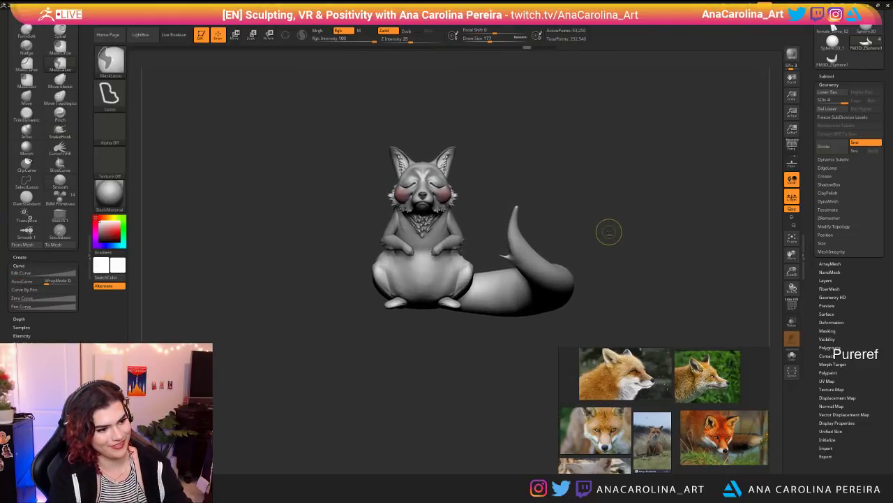
Step: Switch to ClayBuildup with Alpha 59 at draw size 182, and undo the remaining tuft on the tail
key(b)
key(c)
key(b)
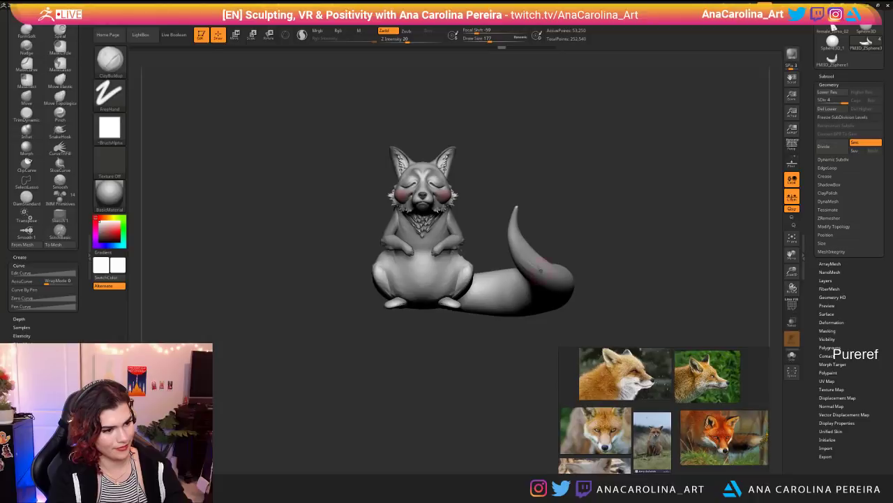
key(ctrl+z)
key(ctrl+z)
key(ctrl+z)
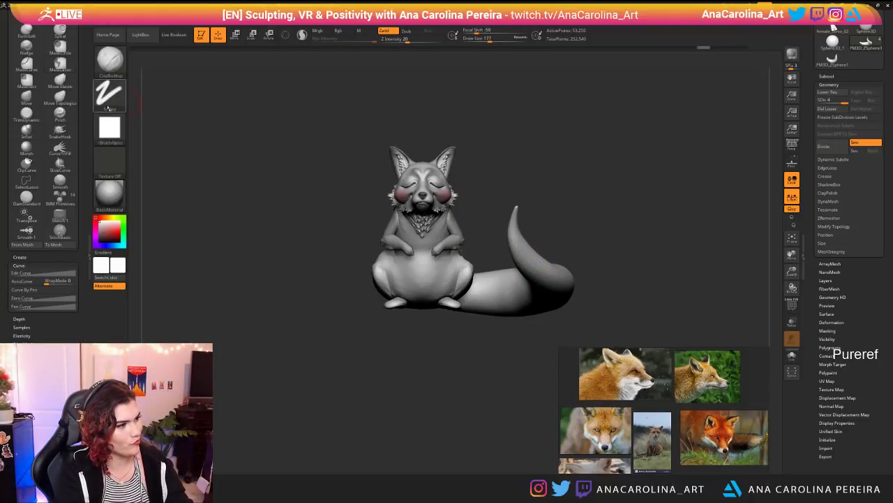
mouse_move(110, 126)
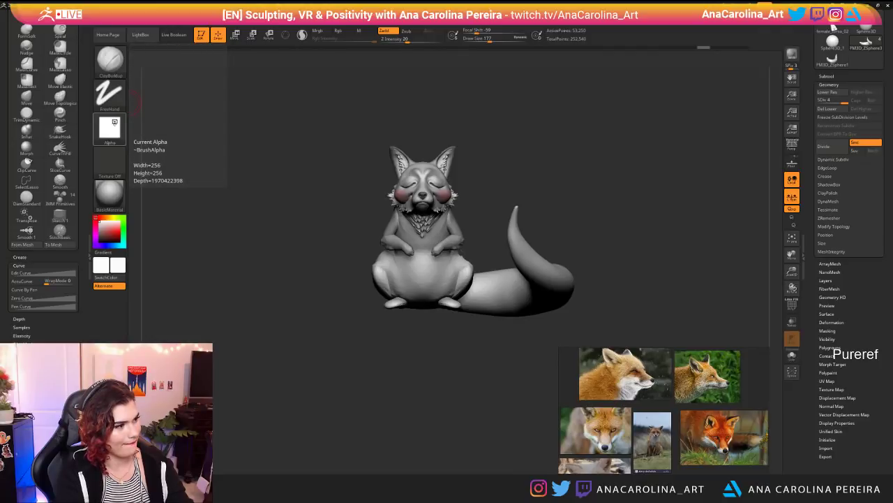
click(114, 128)
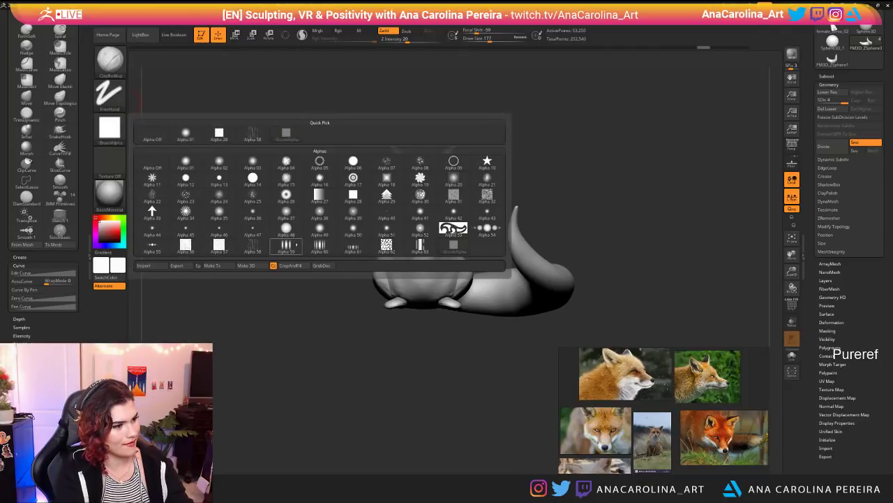
click(342, 258)
key(space)
drag(527, 263, 532, 264)
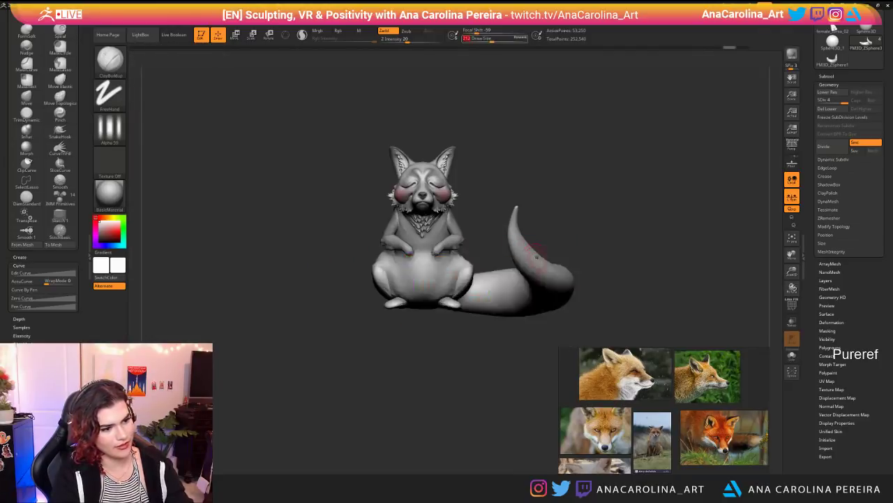
Step: Sculpt fine fur strands along the upper tail up to its tip with ClayBuildup and Alpha 59
right_drag(572, 255, 534, 253)
drag(532, 252, 545, 256)
right_drag(534, 269, 529, 233)
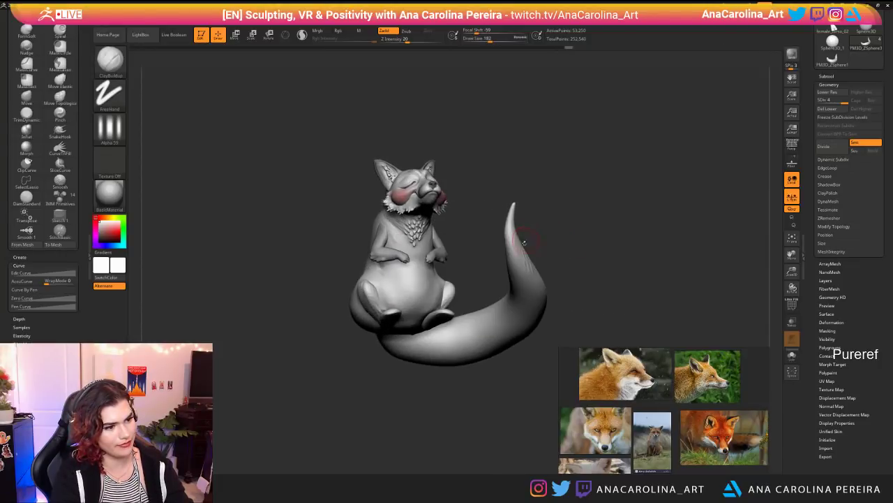
drag(523, 259, 515, 274)
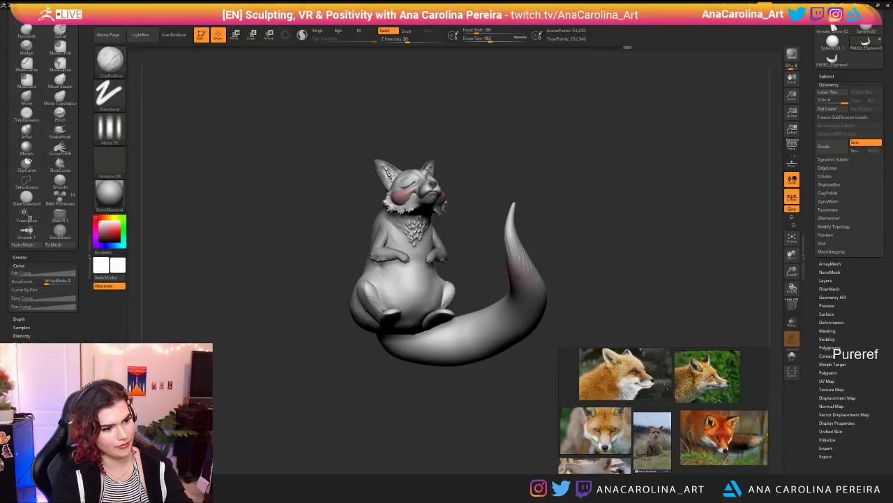
right_drag(535, 263, 513, 245)
drag(515, 224, 511, 210)
mouse_move(522, 210)
right_down()
mouse_move(513, 206)
mouse_move(548, 202)
mouse_move(566, 223)
mouse_move(579, 285)
right_up()
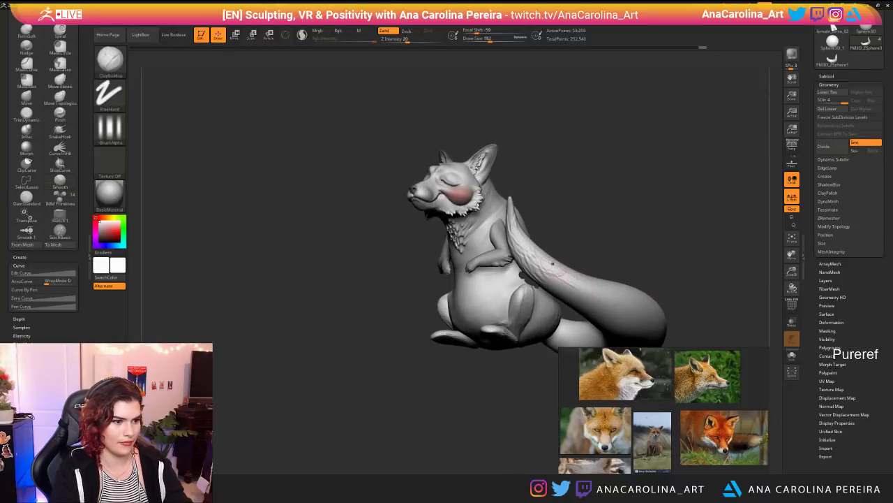
Step: Continue the ClayBuildup fur strands down the tail towards its thicker bend, using a larger draw size
drag(553, 268, 581, 281)
right_drag(591, 262, 572, 263)
mouse_move(571, 264)
mouse_down()
mouse_move(585, 262)
mouse_move(535, 233)
mouse_move(589, 175)
mouse_move(566, 217)
mouse_move(572, 212)
mouse_up()
mouse_move(560, 276)
mouse_down()
mouse_move(543, 257)
mouse_move(574, 299)
mouse_up()
mouse_move(649, 230)
mouse_down()
mouse_move(591, 268)
mouse_move(603, 267)
mouse_up()
key(s)
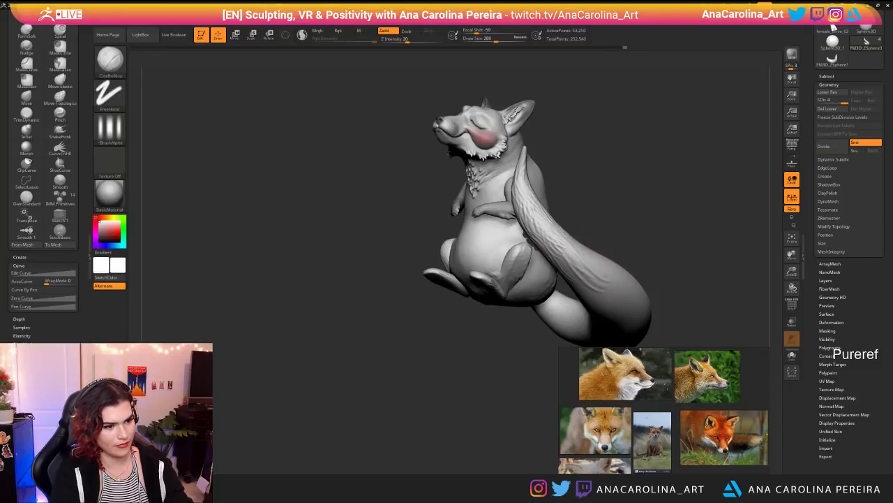
mouse_move(654, 265)
mouse_down()
mouse_move(659, 211)
mouse_move(633, 264)
mouse_move(601, 268)
mouse_move(610, 282)
mouse_up()
Step: Enlarge the ClayBuildup brush further and undo the latest fur strokes on the tail
key(space)
key(ctrl+z)
key(ctrl+z)
key(ctrl+z)
key(ctrl+z)
key(ctrl+z)
key(ctrl+z)
key(ctrl+z)
key(ctrl+z)
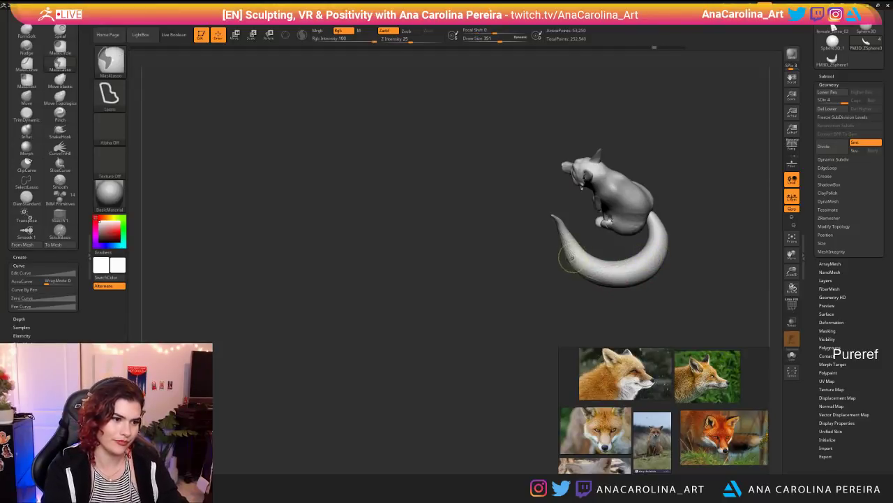
key(ctrl+z)
key(ctrl+z)
key(ctrl+z)
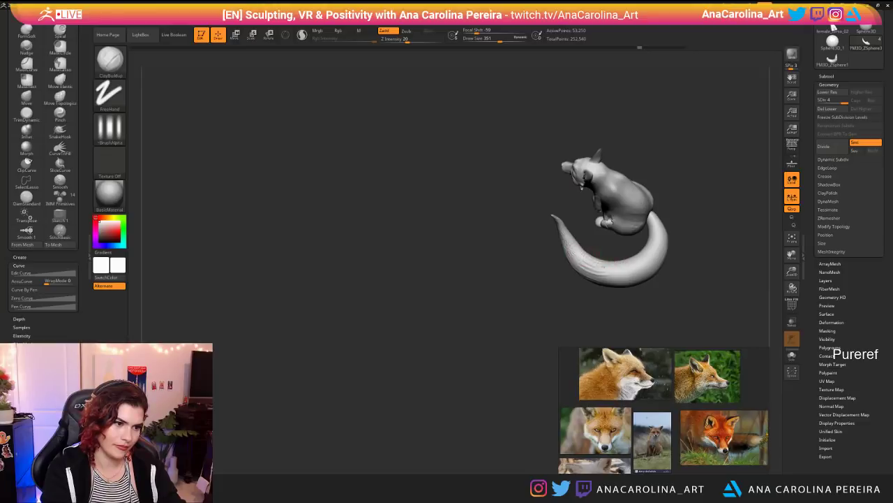
Step: Sculpt broad fur strands around the tail's thick middle, covering its upper side and underside with ClayBuildup
right_drag(611, 220, 611, 270)
drag(612, 266, 637, 255)
right_drag(641, 290, 643, 264)
drag(644, 267, 608, 268)
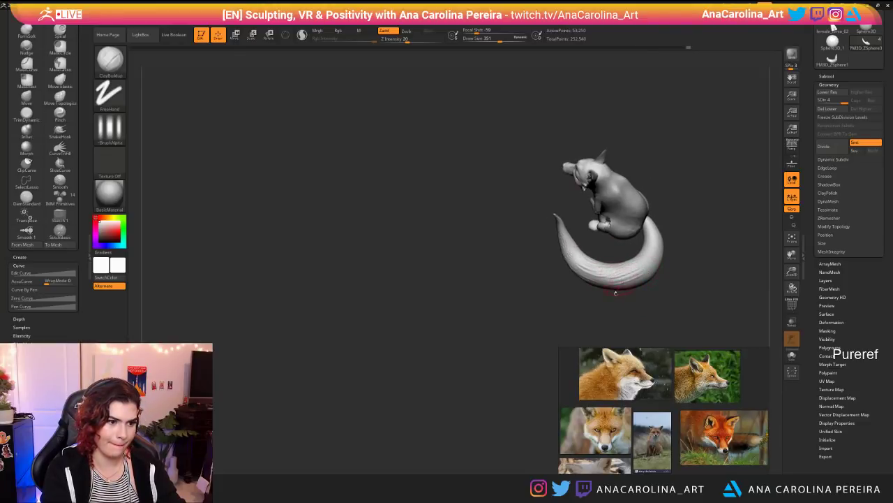
right_drag(612, 289, 616, 284)
right_drag(607, 226, 633, 280)
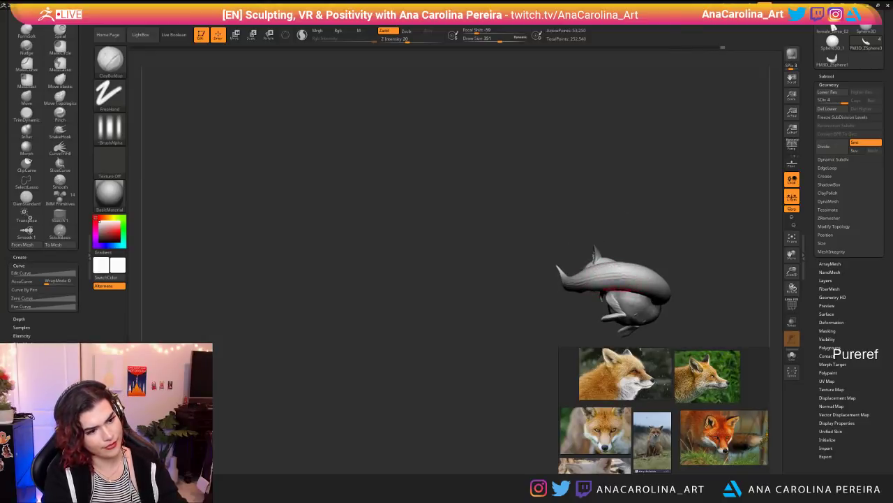
drag(630, 293, 599, 272)
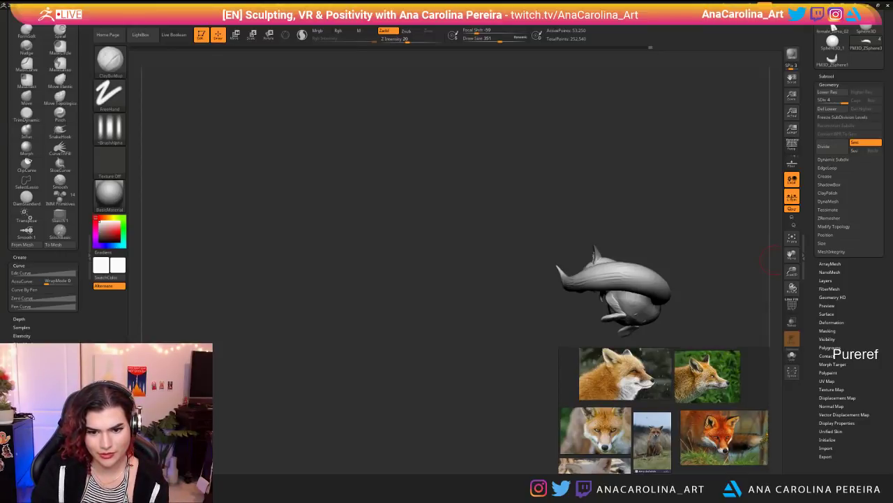
Step: Examine the fox's body, face and textured tail from the front and at an angle
drag(691, 254, 447, 279)
alt+drag(300, 279, 397, 449)
shift+drag(457, 488, 440, 423)
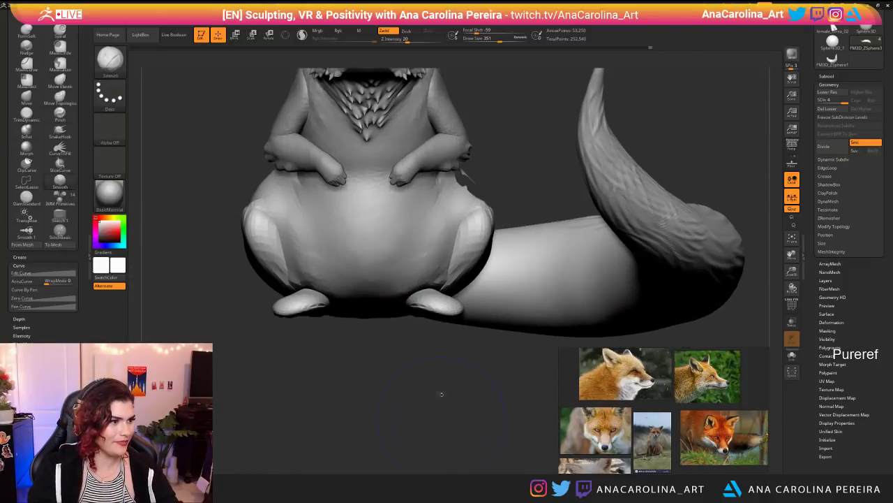
alt+drag(542, 100, 534, 307)
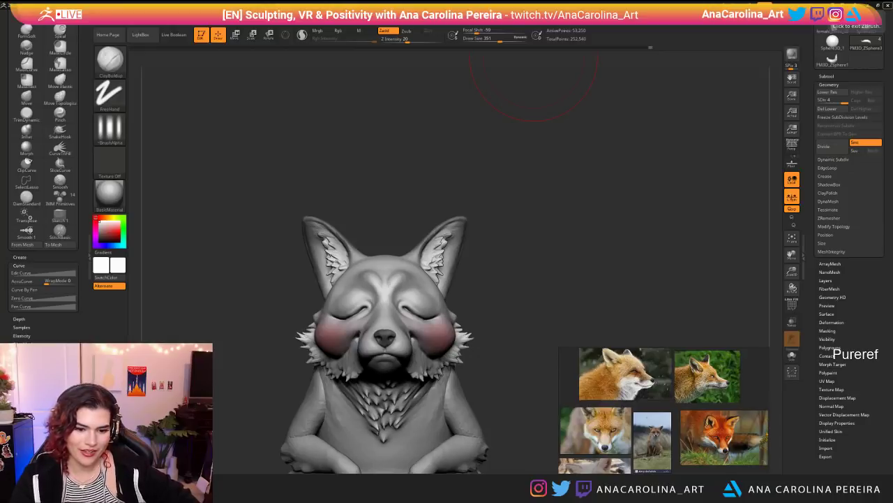
drag(707, 243, 710, 253)
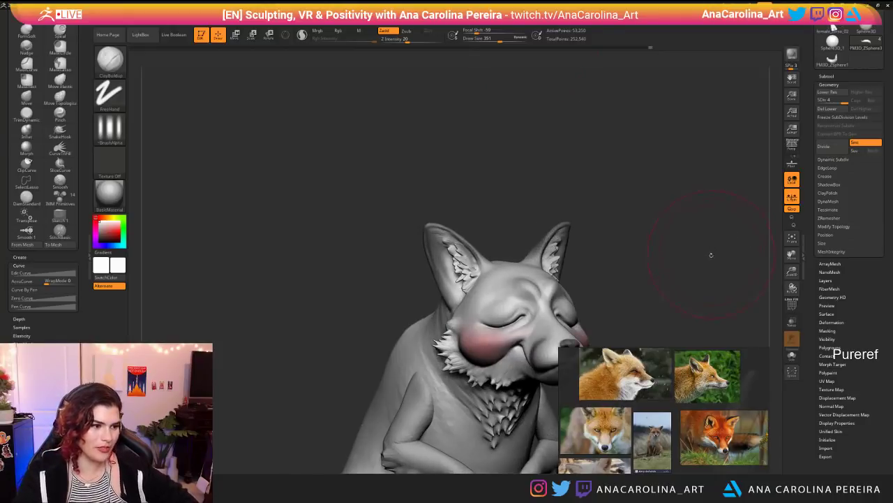
alt+drag(608, 292, 374, 287)
drag(608, 179, 601, 197)
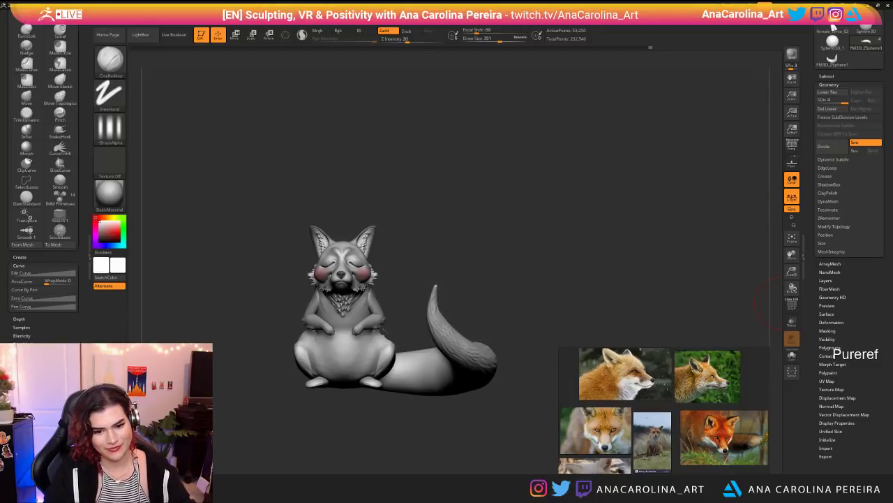
Step: Switch to SnakeHook with Alpha 59, a negative focal shift and a smaller draw size for the tail fur
key(b)
key(b)
key(s)
key(h)
click(123, 125)
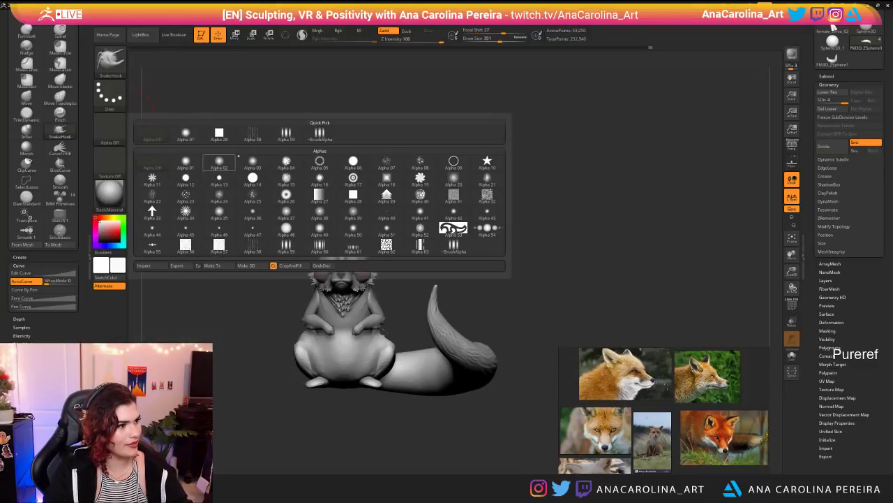
click(286, 133)
drag(475, 220, 418, 204)
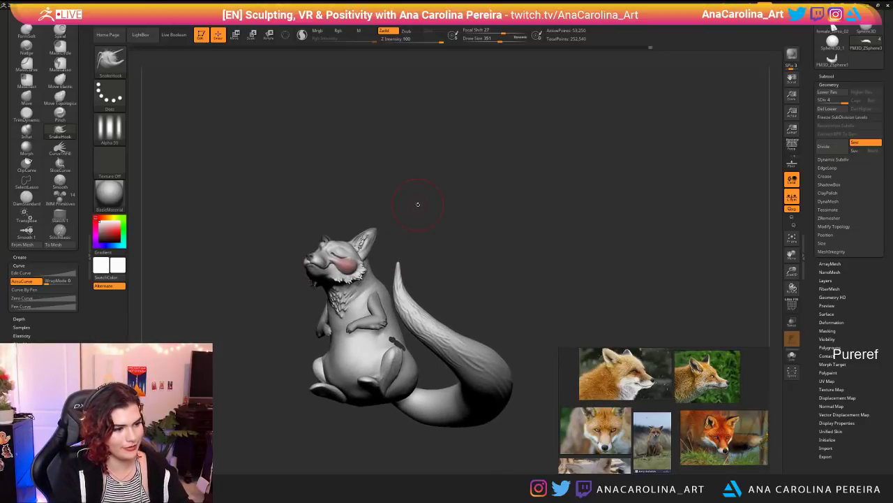
drag(478, 365, 478, 347)
drag(534, 332, 483, 308)
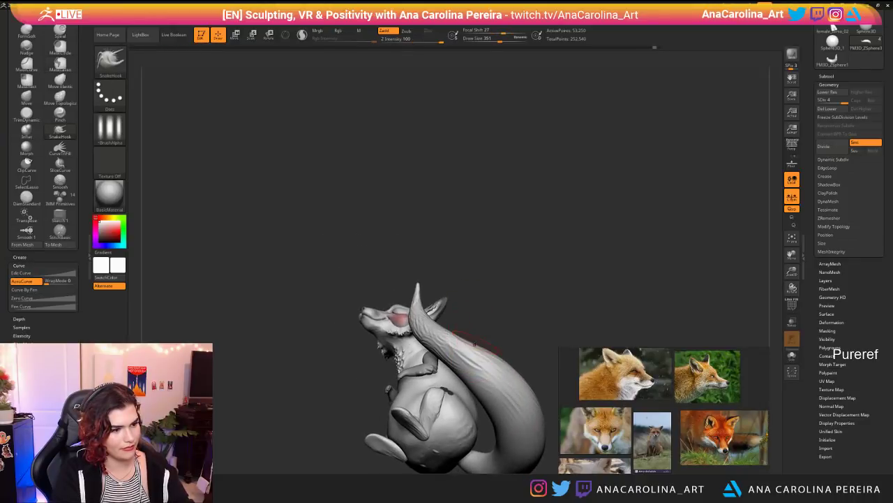
key(space)
click(455, 350)
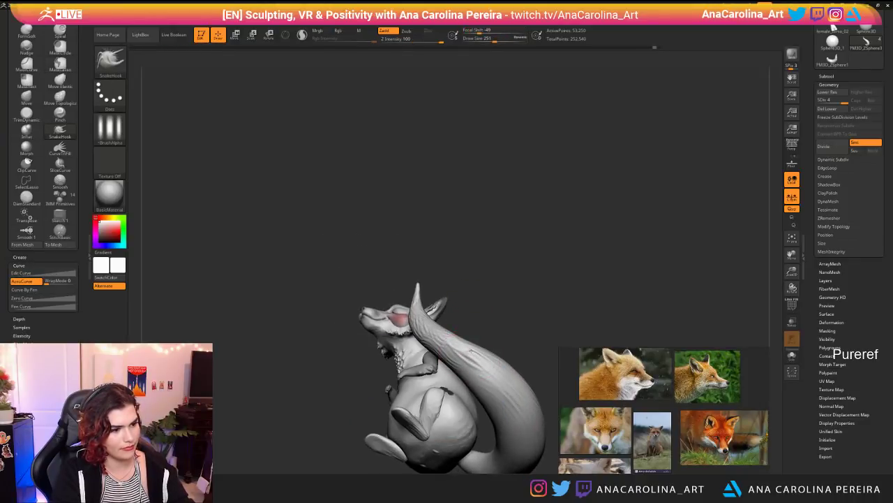
Step: Try pulling clumped fur tufts out of the tail's surface with SnakeHook and Alpha 59
drag(469, 300, 497, 359)
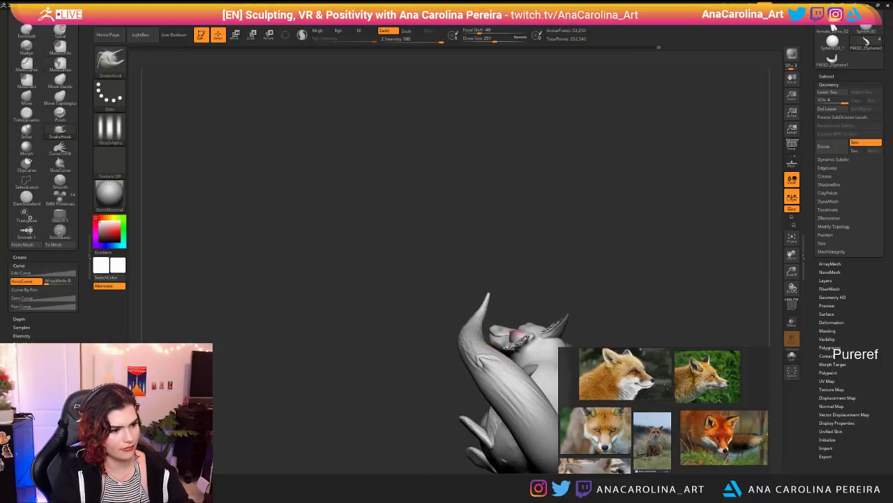
drag(440, 349, 482, 354)
mouse_move(500, 369)
mouse_down()
mouse_move(484, 385)
mouse_move(460, 349)
mouse_move(461, 362)
mouse_up()
mouse_move(482, 370)
shift+mouse_down()
mouse_move(476, 340)
mouse_move(492, 310)
shift+mouse_up()
mouse_move(504, 356)
mouse_down()
mouse_move(497, 309)
mouse_move(482, 324)
mouse_move(478, 313)
mouse_up()
mouse_move(442, 335)
mouse_down()
mouse_move(515, 330)
mouse_move(314, 330)
mouse_move(485, 328)
mouse_move(464, 322)
mouse_move(482, 320)
mouse_up()
drag(481, 255, 462, 287)
drag(480, 329, 487, 306)
mouse_move(500, 347)
mouse_down()
mouse_move(505, 323)
mouse_move(540, 315)
mouse_move(554, 261)
mouse_move(552, 335)
mouse_move(517, 391)
mouse_up()
Step: Undo the clumped SnakeHook tufts along the tail
key(ctrl+z)
key(ctrl+z)
key(ctrl+z)
key(ctrl+z)
key(ctrl+z)
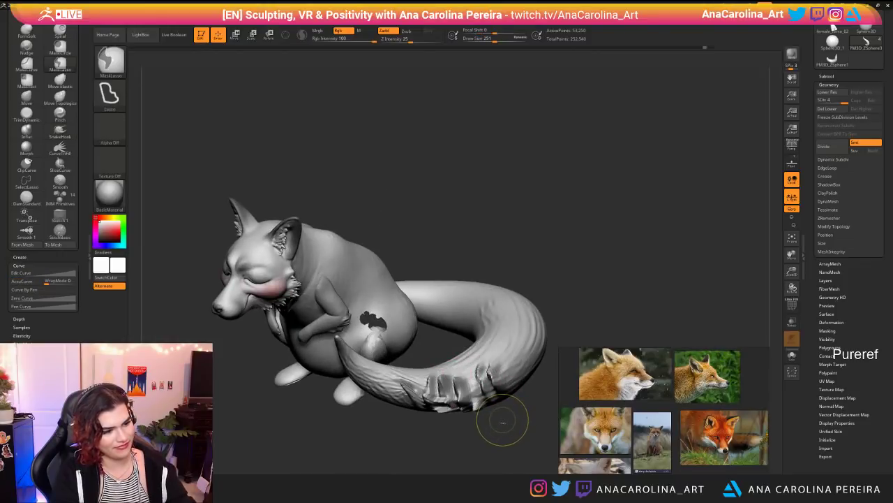
key(ctrl+z)
key(ctrl+z)
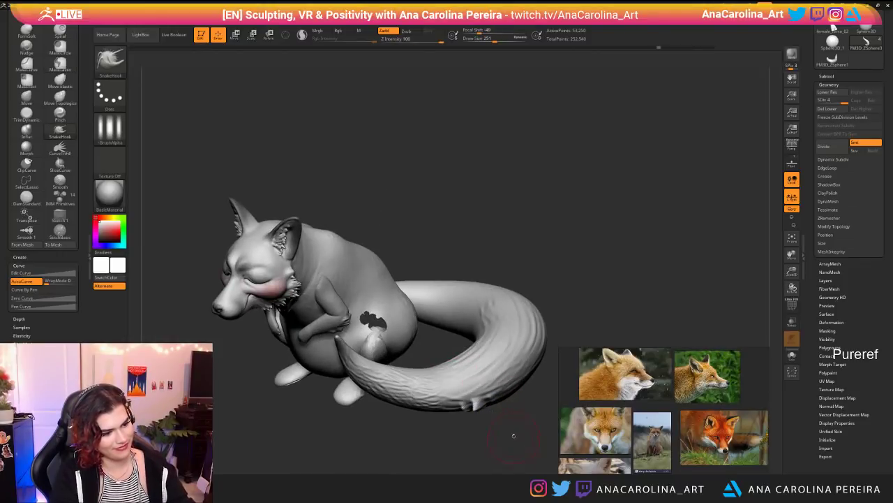
Step: Smooth the fur texture along the tail with the Smooth brush at draw size 430, working at subdivision levels 2 and 3
drag(512, 433, 515, 413)
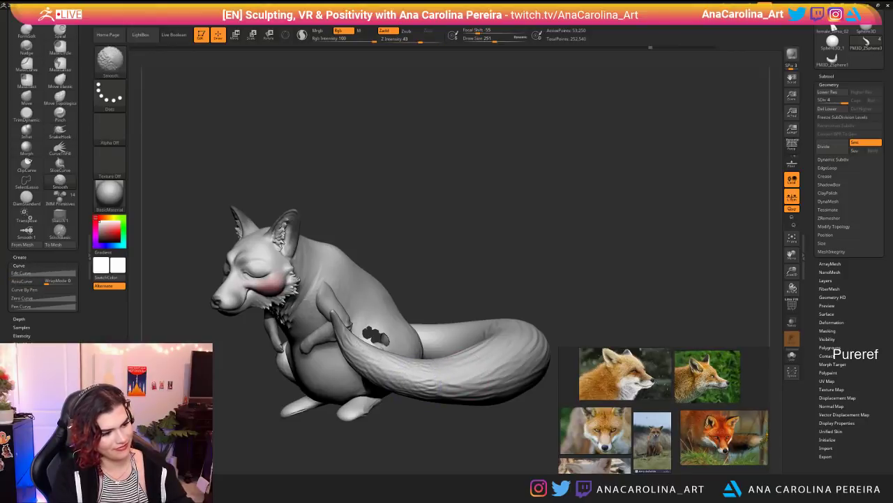
key(space)
key(shift+d)
key(shift+d)
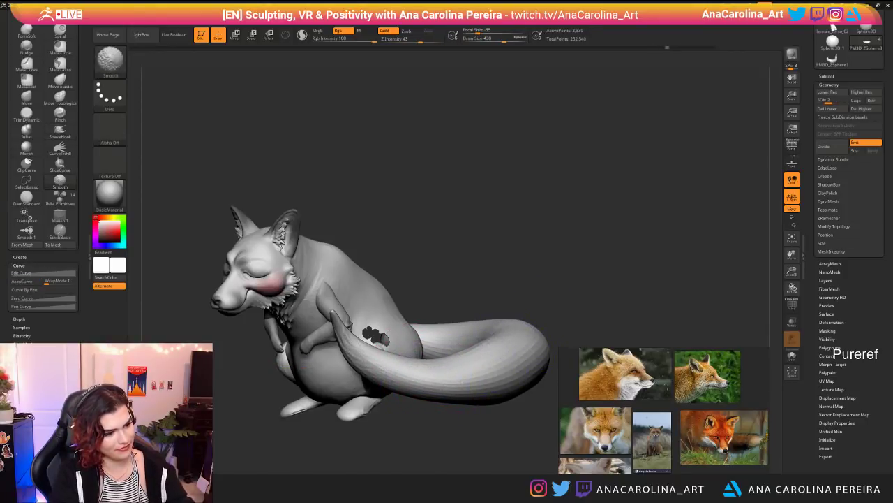
key(d)
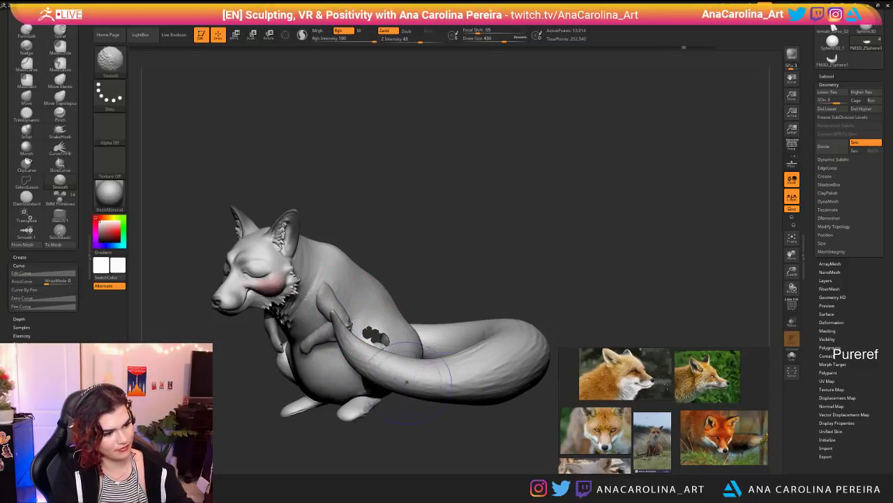
drag(457, 440, 481, 335)
alt+drag(484, 391, 505, 294)
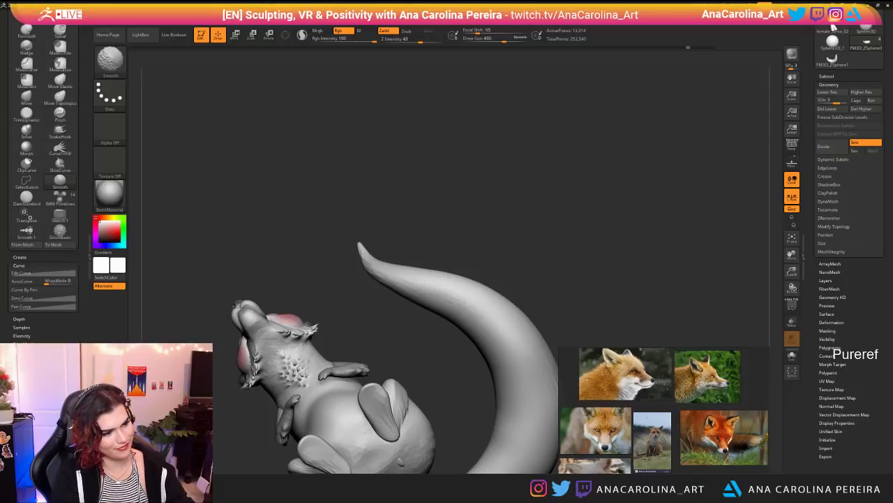
Step: Refine the curve of the tail's tip with the SnakeHook brush at a draw size of 192
alt+drag(559, 335, 498, 275)
mouse_move(511, 330)
mouse_down()
mouse_move(560, 374)
mouse_move(532, 355)
mouse_up()
drag(471, 367, 469, 299)
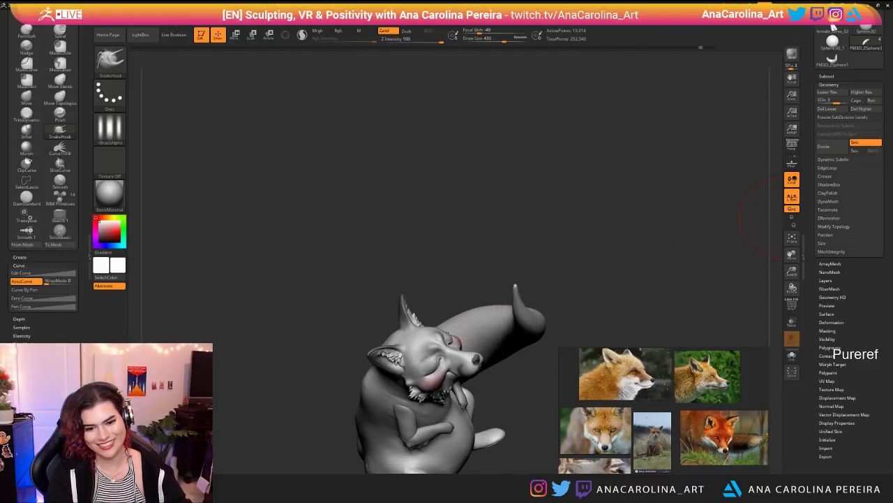
drag(335, 264, 642, 216)
shift+drag(707, 250, 780, 280)
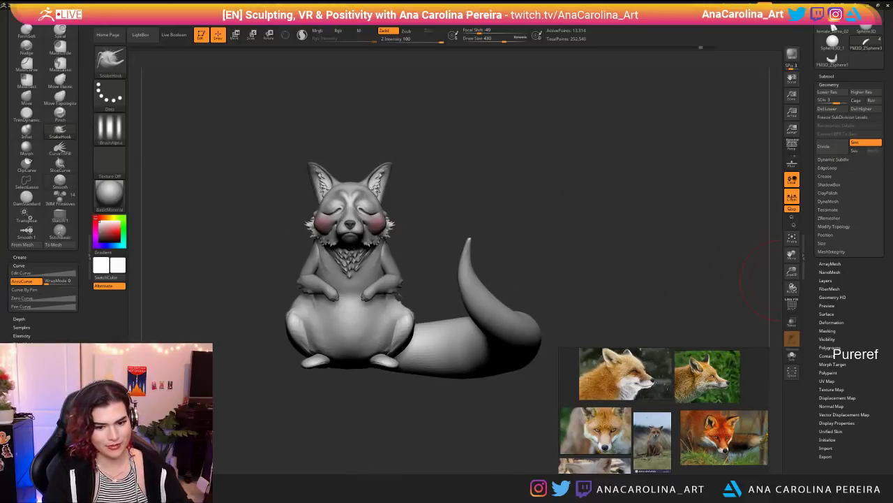
drag(451, 247, 489, 245)
key(space)
click(406, 206)
mouse_move(459, 184)
mouse_down()
mouse_move(502, 209)
mouse_move(453, 183)
mouse_up()
alt+drag(454, 182, 469, 196)
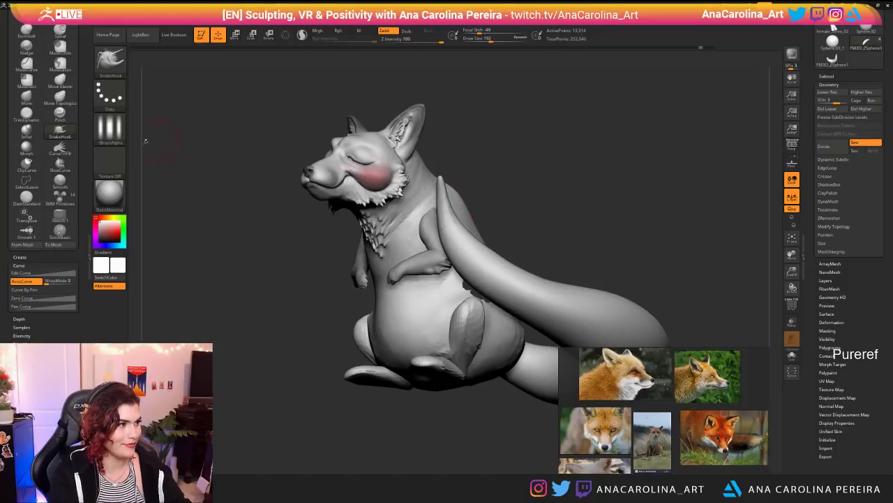
Step: Try reshaping the tail with the SnakeHook brush using a soft round alpha and a draw size of 268
click(109, 128)
click(186, 134)
key(space)
mouse_move(541, 275)
mouse_down()
mouse_move(522, 241)
mouse_move(513, 243)
mouse_move(517, 225)
mouse_up()
mouse_move(518, 225)
right_down()
mouse_move(548, 238)
mouse_move(569, 192)
right_up()
key(ctrl+z)
key(ctrl+z)
key(ctrl+z)
right_drag(660, 213, 692, 200)
key(ctrl+z)
mouse_move(618, 232)
right_down()
mouse_move(598, 237)
mouse_move(553, 153)
mouse_move(562, 222)
mouse_move(567, 168)
mouse_move(603, 272)
mouse_move(289, 271)
right_up()
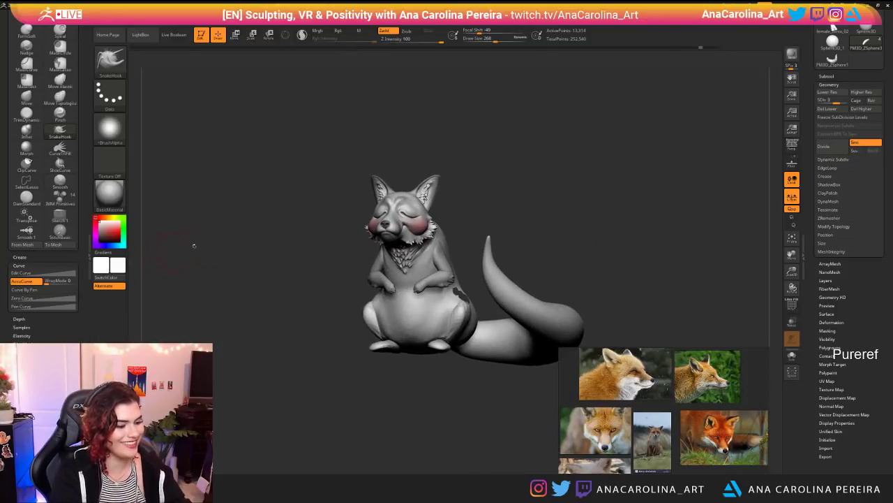
Step: Select the Standard brush, set black and white as the two colors, and fill the tail object with white
key(b)
key(s)
key(t)
key(space)
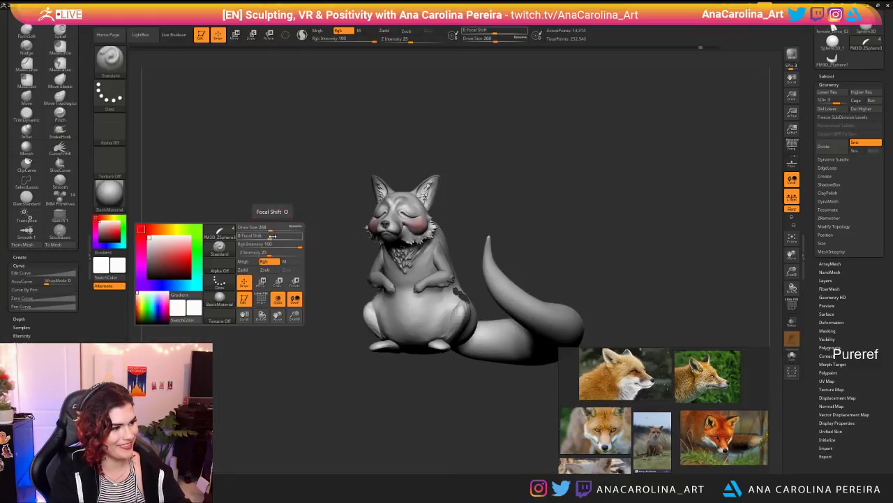
click(102, 242)
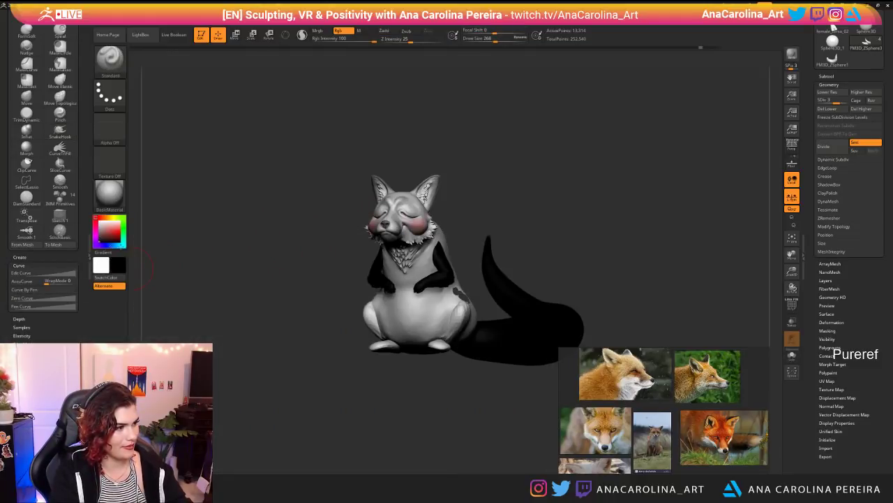
key(v)
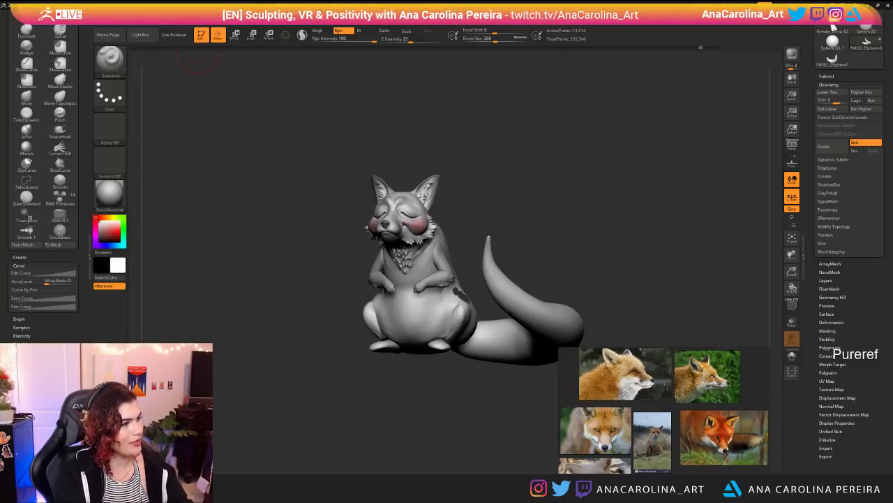
click(135, 18)
click(157, 164)
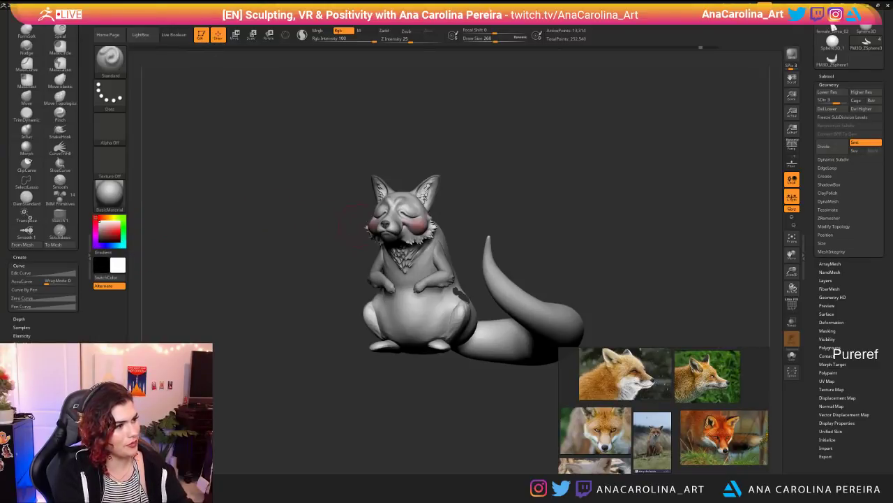
Step: Switch to black, set the draw size to 910, and paint broad soft dark shading on the tail
mouse_move(537, 225)
mouse_down()
mouse_move(530, 219)
mouse_move(553, 227)
mouse_up()
key(v)
key(space)
key(space)
mouse_move(491, 271)
mouse_down()
mouse_move(507, 289)
mouse_move(486, 246)
mouse_move(516, 299)
mouse_move(487, 258)
mouse_up()
drag(508, 289, 530, 306)
drag(493, 232, 535, 224)
mouse_move(497, 370)
mouse_down()
mouse_move(513, 369)
mouse_move(541, 403)
mouse_up()
alt+drag(545, 335, 476, 298)
mouse_move(481, 377)
mouse_down()
mouse_move(475, 321)
mouse_move(440, 265)
mouse_up()
mouse_move(365, 193)
mouse_down()
mouse_move(457, 195)
mouse_move(491, 222)
mouse_up()
drag(446, 180, 375, 187)
drag(517, 328, 576, 387)
drag(350, 187, 290, 192)
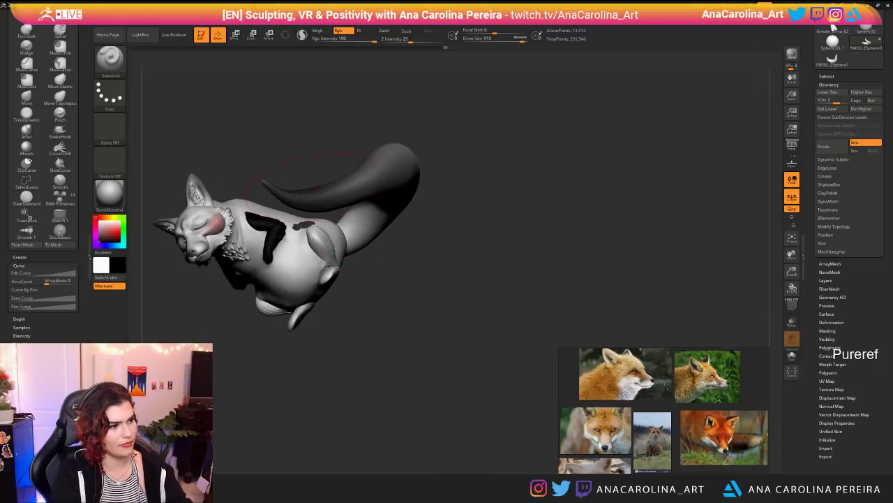
Step: Try more broad black shading on the tail from several angles and undo the unwanted stroke
mouse_move(414, 268)
mouse_down()
mouse_move(468, 285)
mouse_move(551, 258)
mouse_move(513, 269)
mouse_move(447, 314)
mouse_move(381, 307)
mouse_move(476, 289)
mouse_up()
drag(751, 47, 710, 57)
drag(698, 136, 641, 190)
mouse_move(491, 94)
mouse_down()
mouse_move(484, 87)
mouse_move(512, 117)
mouse_move(502, 165)
mouse_move(476, 201)
mouse_move(418, 234)
mouse_up()
mouse_move(621, 245)
mouse_down()
mouse_move(670, 150)
mouse_move(628, 314)
mouse_move(614, 324)
mouse_up()
drag(490, 276, 566, 276)
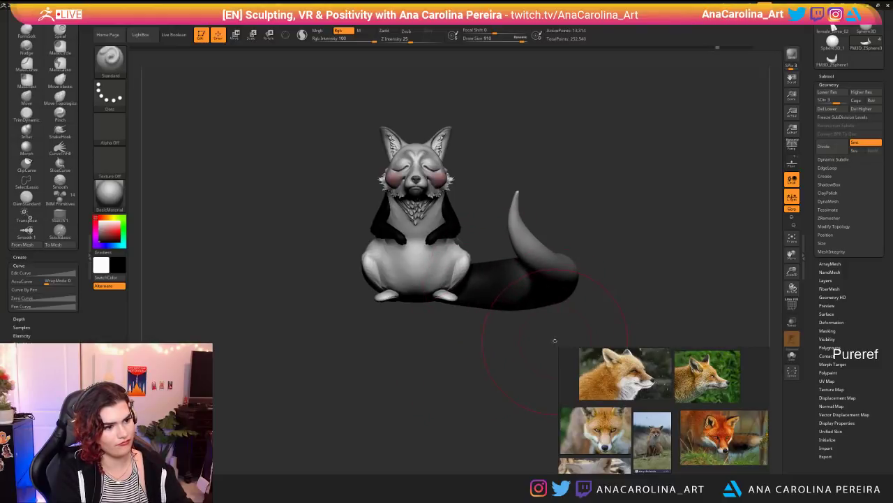
drag(554, 339, 528, 272)
key(ctrl+z)
mouse_move(459, 299)
mouse_down()
mouse_move(414, 278)
mouse_move(464, 292)
mouse_up()
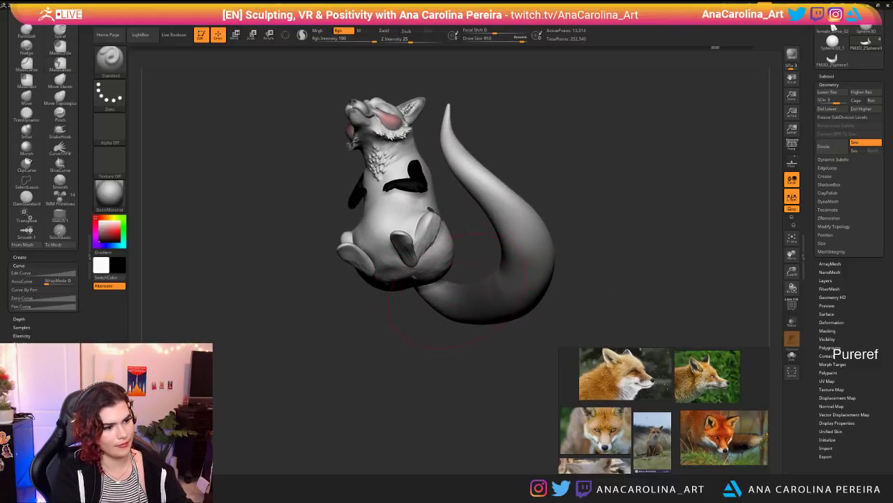
mouse_move(492, 342)
mouse_down()
mouse_move(532, 280)
mouse_move(548, 206)
mouse_up()
mouse_move(452, 305)
mouse_down()
mouse_move(422, 296)
mouse_move(444, 304)
mouse_up()
drag(482, 349, 454, 353)
drag(467, 399, 483, 350)
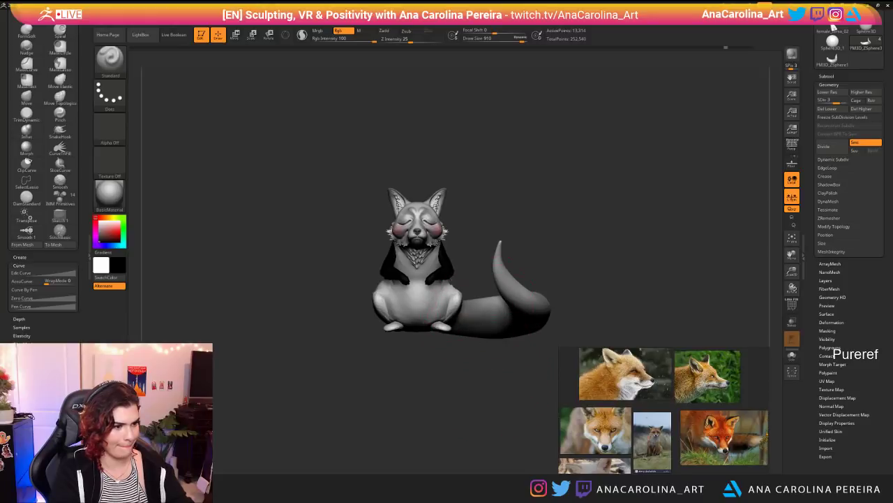
Step: Paint a soft black fade over the tail's tip and reduce the draw size to 280
alt+drag(542, 372, 502, 387)
mouse_move(483, 420)
mouse_down()
mouse_move(457, 413)
mouse_move(487, 409)
mouse_move(356, 401)
mouse_move(412, 408)
mouse_move(423, 421)
mouse_up()
key(space)
mouse_move(332, 268)
mouse_down()
mouse_move(303, 250)
mouse_move(363, 263)
mouse_move(339, 279)
mouse_up()
mouse_move(321, 240)
mouse_down()
mouse_move(316, 274)
mouse_move(354, 274)
mouse_move(361, 244)
mouse_move(338, 289)
mouse_up()
key(space)
drag(426, 282, 358, 302)
key(space)
alt+drag(170, 180, 172, 207)
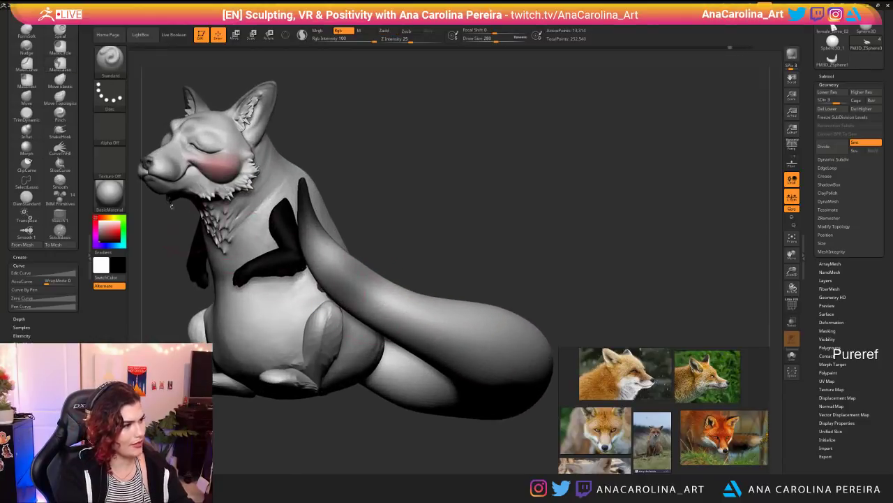
Step: Assign the vertically striped alpha to the Standard brush for streaky, fur-like paint strokes
click(110, 95)
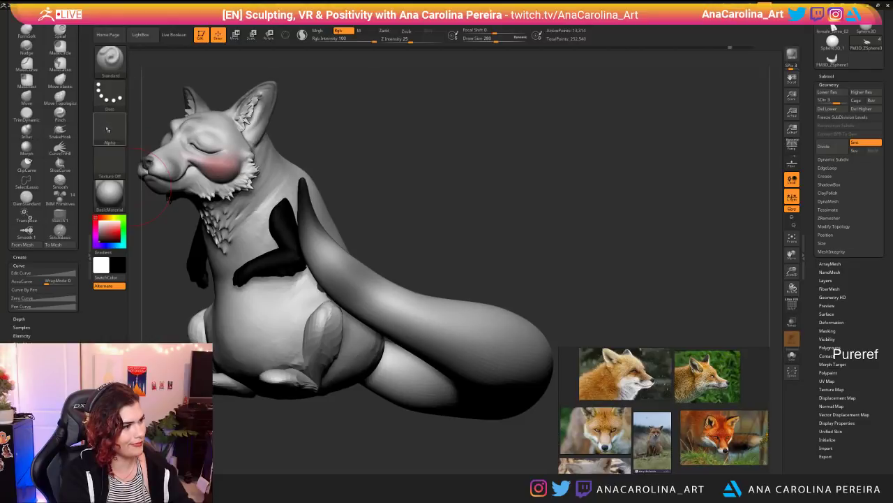
click(110, 127)
click(288, 248)
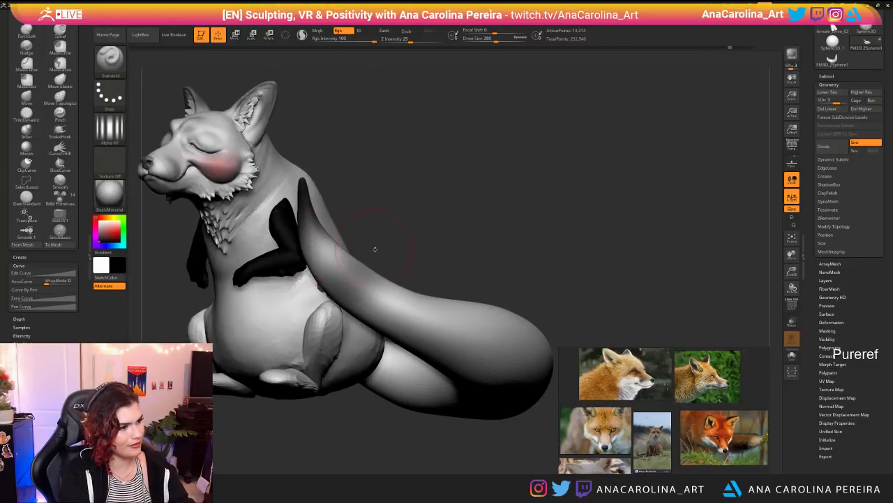
right_drag(366, 280, 366, 271)
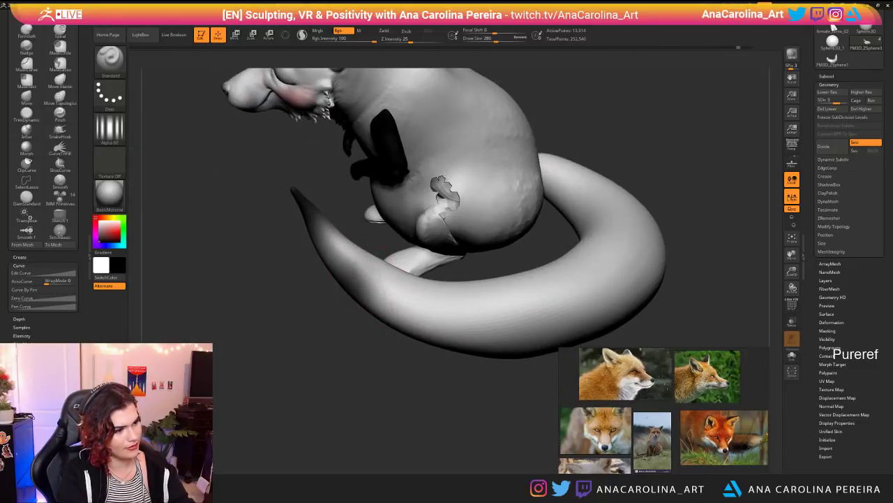
Step: Paint a streaky black test stroke on the tail and compare it at subdivision levels 4 and 3
drag(443, 308, 456, 301)
key(d)
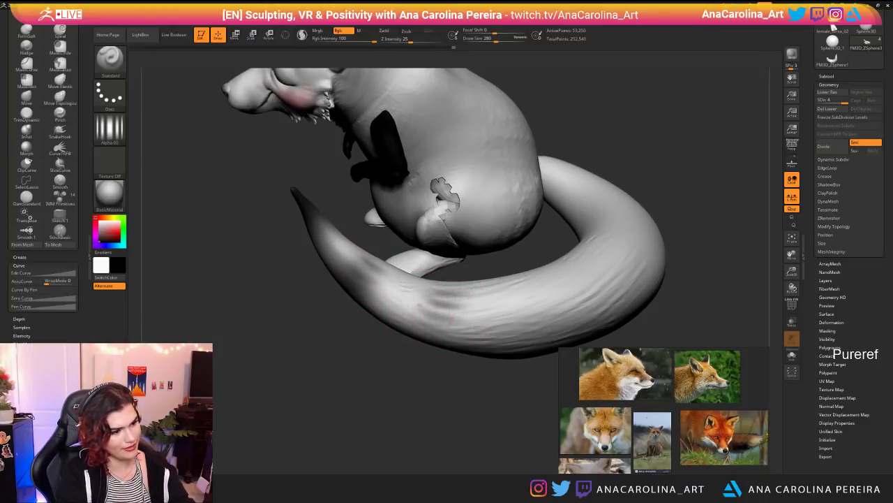
key(ctrl)
key(shift+d)
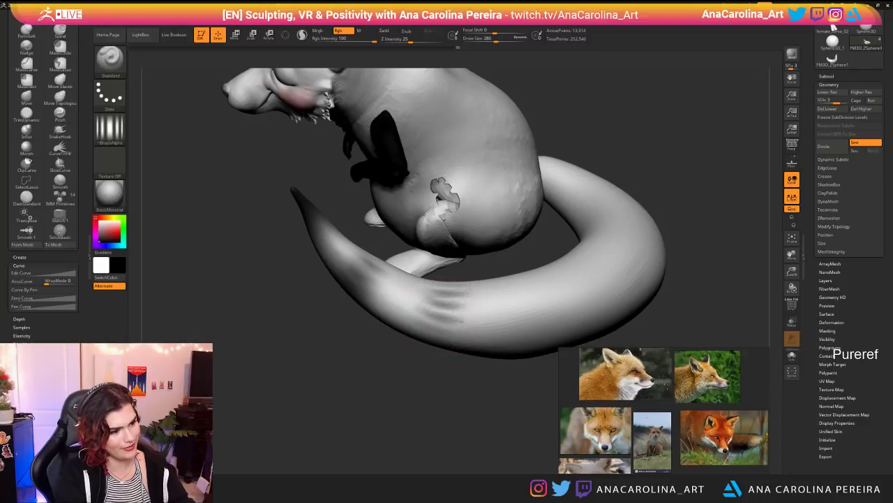
Step: Extend the streaky black stroke into a band wrapping around the tail below the tip
drag(445, 321, 450, 303)
right_drag(450, 304, 541, 283)
drag(449, 327, 417, 347)
right_drag(449, 326, 541, 296)
drag(407, 351, 372, 338)
mouse_move(391, 334)
right_down()
mouse_move(451, 325)
mouse_move(401, 334)
right_up()
mouse_move(416, 350)
mouse_down()
mouse_move(384, 342)
mouse_move(405, 326)
mouse_up()
mouse_move(414, 317)
right_down()
mouse_move(428, 327)
mouse_move(437, 315)
right_up()
drag(441, 297, 469, 299)
right_drag(479, 301, 422, 305)
drag(452, 303, 483, 289)
mouse_move(483, 291)
right_down()
mouse_move(457, 303)
mouse_move(503, 231)
right_up()
Step: Paint another streaky black band around the tail, undoing the misplaced stroke
right_drag(544, 193, 497, 313)
drag(547, 304, 541, 326)
alt+right_drag(513, 313, 424, 312)
mouse_move(481, 307)
right_down()
mouse_move(467, 310)
mouse_move(454, 331)
right_up()
mouse_move(543, 303)
mouse_down()
mouse_move(525, 312)
mouse_move(528, 335)
mouse_move(519, 283)
mouse_up()
key(ctrl+z)
right_drag(519, 284, 554, 324)
drag(506, 262, 454, 246)
right_drag(414, 244, 450, 241)
drag(460, 251, 429, 272)
mouse_move(437, 327)
mouse_down()
mouse_move(462, 279)
mouse_move(450, 301)
mouse_up()
right_drag(450, 302, 450, 321)
mouse_move(457, 306)
mouse_down()
mouse_move(448, 325)
mouse_move(449, 271)
mouse_up()
Step: Add more streaky black strokes around the thicker part of the tail to complete its banding
right_drag(450, 255, 464, 289)
drag(464, 287, 465, 256)
drag(515, 224, 520, 229)
drag(529, 279, 536, 301)
drag(527, 223, 527, 244)
right_drag(527, 244, 528, 257)
mouse_move(525, 302)
mouse_down()
mouse_move(544, 291)
mouse_move(543, 314)
mouse_move(558, 318)
mouse_up()
right_drag(558, 265, 564, 310)
drag(546, 320, 555, 308)
right_drag(552, 307, 508, 391)
mouse_move(508, 391)
right_down()
mouse_move(446, 387)
mouse_move(514, 371)
mouse_move(506, 418)
right_up()
drag(483, 300, 501, 281)
ctrl+right_drag(502, 279, 497, 202)
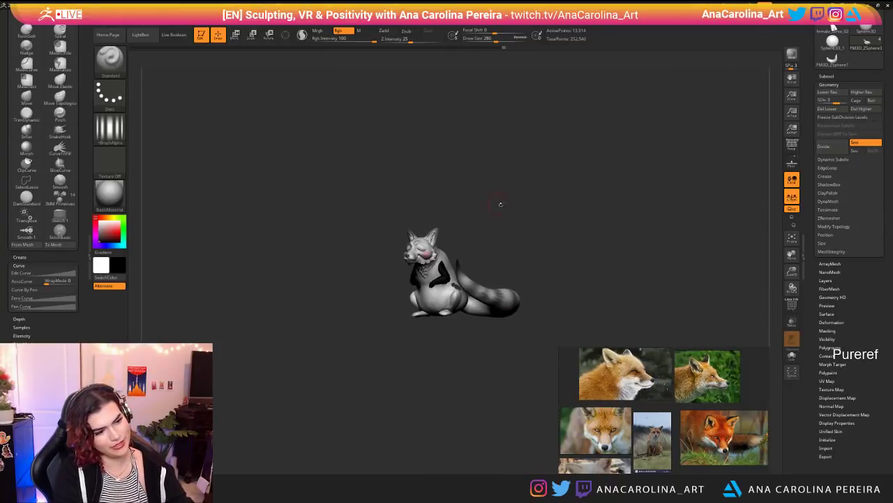
Step: Set the draw size to 177 and paint a narrower black band on the tail just below the dark tip
mouse_move(540, 240)
right_down()
mouse_move(593, 240)
mouse_move(544, 226)
mouse_move(543, 252)
mouse_move(493, 293)
right_up()
key(space)
drag(491, 293, 480, 293)
drag(422, 260, 442, 237)
mouse_move(470, 229)
right_down()
mouse_move(427, 255)
mouse_move(458, 249)
mouse_move(449, 258)
mouse_move(483, 261)
mouse_move(349, 252)
right_up()
drag(304, 174, 299, 187)
alt+right_drag(299, 178, 296, 199)
right_drag(349, 259, 457, 266)
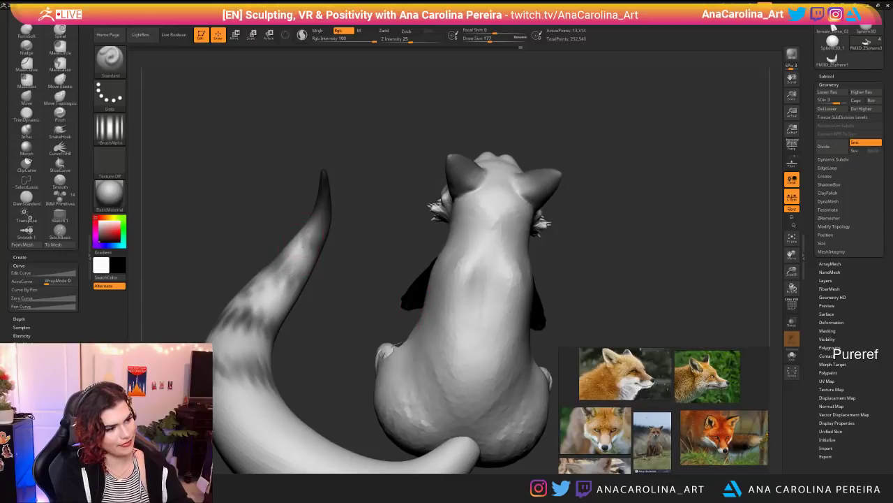
right_drag(303, 244, 293, 234)
drag(288, 227, 282, 239)
Step: Swap the active color to white and refill the whole tail with it to clear the painted bands
mouse_move(285, 238)
ctrl+right_down()
mouse_move(297, 203)
mouse_move(470, 217)
mouse_move(464, 293)
ctrl+right_up()
ctrl+right_drag(349, 204, 352, 245)
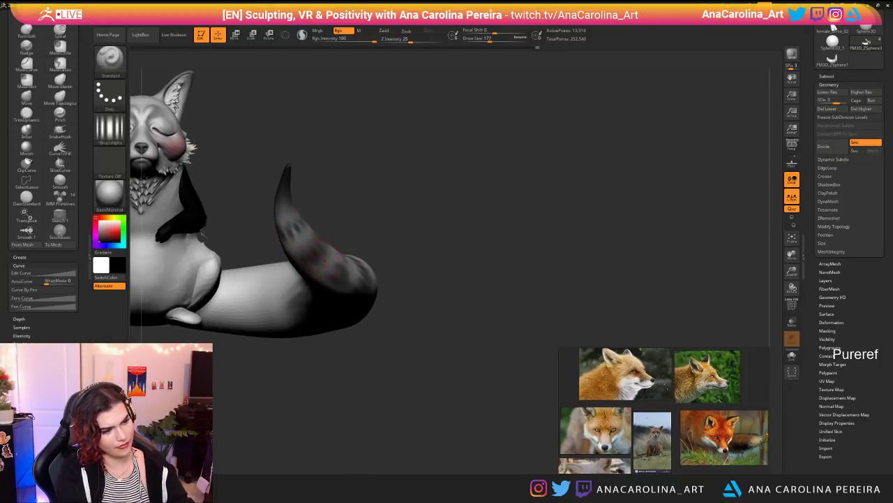
key(v)
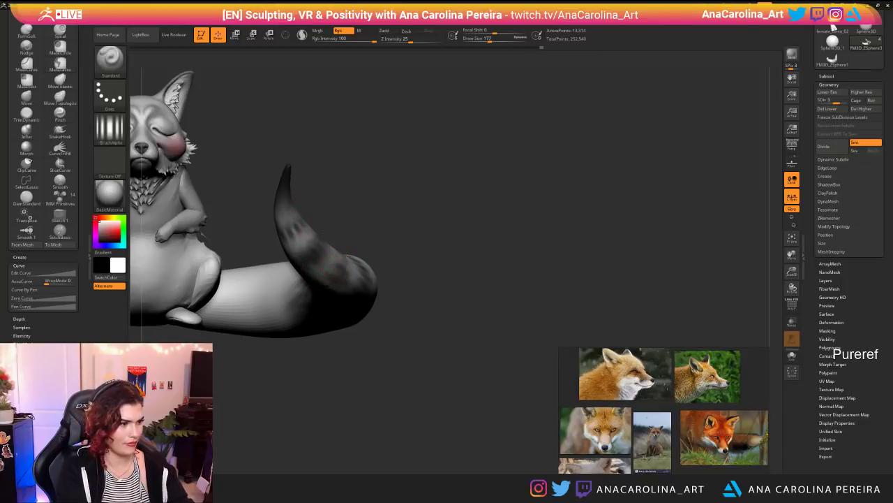
ctrl+right_drag(360, 214, 357, 174)
alt+right_drag(358, 174, 469, 187)
ctrl+right_drag(469, 187, 459, 234)
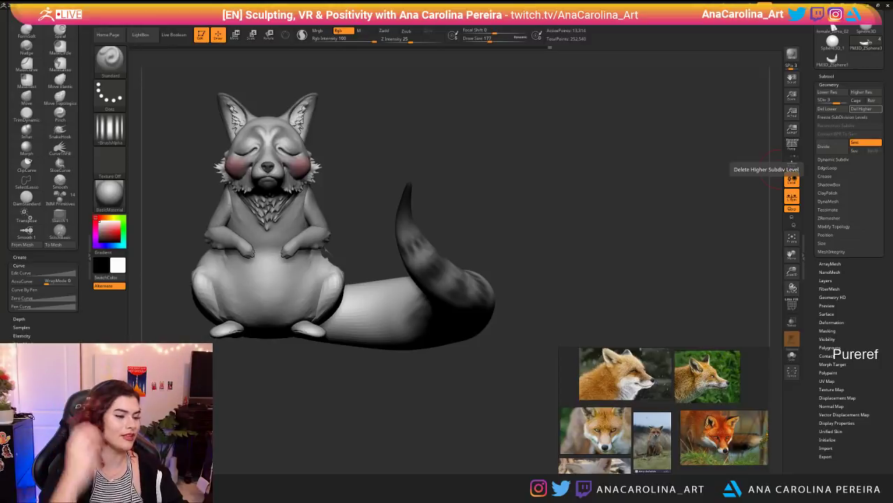
click(110, 129)
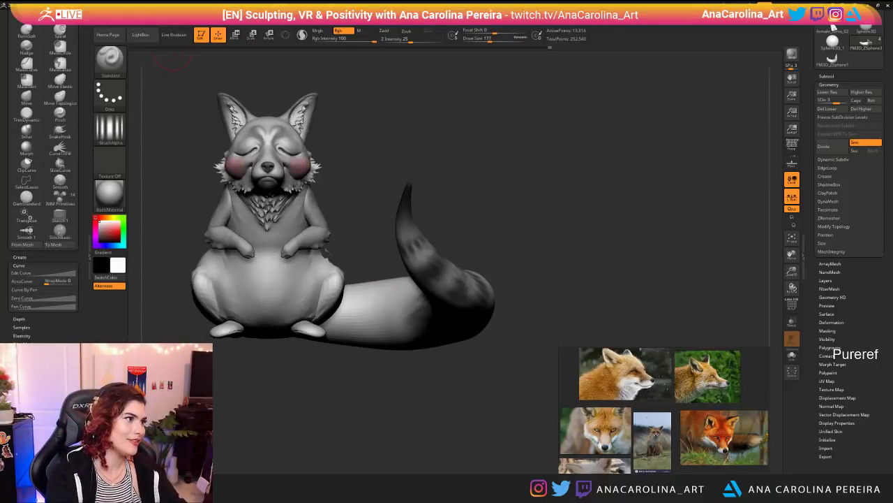
click(109, 230)
click(150, 164)
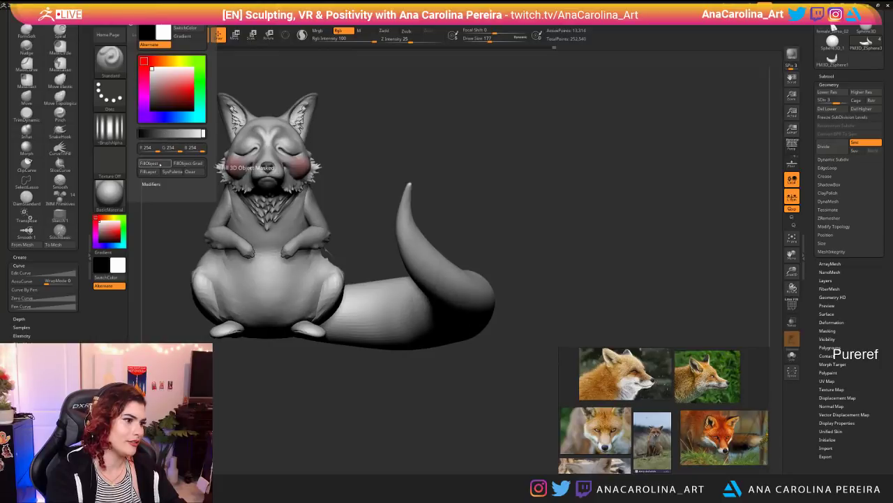
Step: Try painting the tail's tip with streaky black strokes, undoing them to leave the tail white
key(v)
mouse_move(474, 217)
mouse_down()
mouse_move(408, 222)
mouse_move(395, 189)
mouse_move(401, 209)
mouse_up()
drag(474, 168, 409, 195)
key(ctrl+z)
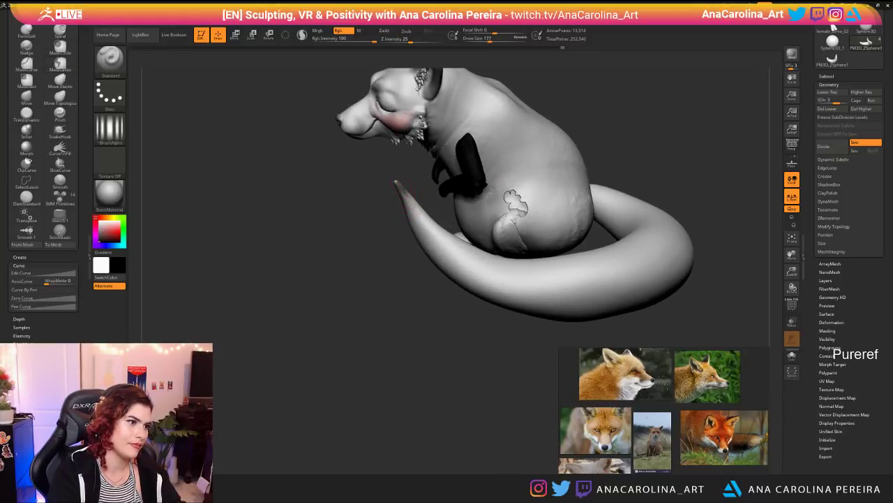
drag(391, 225, 462, 219)
mouse_move(392, 202)
mouse_down()
mouse_move(394, 186)
mouse_move(451, 211)
mouse_move(442, 222)
mouse_up()
drag(415, 184, 400, 206)
drag(458, 229, 458, 227)
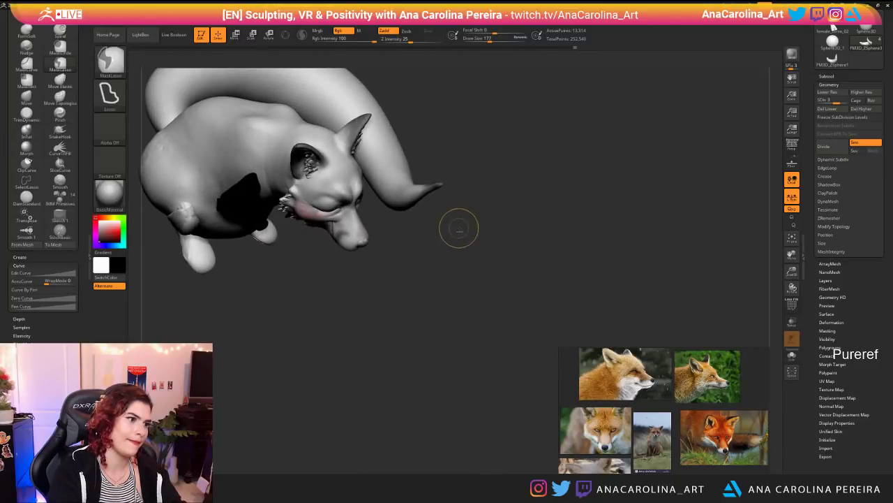
drag(463, 257, 426, 198)
key(ctrl+z)
key(ctrl+z)
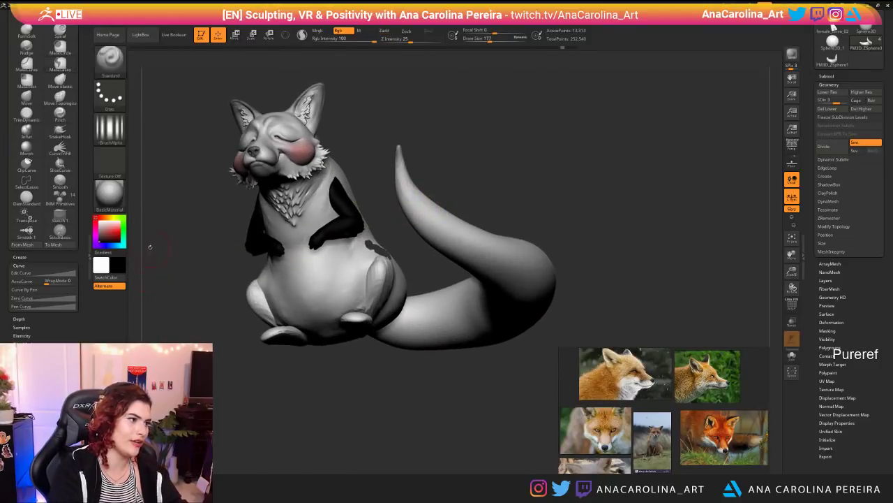
Step: Choose a very dark gray color and paint the tail's tip with streaky strokes
click(118, 262)
mouse_move(454, 202)
mouse_down()
mouse_move(434, 199)
mouse_move(466, 211)
mouse_up()
mouse_move(400, 152)
mouse_down()
mouse_move(409, 185)
mouse_move(413, 160)
mouse_move(415, 192)
mouse_up()
drag(457, 161, 543, 134)
Step: Set the draw size to 149 and paint a dark gray band around the tail just below the tip
key(space)
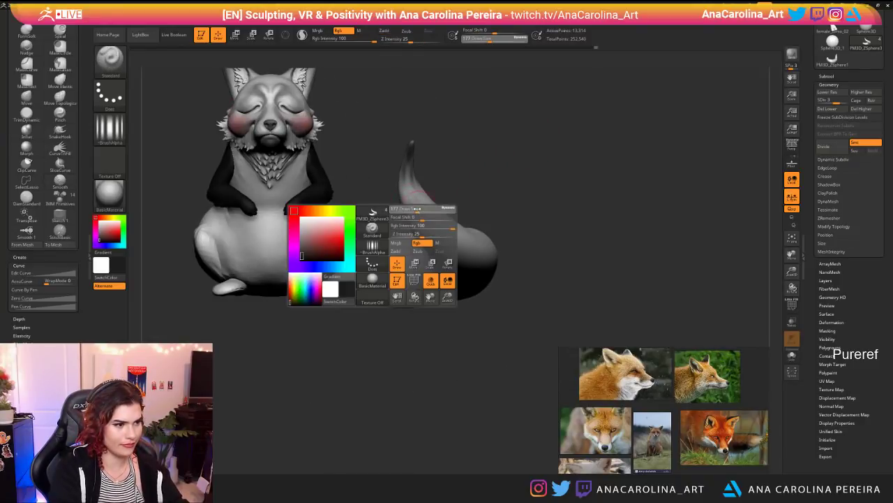
mouse_move(411, 148)
mouse_down()
mouse_move(417, 175)
mouse_move(413, 168)
mouse_move(399, 176)
mouse_move(423, 195)
mouse_move(419, 188)
mouse_move(403, 207)
mouse_move(394, 201)
mouse_up()
drag(377, 203, 332, 210)
mouse_move(332, 210)
ctrl+right_down()
mouse_move(391, 168)
mouse_move(461, 199)
mouse_move(412, 209)
ctrl+right_up()
drag(447, 208, 427, 196)
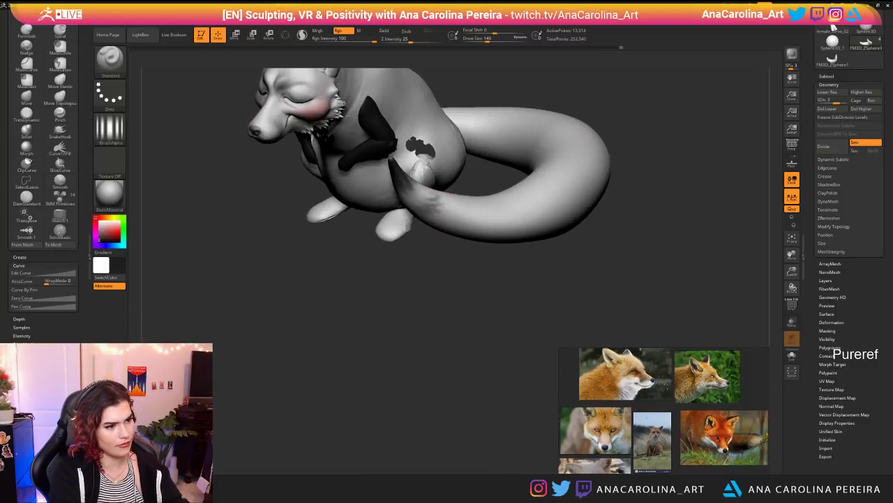
shift+drag(463, 252, 488, 287)
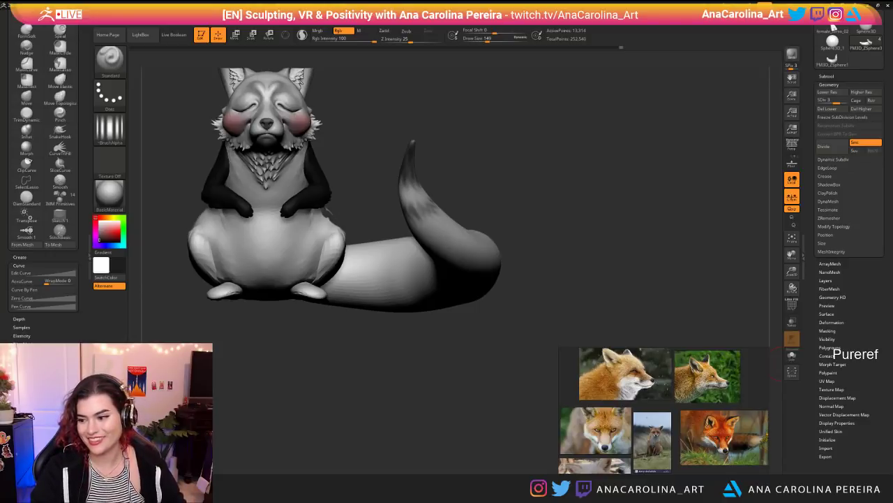
Step: Set the draw size to 104 and paint a second streaky dark band across the tail below the first one
drag(509, 203, 498, 189)
drag(430, 246, 425, 236)
key(space)
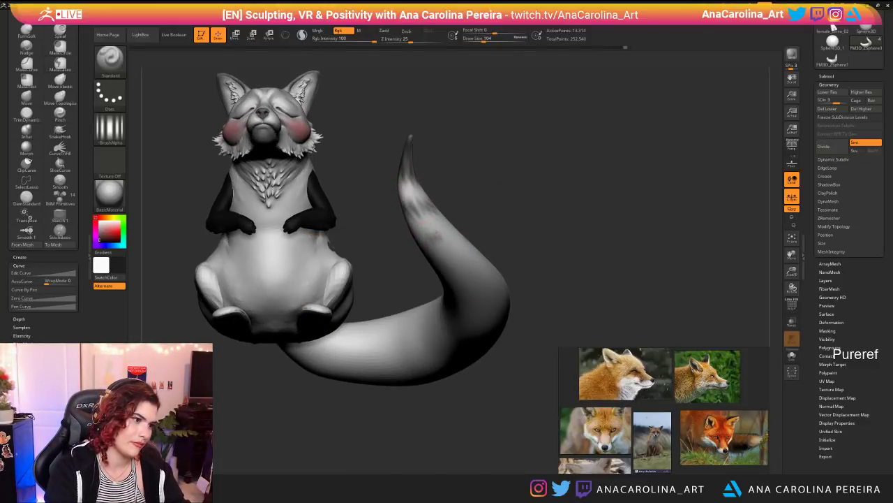
drag(443, 236, 431, 239)
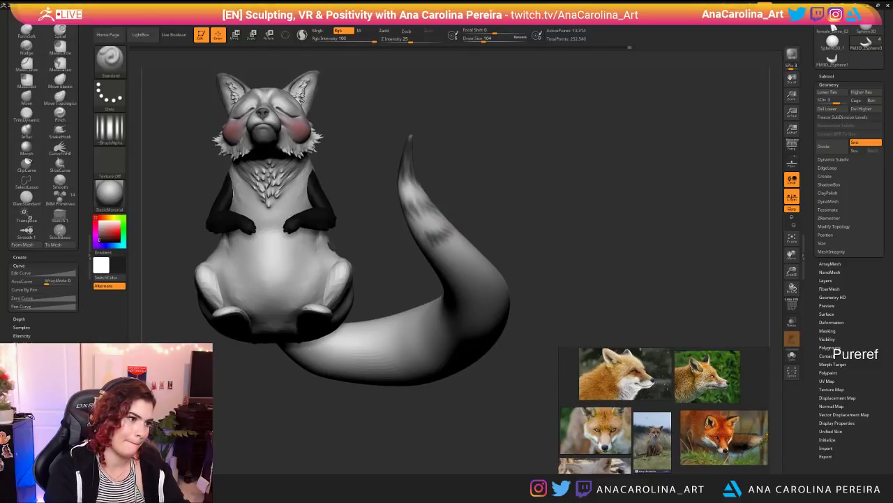
Step: Paint further streaky dark bands along the tail's upper part down to its bend, undoing an unwanted stroke
mouse_move(485, 182)
mouse_down()
mouse_move(479, 209)
mouse_move(457, 204)
mouse_move(460, 260)
mouse_move(475, 242)
mouse_move(495, 264)
mouse_move(501, 250)
mouse_up()
mouse_move(513, 213)
alt+mouse_down()
mouse_move(513, 174)
mouse_move(558, 185)
alt+mouse_up()
mouse_move(503, 177)
mouse_down()
mouse_move(513, 241)
mouse_move(523, 189)
mouse_up()
mouse_move(505, 288)
mouse_down()
mouse_move(528, 266)
mouse_move(478, 295)
mouse_up()
key(ctrl+z)
alt+drag(573, 251, 550, 228)
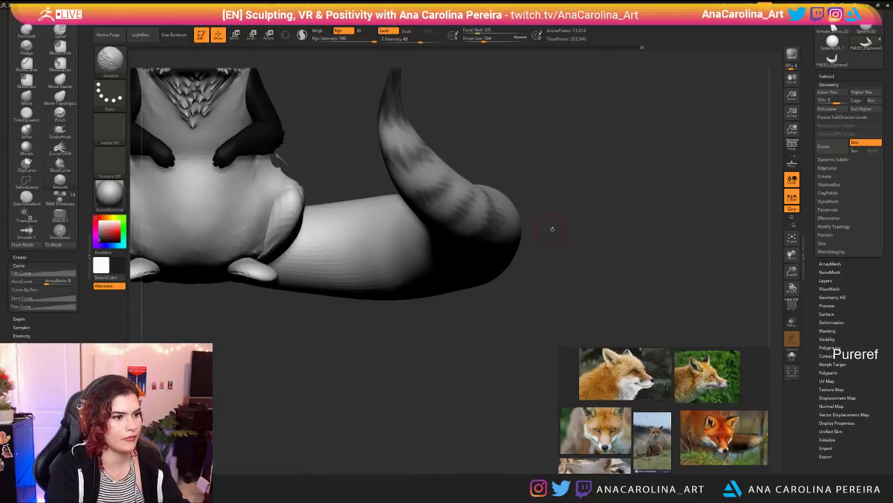
drag(467, 206, 472, 198)
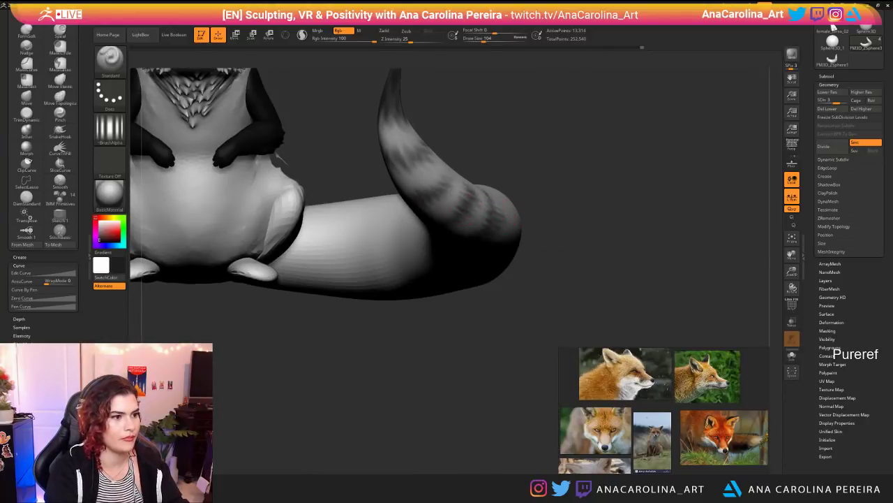
Step: Set the draw size to 158 and paint a wider streaky dark band around the tail where it starts to thicken
mouse_move(454, 157)
alt+mouse_down()
mouse_move(449, 100)
mouse_move(471, 190)
mouse_move(459, 178)
alt+mouse_up()
key(space)
drag(497, 153, 454, 125)
mouse_move(508, 251)
mouse_down()
mouse_move(524, 272)
mouse_move(523, 248)
mouse_move(542, 252)
mouse_move(528, 270)
mouse_move(523, 252)
mouse_move(536, 254)
mouse_move(545, 240)
mouse_move(506, 277)
mouse_move(477, 280)
mouse_up()
key(ctrl+z)
key(ctrl+z)
mouse_move(533, 229)
mouse_down()
mouse_move(534, 301)
mouse_move(544, 244)
mouse_move(513, 250)
mouse_move(513, 265)
mouse_move(537, 261)
mouse_move(544, 216)
mouse_move(548, 234)
mouse_up()
alt+drag(543, 282, 537, 357)
drag(477, 353, 461, 280)
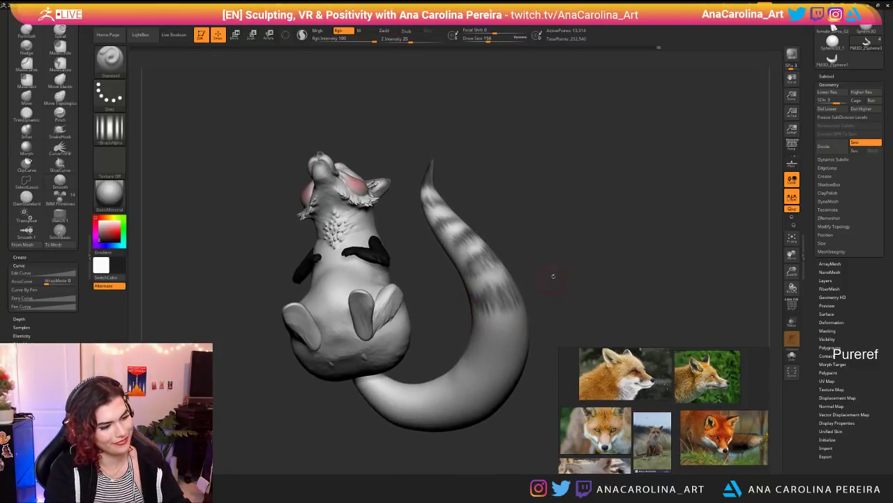
Step: Set the draw size to 344 and paint broad dark bands around the tail's outer bend and lower half
alt+drag(553, 279, 544, 239)
drag(544, 239, 538, 262)
mouse_move(468, 300)
mouse_down()
mouse_move(490, 293)
mouse_move(512, 302)
mouse_move(476, 302)
mouse_up()
key(ctrl+z)
key(space)
key(space)
mouse_move(547, 310)
mouse_down()
mouse_move(522, 300)
mouse_move(568, 277)
mouse_move(561, 291)
mouse_move(522, 295)
mouse_move(534, 306)
mouse_move(538, 295)
mouse_up()
drag(530, 298, 492, 301)
drag(514, 369, 471, 320)
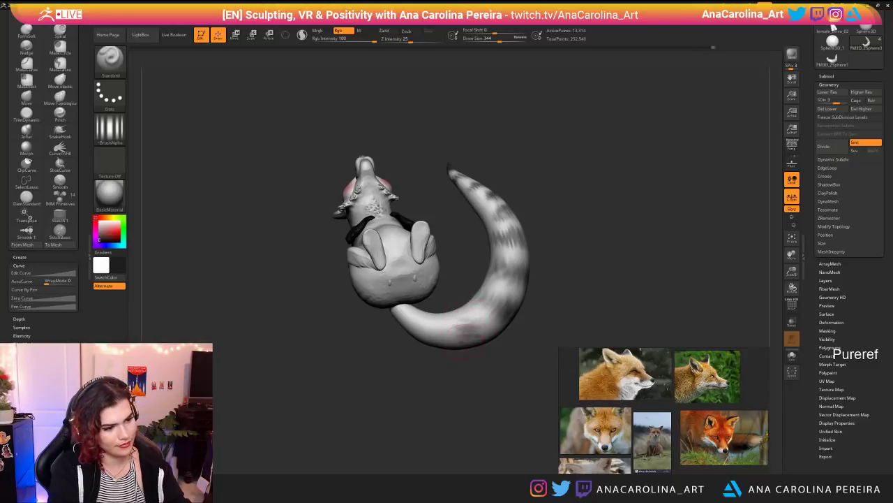
Step: Set the draw size to 257 and add streaky dark strokes to the bands on the tail's side at the bend
mouse_move(495, 359)
mouse_down()
mouse_move(500, 327)
mouse_move(539, 291)
mouse_up()
key(space)
key(space)
key(space)
drag(514, 249, 509, 249)
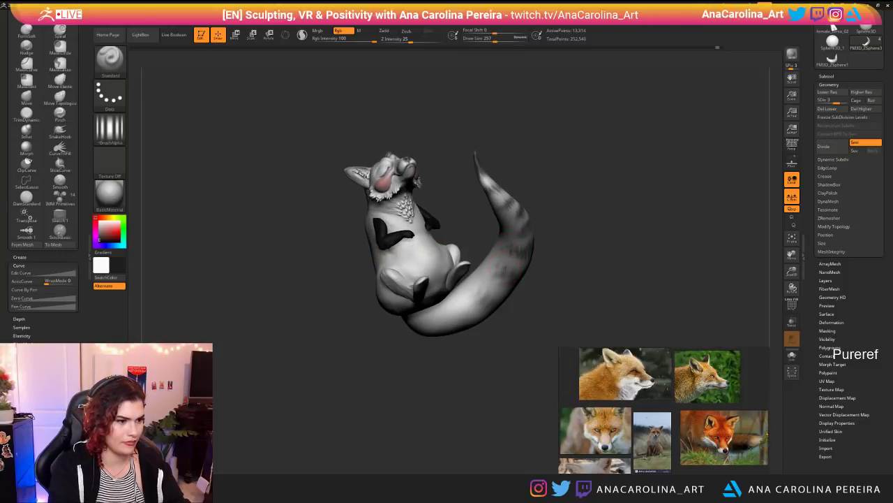
mouse_move(523, 289)
mouse_down()
mouse_move(509, 296)
mouse_move(513, 326)
mouse_move(506, 280)
mouse_move(488, 265)
mouse_move(514, 340)
mouse_up()
Step: Set the draw size to 239 and continue the dark bands around the back and top of the tail's thick part
key(space)
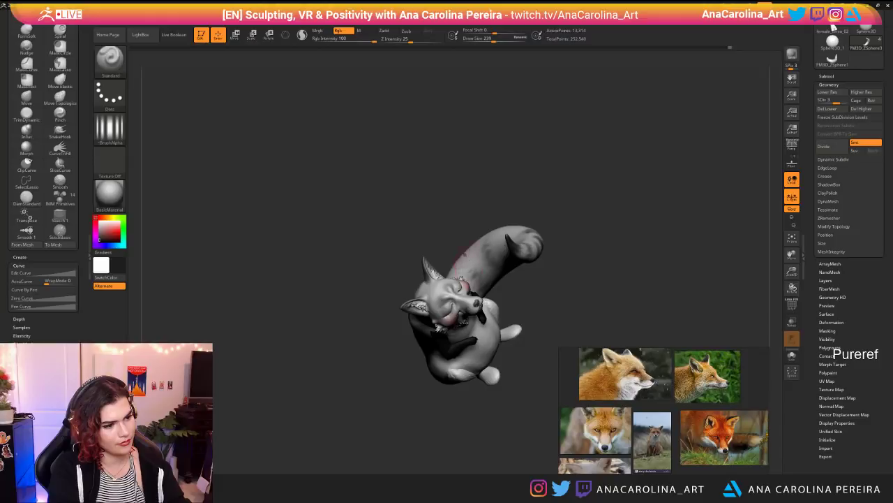
right_drag(465, 260, 477, 281)
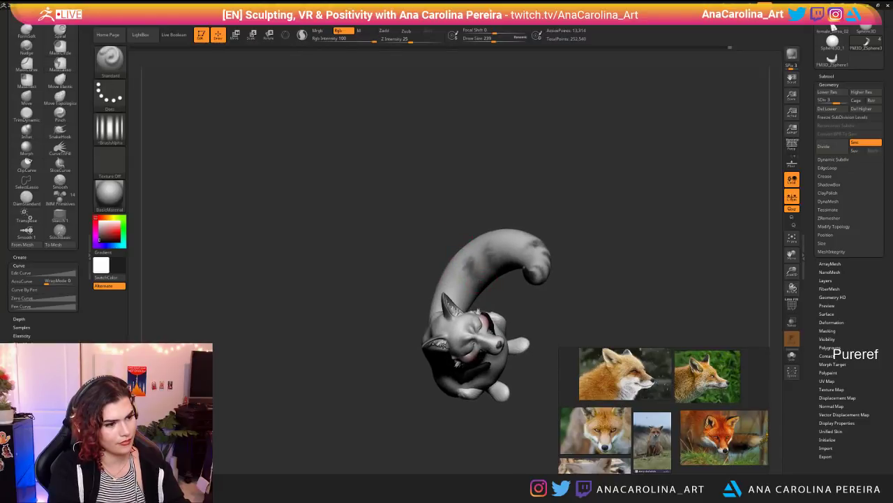
right_drag(528, 268, 600, 285)
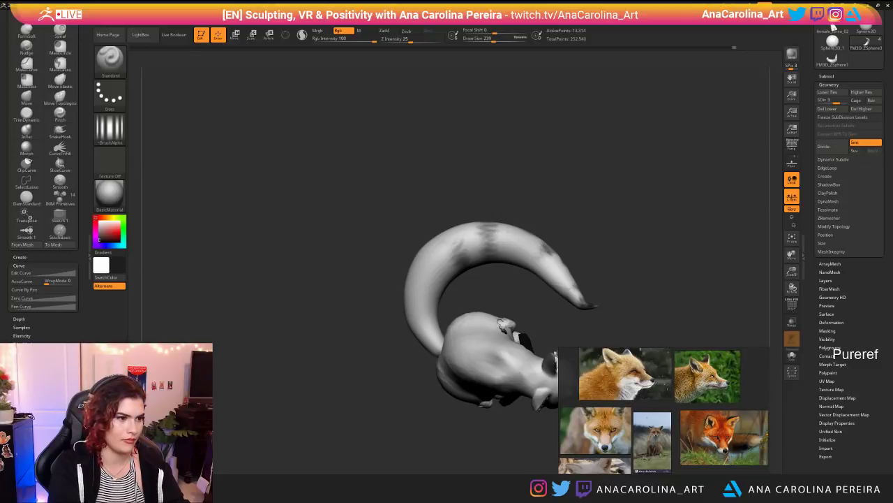
right_drag(491, 237, 443, 244)
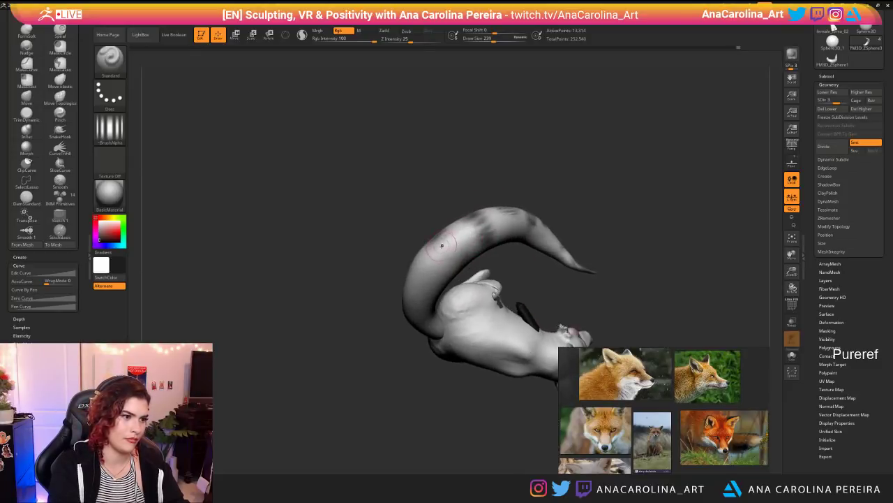
right_drag(490, 268, 489, 293)
drag(458, 252, 461, 264)
mouse_move(503, 265)
right_down()
mouse_move(528, 316)
mouse_move(529, 269)
mouse_move(536, 278)
right_up()
Step: Set the draw size to 197, join up the dark bands around the tail's thick part, and save the project
key(space)
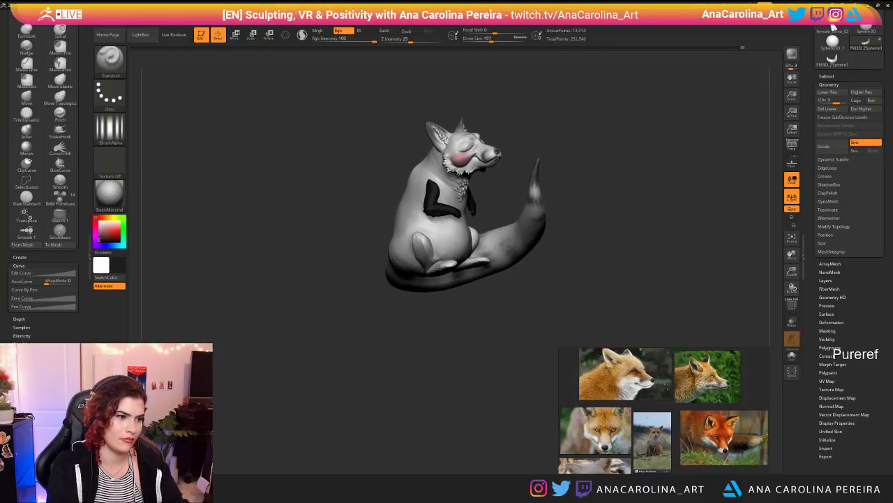
right_drag(504, 204, 507, 248)
drag(499, 212, 512, 217)
right_drag(514, 219, 524, 229)
drag(498, 214, 515, 221)
right_drag(518, 230, 519, 176)
drag(480, 224, 466, 234)
mouse_move(474, 198)
right_down()
mouse_move(479, 224)
mouse_move(469, 214)
mouse_move(482, 237)
mouse_move(513, 199)
mouse_move(529, 144)
mouse_move(546, 167)
right_up()
drag(459, 229, 471, 242)
mouse_move(520, 269)
right_down()
mouse_move(498, 284)
mouse_move(520, 174)
mouse_move(578, 138)
mouse_move(586, 200)
right_up()
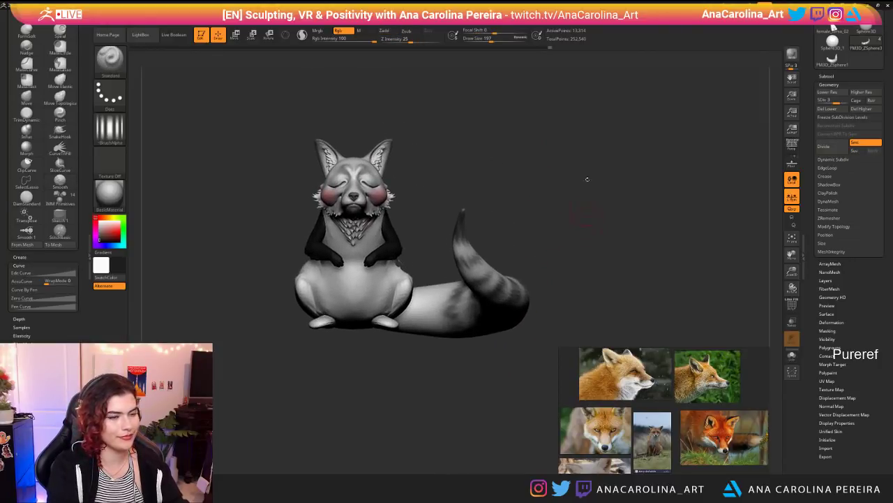
key(ctrl+s)
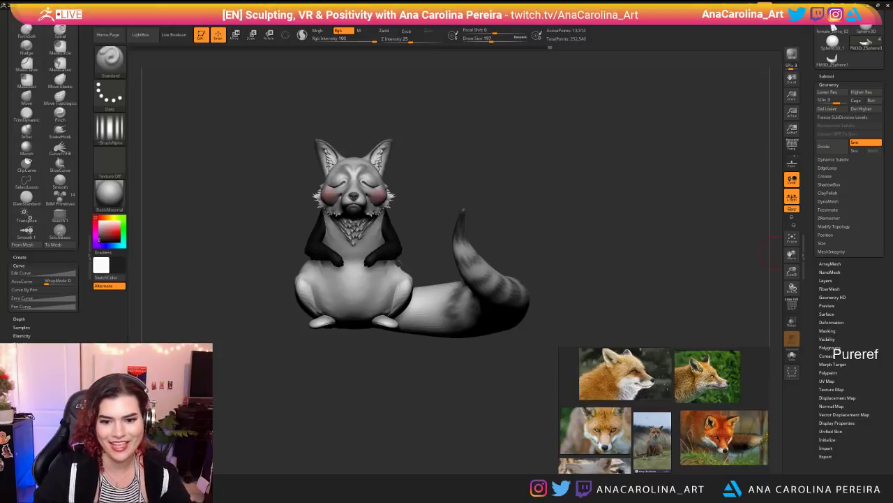
Step: Set the draw size to 128 and paint streaky dark bands on the front of the tail beside the body
drag(481, 112, 497, 188)
mouse_move(430, 209)
mouse_down()
mouse_move(447, 178)
mouse_move(390, 185)
mouse_move(395, 208)
mouse_move(389, 188)
mouse_move(372, 208)
mouse_move(376, 219)
mouse_up()
key(space)
mouse_move(426, 286)
mouse_down()
mouse_move(388, 227)
mouse_move(422, 203)
mouse_move(423, 268)
mouse_move(412, 239)
mouse_up()
key(space)
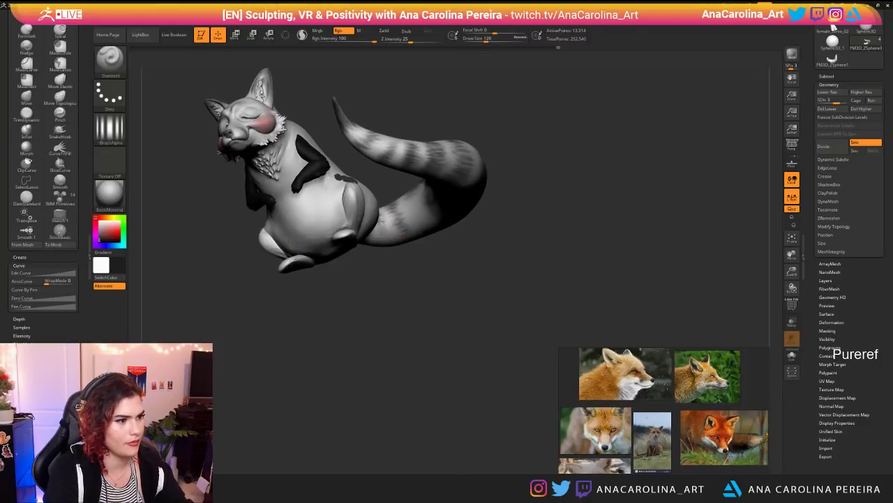
drag(391, 241, 427, 203)
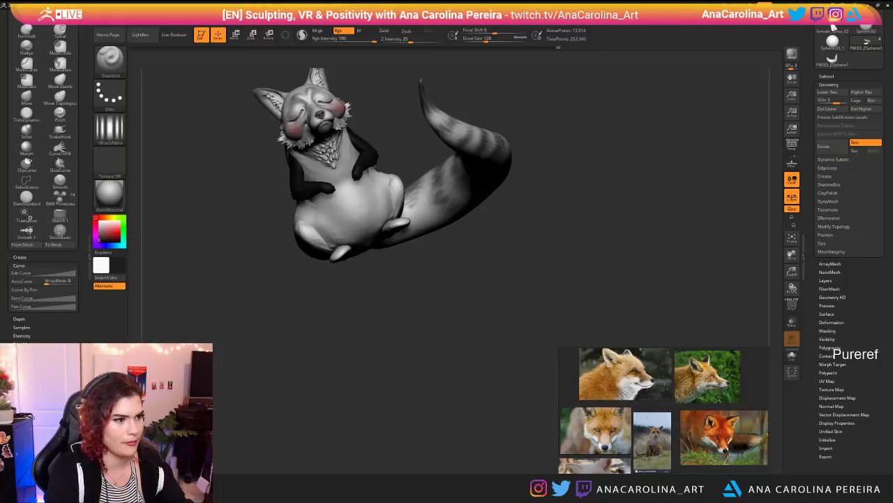
drag(444, 249, 416, 204)
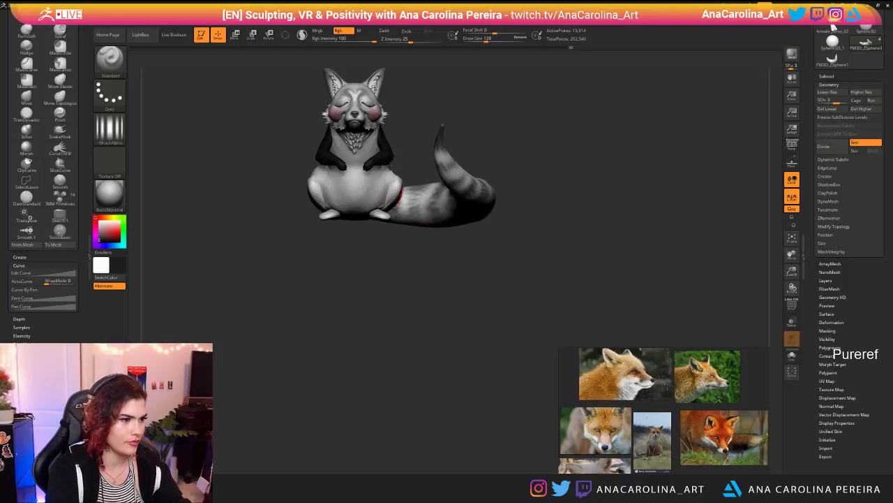
Step: Set the draw size to 104 and refine the streaky bands on the tail's underside near the body
mouse_move(413, 286)
alt+mouse_down()
mouse_move(401, 247)
mouse_move(399, 296)
mouse_move(411, 310)
mouse_move(426, 300)
mouse_move(412, 241)
mouse_move(426, 314)
mouse_move(377, 376)
mouse_move(401, 420)
mouse_move(403, 369)
mouse_move(381, 384)
mouse_move(364, 369)
alt+mouse_up()
key(space)
key(space)
drag(408, 323, 403, 323)
mouse_move(412, 370)
mouse_down()
mouse_move(444, 408)
mouse_move(414, 371)
mouse_move(439, 355)
mouse_move(412, 381)
mouse_move(391, 344)
mouse_up()
mouse_move(364, 288)
mouse_down()
mouse_move(371, 280)
mouse_move(371, 295)
mouse_up()
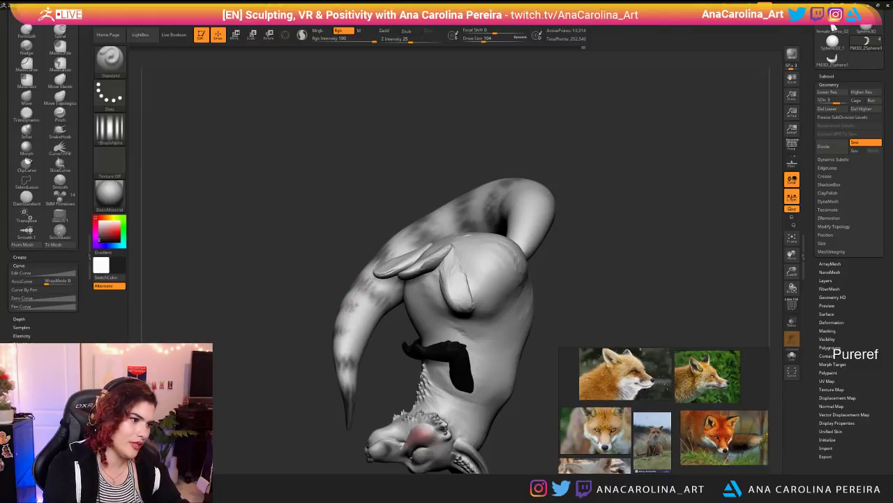
Step: Blend the dark tail tip into the white with a few streaky strokes just below it
drag(300, 307, 363, 293)
drag(325, 349, 338, 385)
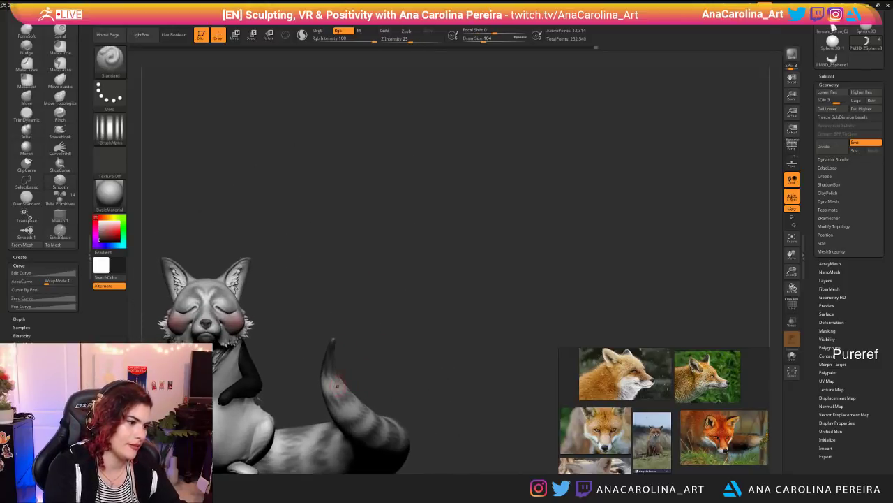
mouse_move(333, 339)
mouse_down()
mouse_move(333, 356)
mouse_move(358, 323)
mouse_up()
mouse_move(439, 364)
alt+mouse_down()
mouse_move(483, 335)
mouse_move(478, 405)
alt+mouse_up()
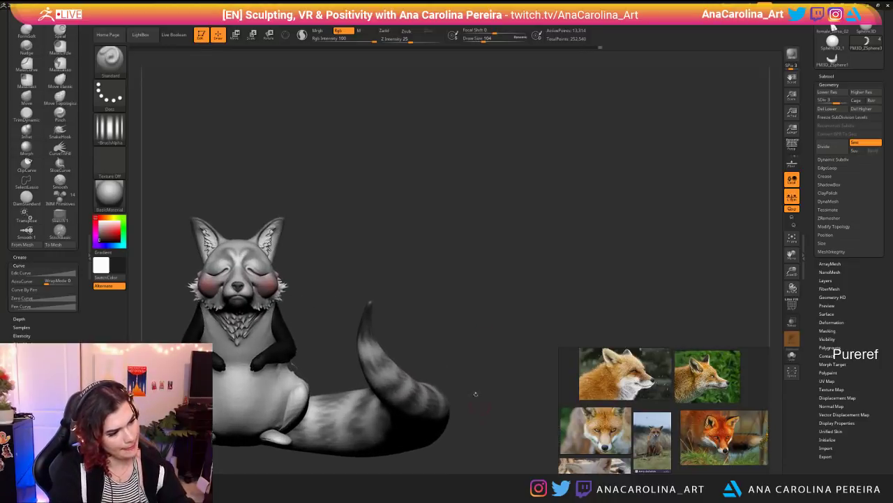
alt+drag(416, 333, 485, 309)
Step: Select the arms, fill them with white, and choose a dark gray as the painting color
key(shift+d)
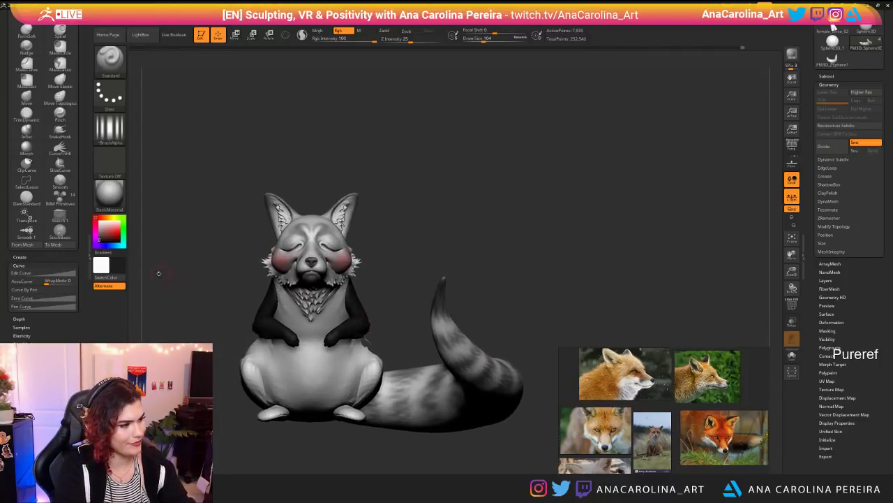
ctrl+drag(174, 252, 177, 110)
mouse_move(155, 15)
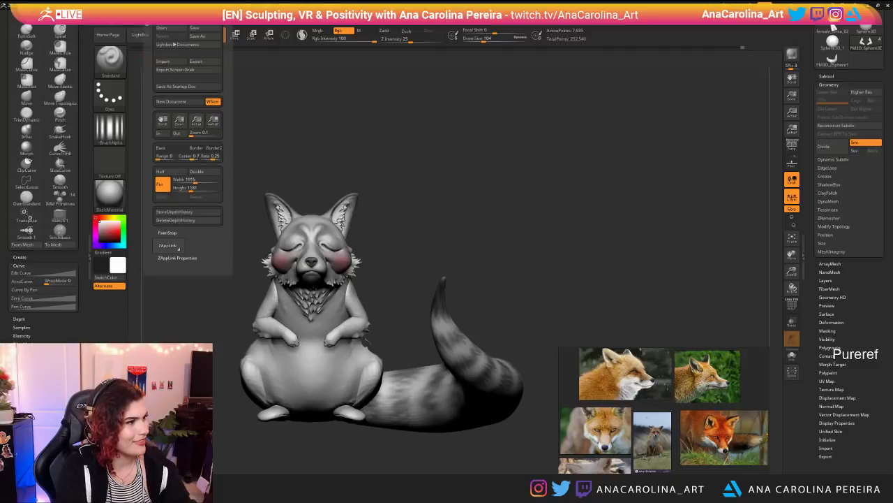
click(136, 16)
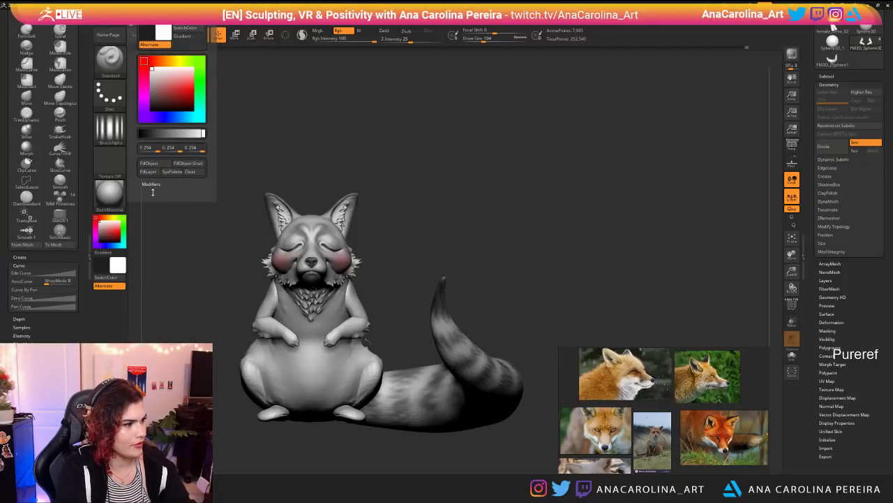
key(c)
click(161, 14)
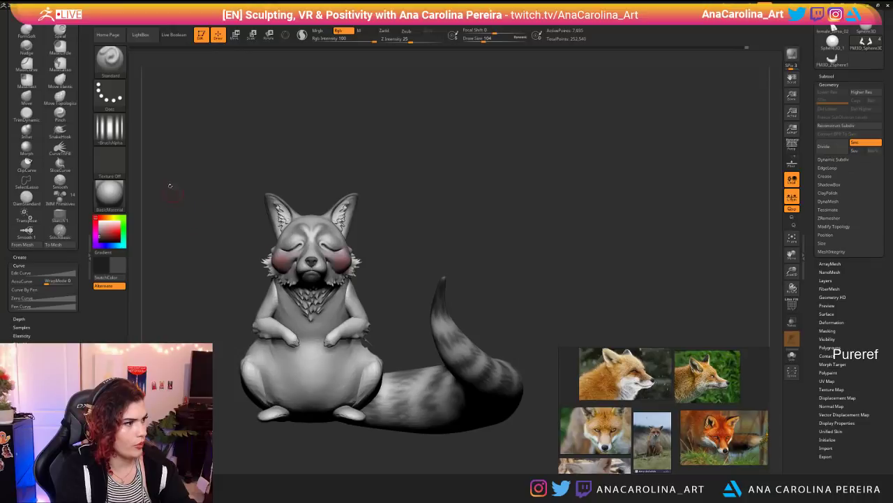
Step: Switch to a soft round alpha, set the draw size to 484 and paint the arms dark gray
click(109, 126)
click(185, 134)
key(space)
drag(371, 273, 390, 272)
mouse_move(337, 332)
mouse_down()
mouse_move(335, 342)
mouse_move(354, 325)
mouse_move(349, 280)
mouse_up()
mouse_move(412, 272)
mouse_down()
mouse_move(356, 234)
mouse_move(402, 234)
mouse_up()
mouse_move(354, 293)
mouse_down()
mouse_move(366, 322)
mouse_move(393, 342)
mouse_move(377, 343)
mouse_up()
key(ctrl+z)
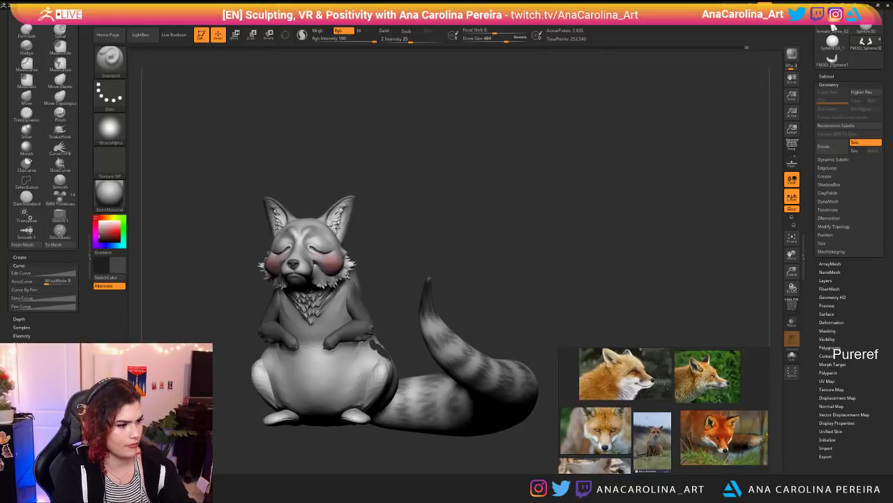
mouse_move(372, 282)
shift+mouse_down()
mouse_move(385, 261)
mouse_move(357, 224)
mouse_move(416, 228)
mouse_move(383, 319)
shift+mouse_up()
Step: Select the body, set the draw size to 460 and softly shade the neck, shoulders and upper back dark gray
alt+click(340, 300)
key(space)
mouse_move(292, 273)
mouse_down()
mouse_move(285, 272)
mouse_move(300, 263)
mouse_up()
key(space)
right_drag(301, 263, 322, 246)
right_drag(270, 230, 291, 196)
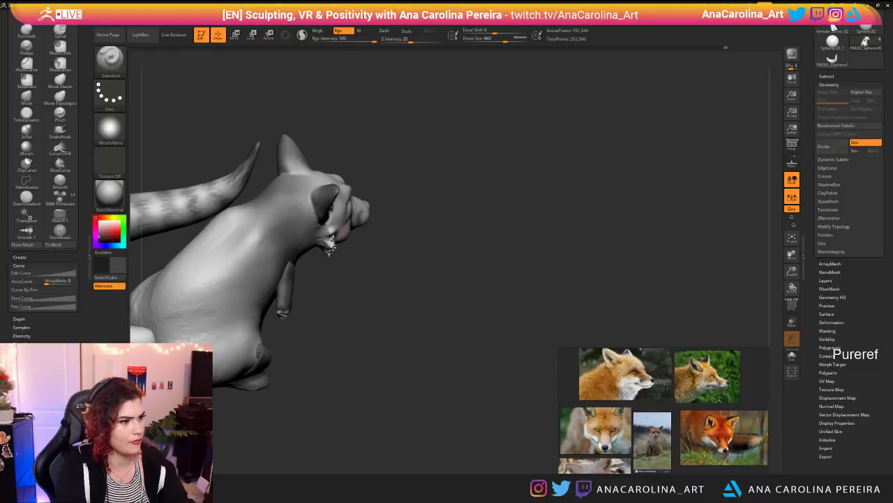
right_drag(235, 237, 279, 242)
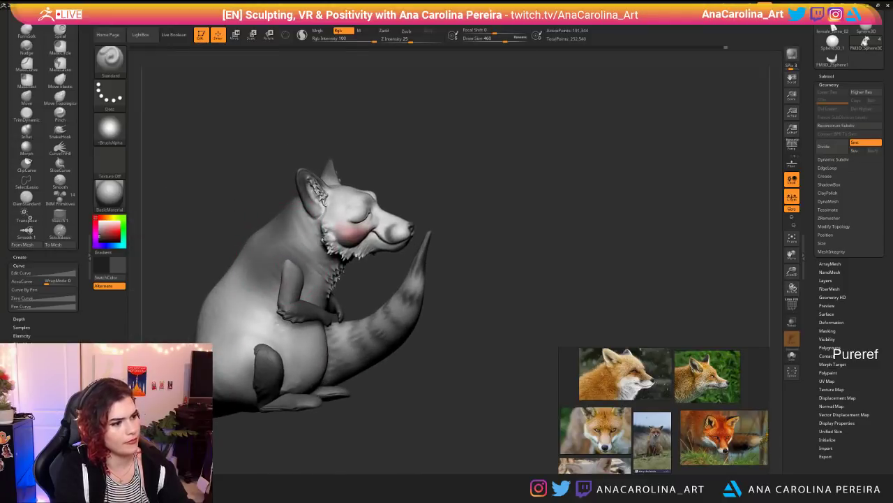
right_drag(282, 333, 328, 328)
mouse_move(353, 271)
right_down()
mouse_move(365, 269)
mouse_move(329, 275)
right_up()
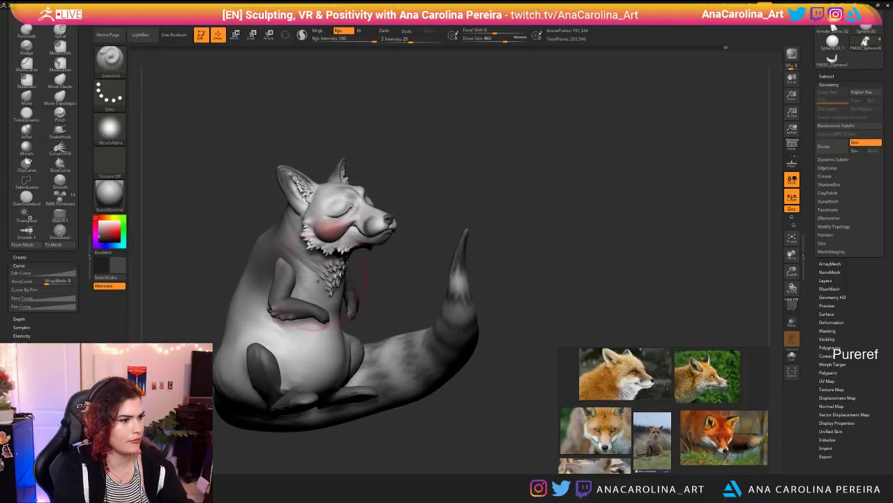
right_drag(262, 214, 299, 217)
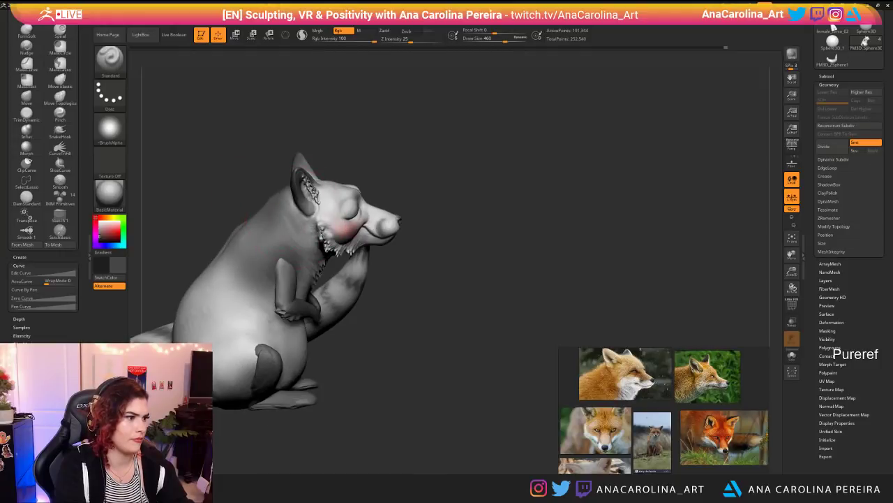
mouse_move(293, 218)
mouse_down()
mouse_move(264, 233)
mouse_move(229, 295)
mouse_up()
Step: Raise the draw size to 676 and spread the dark gray shading over the lower back and the body's side
key(])
key(])
key(])
key(])
right_drag(344, 345, 397, 342)
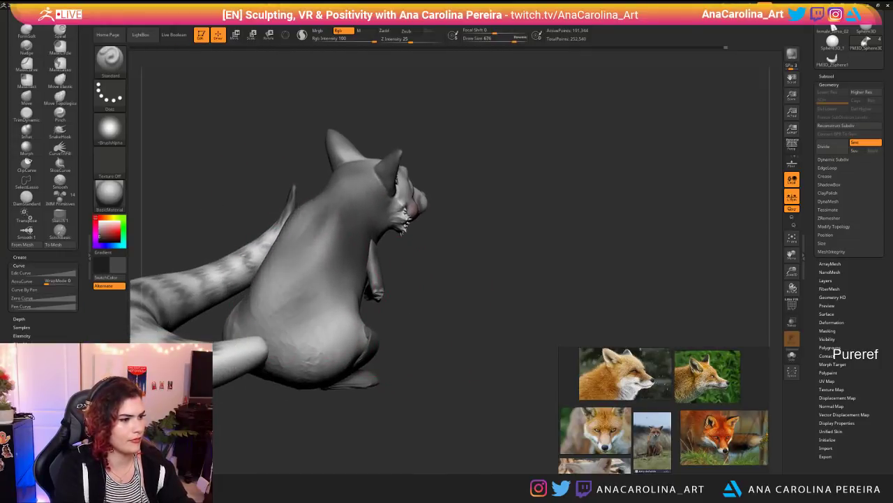
drag(276, 339, 318, 285)
right_drag(391, 314, 354, 315)
mouse_move(300, 328)
mouse_down()
mouse_move(306, 342)
mouse_move(325, 322)
mouse_move(347, 326)
mouse_move(315, 349)
mouse_up()
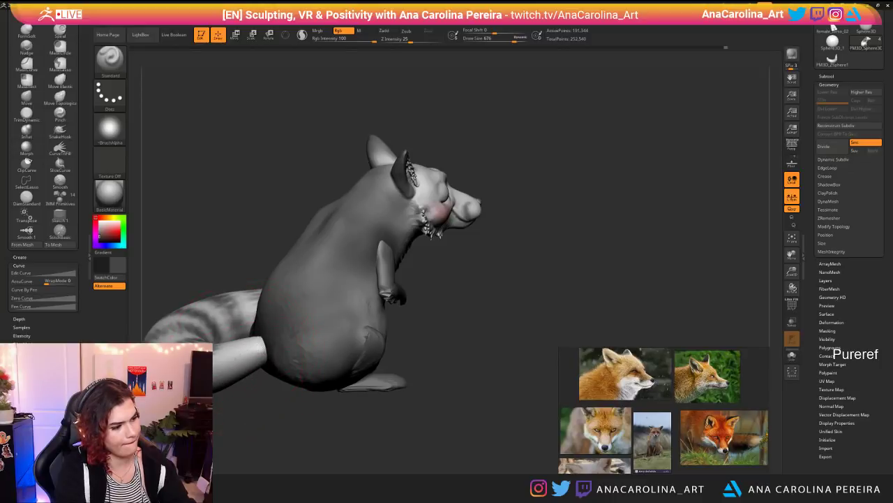
Step: Select the tail and softly paint its base dark gray where it joins the body
alt+click(233, 357)
mouse_move(237, 355)
mouse_down()
mouse_move(250, 348)
mouse_move(220, 368)
mouse_up()
drag(236, 446, 261, 446)
drag(291, 361, 327, 357)
shift+drag(374, 408, 412, 410)
alt+drag(412, 410, 416, 393)
drag(345, 354, 340, 359)
Step: Extend the soft dark gray shading around the tail from its base toward the bend
drag(379, 401, 380, 454)
mouse_move(328, 332)
mouse_down()
mouse_move(315, 335)
mouse_move(352, 342)
mouse_move(369, 361)
mouse_up()
drag(376, 310, 377, 343)
drag(312, 320, 368, 338)
drag(401, 328, 402, 377)
drag(306, 311, 356, 297)
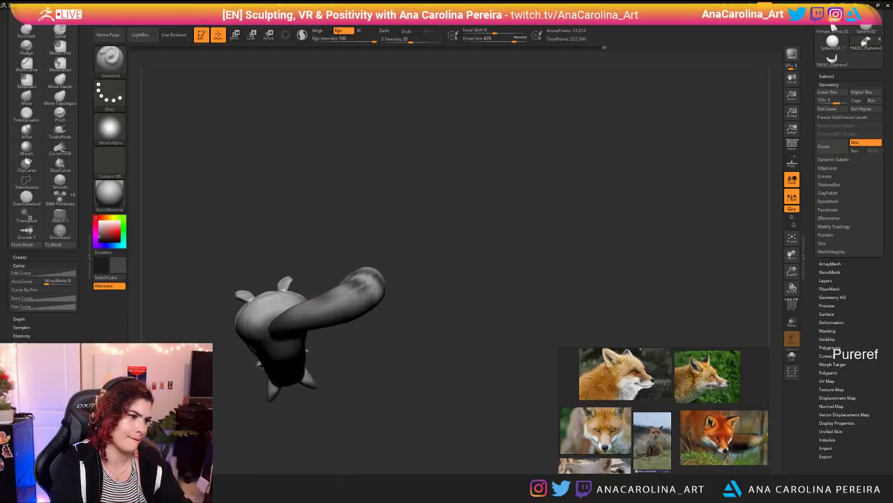
drag(413, 292, 415, 337)
mouse_move(360, 286)
mouse_down()
mouse_move(391, 254)
mouse_move(427, 310)
mouse_up()
drag(329, 266, 345, 281)
shift+drag(423, 272, 527, 364)
alt+drag(505, 327, 520, 363)
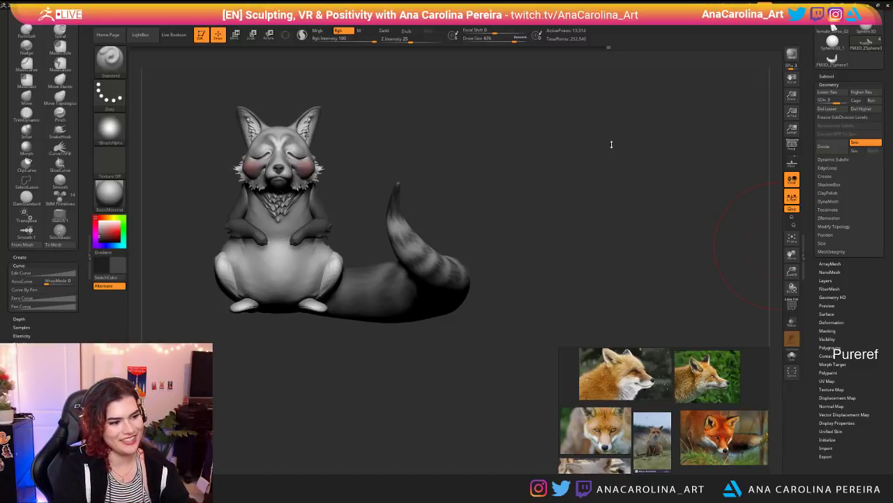
Step: Set the draw size to 415, select the body and isolate its feet by hiding the rest of it
mouse_move(377, 206)
alt+mouse_down()
mouse_move(419, 209)
mouse_move(370, 193)
alt+mouse_up()
key(space)
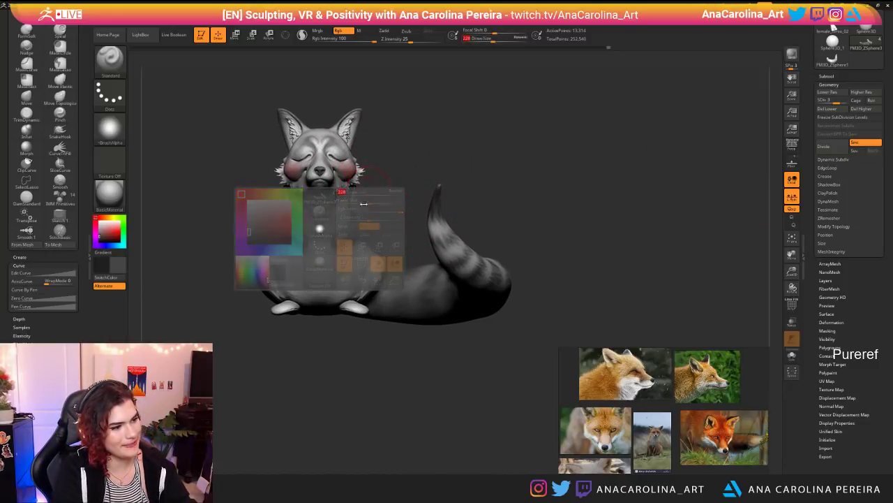
alt+click(347, 232)
mouse_move(356, 285)
ctrl+right_down()
mouse_move(351, 203)
mouse_move(348, 309)
ctrl+right_up()
alt+click(357, 313)
key(space)
mouse_move(344, 315)
mouse_down()
mouse_move(358, 316)
mouse_move(353, 296)
mouse_move(374, 272)
mouse_up()
key(ctrl+z)
right_drag(404, 269, 488, 276)
ctrl+shift+click(291, 328)
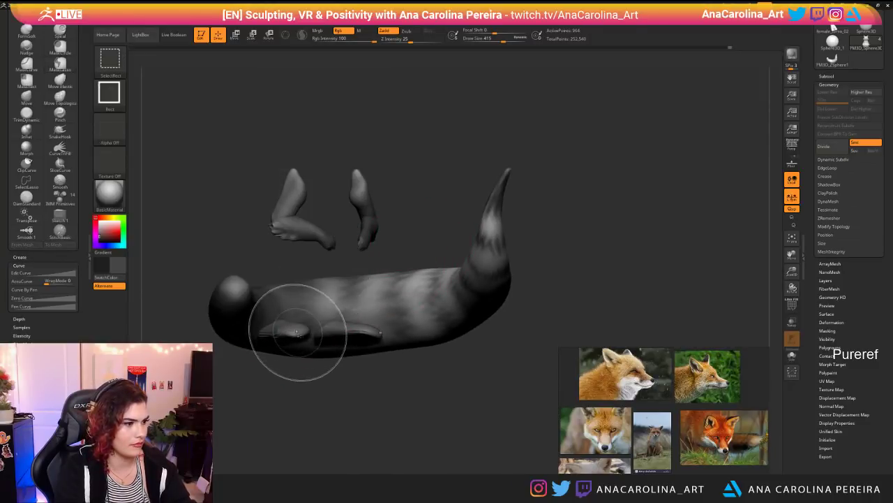
Step: Paint the isolated feet dark gray on their upper sides and soles
right_drag(419, 189, 391, 301)
ctrl+click(306, 222)
mouse_move(283, 331)
mouse_down()
mouse_move(283, 311)
mouse_move(281, 335)
mouse_up()
drag(321, 229, 318, 153)
mouse_move(287, 293)
mouse_down()
mouse_move(279, 308)
mouse_move(296, 317)
mouse_up()
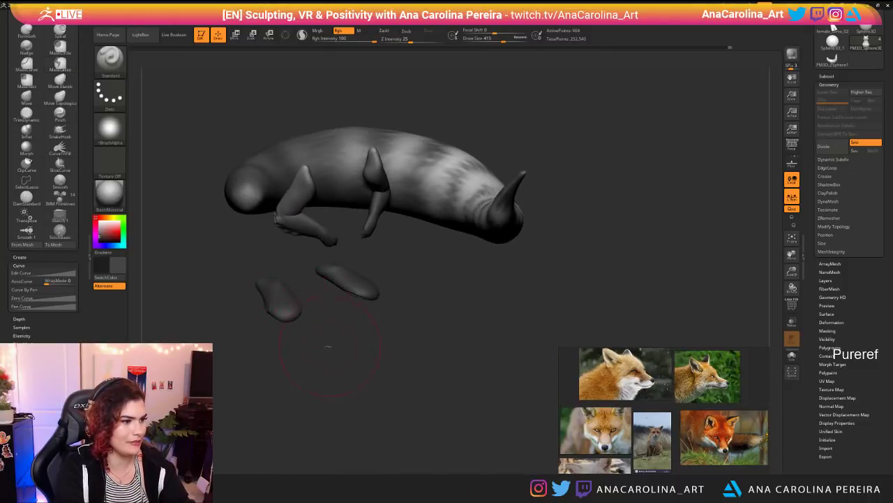
Step: Unhide the whole body, isolate the thigh pieces and paint them dark gray
ctrl+shift+click(348, 354)
mouse_move(277, 299)
right_down()
mouse_move(321, 279)
mouse_move(269, 274)
right_up()
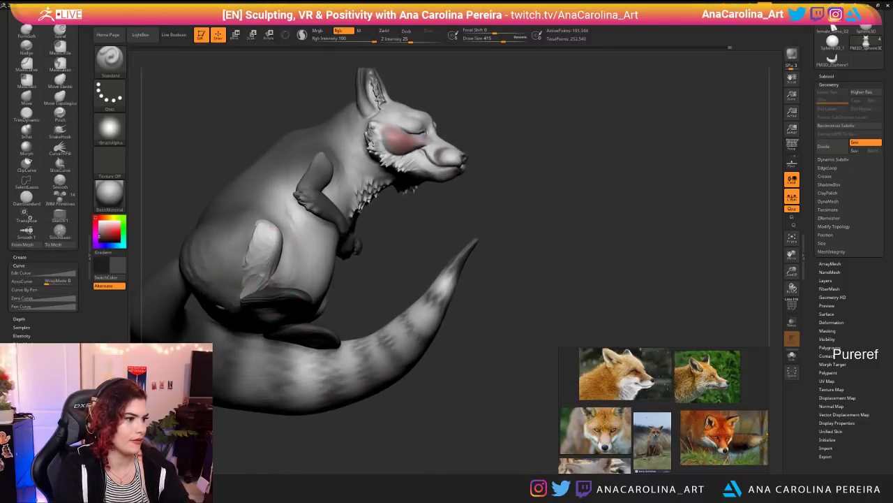
ctrl+shift+click(263, 264)
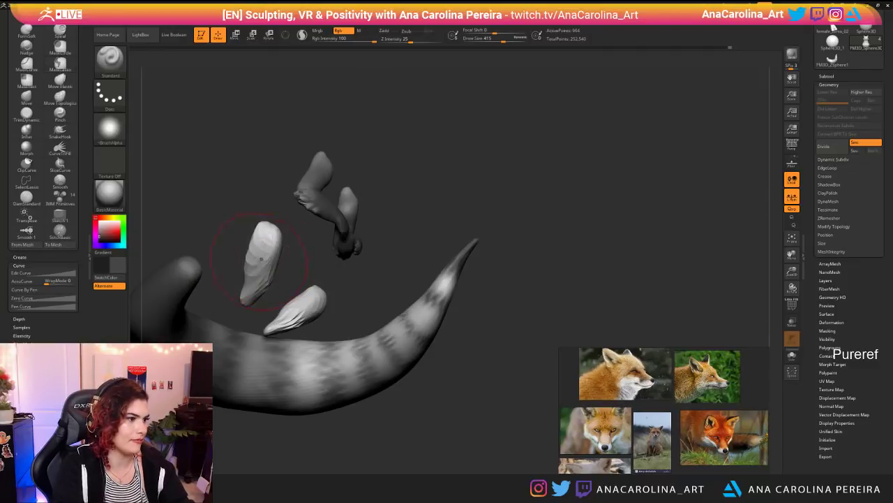
drag(268, 241, 257, 287)
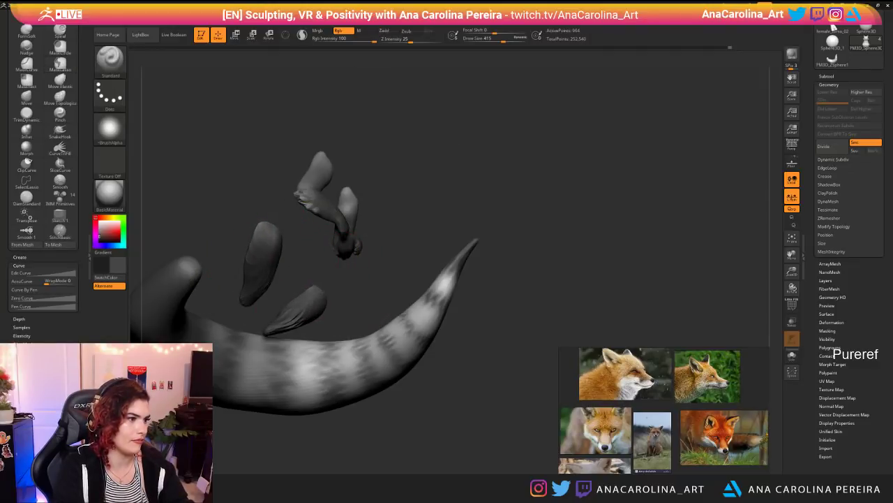
Step: Unhide the body to check the thighs, isolate their remaining light patches and paint them dark gray with draw size 386
right_drag(345, 277, 330, 297)
ctrl+shift+click(349, 328)
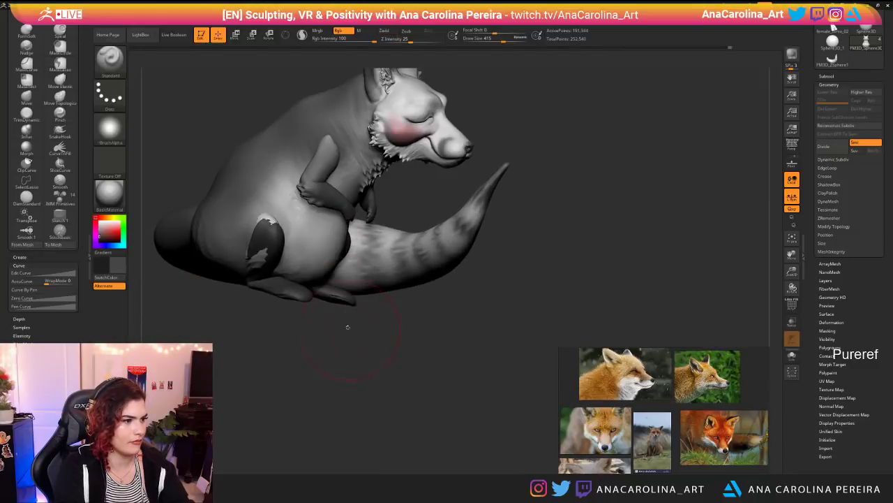
right_drag(349, 329, 280, 325)
right_drag(422, 313, 478, 310)
key(s)
click(203, 312)
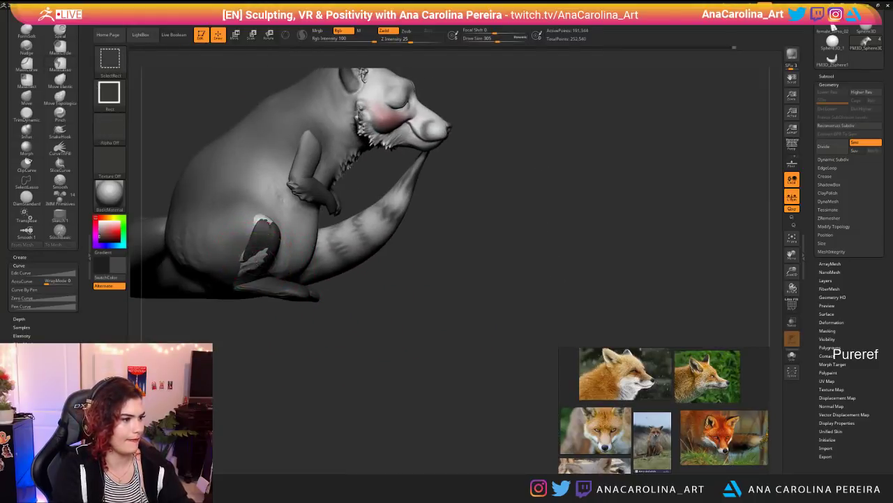
ctrl+shift+click(251, 261)
key(s)
click(257, 244)
mouse_move(266, 249)
mouse_down()
mouse_move(222, 244)
mouse_move(279, 234)
mouse_up()
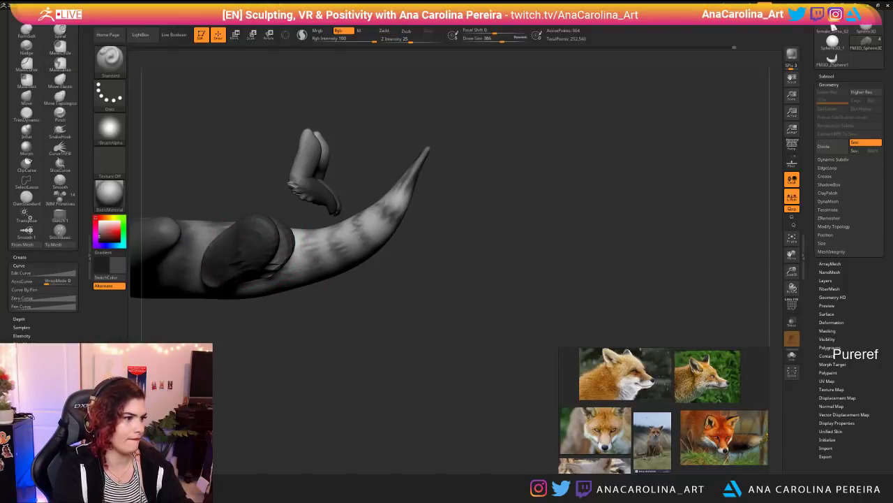
Step: Unhide the whole body and softly blend dark gray shading around the thighs on the body's side
mouse_move(260, 346)
alt+right_down()
mouse_move(307, 372)
mouse_move(259, 370)
mouse_move(258, 361)
mouse_move(384, 309)
mouse_move(359, 310)
mouse_move(363, 370)
mouse_move(454, 369)
alt+right_up()
ctrl+shift+click(315, 373)
alt+right_drag(404, 328, 457, 397)
mouse_move(310, 287)
mouse_down()
mouse_move(296, 317)
mouse_move(300, 329)
mouse_move(308, 279)
mouse_up()
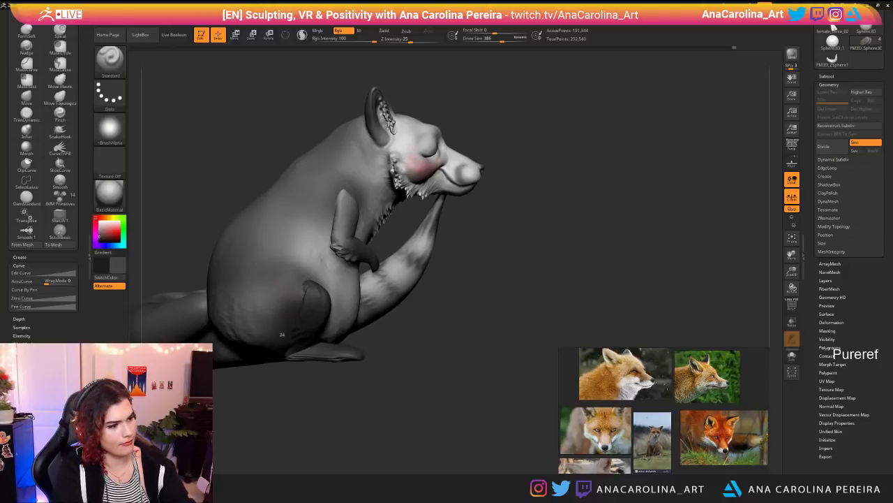
right_drag(405, 307, 307, 301)
right_click(312, 322)
mouse_move(306, 306)
mouse_down()
mouse_move(295, 305)
mouse_move(311, 288)
mouse_move(326, 311)
mouse_up()
drag(319, 264, 331, 244)
Step: Enlarge the brush and spread the soft dark shading across the lower body beside the belly and feet
right_click(380, 370)
drag(381, 377, 377, 378)
mouse_move(380, 412)
right_down()
mouse_move(328, 413)
mouse_move(321, 436)
mouse_move(320, 391)
mouse_move(349, 392)
right_up()
ctrl+right_drag(349, 392, 354, 432)
mouse_move(348, 306)
mouse_down()
mouse_move(342, 276)
mouse_move(367, 294)
mouse_up()
right_click(341, 311)
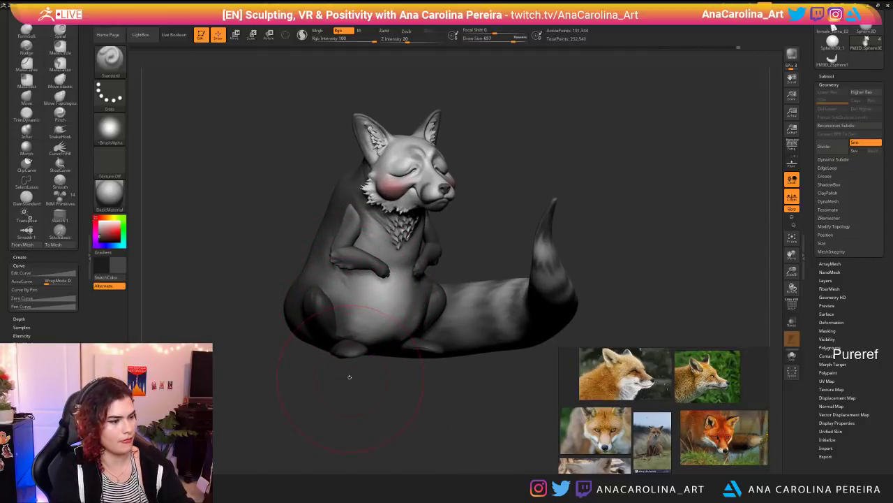
Step: Pick a light gray from the belly and softly lighten the belly's side between the arm and thigh
alt+right_drag(349, 378, 358, 396)
key(c)
drag(349, 304, 337, 283)
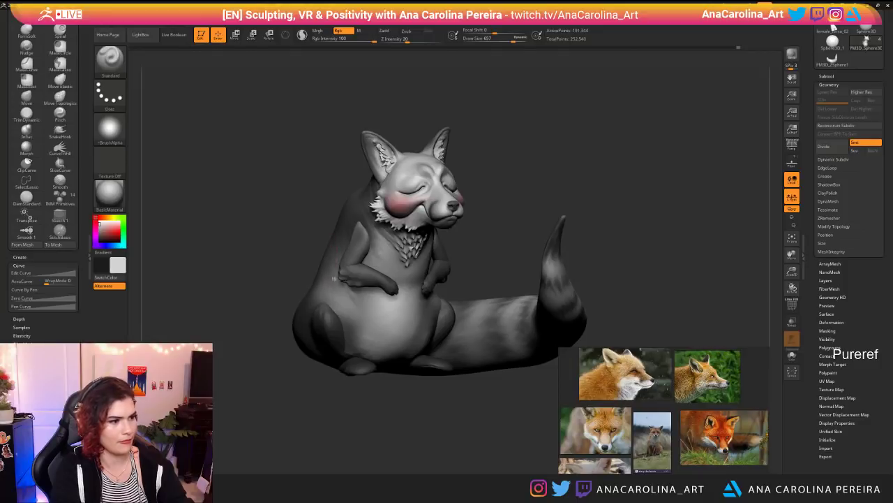
drag(338, 330, 334, 313)
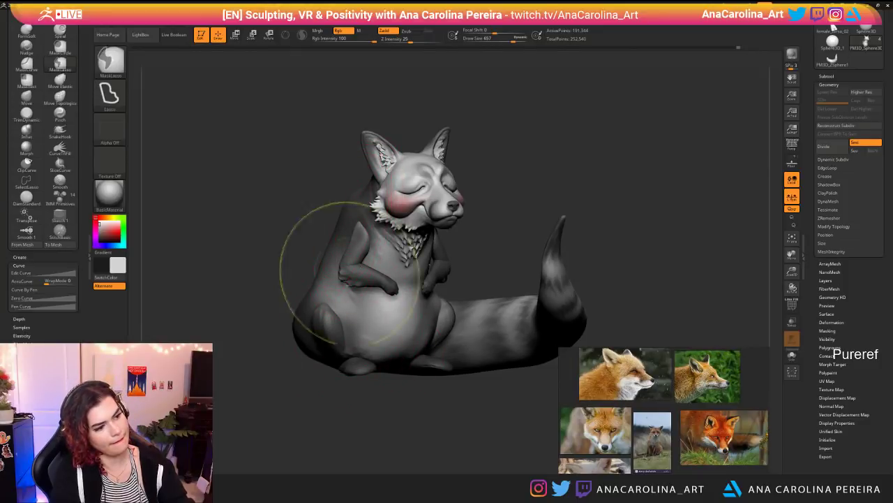
Step: Reduce the draw size to 106 and undo the last brush stroke
mouse_move(409, 409)
mouse_down()
mouse_move(454, 403)
mouse_move(402, 405)
mouse_move(414, 403)
mouse_move(425, 423)
mouse_move(419, 391)
mouse_move(227, 392)
mouse_move(286, 393)
mouse_move(272, 391)
mouse_up()
key(space)
click(343, 347)
mouse_move(446, 412)
mouse_down()
mouse_move(397, 419)
mouse_move(429, 439)
mouse_up()
alt+drag(413, 381, 423, 438)
key(space)
click(448, 235)
mouse_move(531, 210)
alt+mouse_down()
mouse_move(584, 86)
mouse_move(527, 148)
alt+mouse_up()
key(space)
click(516, 157)
key(ctrl+z)
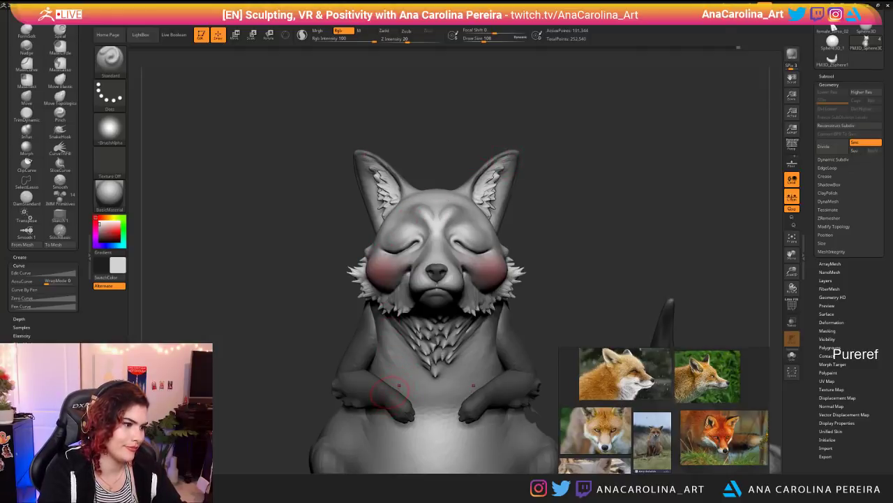
Step: Choose a near-black color, set the draw size to 40 and paint the tips of the ears
key(c)
click(116, 261)
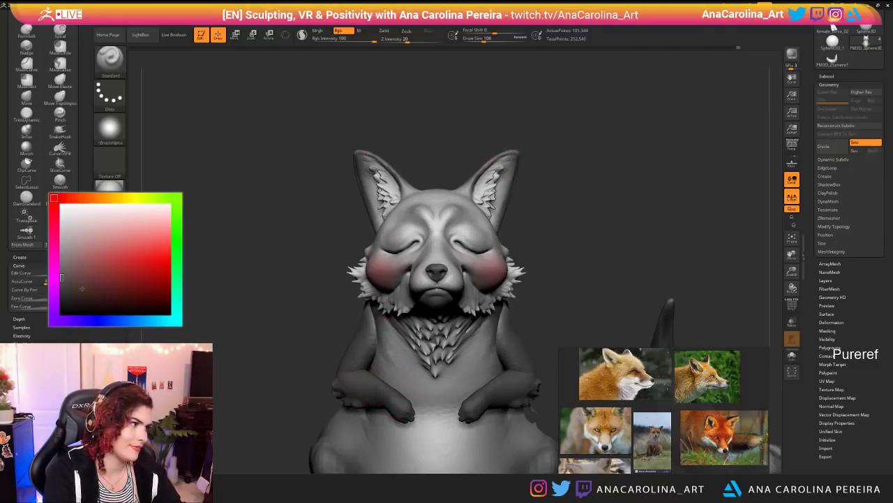
drag(313, 153, 353, 155)
key(space)
click(344, 152)
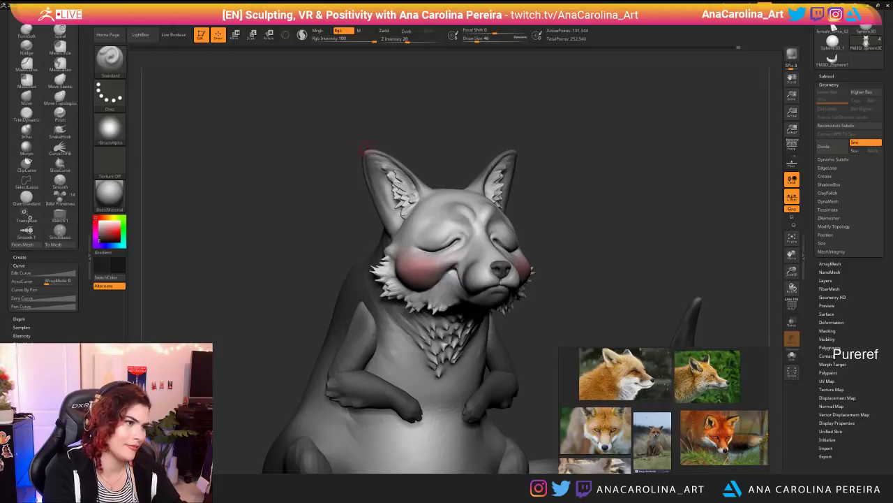
shift+drag(373, 153, 389, 153)
Step: Raise the draw size to 167 and softly darken the outer rims and upper parts of the ears
key(space)
click(390, 153)
key(space)
click(377, 151)
drag(370, 153, 406, 173)
mouse_move(328, 140)
mouse_down()
mouse_move(412, 136)
mouse_move(374, 174)
mouse_up()
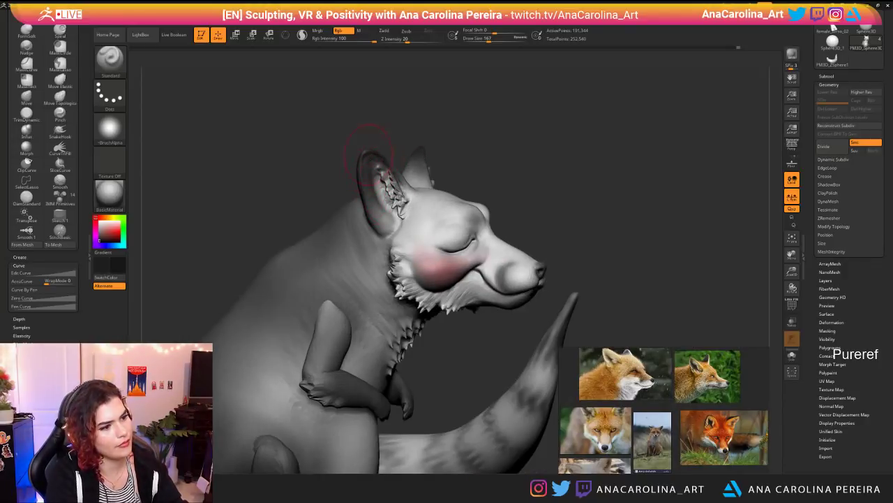
drag(422, 129, 342, 125)
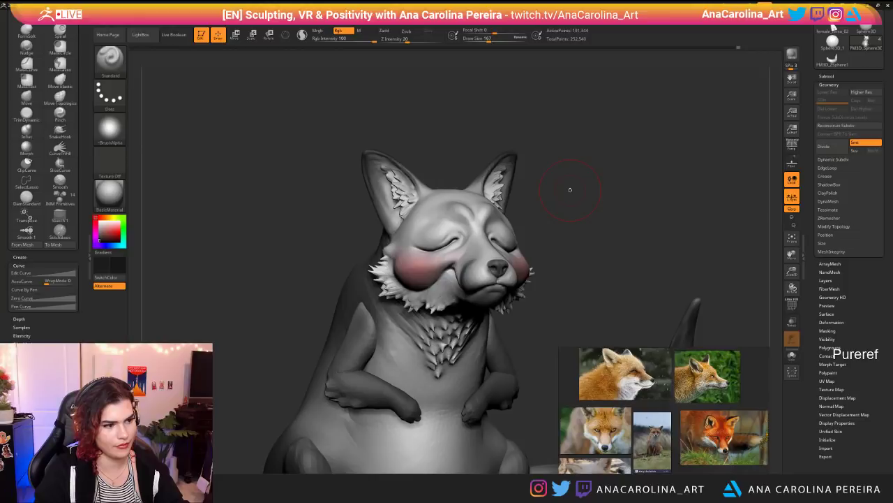
Step: Set the draw size to 104, try a dark stroke on the brow and undo it
drag(570, 190, 647, 253)
key(space)
click(617, 251)
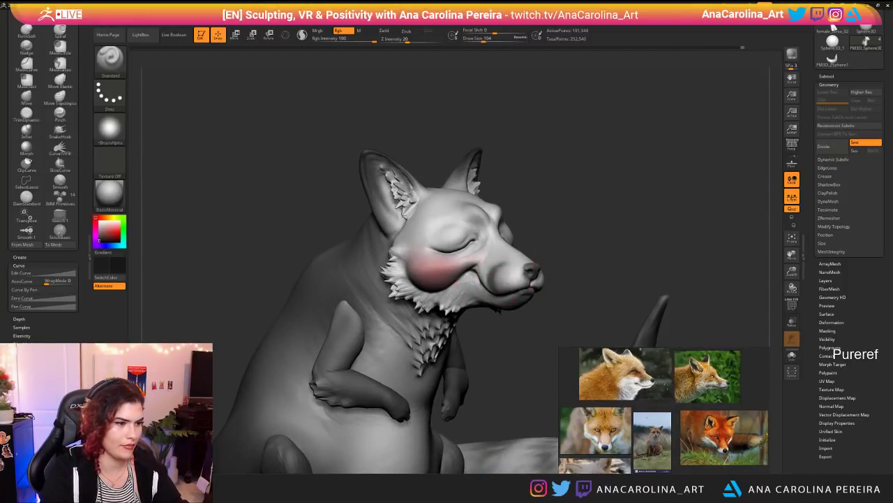
key(f)
drag(549, 233, 483, 229)
key(f)
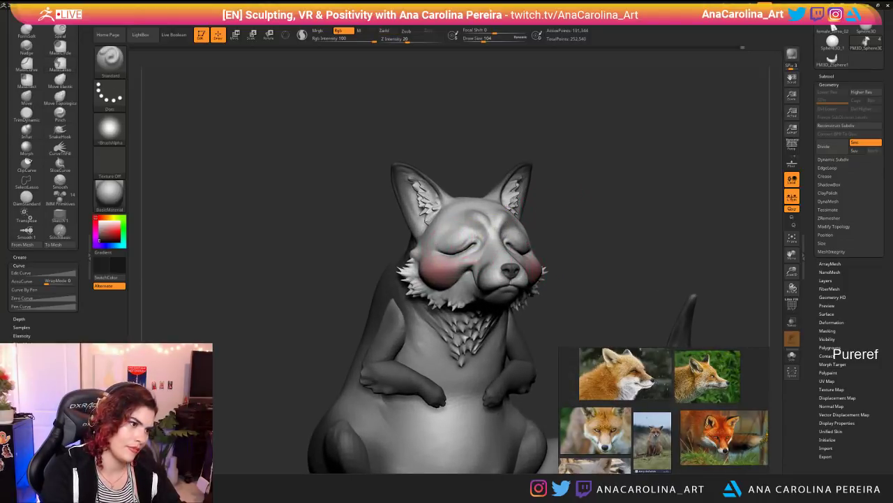
mouse_move(550, 227)
alt+mouse_down()
mouse_move(551, 177)
mouse_move(551, 241)
alt+mouse_up()
drag(507, 216, 521, 212)
key(ctrl+z)
Step: Set the draw size to 217 and softly shade the top of the head dark gray between the ears
key(space)
drag(465, 215, 474, 215)
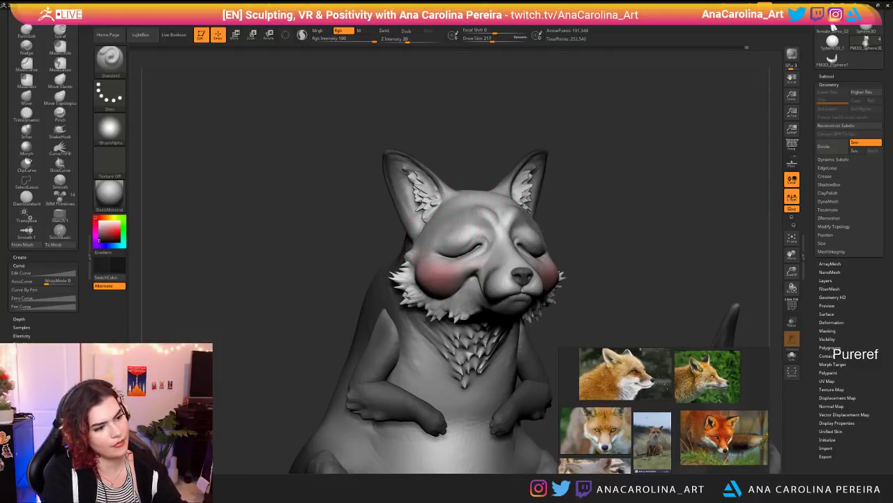
right_drag(477, 197, 485, 258)
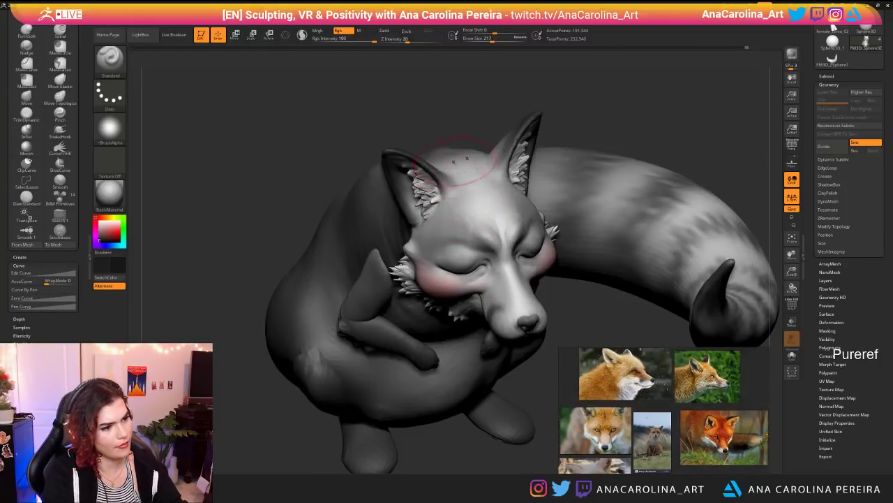
right_drag(491, 225, 447, 173)
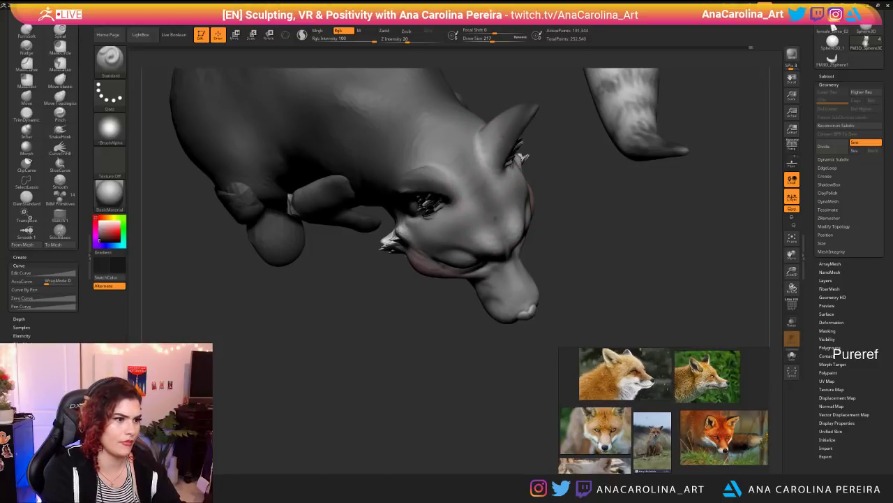
mouse_move(494, 181)
mouse_down()
mouse_move(481, 141)
mouse_move(446, 142)
mouse_up()
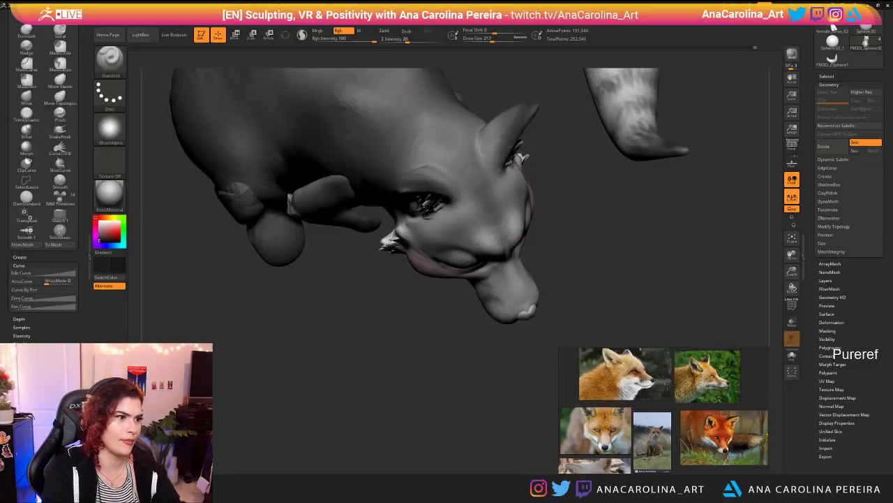
Step: Set the draw size to 145 and extend the soft dark shading over the forehead and the sides of the head
mouse_move(567, 257)
mouse_down()
mouse_move(552, 180)
mouse_move(535, 167)
mouse_move(550, 162)
mouse_move(544, 172)
mouse_up()
key(bracketleft)
key(bracketleft)
key(bracketleft)
key(bracketleft)
key(s)
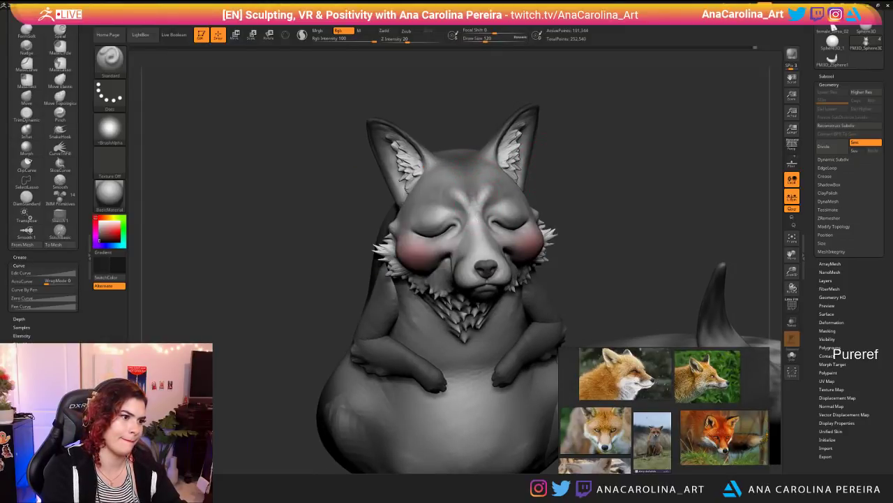
key(space)
mouse_move(581, 171)
mouse_down()
mouse_move(599, 173)
mouse_move(574, 169)
mouse_up()
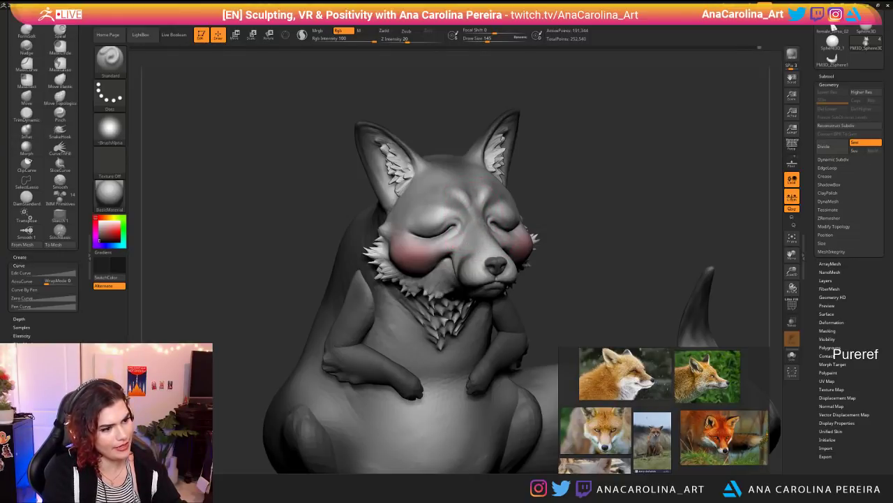
alt+drag(585, 241, 427, 208)
alt+drag(579, 200, 518, 242)
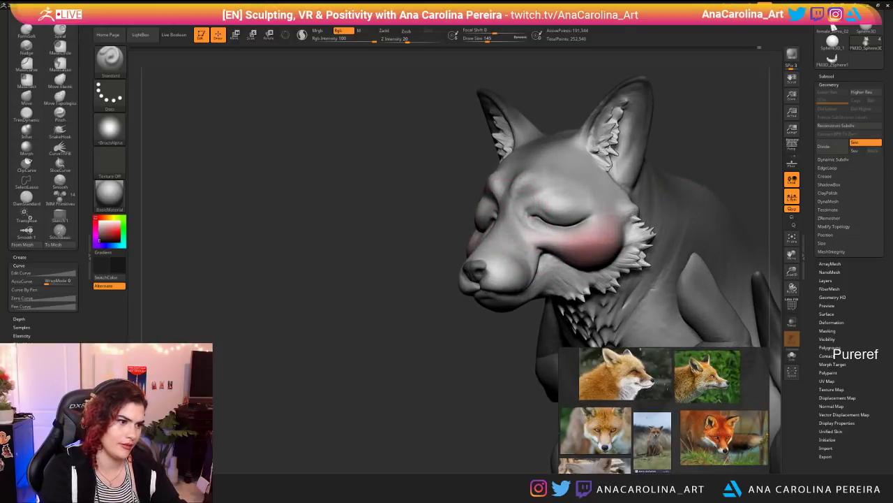
Step: Set the draw size to 120 and softly shade the brows and the bridge of the muzzle dark gray
right_drag(496, 271, 566, 251)
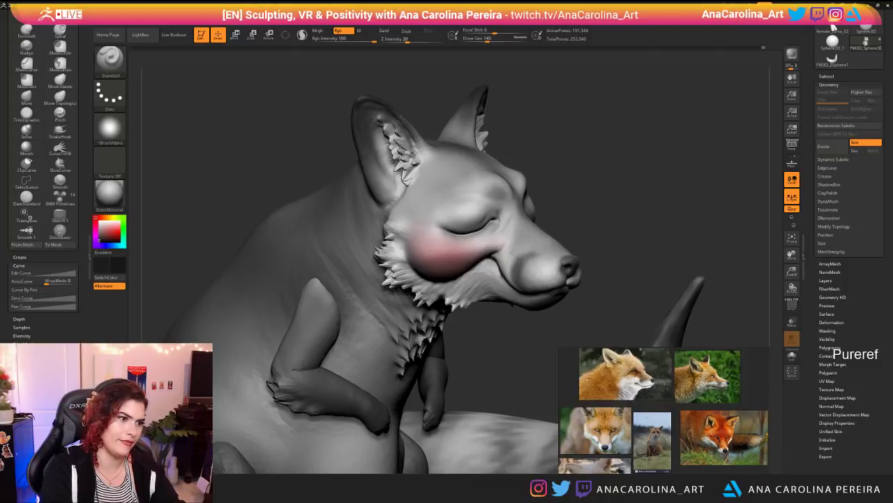
right_click(470, 221)
right_drag(586, 204, 550, 203)
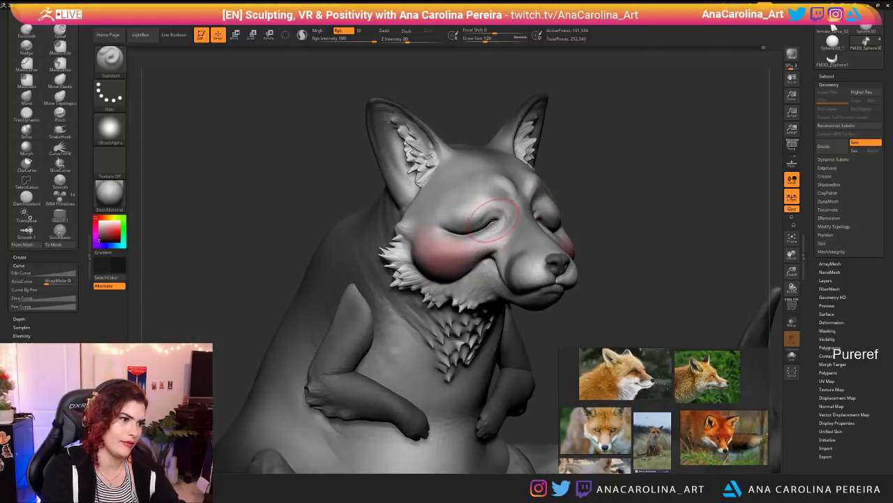
ctrl+right_drag(465, 193, 537, 129)
ctrl+right_drag(536, 130, 466, 176)
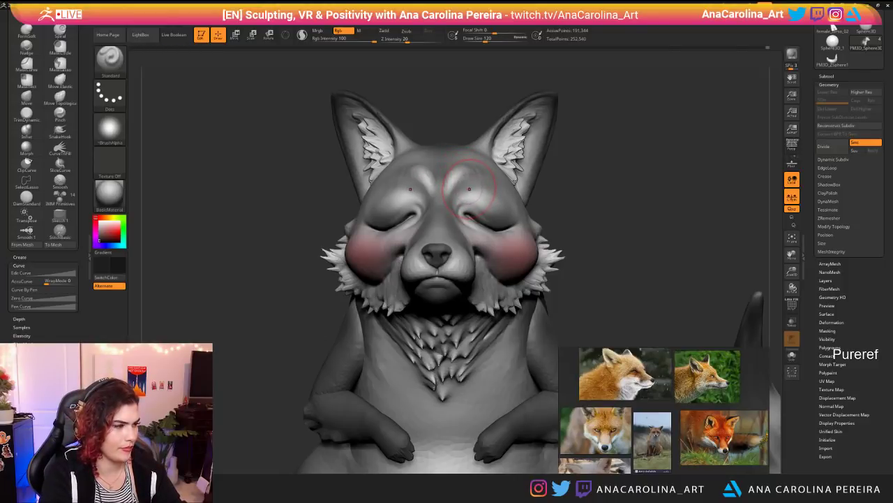
Step: Pick a white color, set the draw size to 71, and undo the last stroke on the brow
key(c)
key(space)
mouse_move(489, 195)
mouse_down()
mouse_move(474, 196)
mouse_move(464, 176)
mouse_up()
key(ctrl+z)
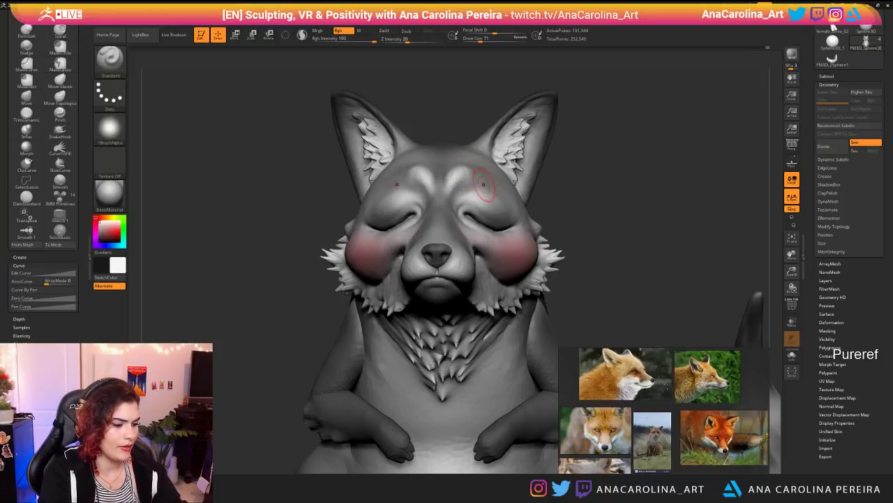
Step: Switch to the ClayBuildup brush with Alpha 28 and work over the brow spots above the inner eyes
key(b)
key(c)
key(b)
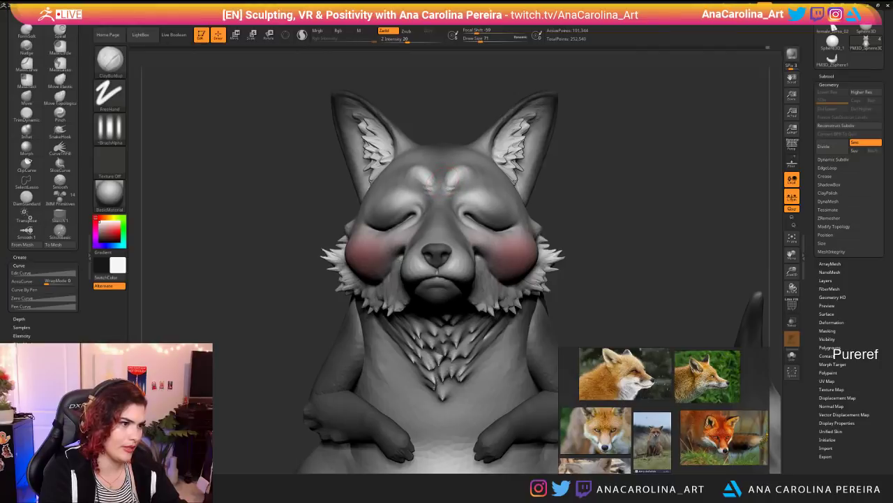
click(110, 127)
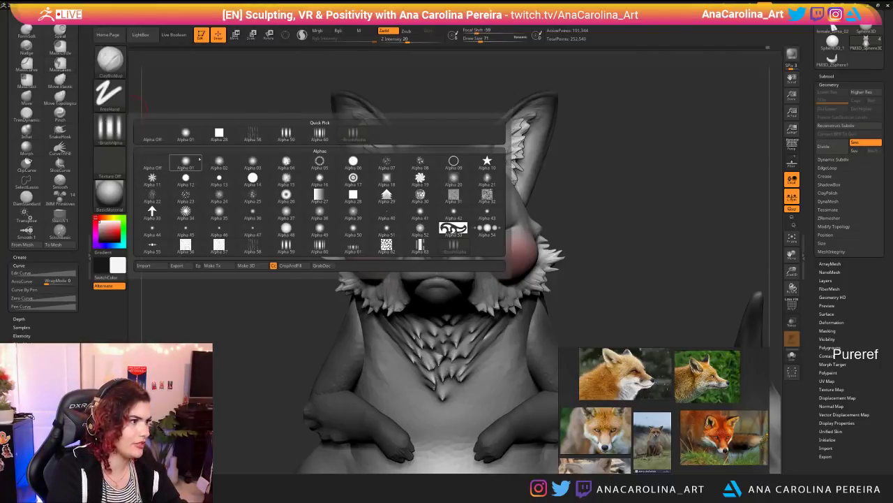
click(219, 132)
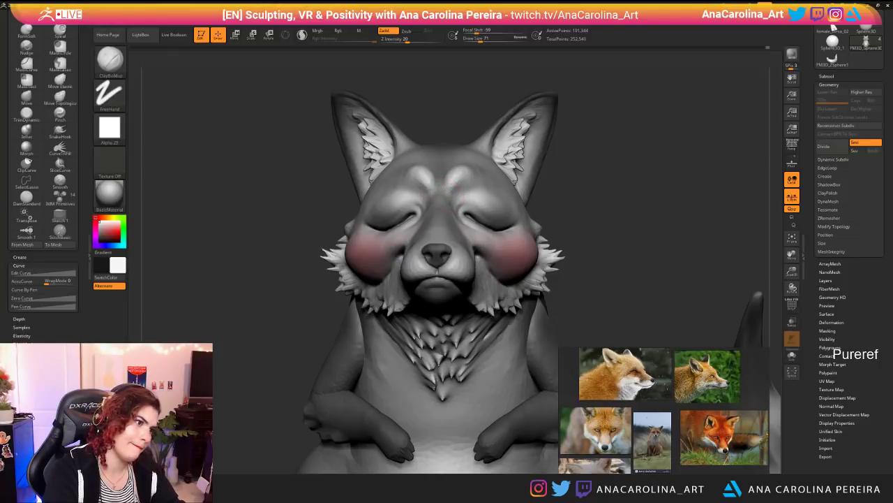
shift+drag(461, 180, 469, 180)
Step: Return to the Standard brush, set the draw size to 120 and brighten the two round brow spots with white
key(space)
key(b)
key(s)
key(t)
key(space)
drag(414, 183, 419, 182)
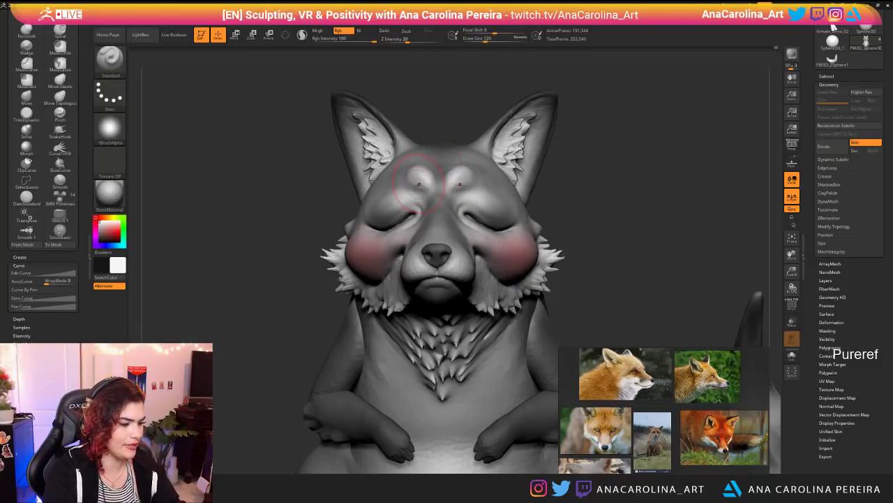
Step: Make white the active color, set the draw size to 74 and brighten the two brow spots above the inner eyes
key(v)
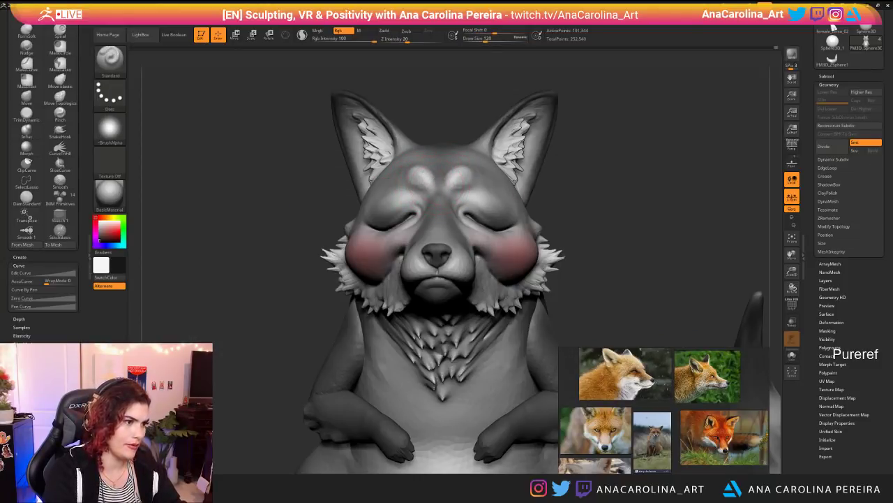
key(space)
drag(461, 189, 452, 190)
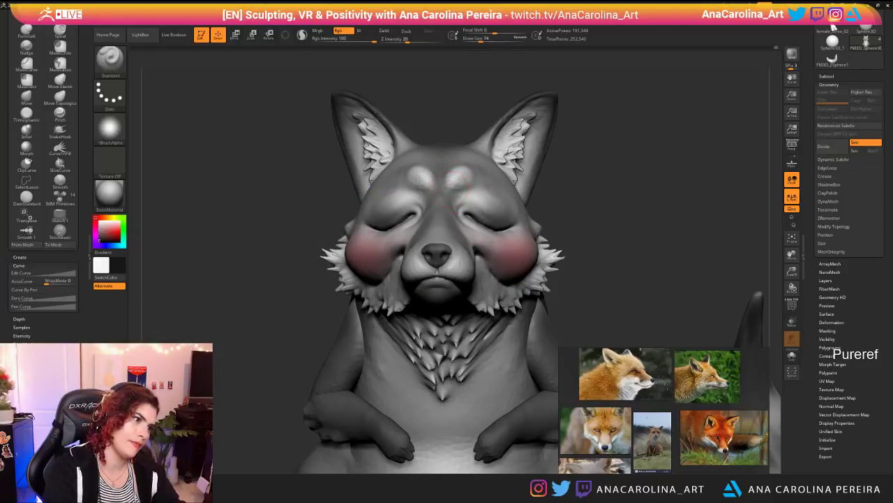
key(f)
drag(460, 132, 494, 157)
right_drag(495, 157, 441, 180)
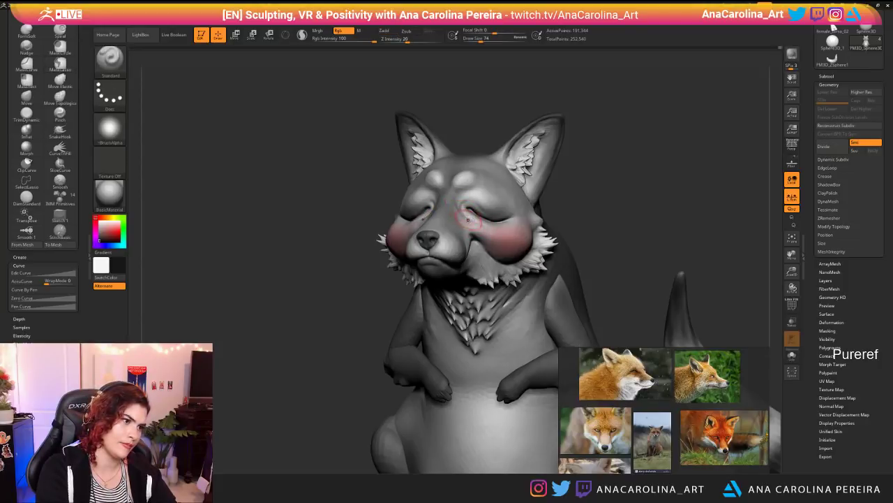
Step: Set the draw size to 167, sample a gray from the head and darken it to a deeper neutral gray
key(space)
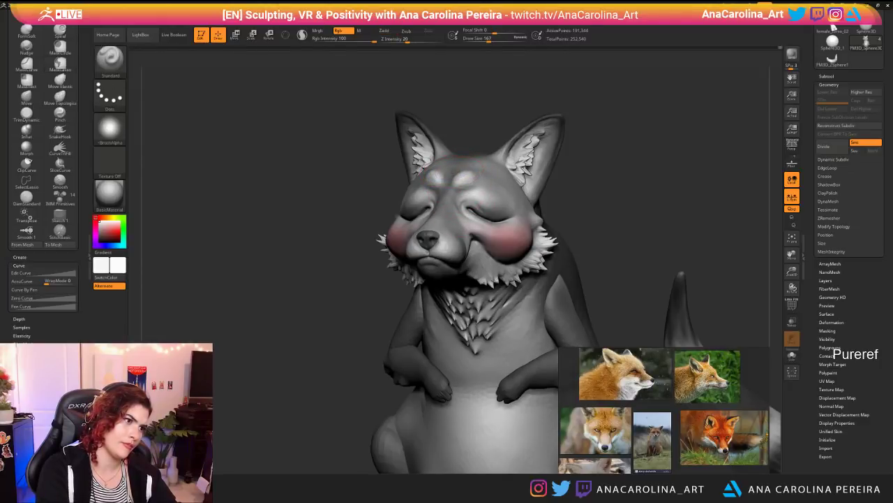
mouse_move(599, 179)
mouse_down()
mouse_move(584, 181)
mouse_move(607, 188)
mouse_move(599, 182)
mouse_up()
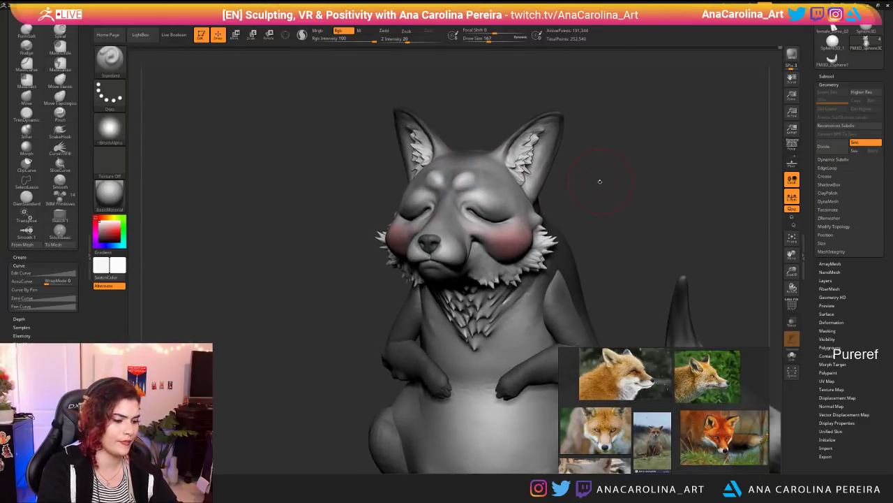
key(c)
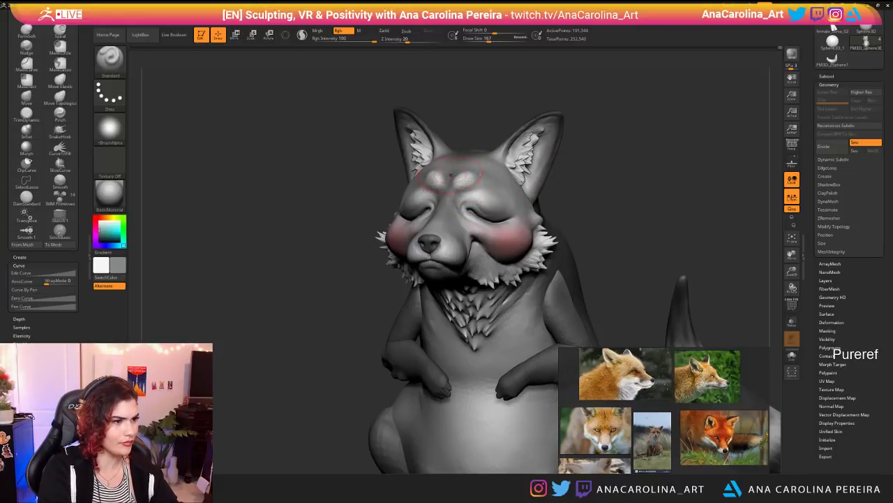
click(112, 264)
drag(68, 277, 57, 288)
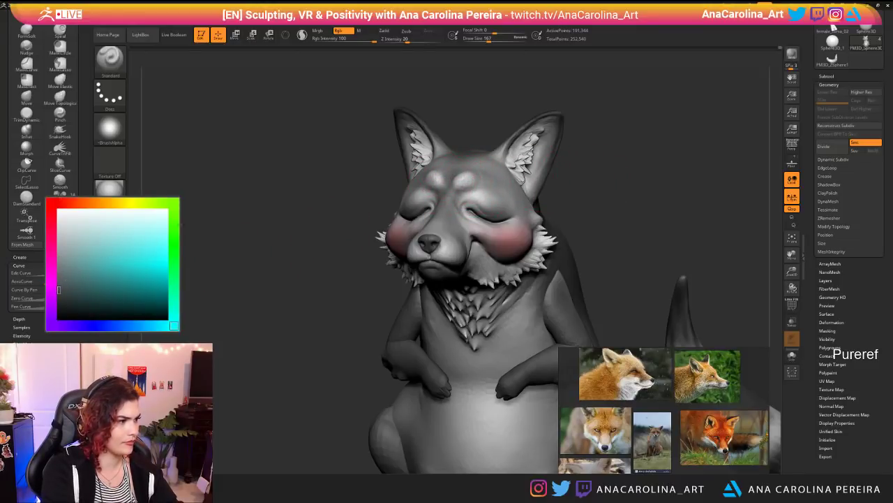
drag(393, 193, 398, 182)
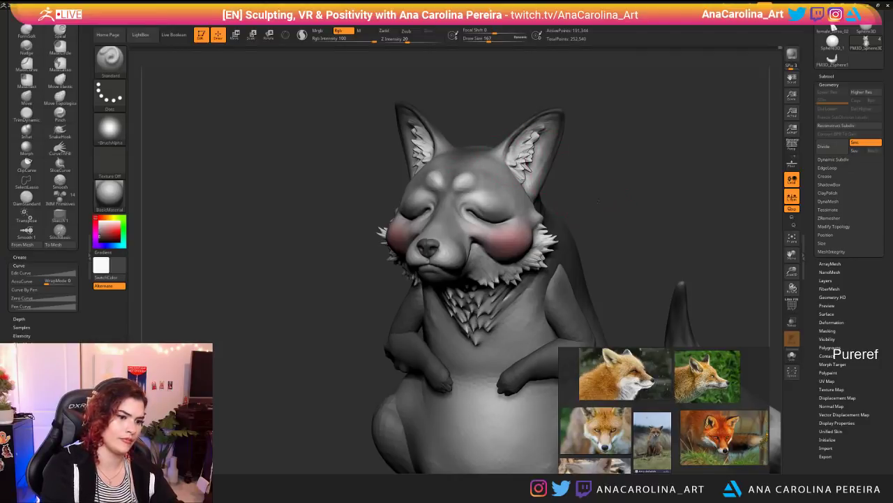
Step: Reduce the draw size to 87 and make the dark gray the active painting color
drag(598, 202, 626, 203)
key(space)
drag(608, 200, 604, 200)
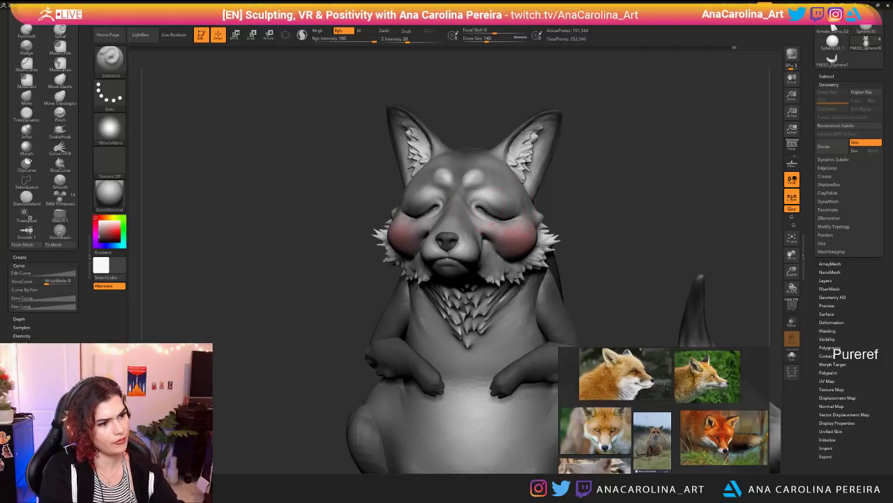
mouse_move(567, 208)
alt+mouse_down()
mouse_move(564, 172)
mouse_move(580, 202)
mouse_move(571, 203)
alt+mouse_up()
key(space)
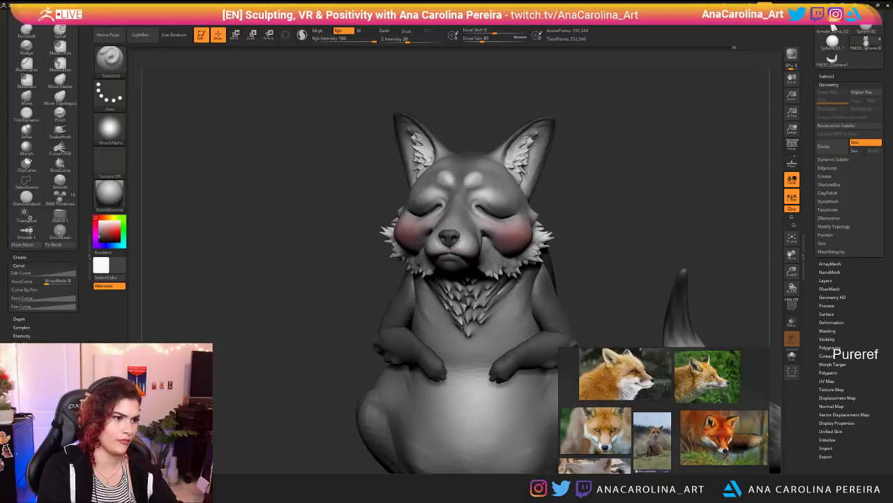
key(ctrl)
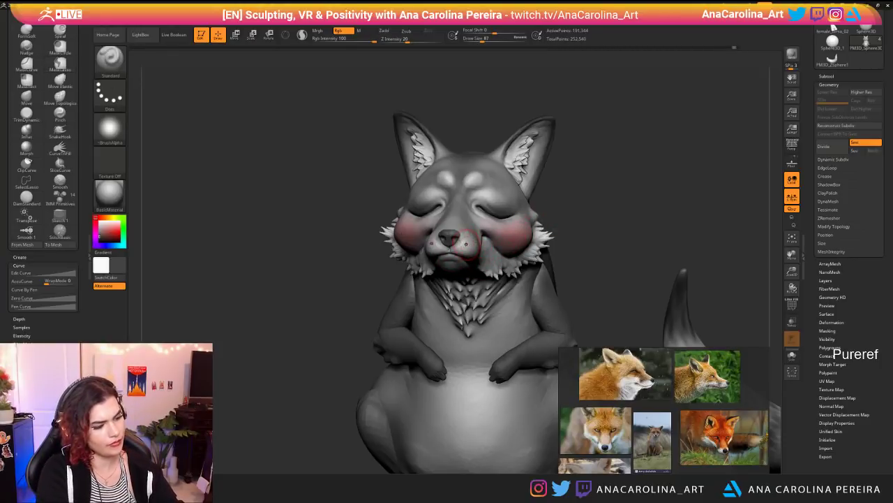
key(v)
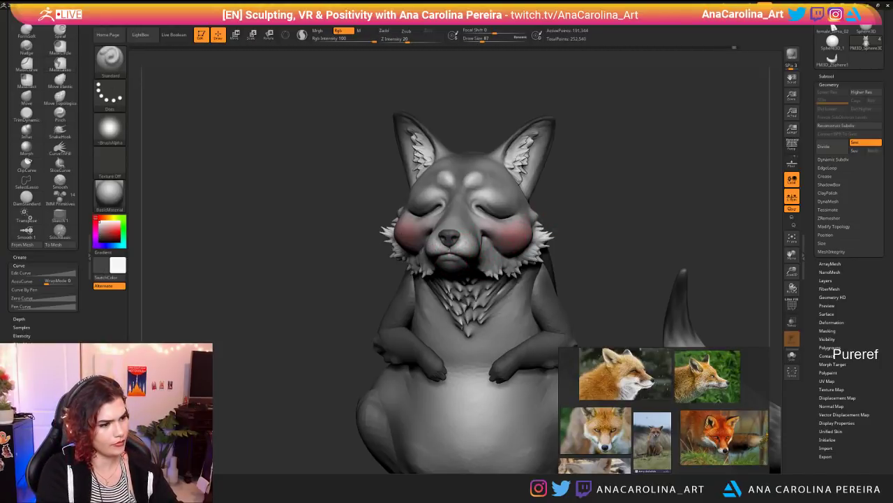
drag(562, 167, 568, 202)
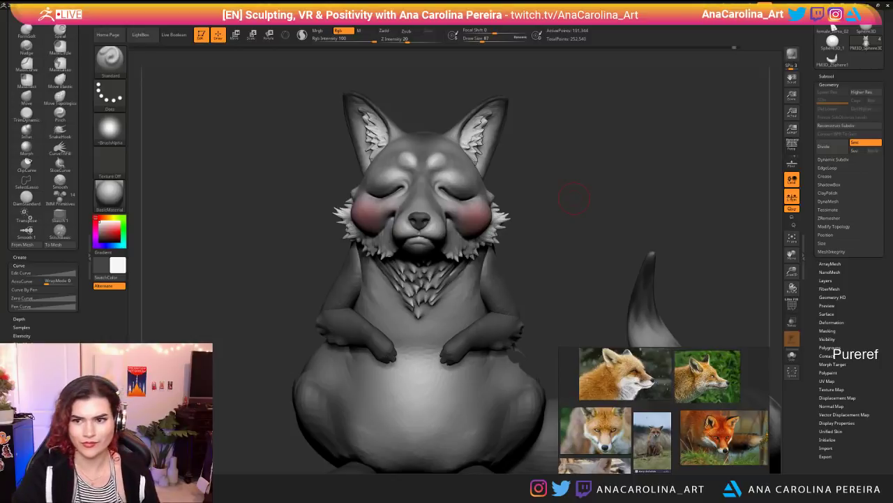
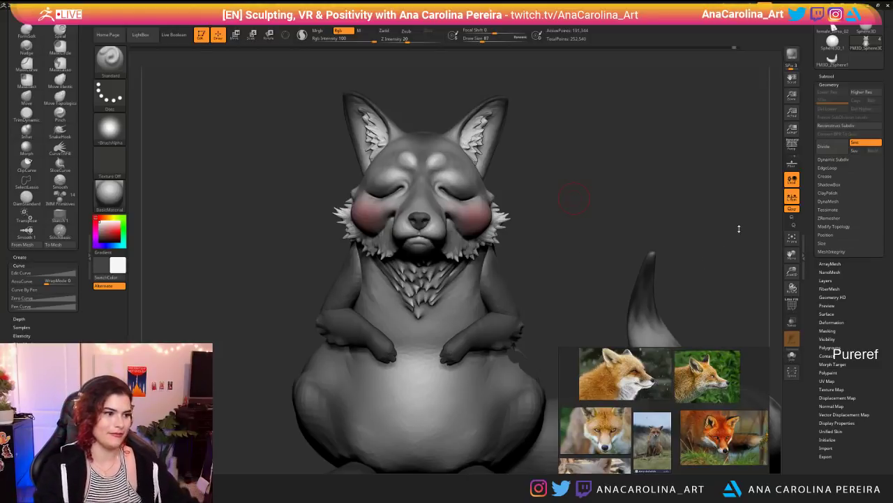
Step: Switch to the ClayBuildup brush, enlarge the draw size to 372 and add volume to the feet
alt+drag(522, 130, 551, 91)
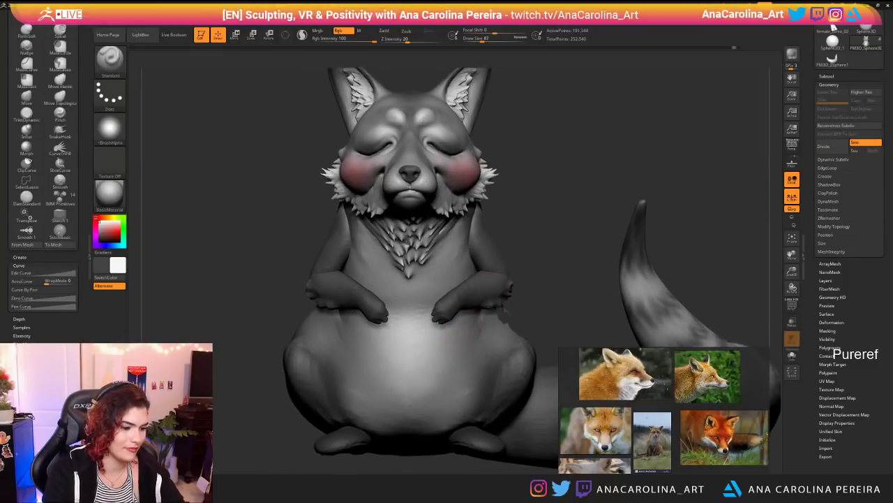
key(b)
key(c)
key(b)
key(space)
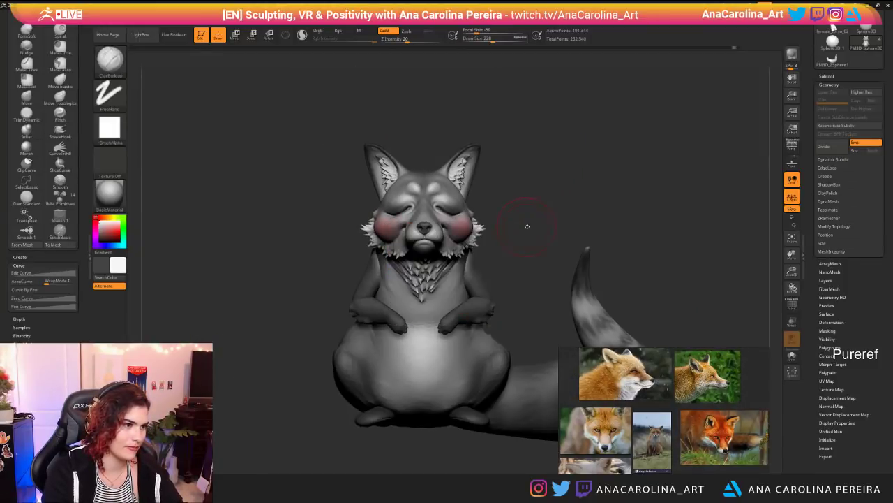
key(space)
mouse_move(423, 402)
mouse_down()
mouse_move(452, 383)
mouse_move(434, 387)
mouse_up()
key(space)
key(space)
drag(279, 293, 335, 297)
alt+drag(335, 297, 335, 244)
shift+drag(480, 456, 447, 450)
key(space)
mouse_move(479, 340)
mouse_down()
mouse_move(487, 341)
mouse_move(473, 353)
mouse_up()
key(space)
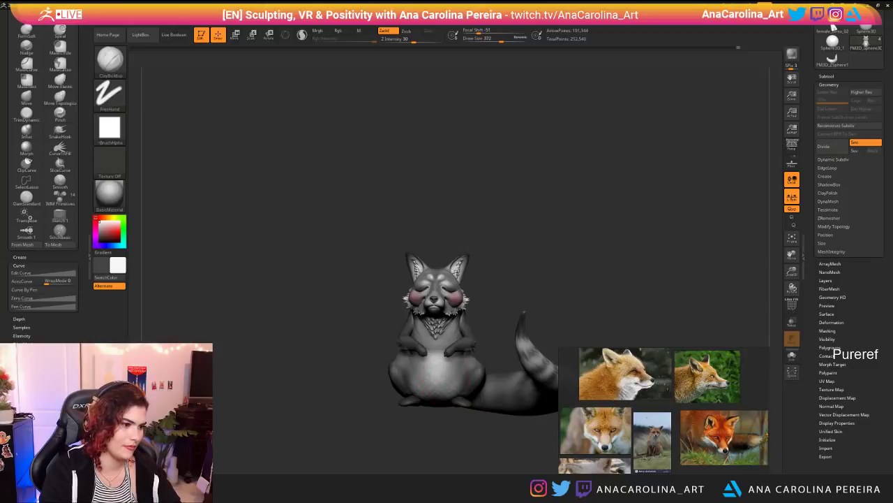
Step: Set the draw size to 274 and build up the soles of both feet from the underside
key(shift)
mouse_move(496, 347)
mouse_down()
mouse_move(533, 347)
mouse_move(513, 328)
mouse_move(476, 334)
mouse_up()
mouse_move(476, 333)
alt+mouse_down()
mouse_move(502, 437)
mouse_move(494, 415)
alt+mouse_up()
key(space)
mouse_move(436, 354)
mouse_down()
mouse_move(429, 352)
mouse_move(439, 357)
mouse_up()
key(space)
key(space)
mouse_move(469, 385)
mouse_down()
mouse_move(467, 447)
mouse_move(463, 411)
mouse_move(486, 441)
mouse_move(464, 341)
mouse_move(448, 353)
mouse_up()
key(space)
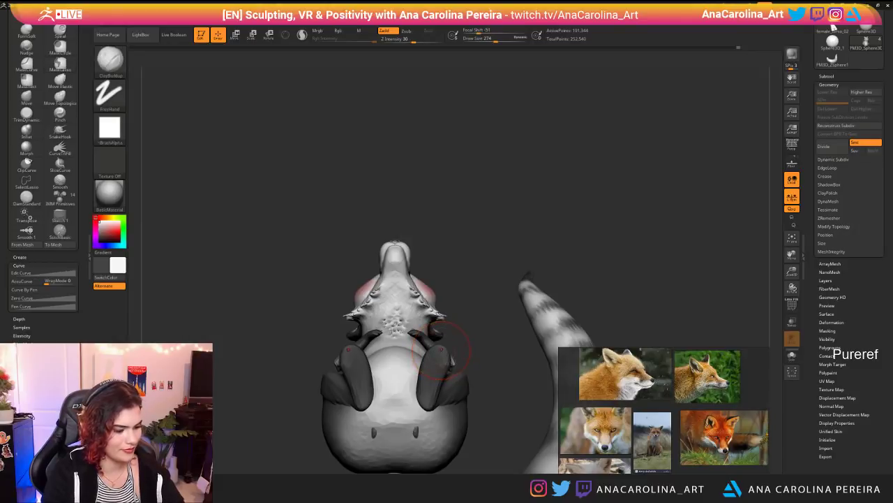
Step: Switch to the Inflat brush, puff up both feet and set the draw size to 116
key(b)
key(s)
shift+drag(482, 279, 454, 393)
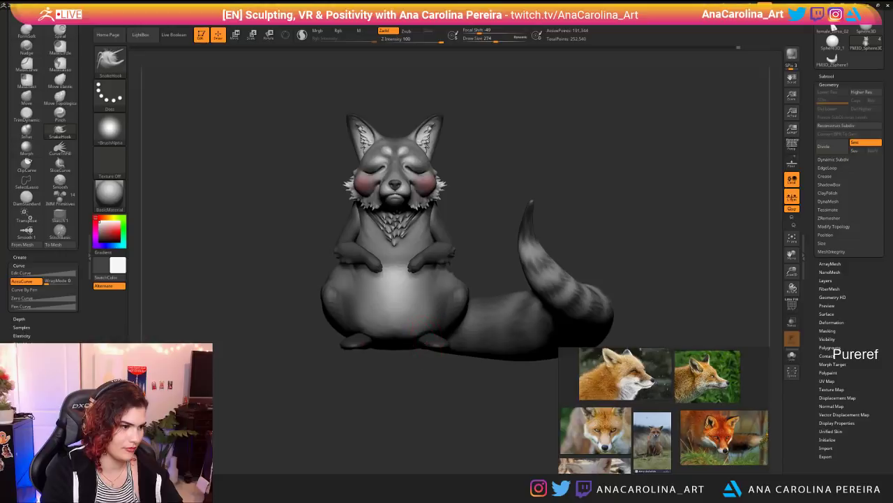
key(b)
key(i)
key(n)
mouse_move(353, 364)
mouse_down()
mouse_move(391, 379)
mouse_move(376, 349)
mouse_move(431, 342)
mouse_up()
mouse_move(464, 373)
alt+mouse_down()
mouse_move(463, 383)
mouse_move(503, 391)
mouse_move(488, 390)
mouse_move(498, 376)
mouse_move(501, 418)
mouse_move(494, 388)
mouse_move(507, 385)
alt+mouse_up()
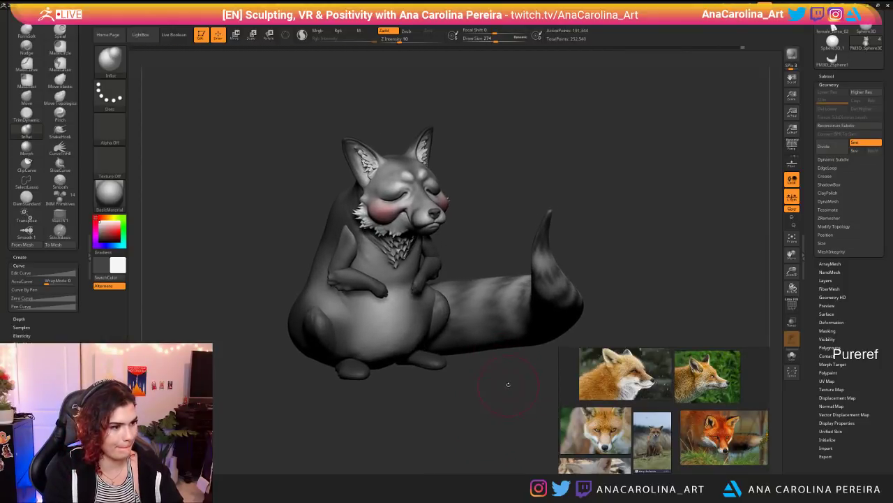
key(space)
drag(501, 314, 490, 315)
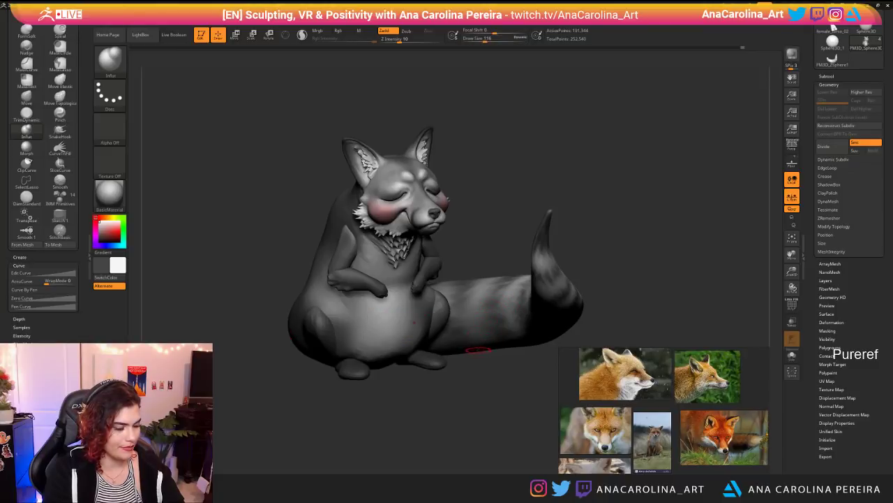
Step: Move the PM3D_Sphere3D_1 subtool directly above the body subtool PM3D_Sphere3D_2, merge it down into the body and save the project
click(827, 76)
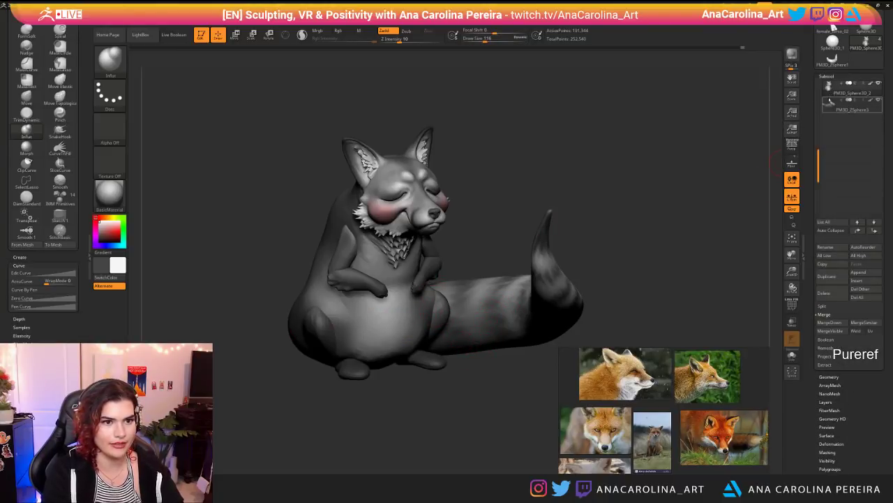
click(830, 88)
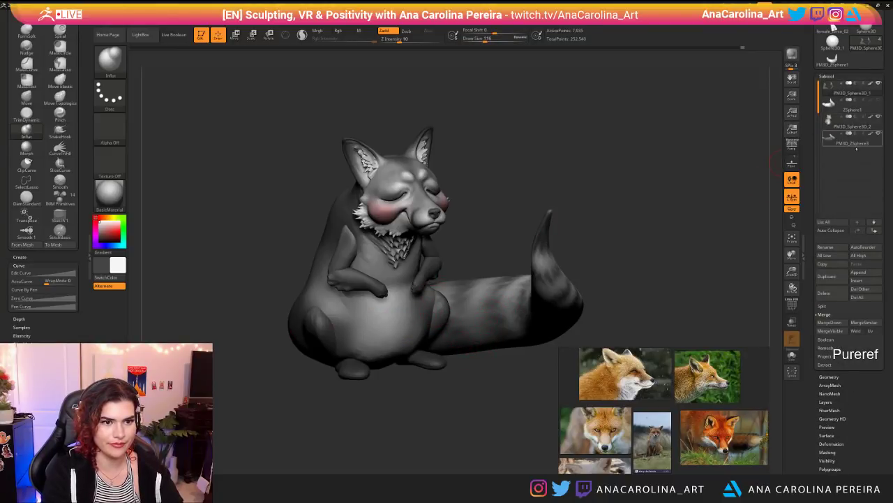
click(876, 231)
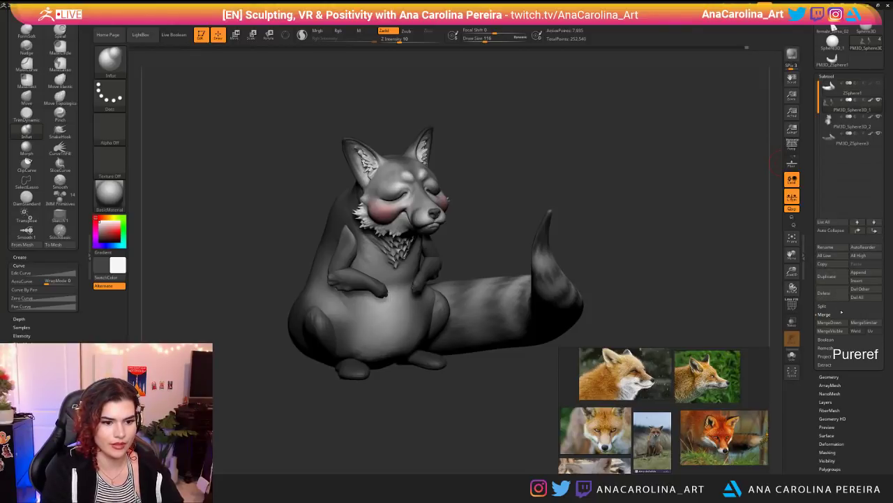
click(829, 322)
click(768, 337)
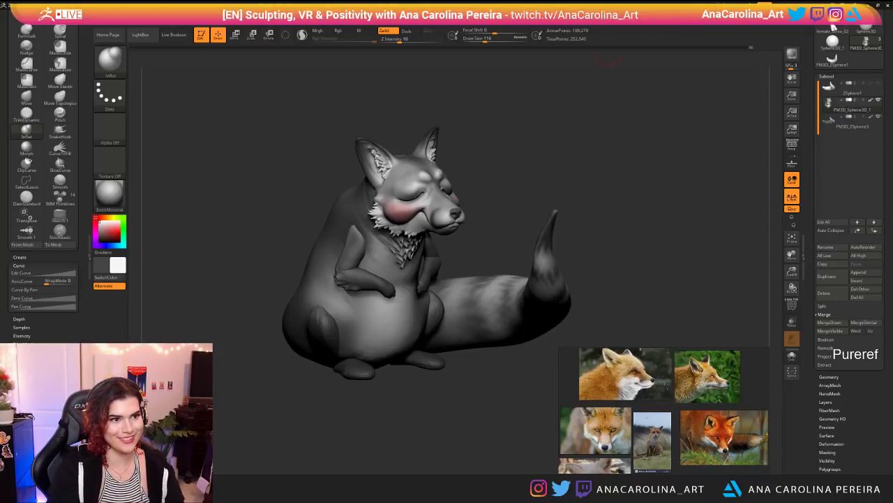
key(ctrl+s)
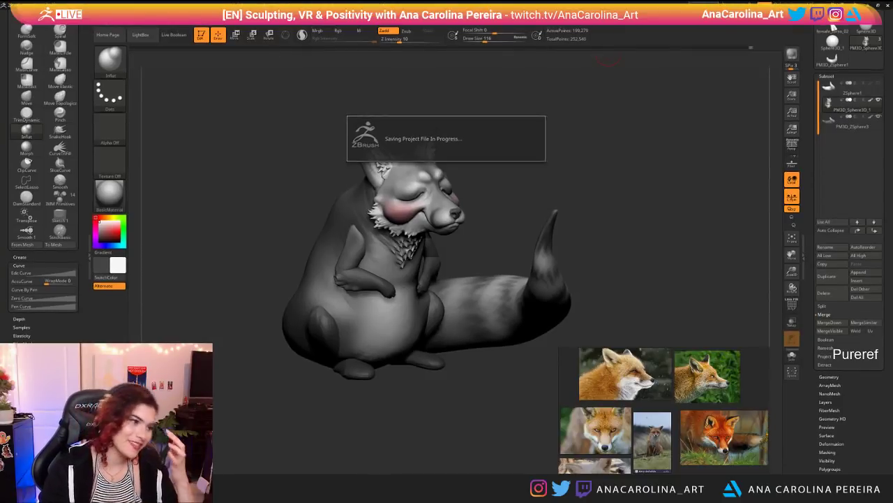
Step: Switch to the ClayBuildup brush, set the draw size to 97 and fill the seam around the pointed top of the upper arm
drag(792, 287, 635, 269)
alt+drag(296, 220, 386, 324)
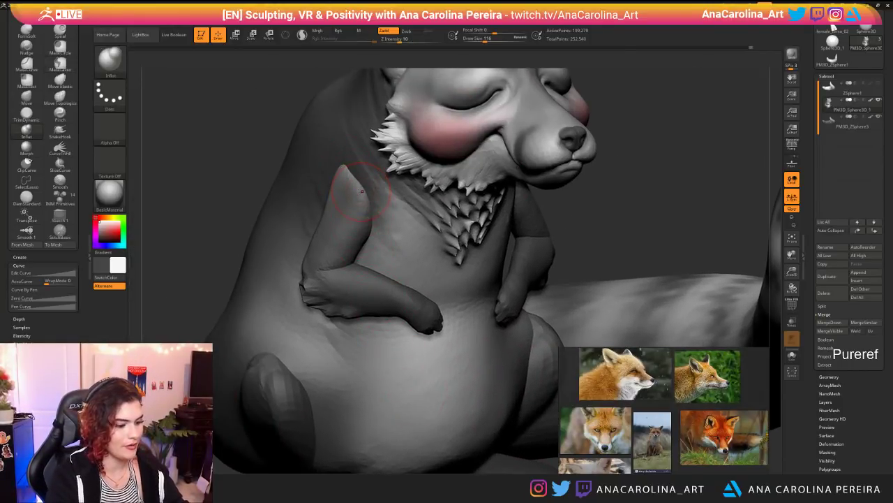
key(b)
key(c)
key(b)
key(space)
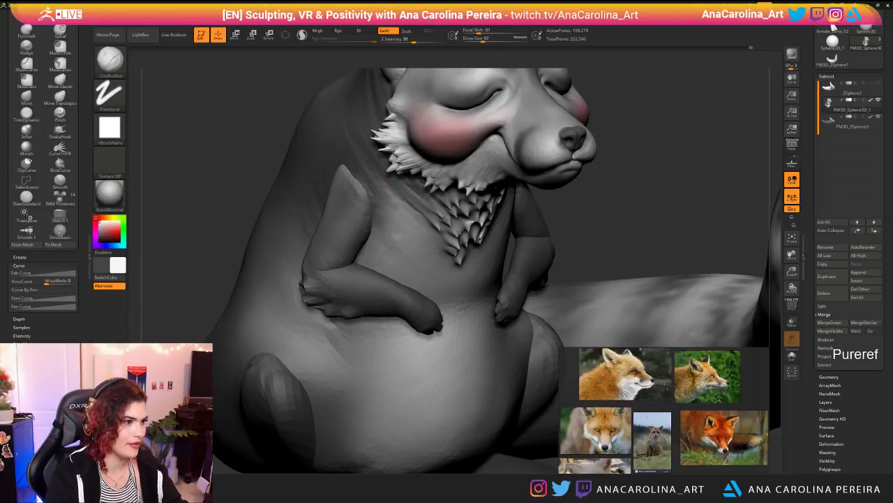
drag(378, 190, 360, 171)
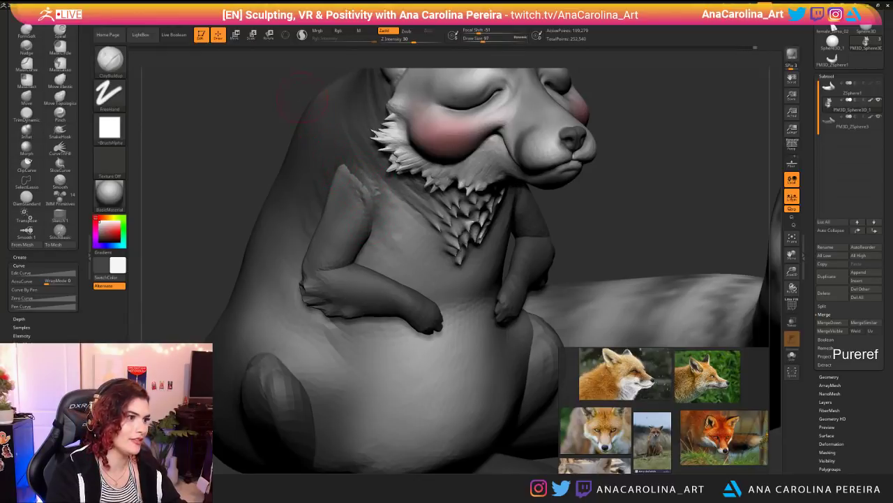
drag(303, 97, 356, 100)
drag(334, 182, 342, 171)
Step: Build up the back and side of the shoulder to blend the arm's form into the torso
drag(492, 201, 398, 199)
mouse_move(294, 166)
mouse_down()
mouse_move(339, 168)
mouse_move(354, 204)
mouse_move(355, 184)
mouse_up()
drag(315, 136, 363, 138)
mouse_move(353, 181)
mouse_down()
mouse_move(361, 199)
mouse_move(369, 189)
mouse_move(346, 184)
mouse_move(346, 202)
mouse_up()
mouse_move(551, 227)
alt+mouse_down()
mouse_move(552, 181)
mouse_move(469, 218)
mouse_move(424, 195)
alt+mouse_up()
drag(478, 167, 489, 165)
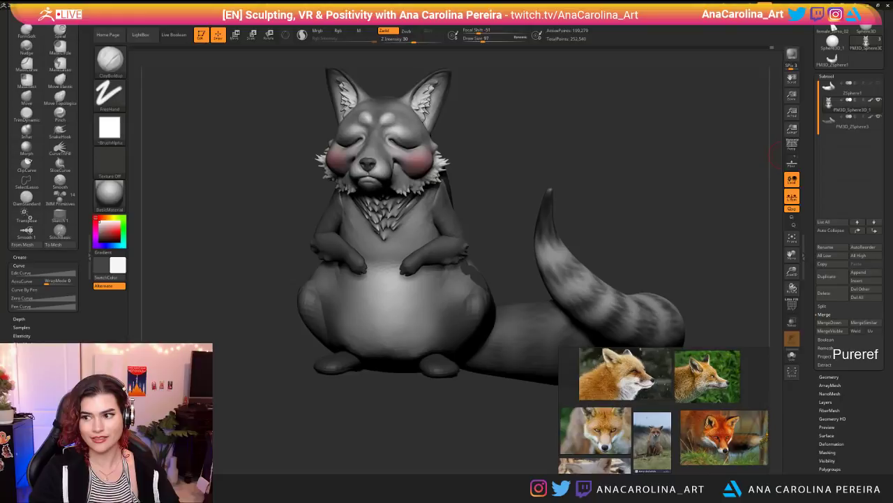
mouse_move(636, 245)
mouse_down()
mouse_move(667, 239)
mouse_move(640, 236)
mouse_up()
drag(792, 271, 779, 256)
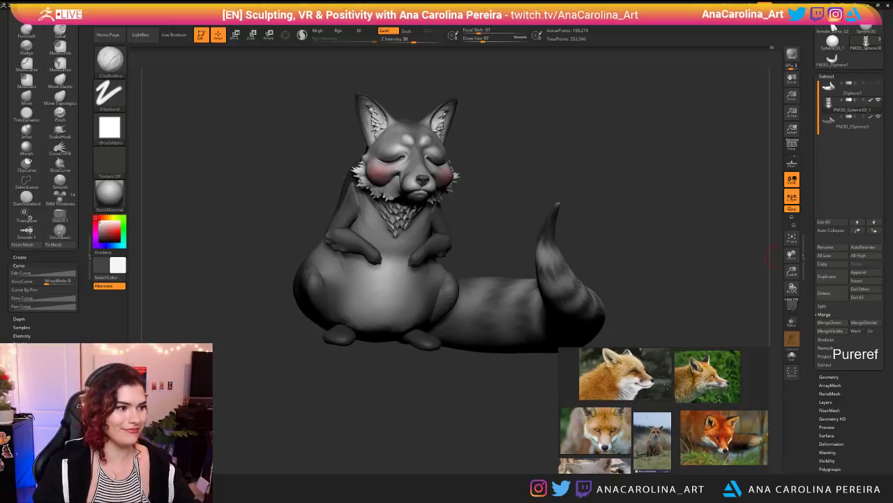
Step: Switch to the Standard brush, sample the body gray, set the draw size to 154 and paint the shoulder seam to match the torso
mouse_move(407, 393)
mouse_down()
mouse_move(447, 393)
mouse_move(426, 393)
mouse_up()
alt+drag(425, 393, 426, 356)
mouse_move(488, 314)
mouse_down()
mouse_move(426, 314)
mouse_move(454, 314)
mouse_up()
mouse_move(454, 314)
alt+mouse_down()
mouse_move(474, 349)
mouse_move(434, 308)
mouse_move(459, 182)
alt+mouse_up()
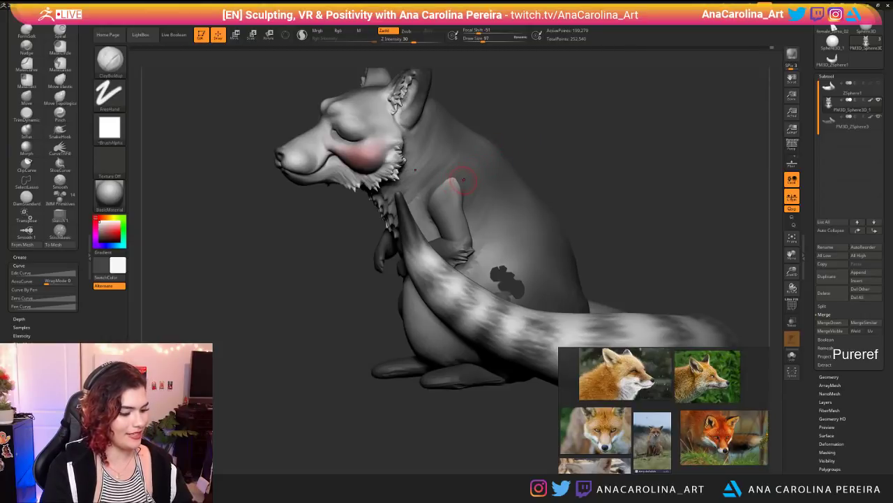
key(b)
key(s)
key(t)
key(c)
key(space)
mouse_move(469, 176)
mouse_down()
mouse_move(478, 176)
mouse_move(454, 197)
mouse_move(444, 189)
mouse_move(437, 196)
mouse_up()
drag(525, 122, 499, 120)
drag(462, 213, 457, 219)
mouse_move(492, 116)
mouse_down()
mouse_move(571, 102)
mouse_move(458, 199)
mouse_move(494, 187)
mouse_move(495, 195)
mouse_move(467, 199)
mouse_move(533, 191)
mouse_up()
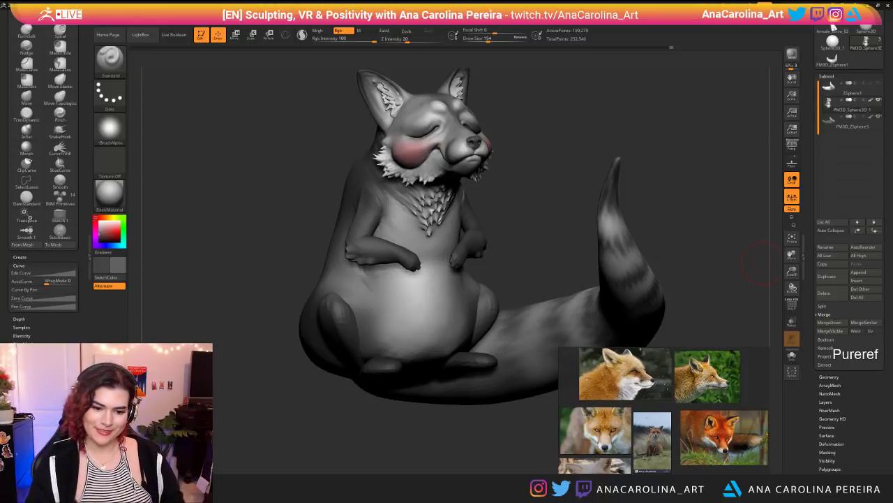
Step: Sample a dark gray, set the draw size to 77 and touch up the shading around the shoulder and elbow
drag(558, 203, 663, 191)
key(c)
key(space)
drag(392, 173, 386, 171)
ctrl+right_drag(392, 183, 394, 244)
mouse_move(321, 298)
mouse_down()
mouse_move(331, 310)
mouse_move(356, 312)
mouse_move(328, 300)
mouse_move(321, 267)
mouse_up()
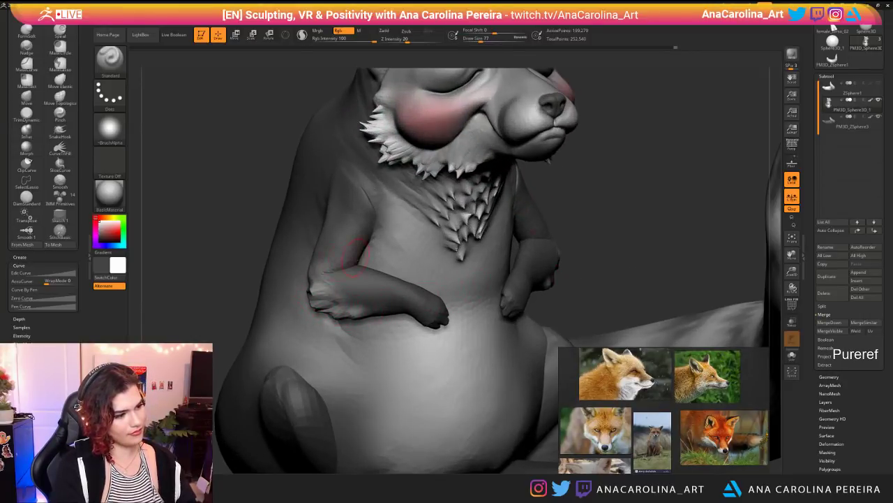
ctrl+right_drag(335, 255, 335, 209)
mouse_move(552, 209)
shift+right_down()
mouse_move(525, 214)
mouse_move(593, 205)
mouse_move(593, 171)
mouse_move(562, 178)
mouse_move(562, 231)
mouse_move(585, 227)
shift+right_up()
right_drag(540, 261, 541, 222)
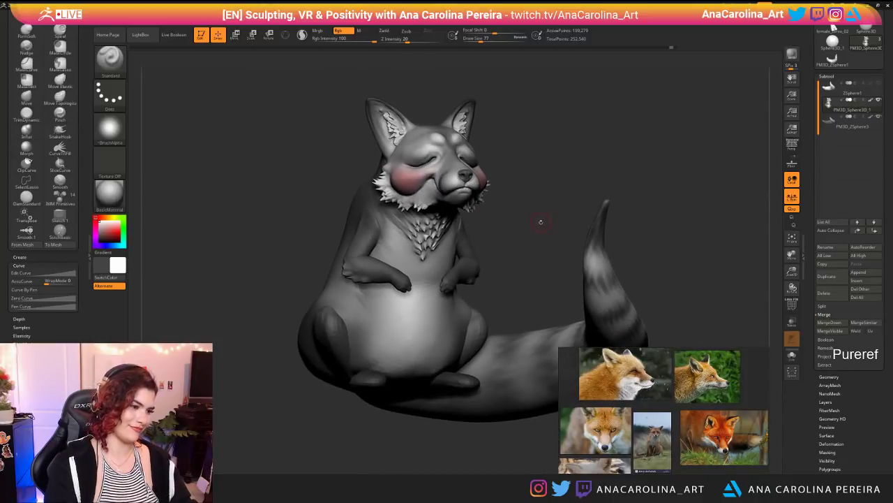
Step: Choose a sculpting brush and start reshaping the front ends of the two feet
right_drag(447, 436, 445, 448)
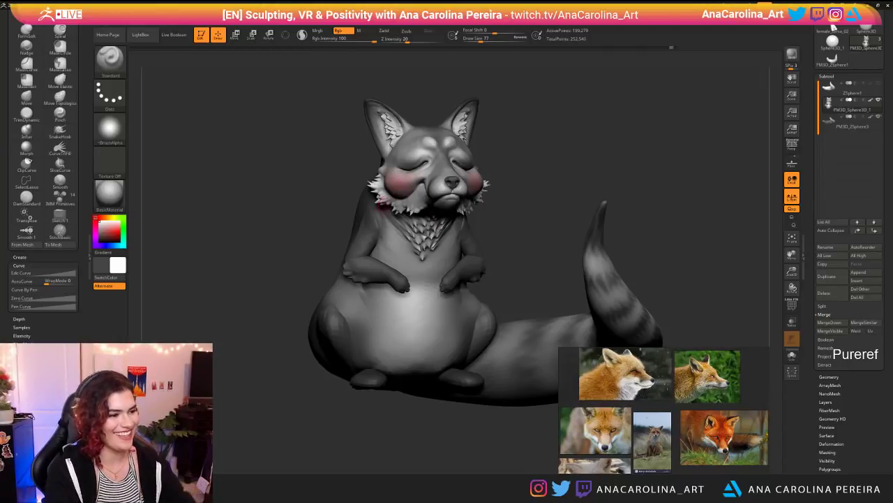
right_drag(474, 196, 487, 344)
alt+right_drag(454, 373, 466, 332)
drag(476, 329, 472, 368)
key(n)
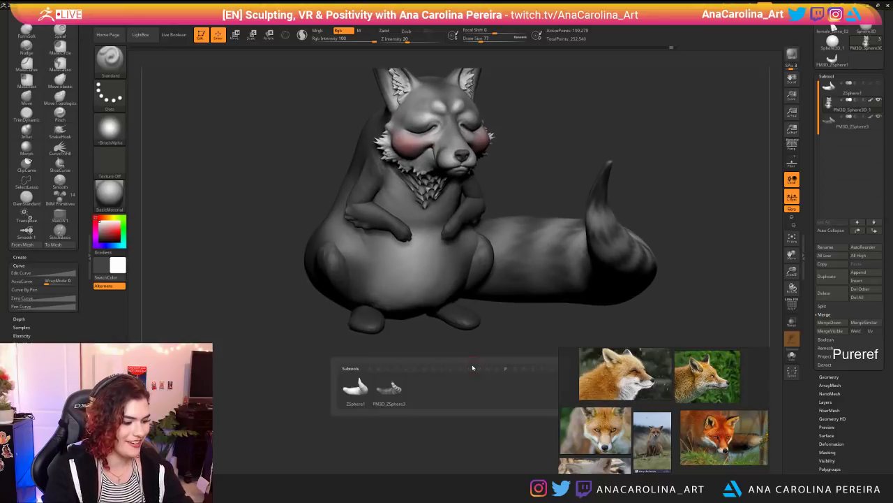
key(b)
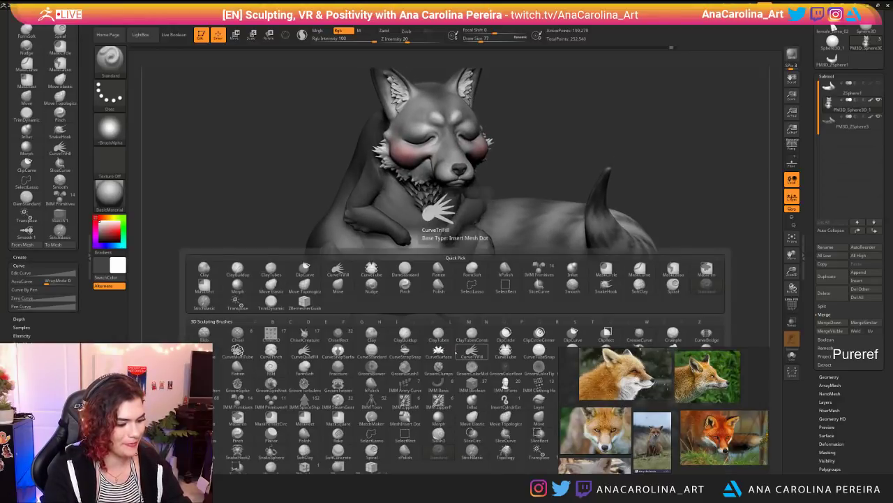
key(h)
mouse_move(461, 353)
mouse_down()
mouse_move(466, 376)
mouse_move(520, 365)
mouse_up()
key(b)
key(s)
key(k)
key(space)
key(space)
mouse_move(485, 316)
mouse_down()
mouse_move(494, 335)
mouse_move(476, 340)
mouse_move(479, 318)
mouse_move(493, 333)
mouse_move(486, 326)
mouse_move(501, 322)
mouse_move(517, 347)
mouse_up()
key(shift)
mouse_move(501, 302)
mouse_down()
mouse_move(507, 315)
mouse_move(490, 330)
mouse_move(523, 335)
mouse_move(481, 337)
mouse_move(498, 303)
mouse_move(462, 272)
mouse_move(520, 209)
mouse_up()
Step: Enlarge the brush and continue shaping the front of the feet
key(backslash)
key(bracketright)
key(bracketright)
key(bracketright)
key(bracketright)
key(bracketright)
key(bracketright)
key(bracketright)
mouse_move(513, 342)
mouse_down()
mouse_move(485, 282)
mouse_move(529, 317)
mouse_move(506, 406)
mouse_move(493, 349)
mouse_move(477, 333)
mouse_move(515, 294)
mouse_move(516, 276)
mouse_move(499, 317)
mouse_move(489, 290)
mouse_up()
Step: Switch to the SnakeHook brush, set the draw size to 80 and pull pointed toes out of the front of each foot
key(b)
key(s)
key(h)
key(space)
mouse_move(478, 321)
mouse_down()
mouse_move(492, 322)
mouse_move(481, 330)
mouse_move(522, 335)
mouse_move(521, 426)
mouse_move(491, 445)
mouse_up()
key(backslash)
key(space)
key(space)
mouse_move(503, 358)
mouse_down()
mouse_move(490, 358)
mouse_move(528, 418)
mouse_up()
key(space)
mouse_move(526, 374)
mouse_down()
mouse_move(481, 372)
mouse_move(501, 376)
mouse_move(502, 391)
mouse_up()
key(shift)
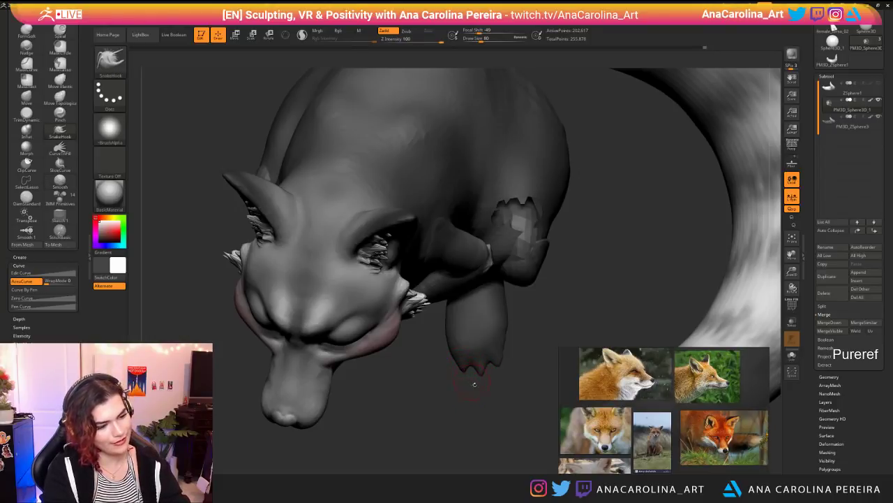
drag(472, 382, 499, 405)
Step: Switch to the Inflat brush, set the draw size to 108, plump up the toes and smooth them
key(b)
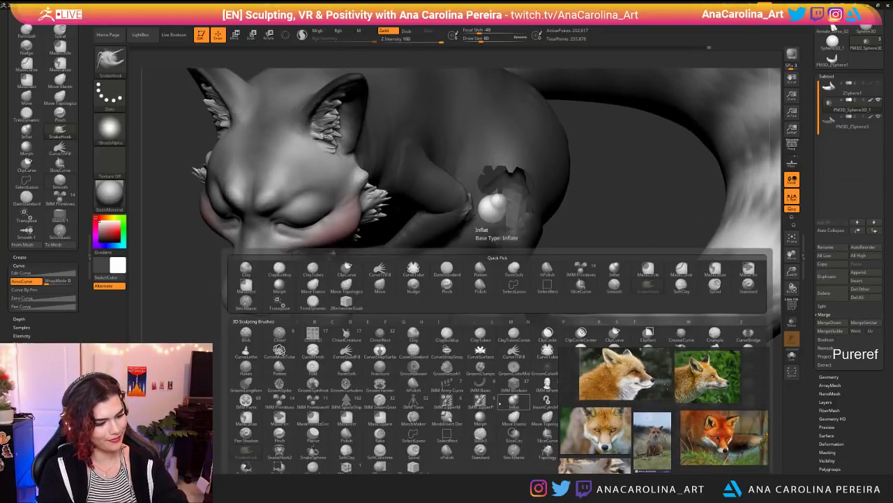
click(516, 285)
key(b)
key(i)
key(n)
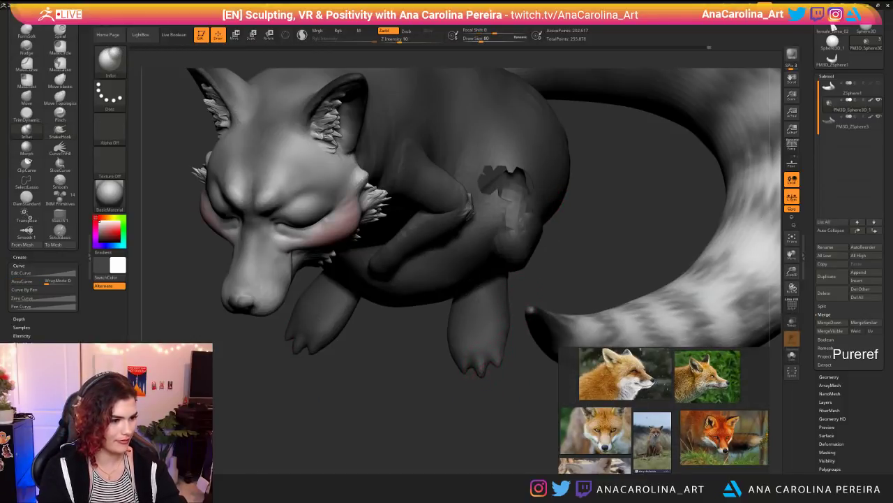
key(bracketright)
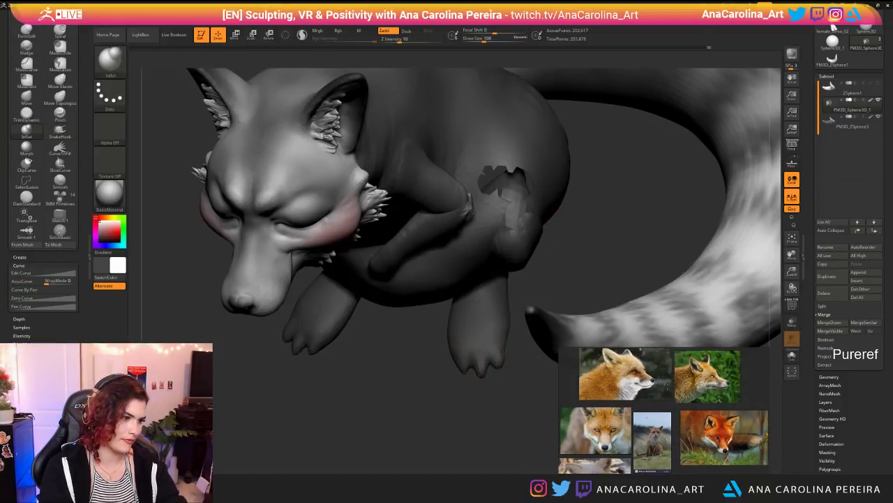
mouse_move(479, 363)
shift+right_down()
mouse_move(480, 419)
mouse_move(475, 359)
mouse_move(502, 343)
mouse_move(528, 353)
mouse_move(524, 307)
shift+right_up()
right_drag(482, 447, 493, 416)
mouse_move(493, 416)
right_down()
mouse_move(517, 447)
mouse_move(518, 419)
mouse_move(500, 417)
right_up()
ctrl+right_drag(499, 418, 497, 450)
right_drag(497, 451, 521, 447)
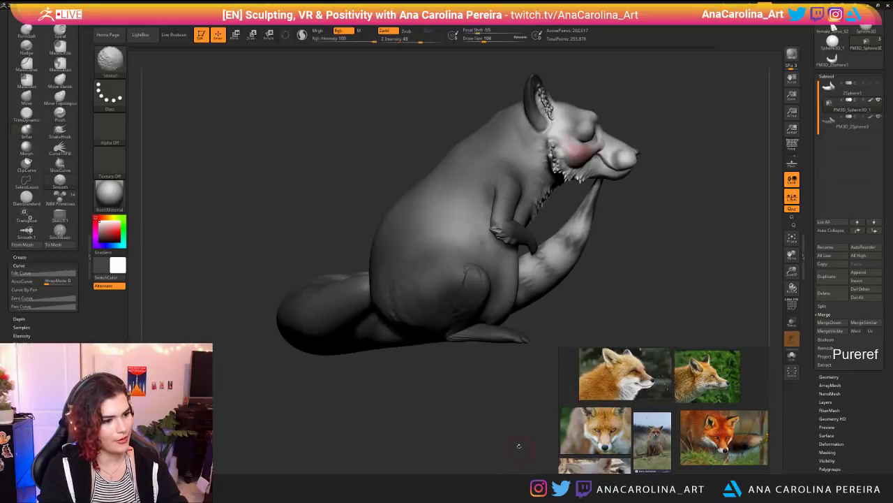
Step: Isolate the feet, mask them, show the whole body again and invert the mask to leave only the feet editable
ctrl+shift+click(507, 338)
mouse_move(507, 279)
ctrl+mouse_down()
mouse_move(561, 319)
mouse_move(395, 296)
ctrl+mouse_up()
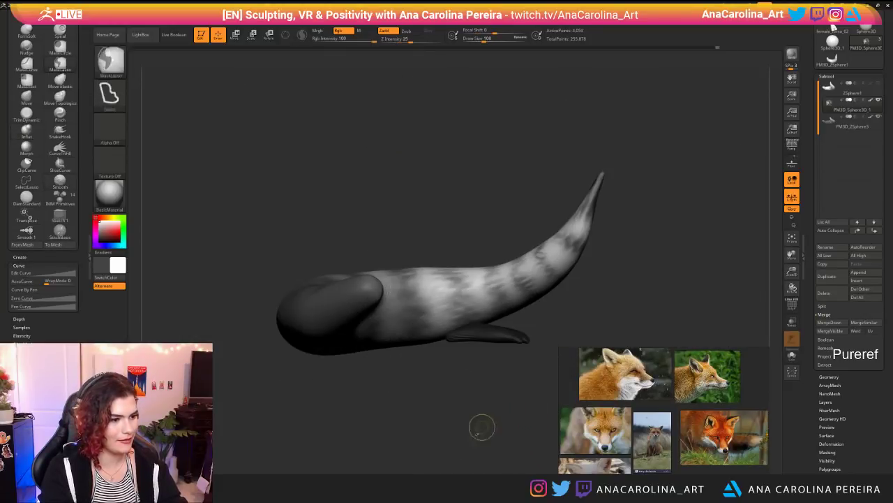
ctrl+shift+click(499, 388)
ctrl+click(504, 389)
Step: Reposition the unmasked feet under the belly with the Move transpose tool, undoing and redoing the shift once
key(w)
drag(494, 333, 559, 333)
right_drag(520, 332, 365, 343)
mouse_move(417, 248)
ctrl+mouse_down()
mouse_move(423, 294)
mouse_move(439, 312)
mouse_move(567, 321)
mouse_move(651, 233)
ctrl+mouse_up()
right_drag(650, 234, 747, 237)
drag(493, 342, 472, 342)
mouse_move(472, 342)
right_down()
mouse_move(384, 342)
mouse_move(482, 342)
right_up()
key(ctrl+z)
drag(492, 342, 474, 342)
right_drag(475, 342, 307, 341)
right_drag(387, 349, 337, 354)
Step: Invert the mask twice, switch to the Move brush and lasso-mask the stray unmasked spots on the belly
key(ctrl+i)
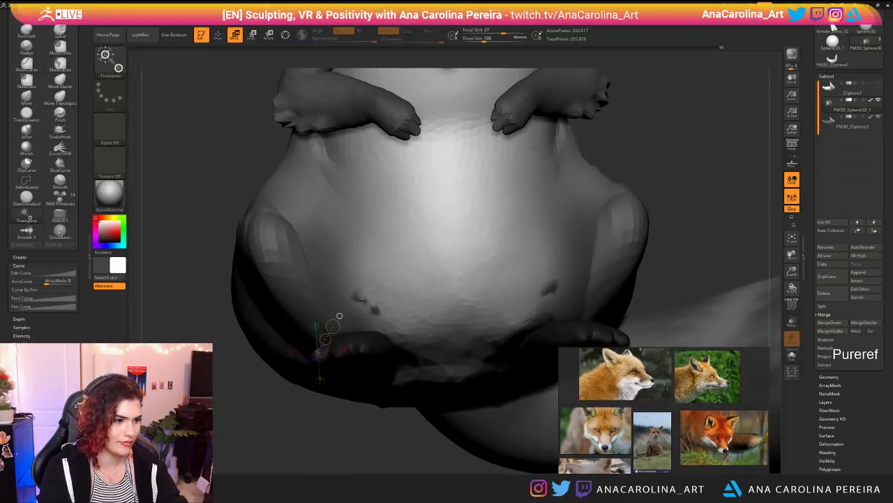
key(ctrl+i)
ctrl+drag(338, 275, 437, 294)
key(b)
key(m)
key(v)
ctrl+drag(339, 268, 416, 243)
key(ctrl)
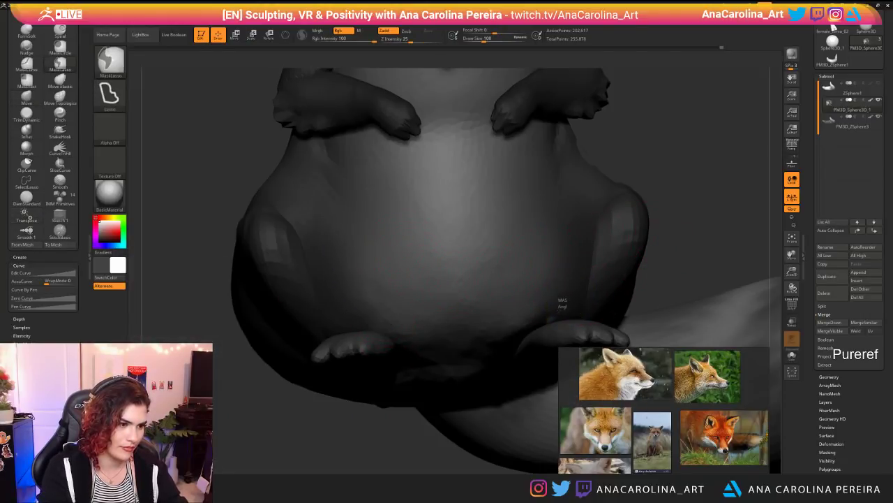
Step: Touch up the body mask on the belly above the other foot, leaving the feet unmasked
mouse_move(554, 307)
right_down()
mouse_move(551, 345)
mouse_move(527, 349)
right_up()
key(ctrl+shift)
mouse_move(482, 419)
ctrl+right_down()
mouse_move(458, 381)
mouse_move(523, 379)
ctrl+right_up()
key(ctrl)
alt+right_drag(590, 326, 494, 351)
right_drag(494, 352, 496, 283)
mouse_move(534, 264)
ctrl+mouse_down()
mouse_move(477, 290)
mouse_move(535, 303)
ctrl+mouse_up()
mouse_move(548, 303)
right_down()
mouse_move(465, 334)
mouse_move(488, 335)
right_up()
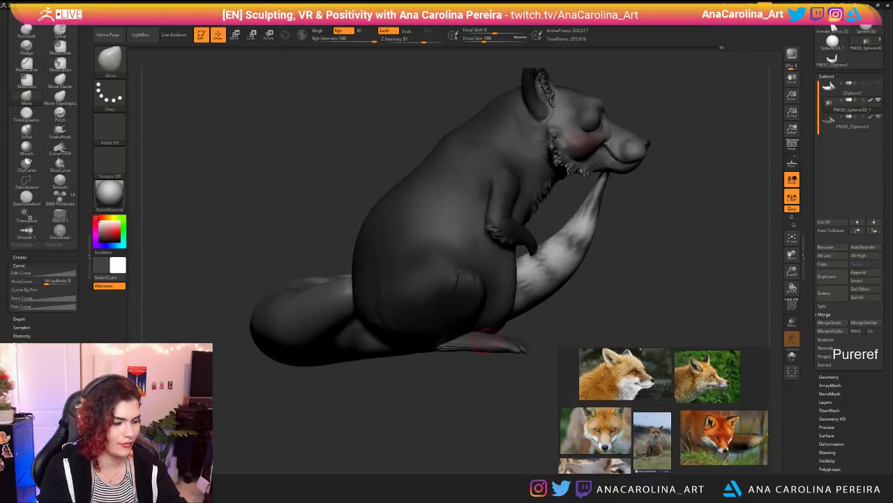
key(w)
mouse_move(490, 346)
mouse_down()
mouse_move(555, 349)
mouse_move(510, 435)
mouse_up()
right_drag(607, 325, 552, 351)
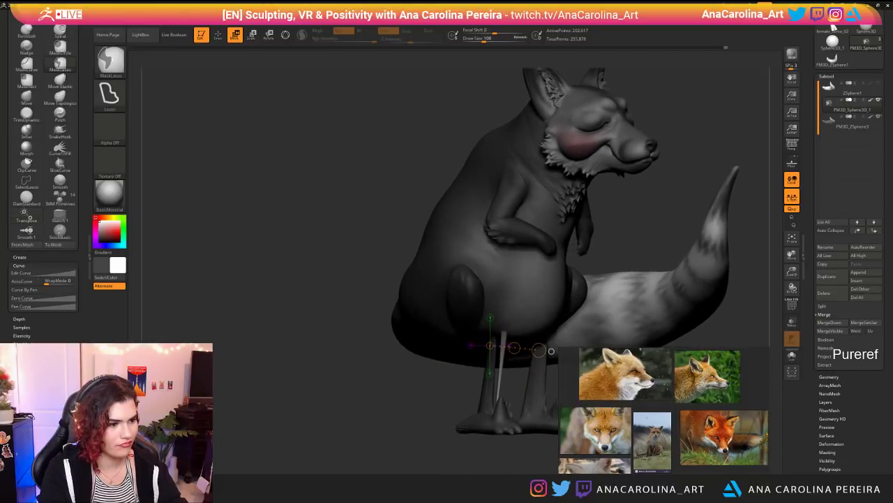
key(ctrl+z)
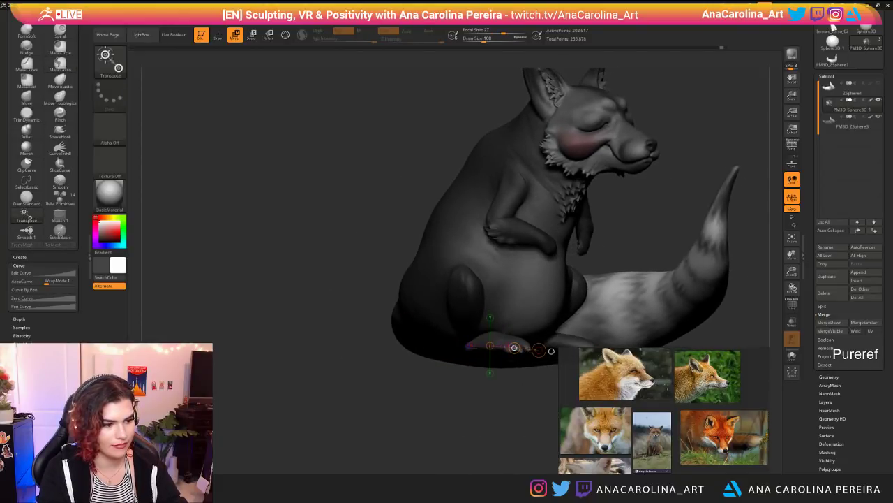
mouse_move(552, 351)
right_down()
mouse_move(551, 298)
mouse_move(558, 345)
mouse_move(614, 349)
mouse_move(514, 361)
right_up()
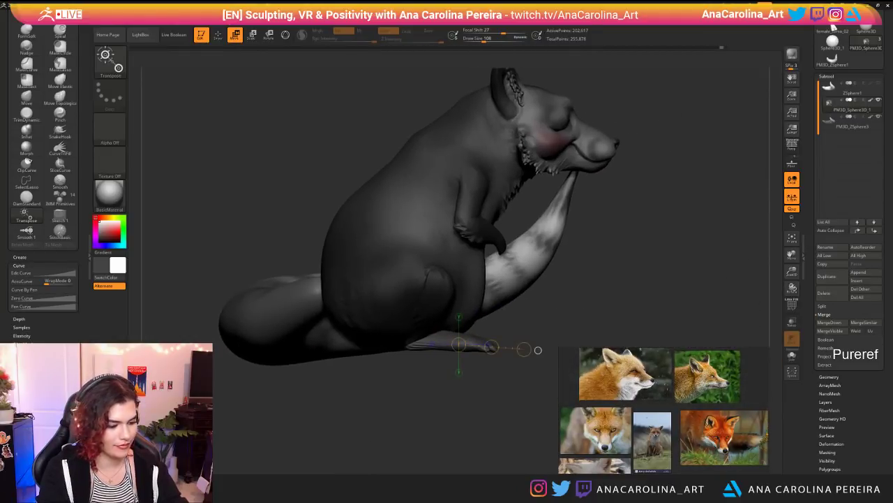
Step: Switch to the SnakeHook brush, set the draw size to 413 and adjust the height and shape of the unmasked feet
key(b)
key(s)
key(h)
key(space)
mouse_move(513, 364)
mouse_down()
mouse_move(530, 362)
mouse_move(493, 353)
mouse_up()
mouse_move(510, 359)
right_down()
mouse_move(513, 293)
mouse_move(518, 328)
right_up()
drag(482, 358, 485, 346)
shift+right_drag(512, 300, 502, 364)
right_drag(536, 389, 418, 392)
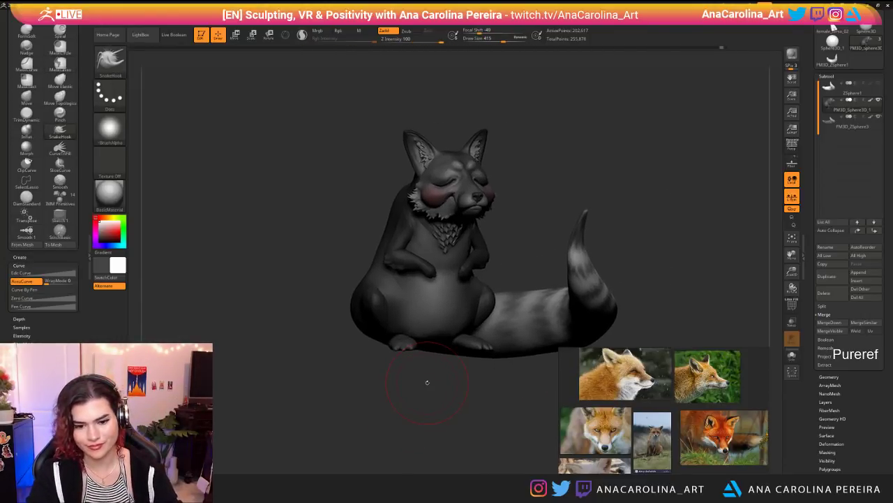
Step: Zoom in on the fox photos in the reference board
scroll(687, 448, up, 2)
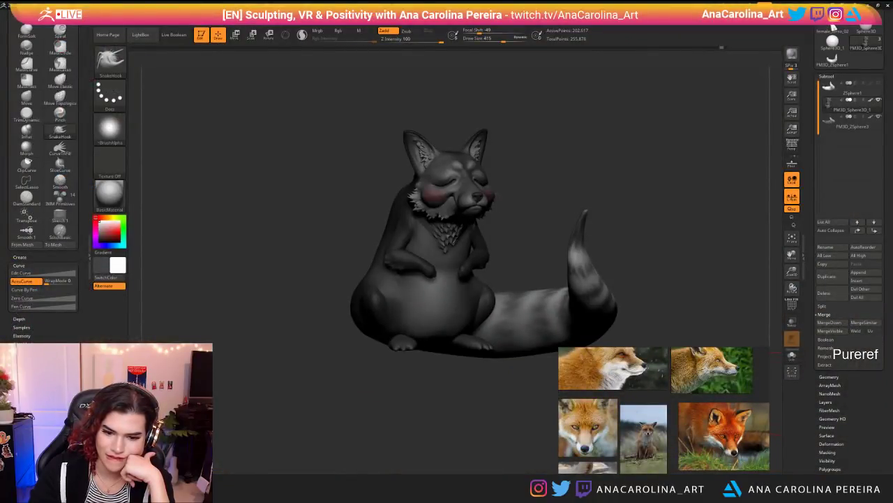
key(super+d)
key(super+d)
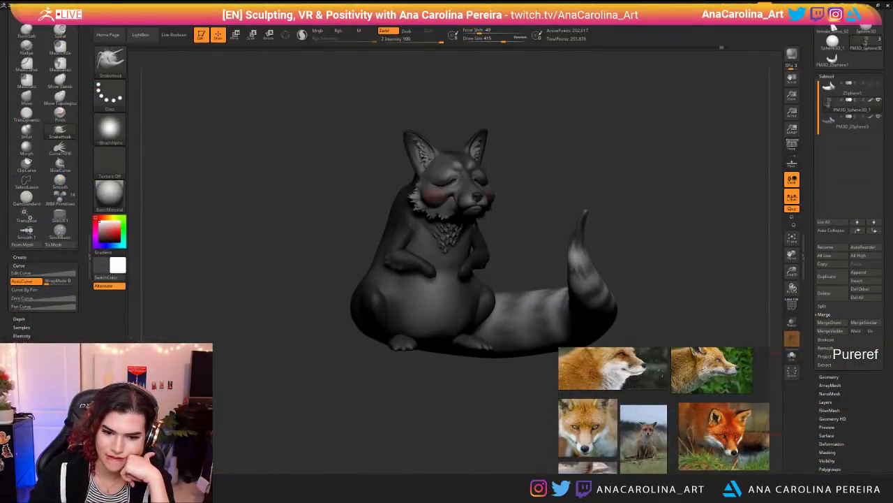
key(alt+Tab)
key(alt+Tab)
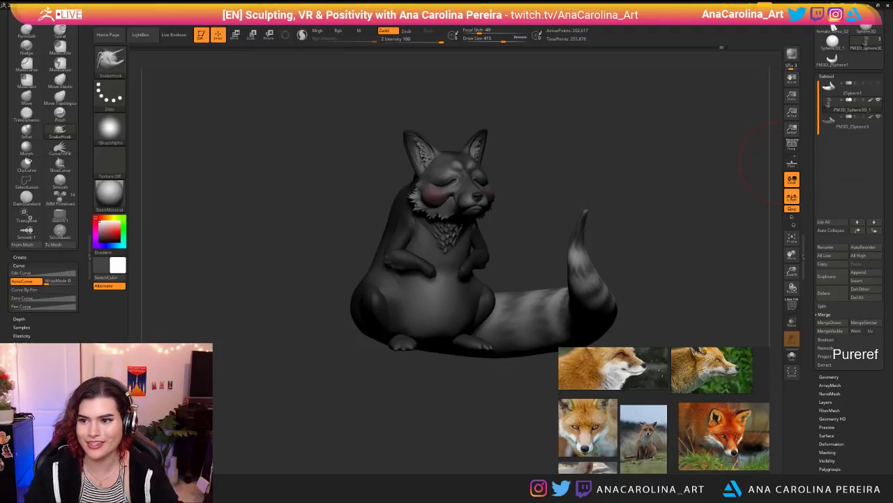
Step: Set the SnakeHook draw size to 525 and adjust the contour of the upper back behind the neck
mouse_move(596, 155)
shift+mouse_down()
mouse_move(659, 195)
mouse_move(680, 195)
shift+mouse_up()
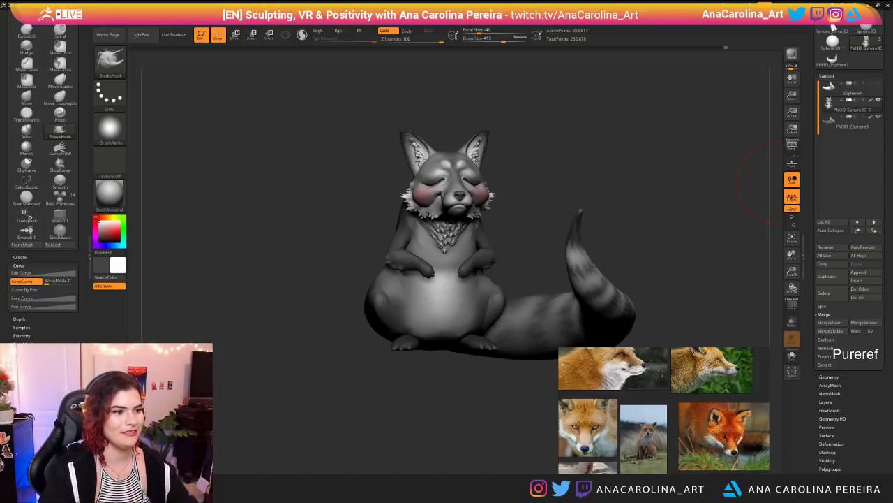
key(space)
mouse_move(614, 125)
mouse_down()
mouse_move(536, 182)
mouse_move(603, 142)
mouse_up()
mouse_move(603, 141)
mouse_down()
mouse_move(558, 148)
mouse_move(750, 152)
mouse_move(719, 149)
mouse_move(698, 171)
mouse_up()
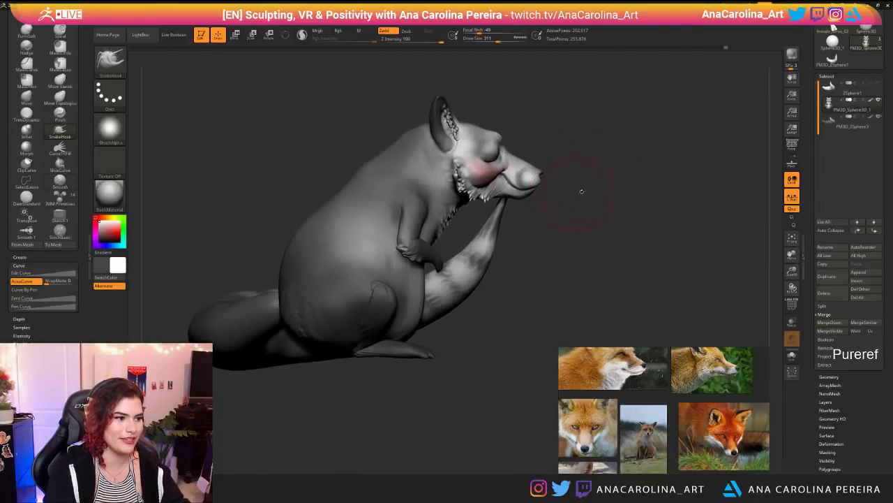
alt+drag(579, 193, 597, 229)
key(b)
key(s)
key(h)
key(space)
drag(406, 139, 417, 138)
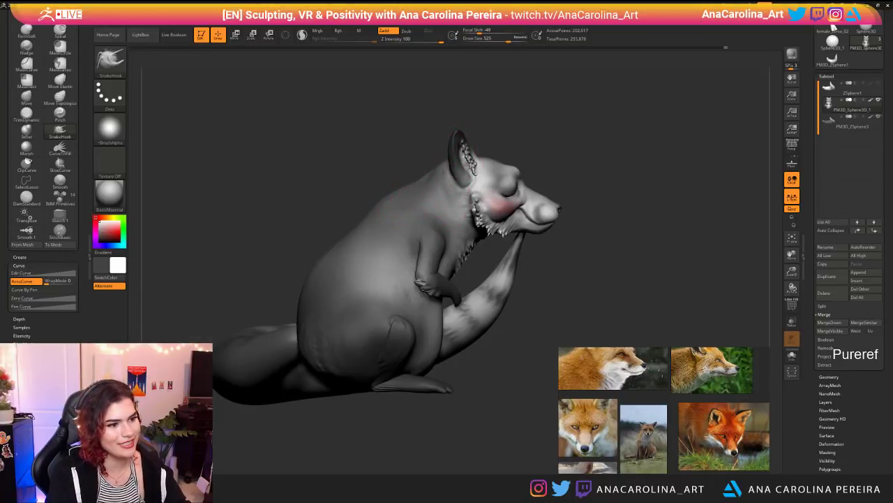
Step: Undo and redo the last back adjustment to compare it, and nudge the upper back's contour inward
key(ctrl+z)
key(ctrl+shift+z)
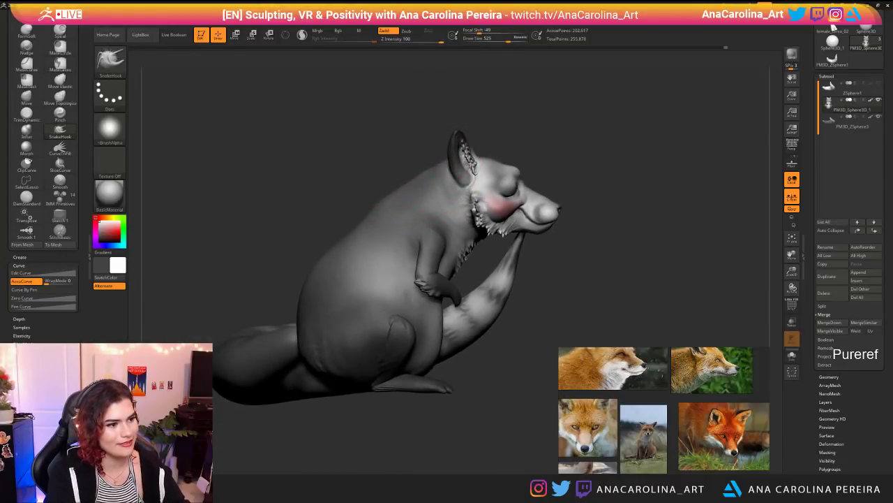
key(shift)
key(shift)
drag(410, 177, 413, 185)
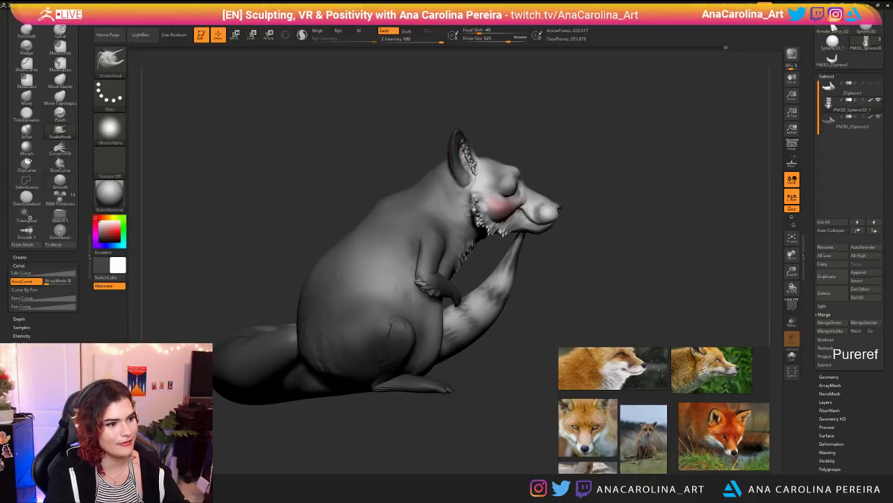
Step: Set the draw size to 602 and reshape the back's contour from the opposite side
drag(628, 161, 411, 146)
shift+drag(471, 151, 467, 185)
key(space)
drag(475, 256, 480, 256)
drag(525, 224, 491, 225)
key(space)
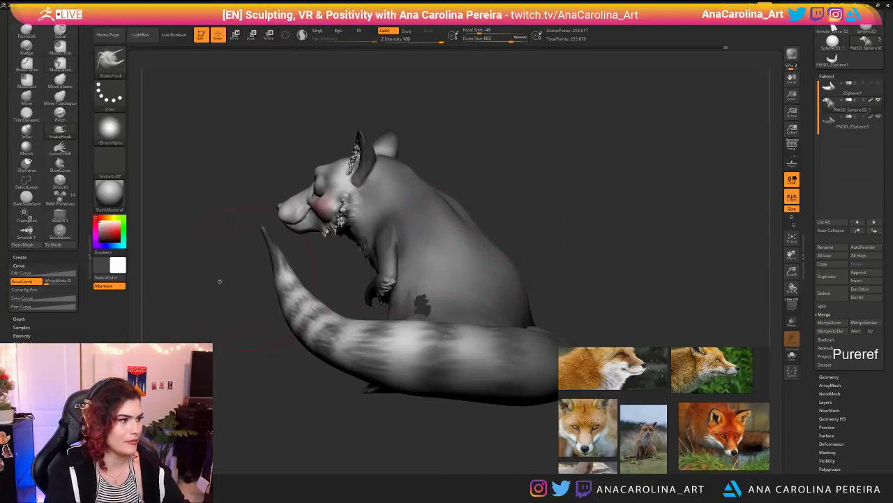
Step: Disable AccuCurve for the SnakeHook brush, leaving Curve By Pen off
click(28, 289)
click(25, 281)
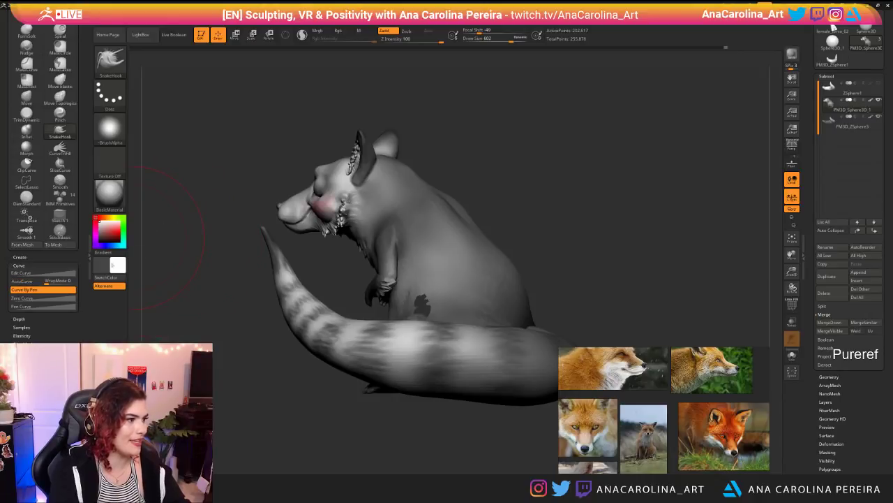
click(29, 290)
Step: Set the draw size to 921 and push the rounded back slightly inward
shift+drag(479, 214, 492, 220)
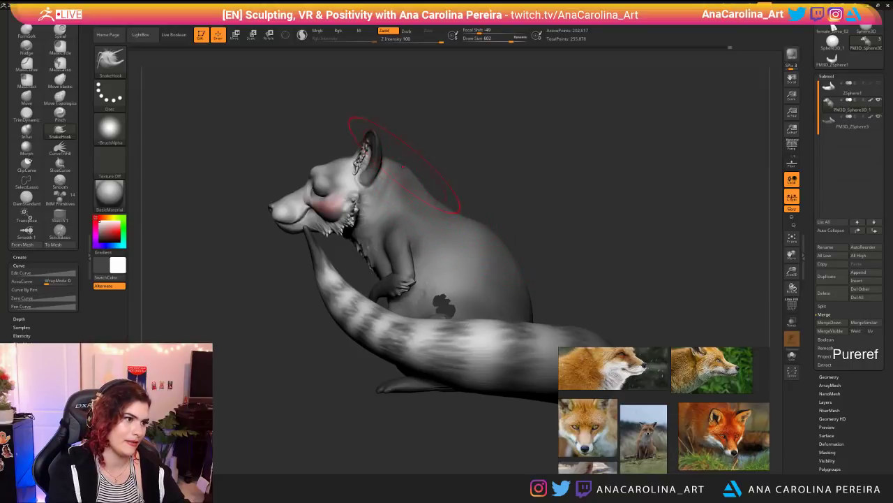
key(space)
drag(451, 258, 464, 259)
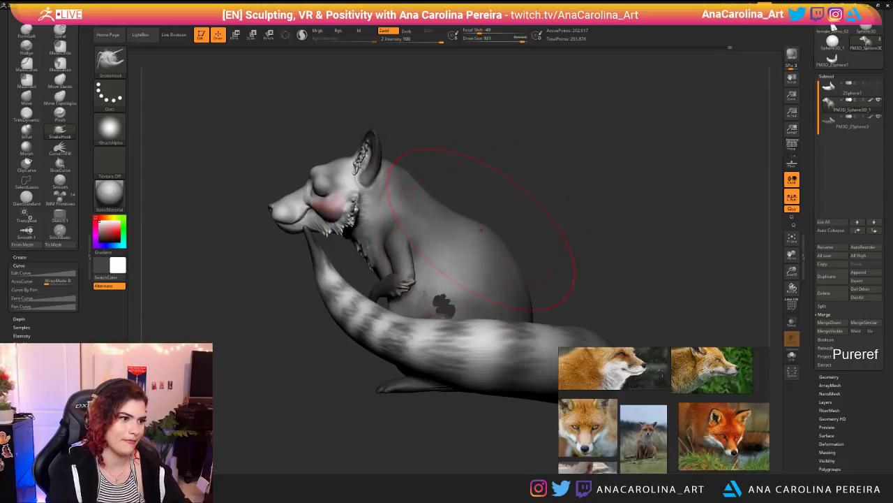
mouse_move(545, 227)
mouse_down()
mouse_move(635, 237)
mouse_move(549, 231)
mouse_move(526, 238)
mouse_up()
Step: Set the draw size to 437 and examine the character's silhouette from the front and the side
key(space)
mouse_move(593, 241)
mouse_down()
mouse_move(533, 255)
mouse_move(562, 255)
mouse_move(588, 231)
mouse_move(573, 209)
mouse_move(599, 210)
mouse_up()
mouse_move(657, 142)
alt+mouse_down()
mouse_move(634, 168)
mouse_move(522, 180)
mouse_move(510, 155)
mouse_move(521, 151)
mouse_move(505, 226)
alt+mouse_up()
key(space)
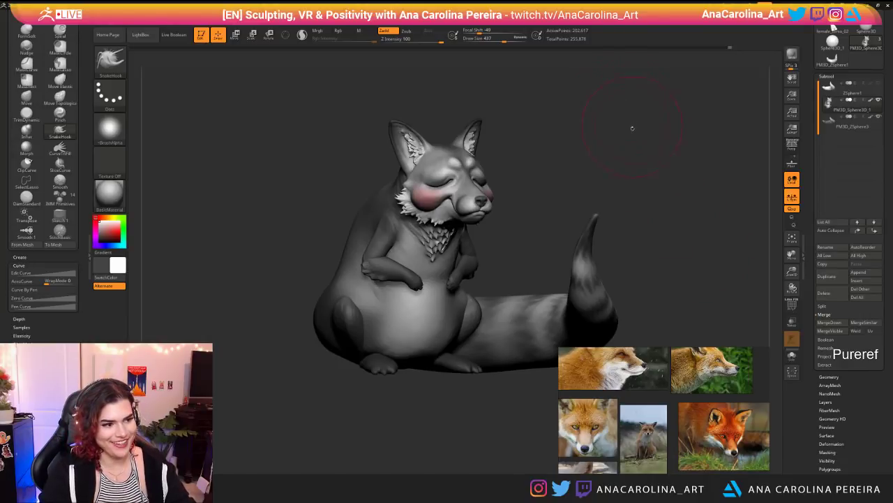
drag(632, 126, 634, 128)
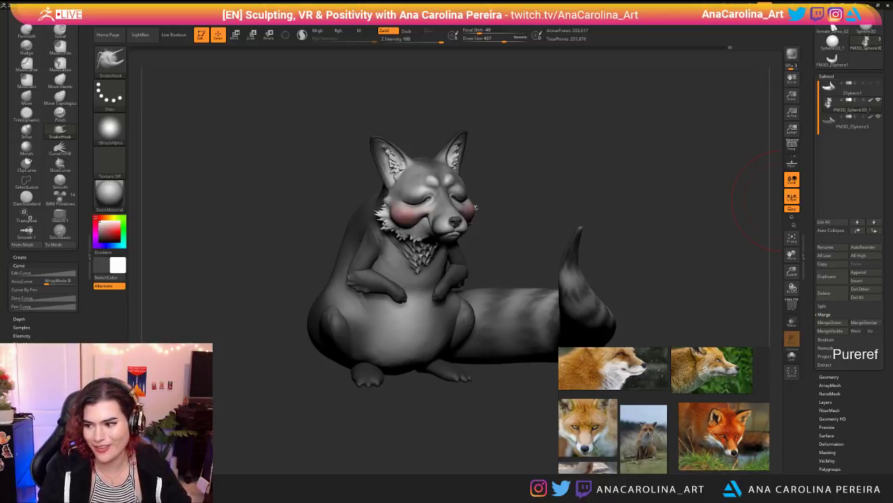
drag(639, 182, 585, 187)
alt+drag(536, 149, 499, 148)
mouse_move(411, 161)
mouse_down()
mouse_move(600, 171)
mouse_move(499, 178)
mouse_move(528, 185)
mouse_move(513, 286)
mouse_up()
Step: Switch to the ClayBuildup brush, set the draw size to 116, fill the crease around the knee and smooth the thigh
key(b)
key(c)
key(b)
key(space)
drag(447, 328, 421, 329)
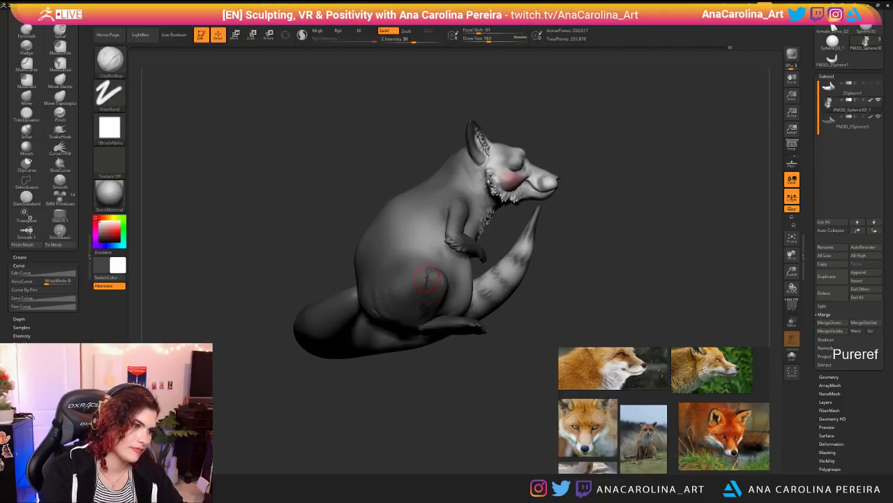
mouse_move(428, 288)
alt+mouse_down()
mouse_move(442, 307)
mouse_move(422, 291)
mouse_move(411, 310)
alt+mouse_up()
key(space)
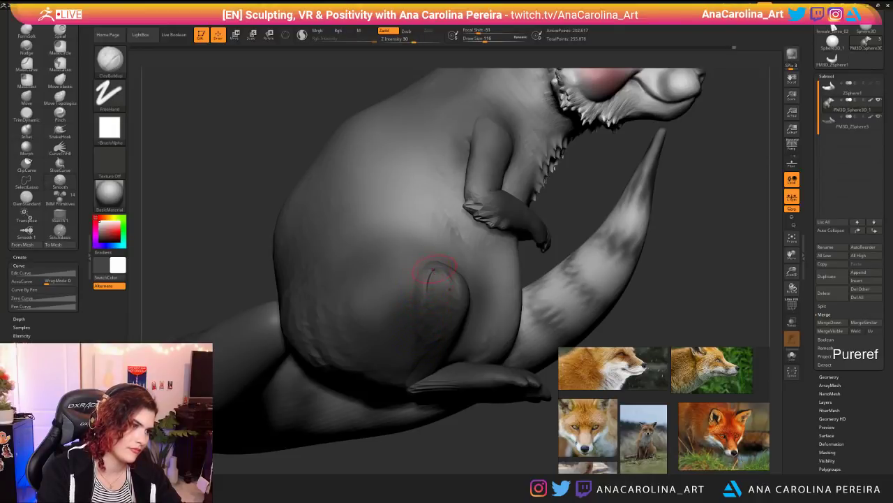
mouse_move(433, 270)
mouse_down()
mouse_move(413, 288)
mouse_move(402, 323)
mouse_up()
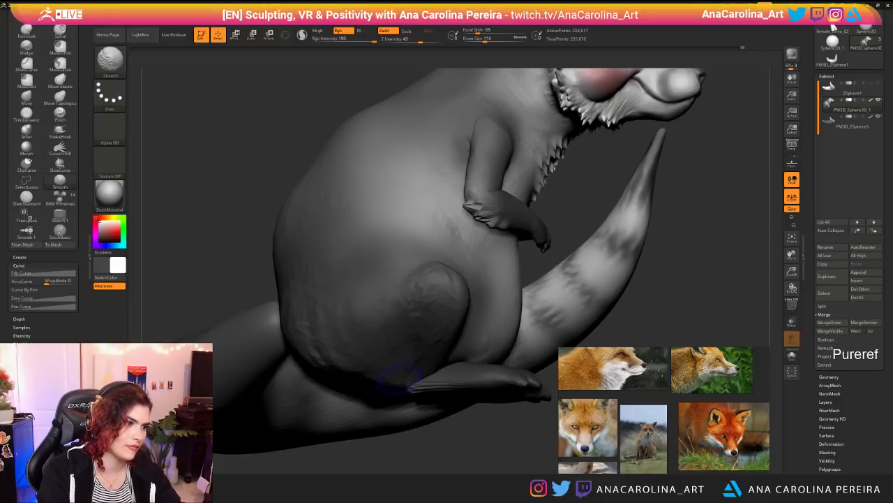
shift+drag(417, 370, 420, 288)
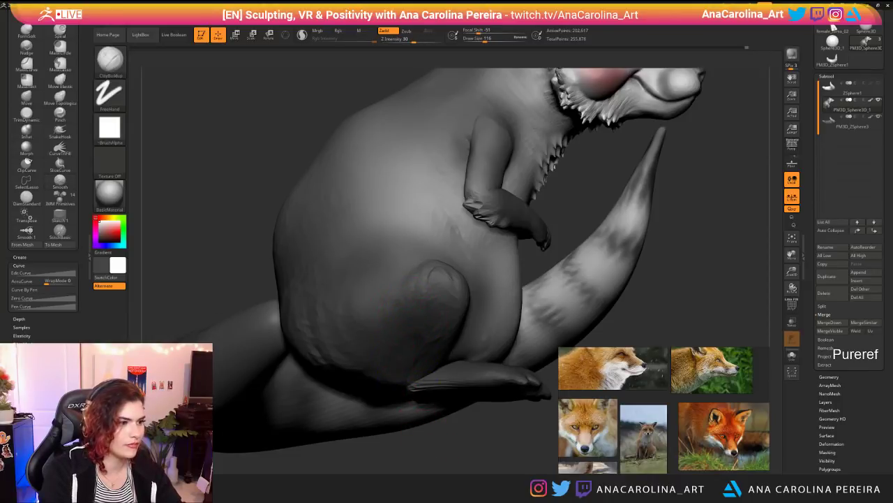
Step: Set the ClayBuildup draw size to 234 and examine the character's thighs and overall proportions from several angles
alt+drag(423, 462, 427, 435)
drag(503, 363, 373, 352)
mouse_move(416, 323)
mouse_down()
mouse_move(429, 361)
mouse_move(417, 305)
mouse_move(418, 321)
mouse_up()
key(space)
key(space)
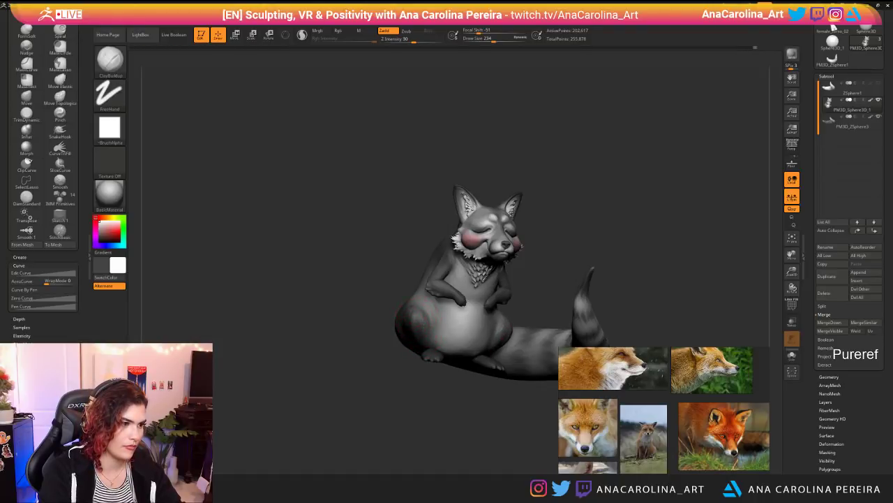
mouse_move(430, 385)
mouse_down()
mouse_move(449, 418)
mouse_move(468, 387)
mouse_move(427, 314)
mouse_up()
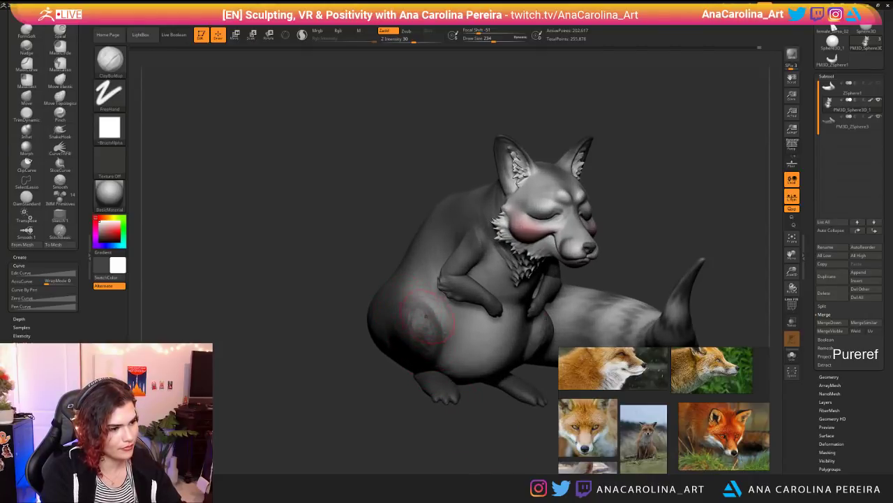
drag(461, 441, 547, 450)
drag(279, 244, 307, 243)
mouse_move(453, 289)
mouse_down()
mouse_move(530, 289)
mouse_move(519, 270)
mouse_move(539, 268)
mouse_move(508, 271)
mouse_move(503, 281)
mouse_up()
Step: Switch to the SnakeHook brush, set the draw size to 823, try pulling the back outward and undo the stroke
key(b)
click(513, 285)
key(s)
key(s)
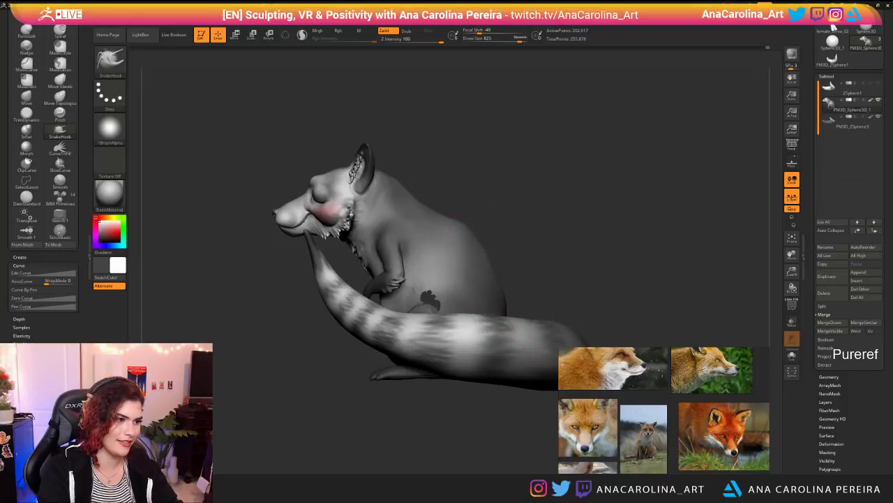
mouse_move(462, 233)
mouse_down()
mouse_move(406, 198)
mouse_move(418, 166)
mouse_move(485, 75)
mouse_move(649, 145)
mouse_move(615, 262)
mouse_move(650, 275)
mouse_move(753, 265)
mouse_move(726, 233)
mouse_move(593, 195)
mouse_up()
key(ctrl+z)
Step: Set the SnakeHook draw size to 567 and pull large wing shapes out of both sides of the back
key(space)
mouse_move(504, 203)
mouse_down()
mouse_move(426, 199)
mouse_move(475, 197)
mouse_move(457, 170)
mouse_move(462, 112)
mouse_move(526, 84)
mouse_move(578, 136)
mouse_move(572, 219)
mouse_move(540, 202)
mouse_up()
mouse_move(463, 183)
mouse_down()
mouse_move(488, 178)
mouse_move(509, 229)
mouse_move(581, 328)
mouse_move(545, 284)
mouse_up()
mouse_move(366, 262)
mouse_down()
mouse_move(349, 319)
mouse_move(350, 385)
mouse_move(327, 424)
mouse_up()
drag(508, 264, 574, 271)
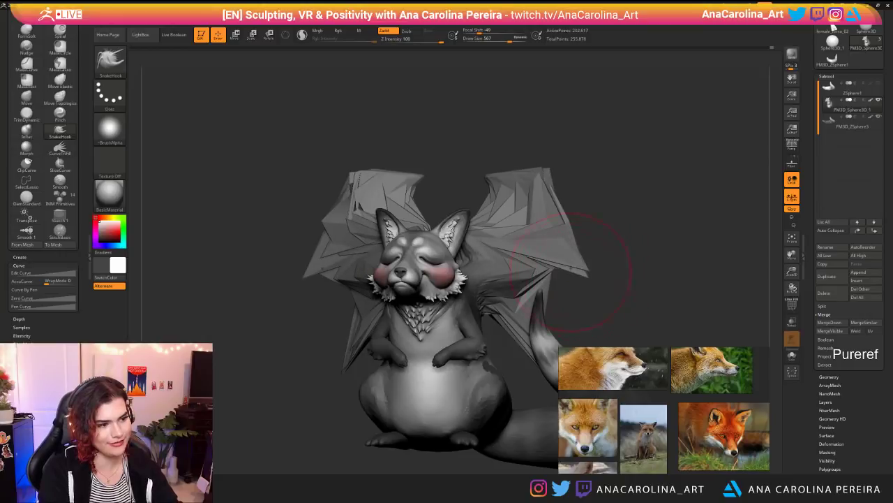
drag(546, 229, 585, 258)
mouse_move(552, 209)
mouse_down()
mouse_move(589, 203)
mouse_move(576, 134)
mouse_up()
mouse_move(621, 192)
alt+mouse_down()
mouse_move(595, 176)
mouse_move(580, 201)
mouse_move(601, 198)
mouse_move(638, 255)
alt+mouse_up()
Step: Undo all the strokes that formed the wings on the back
key(ctrl+z)
key(ctrl+z)
key(ctrl+z)
key(ctrl+z)
key(ctrl+z)
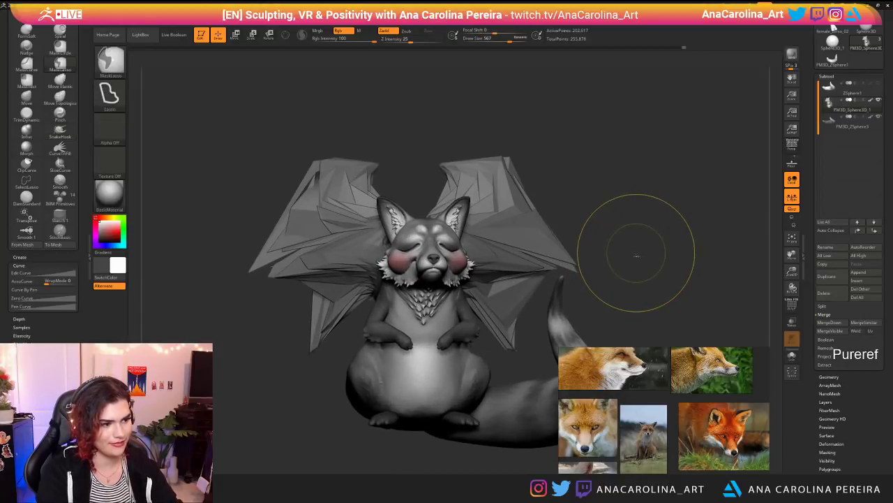
key(ctrl+z)
key(ctrl+z)
key(ctrl+z)
key(ctrl+z)
key(ctrl+z)
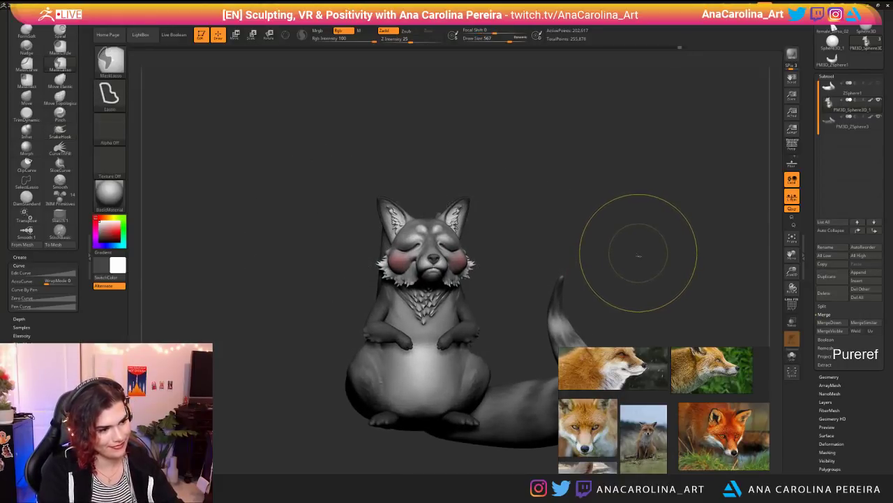
alt+drag(625, 224, 613, 168)
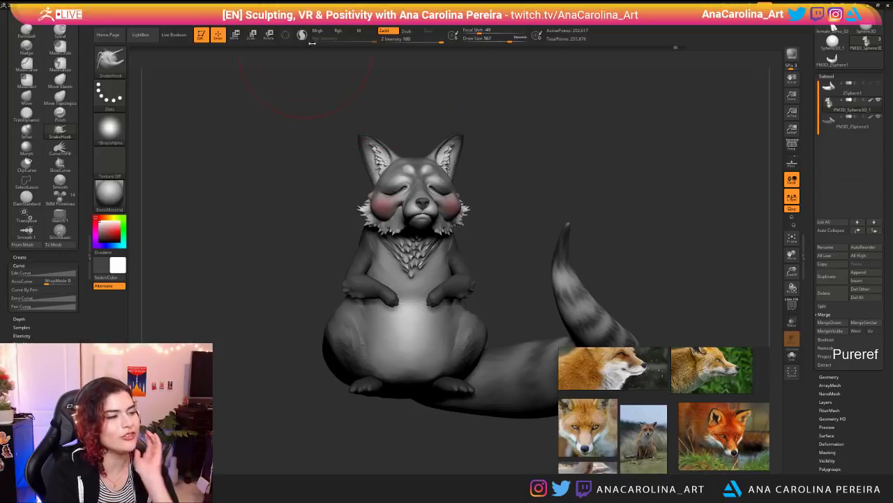
Step: Open the Preview Shadows render settings and adjust the ObjShadow strength
click(382, 14)
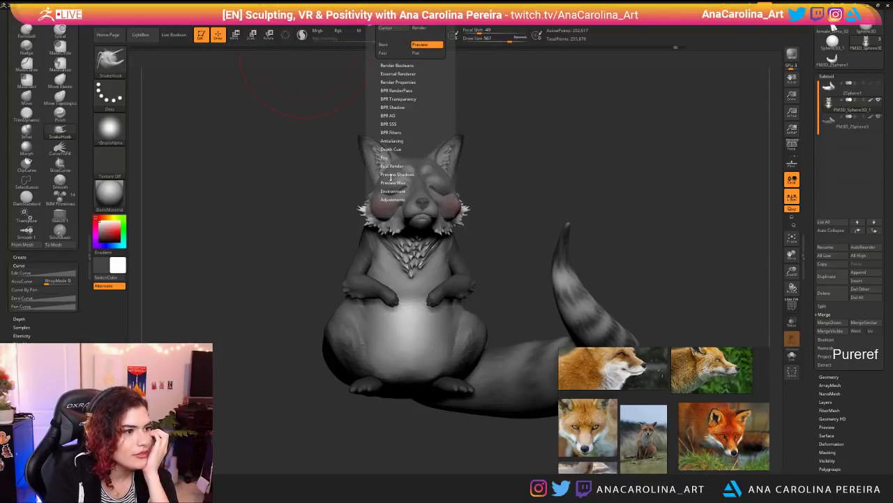
click(392, 174)
click(384, 182)
click(384, 181)
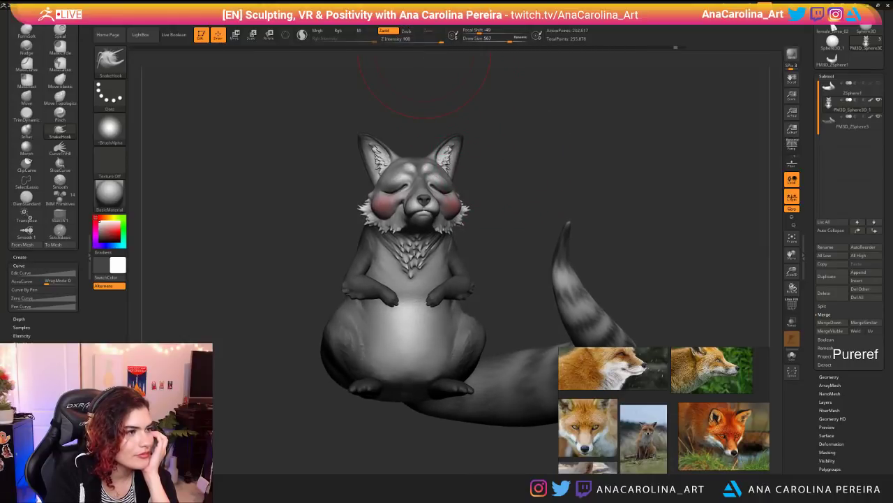
Step: Refine the preview's ObjShadow strength, set the shadow length to 23 and adjust the shadow slope
click(386, 20)
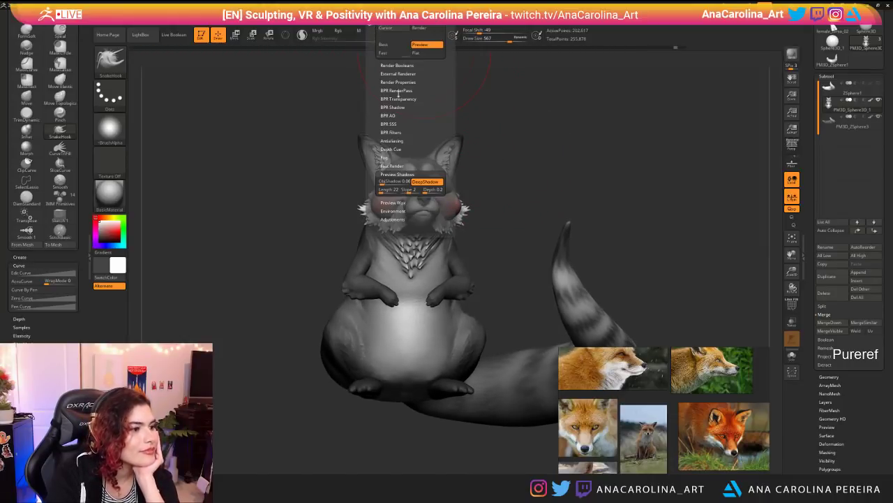
click(380, 181)
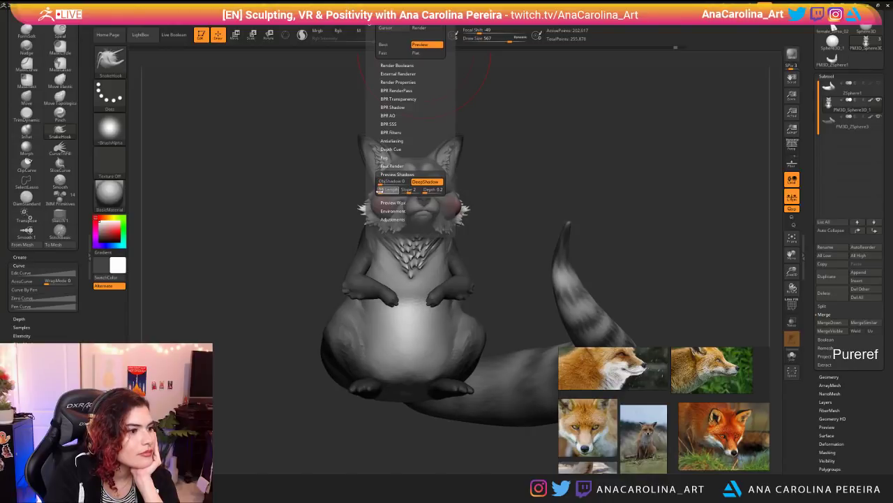
drag(397, 193, 385, 192)
click(383, 184)
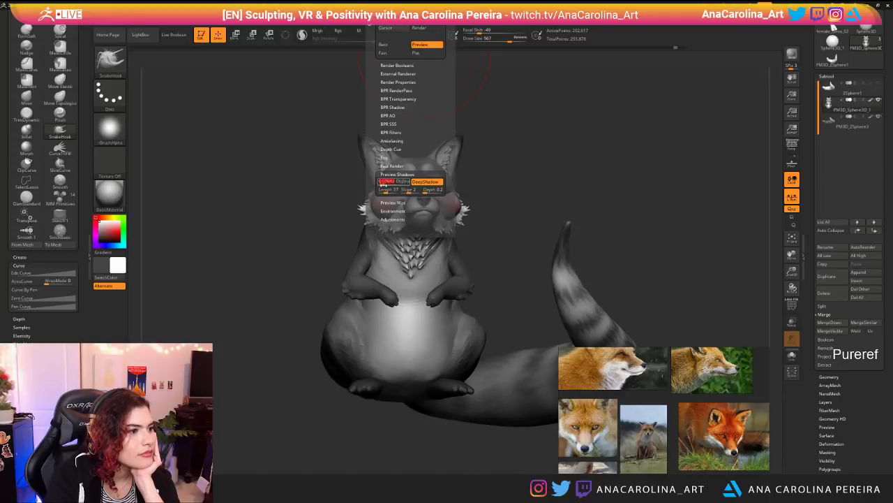
click(383, 190)
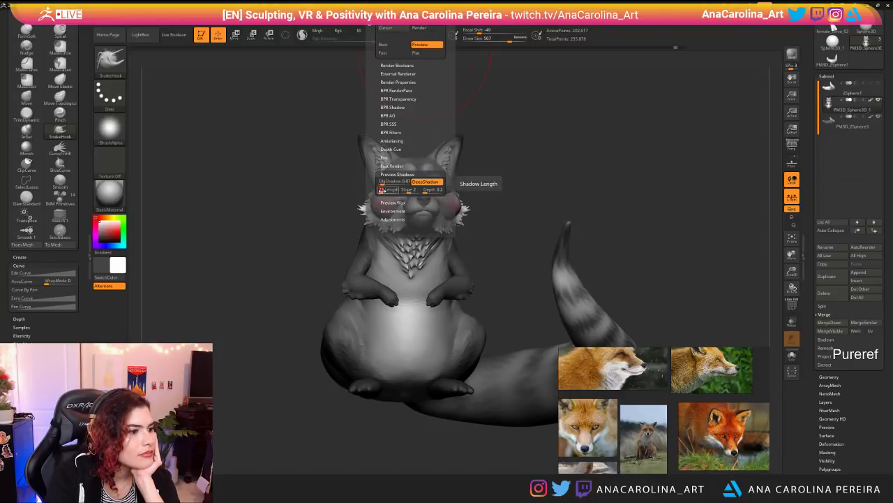
drag(473, 100, 485, 92)
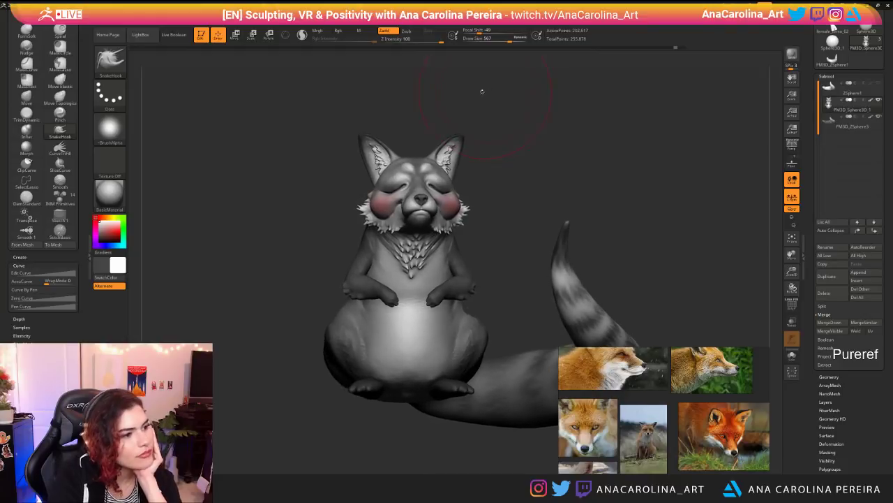
click(388, 16)
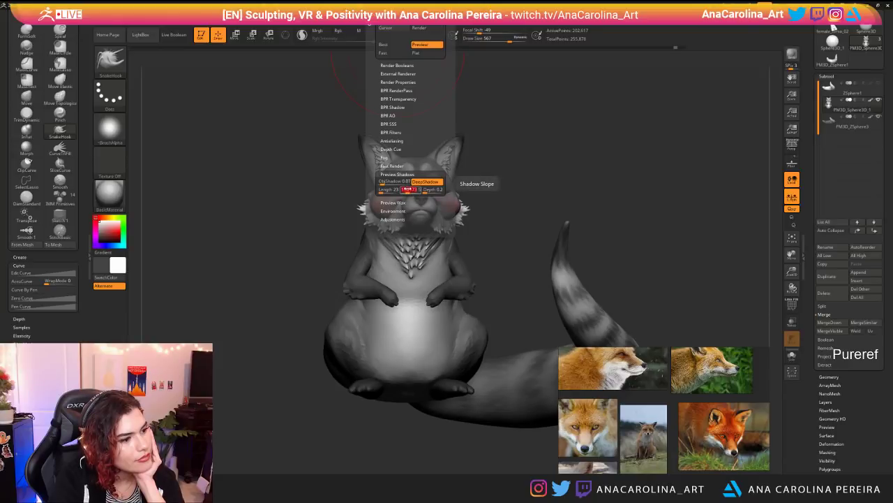
drag(409, 189, 416, 189)
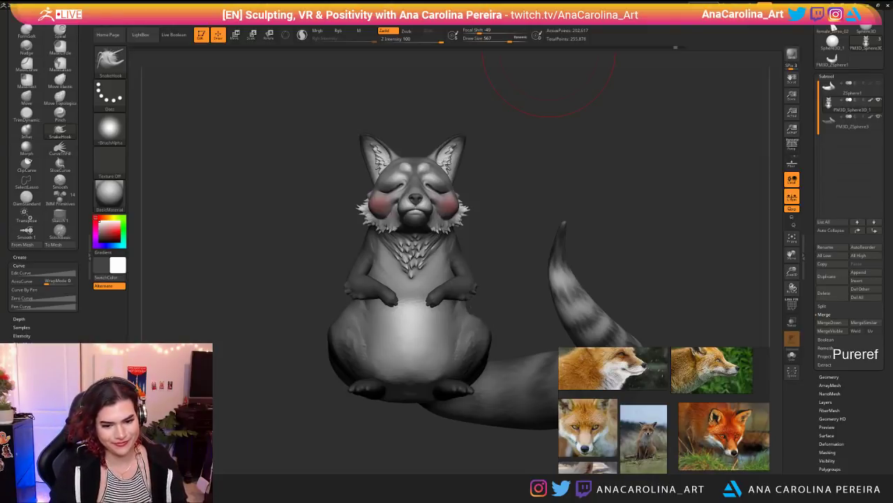
Step: Select the SnakeHook brush and make the tail the active subtool
mouse_move(415, 183)
right_down()
mouse_move(546, 167)
mouse_move(688, 168)
mouse_move(408, 176)
mouse_move(422, 176)
mouse_move(423, 132)
mouse_move(217, 138)
right_up()
right_drag(419, 144, 217, 147)
mouse_move(667, 157)
ctrl+right_down()
mouse_move(667, 201)
mouse_move(633, 171)
ctrl+right_up()
key(b)
key(s)
key(h)
alt+click(509, 259)
Step: Increase the SnakeHook draw size to 1000 for the tail and view it from the side and rear
key(space)
drag(495, 260, 491, 245)
key(space)
drag(517, 291, 525, 292)
key(space)
key(space)
mouse_move(586, 293)
mouse_down()
mouse_move(481, 287)
mouse_move(497, 287)
mouse_up()
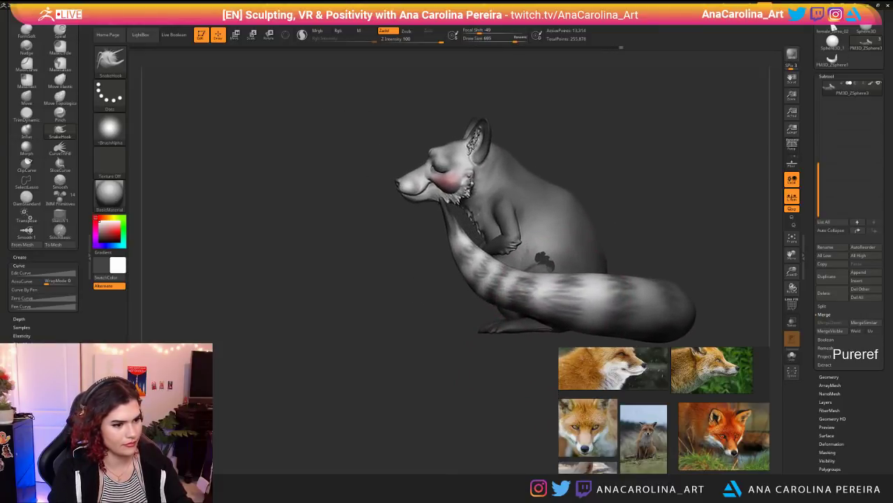
alt+drag(481, 412, 475, 372)
shift+drag(475, 372, 468, 373)
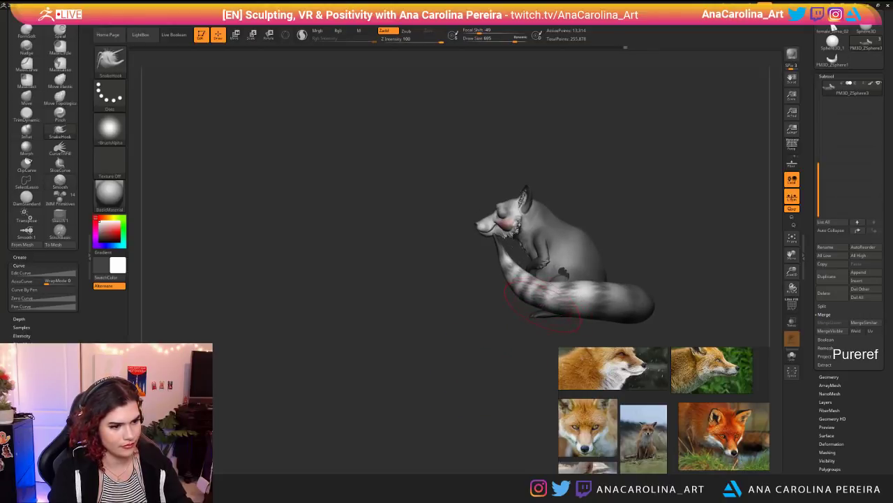
alt+drag(534, 352, 487, 353)
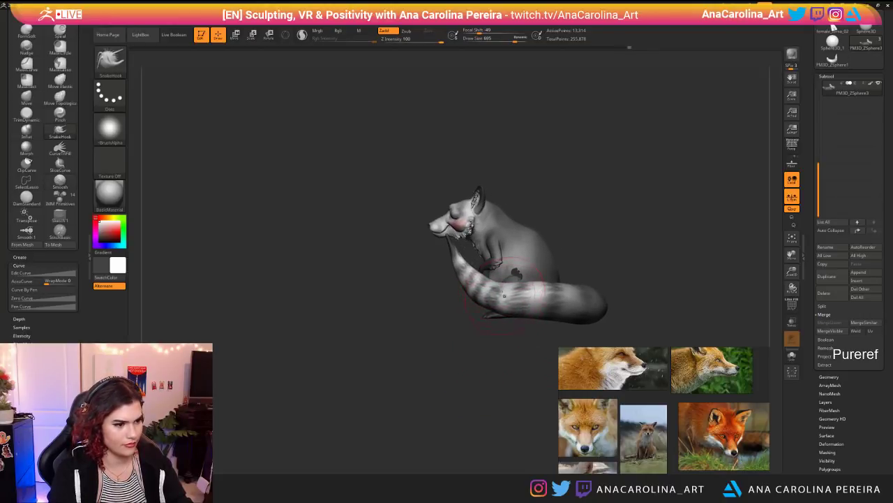
alt+drag(540, 331, 502, 321)
key(space)
mouse_move(588, 300)
mouse_down()
mouse_move(515, 311)
mouse_move(529, 312)
mouse_up()
key(space)
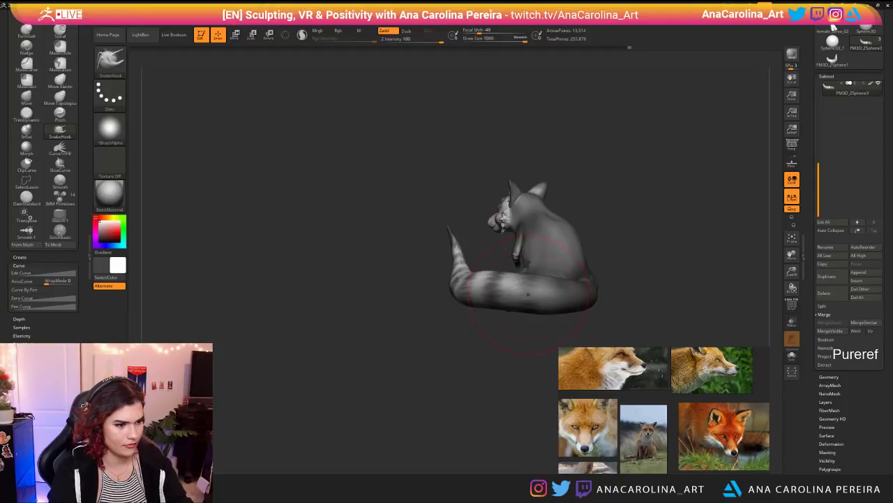
key(space)
key(space)
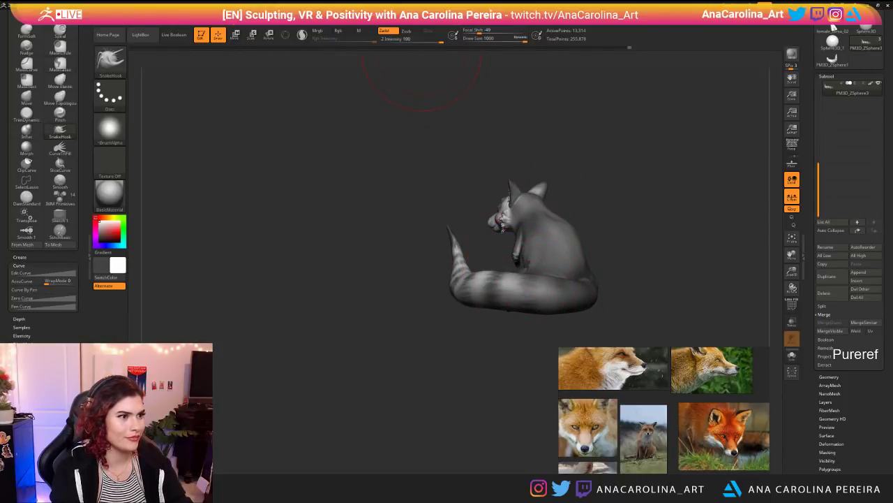
Step: Try to unify the model's scale with Scale Master's ZBrush Scale Unify and dismiss the message
mouse_move(493, 14)
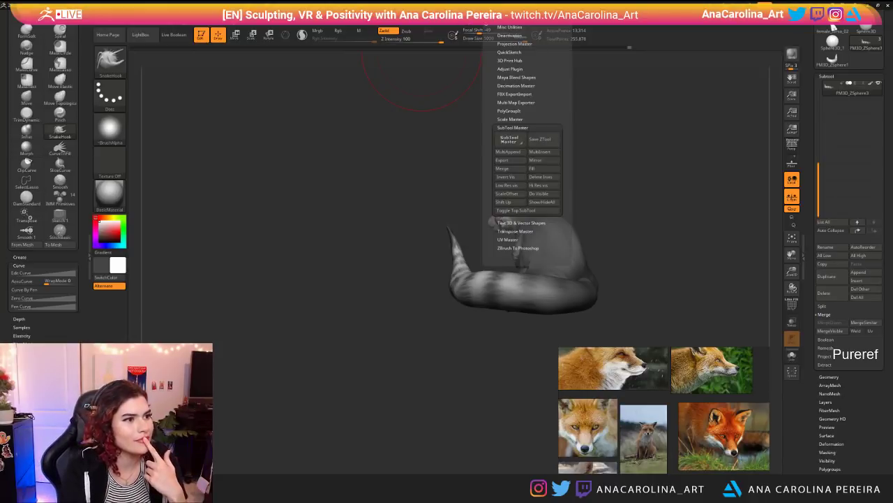
click(520, 119)
click(520, 119)
click(522, 118)
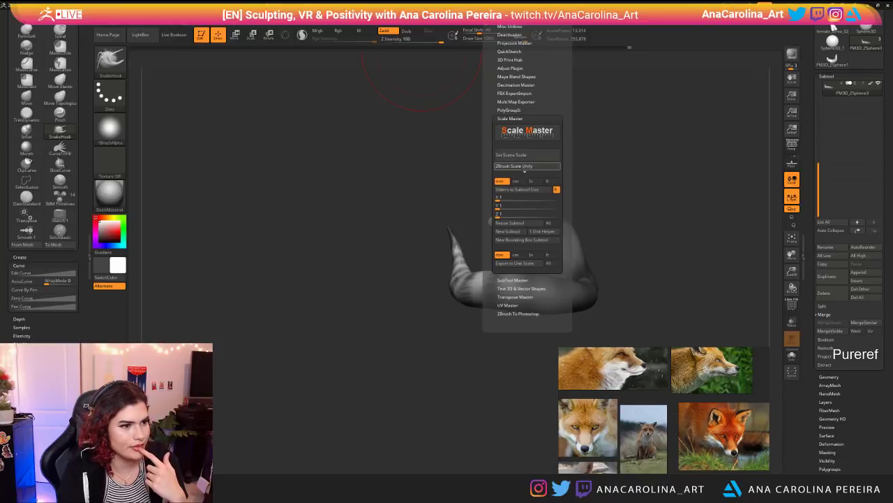
click(525, 166)
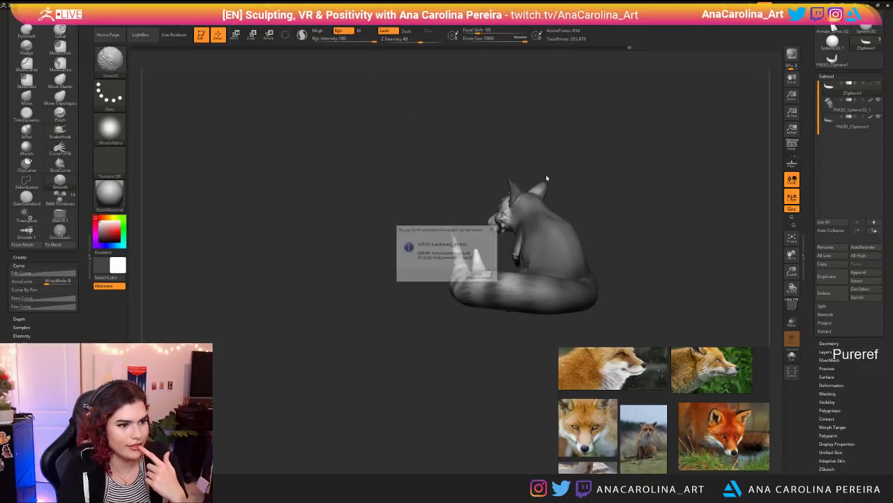
click(484, 276)
Step: Make the tail the active subtool again and rotate it slightly downward in the front view
mouse_move(565, 202)
mouse_down()
mouse_move(602, 216)
mouse_move(623, 284)
mouse_move(604, 255)
mouse_move(598, 262)
mouse_move(638, 271)
mouse_move(602, 210)
mouse_move(583, 199)
mouse_move(534, 218)
mouse_up()
mouse_move(585, 176)
shift+mouse_down()
mouse_move(576, 293)
mouse_move(565, 294)
mouse_move(588, 305)
mouse_move(548, 303)
mouse_move(569, 319)
mouse_move(536, 305)
mouse_move(492, 329)
shift+mouse_up()
alt+click(569, 293)
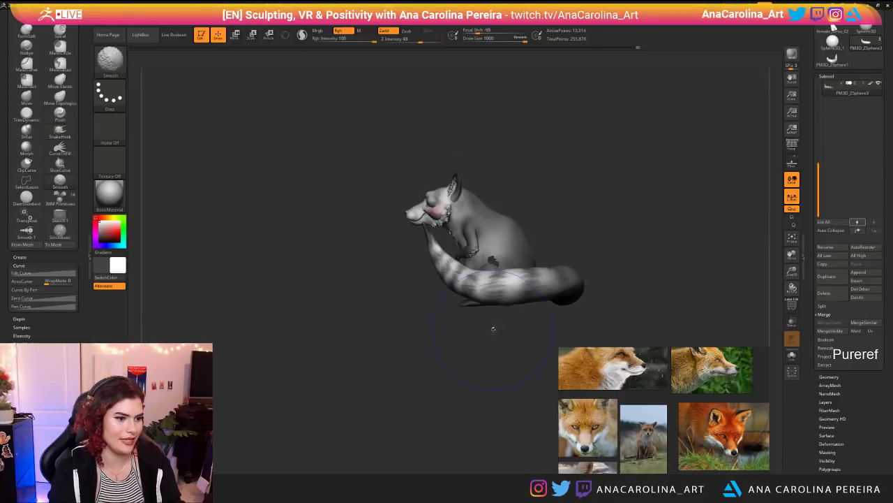
drag(552, 322, 529, 302)
mouse_move(540, 271)
shift+mouse_down()
mouse_move(527, 271)
mouse_move(568, 282)
mouse_move(597, 246)
shift+mouse_up()
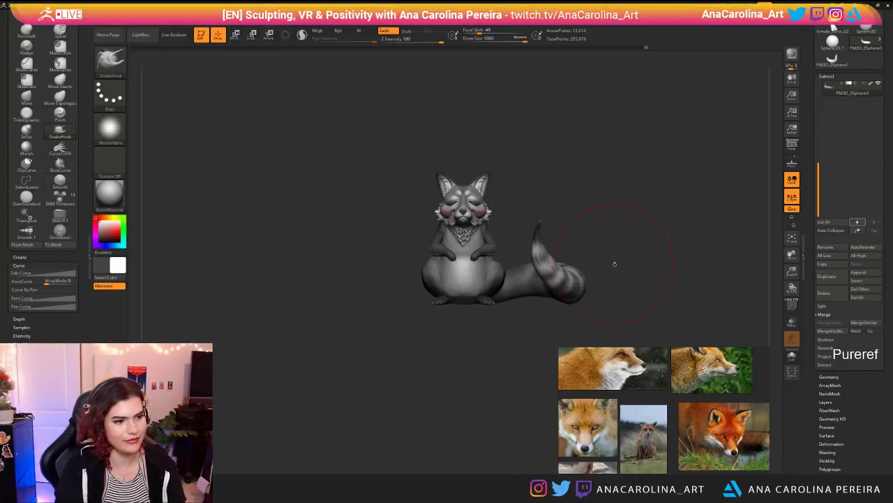
key(space)
key(r)
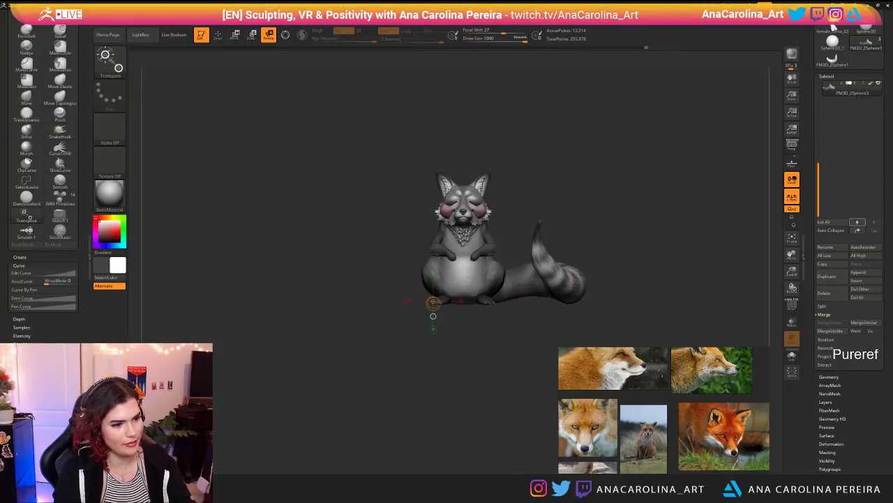
drag(538, 280, 574, 277)
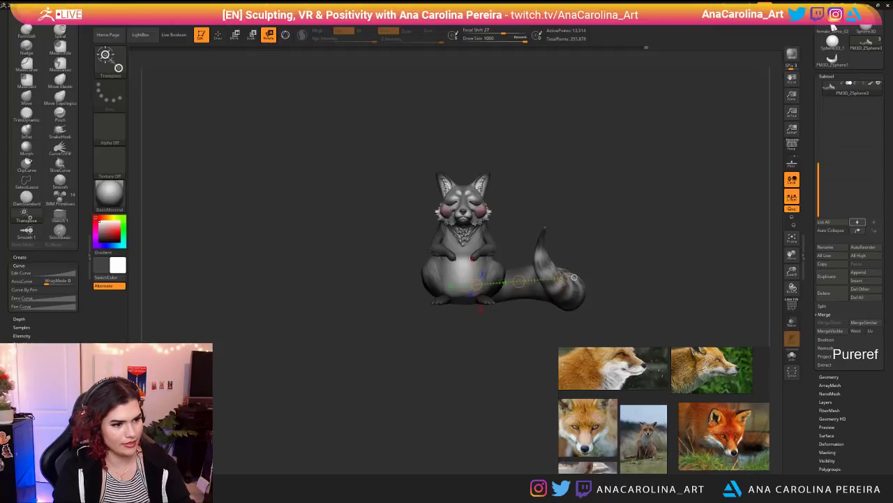
Step: Adjust the tail's curled end with the SnakeHook brush, using draw sizes 460 and 576
key(b)
key(s)
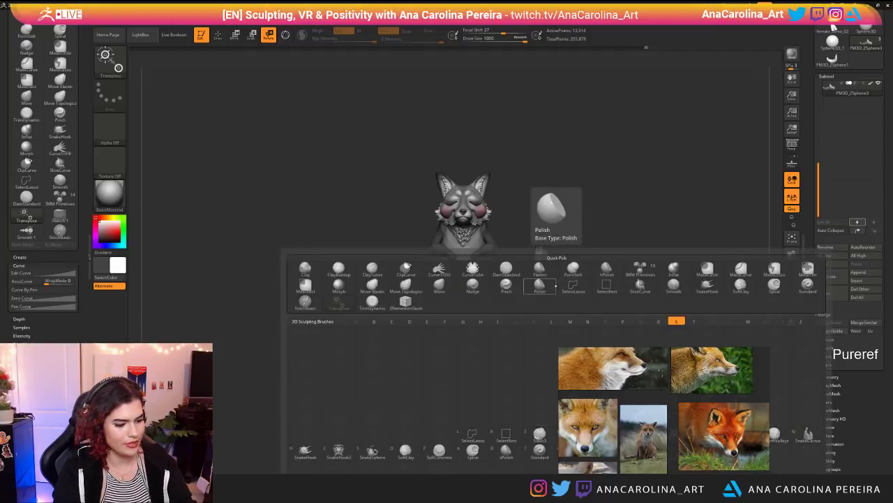
key(h)
drag(559, 288, 556, 287)
drag(606, 256, 618, 263)
key(s)
key(space)
drag(558, 259, 531, 259)
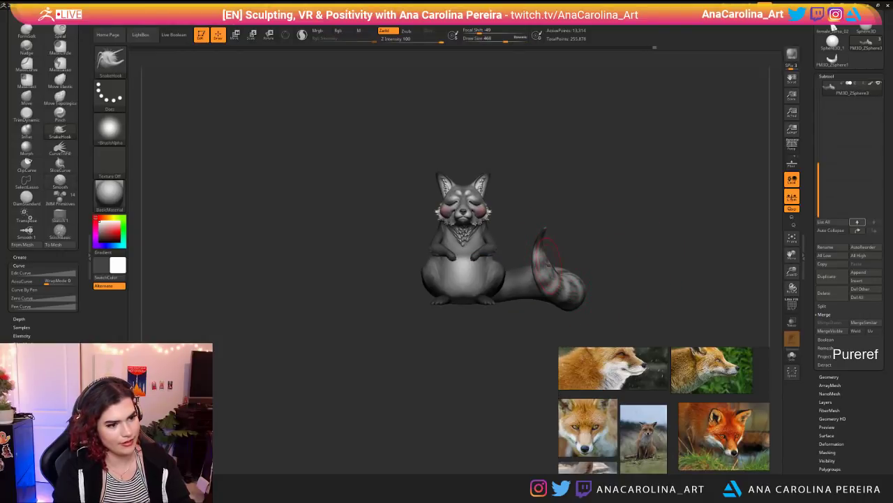
drag(628, 244, 467, 251)
key(space)
mouse_move(620, 312)
mouse_down()
mouse_move(607, 299)
mouse_move(562, 326)
mouse_move(554, 321)
mouse_move(504, 394)
mouse_up()
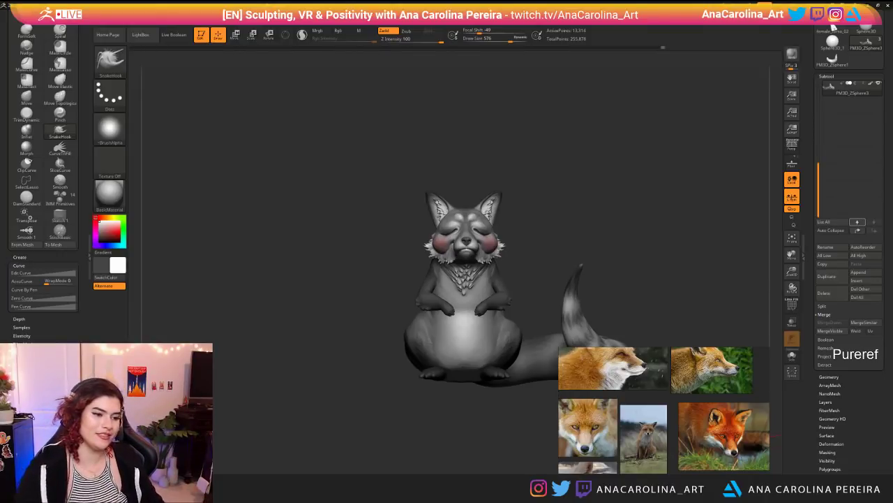
Step: Make the body the active subtool and set the SnakeHook draw size to 128
drag(518, 201, 594, 135)
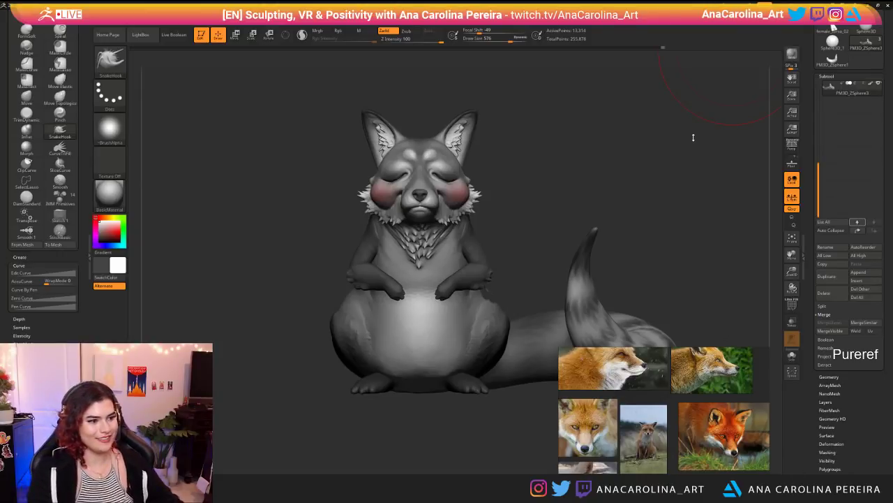
drag(706, 153, 743, 167)
mouse_move(691, 186)
mouse_down()
mouse_move(681, 188)
mouse_move(685, 179)
mouse_up()
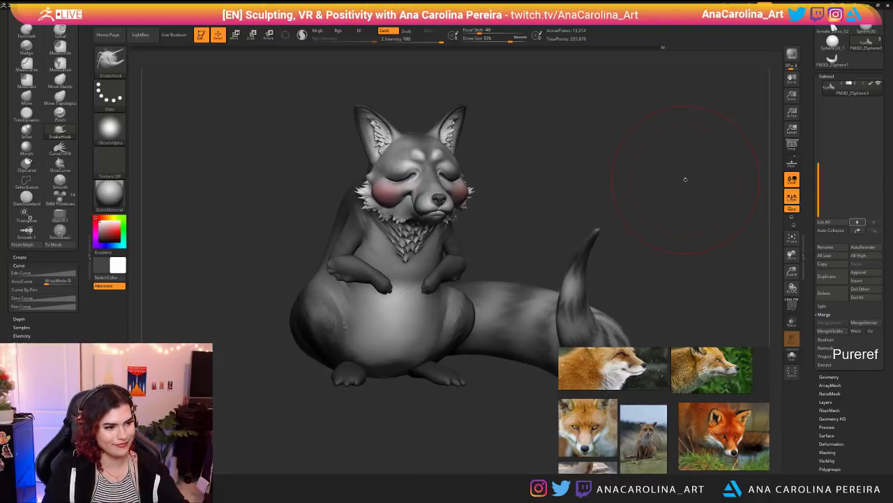
drag(523, 194, 508, 187)
key(space)
click(495, 190)
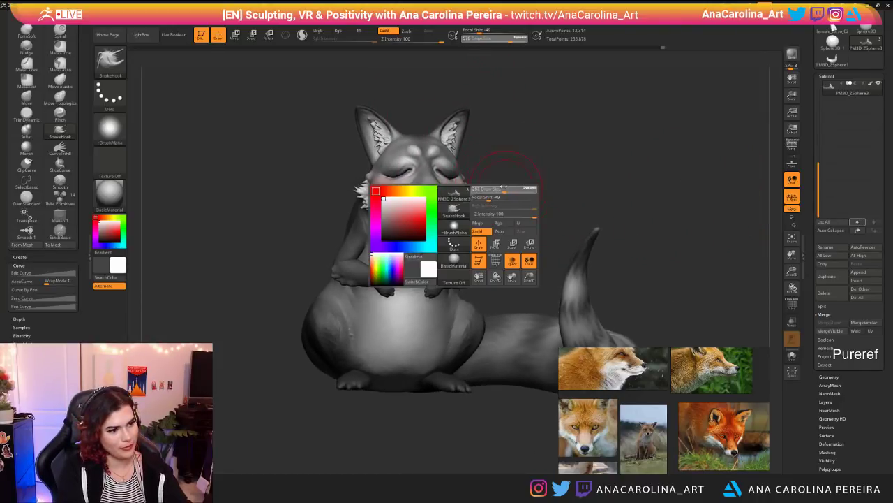
key(shift)
alt+click(416, 285)
key(shift)
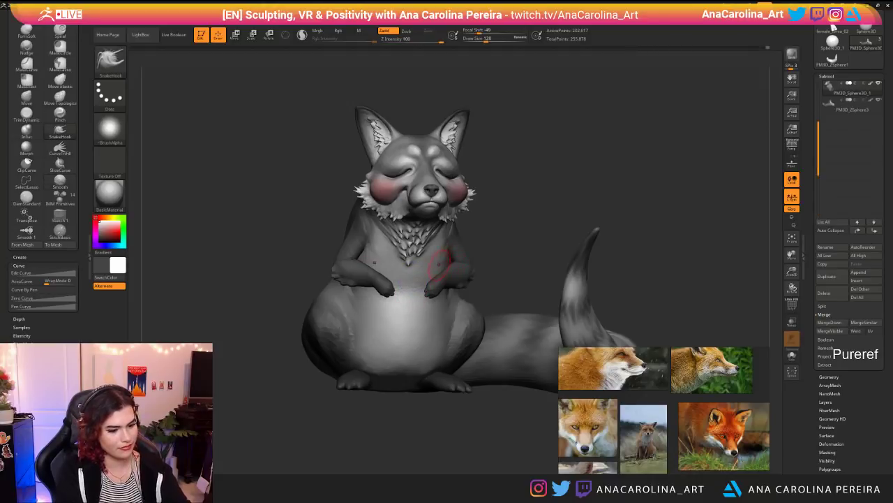
Step: Smooth the arms, belly, thighs and shoulder of the body, enlarging the brush to draw size 182
key(shift)
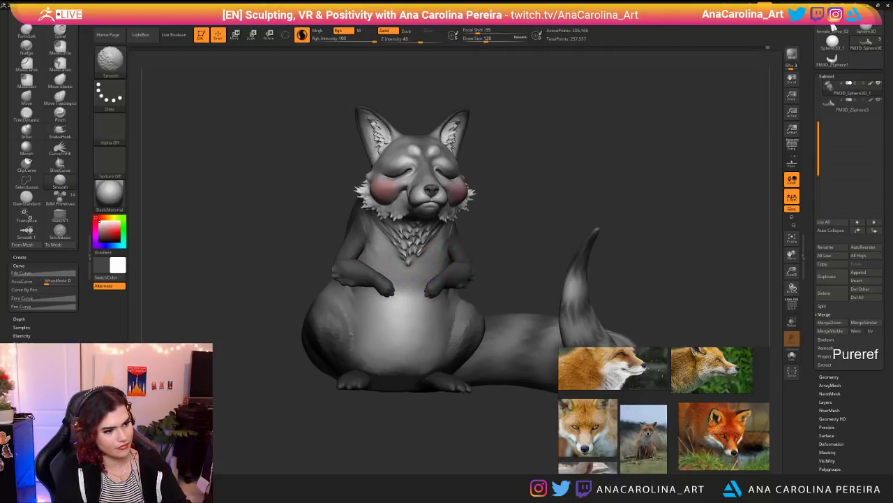
mouse_move(447, 268)
shift+mouse_down()
mouse_move(435, 281)
mouse_move(441, 275)
shift+mouse_up()
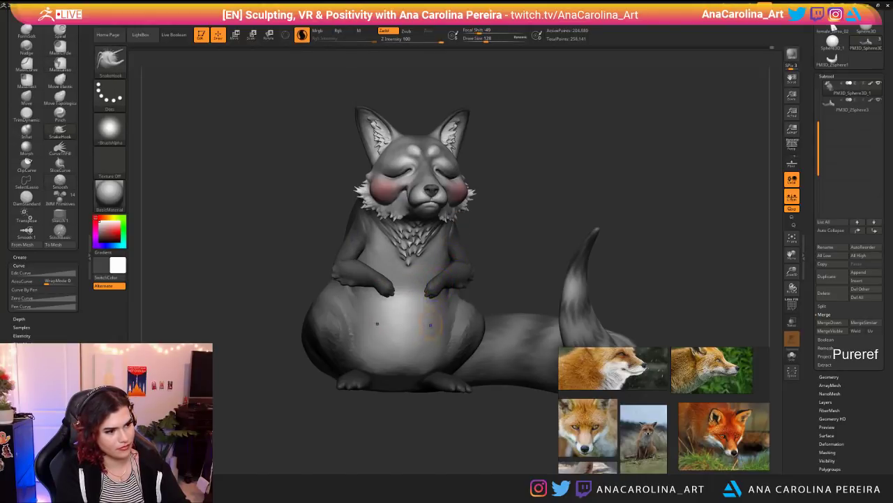
mouse_move(431, 320)
shift+mouse_down()
mouse_move(423, 309)
mouse_move(439, 338)
shift+mouse_up()
key(space)
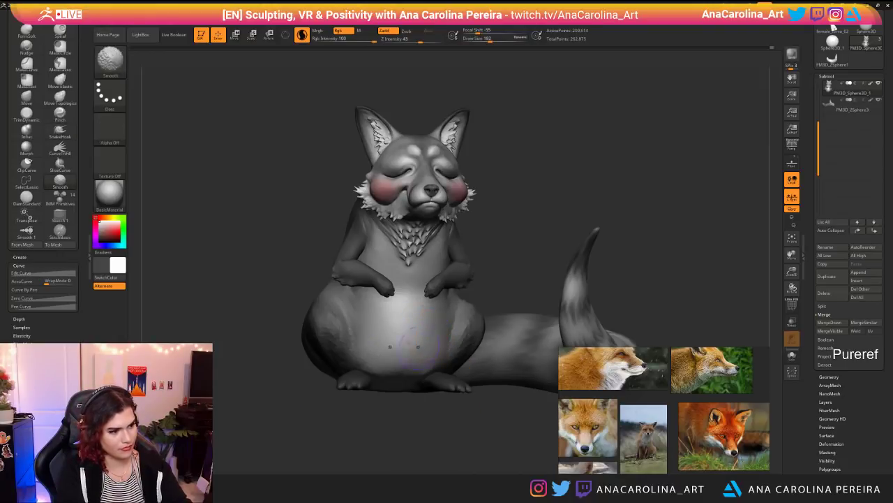
shift+drag(335, 343, 326, 323)
mouse_move(402, 434)
alt+mouse_down()
mouse_move(402, 418)
mouse_move(447, 418)
alt+mouse_up()
alt+drag(447, 419, 447, 439)
shift+drag(365, 190, 391, 233)
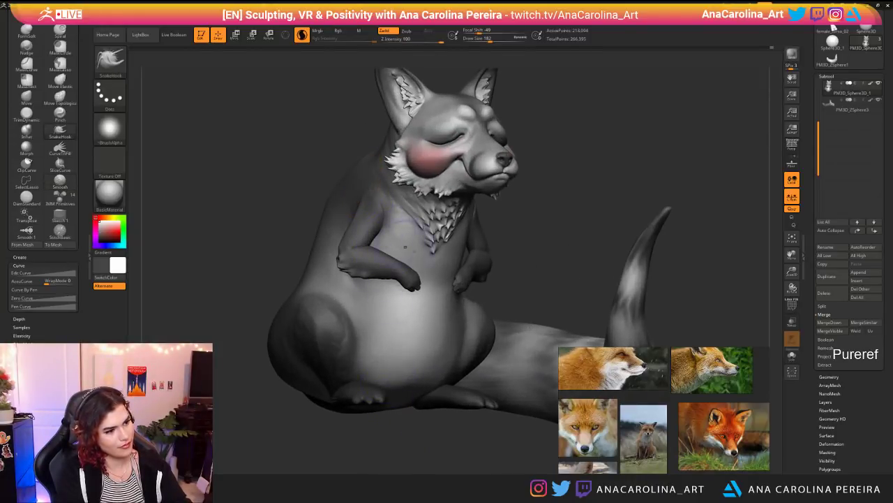
Step: Smooth the throat and underside of the jaw from below with the Smooth brush at draw size 104
drag(397, 438, 474, 438)
mouse_move(519, 257)
mouse_down()
mouse_move(544, 239)
mouse_move(513, 279)
mouse_move(522, 225)
mouse_move(506, 217)
mouse_up()
key(space)
shift+drag(496, 180, 483, 190)
key(space)
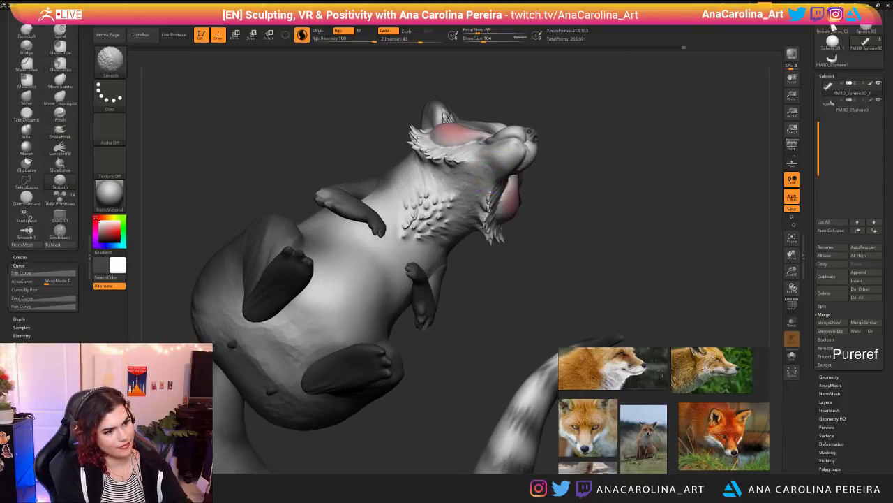
drag(481, 258, 489, 284)
shift+drag(458, 170, 467, 198)
drag(497, 246, 506, 303)
Step: Examine the whole character and the face close up from several angles
key(f)
drag(609, 258, 550, 220)
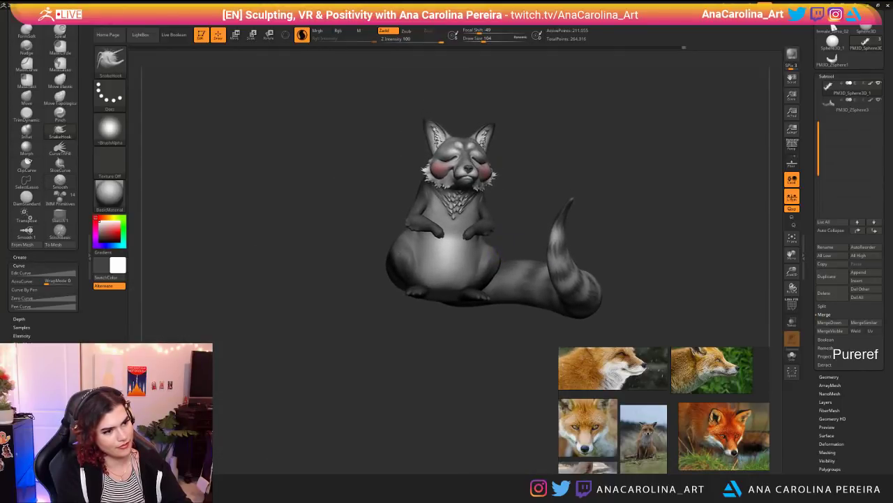
key(f)
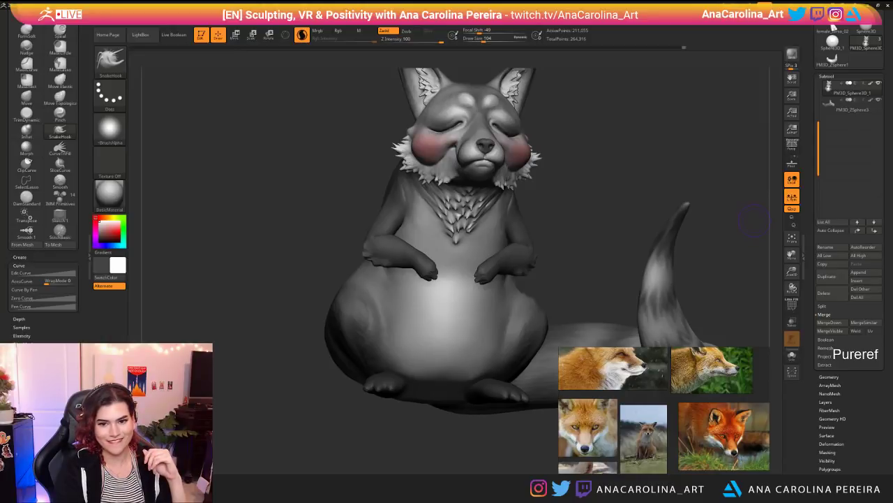
drag(744, 209, 575, 134)
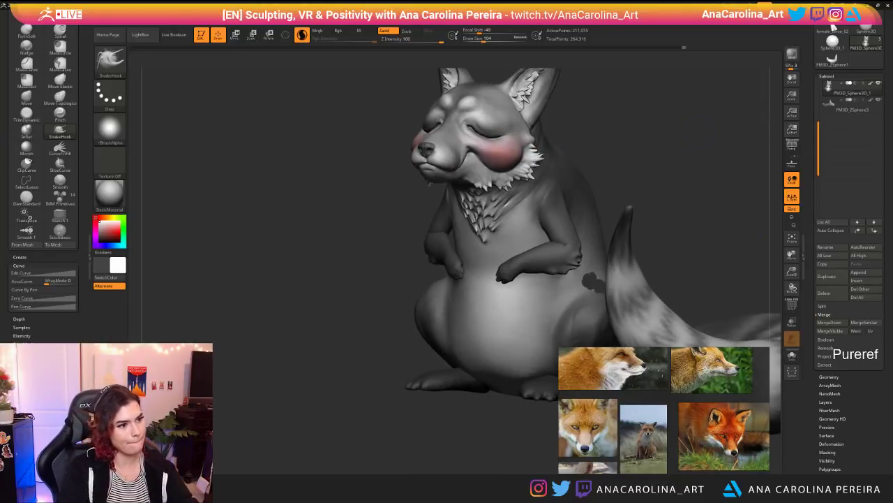
alt+drag(700, 157, 694, 122)
mouse_move(293, 418)
mouse_down()
mouse_move(466, 431)
mouse_move(398, 419)
mouse_up()
alt+drag(669, 189, 716, 226)
alt+drag(680, 168, 639, 222)
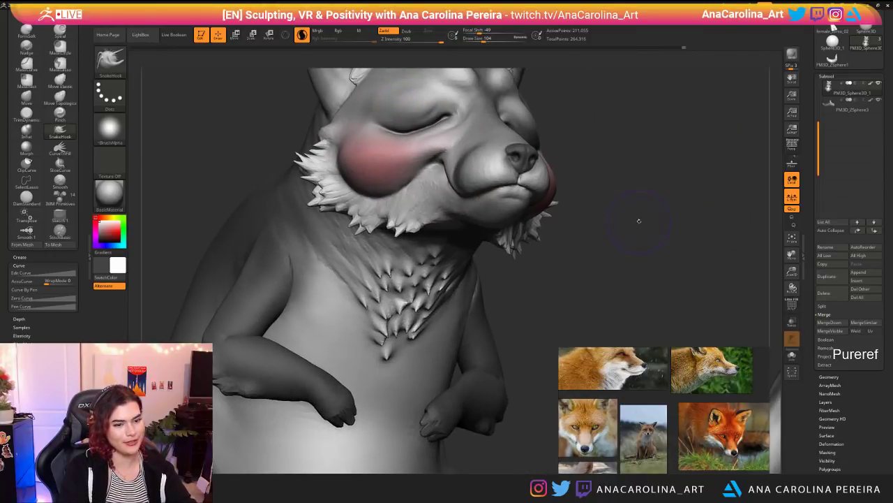
mouse_move(541, 219)
mouse_down()
mouse_move(593, 219)
mouse_move(558, 247)
mouse_up()
Step: Insert a small Sphere 32 from the IMM Primitives brush at the mouth and move it against the lip
key(b)
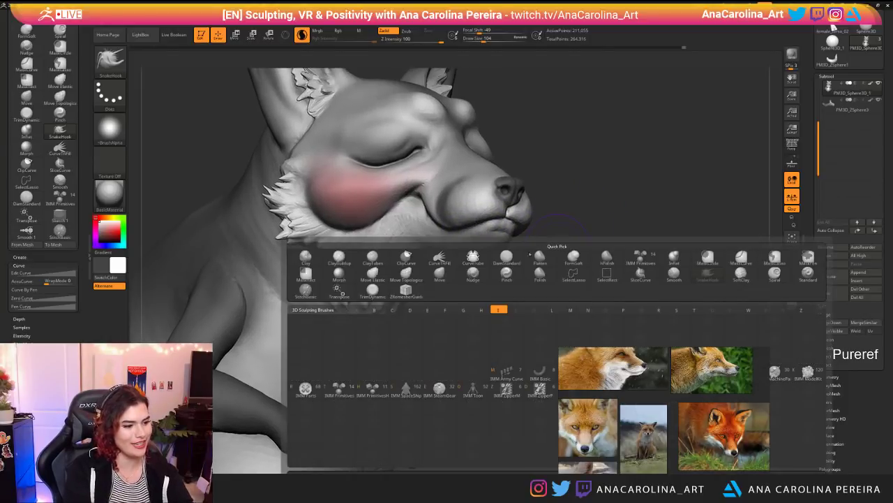
click(339, 388)
key(space)
drag(483, 245, 480, 247)
mouse_move(497, 293)
mouse_down()
mouse_move(515, 296)
mouse_move(482, 292)
mouse_up()
key(w)
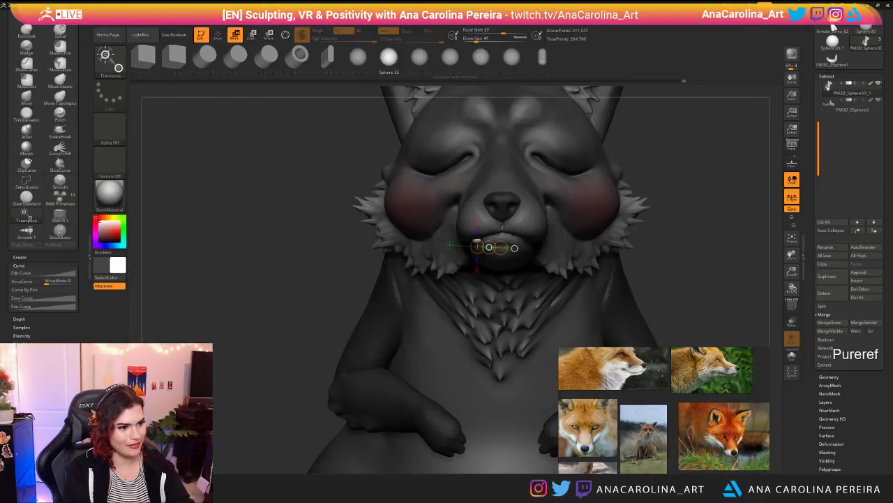
right_drag(483, 292, 516, 294)
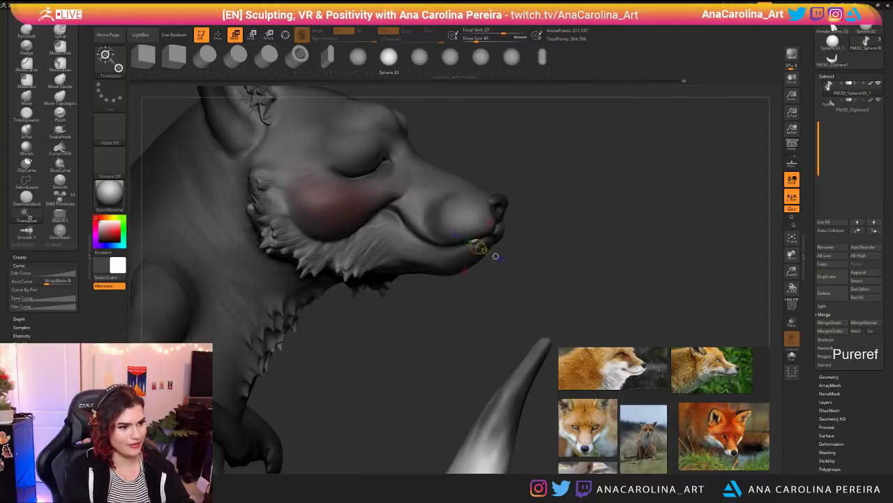
mouse_move(476, 241)
mouse_down()
mouse_move(498, 240)
mouse_move(502, 254)
mouse_move(466, 251)
mouse_up()
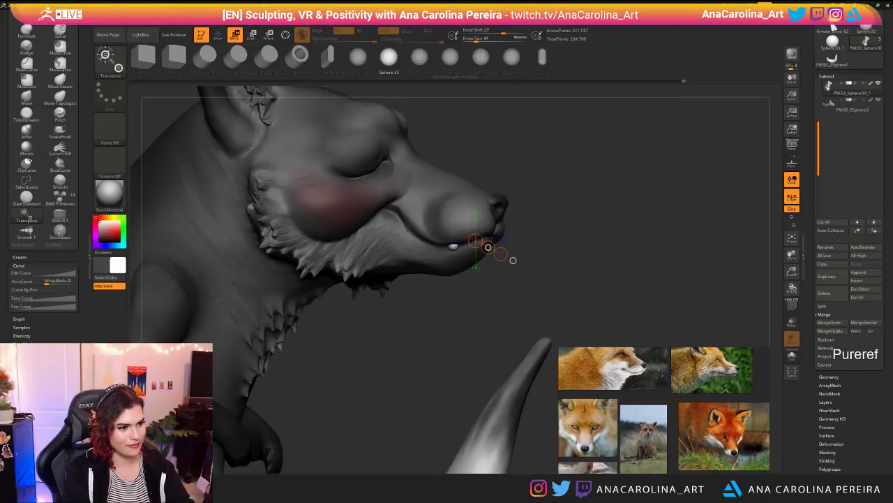
Step: Swap the active colours and pull the small sphere at the lip down into a fang with the SnakeHook brush
key(v)
key(s)
right_drag(467, 274, 472, 274)
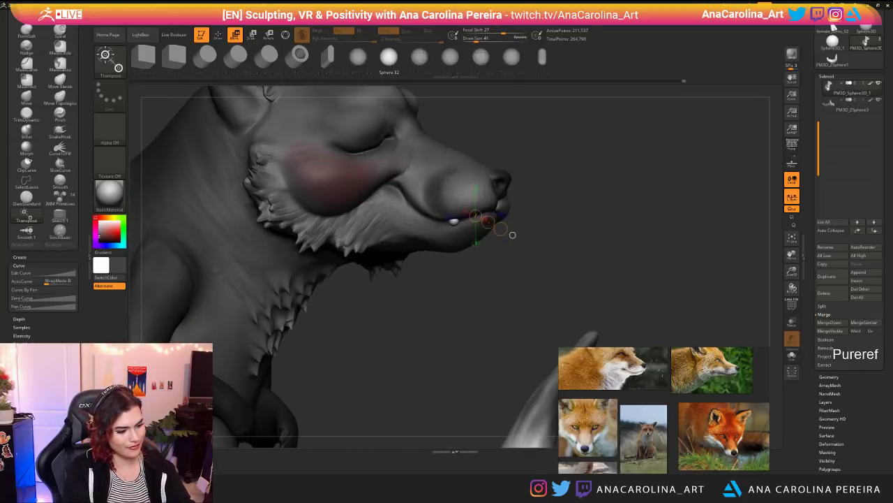
key(b)
key(s)
key(h)
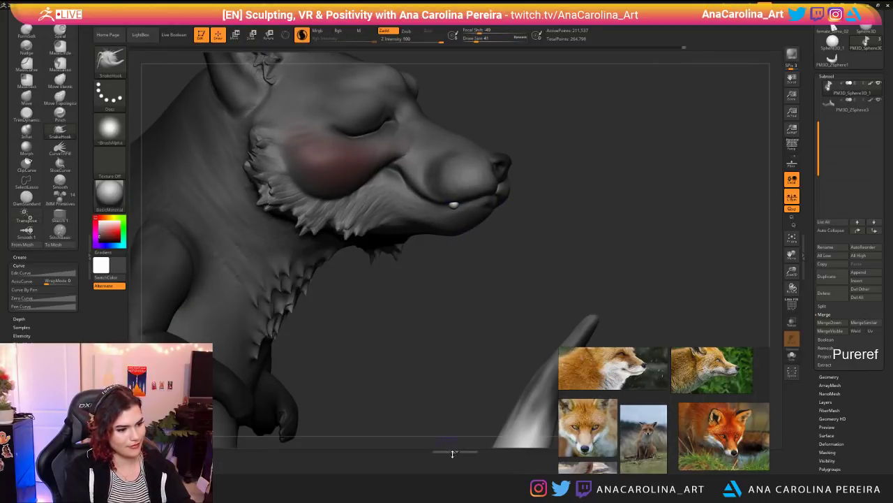
right_drag(451, 454, 460, 432)
key(b)
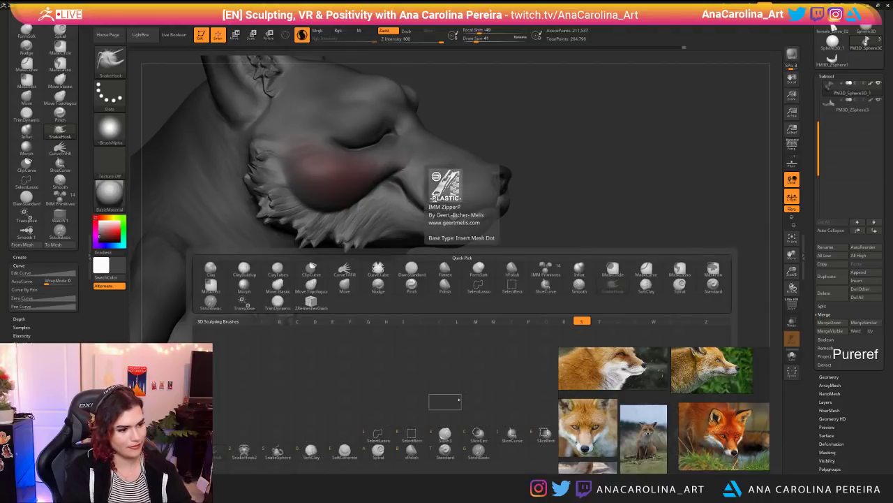
key(h)
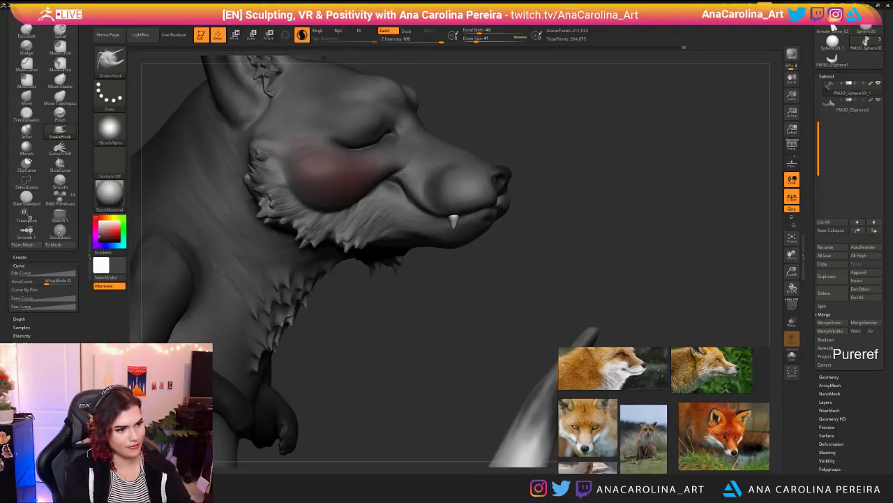
shift+drag(445, 247, 457, 247)
Step: Try lengthening the fang with SnakeHook at draw size 65 and undo those strokes
mouse_move(504, 286)
right_down()
mouse_move(434, 288)
mouse_move(457, 234)
right_up()
key(space)
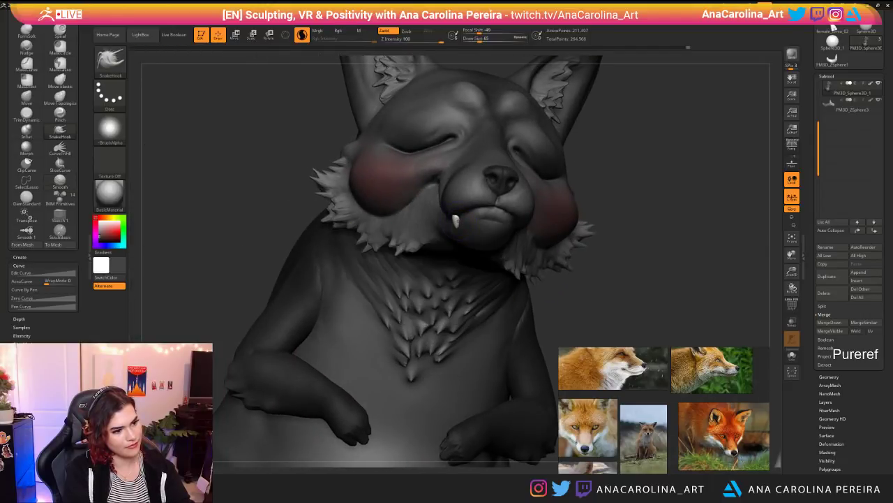
drag(455, 220, 457, 228)
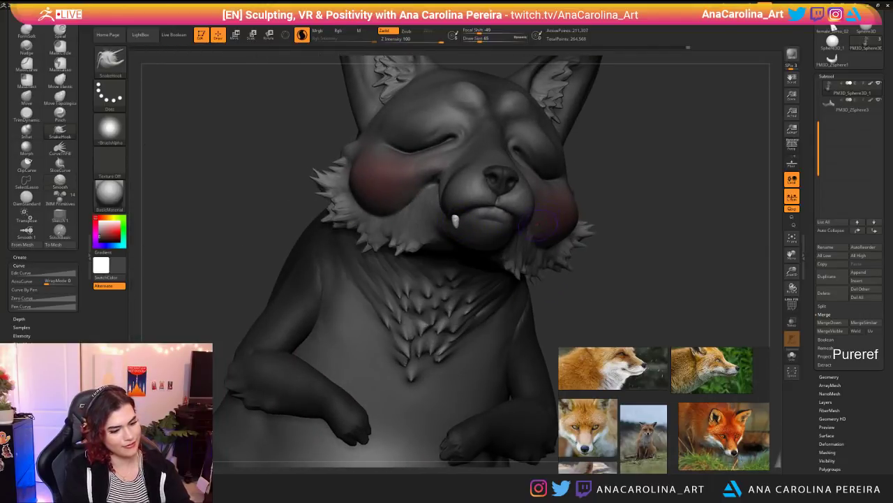
alt+right_drag(457, 229, 619, 279)
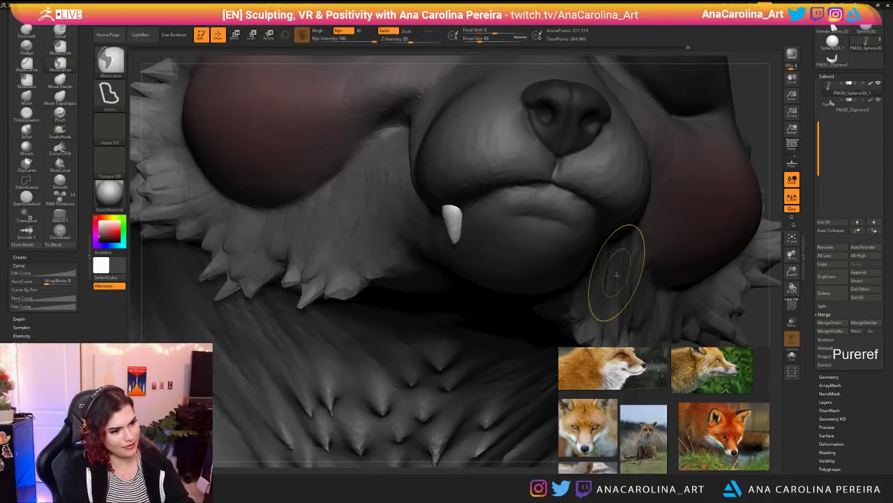
key(ctrl+z)
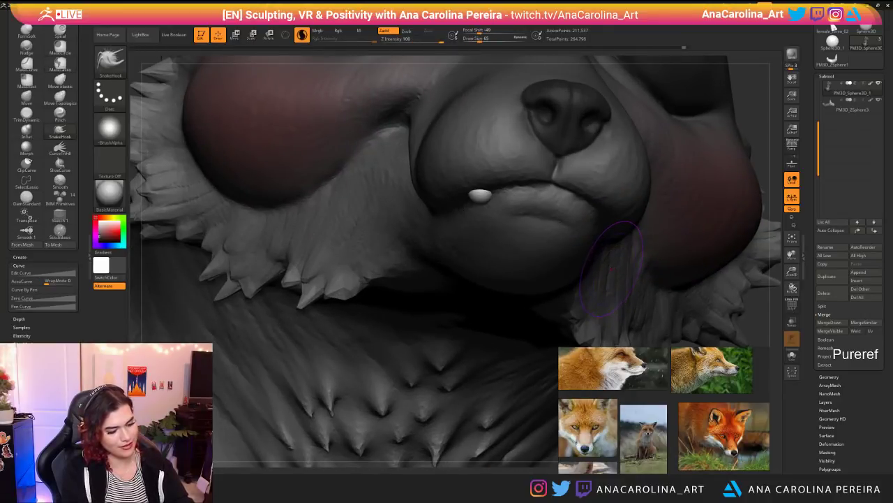
click(688, 48)
key(ctrl+z)
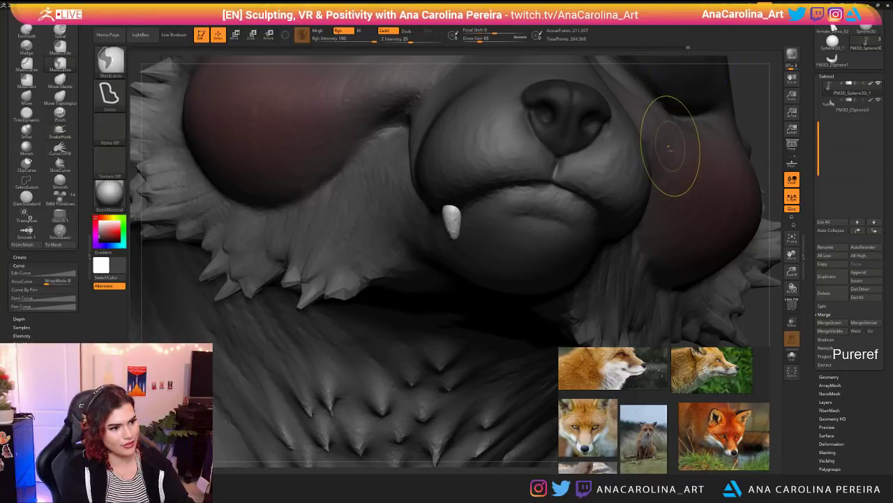
key(ctrl+z)
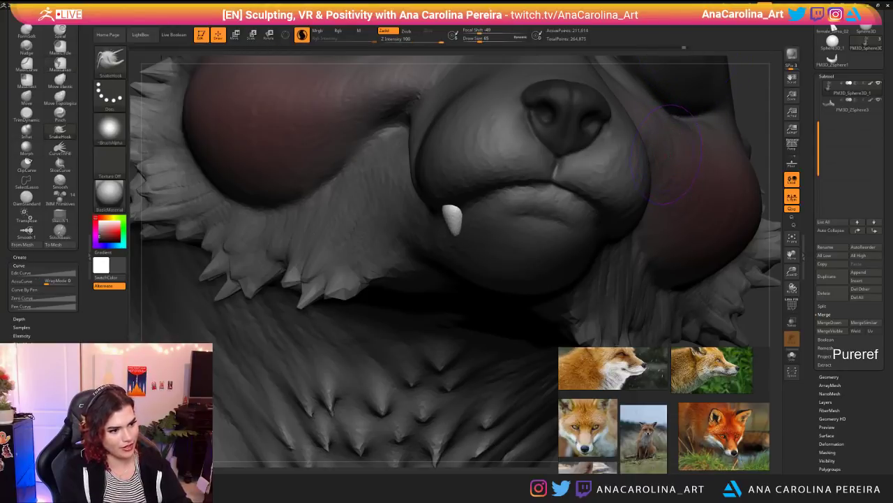
Step: Turn off Sculptris Pro and pull the fang's tip to a point with SnakeHook at draw size 30
key(backslash)
key(space)
mouse_move(469, 233)
mouse_down()
mouse_move(453, 223)
mouse_move(457, 229)
mouse_up()
key(bracketright)
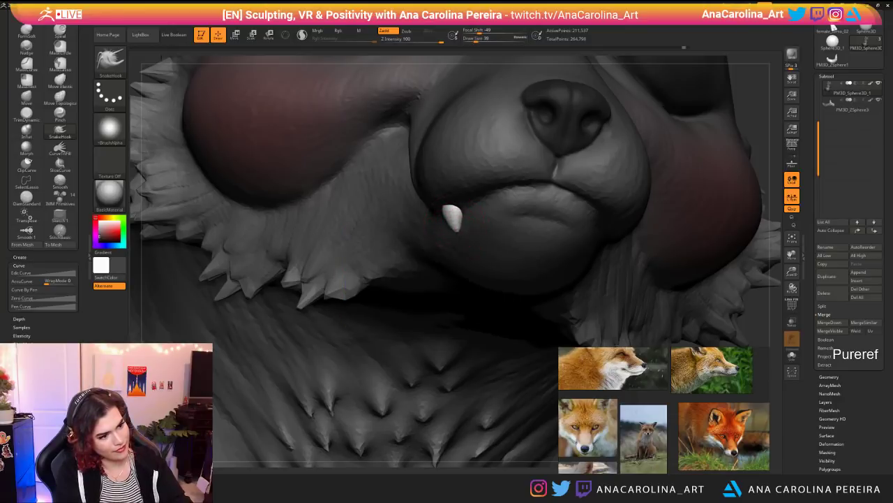
key(shift)
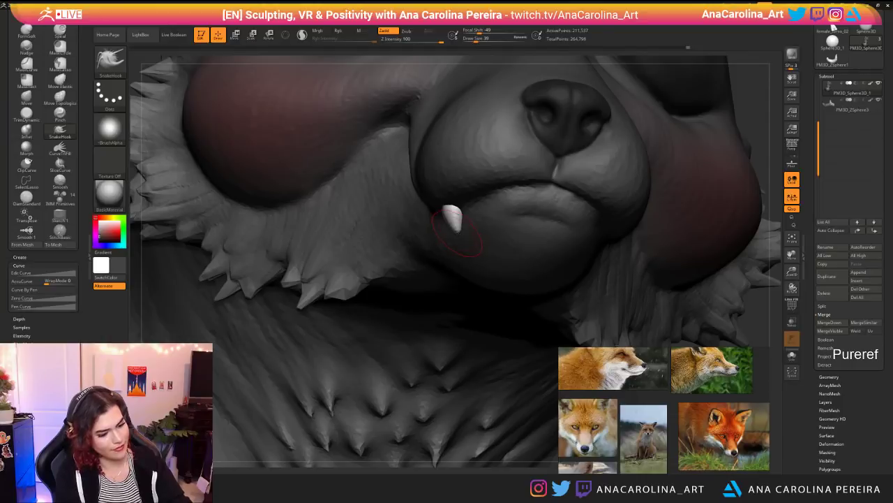
Step: Switch to the Pinch brush to sharpen the fang at the lip
key(b)
key(p)
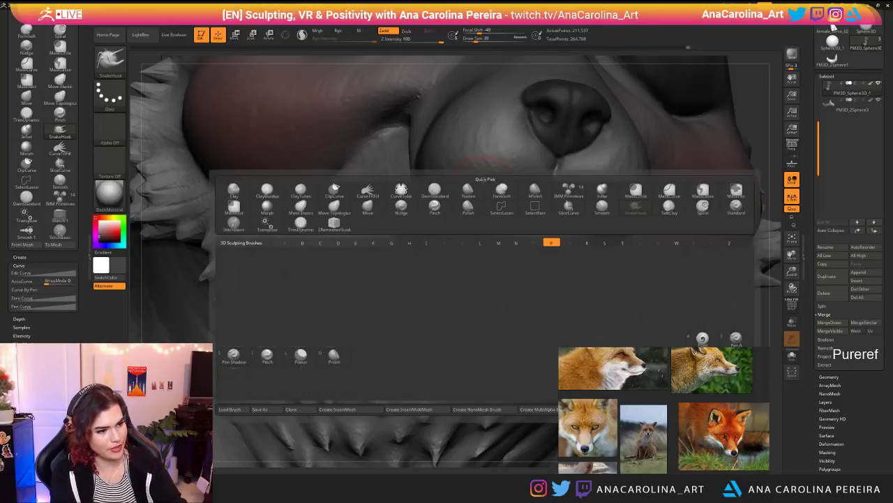
key(i)
drag(515, 184, 483, 193)
Step: Rotate the fang in the side view to align it with the lip line
mouse_move(503, 209)
right_down()
mouse_move(517, 202)
mouse_move(551, 314)
mouse_move(662, 376)
right_up()
mouse_move(572, 150)
right_down()
mouse_move(690, 137)
mouse_move(616, 216)
mouse_move(579, 237)
right_up()
key(r)
drag(493, 202, 551, 237)
drag(446, 209, 451, 236)
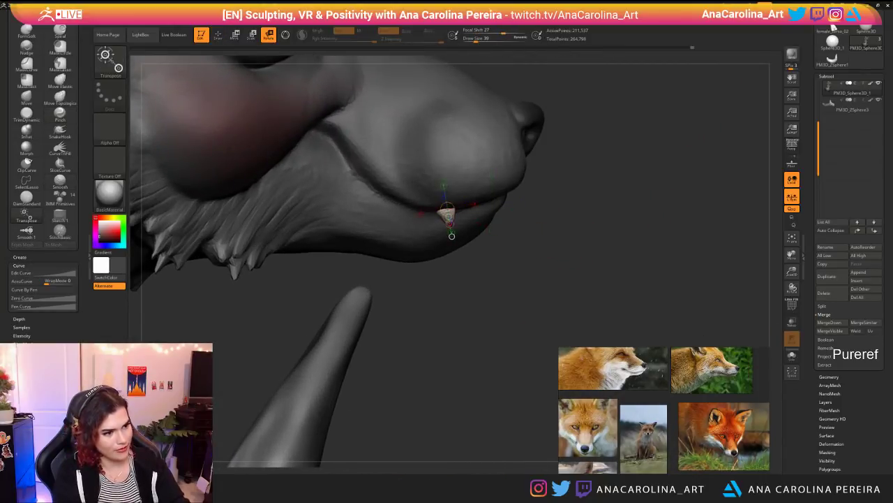
Step: Check the fang from below and fine-tune its rotation with the Rotate transpose line
mouse_move(489, 293)
right_down()
mouse_move(419, 295)
mouse_move(488, 292)
right_up()
mouse_move(447, 213)
right_down()
mouse_move(457, 230)
mouse_move(454, 222)
right_up()
key(b)
key(c)
key(b)
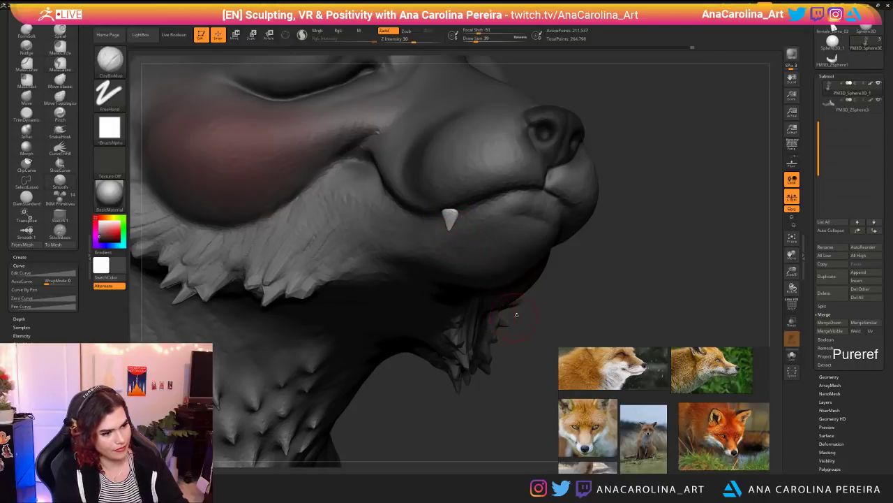
right_drag(449, 222, 469, 247)
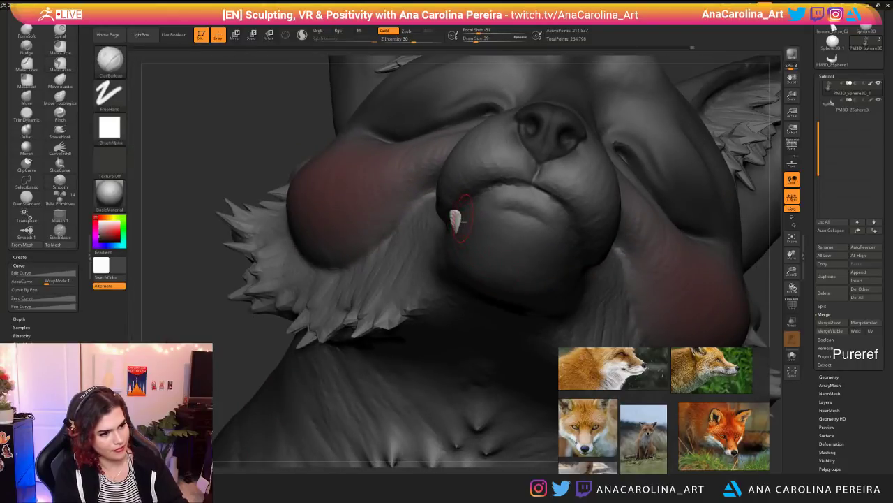
key(r)
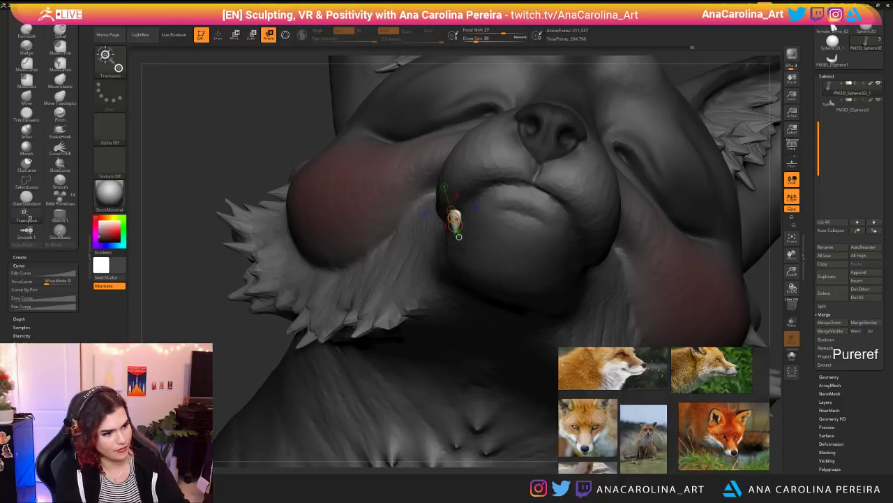
mouse_move(459, 236)
ctrl+right_down()
mouse_move(454, 215)
mouse_move(458, 227)
ctrl+right_up()
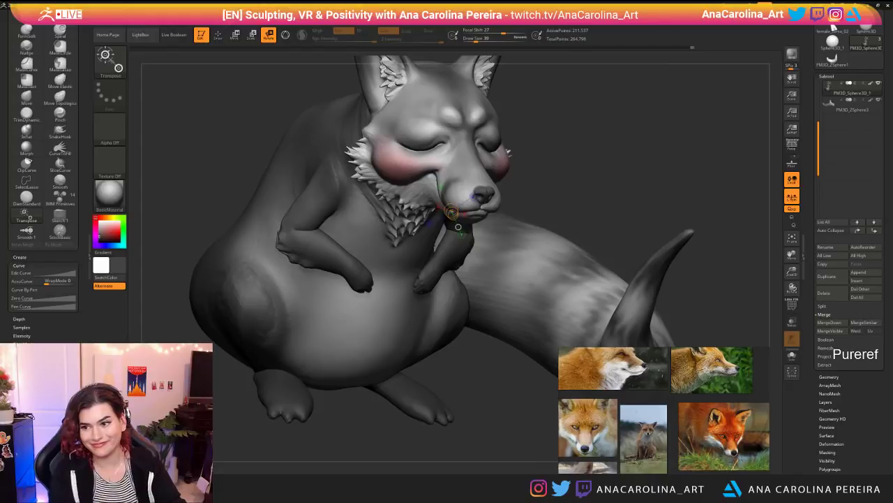
Step: Zoom out the fox reference board and make ClayBuildup the active brush for the body
scroll(700, 349, down, 2)
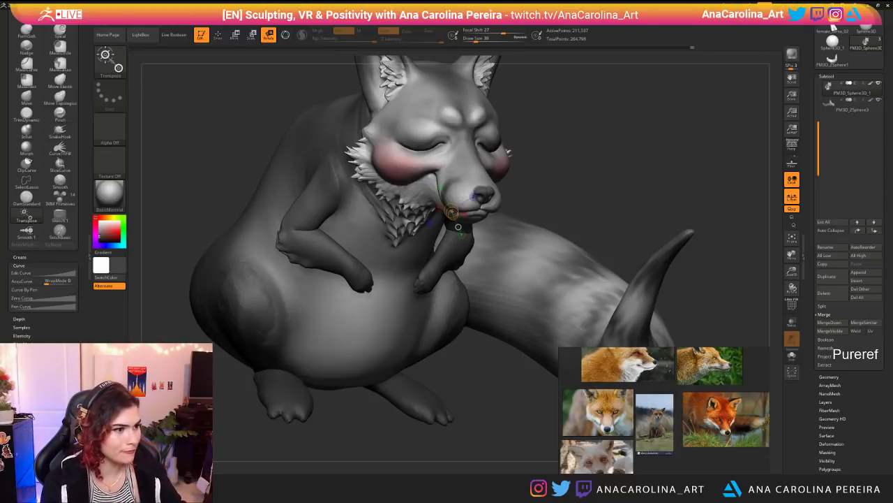
drag(670, 168, 601, 133)
alt+drag(628, 182, 660, 201)
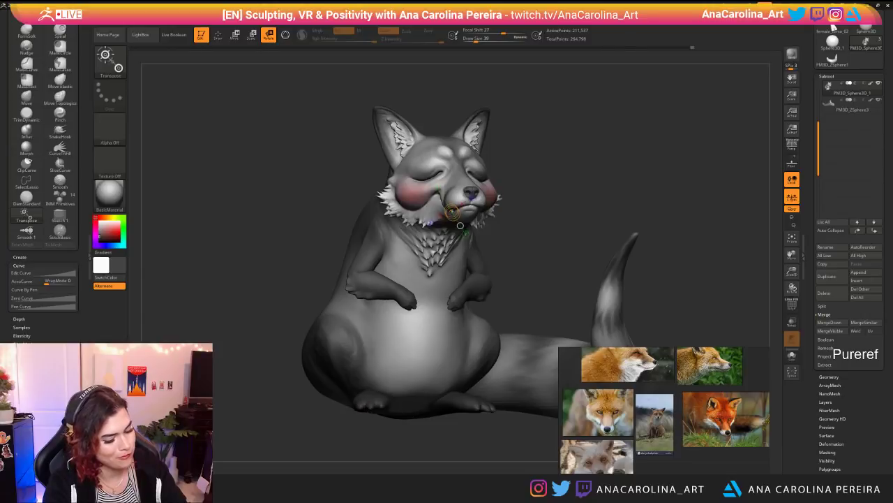
key(b)
key(c)
key(b)
drag(512, 243, 555, 250)
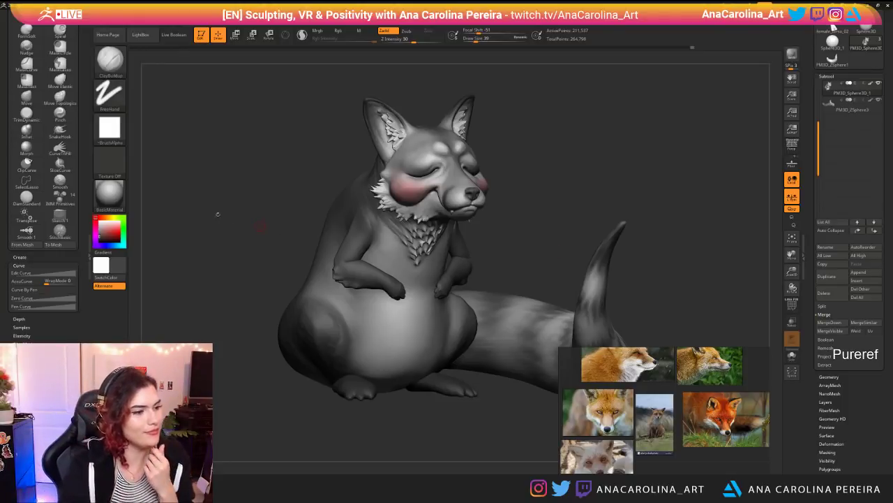
Step: Pick a bright yellow as the active colour
click(116, 219)
click(109, 218)
click(112, 219)
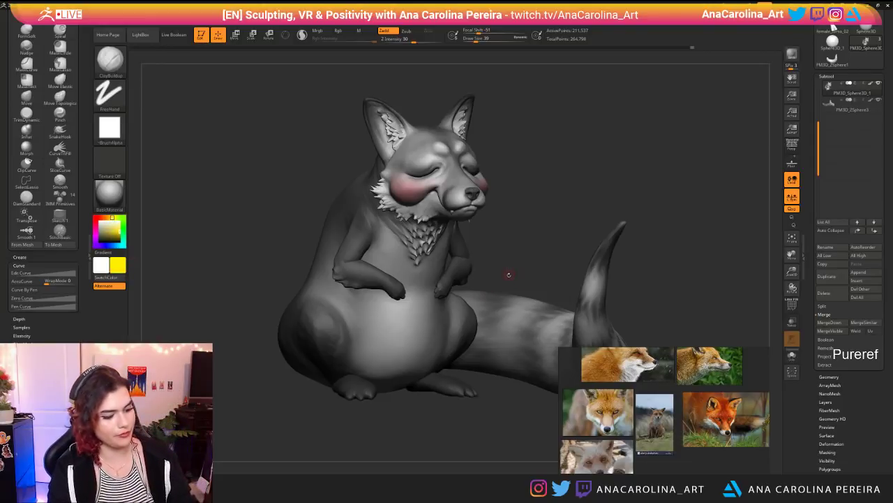
Step: Try painting the belly yellow with a large Standard brush in Rgb mode, undoing each attempt
key(b)
key(s)
key(t)
key(space)
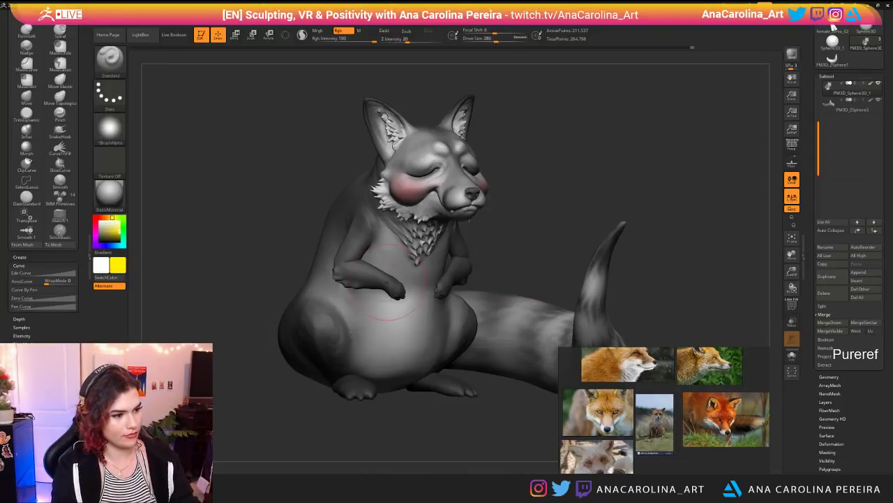
alt+right_drag(405, 326, 418, 325)
key(space)
drag(427, 330, 438, 330)
drag(418, 322, 404, 336)
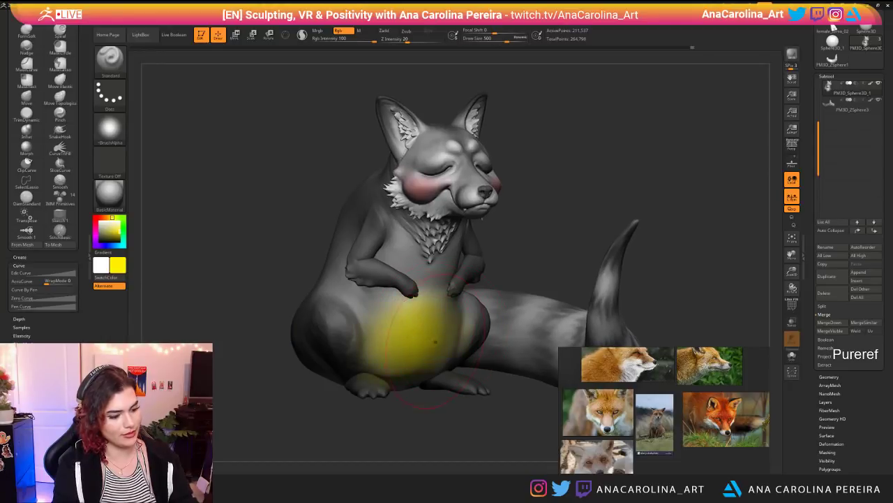
key(ctrl+z)
drag(424, 324, 416, 335)
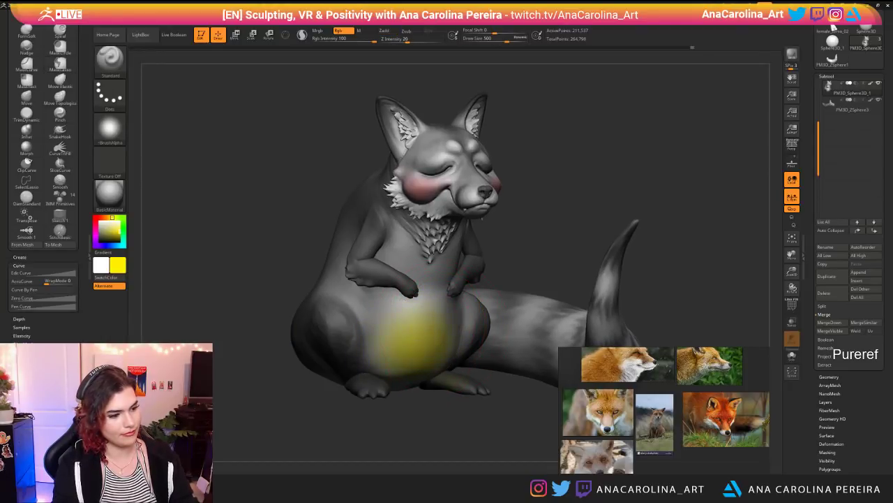
drag(436, 286, 440, 301)
mouse_move(494, 273)
ctrl+right_down()
mouse_move(503, 201)
mouse_move(466, 202)
ctrl+right_up()
right_drag(520, 231, 482, 233)
key(ctrl+z)
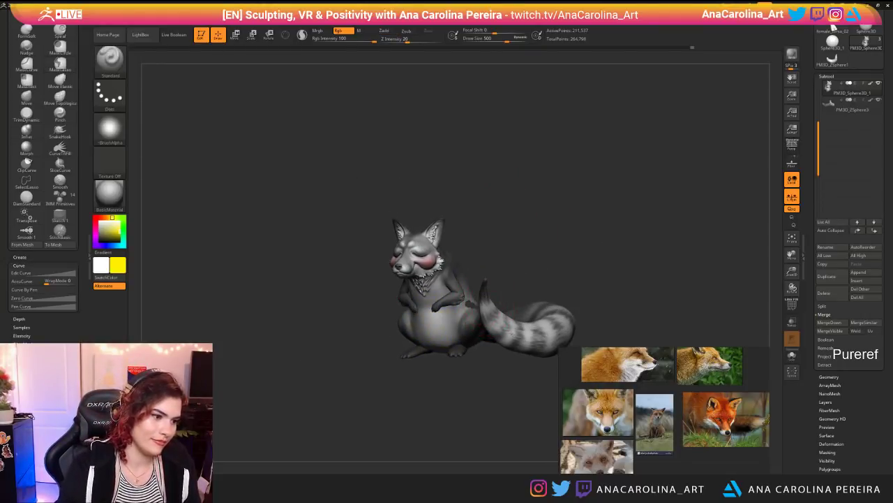
Step: Make the tail the active subtool and try painting its raised end yellow from several angles
alt+click(506, 322)
drag(502, 324, 488, 300)
right_drag(504, 296, 552, 300)
key(ctrl+z)
ctrl+drag(488, 287, 490, 289)
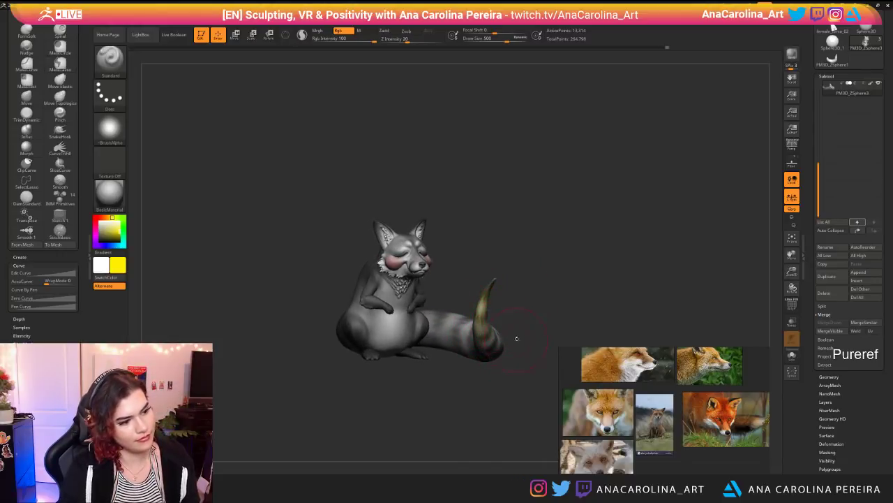
right_drag(517, 339, 494, 325)
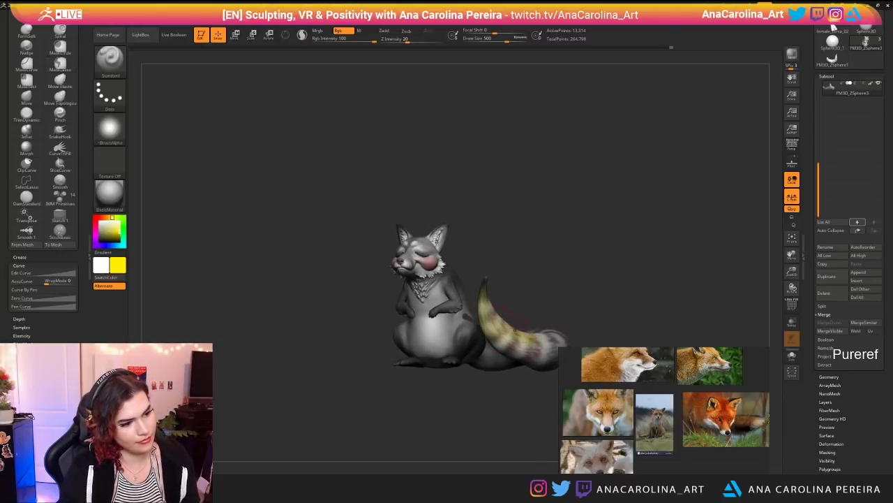
right_drag(519, 361, 579, 349)
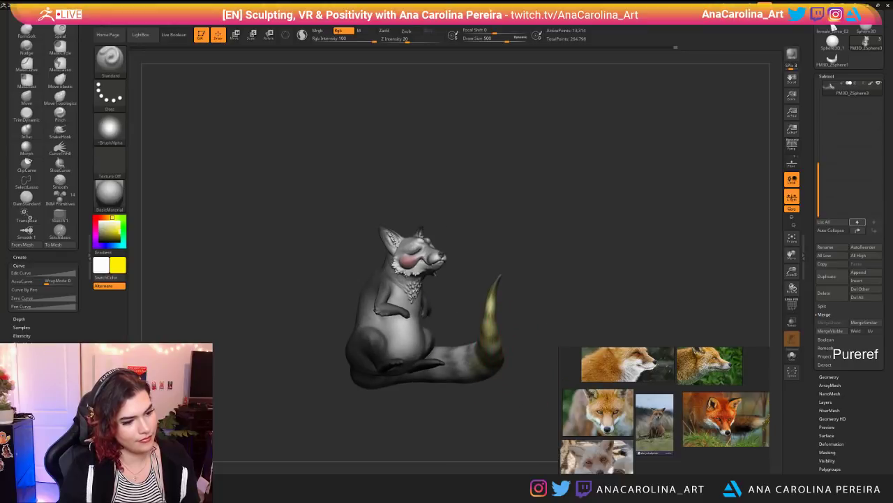
mouse_move(449, 365)
right_down()
mouse_move(480, 416)
mouse_move(464, 406)
right_up()
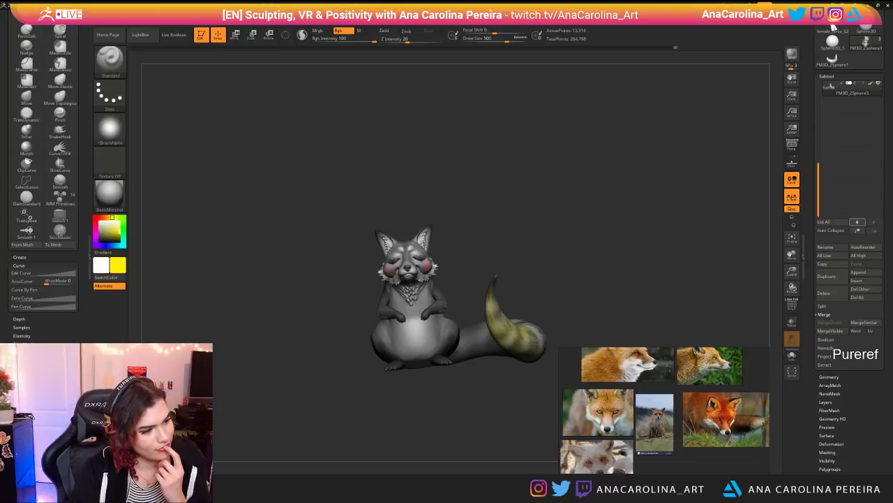
Step: Switch to the body subtool and try painting the insides of both ears yellow
alt+click(414, 257)
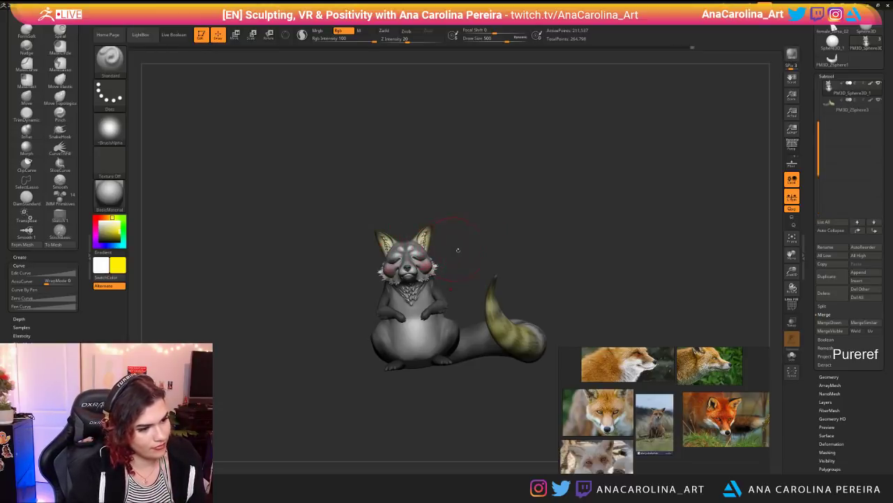
right_drag(453, 249, 469, 252)
mouse_move(530, 246)
ctrl+right_down()
mouse_move(518, 320)
mouse_move(495, 257)
ctrl+right_up()
key(ctrl+z)
ctrl+click(497, 260)
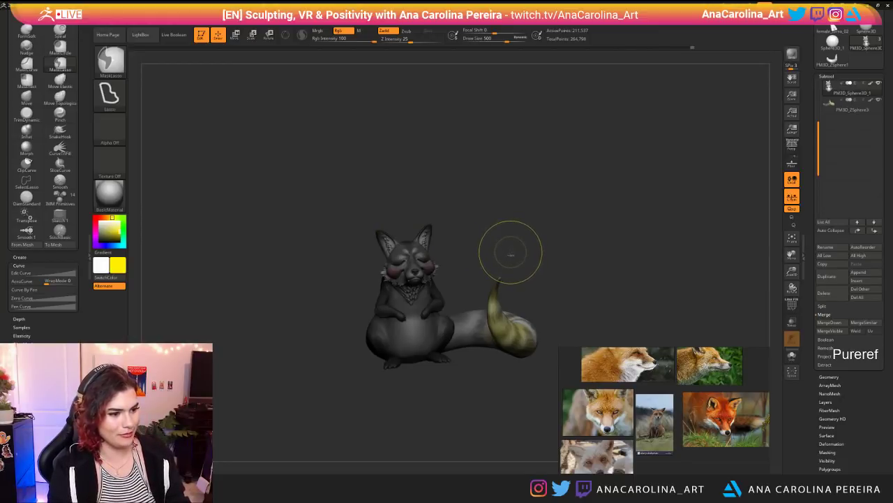
ctrl+click(670, 104)
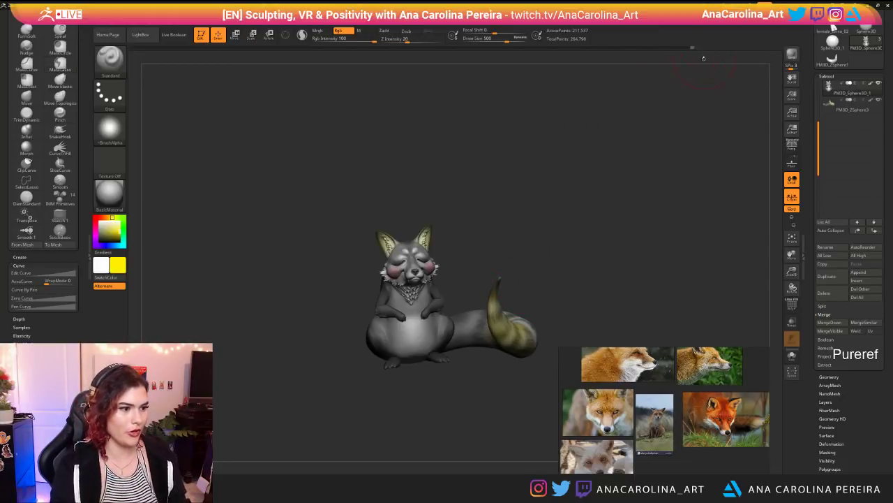
Step: Undo the yellow paint on the ears and tail and reduce the brush's draw size to 372
alt+click(509, 325)
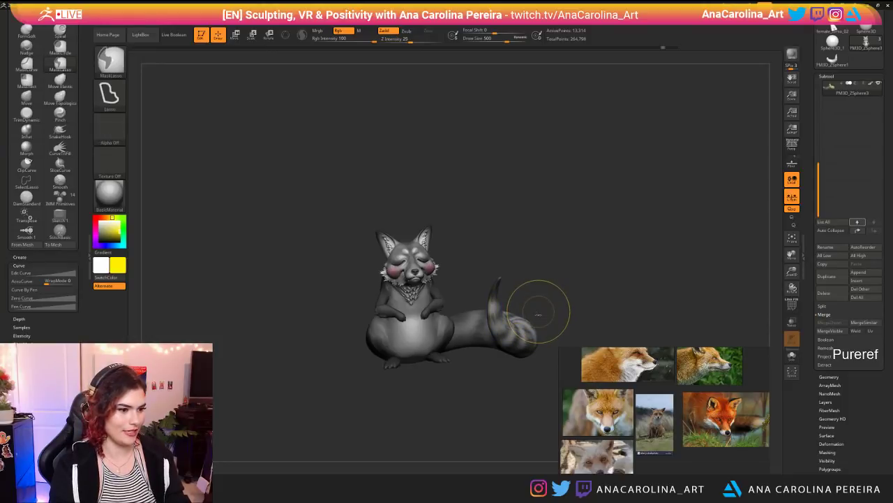
mouse_move(538, 310)
alt+mouse_down()
mouse_move(541, 241)
mouse_move(489, 315)
alt+mouse_up()
key(space)
drag(542, 275, 535, 274)
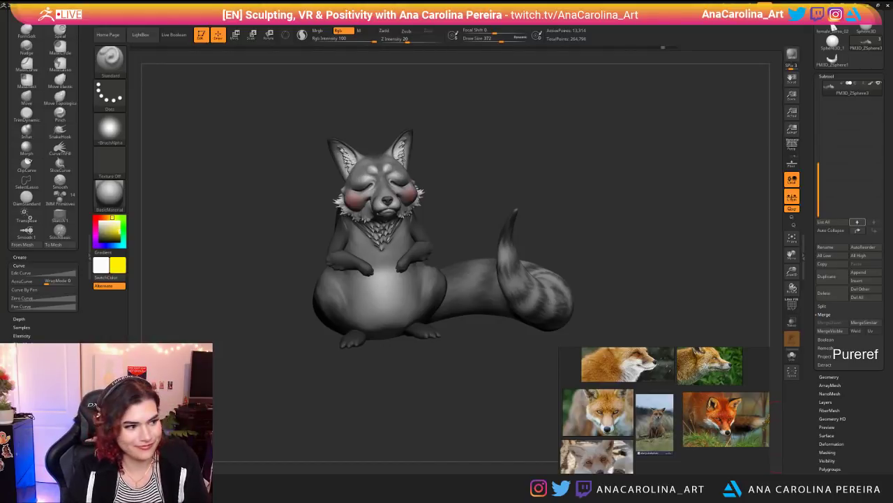
Step: Append a Sphere3D mesh as a new subtool to the character
drag(675, 227, 614, 193)
drag(754, 202, 656, 83)
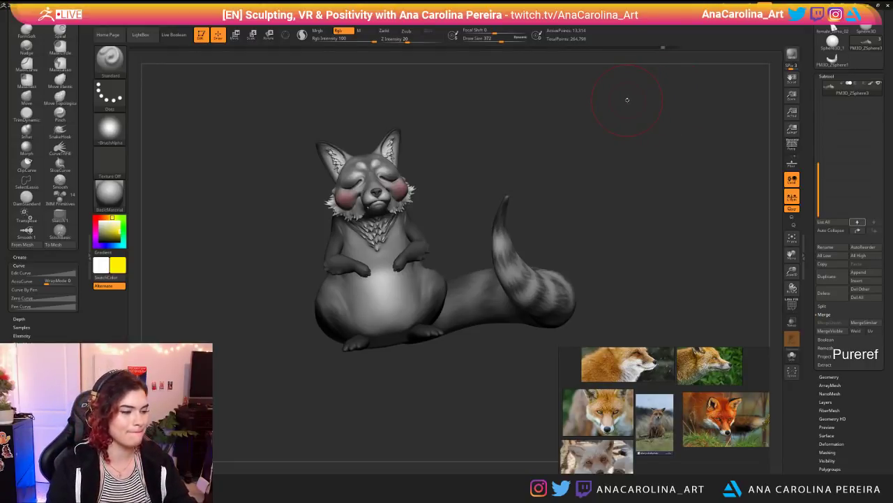
mouse_move(384, 187)
shift+mouse_down()
mouse_move(468, 203)
mouse_move(474, 193)
shift+mouse_up()
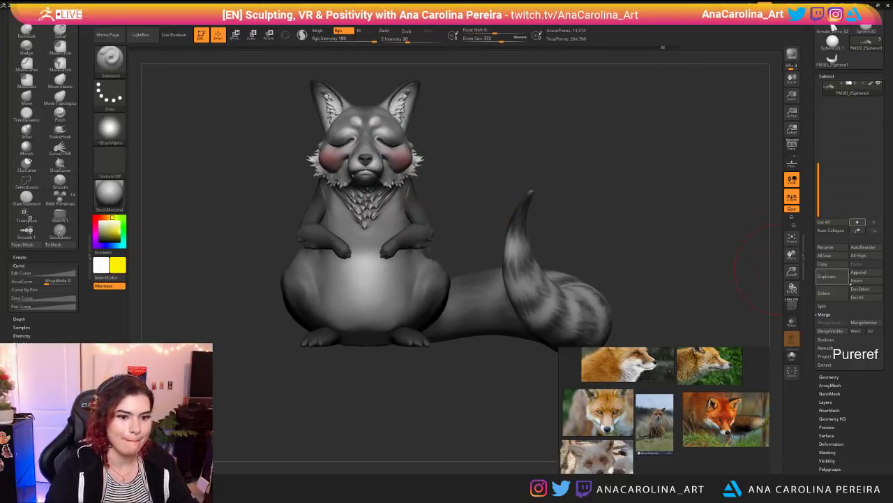
click(858, 271)
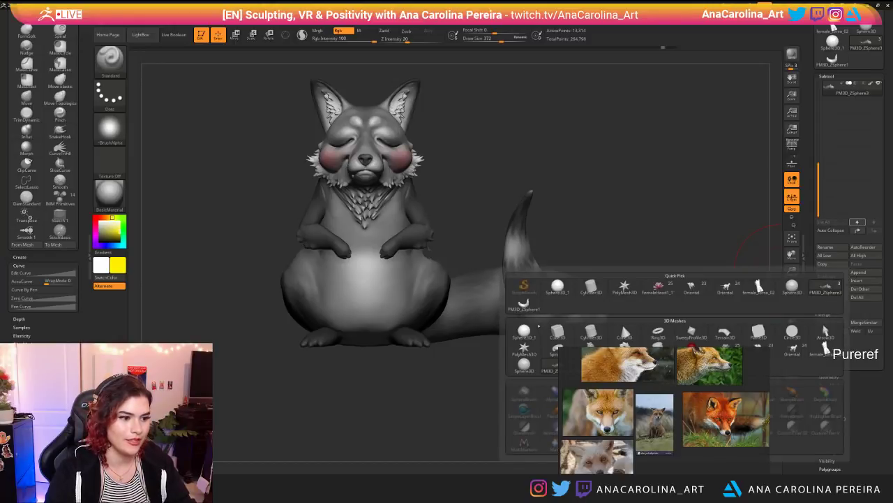
click(525, 330)
Step: Select the new sphere and raise it with the Move gizmo until it sits just above the ears
key(w)
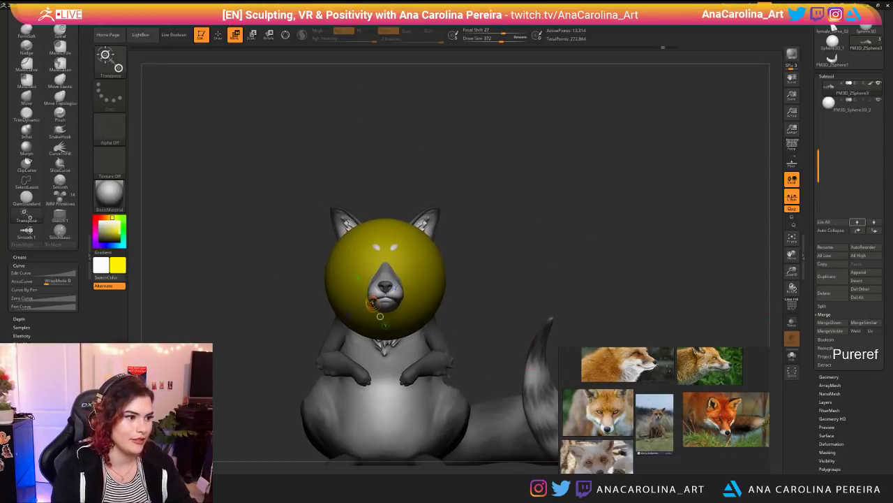
key(r)
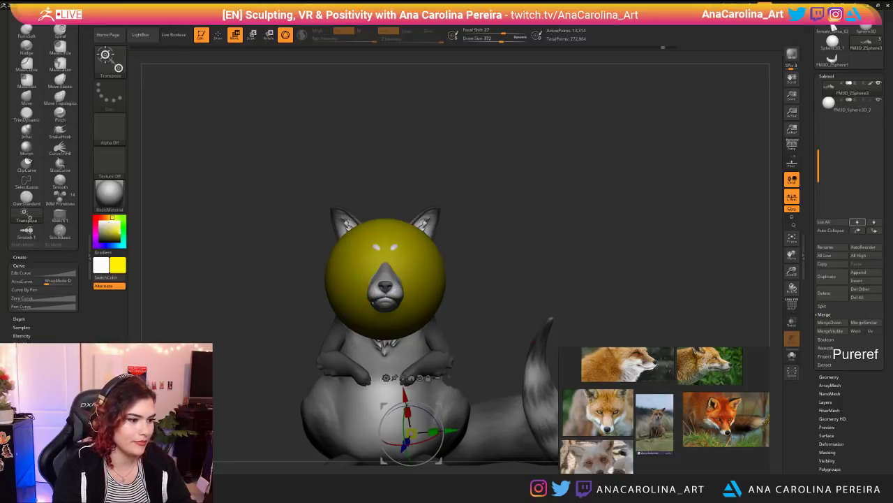
drag(405, 396, 403, 386)
key(ctrl+z)
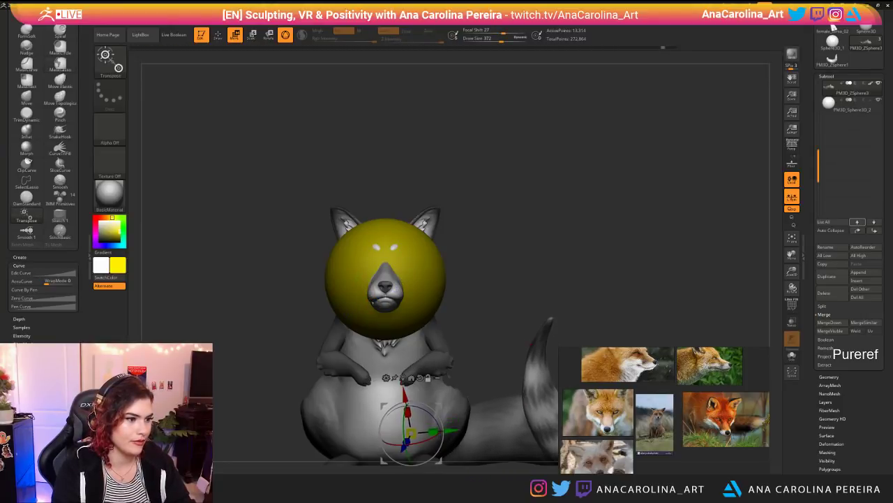
alt+click(412, 293)
drag(384, 240, 384, 121)
alt+right_drag(413, 130, 418, 165)
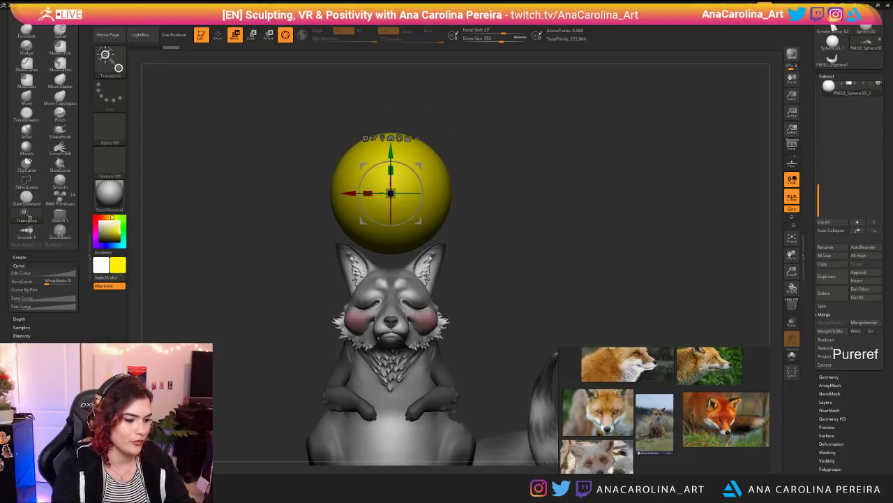
Step: Flatten the sphere front to back along its depth axis, working from the side view
shift+right_drag(418, 165, 353, 167)
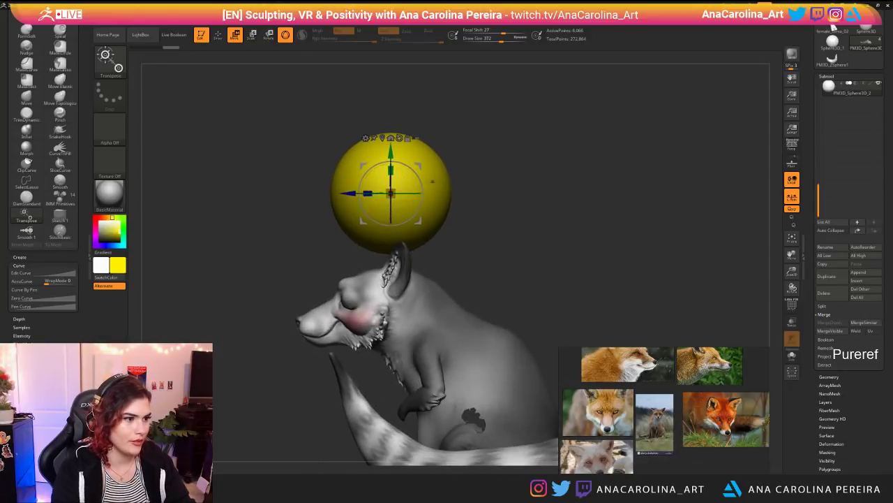
drag(368, 194, 387, 193)
shift+right_drag(387, 194, 452, 193)
Step: Shape the flattened sphere with SnakeHook so its lower half tapers to a rounded point, and smooth its sides
key(b)
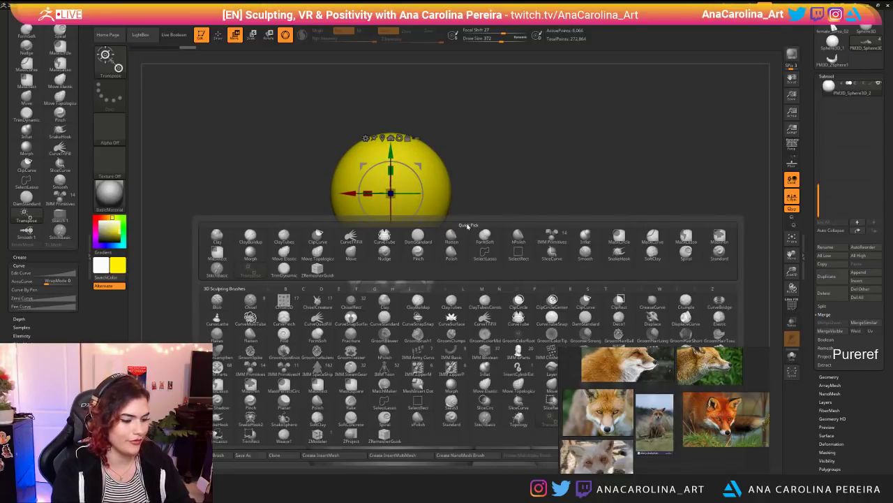
key(s)
key(h)
mouse_move(424, 236)
mouse_down()
mouse_move(412, 225)
mouse_move(434, 206)
mouse_up()
right_drag(448, 210, 441, 203)
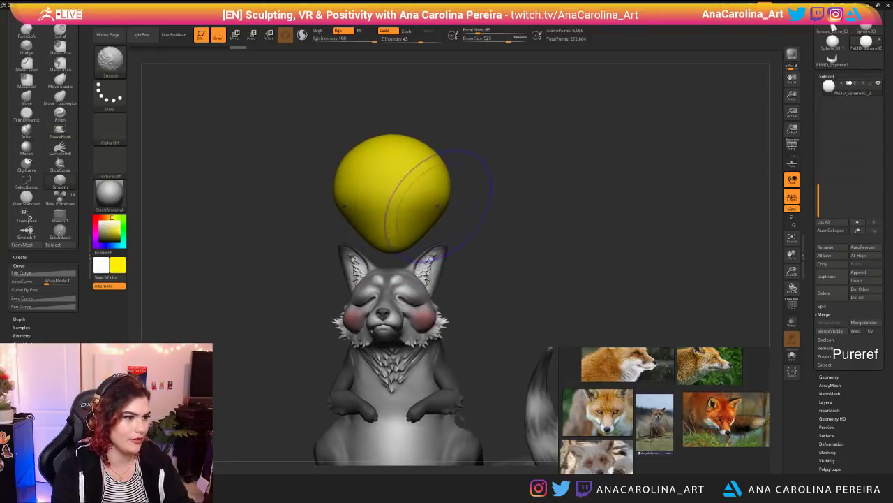
key(space)
shift+drag(445, 198, 447, 169)
key(space)
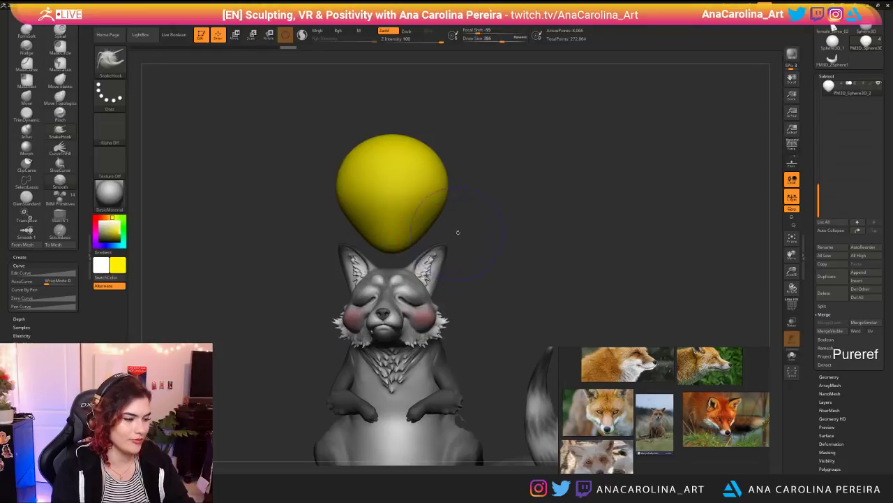
shift+drag(455, 234, 463, 239)
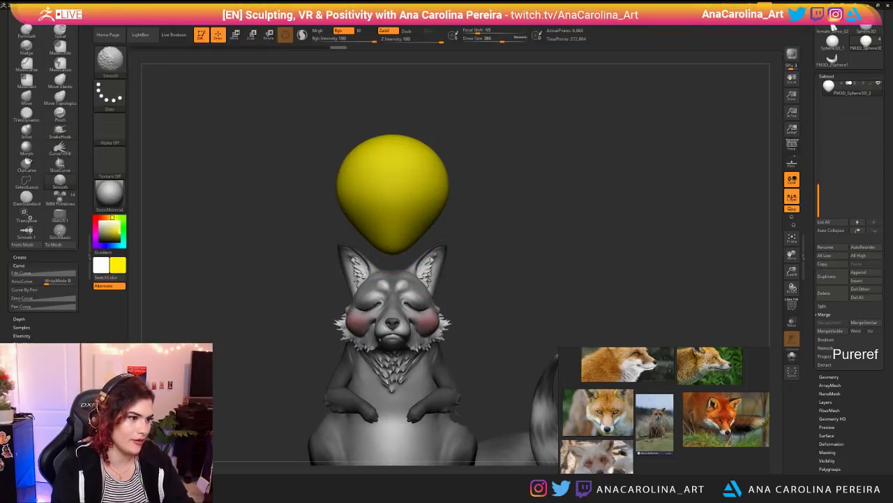
drag(435, 157, 446, 166)
mouse_move(442, 173)
mouse_down()
mouse_move(450, 174)
mouse_move(435, 146)
mouse_move(398, 152)
mouse_up()
key(space)
Step: Try reshaping the top of the yellow form and cutting it with TrimCurve, undoing each attempt
mouse_move(488, 159)
mouse_down()
mouse_move(365, 145)
mouse_move(392, 152)
mouse_up()
drag(370, 115, 488, 130)
key(ctrl+z)
key(ctrl+z)
key(b)
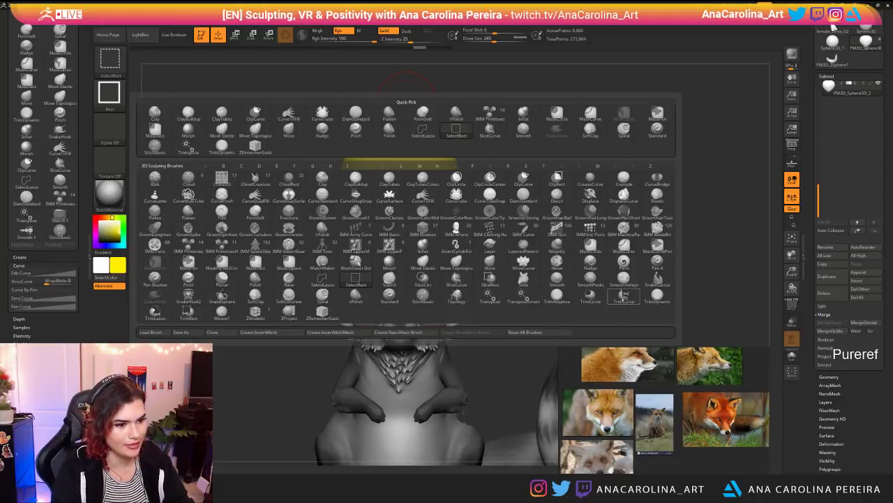
click(623, 296)
mouse_move(319, 127)
ctrl+shift+mouse_down()
mouse_move(369, 126)
mouse_move(221, 196)
mouse_move(292, 113)
mouse_move(428, 131)
mouse_move(380, 136)
mouse_move(310, 129)
mouse_move(474, 124)
mouse_move(337, 123)
mouse_move(392, 115)
ctrl+shift+mouse_up()
key(ctrl+z)
Step: Carve a central cleft into the top of the yellow form with DamStandard to make a heart, and smooth it
key(b)
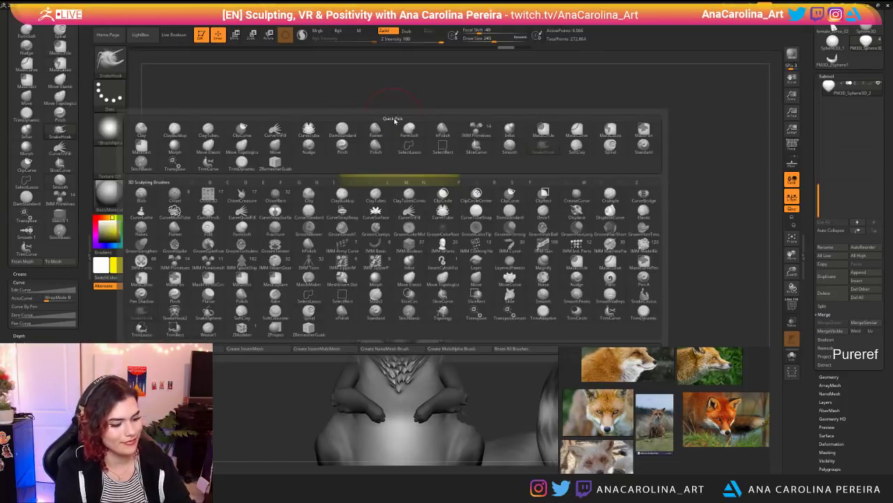
key(d)
key(s)
mouse_move(407, 104)
right_down()
mouse_move(400, 154)
mouse_move(463, 168)
mouse_move(460, 138)
right_up()
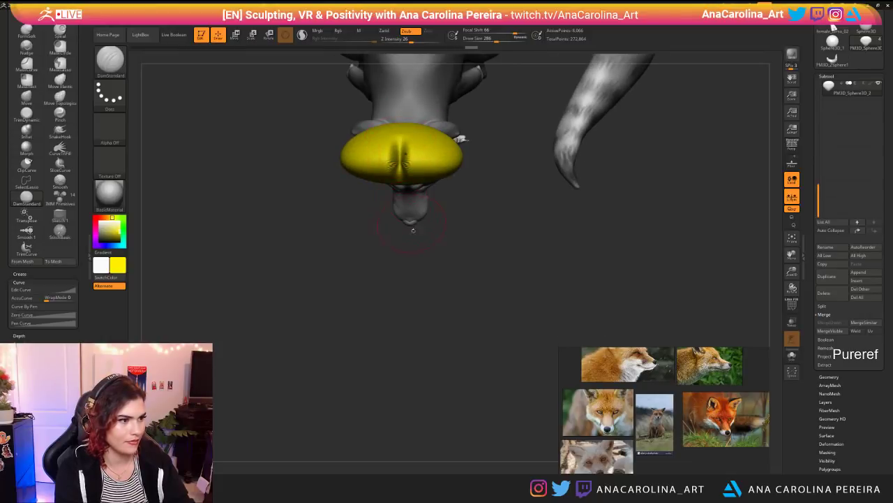
right_drag(410, 218, 403, 167)
shift+drag(399, 150, 404, 163)
shift+right_drag(404, 160, 403, 94)
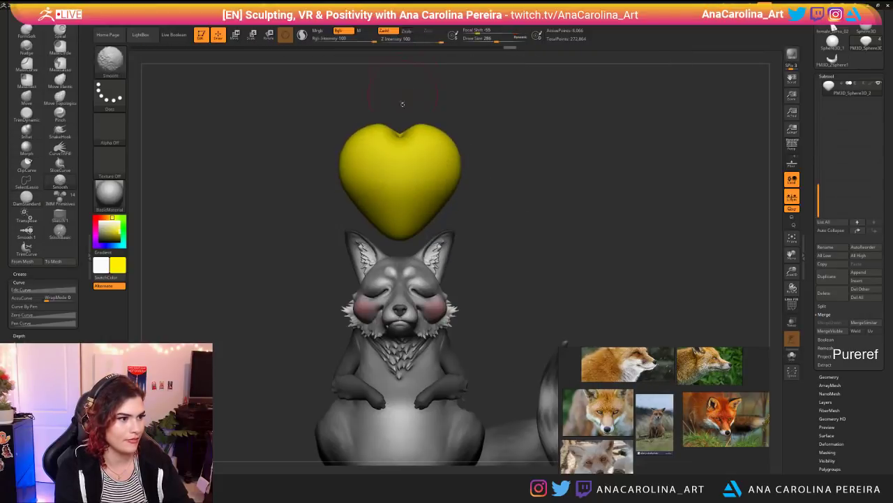
Step: Refine the heart's upper lobes and outer sides with SnakeHook and smooth the outline
mouse_move(402, 140)
right_down()
mouse_move(454, 209)
mouse_move(482, 143)
right_up()
key(b)
key(s)
key(h)
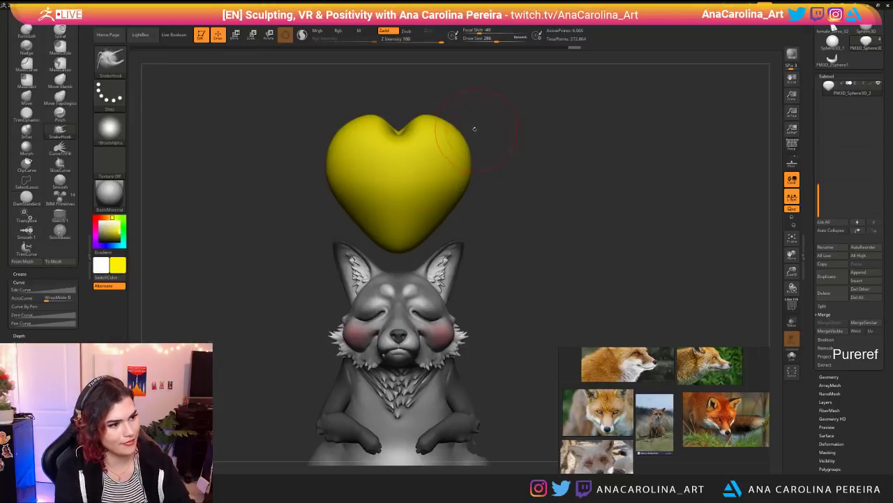
mouse_move(439, 126)
mouse_down()
mouse_move(448, 124)
mouse_move(466, 148)
mouse_up()
key(shift)
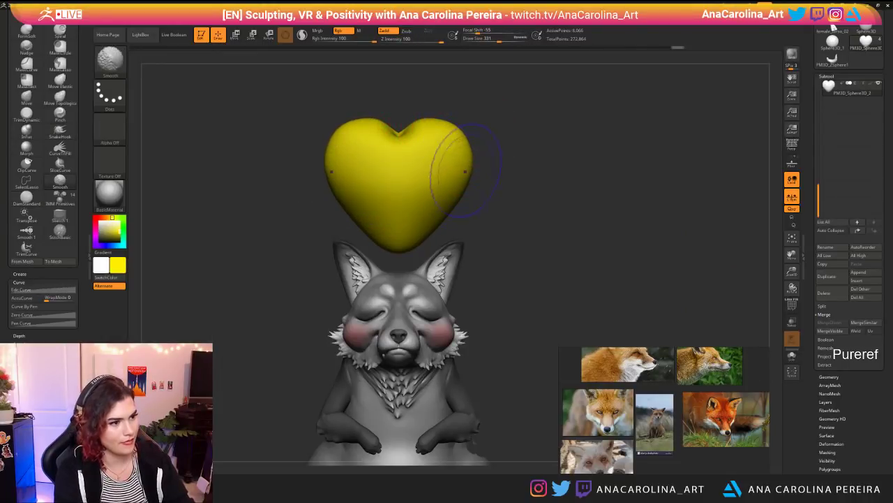
key(shift)
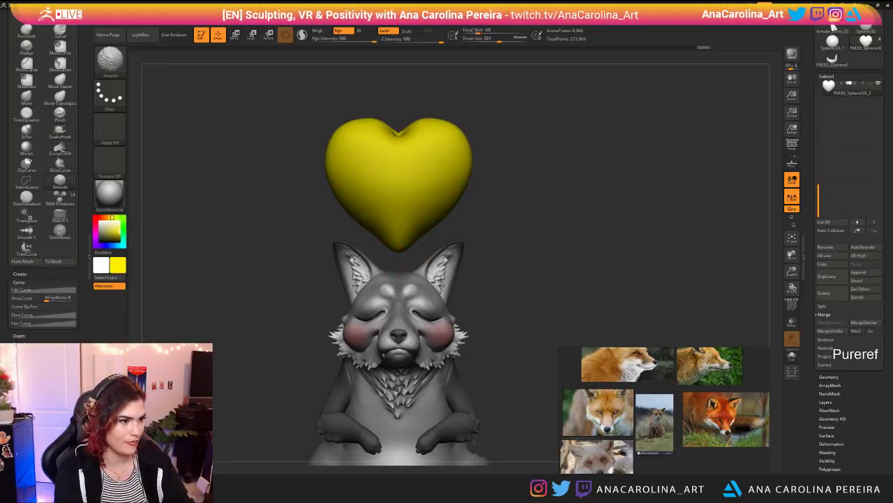
Step: Sharpen the heart's outline with the Pinch brush along its lower sides and up around the lobes
key(b)
key(p)
key(i)
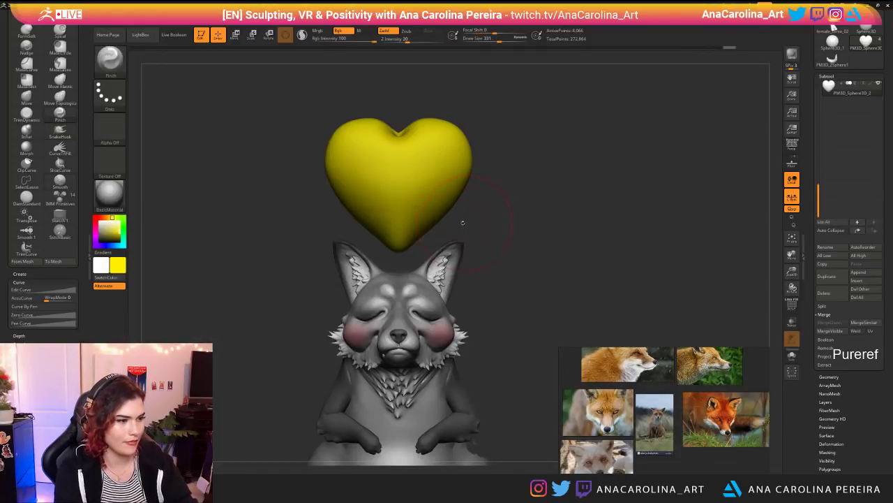
drag(438, 240, 448, 224)
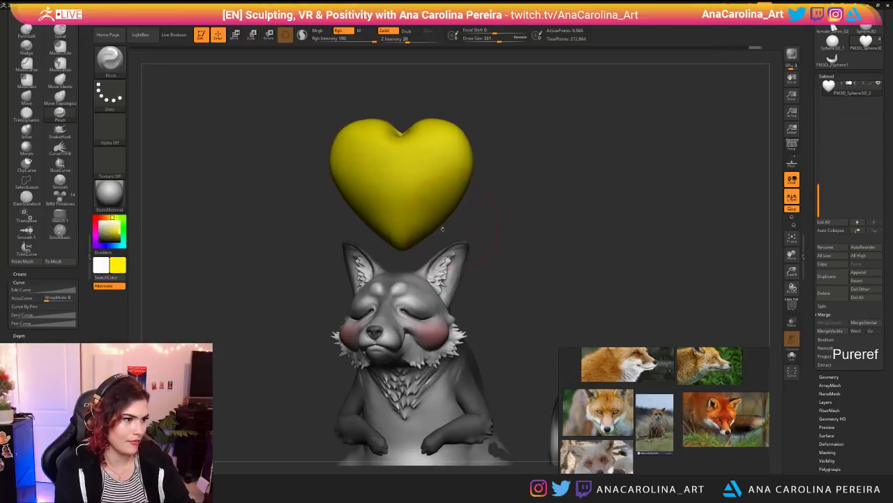
mouse_move(462, 192)
mouse_down()
mouse_move(459, 149)
mouse_move(442, 134)
mouse_up()
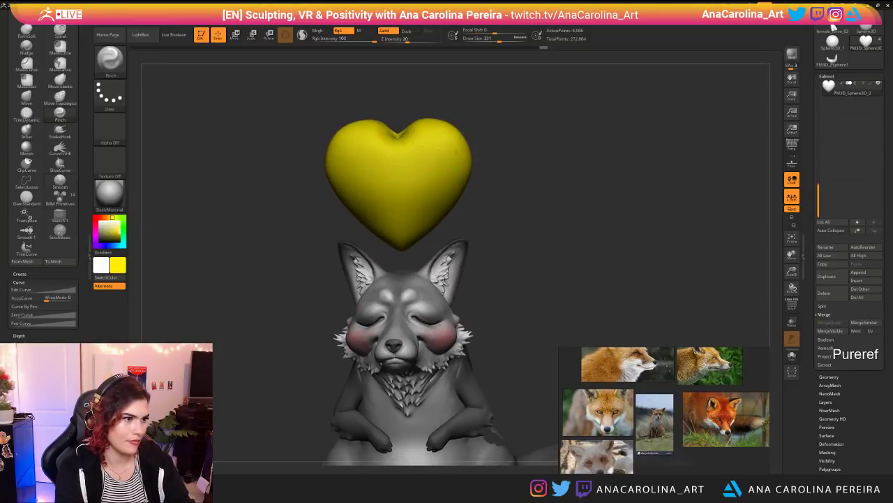
Step: Build up the heart's upper surface with ClayBuildup and smooth the cleft and lobes
mouse_move(501, 167)
alt+mouse_down()
mouse_move(488, 138)
mouse_move(491, 202)
mouse_move(494, 162)
alt+mouse_up()
key(b)
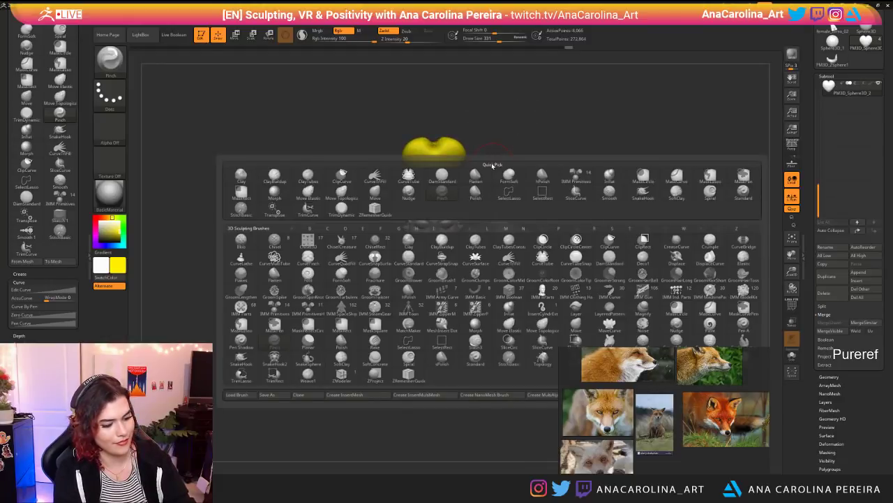
key(c)
key(b)
key(backslash)
key(s)
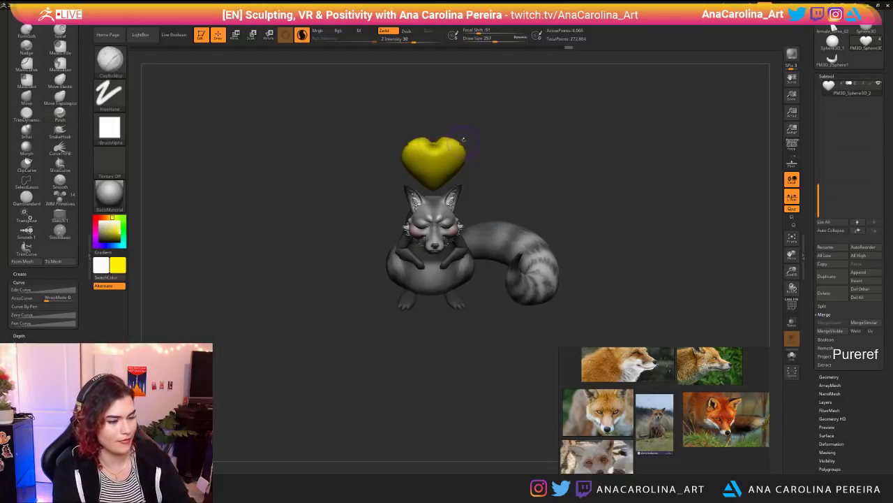
alt+drag(483, 159, 464, 181)
shift+drag(388, 126, 389, 155)
drag(503, 143, 494, 210)
key(space)
drag(409, 144, 412, 153)
mouse_move(600, 231)
mouse_down()
mouse_move(600, 119)
mouse_move(488, 91)
mouse_move(498, 94)
mouse_move(499, 158)
mouse_move(487, 164)
mouse_up()
Step: Pull the heart's upper lobes and outer side outward with SnakeHook to round the silhouette
key(b)
key(s)
key(space)
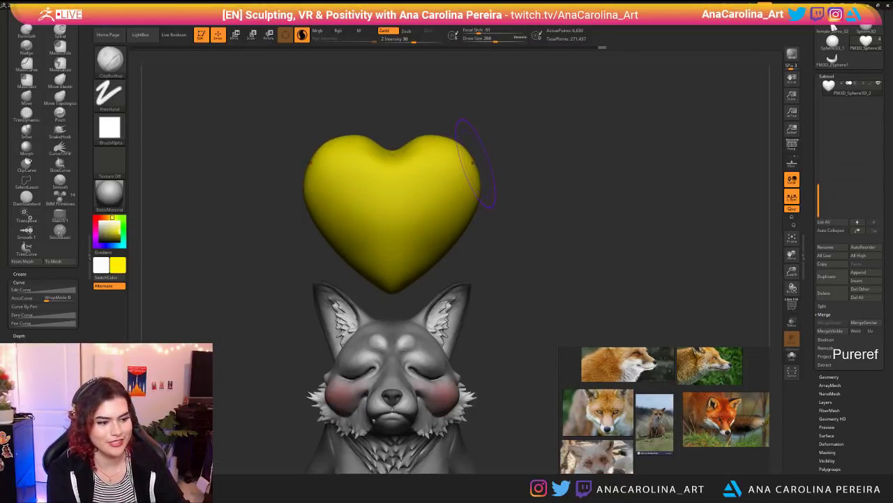
key(b)
key(d)
key(b)
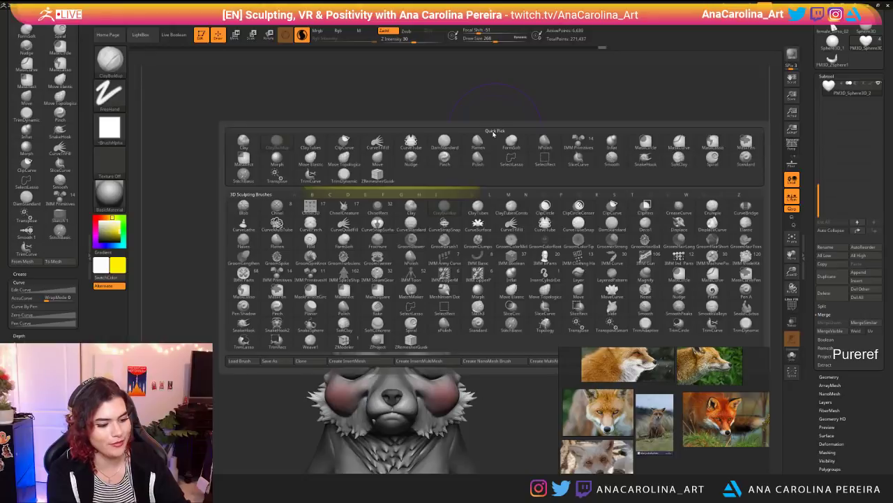
key(s)
key(h)
drag(472, 164, 478, 165)
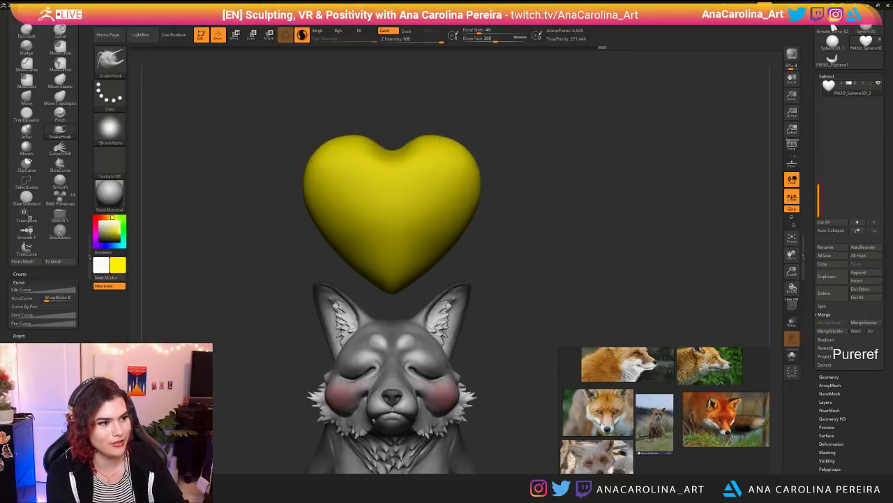
key(space)
mouse_move(425, 141)
mouse_down()
mouse_move(451, 141)
mouse_move(470, 159)
mouse_up()
Step: Reshape the heart's side profile with SnakeHook and smooth its front and lobes
right_drag(419, 262, 499, 265)
key(space)
drag(499, 264, 519, 243)
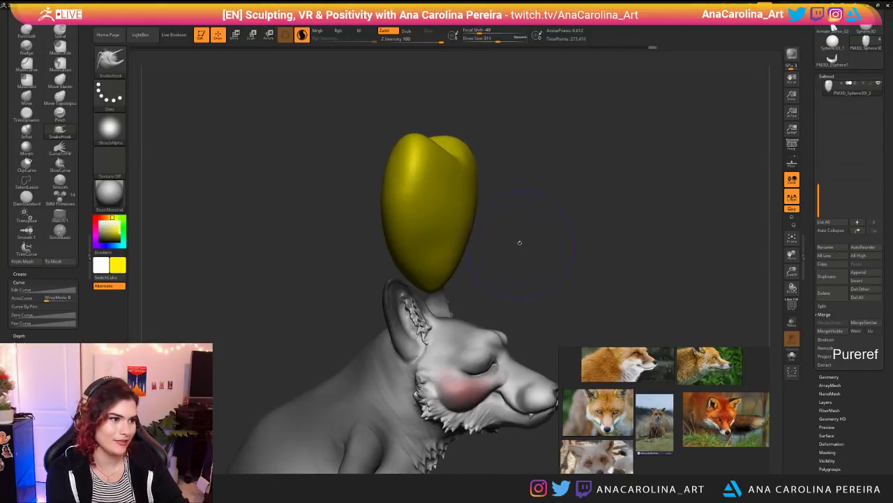
right_drag(524, 234, 514, 212)
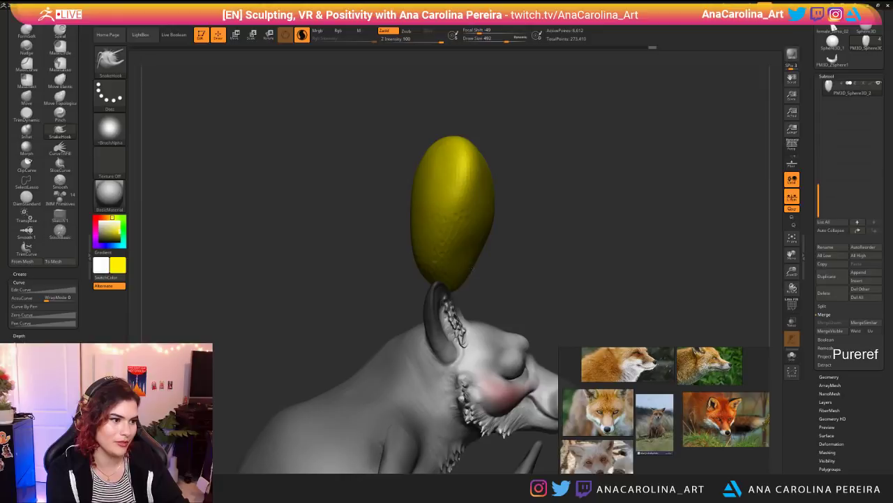
key(backslash)
mouse_move(476, 270)
mouse_down()
mouse_move(465, 277)
mouse_move(495, 266)
mouse_up()
key(space)
mouse_move(407, 269)
mouse_down()
mouse_move(447, 271)
mouse_move(407, 269)
mouse_move(423, 260)
mouse_move(408, 270)
mouse_up()
shift+drag(453, 192, 460, 208)
drag(593, 259, 510, 240)
mouse_move(564, 171)
shift+mouse_down()
mouse_move(568, 196)
mouse_move(569, 182)
mouse_move(555, 175)
mouse_move(584, 199)
mouse_move(569, 205)
shift+mouse_up()
Step: Touch up the heart with ClayBuildup, undo the unwanted stroke, and smooth its surface
key(space)
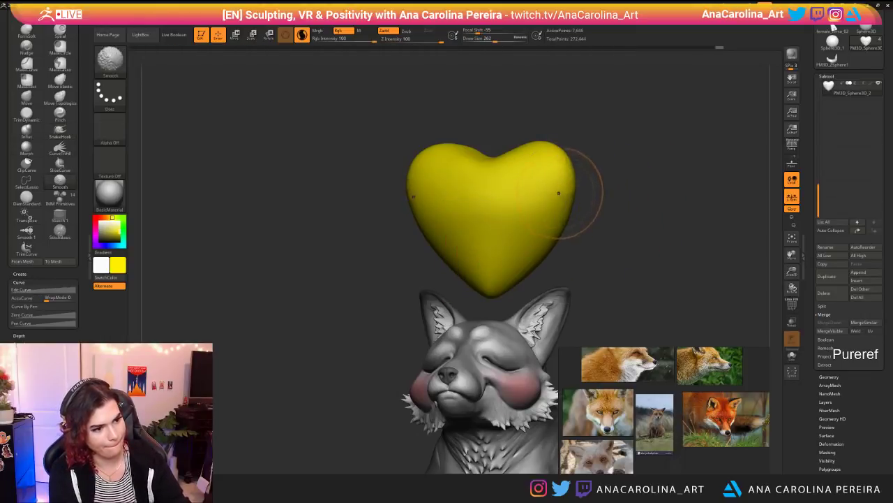
drag(585, 248, 608, 255)
mouse_move(617, 391)
alt+mouse_down()
mouse_move(624, 325)
mouse_move(657, 434)
alt+mouse_up()
key(b)
key(c)
key(b)
key(])
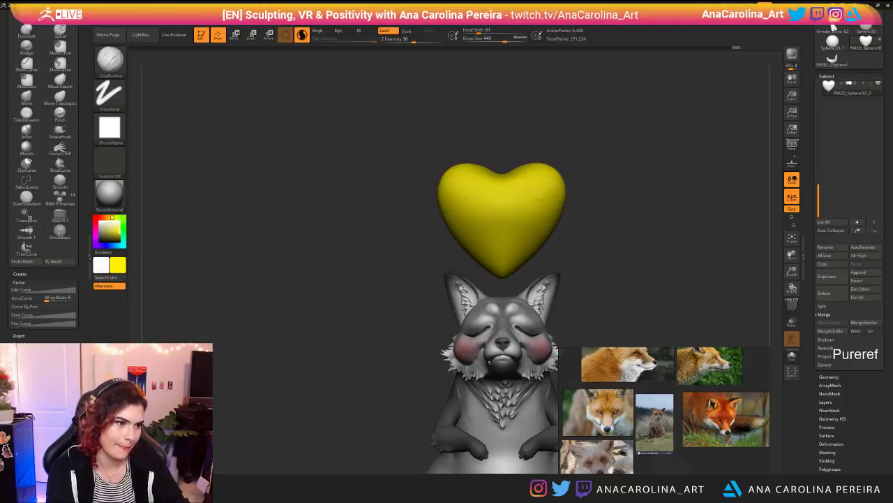
key(ctrl+z)
shift+drag(524, 209, 538, 214)
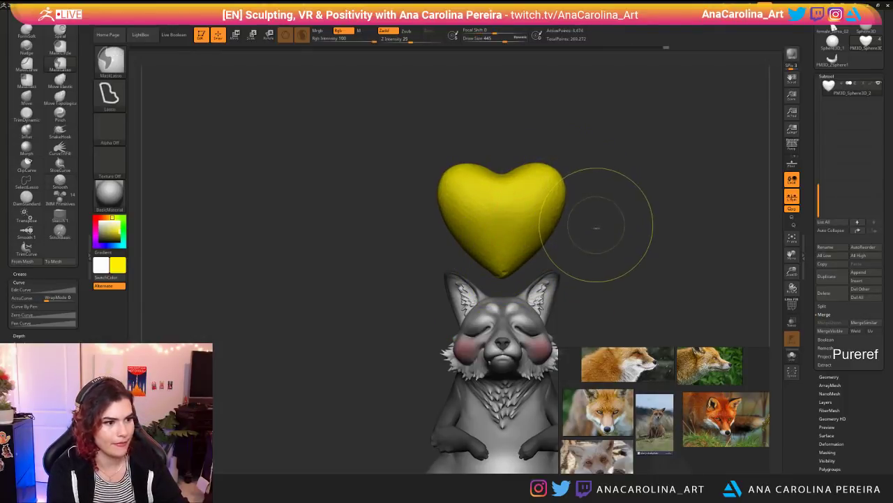
key(space)
drag(597, 228, 571, 218)
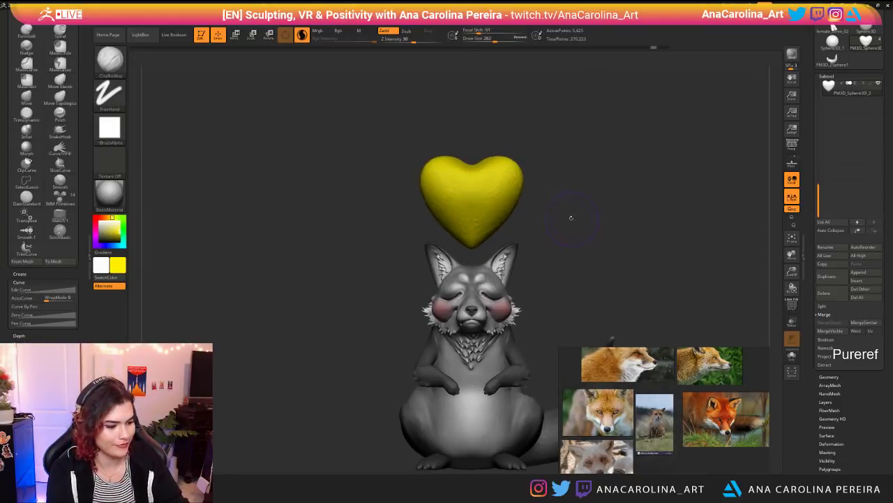
Step: Scale the heart down to a small size and place it above the fox's head with the transform gizmo
key(r)
drag(471, 201, 434, 228)
ctrl+right_drag(434, 228, 342, 184)
drag(410, 140, 347, 140)
shift+right_drag(343, 185, 411, 184)
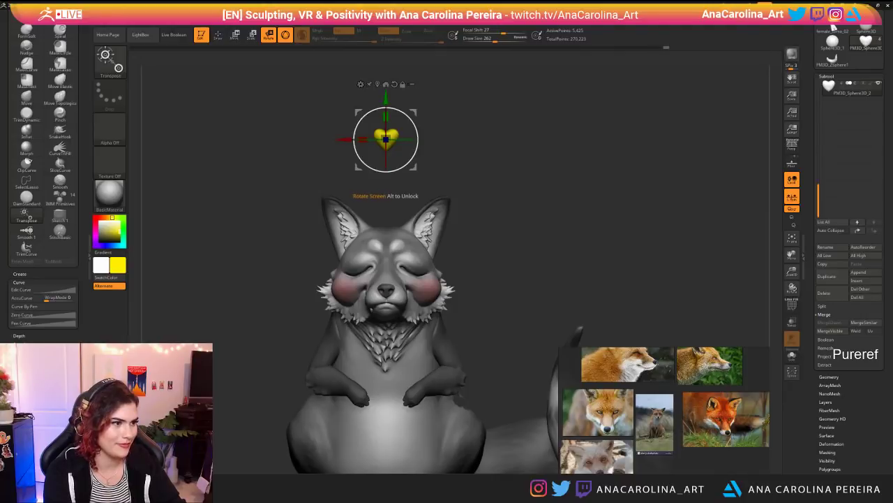
Step: Lower the small heart toward the ear on the viewer's left and tilt it slightly
drag(413, 167, 396, 207)
right_drag(411, 186, 350, 186)
drag(380, 183, 377, 183)
shift+right_drag(356, 185, 411, 186)
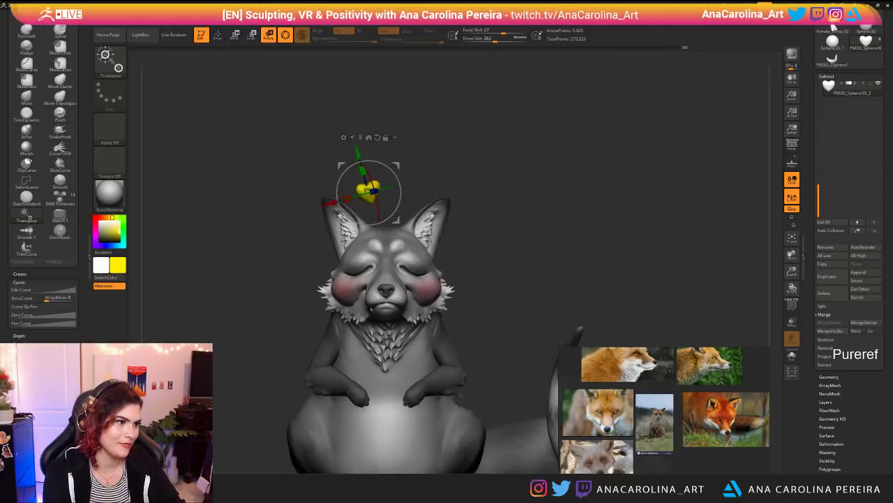
drag(400, 192, 400, 190)
right_drag(410, 186, 409, 217)
Step: Duplicate the heart, scale the copy down, and place it rotated just above the first heart
click(831, 277)
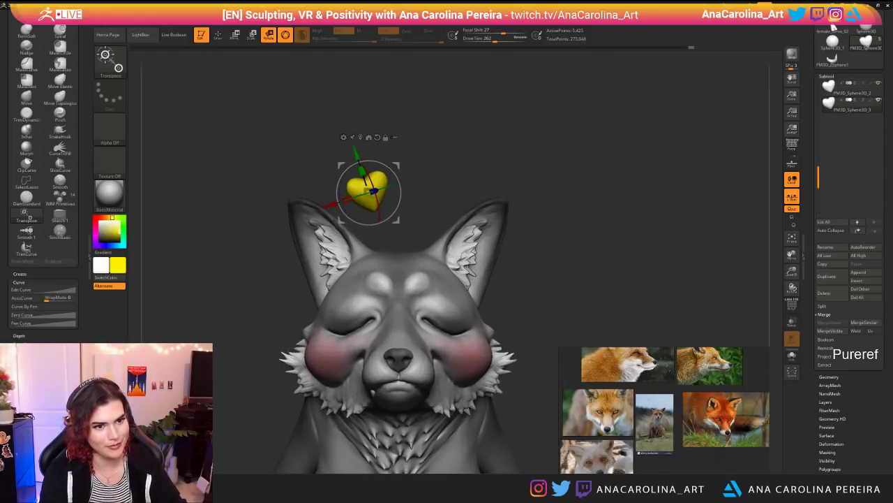
drag(340, 165, 359, 123)
drag(388, 152, 307, 171)
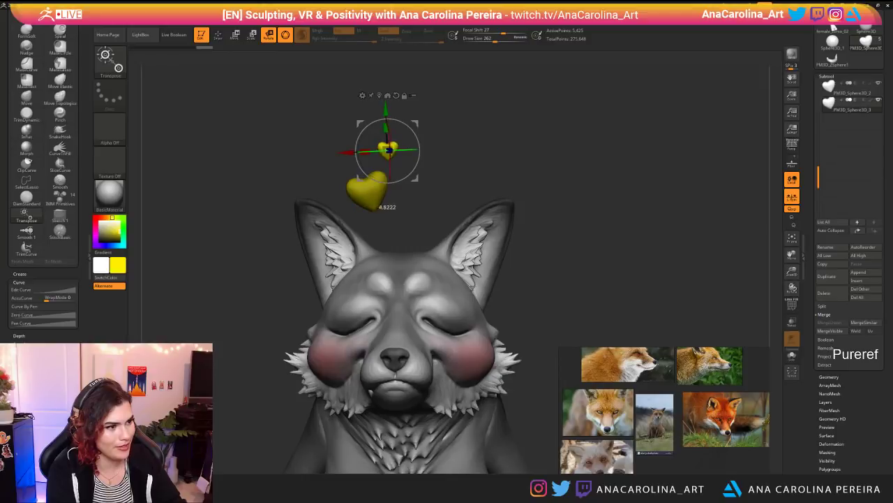
drag(376, 157, 374, 149)
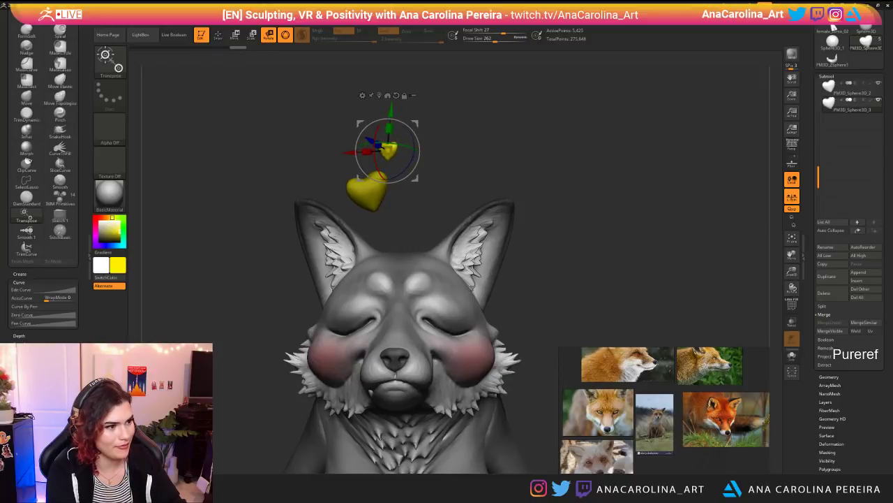
drag(390, 110, 390, 117)
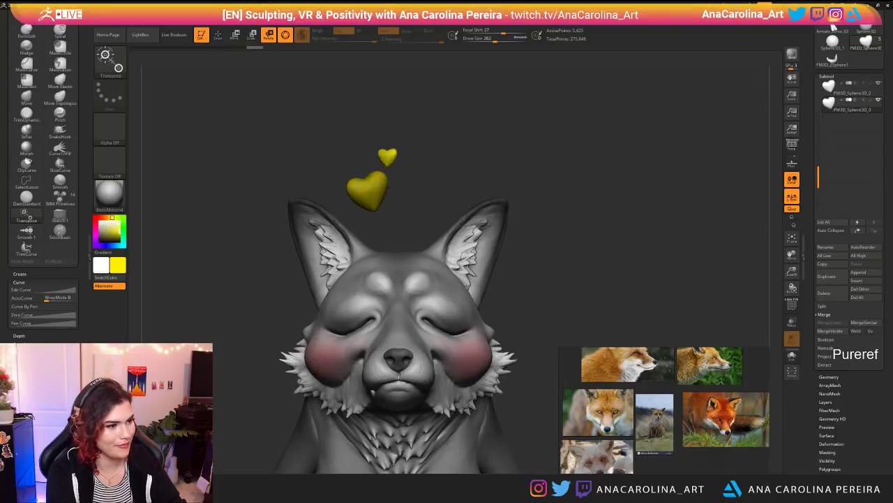
Step: Switch back to the SnakeHook brush and save the project
alt+drag(453, 146, 454, 112)
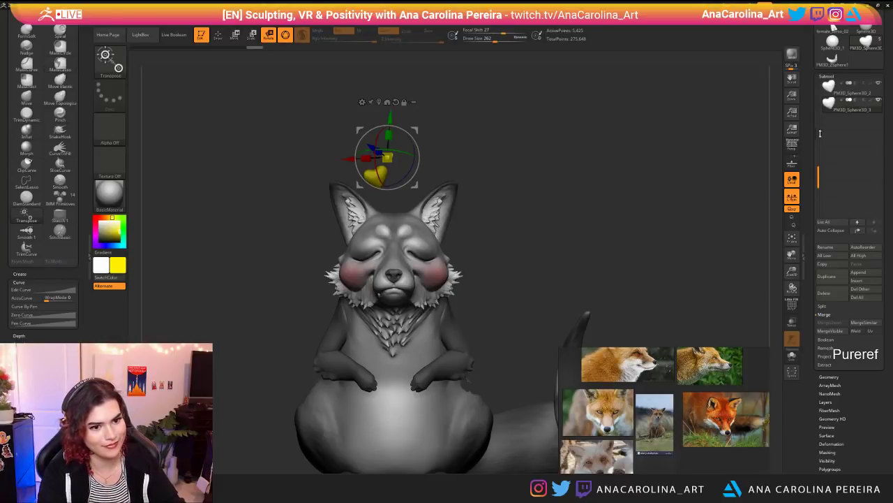
mouse_move(488, 153)
right_down()
mouse_move(516, 153)
mouse_move(516, 112)
mouse_move(488, 112)
mouse_move(489, 154)
right_up()
drag(818, 177, 807, 128)
key(b)
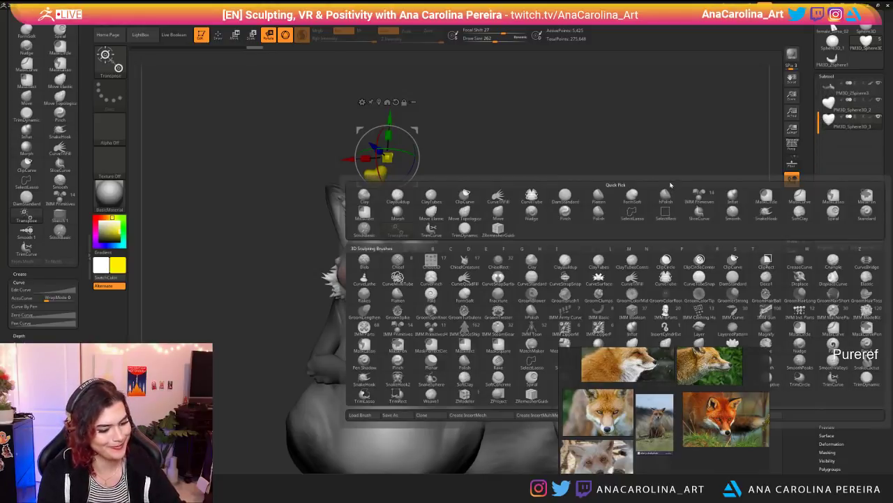
key(s)
key(h)
mouse_move(644, 187)
right_down()
mouse_move(640, 196)
mouse_move(659, 187)
right_up()
alt+drag(659, 187, 733, 190)
drag(726, 91, 589, 85)
key(ctrl+s)
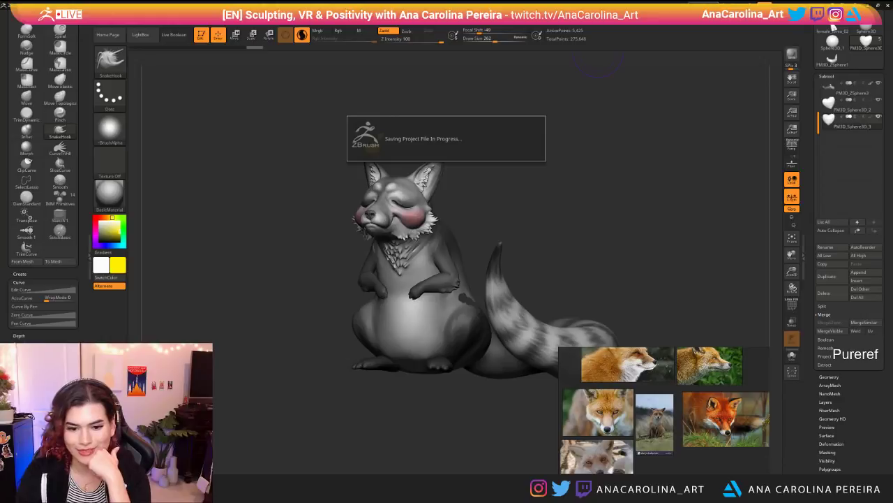
click(494, 275)
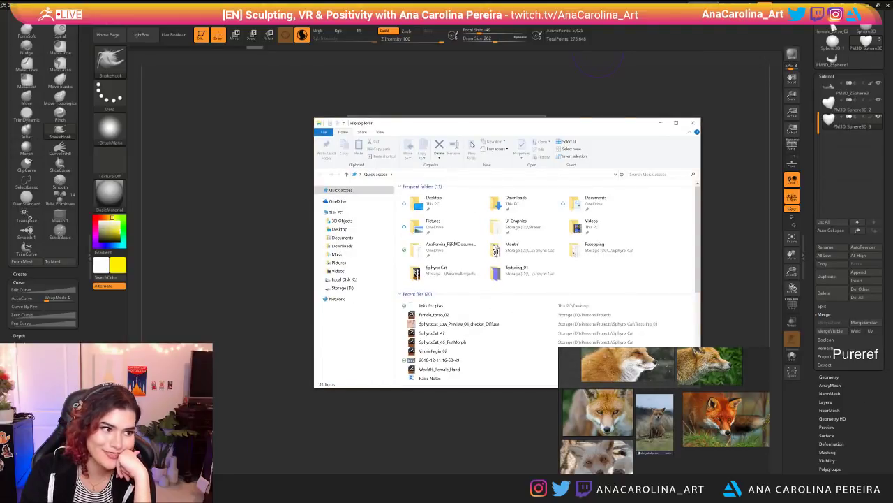
Step: Search This PC for "quicksave" in File Explorer
drag(468, 125, 394, 111)
click(577, 161)
text(quick)
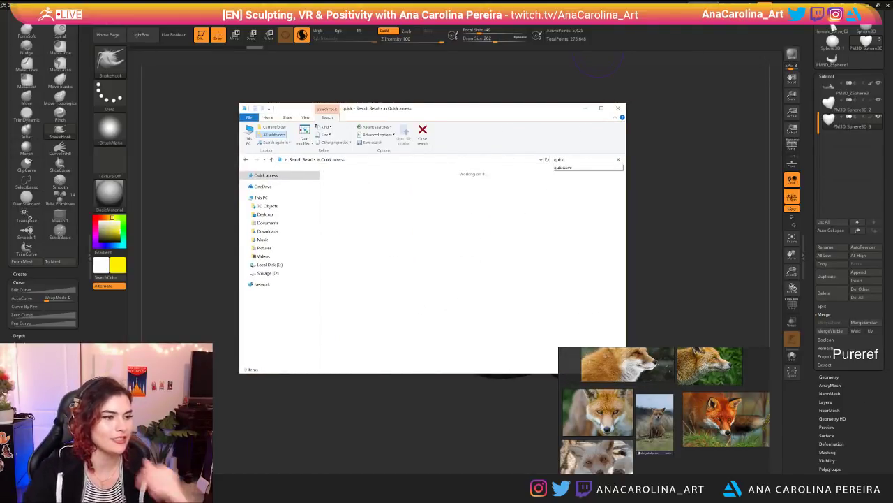
click(588, 167)
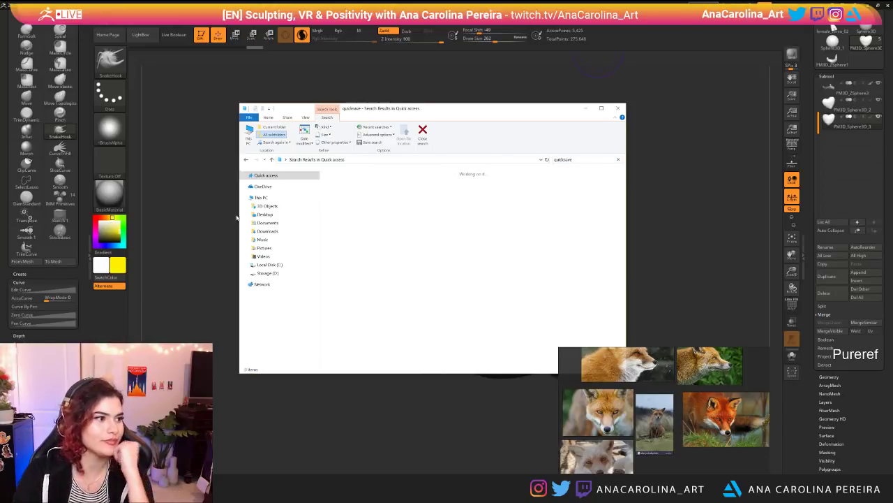
click(261, 197)
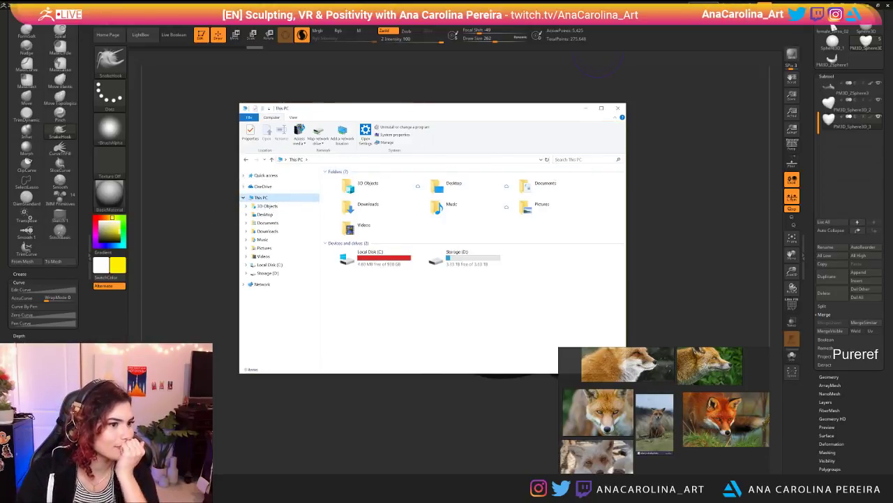
click(583, 160)
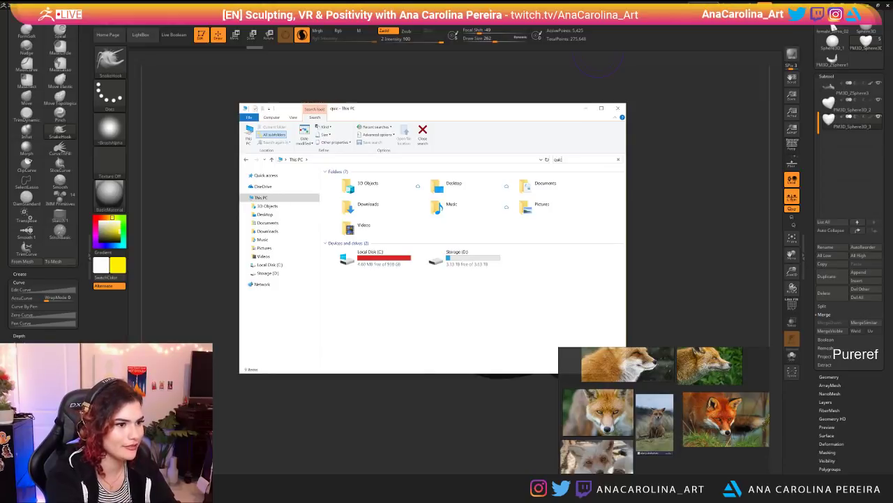
text(quicksave)
key(Return)
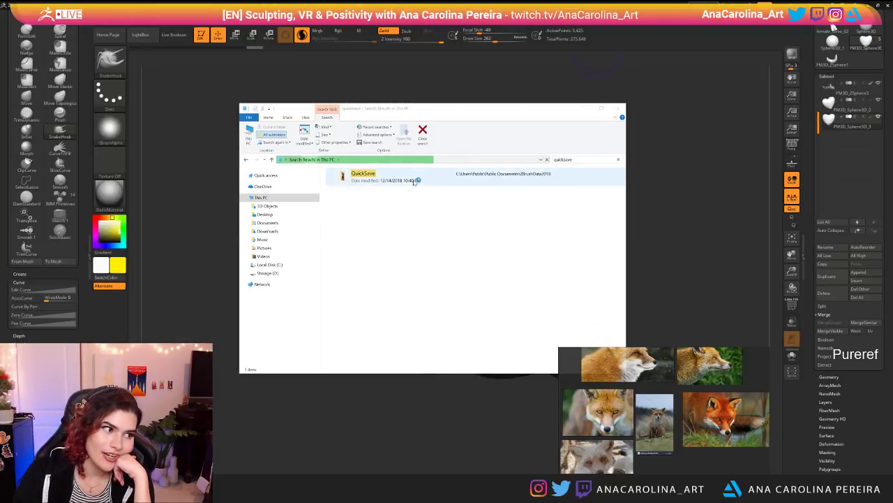
Step: Open the QuickSave folder, sort it by date modified, and delete a block of saved project files to free disk space
double_click(414, 180)
drag(467, 108, 509, 85)
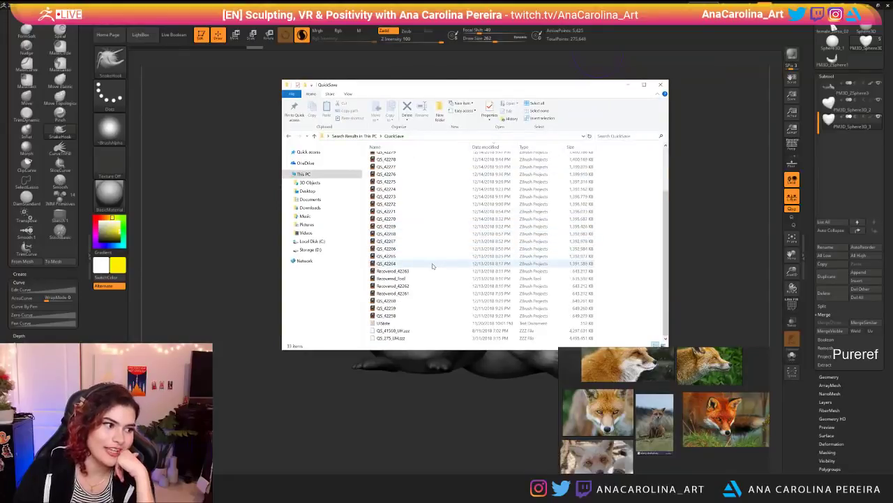
click(394, 315)
scroll(395, 312, up, 2)
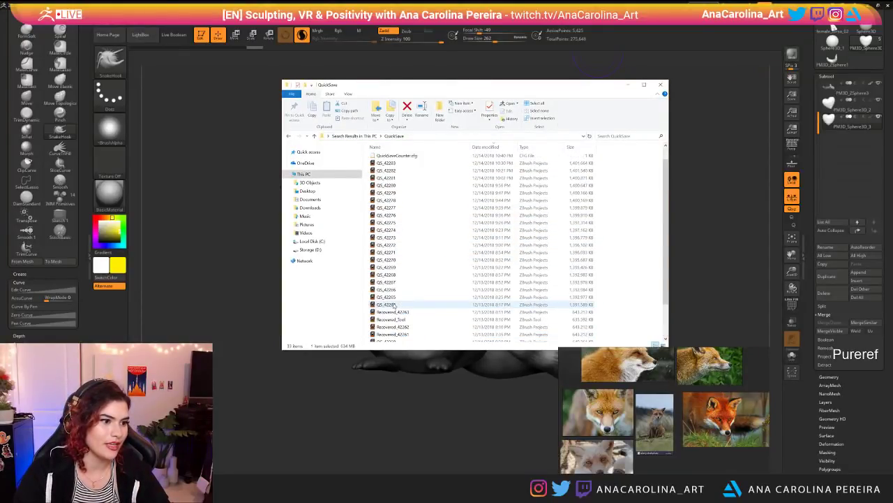
click(487, 146)
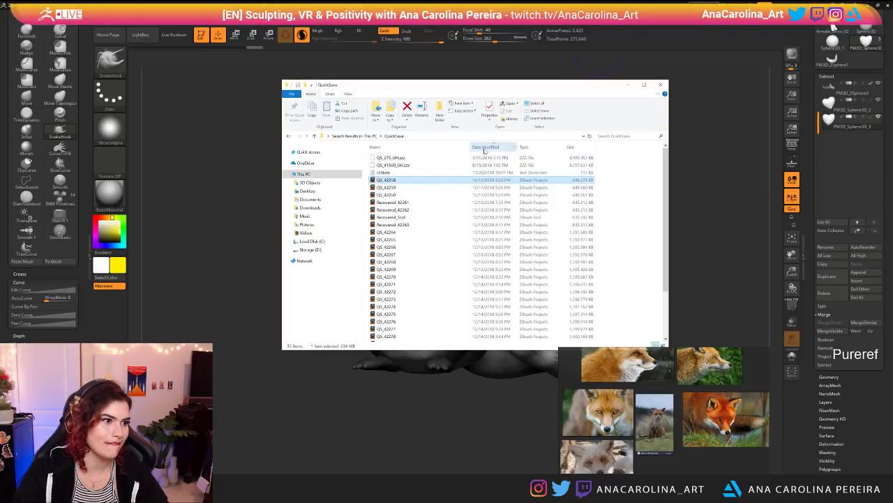
click(480, 147)
drag(445, 218, 420, 316)
key(Delete)
drag(482, 85, 892, 134)
click(492, 273)
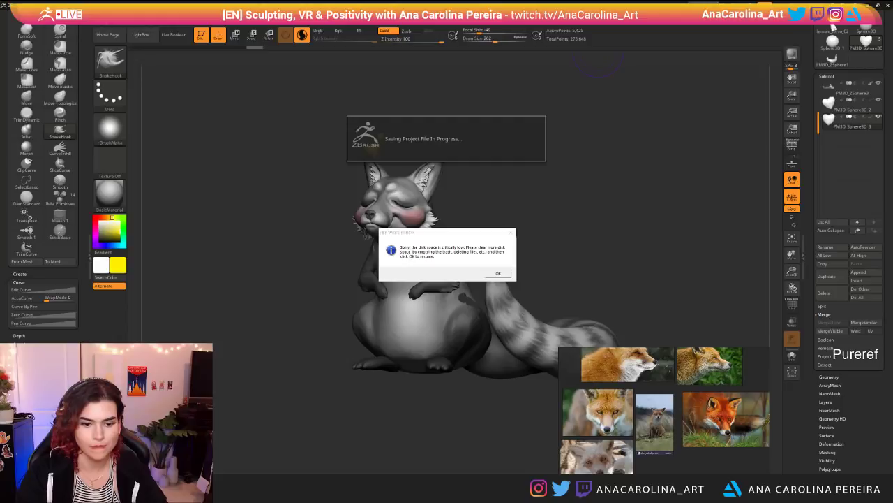
Step: Open the Recycle Bin to clear disk space and resume saving the ZBrush project
key(super+s)
text(rec)
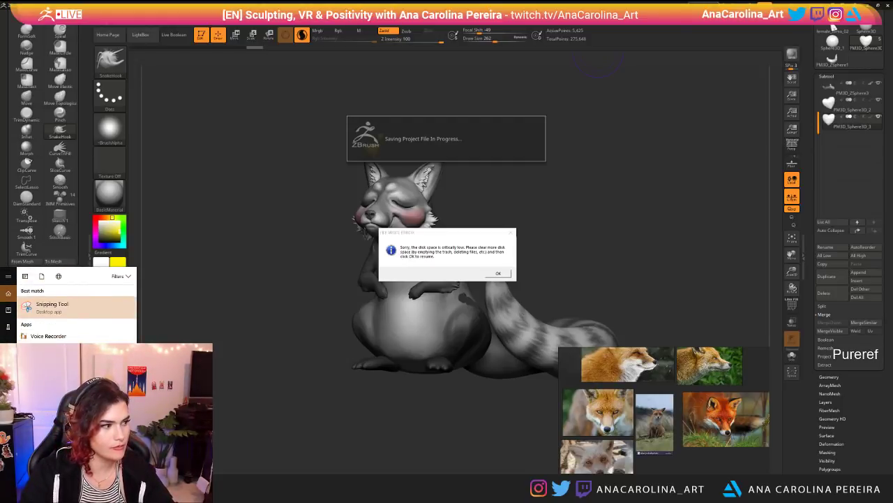
text(yc)
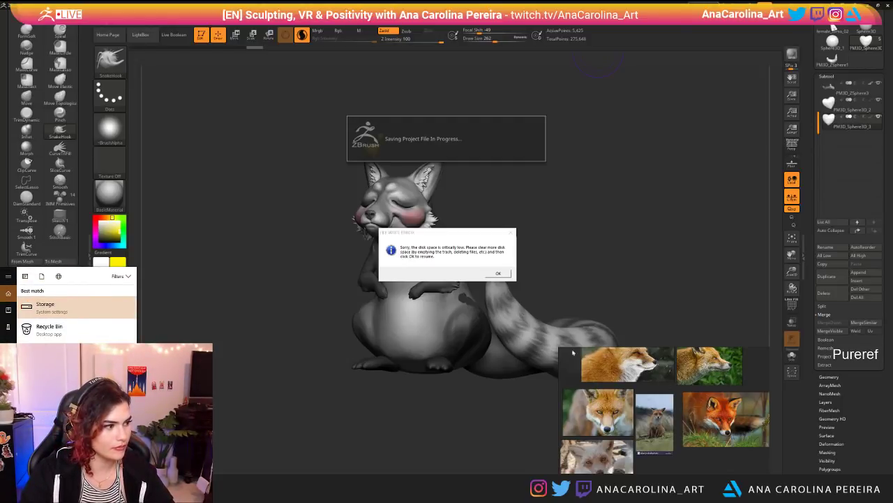
click(51, 332)
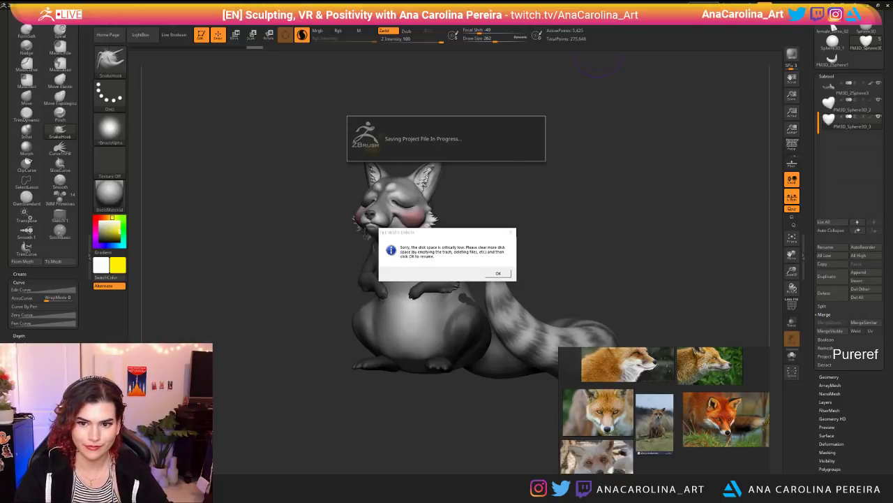
click(497, 273)
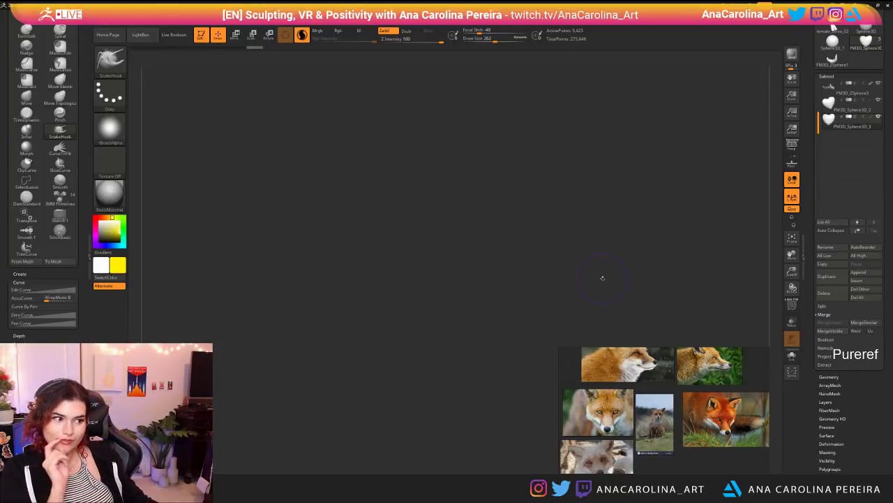
drag(618, 240, 596, 237)
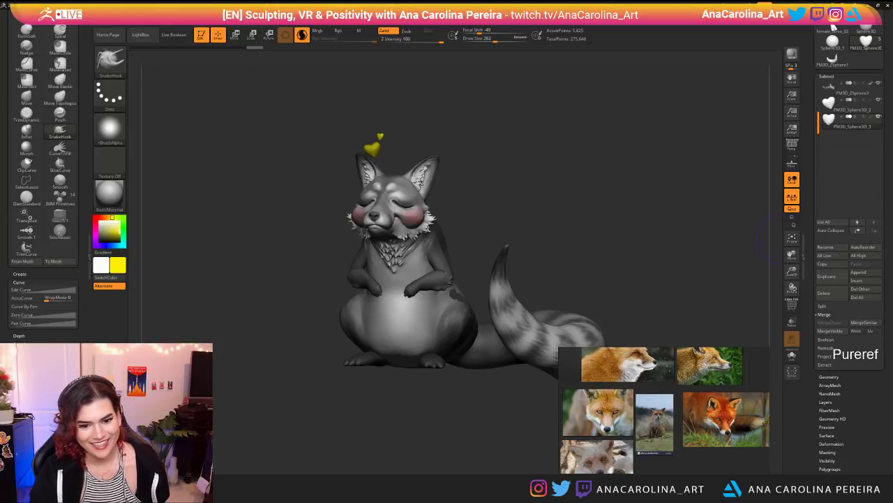
mouse_move(583, 229)
mouse_down()
mouse_move(674, 230)
mouse_move(625, 230)
mouse_move(543, 259)
mouse_up()
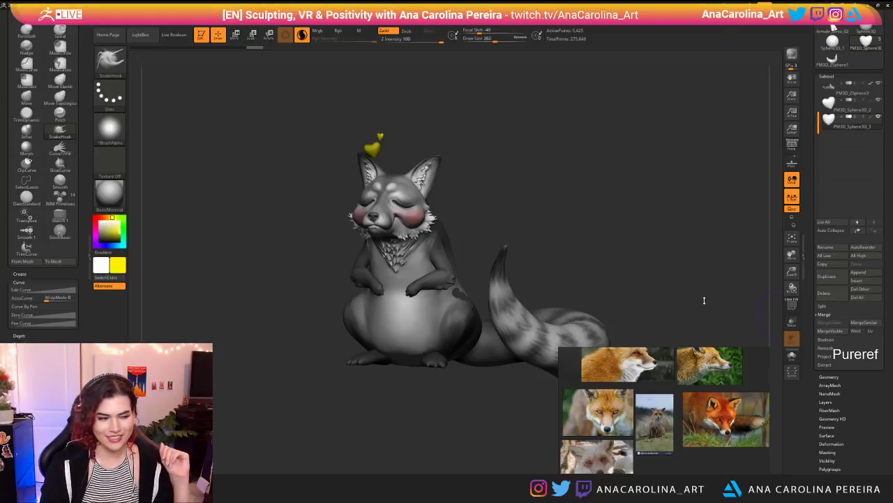
mouse_move(663, 291)
mouse_down()
mouse_move(683, 296)
mouse_move(666, 298)
mouse_up()
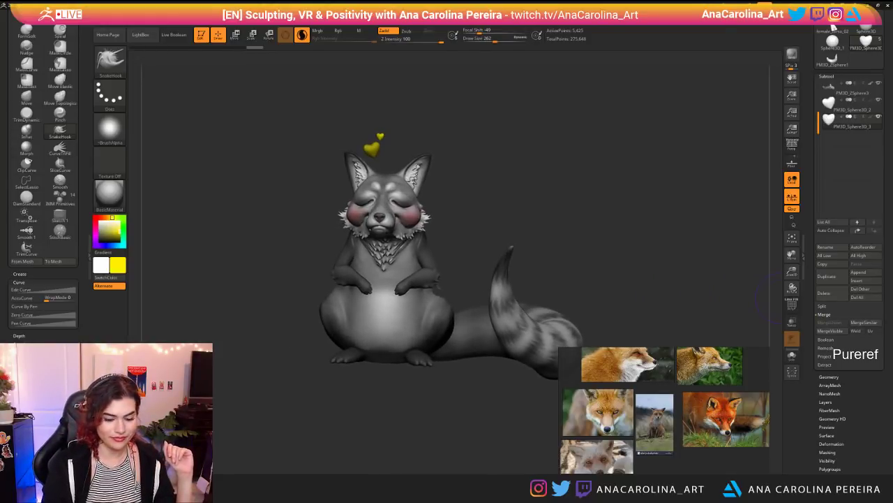